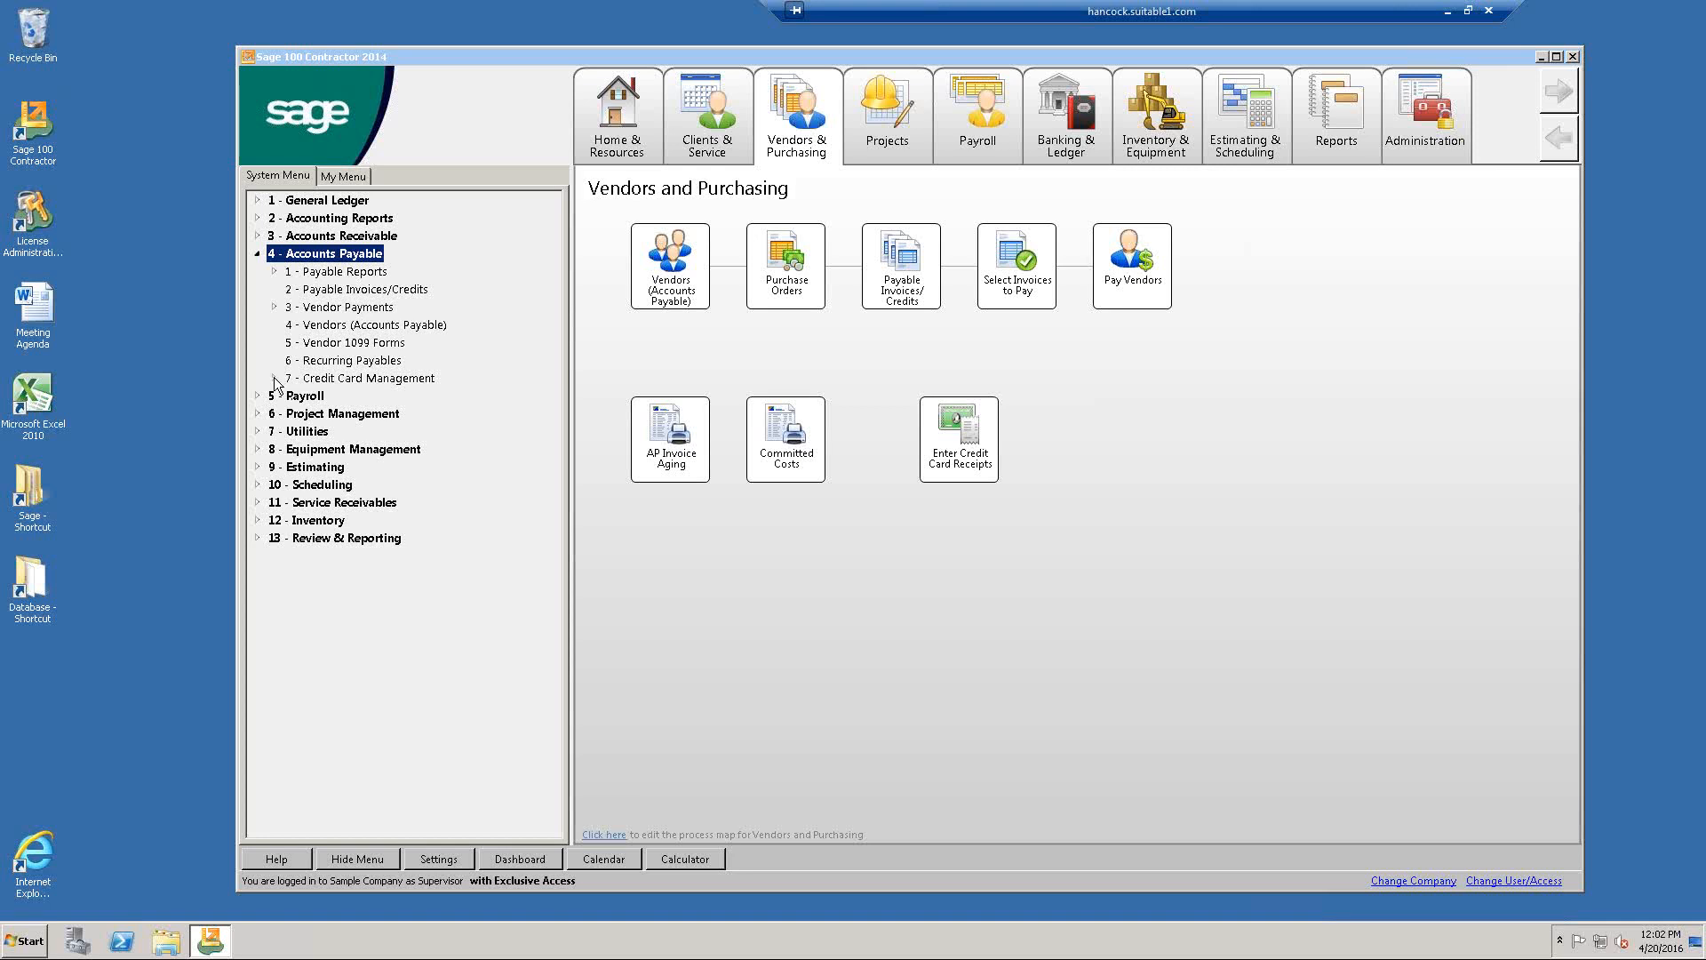
Add the Add/Edit Issuer Accounts task from Credit Card Management to the Vendors and Purchasing process map, below Pay Vendors, and save the map.
click(275, 379)
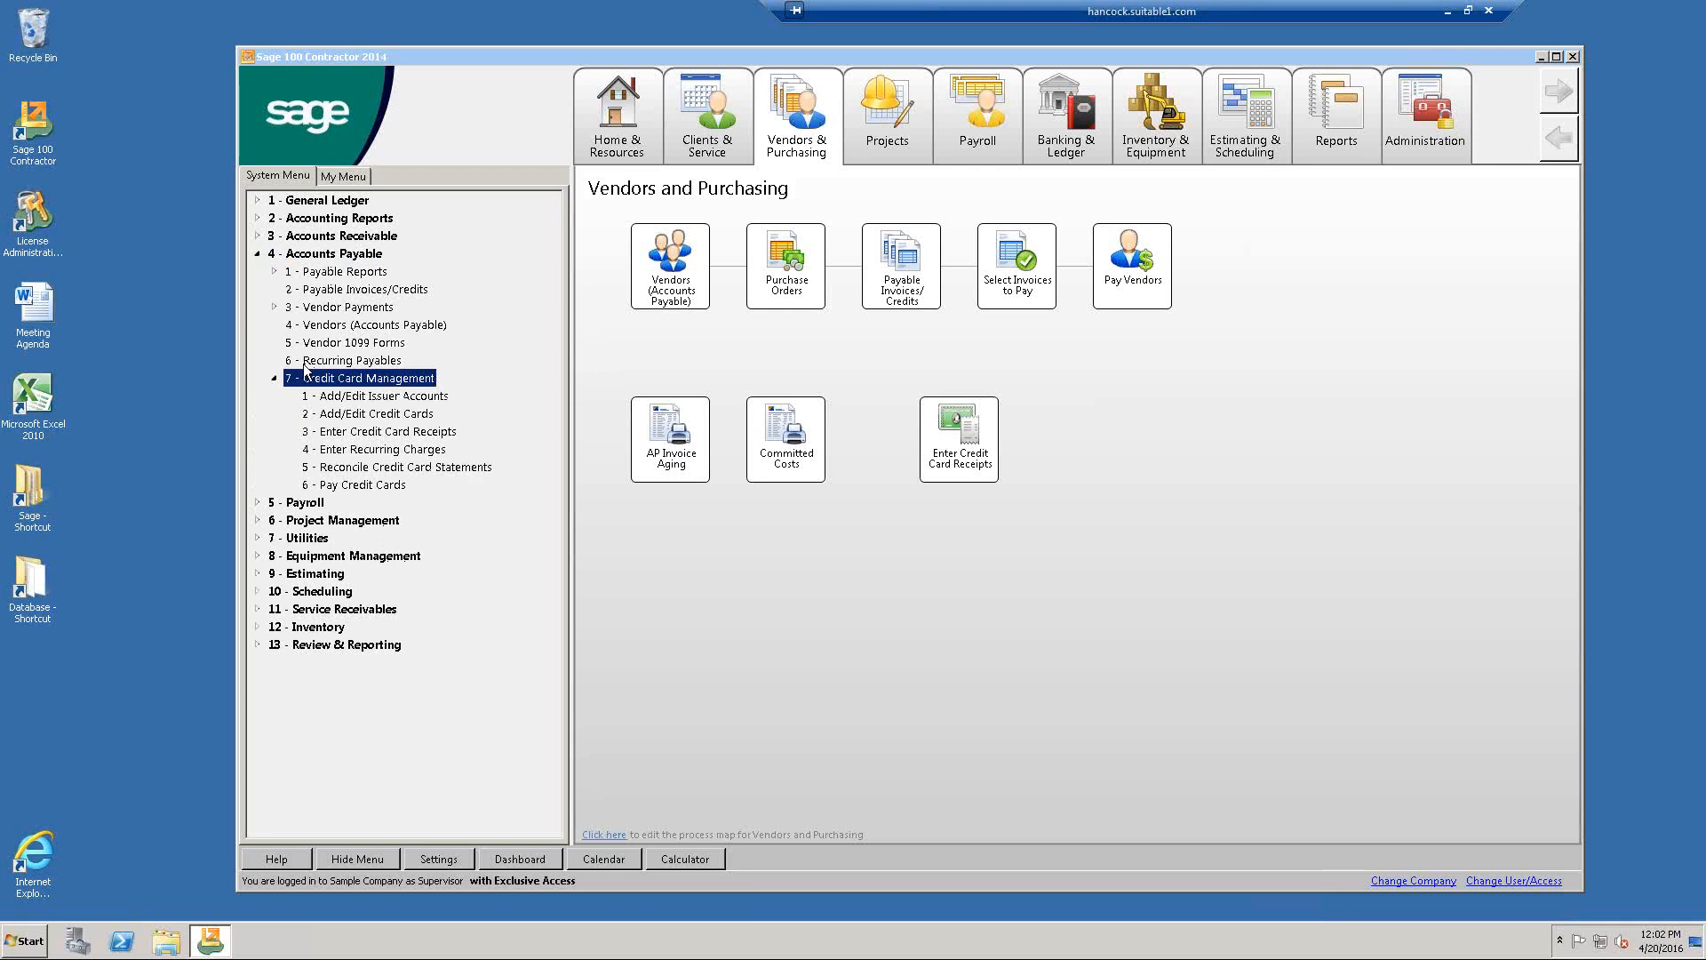
mouse_move(798, 122)
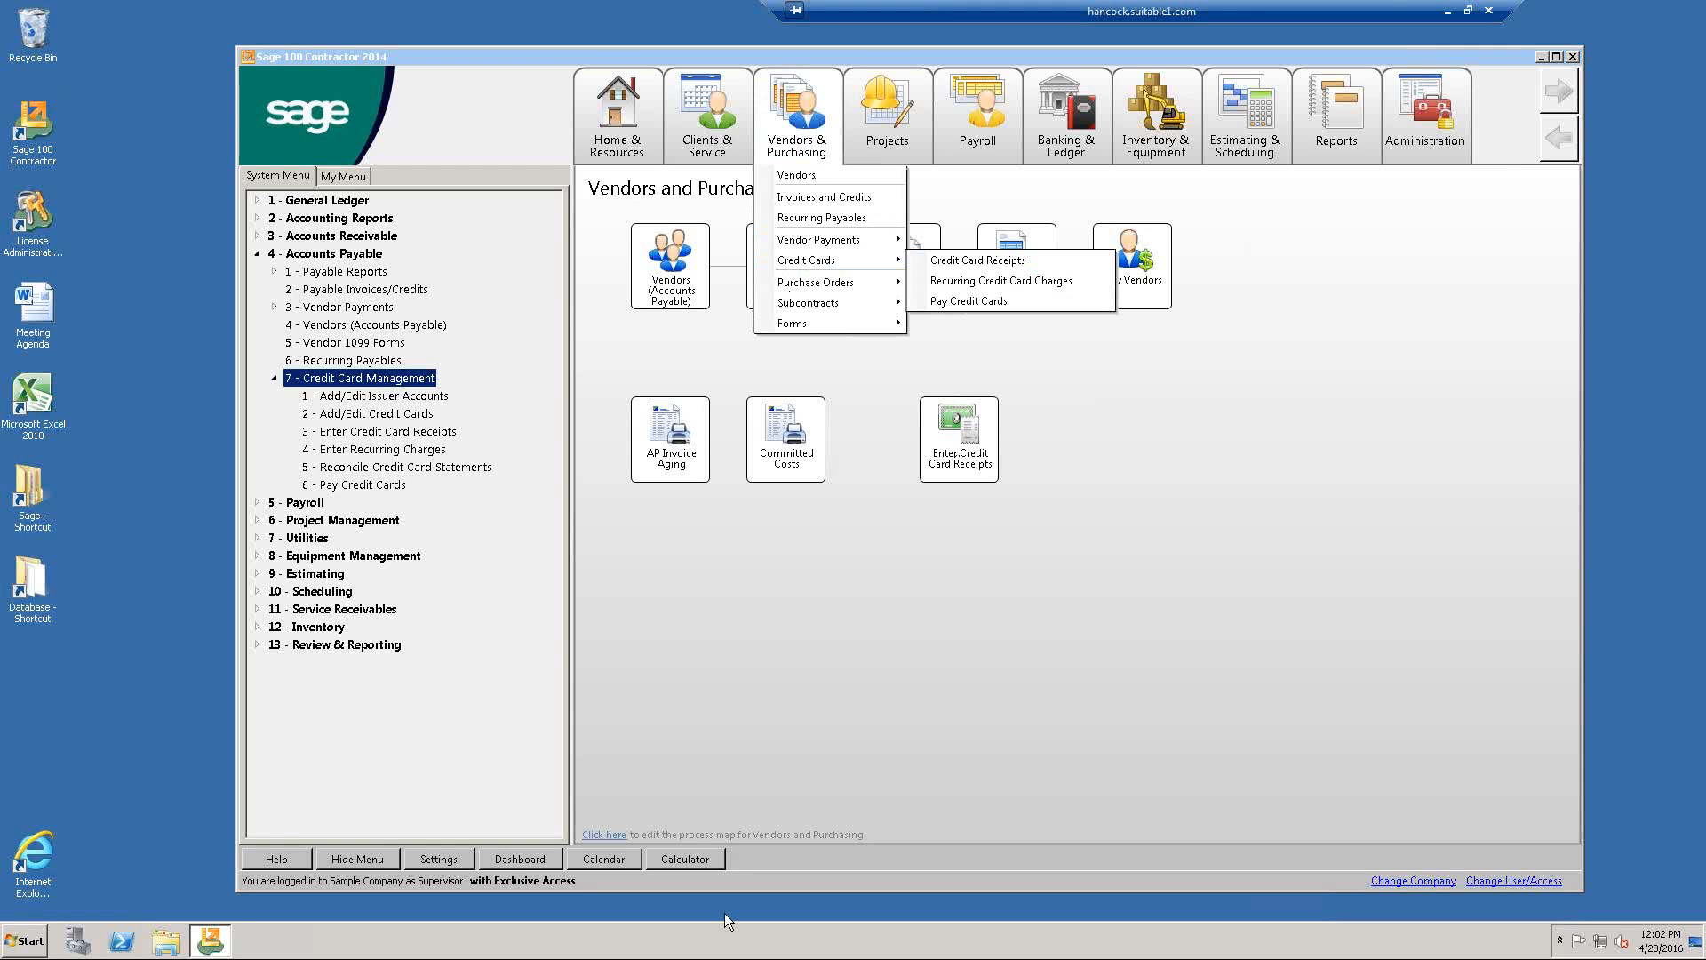
click(608, 835)
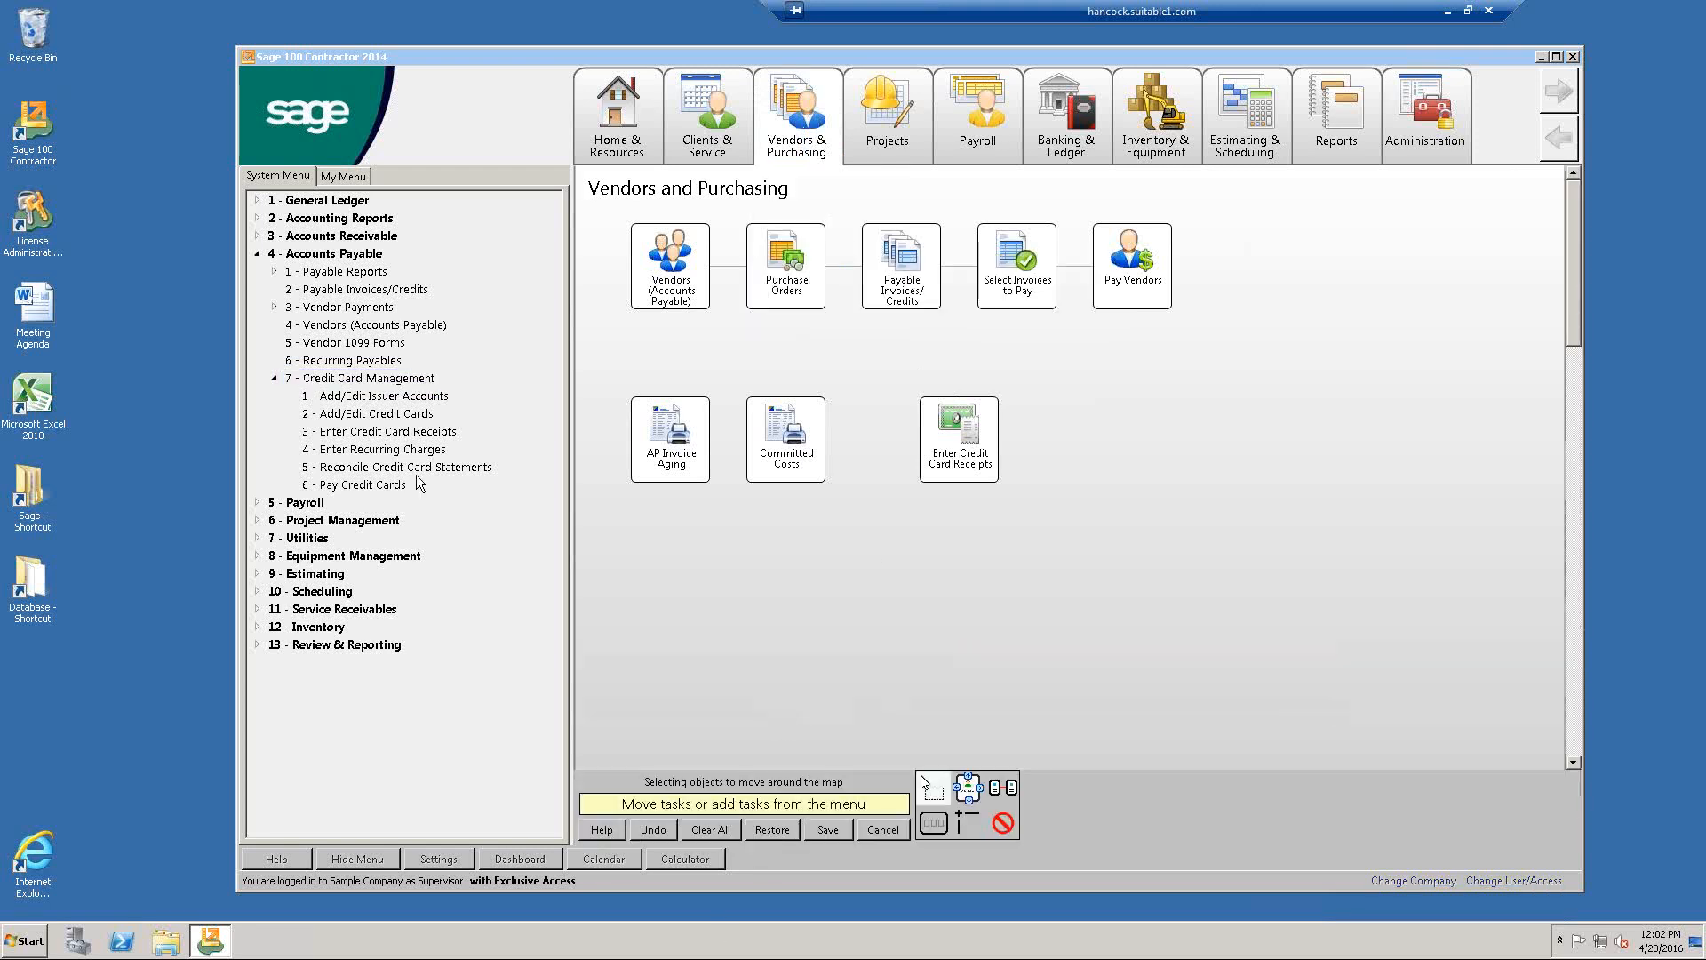
drag(380, 402, 1101, 432)
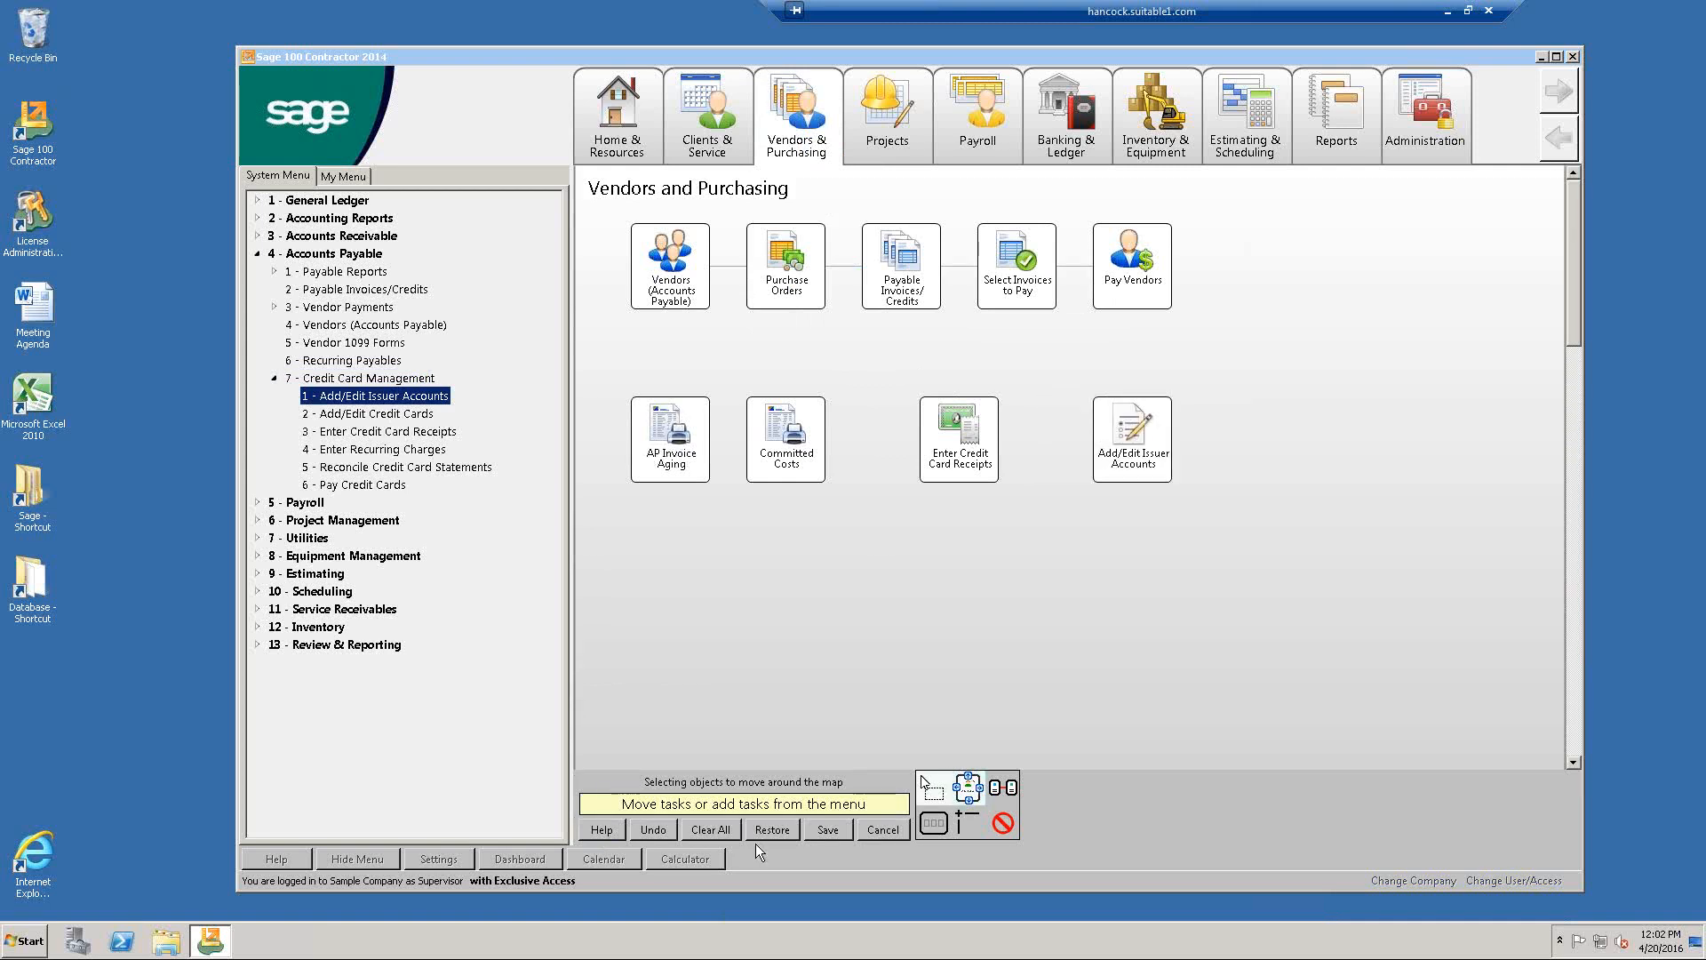
click(829, 830)
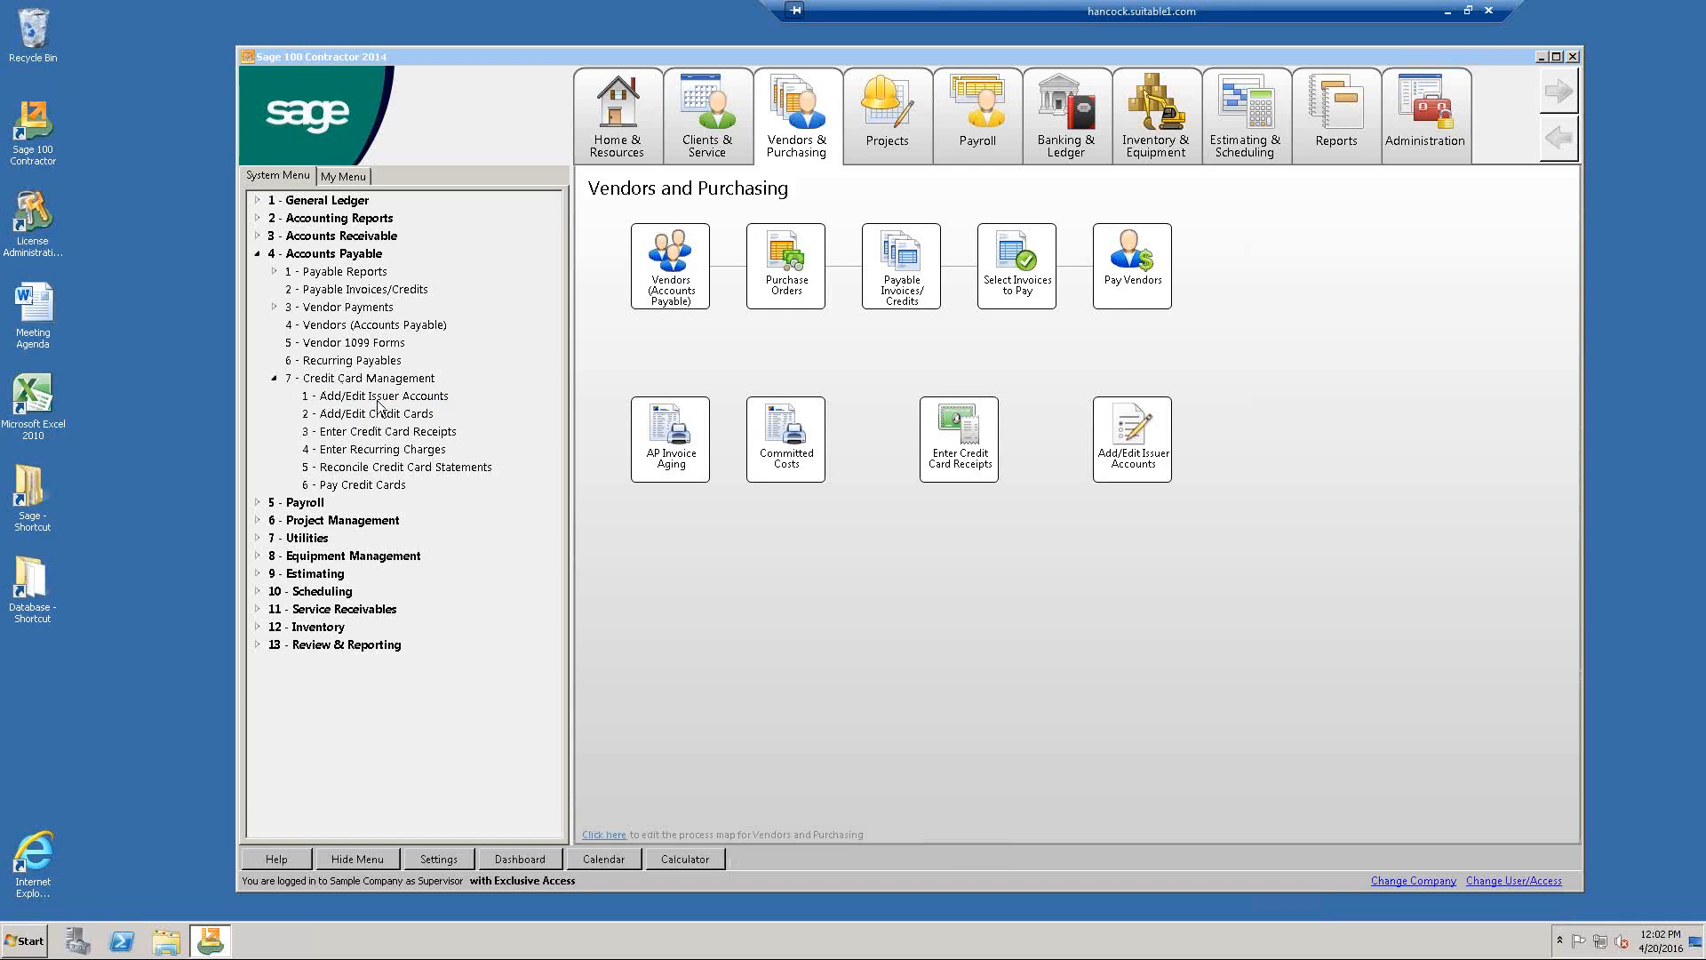
Start a new card issuer in Add/Edit Issuer Accounts and bring up the list of existing ledger accounts.
double_click(421, 397)
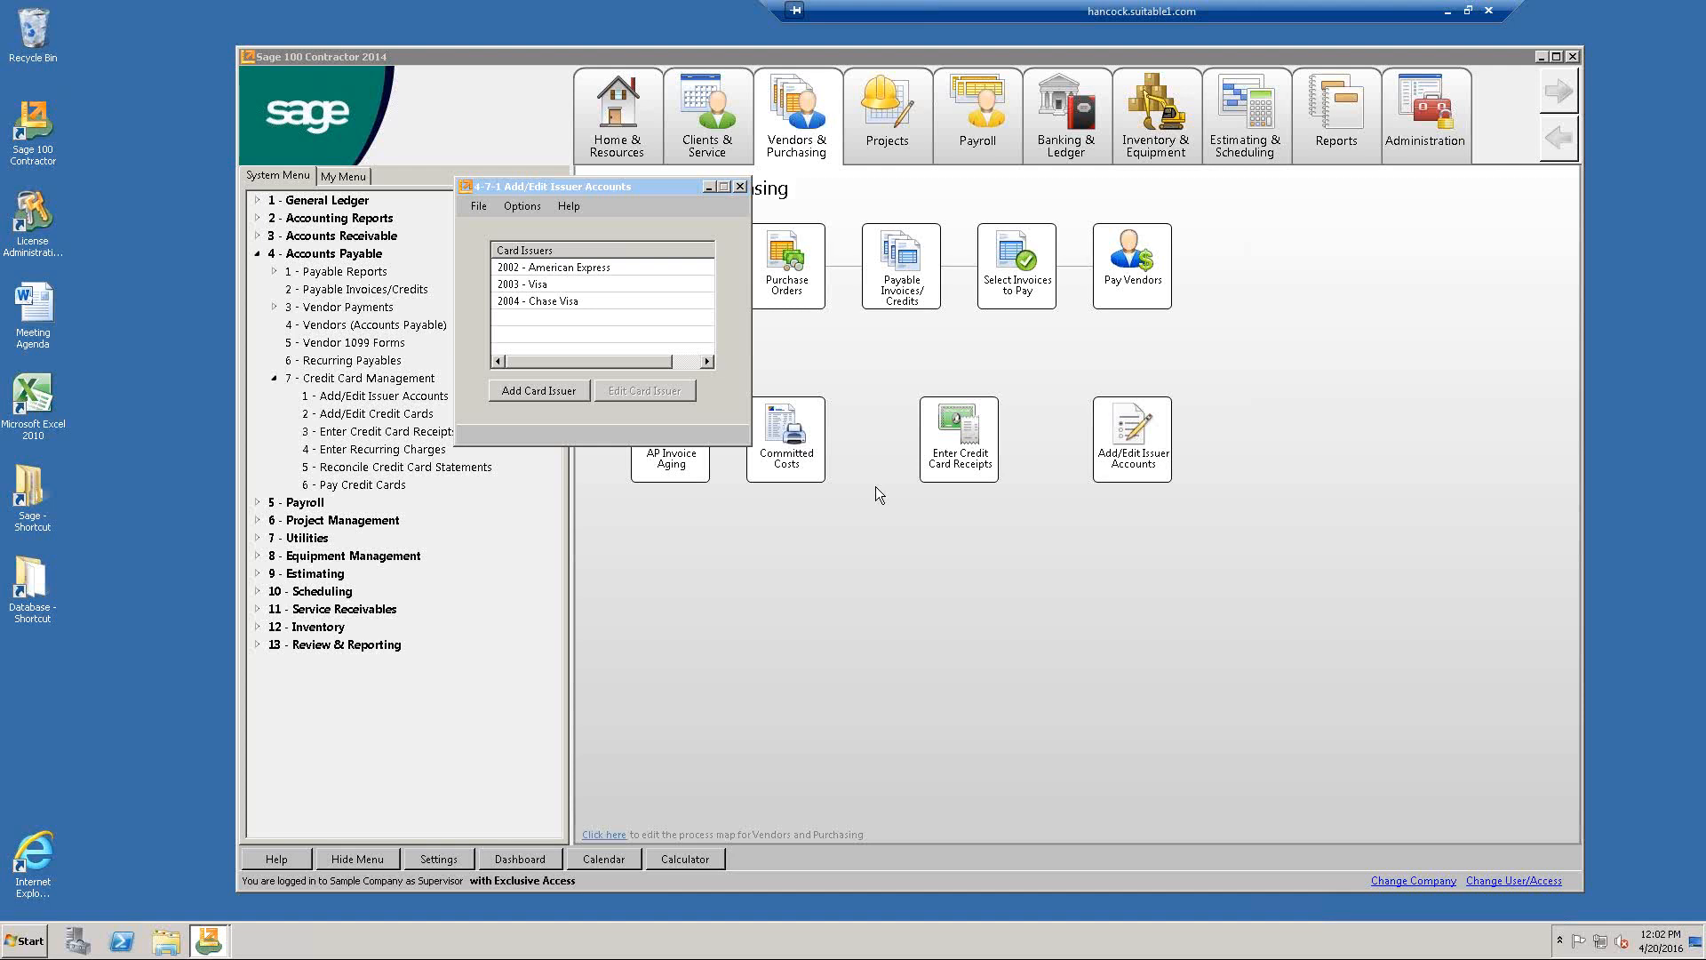
click(574, 391)
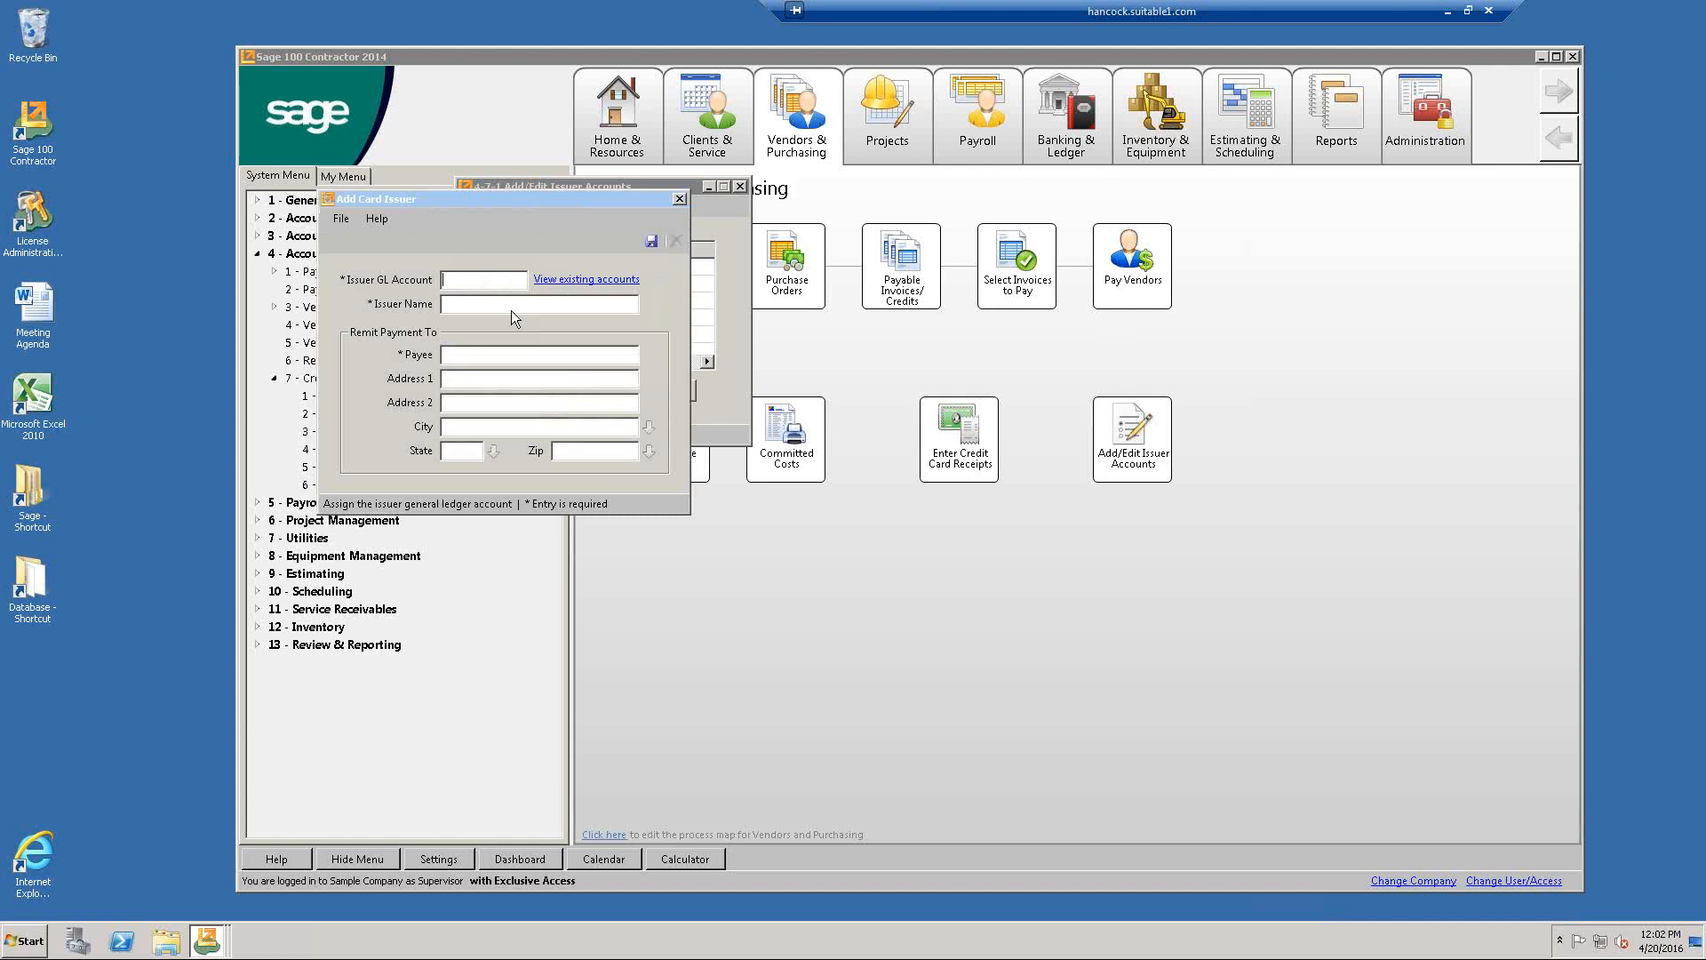
click(576, 281)
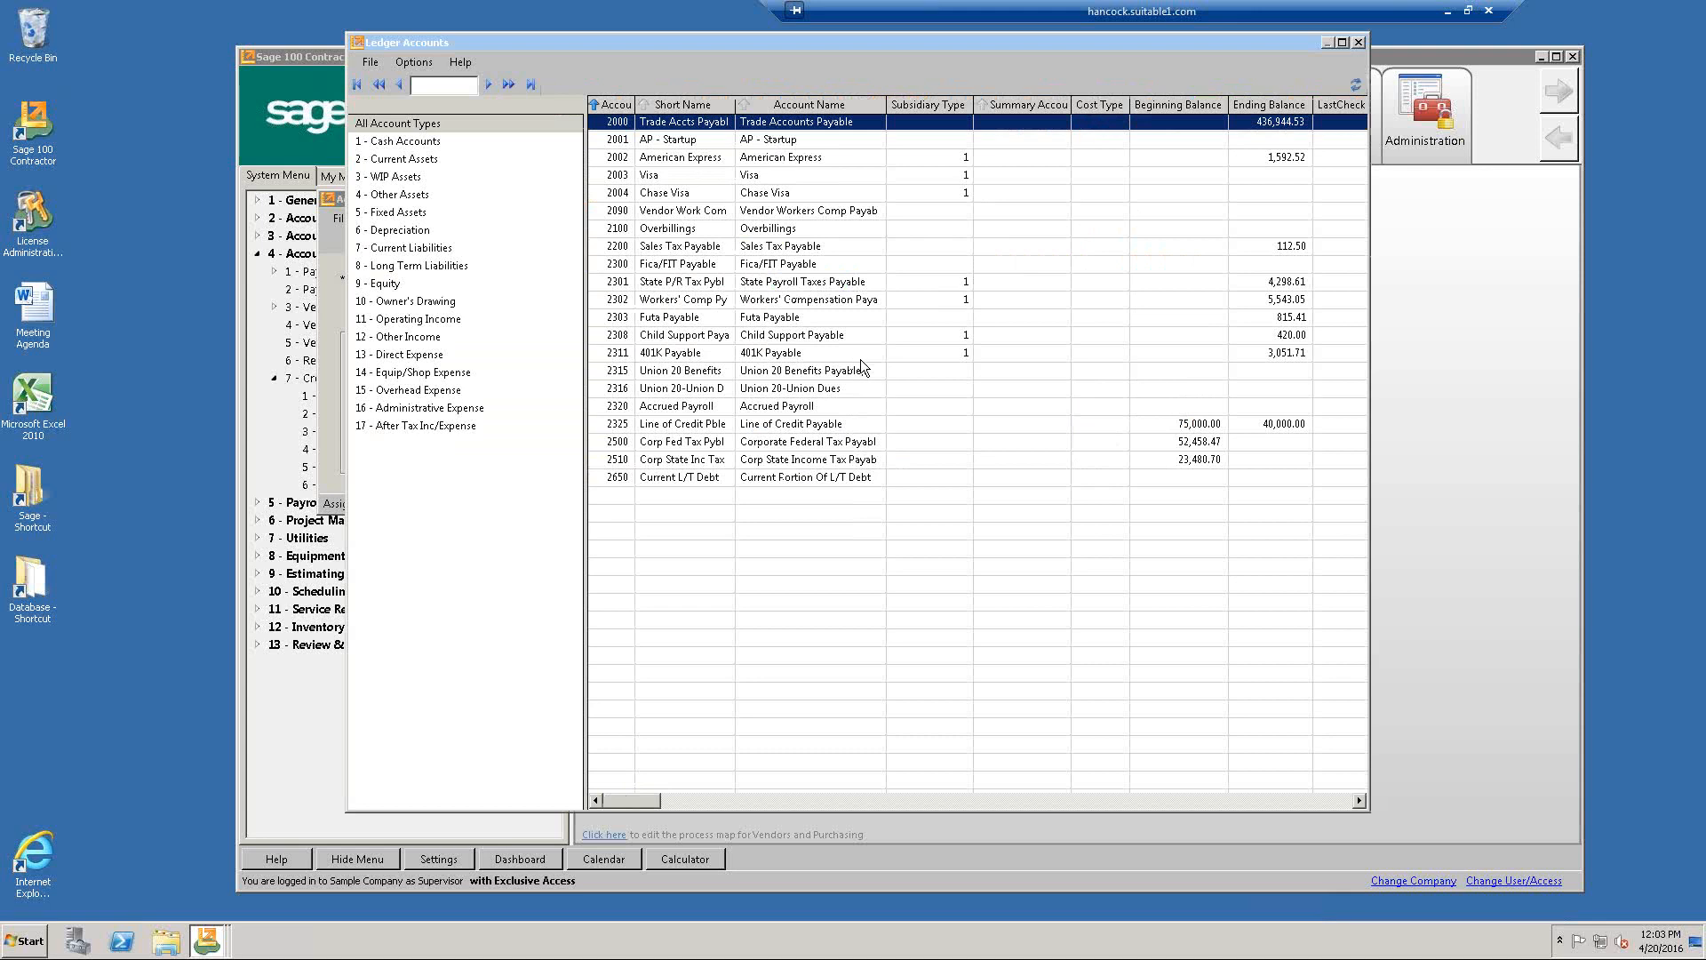
Examine how the American Express, Visa and Chase Visa liability accounts are numbered in the ledger accounts list, and close the list.
click(702, 160)
click(698, 178)
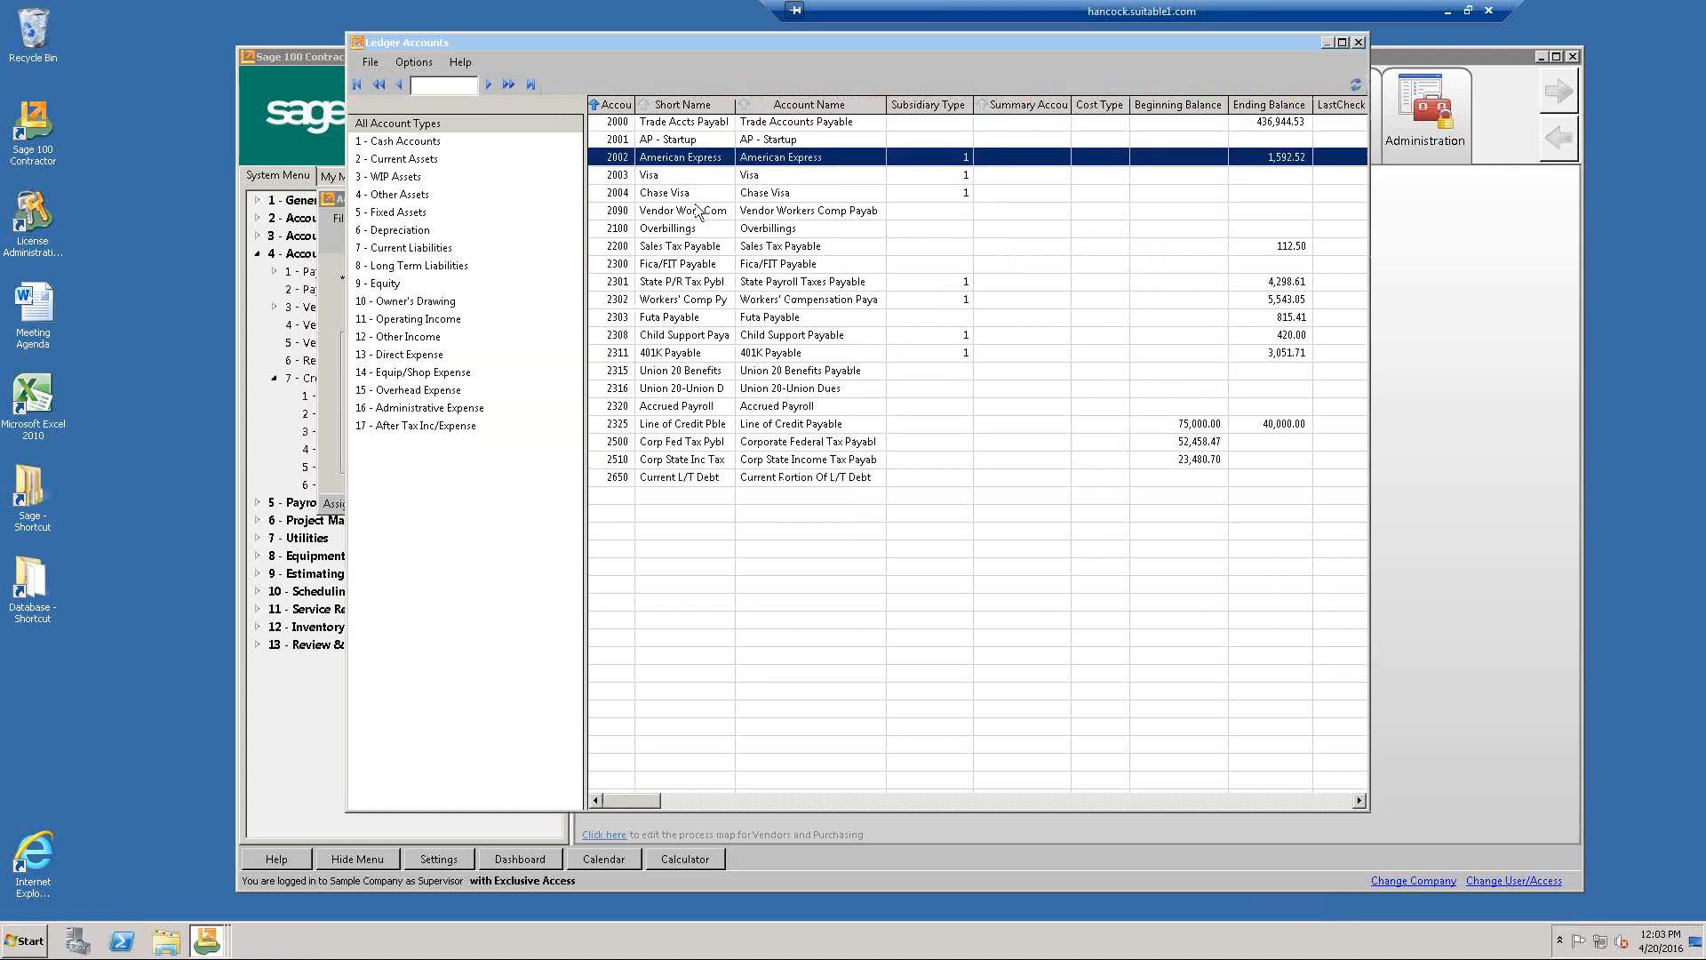
click(717, 196)
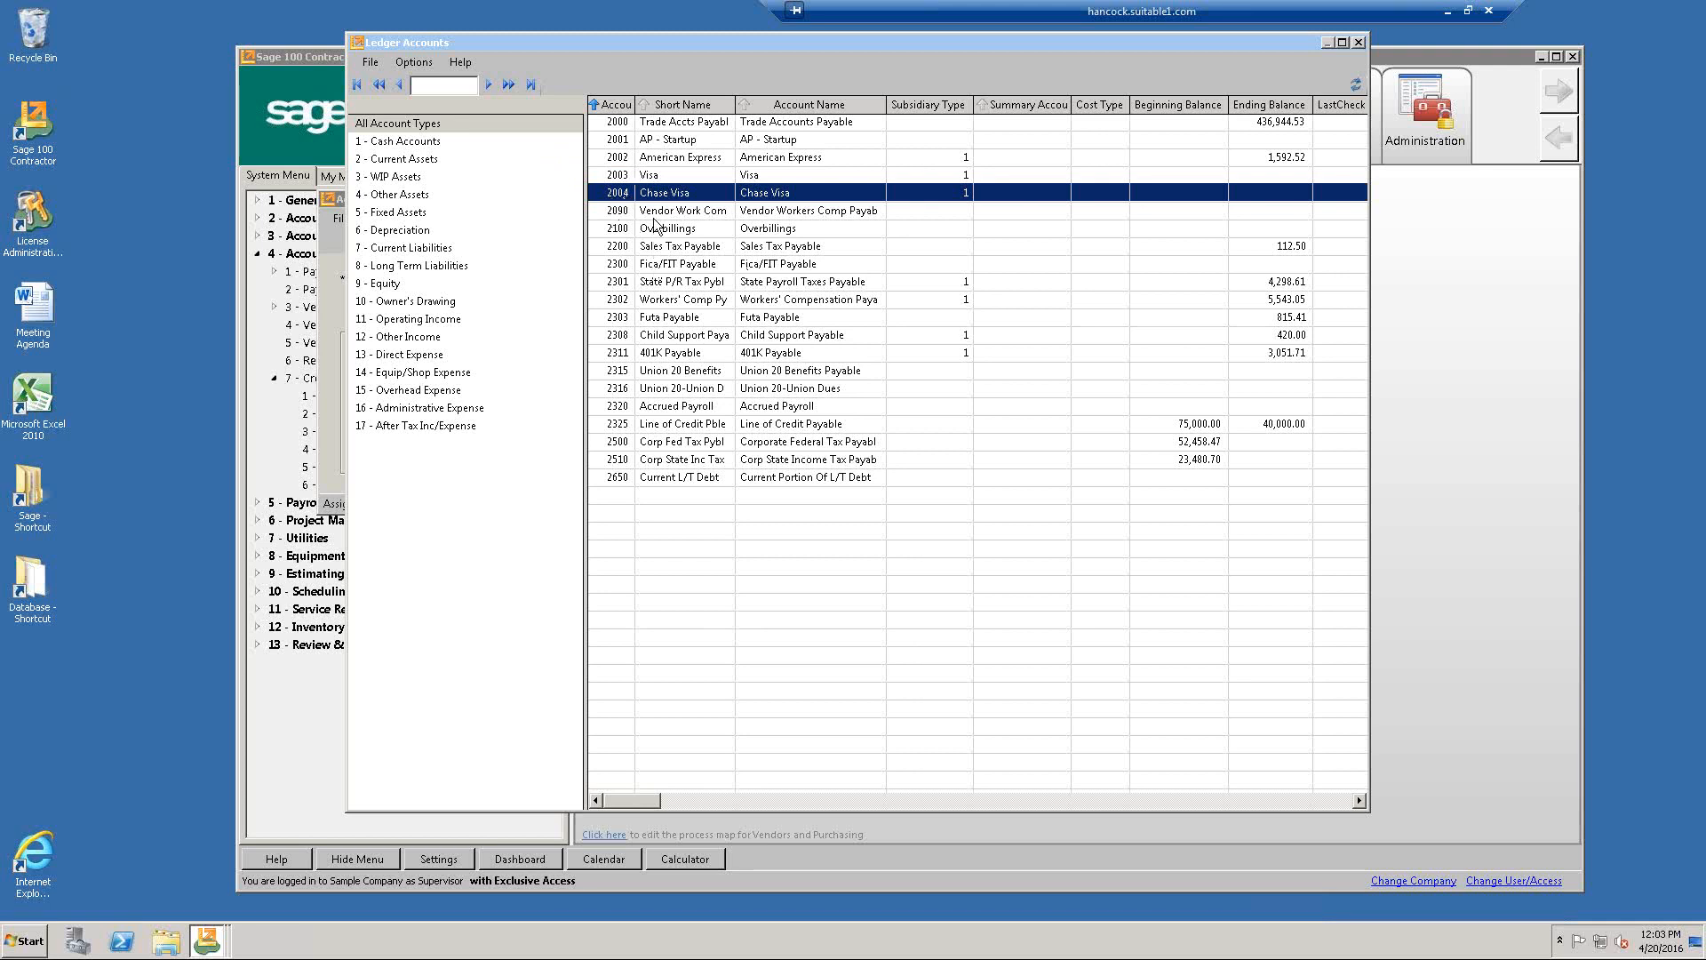
click(622, 157)
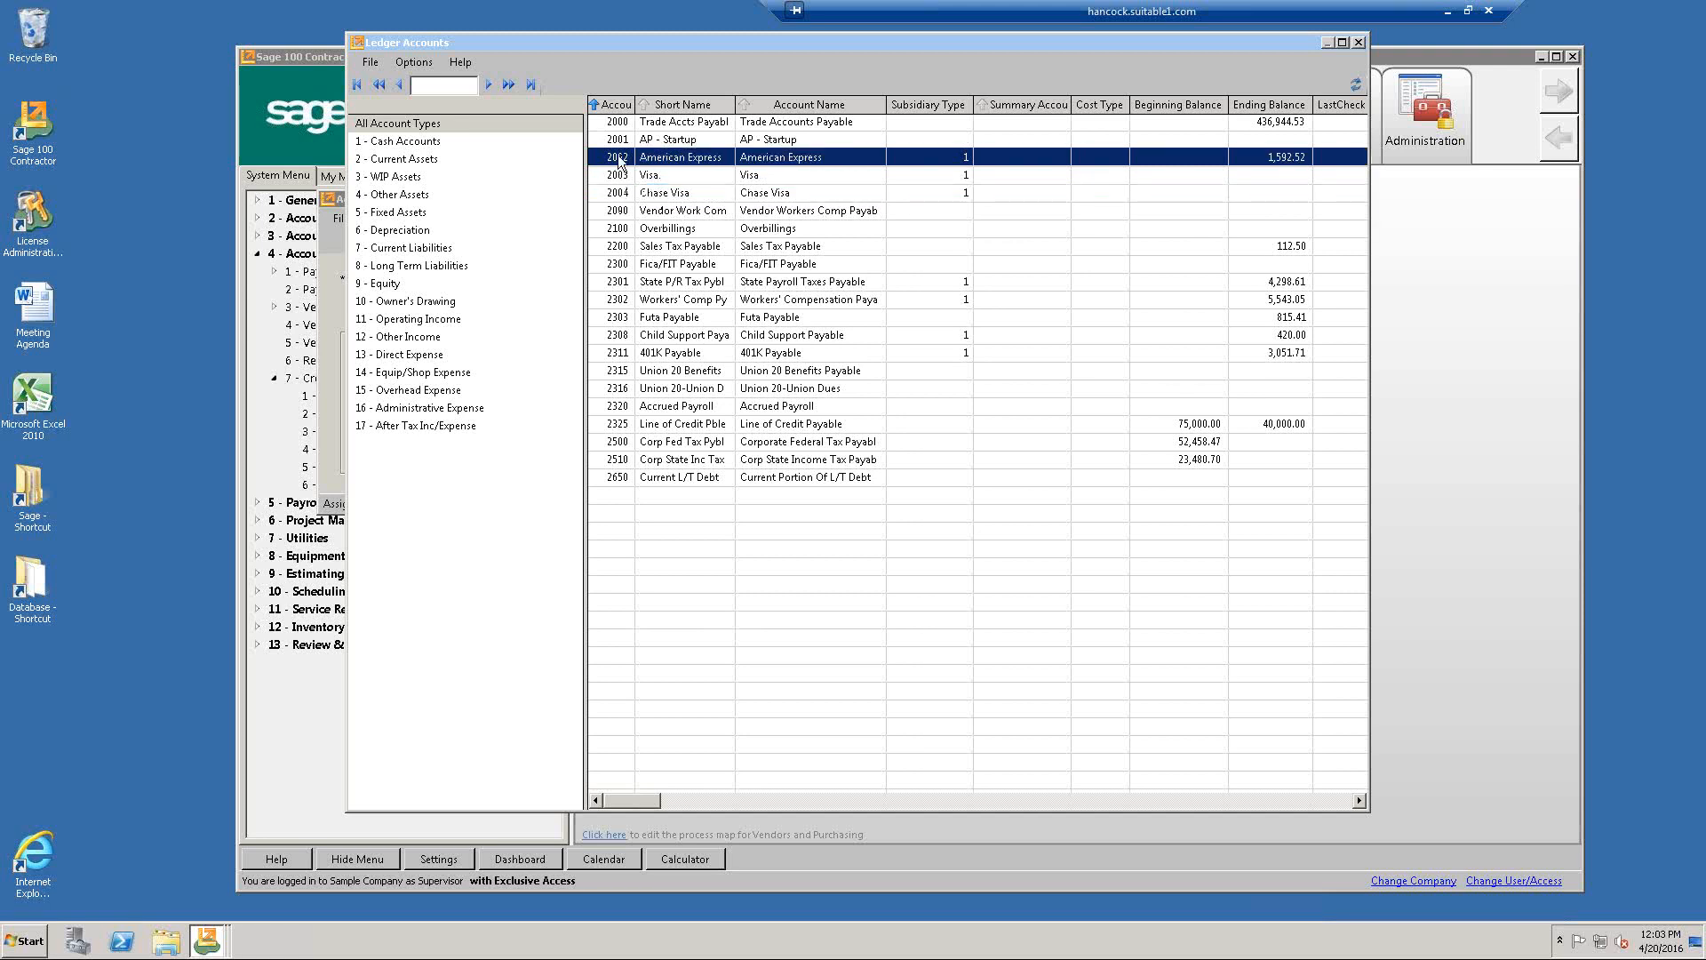
click(619, 176)
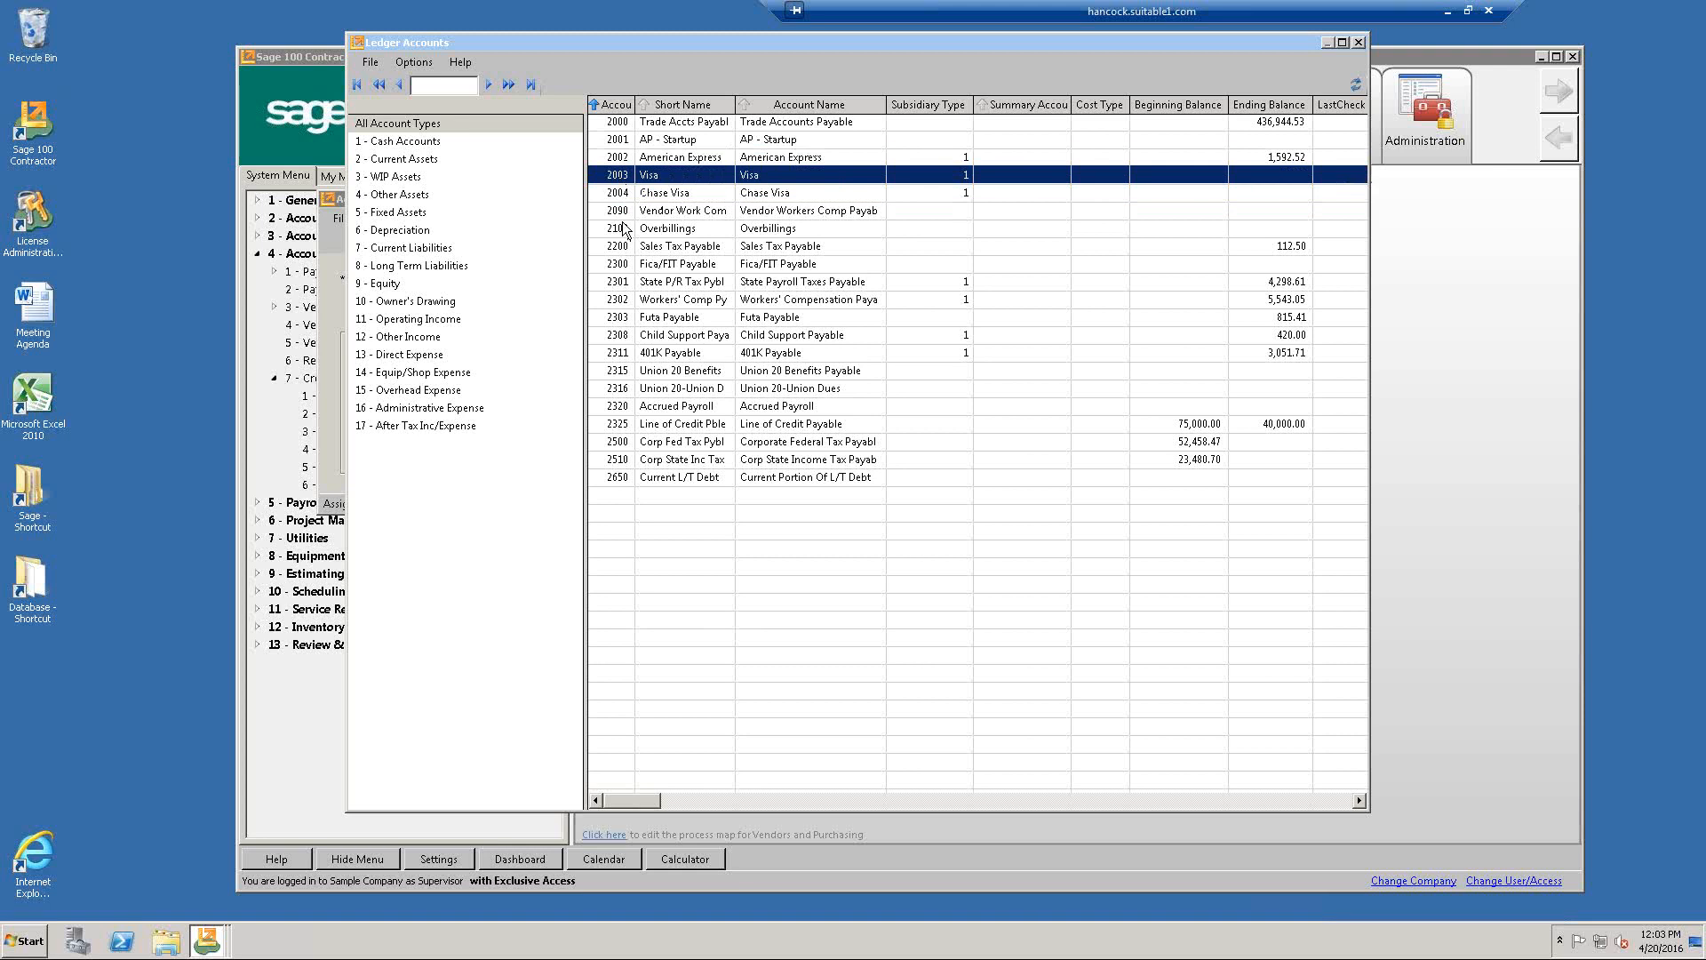
click(621, 194)
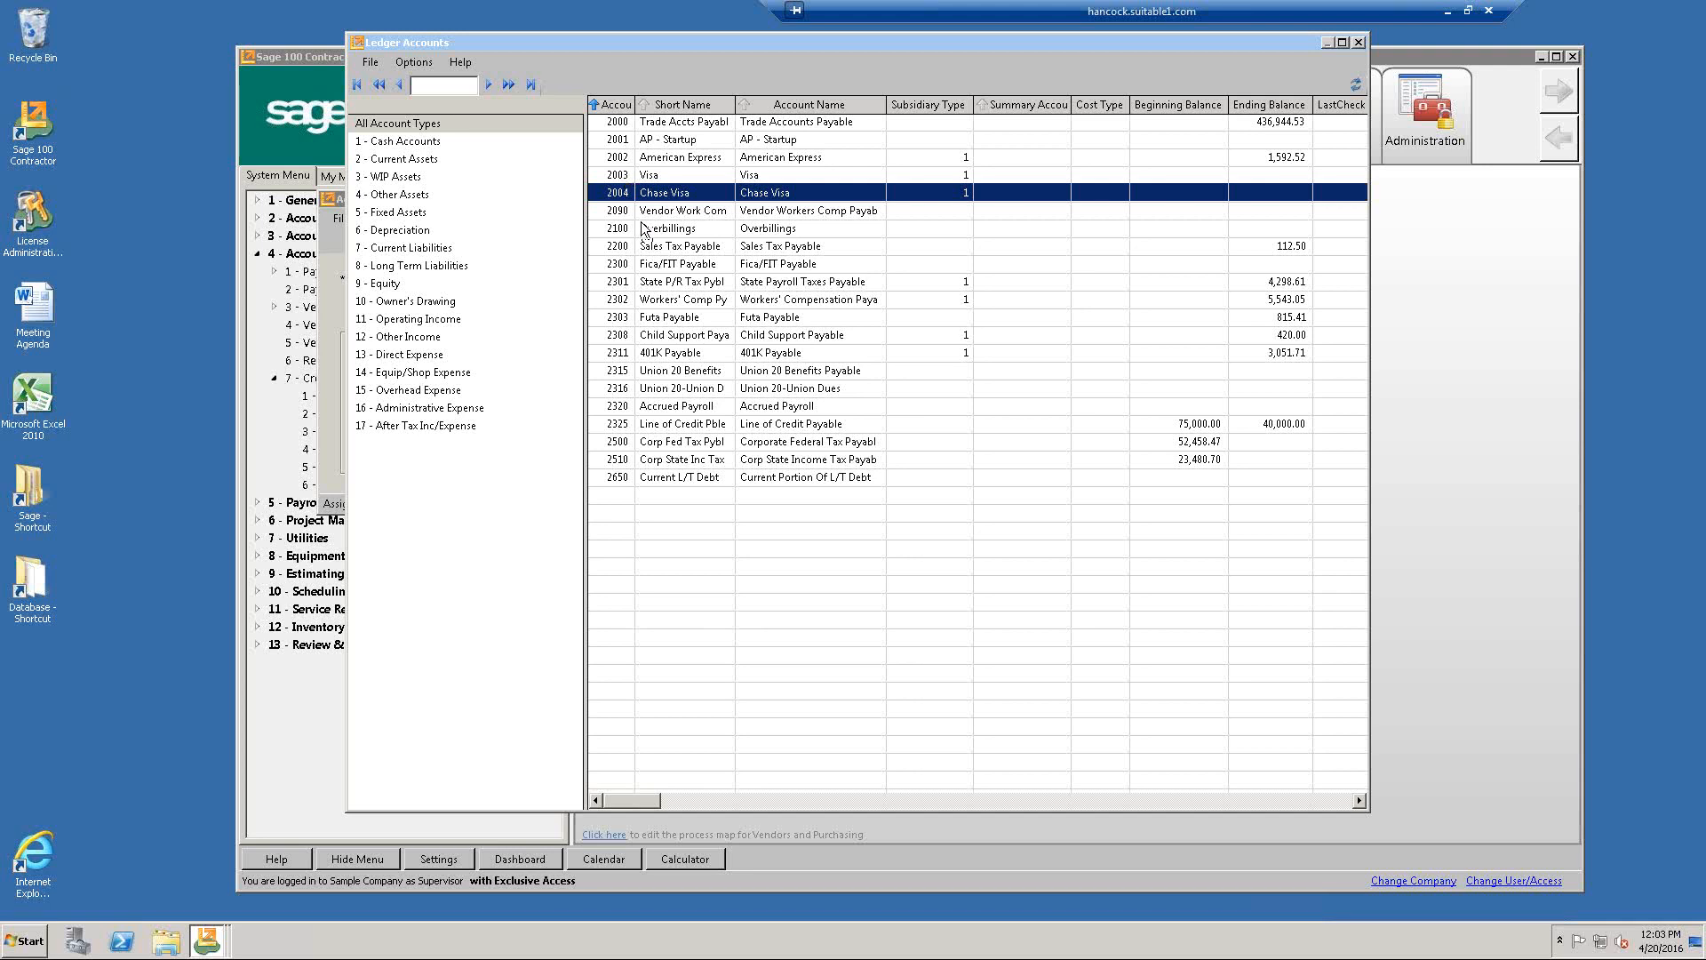
click(621, 157)
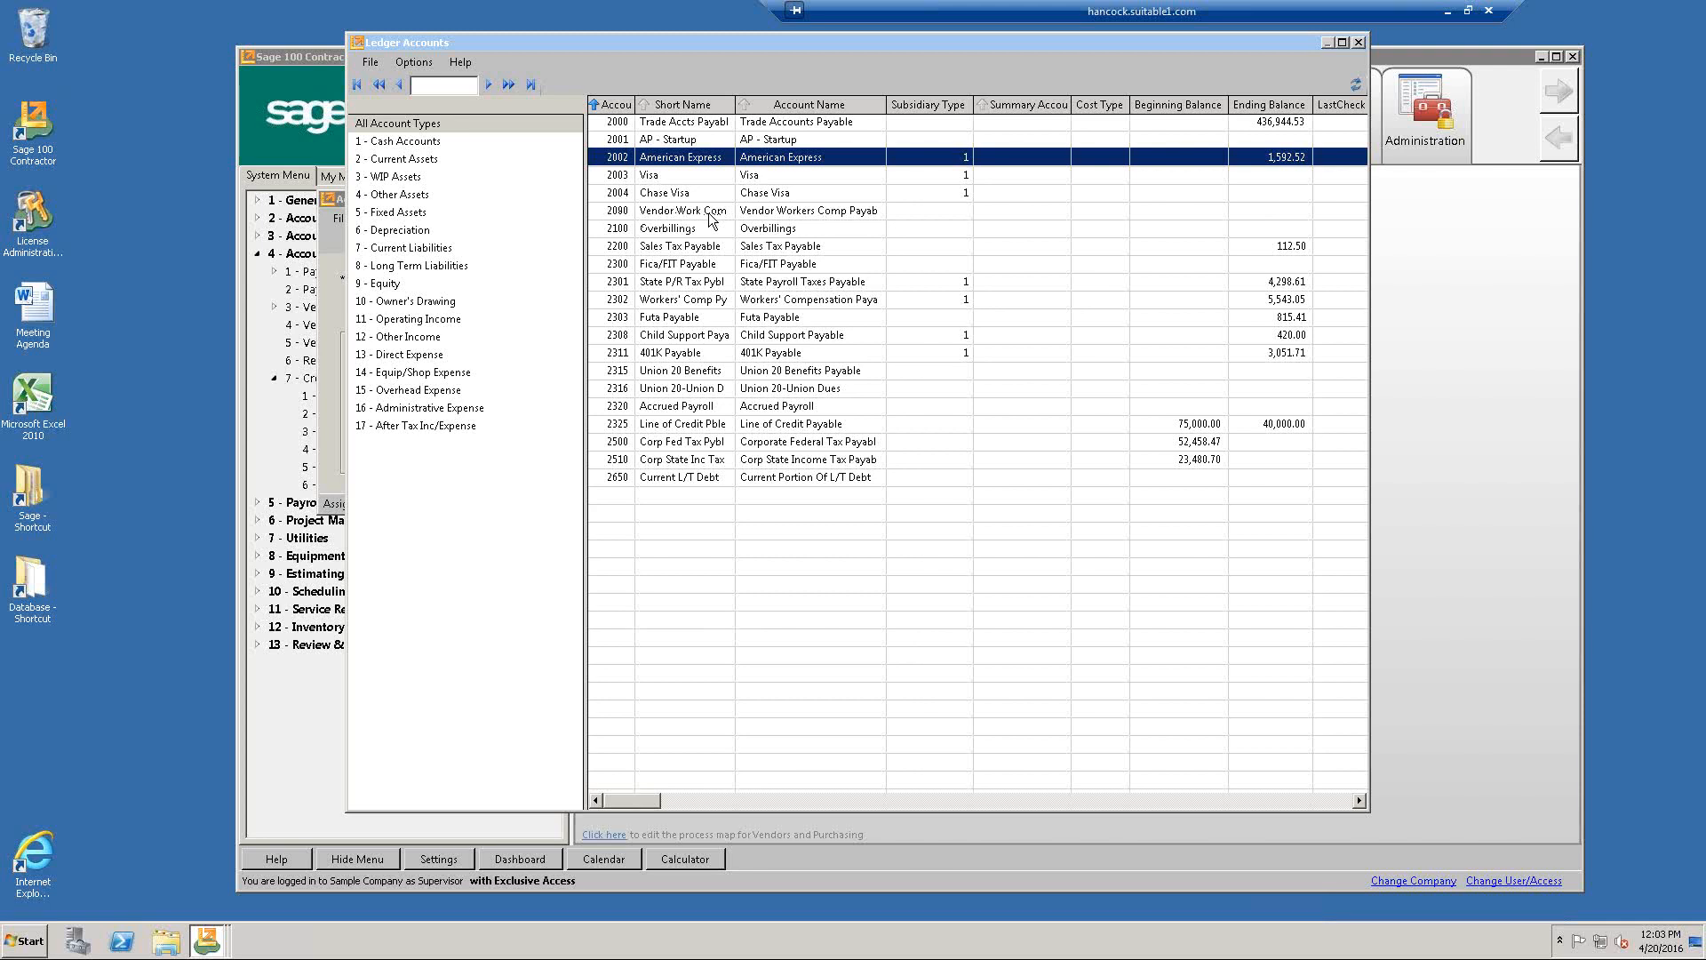
click(1358, 43)
Set the new card issuer's GL account to 2005 and its issuer name to MasterCard.
text(2005)
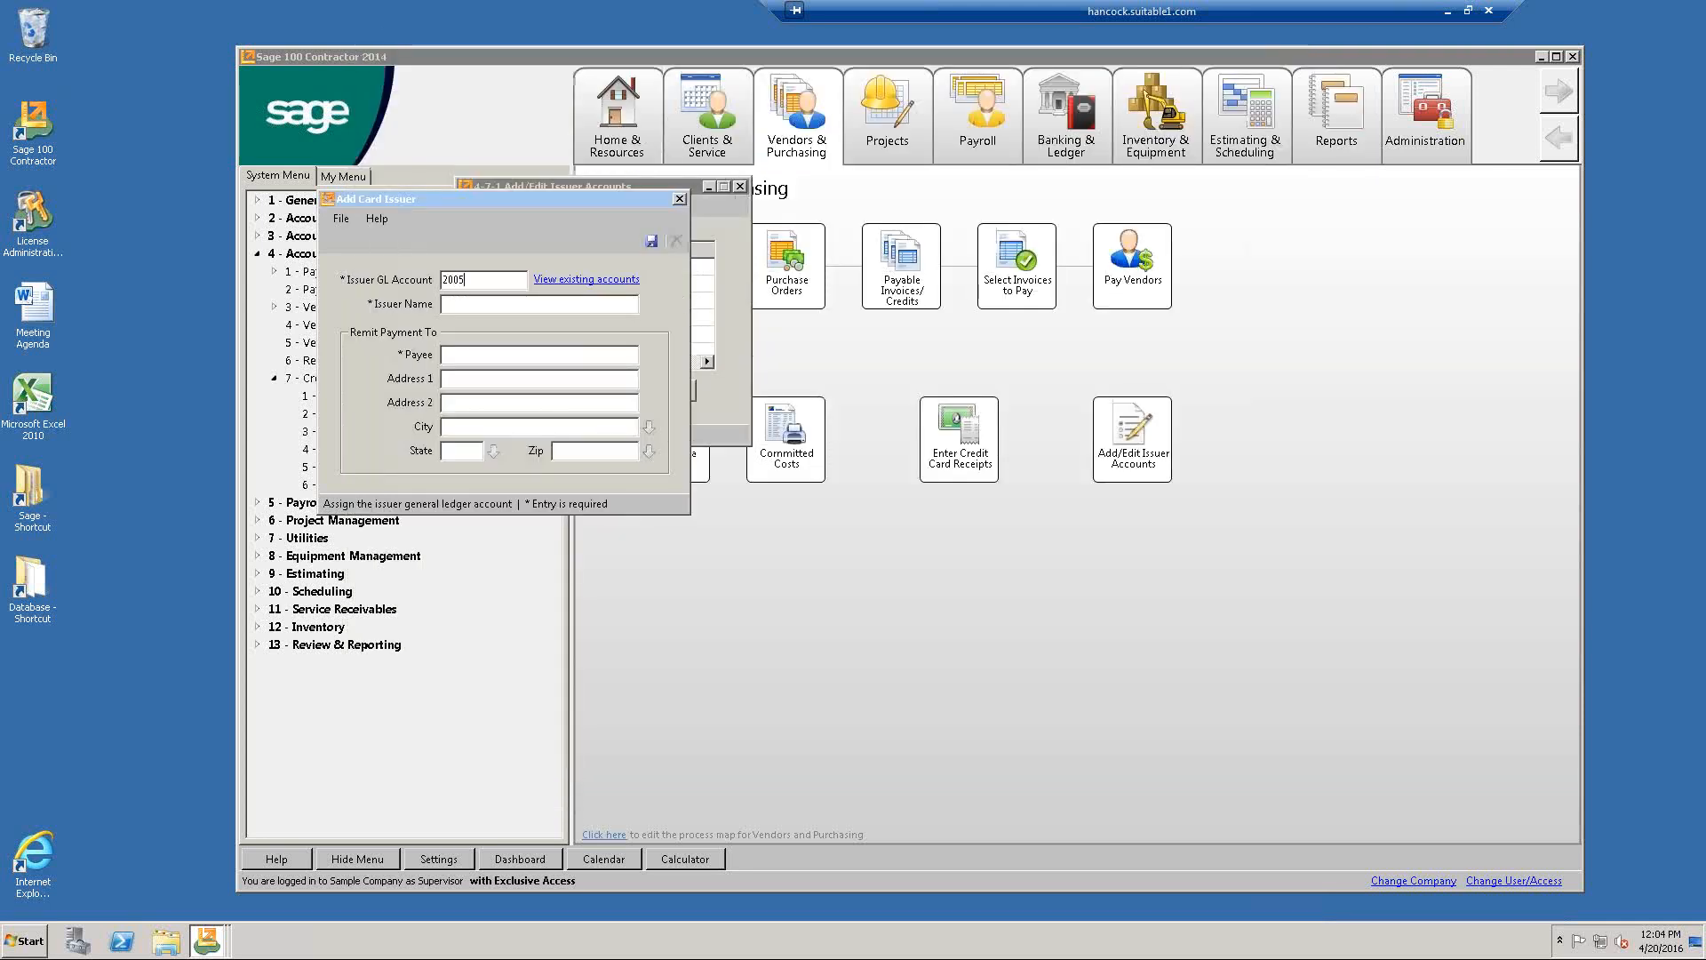
key(Tab)
key(shift+Tab)
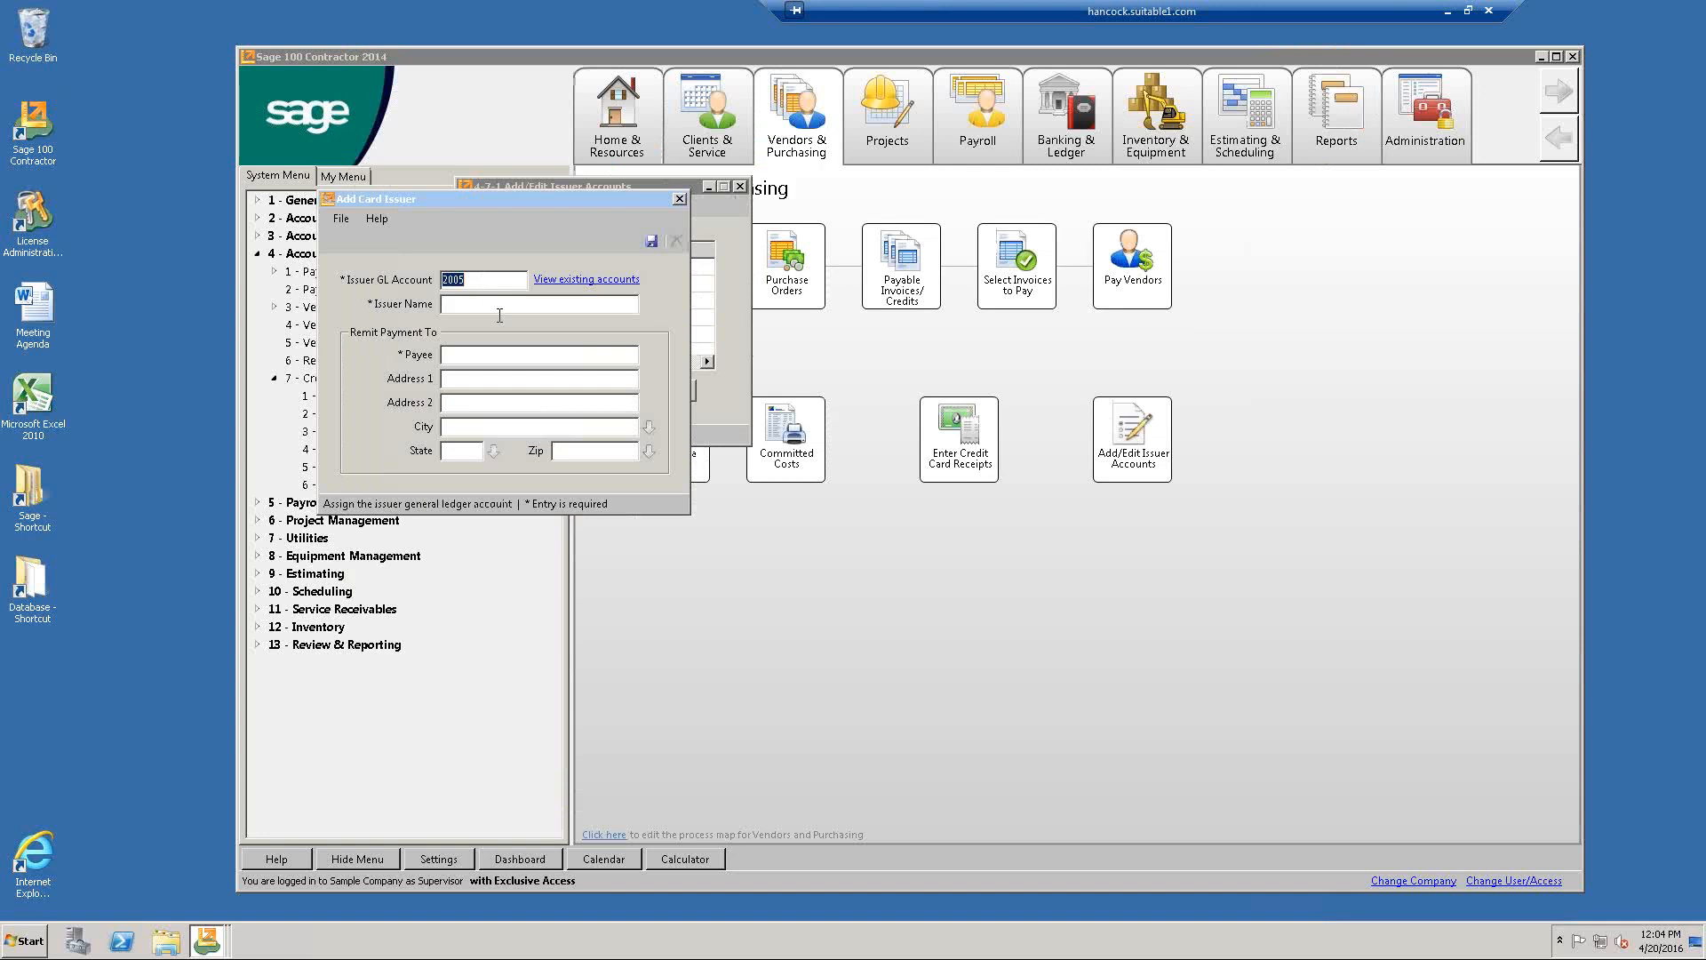
click(483, 307)
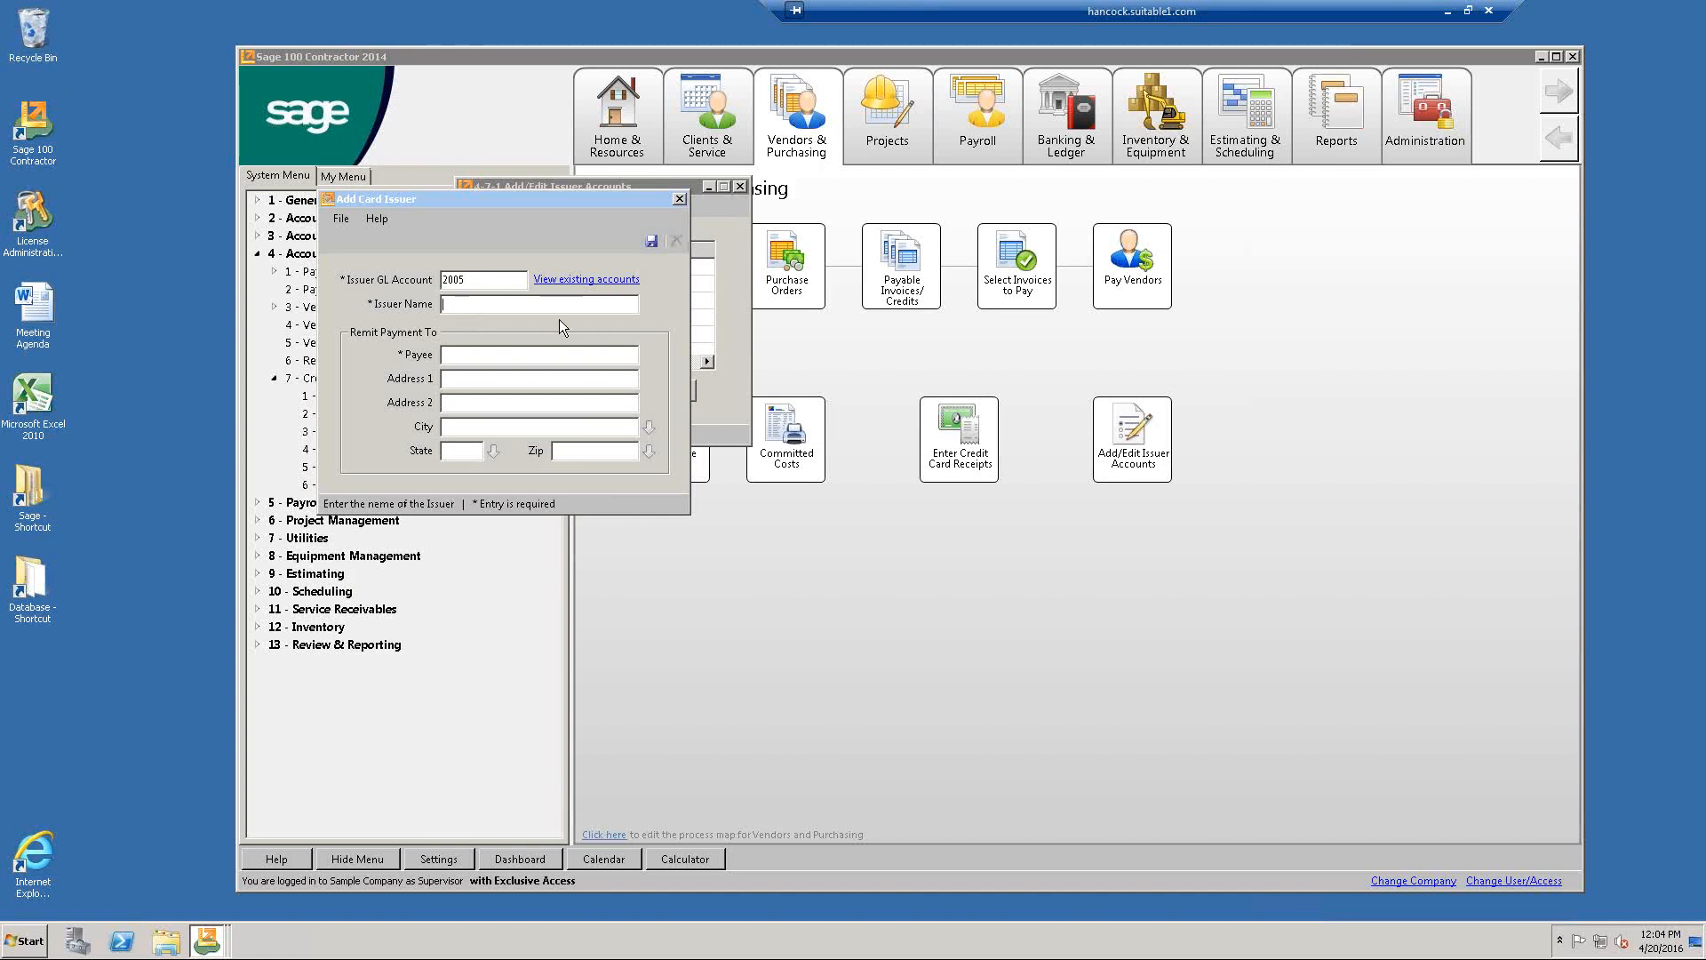
text(MasterCard)
key(Tab)
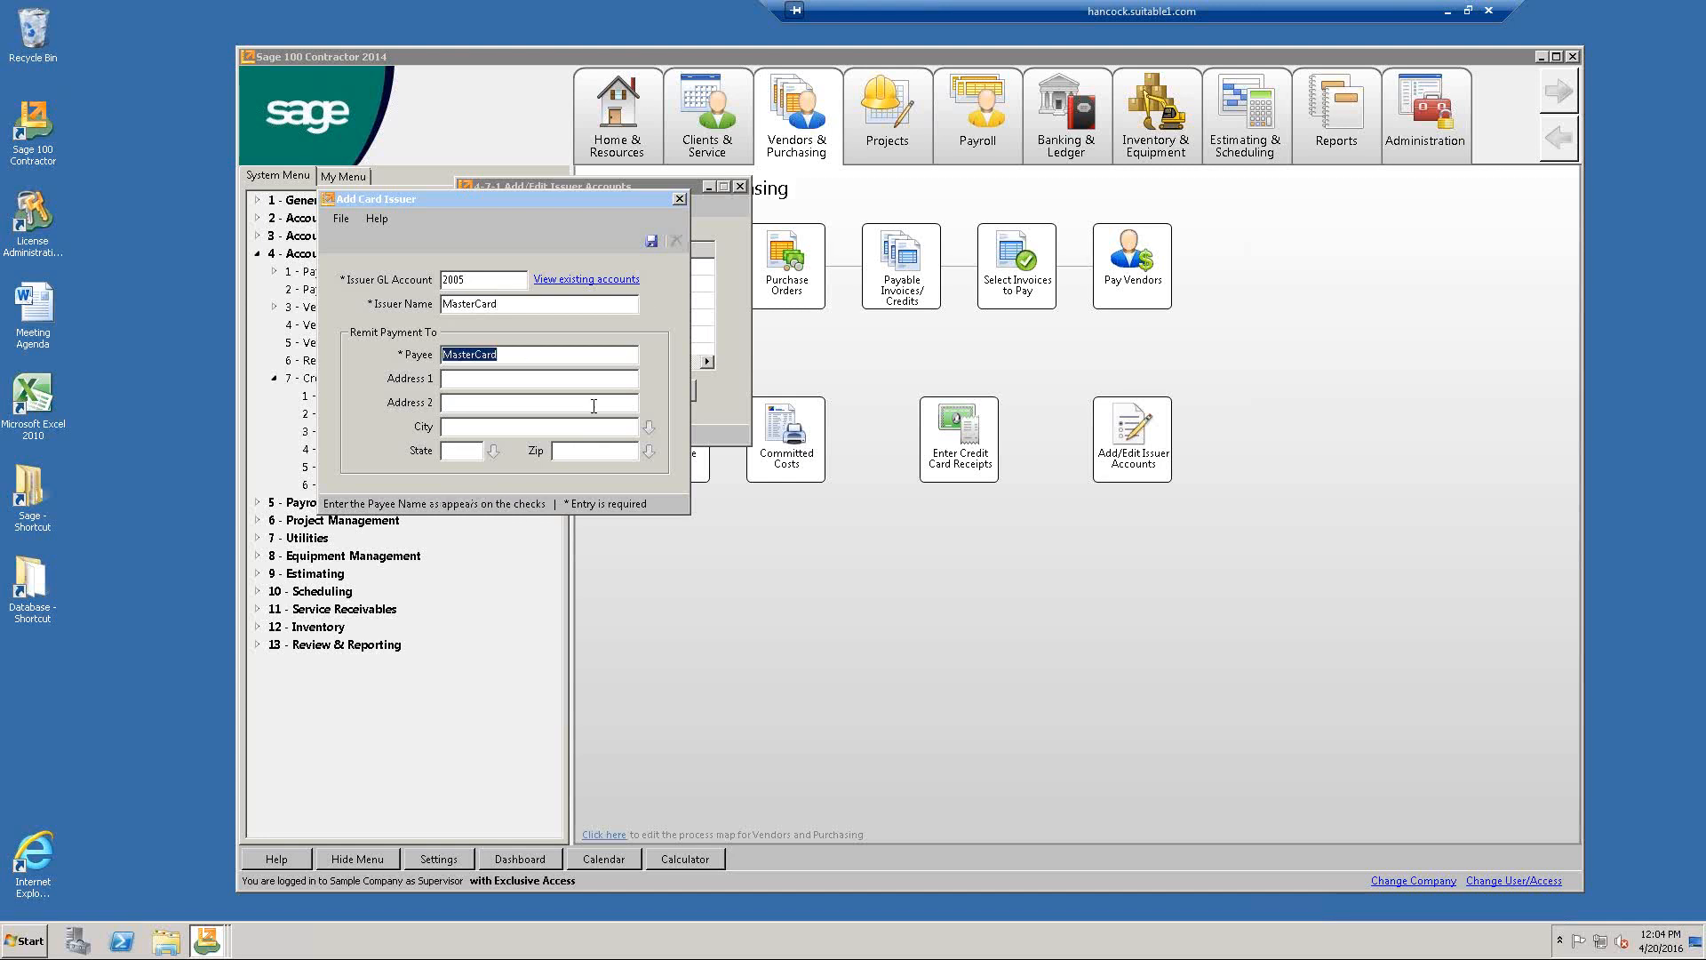
Fill in the MasterCard issuer's remittance address, city, state and zip code, and save the issuer.
click(537, 360)
click(512, 384)
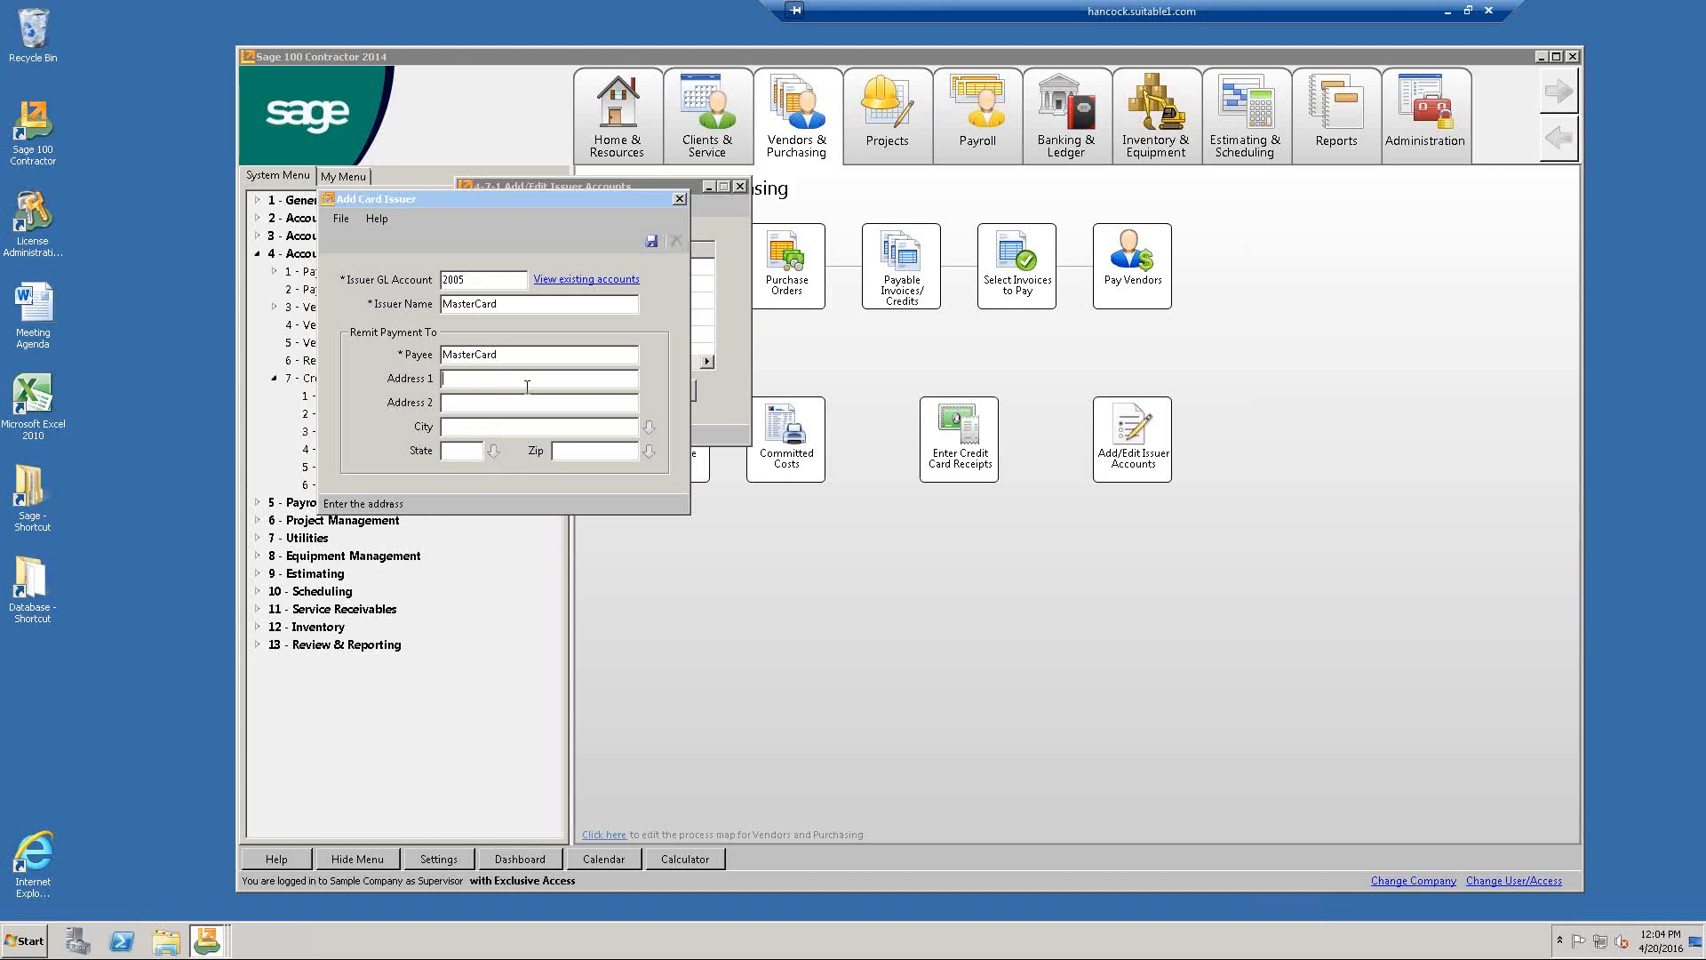
text(File 13134)
key(Tab)
key(Tab)
text(Anytown)
key(Tab)
text(CA)
key(Tab)
text(55555)
click(651, 242)
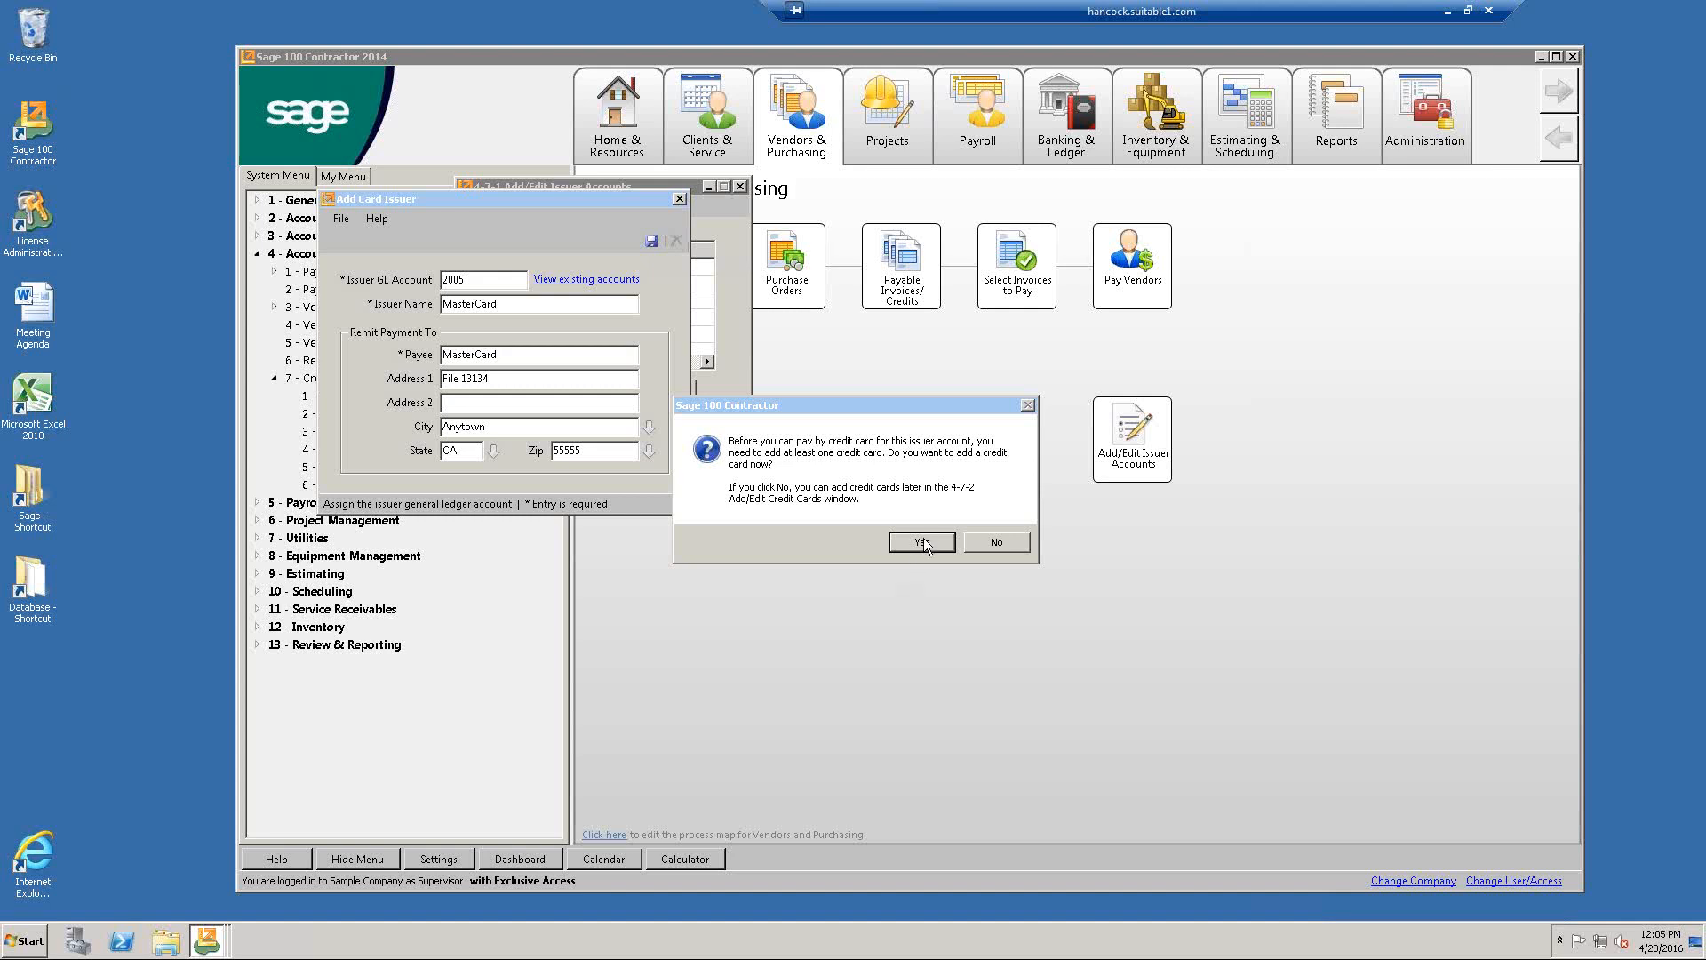
Agree to add a credit card for the MasterCard issuer, enter its credit card account number and the description Company Card, and save it.
click(922, 542)
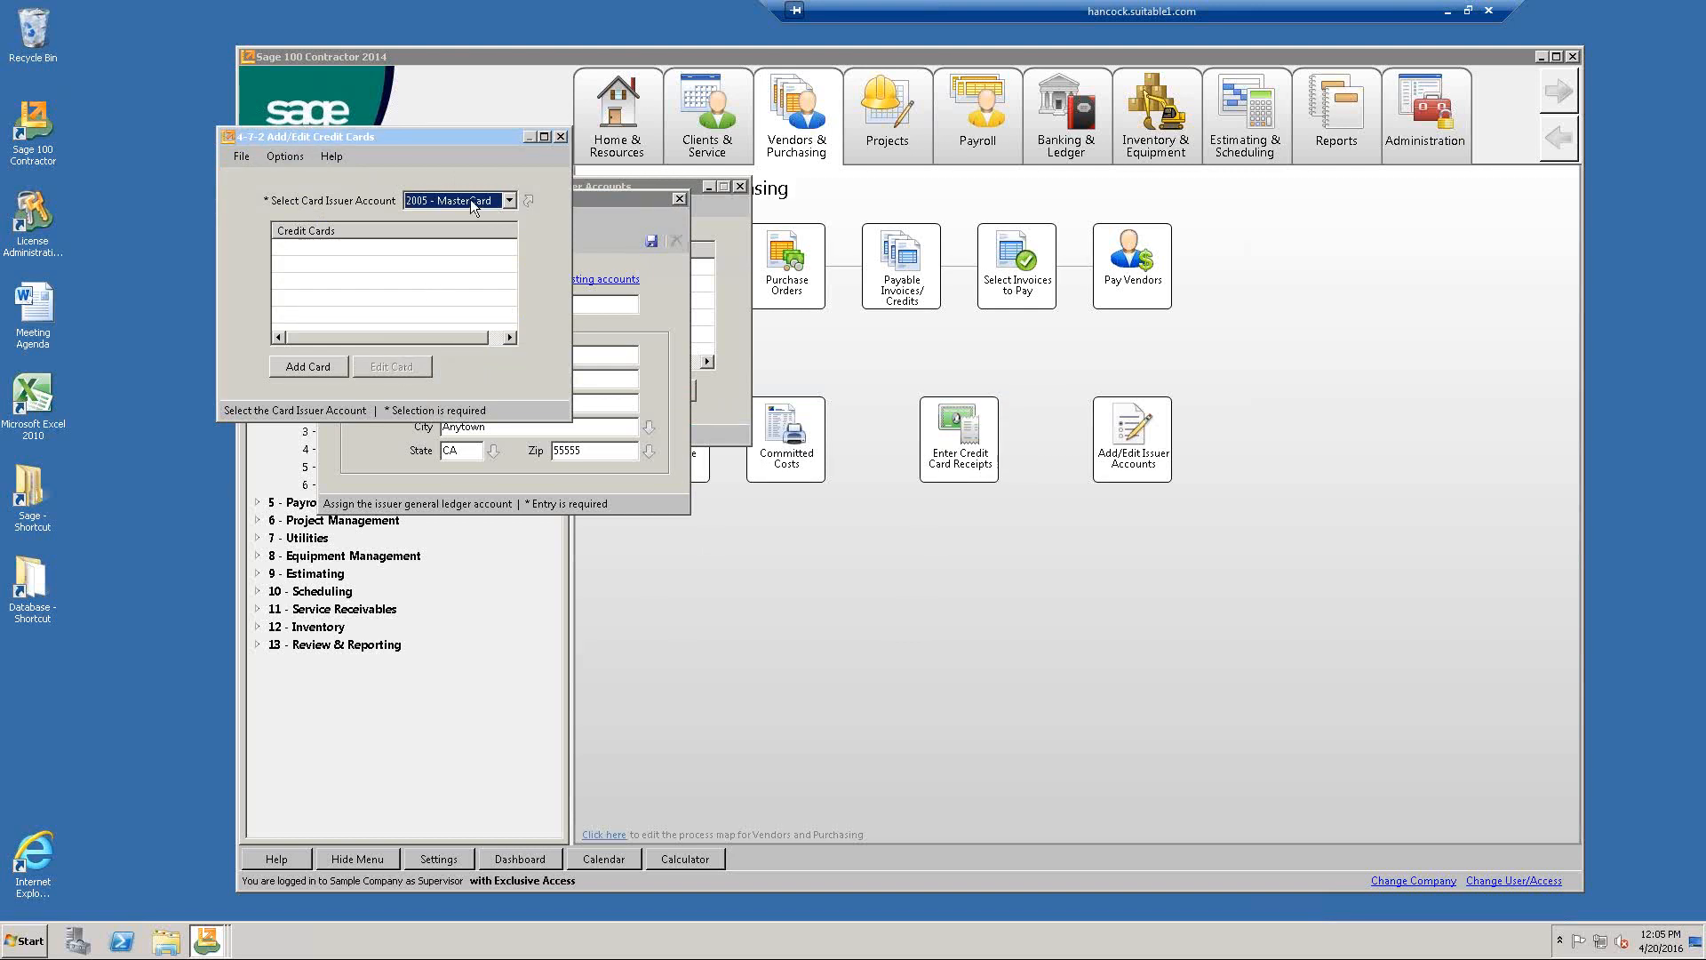
click(318, 367)
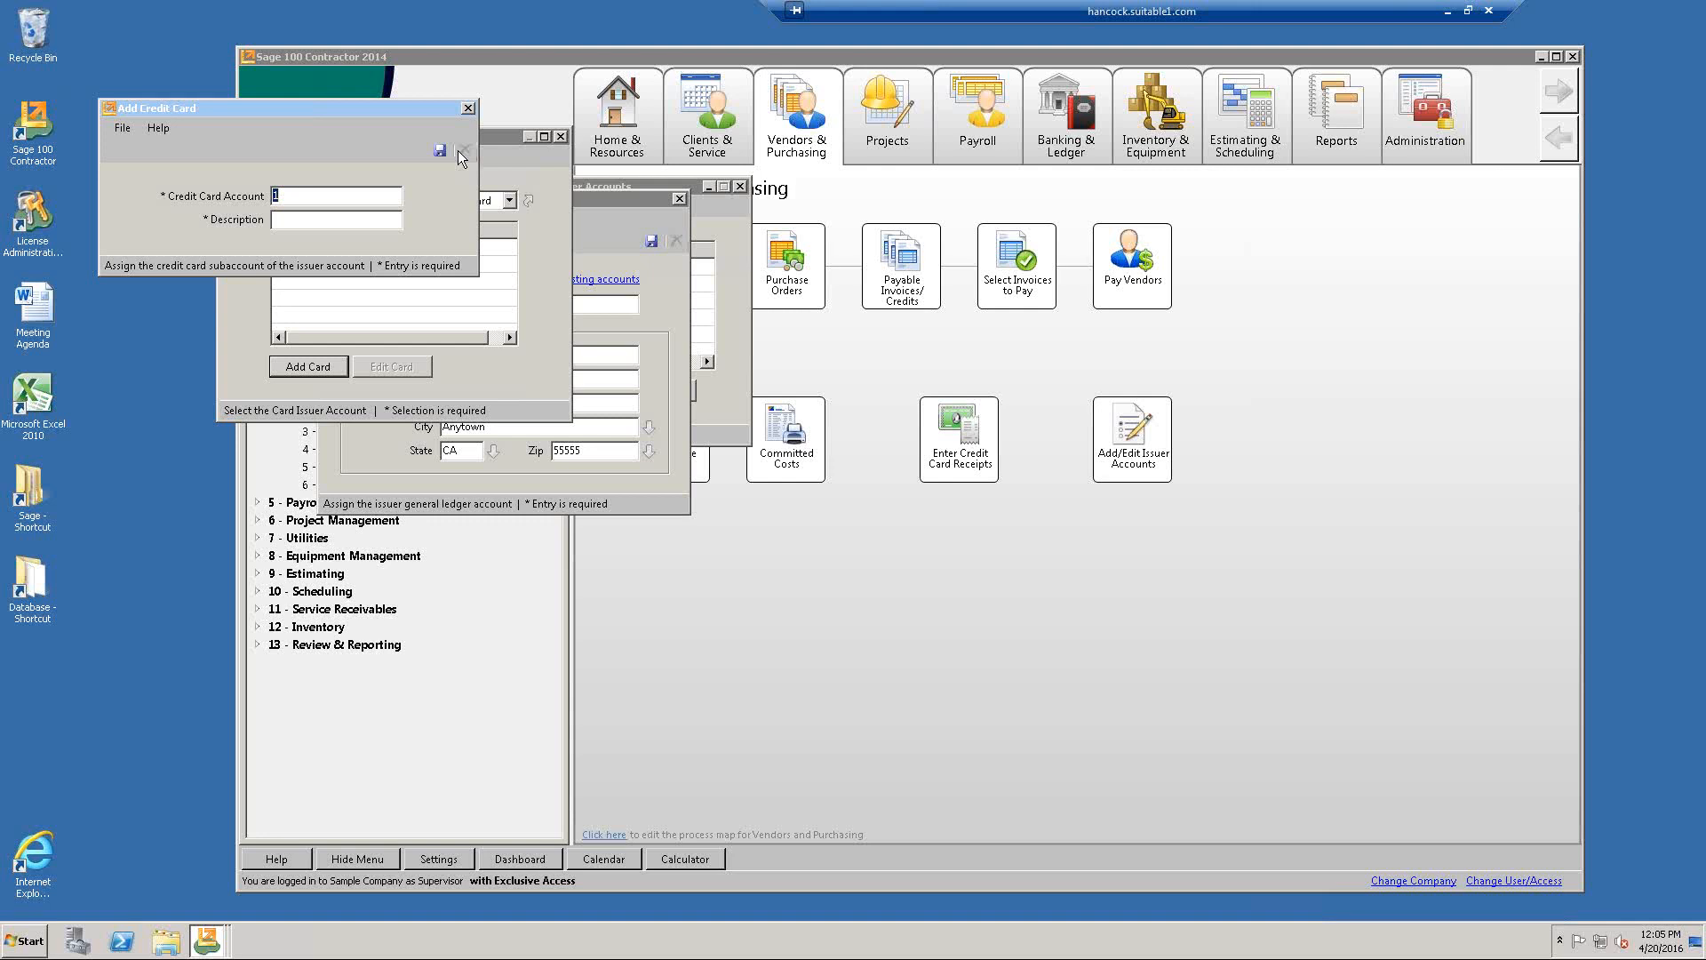
text(5445)
key(Tab)
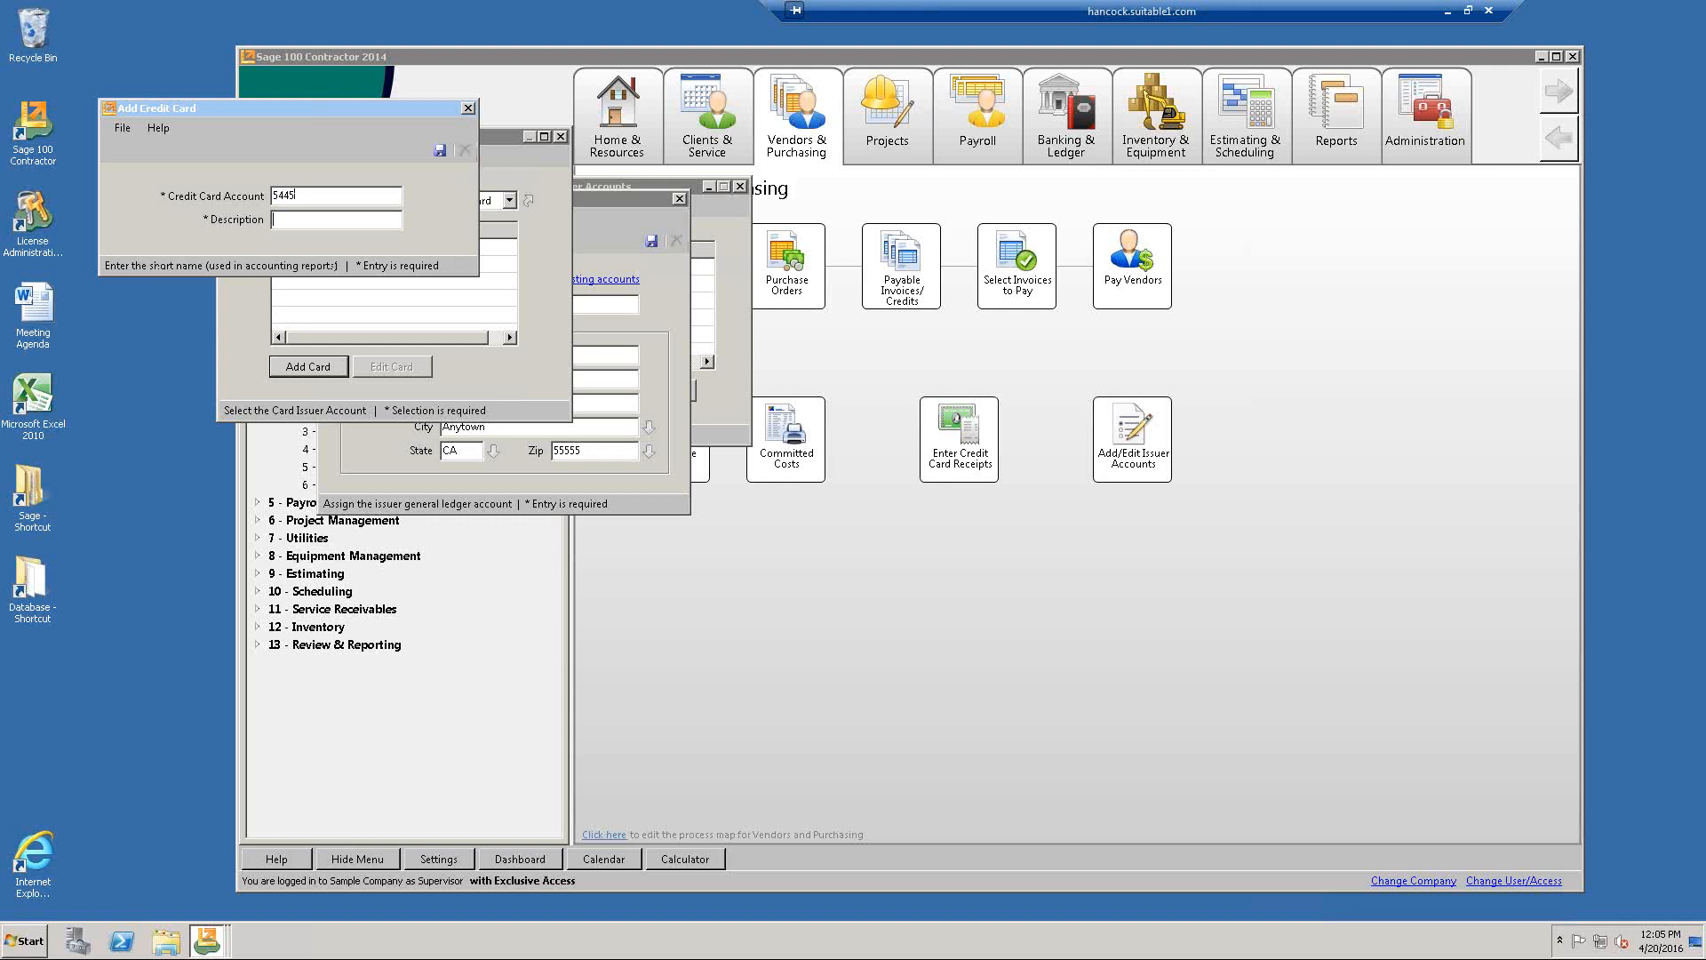
text(Company Card)
click(436, 145)
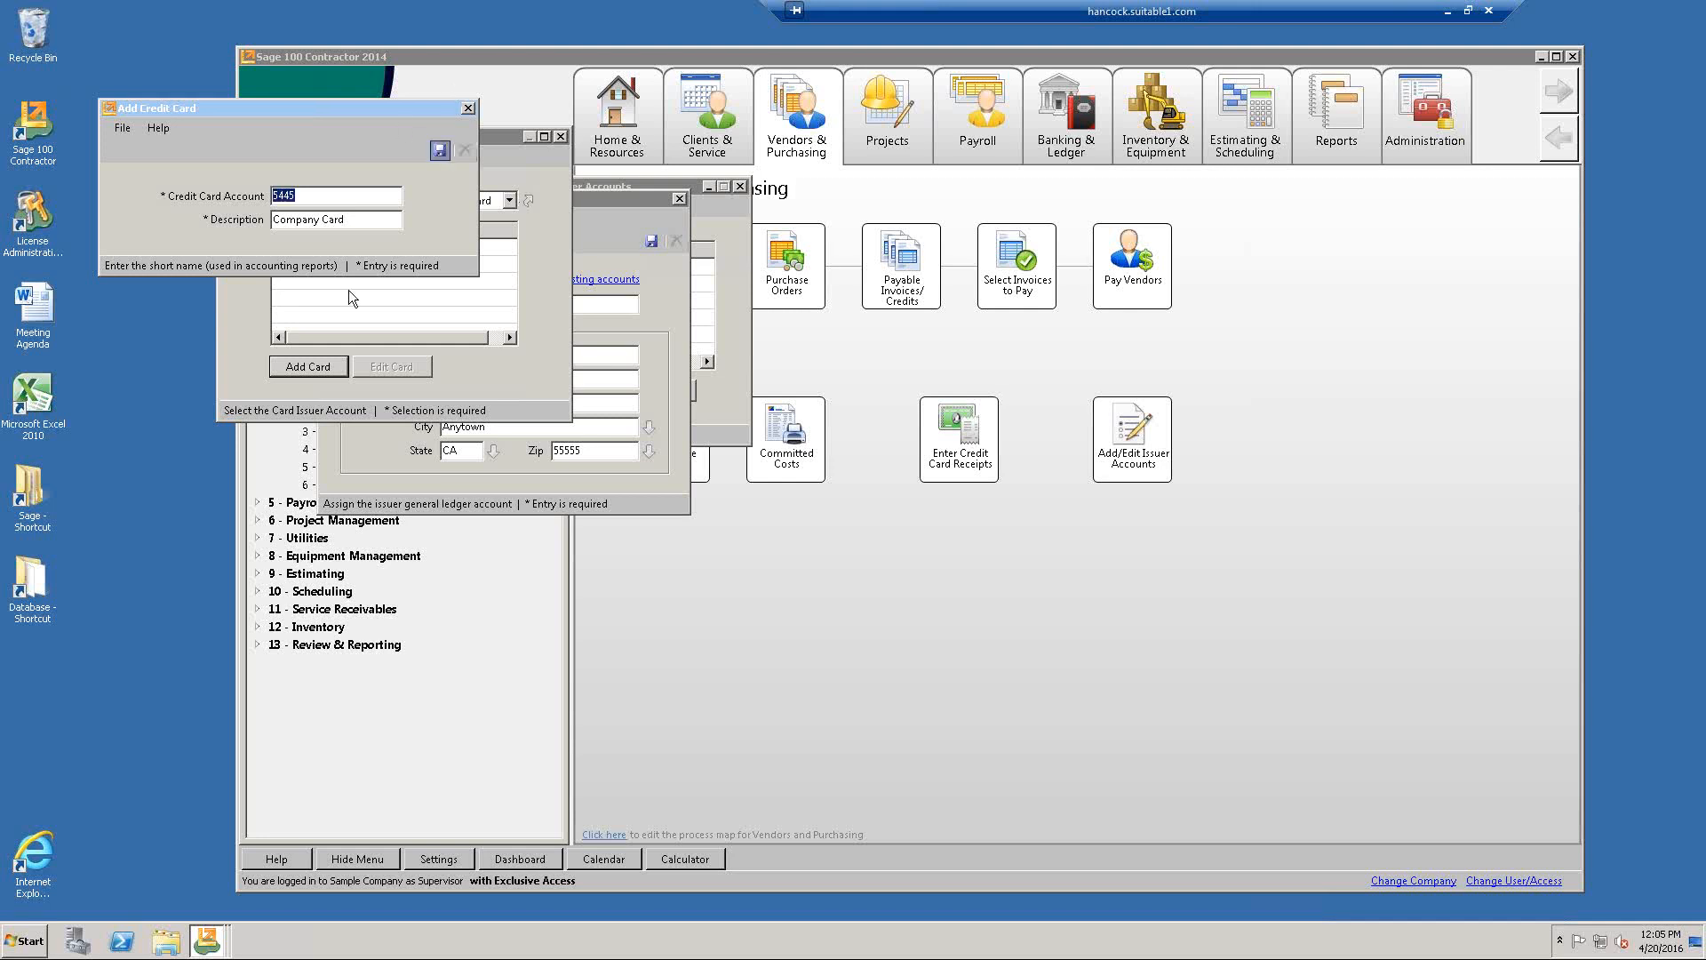
Add a second MasterCard credit card with its credit card account number and the description Big Spender, and save it.
click(309, 366)
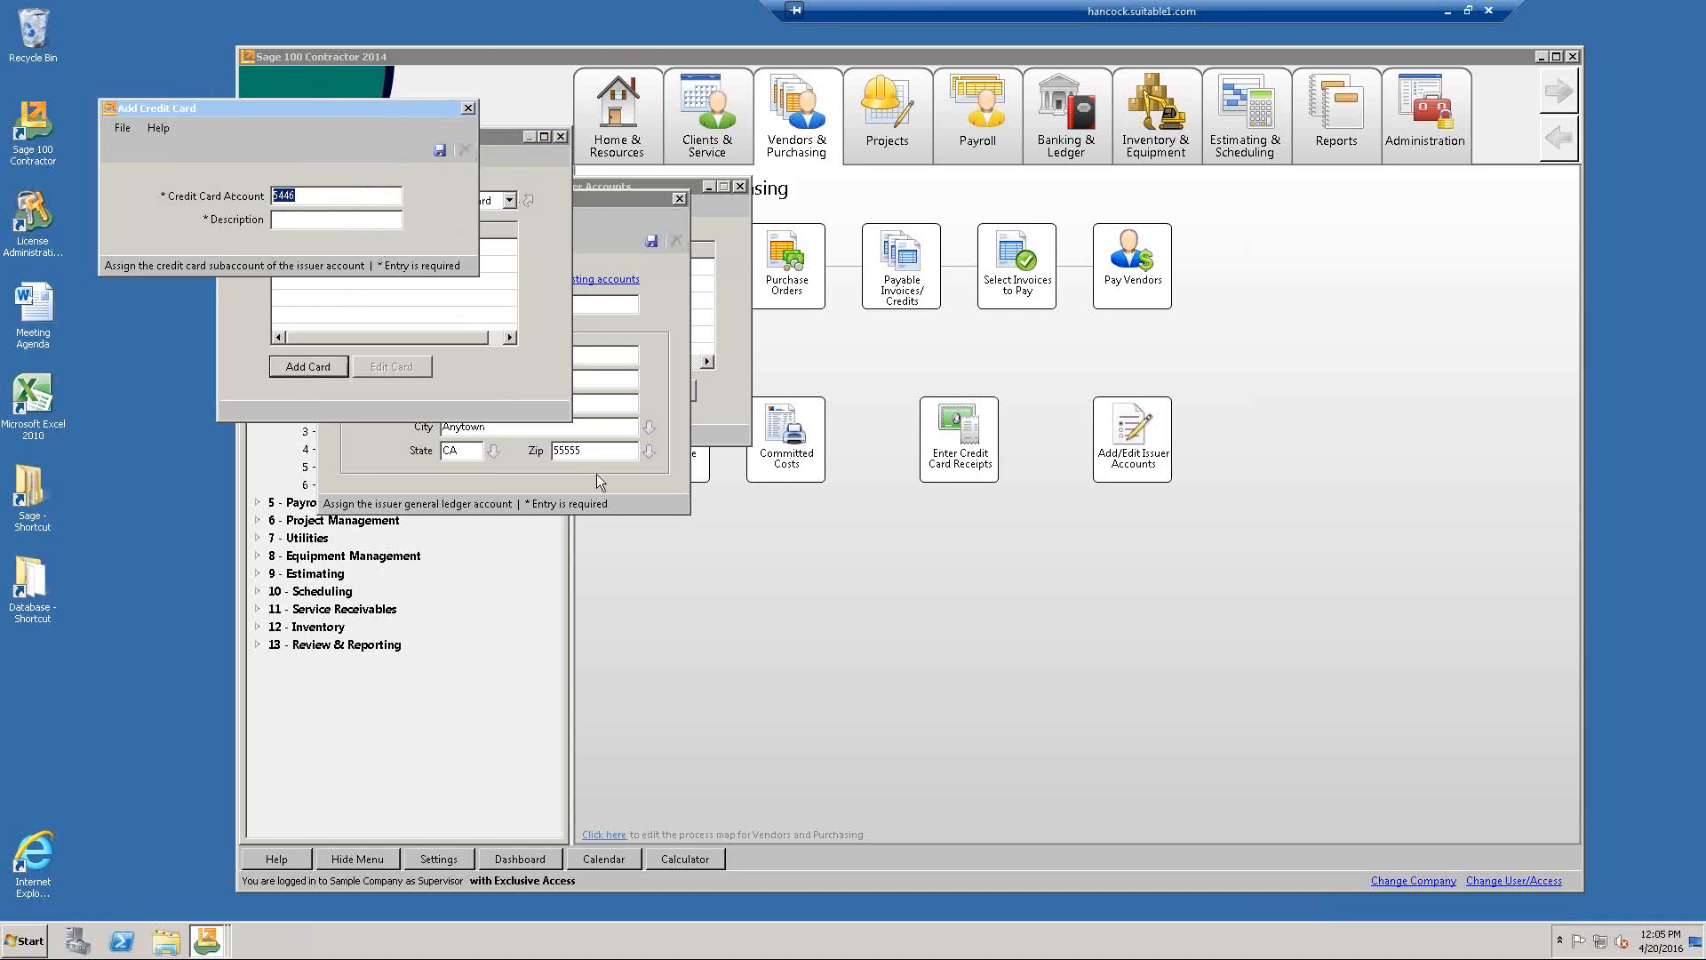
text(9898)
key(Tab)
click(325, 195)
text(0898)
key(Tab)
click(325, 196)
click(275, 196)
drag(290, 195, 192, 178)
text(9898)
key(Tab)
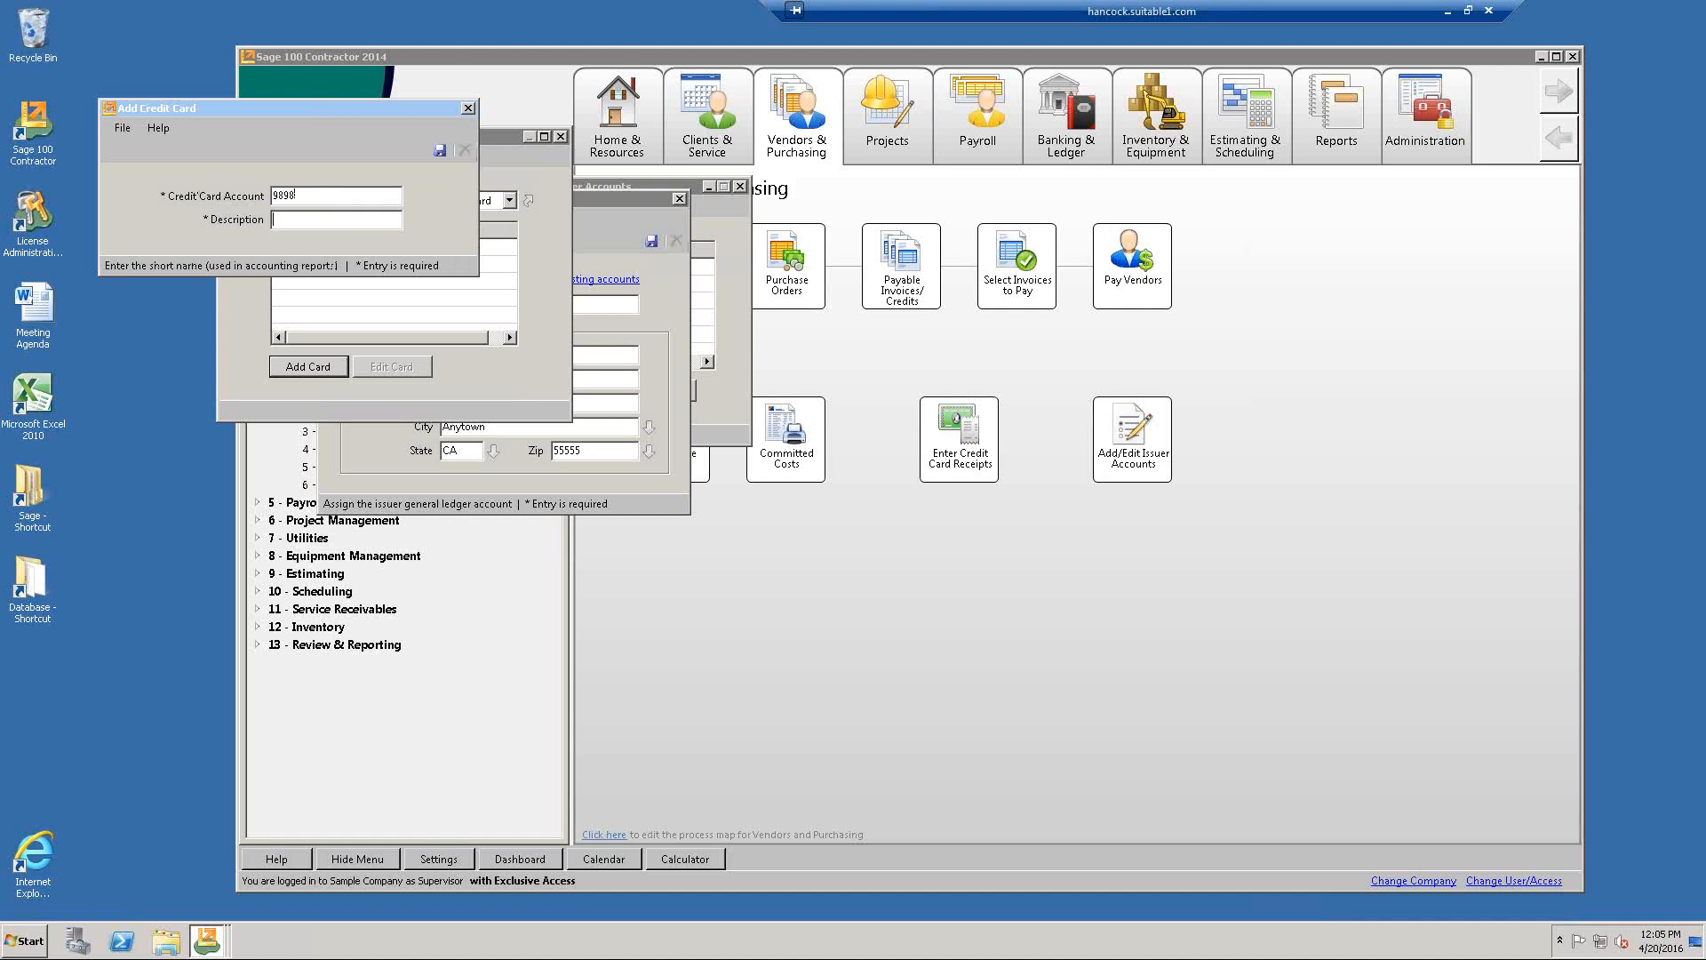
text(Big Spender)
click(439, 154)
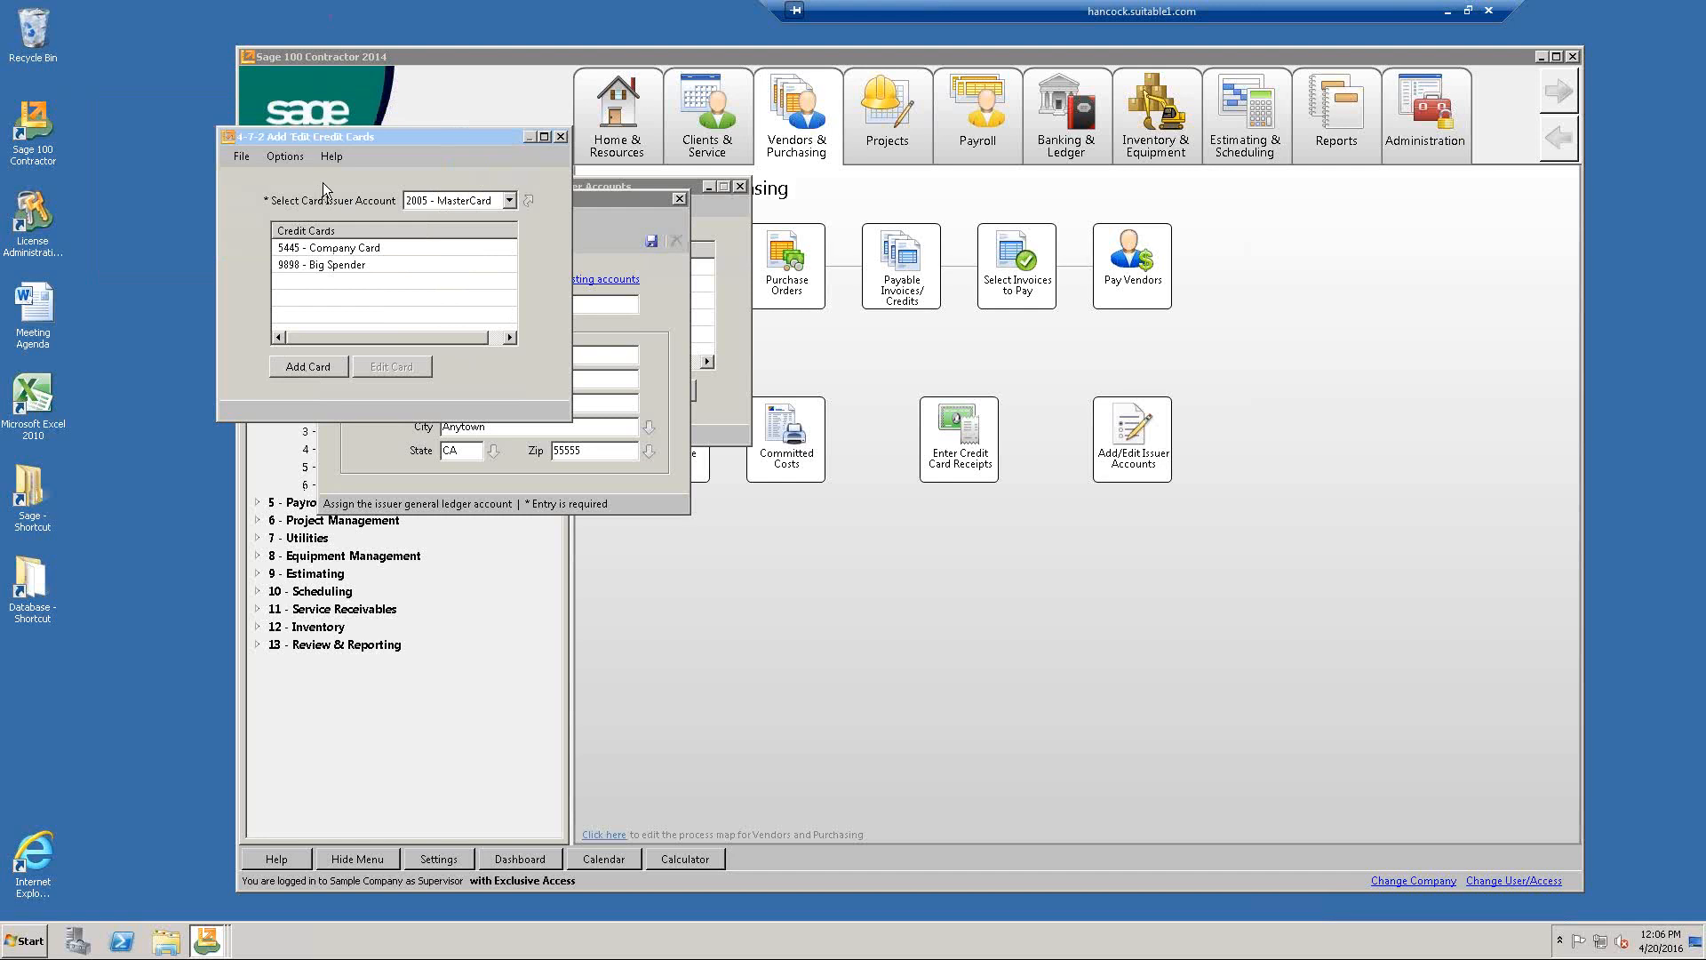
Close the credit card and issuer account windows and open Enter Credit Card Receipts.
click(561, 138)
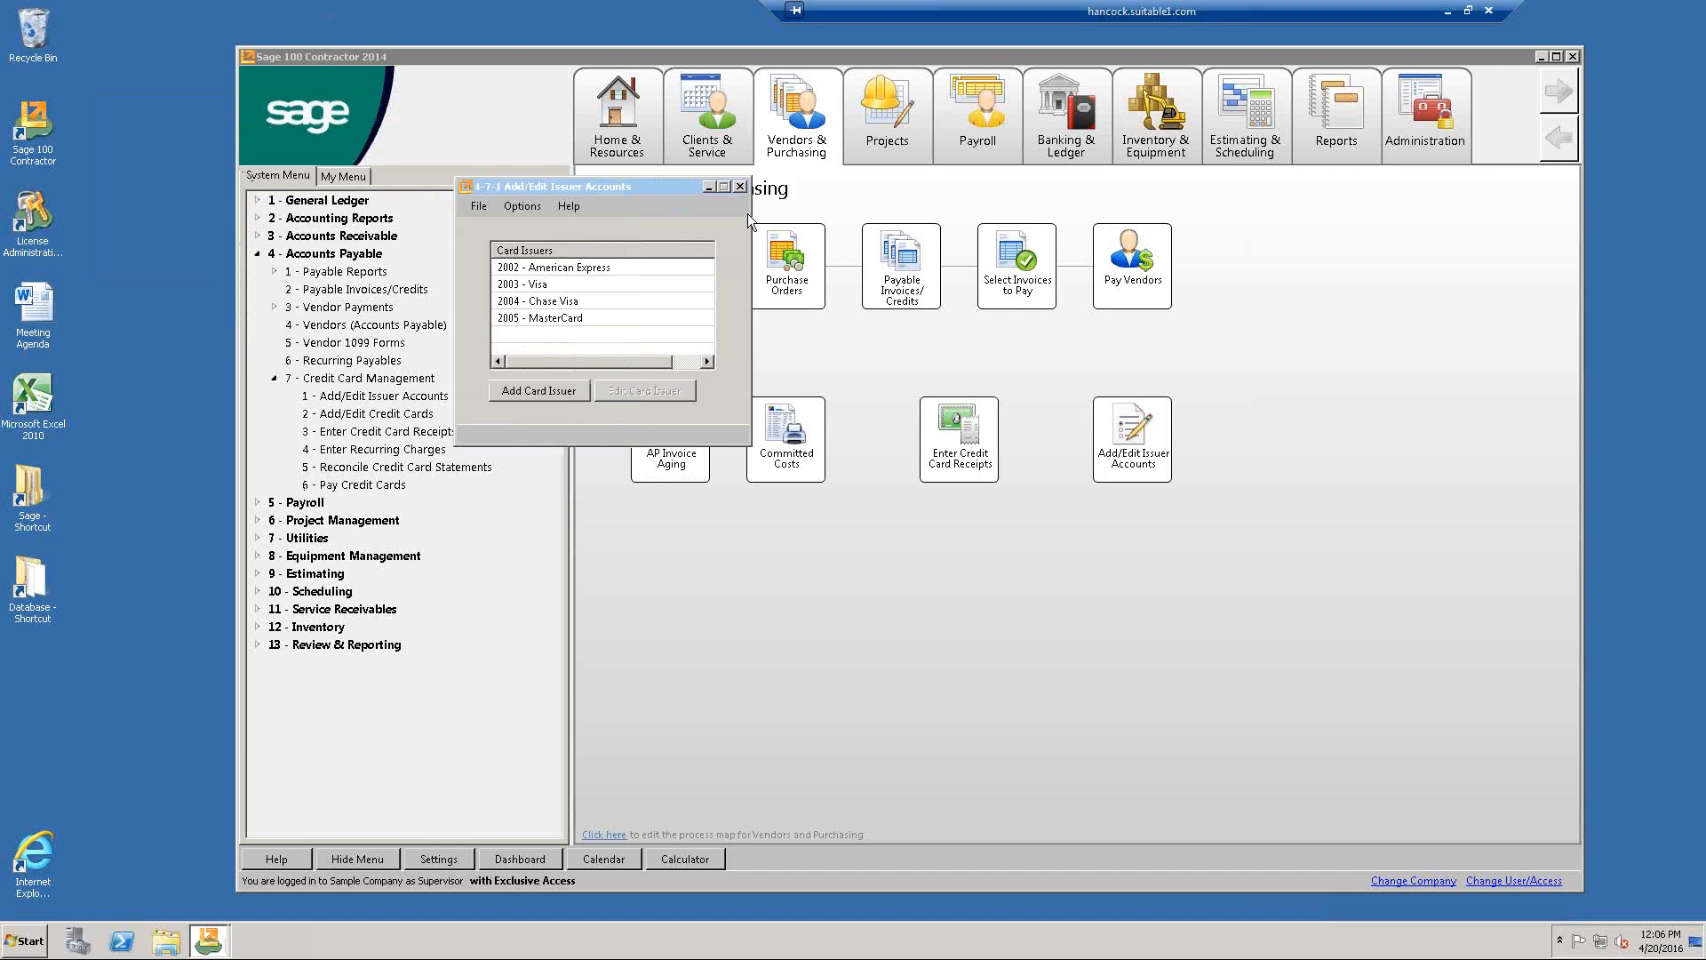
click(739, 186)
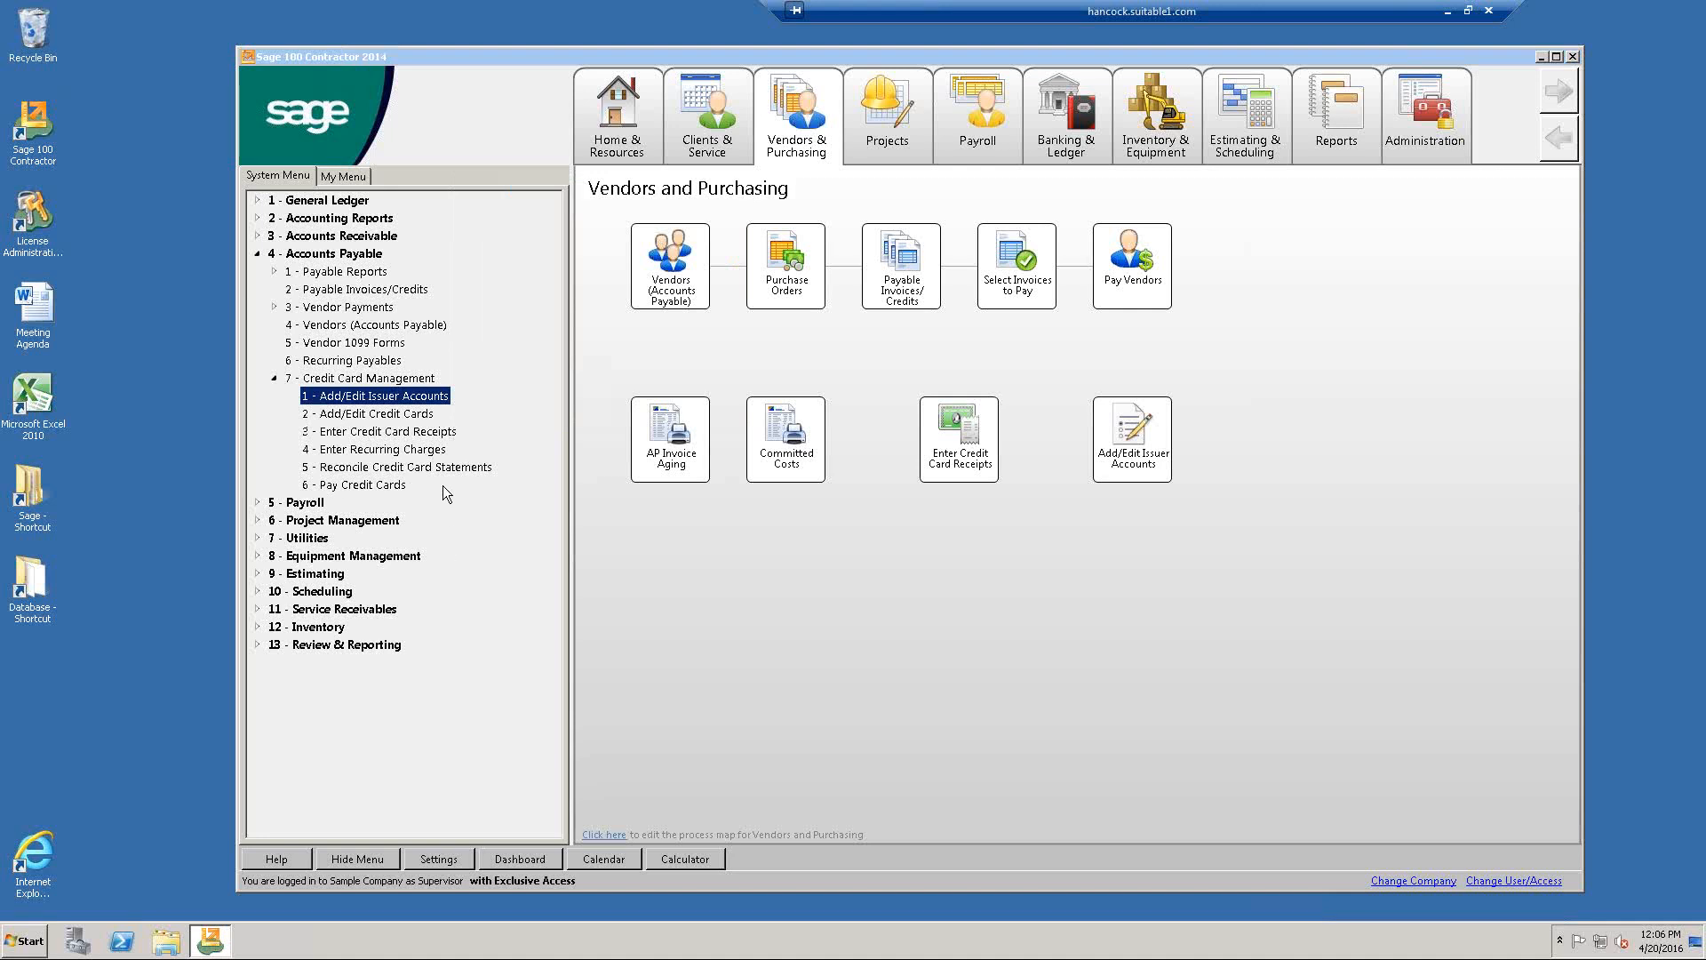
double_click(436, 431)
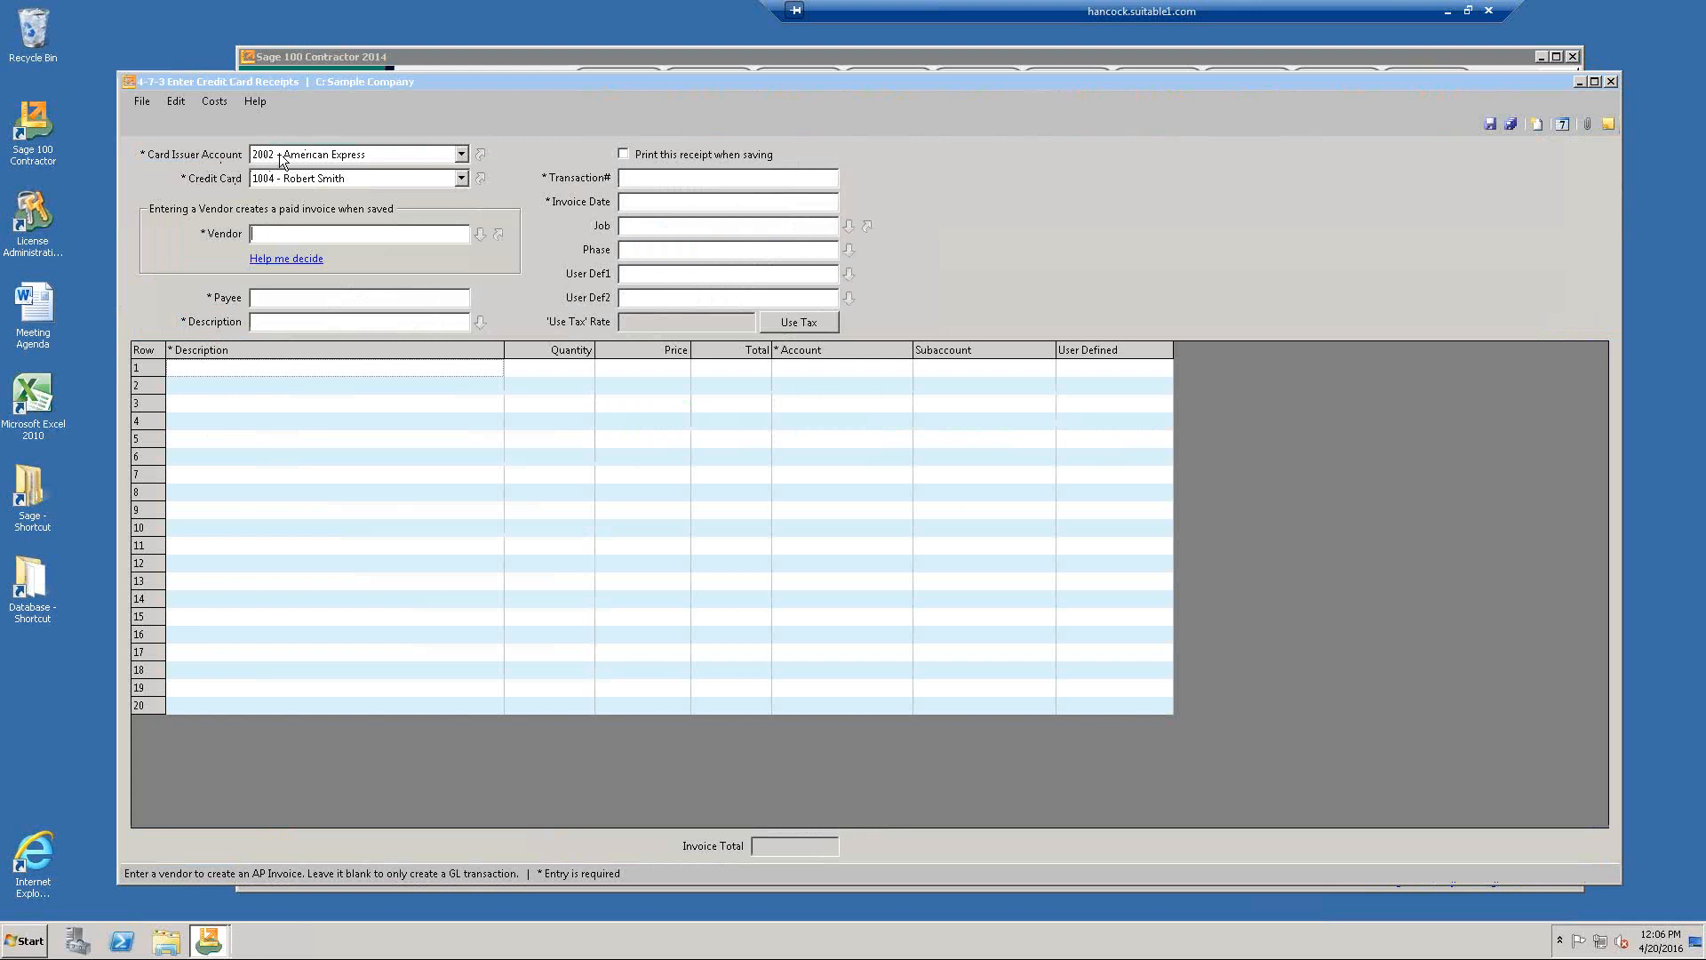
Examine the card issuer account choices and the receipt grid's column display options without changing them.
click(459, 160)
click(459, 158)
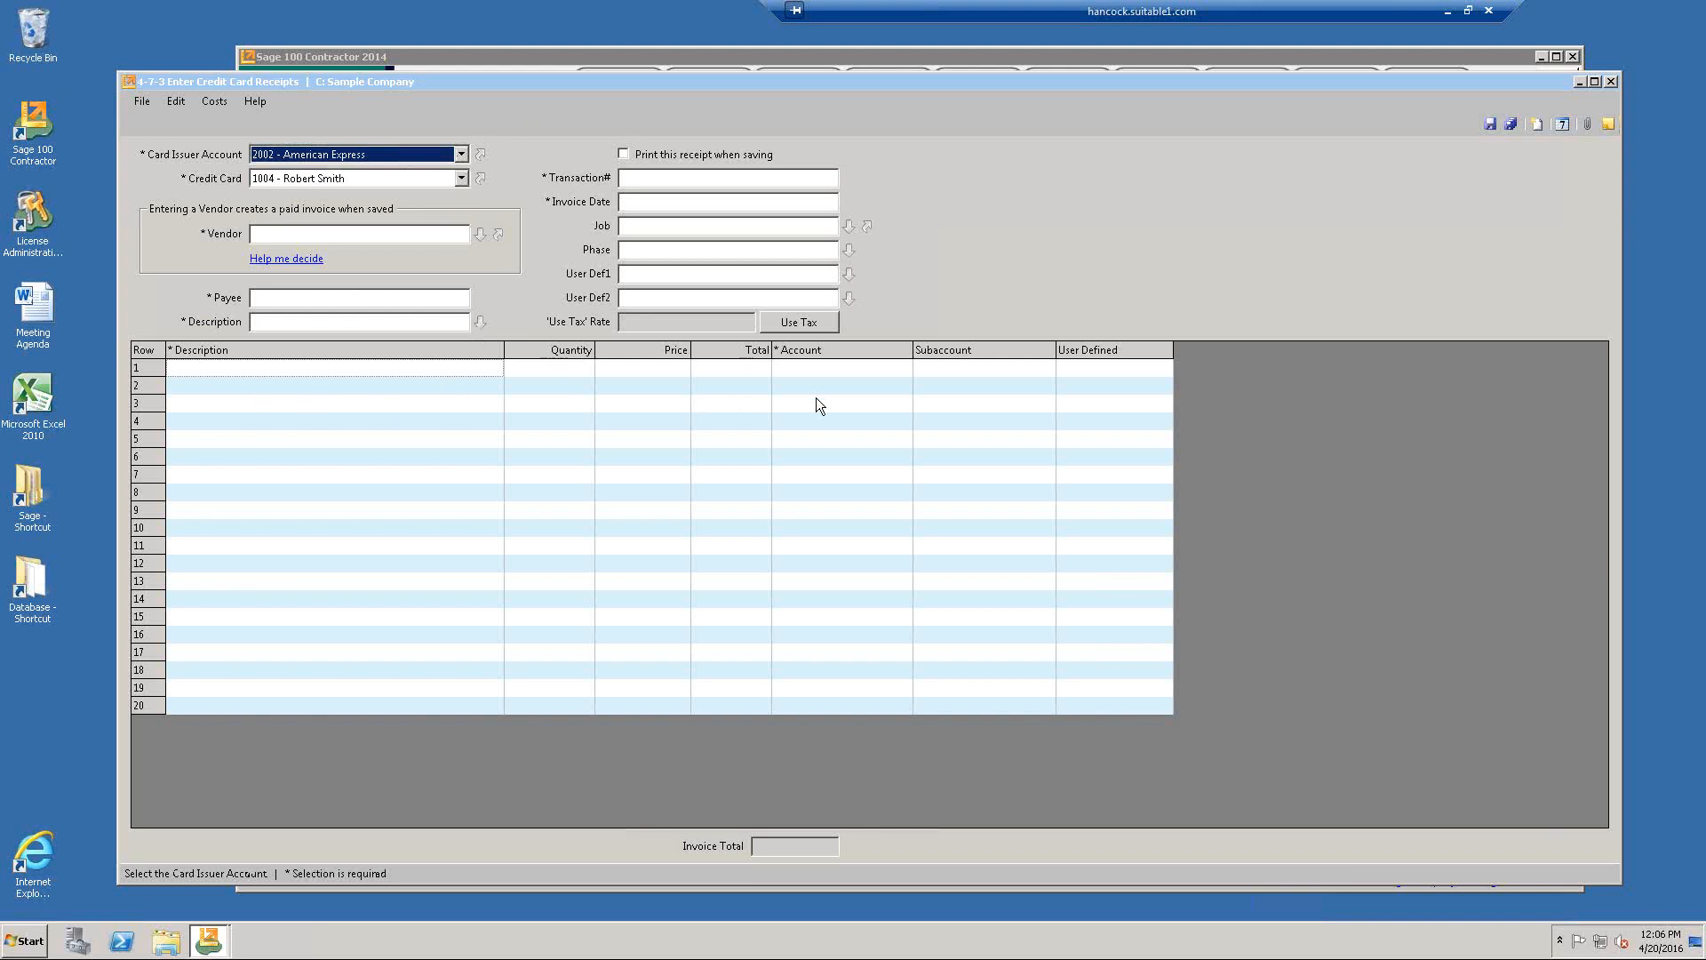
right_click(381, 420)
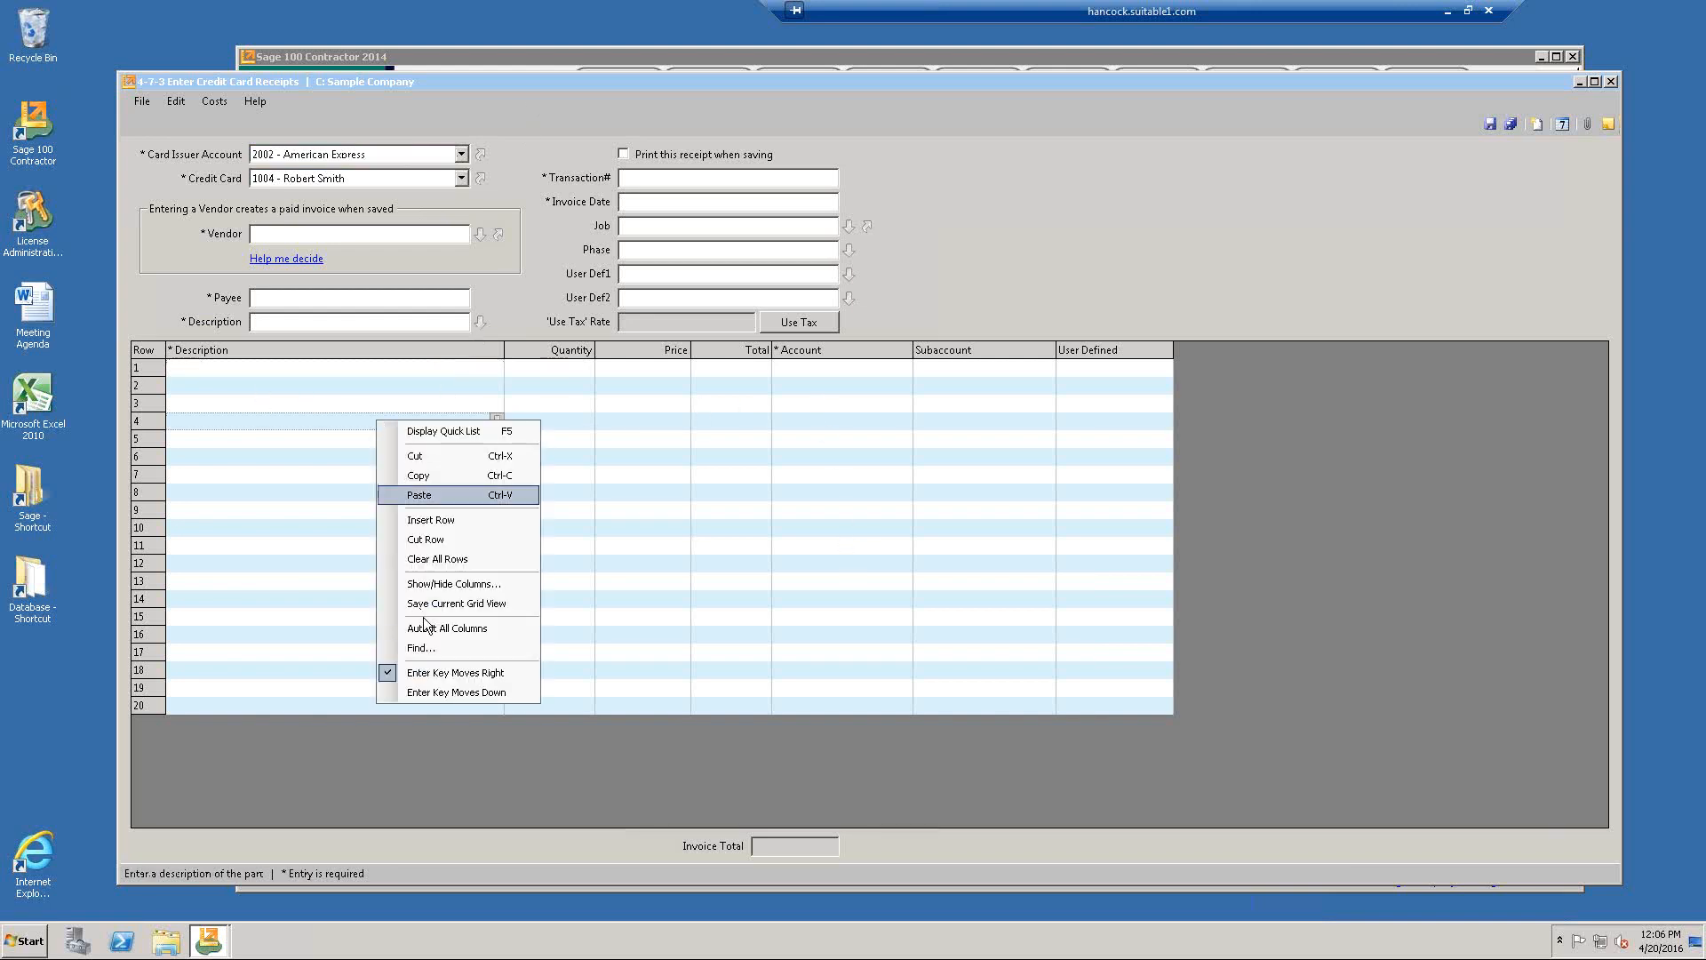
click(447, 588)
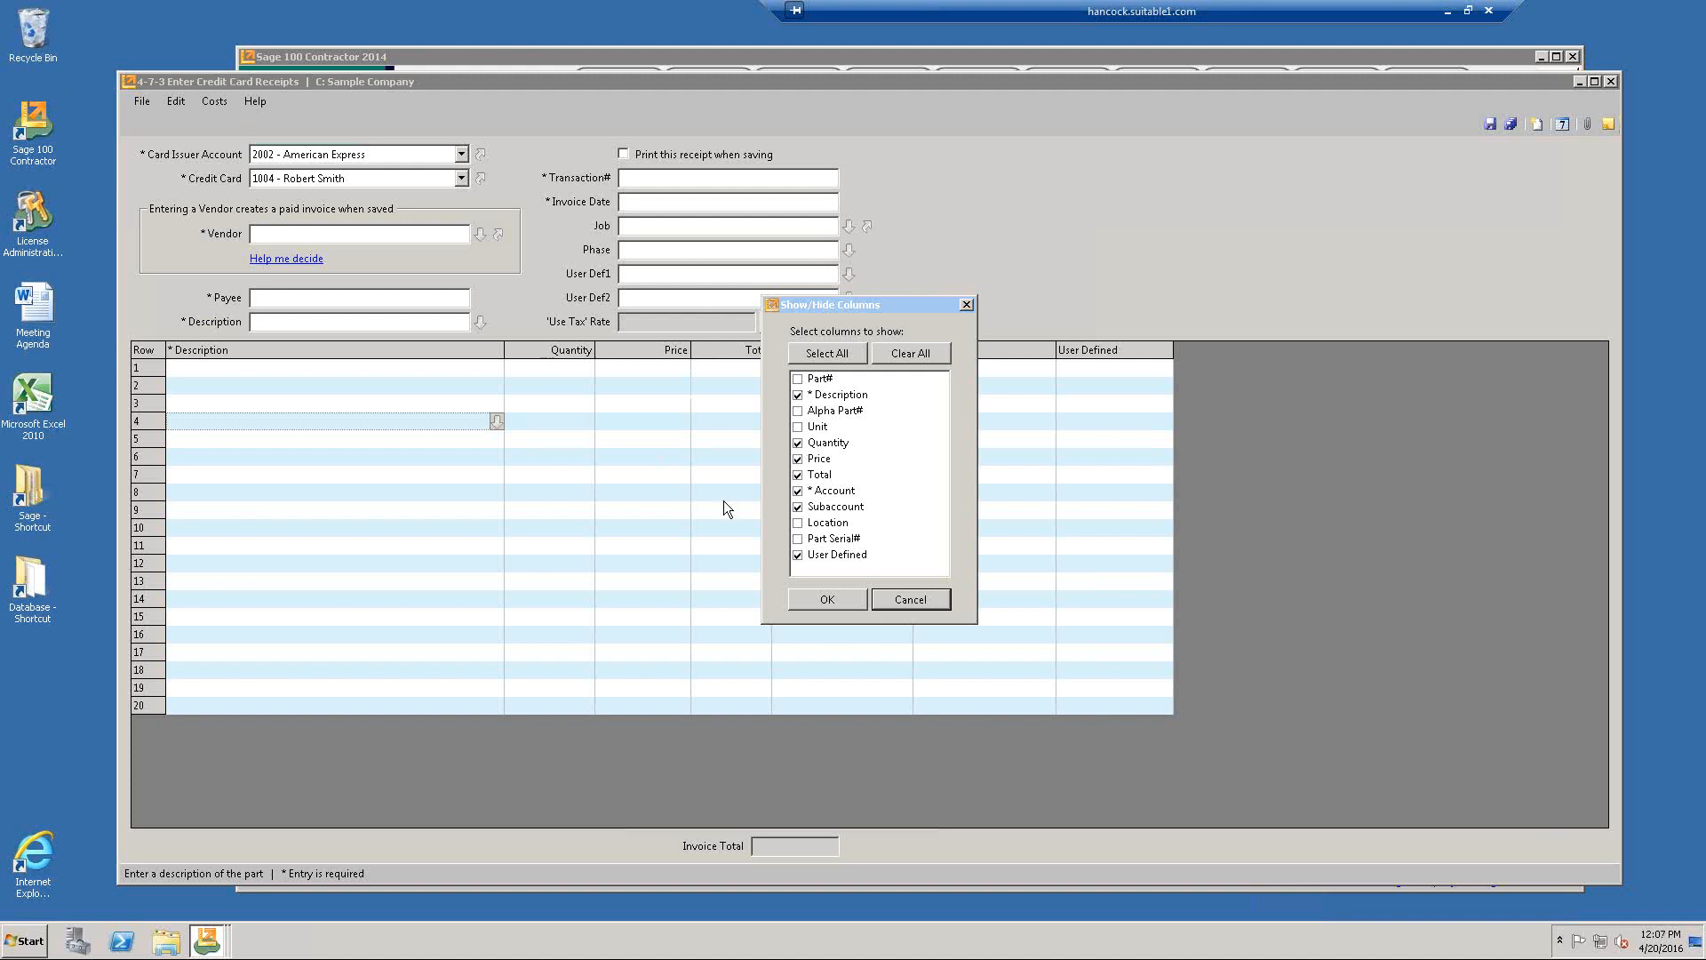
click(966, 305)
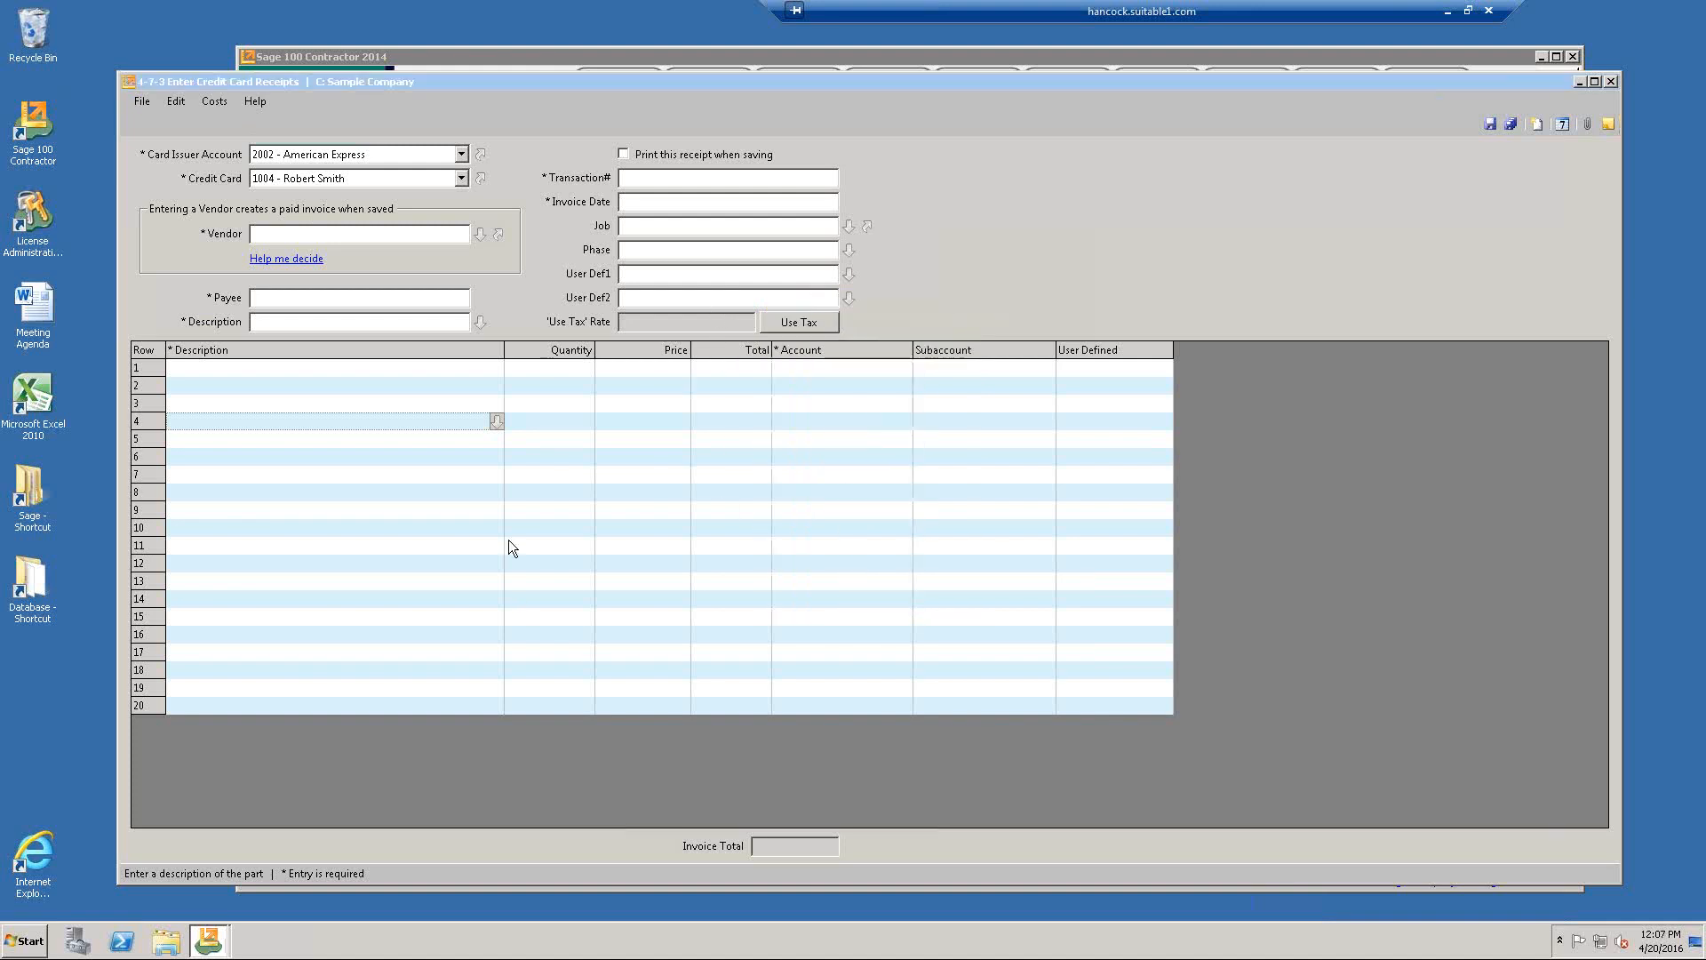
click(445, 475)
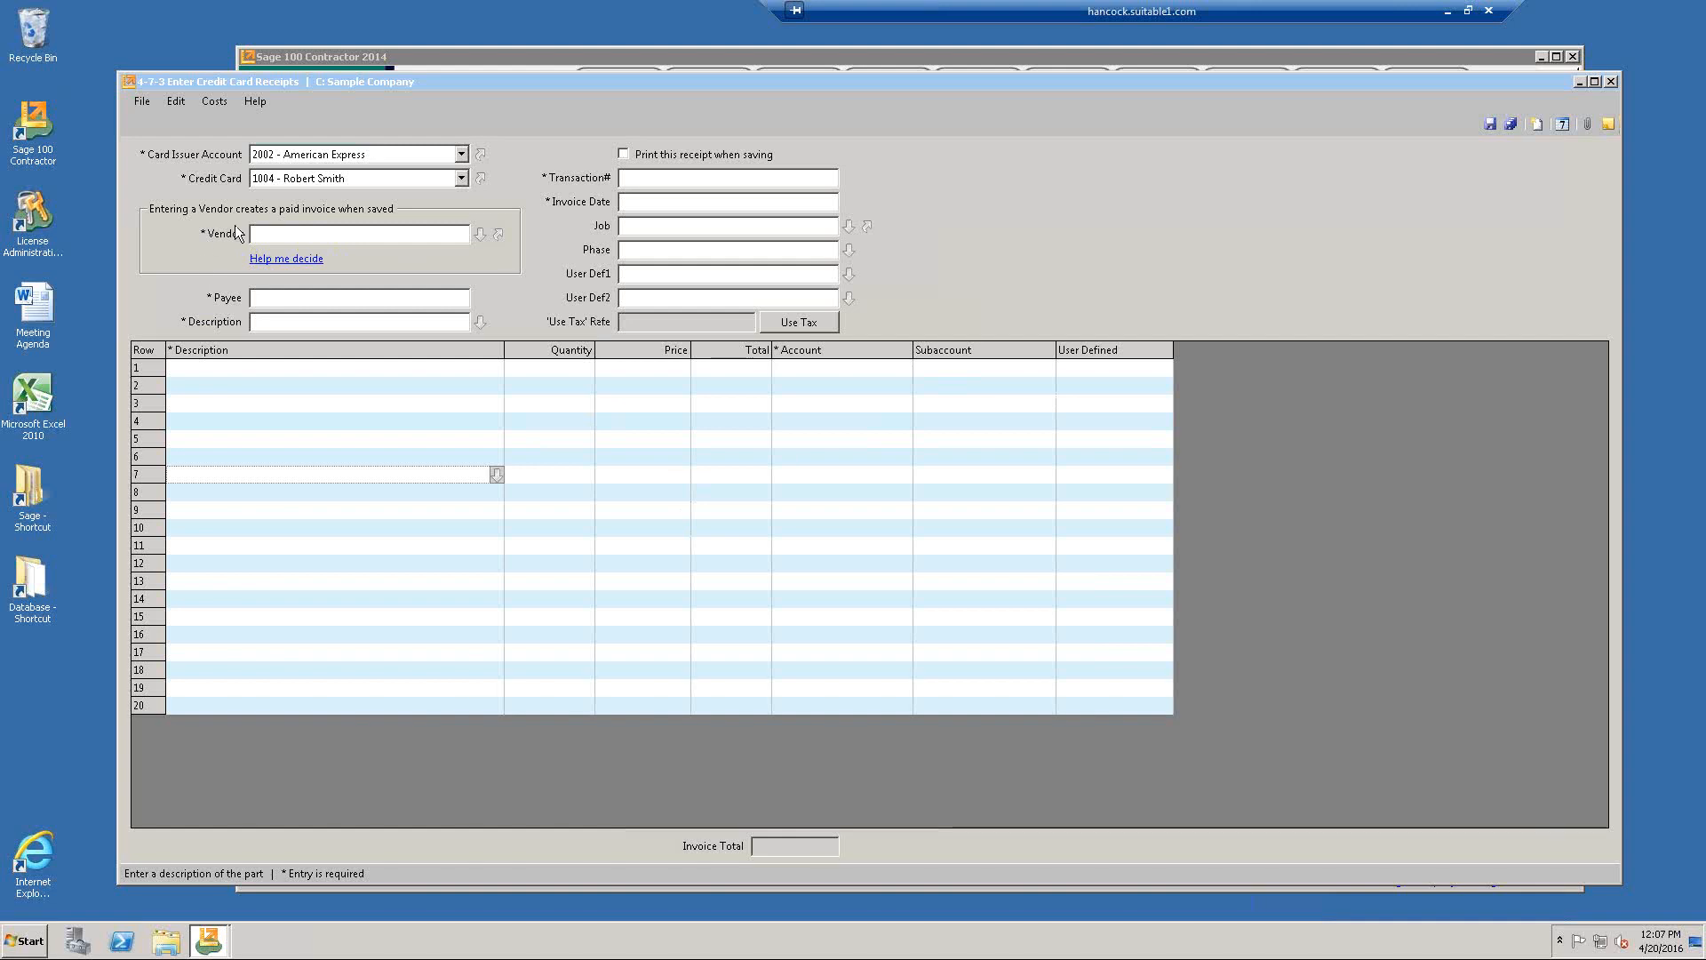
Choose the MasterCard issuer account and its Company Card for the credit card receipt.
click(462, 155)
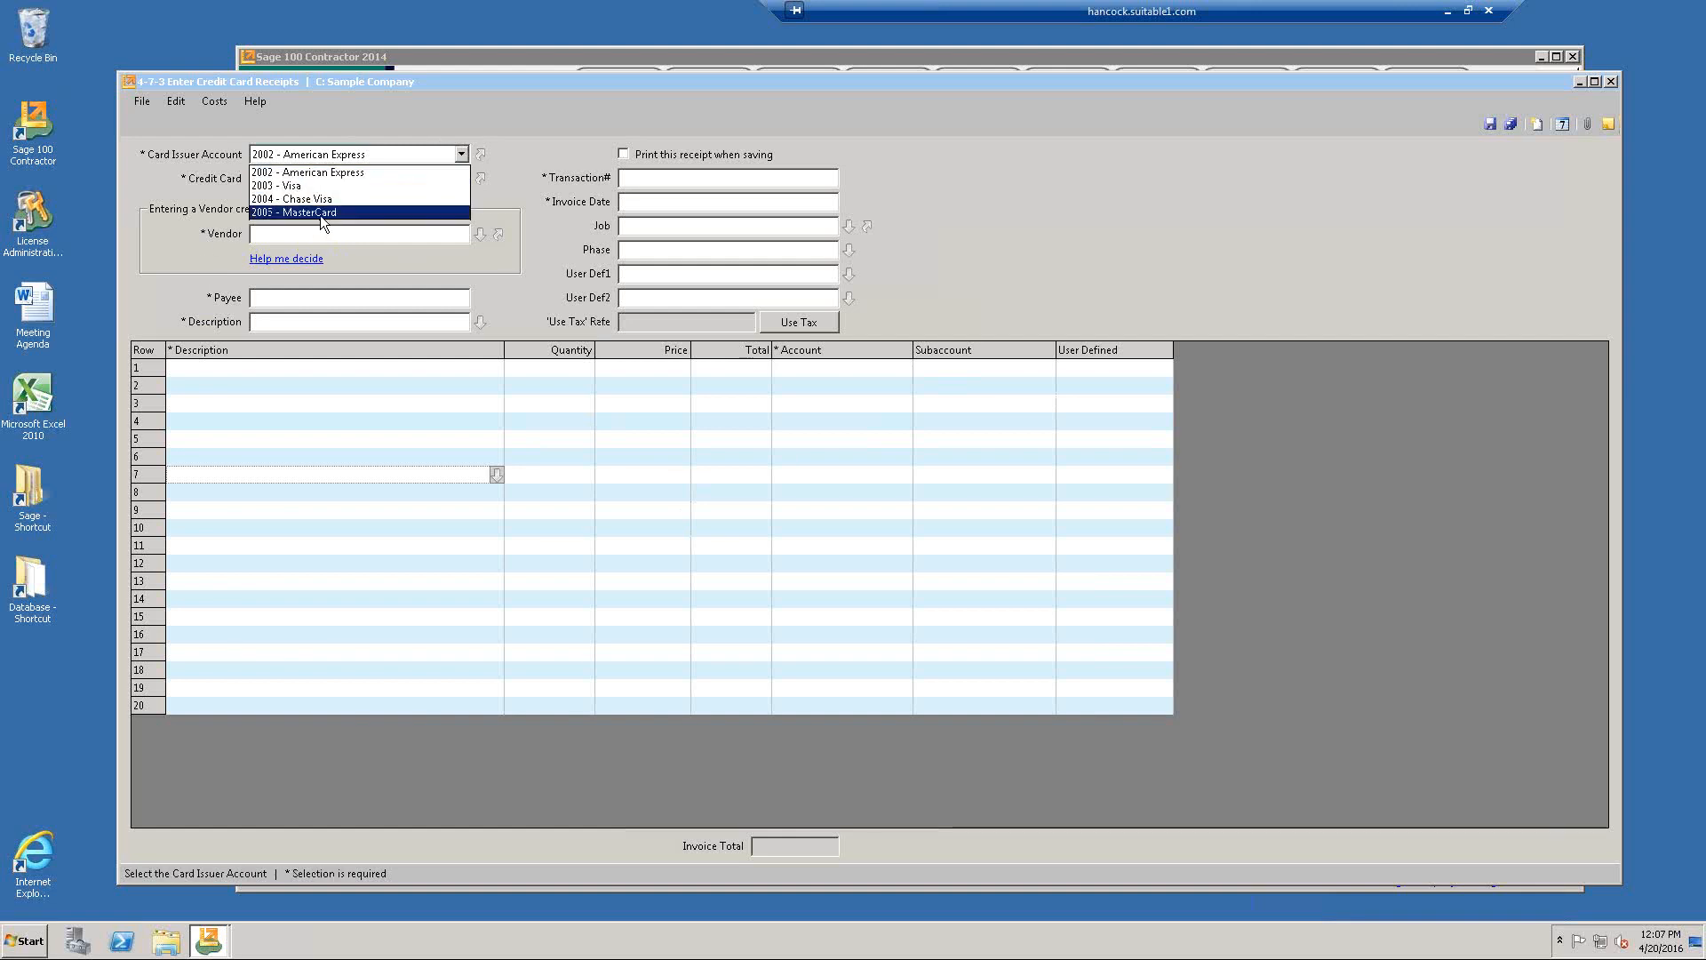
click(320, 215)
click(461, 178)
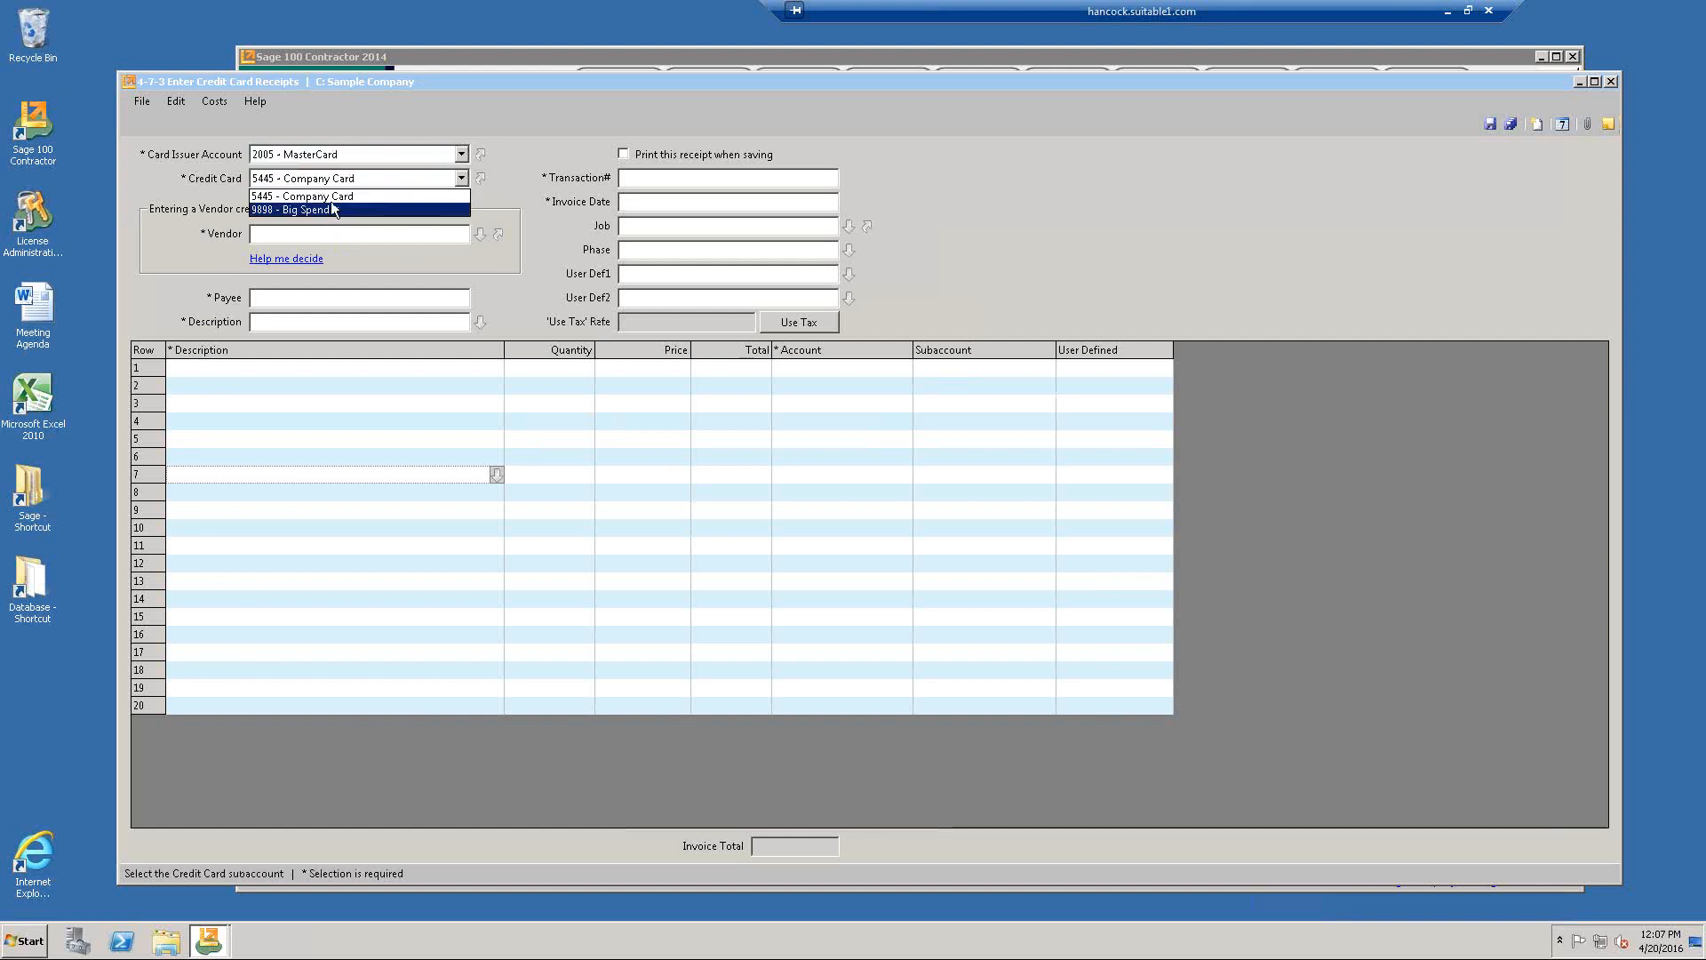
click(329, 213)
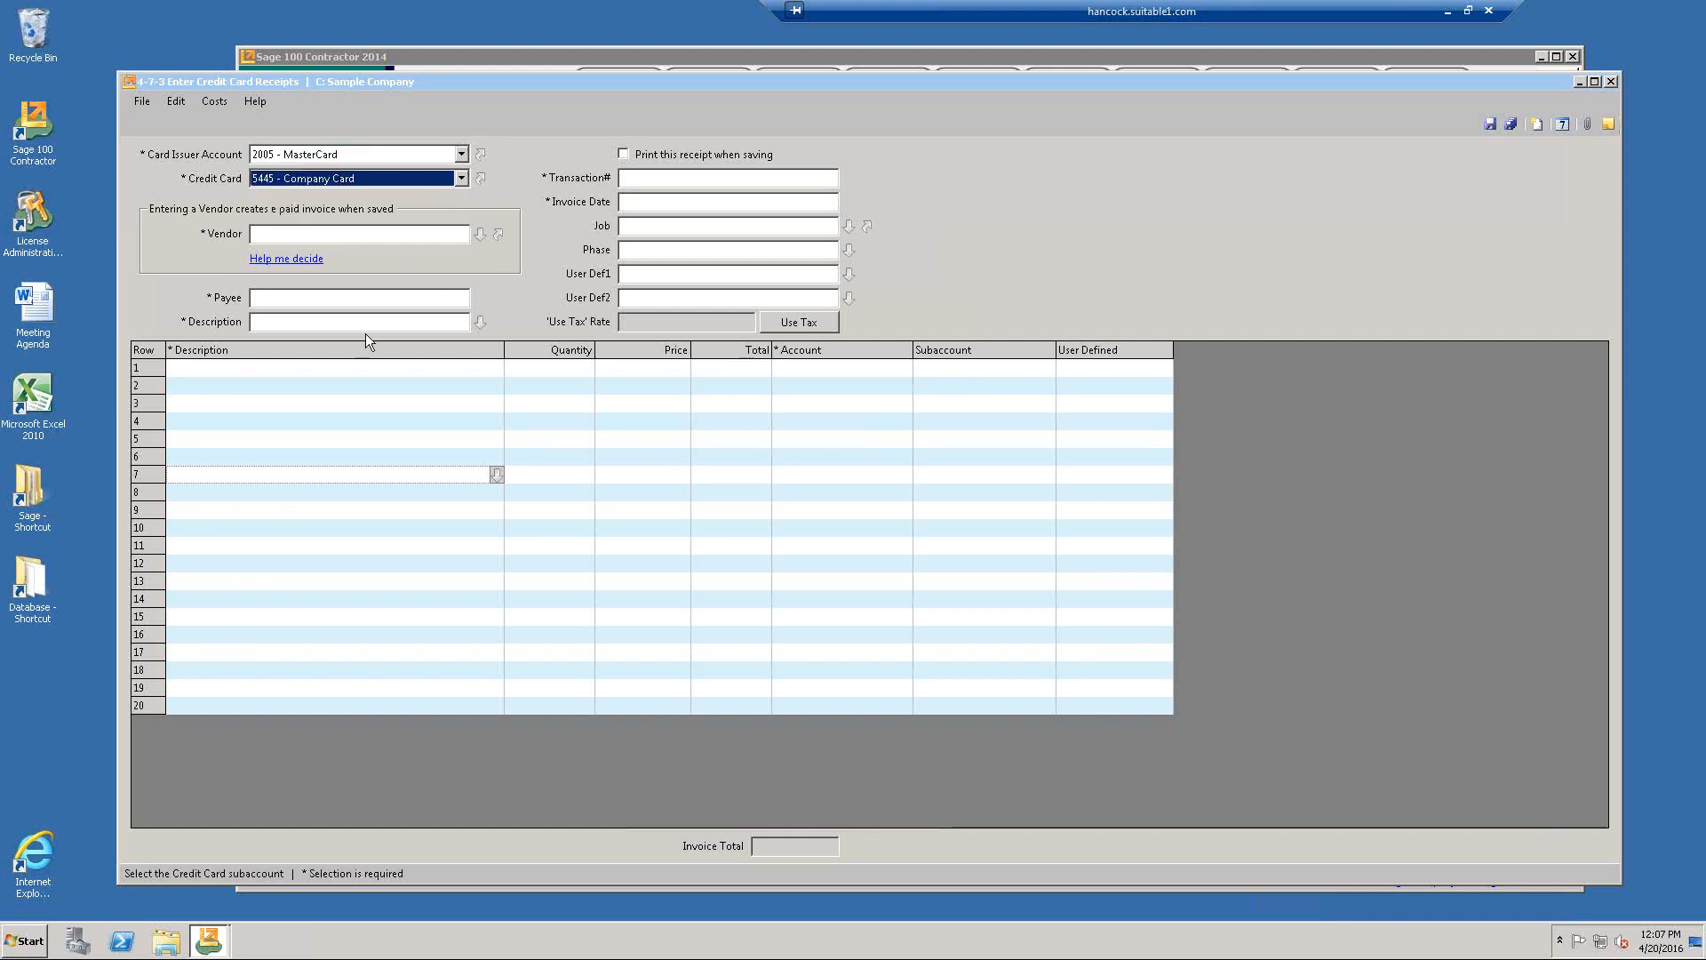
Turn off required entry in the Vendor field's properties and save the change.
click(310, 235)
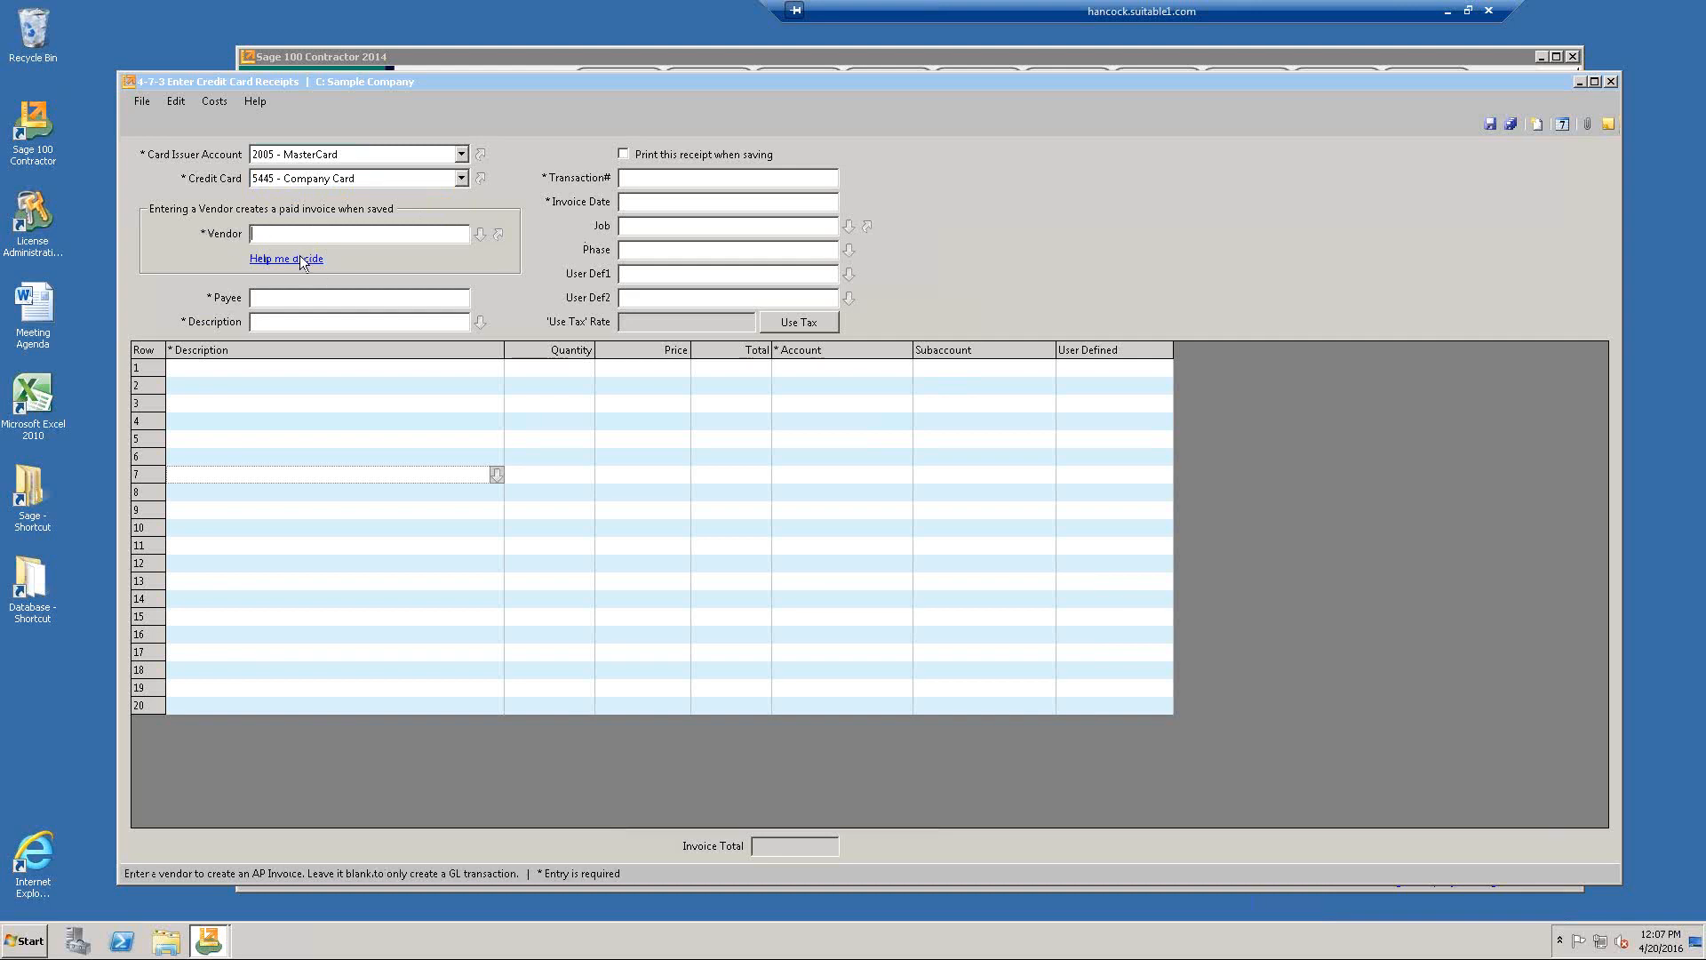
key(F7)
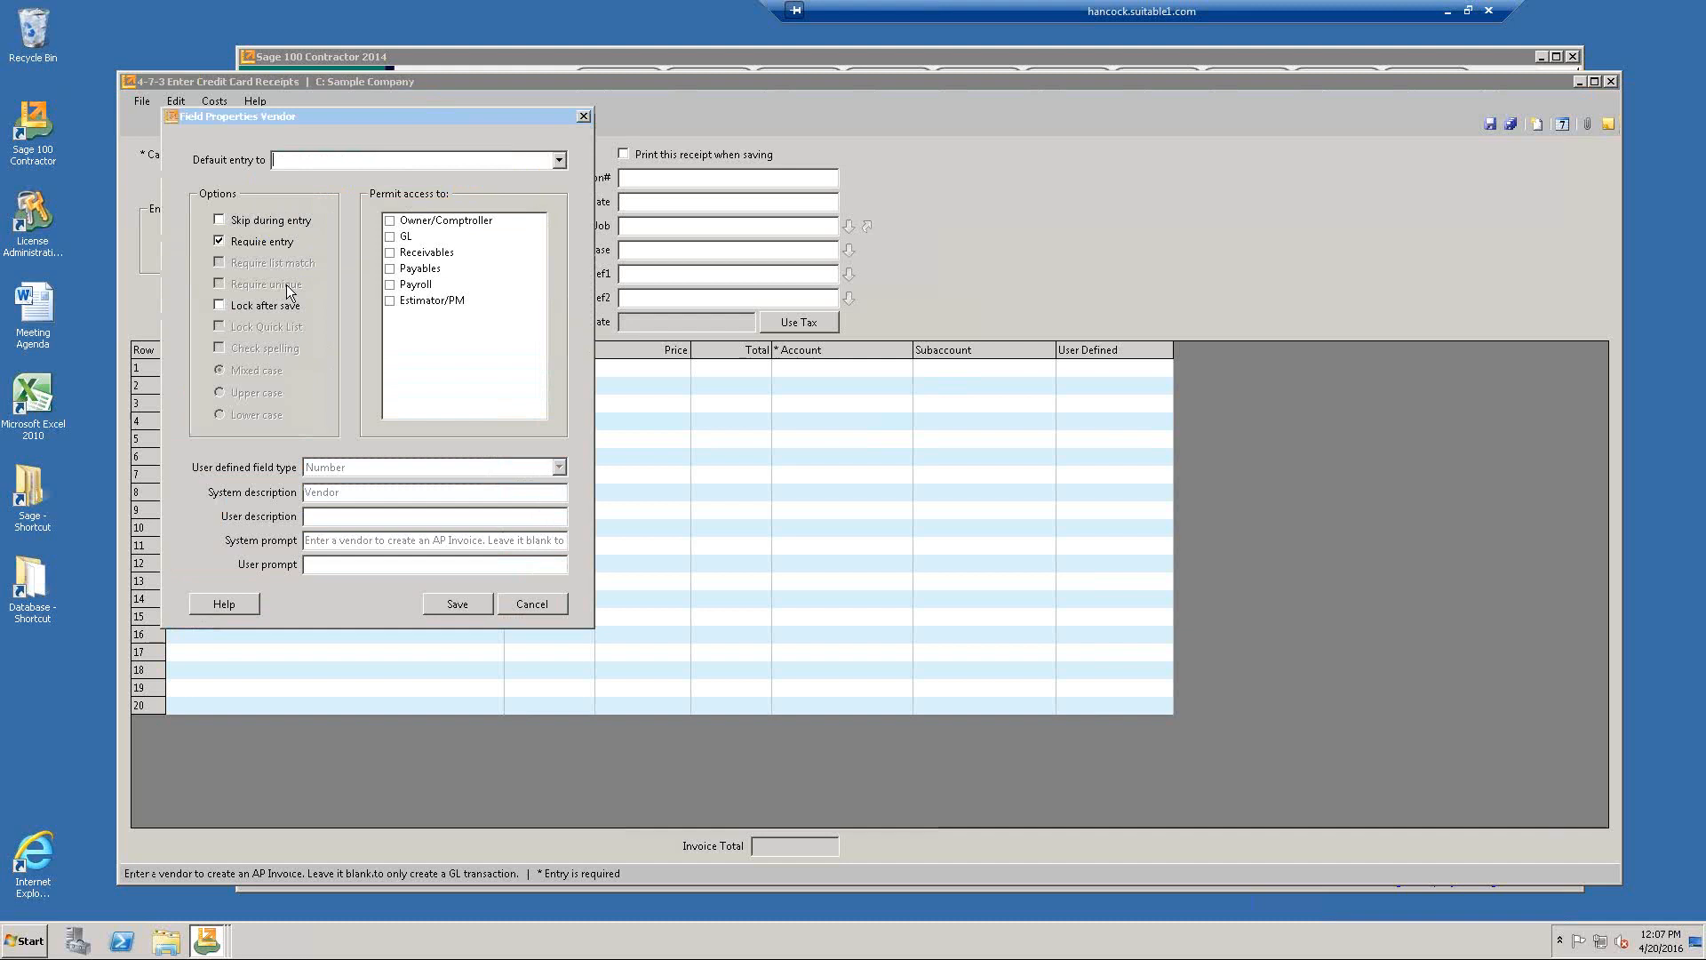
click(219, 242)
click(450, 605)
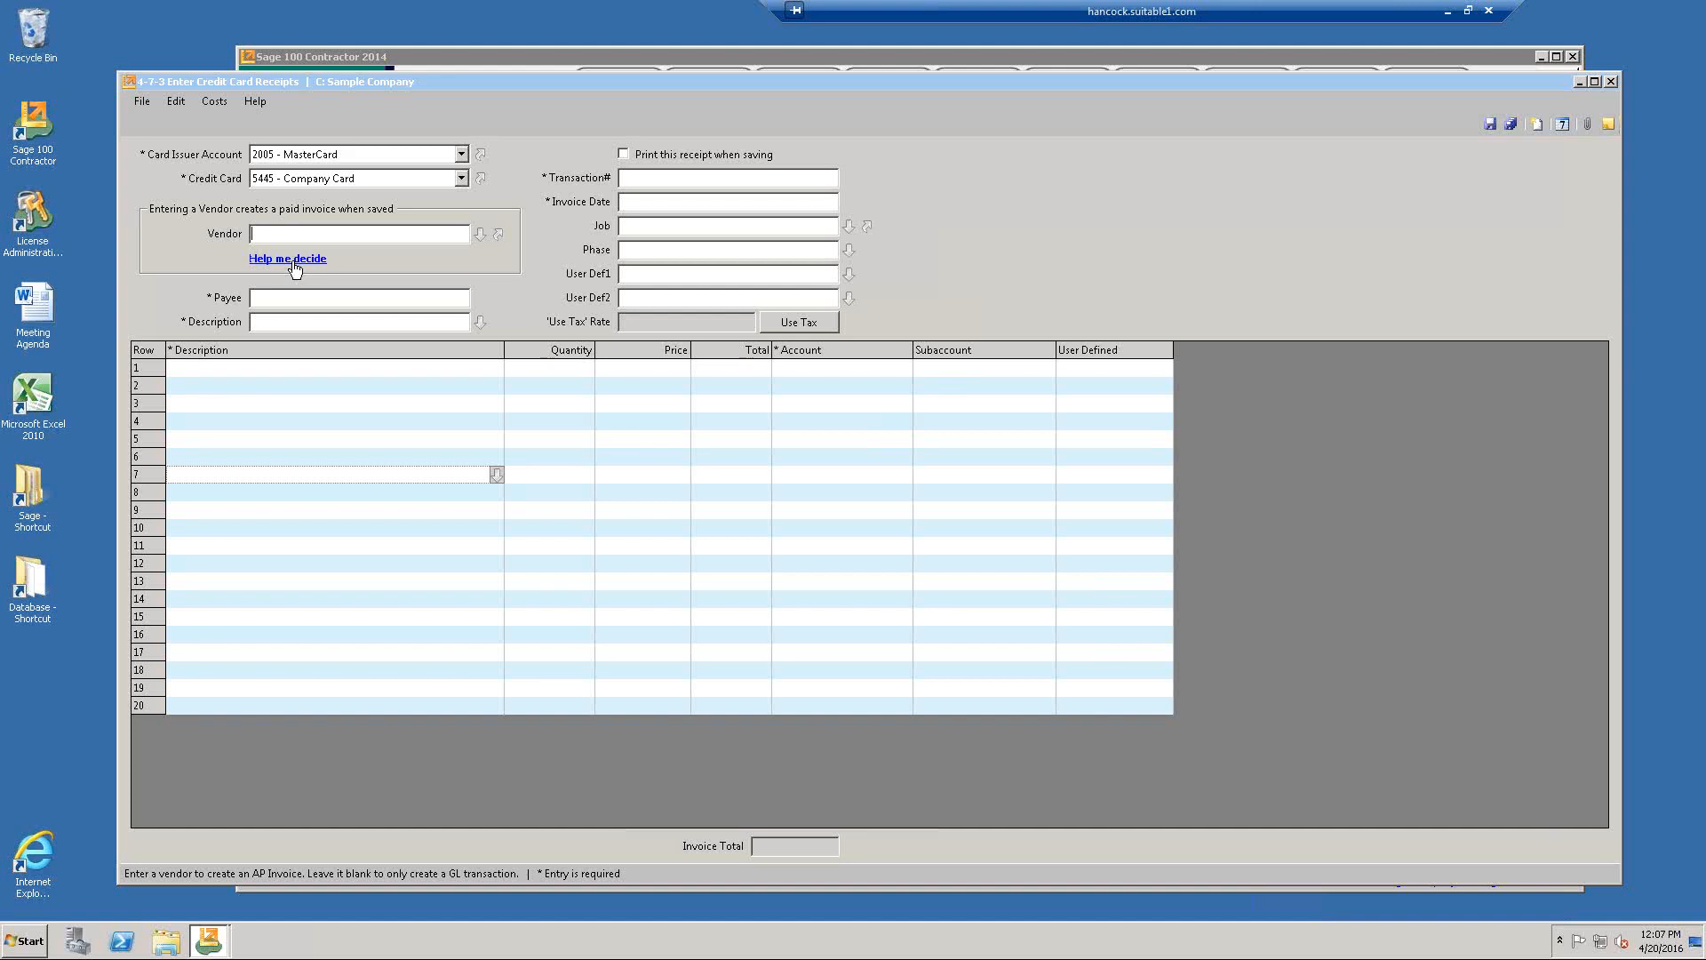
Turn required entry back on for the receipt's Vendor field and save its properties.
right_click(341, 235)
click(229, 242)
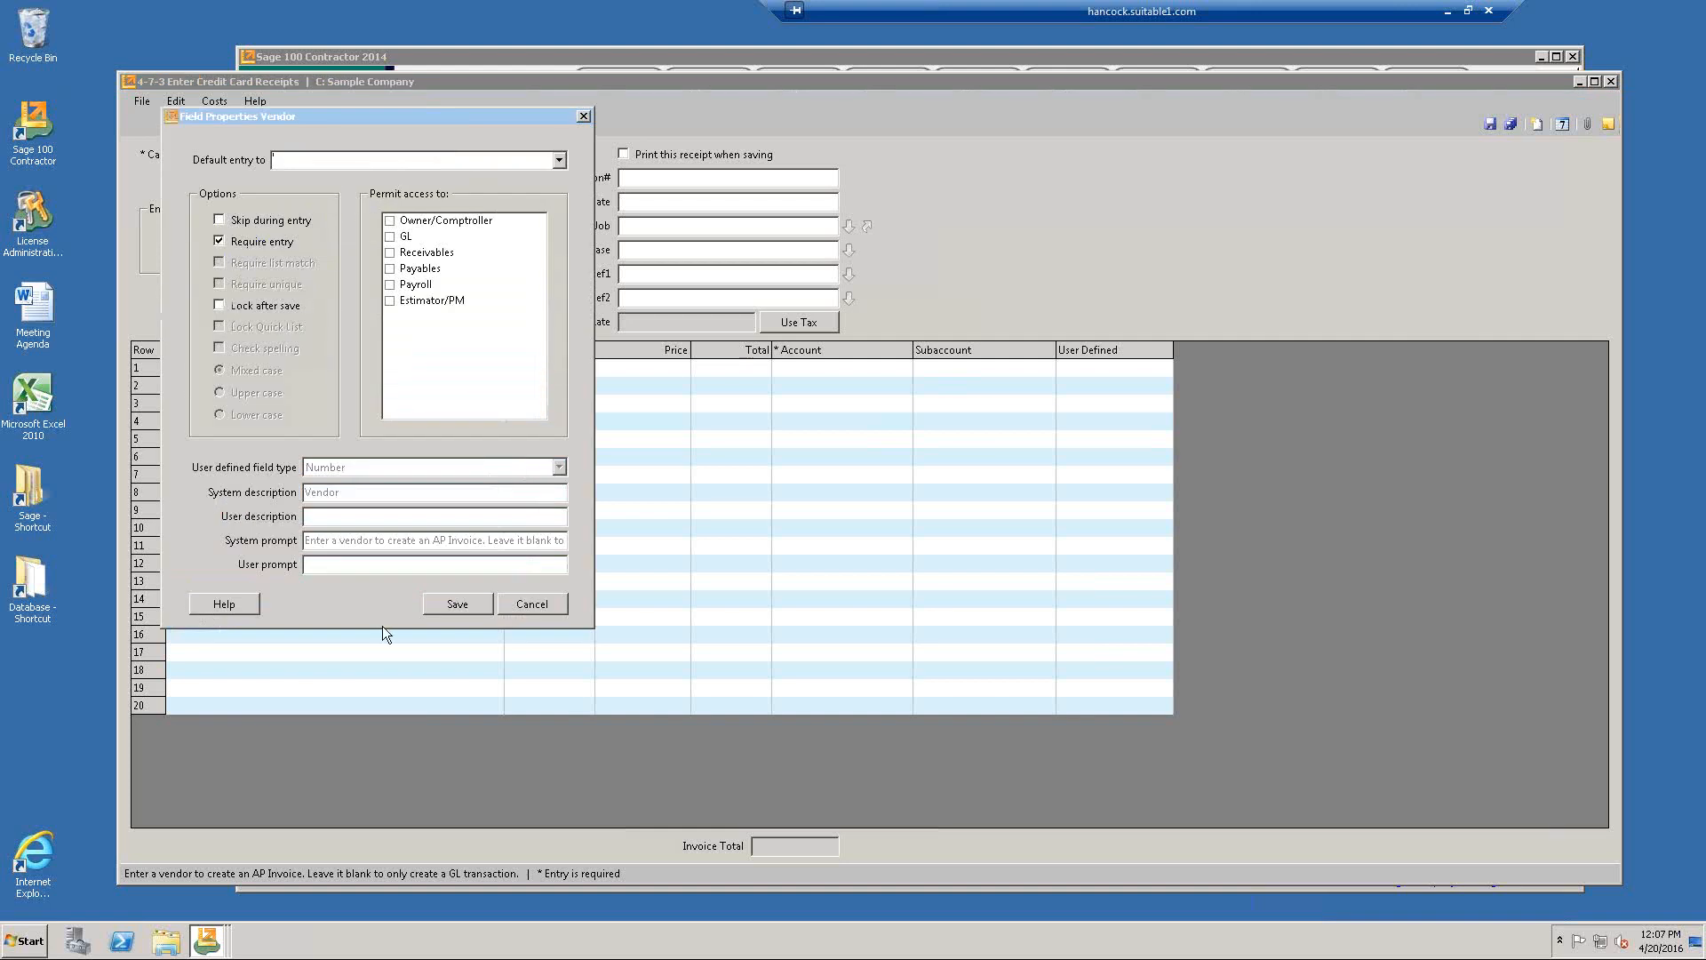
click(444, 607)
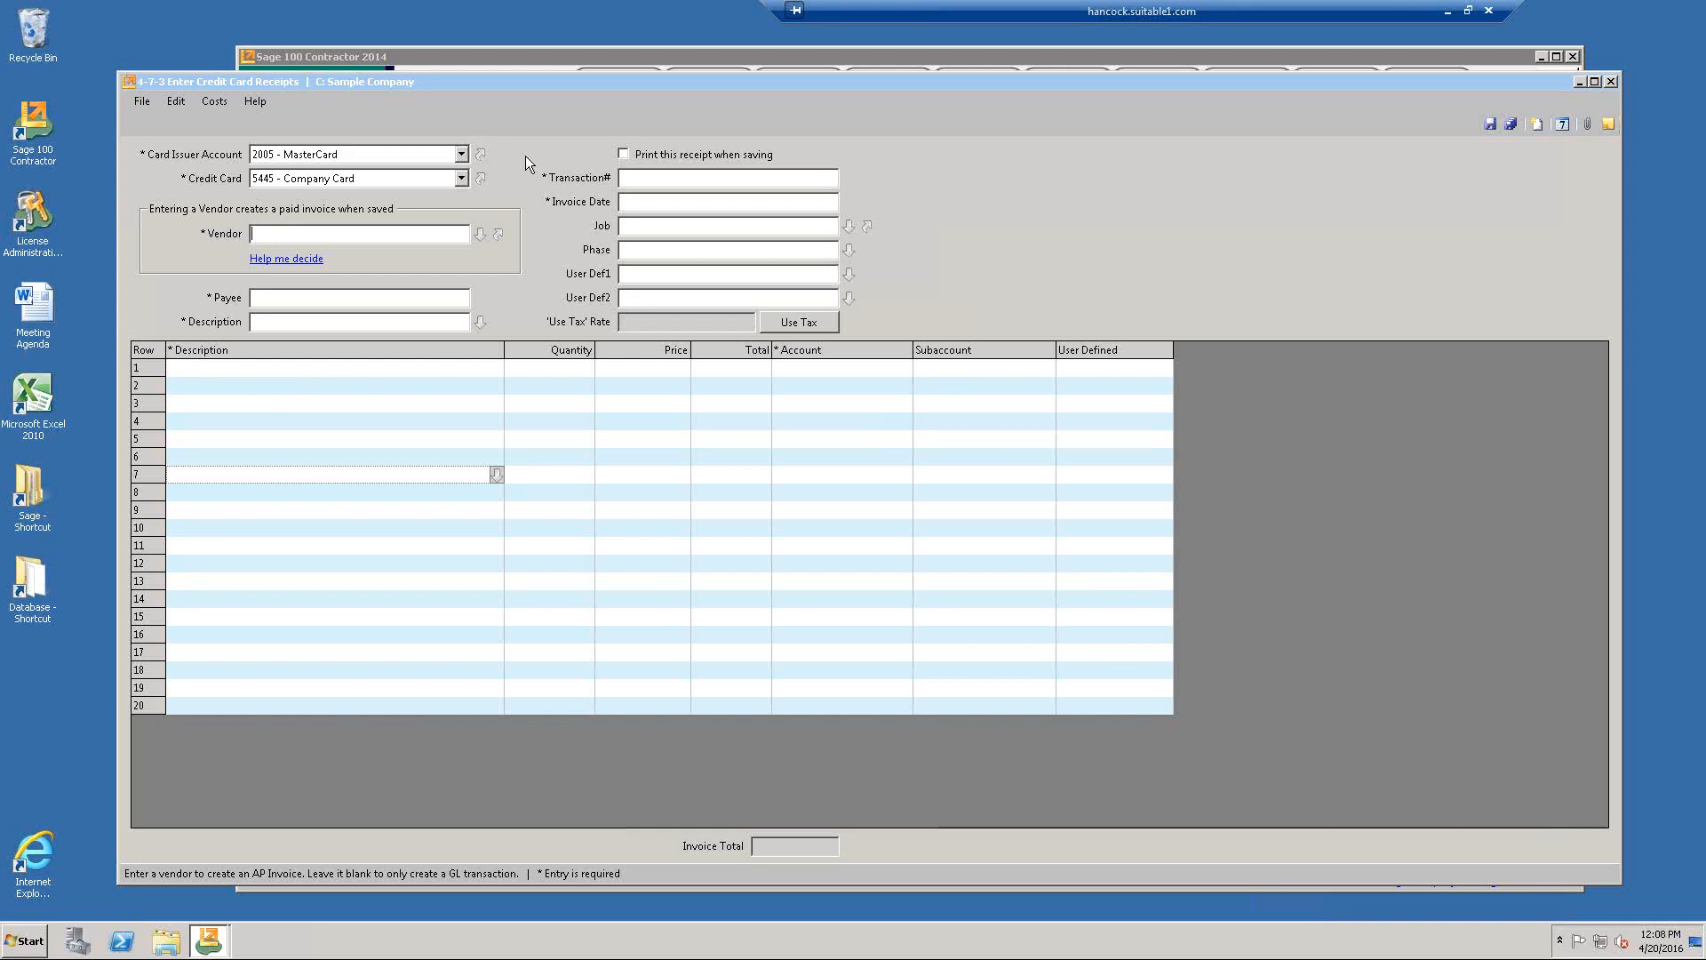
Examine the Vendor field in Checks/Bank Charges, close that window, and compare it with the Account and Vendor fields of the credit card receipt.
click(510, 55)
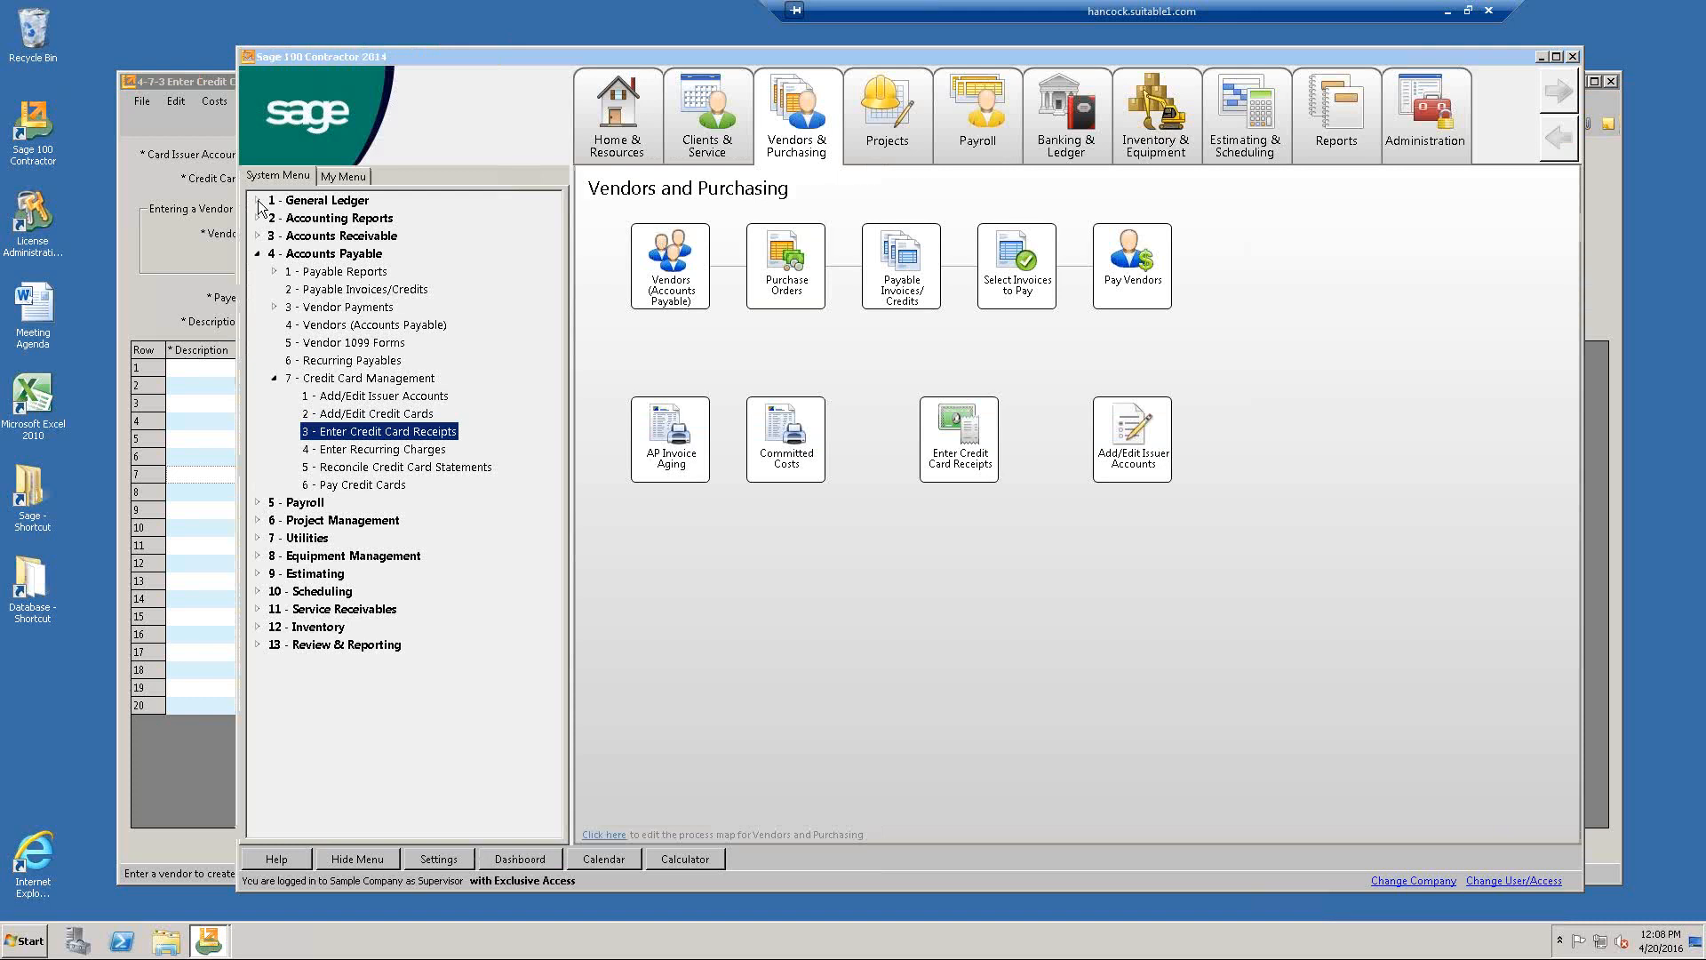
click(257, 201)
click(307, 220)
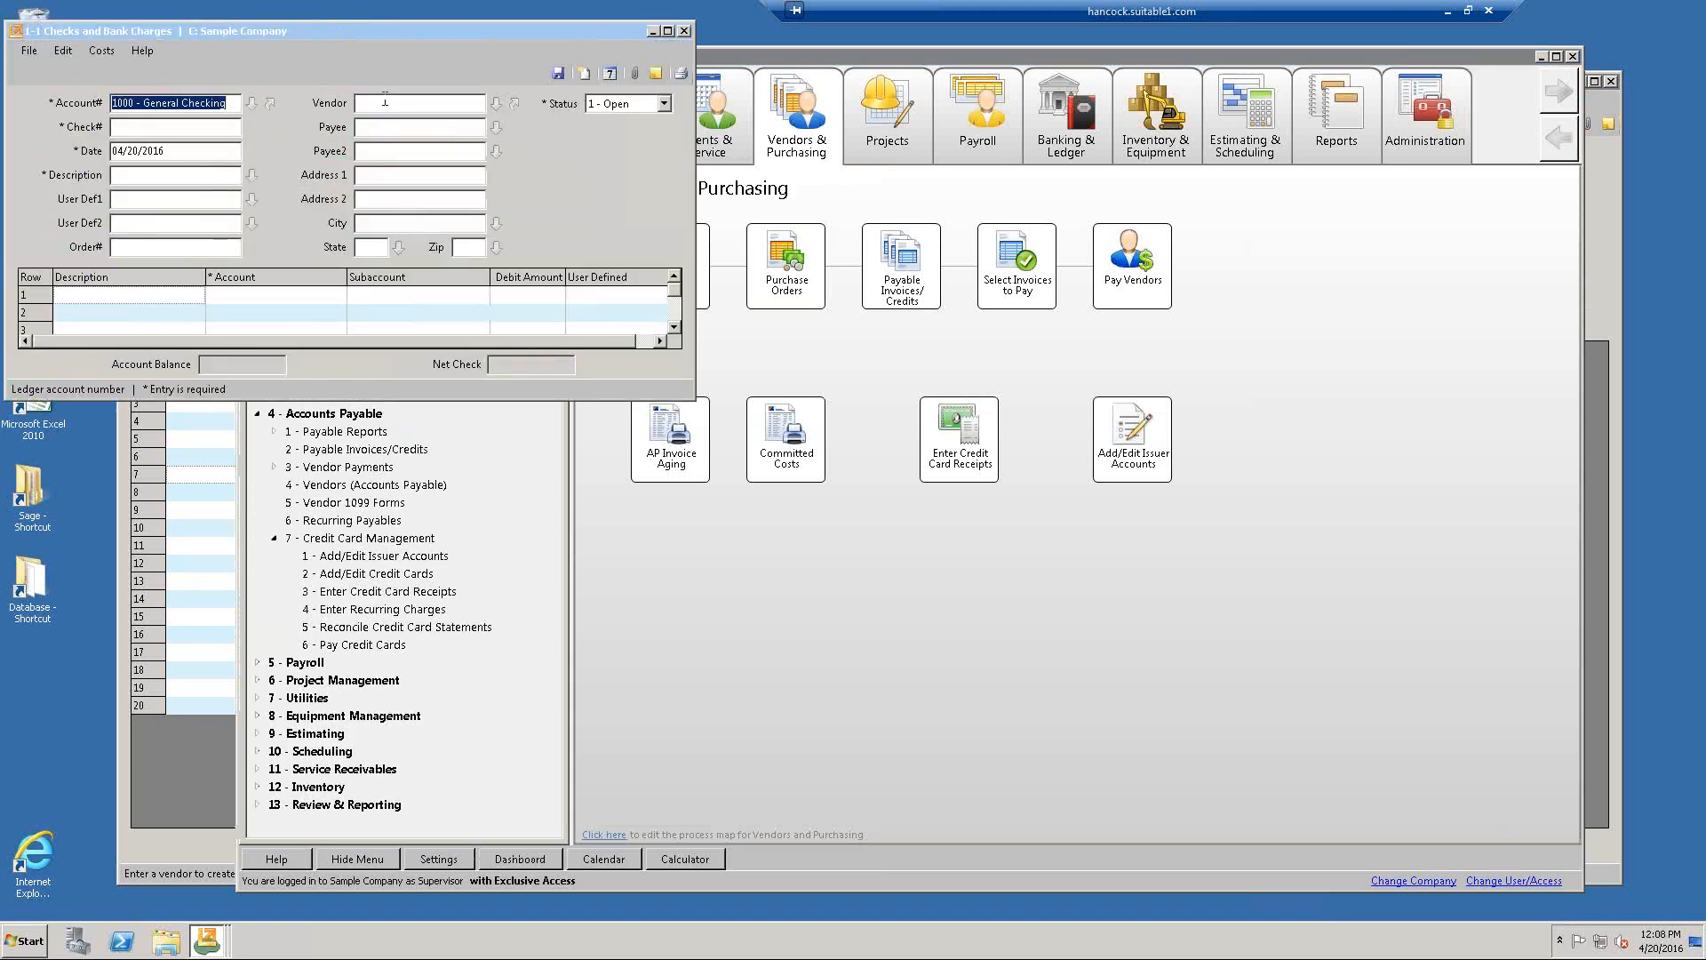
click(385, 102)
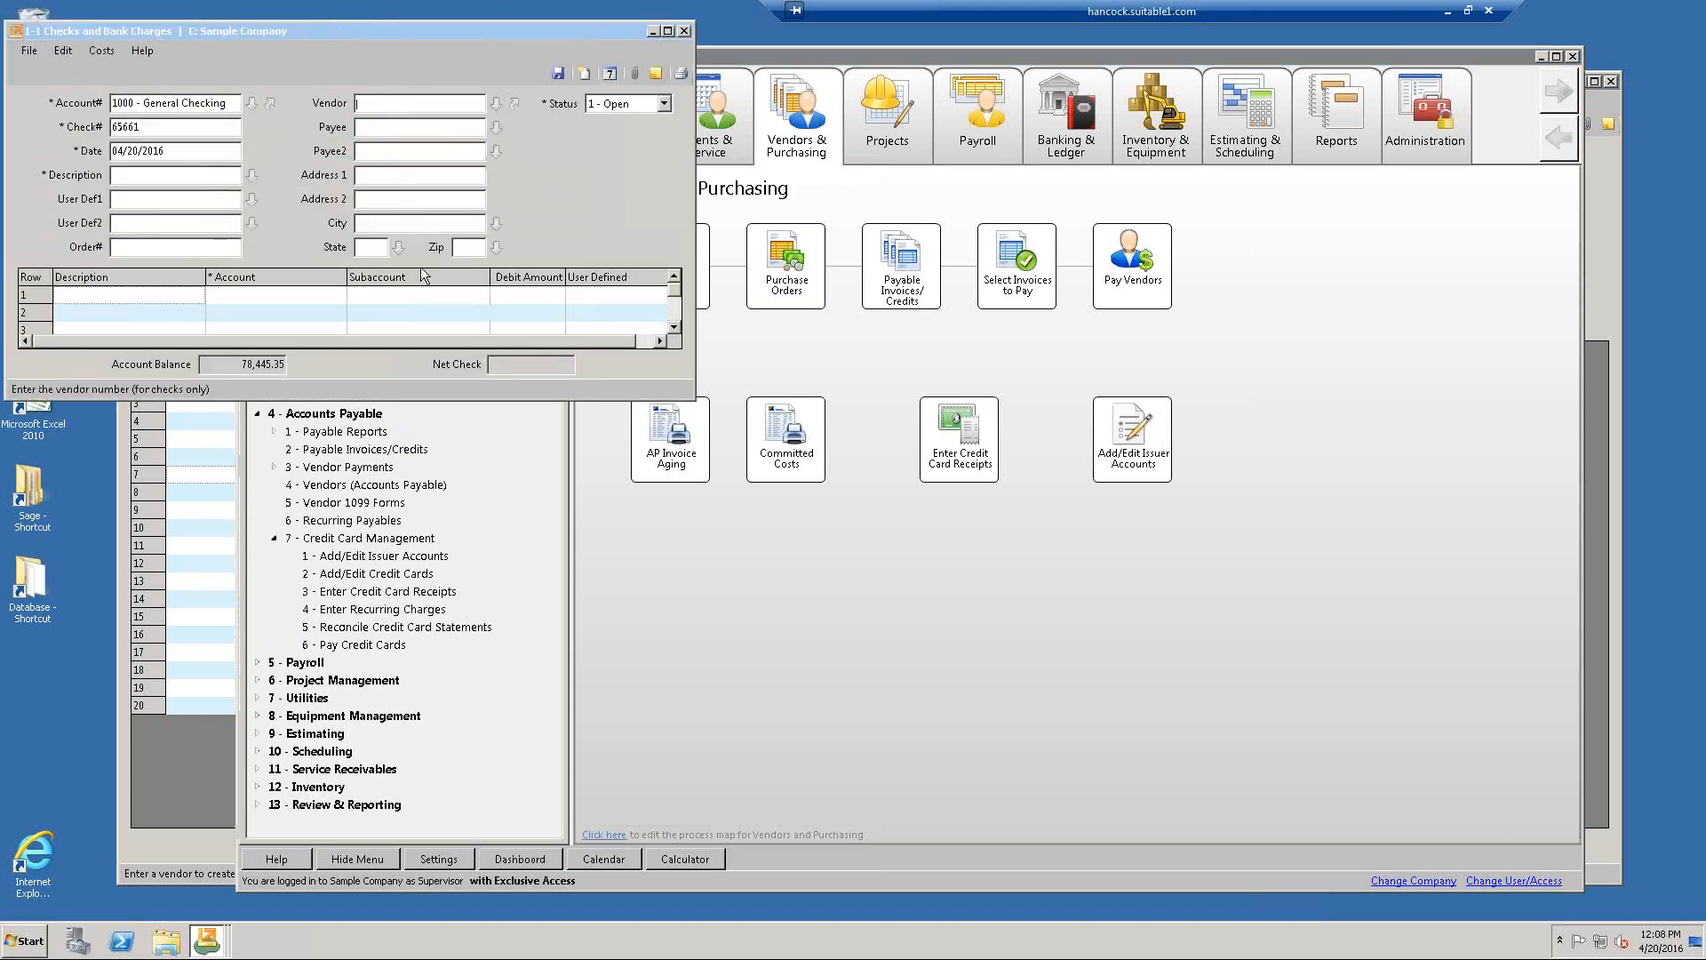
click(686, 30)
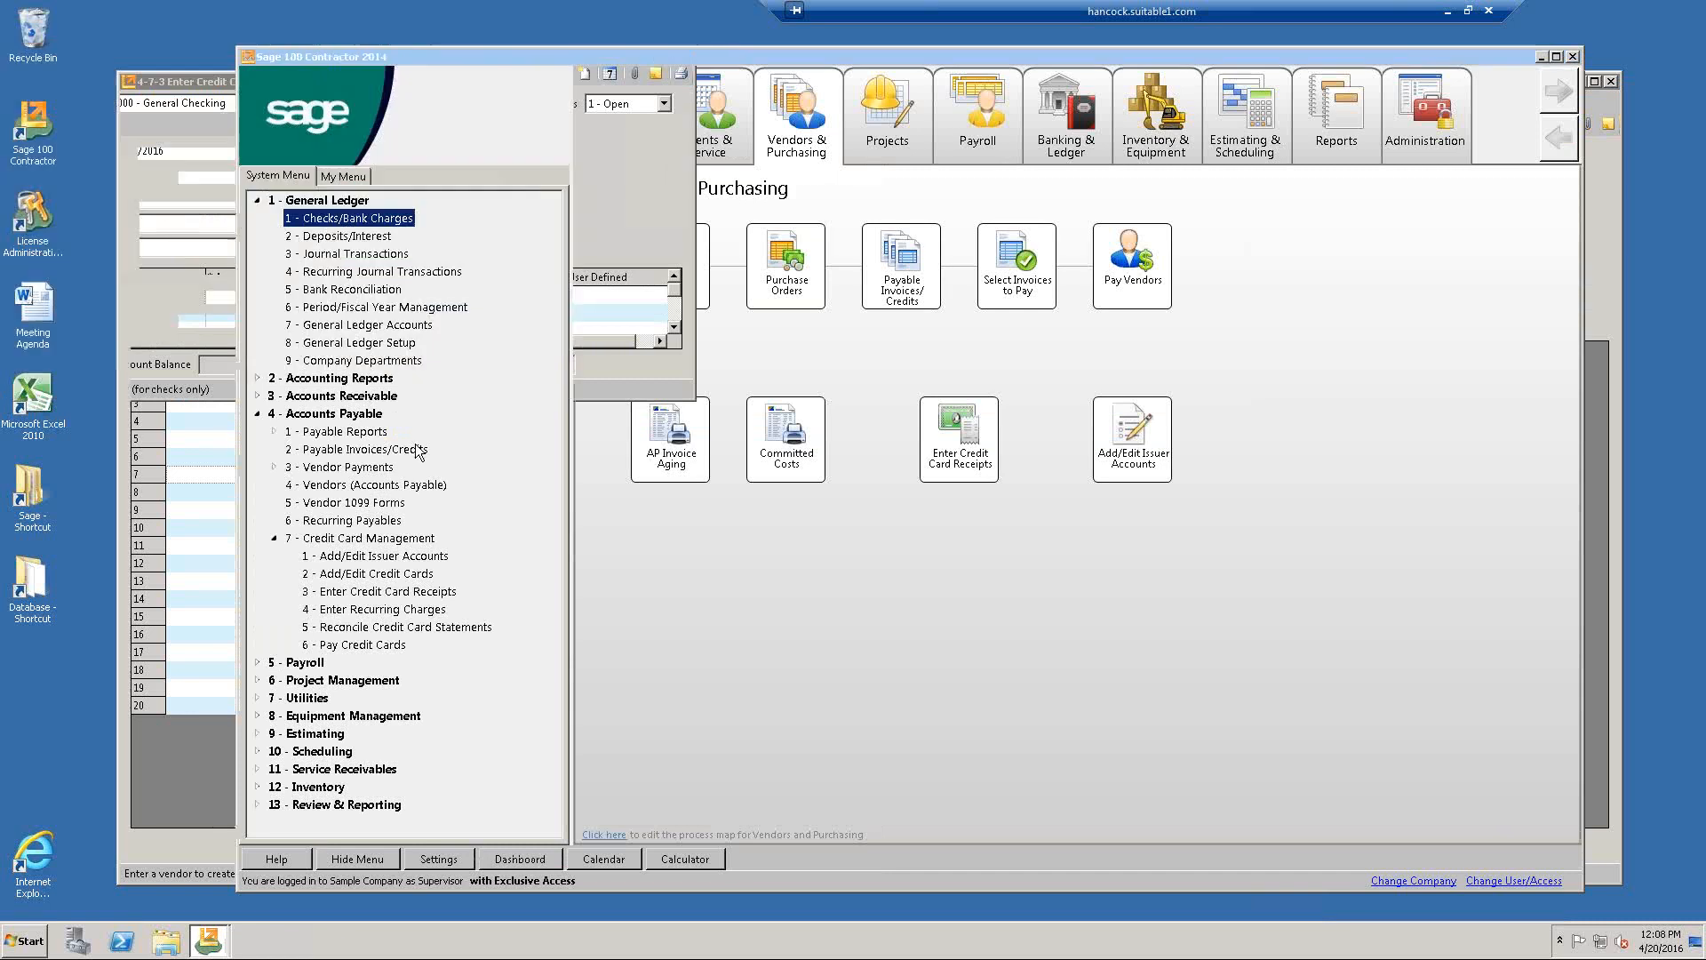
click(169, 124)
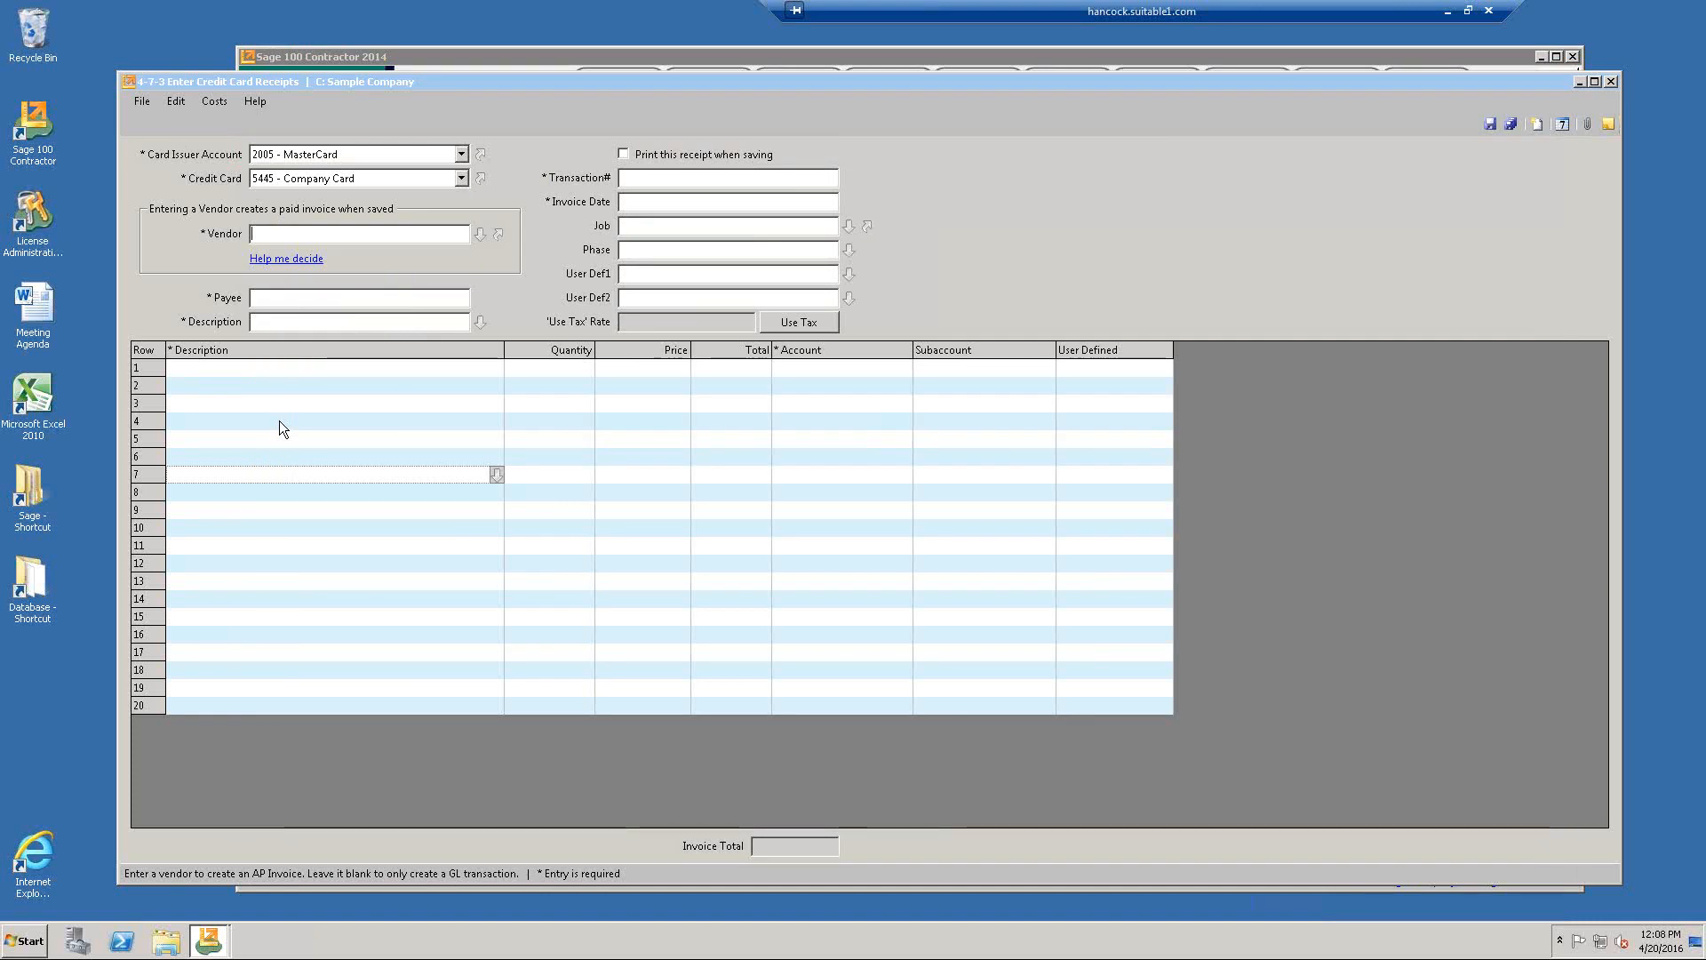
click(748, 369)
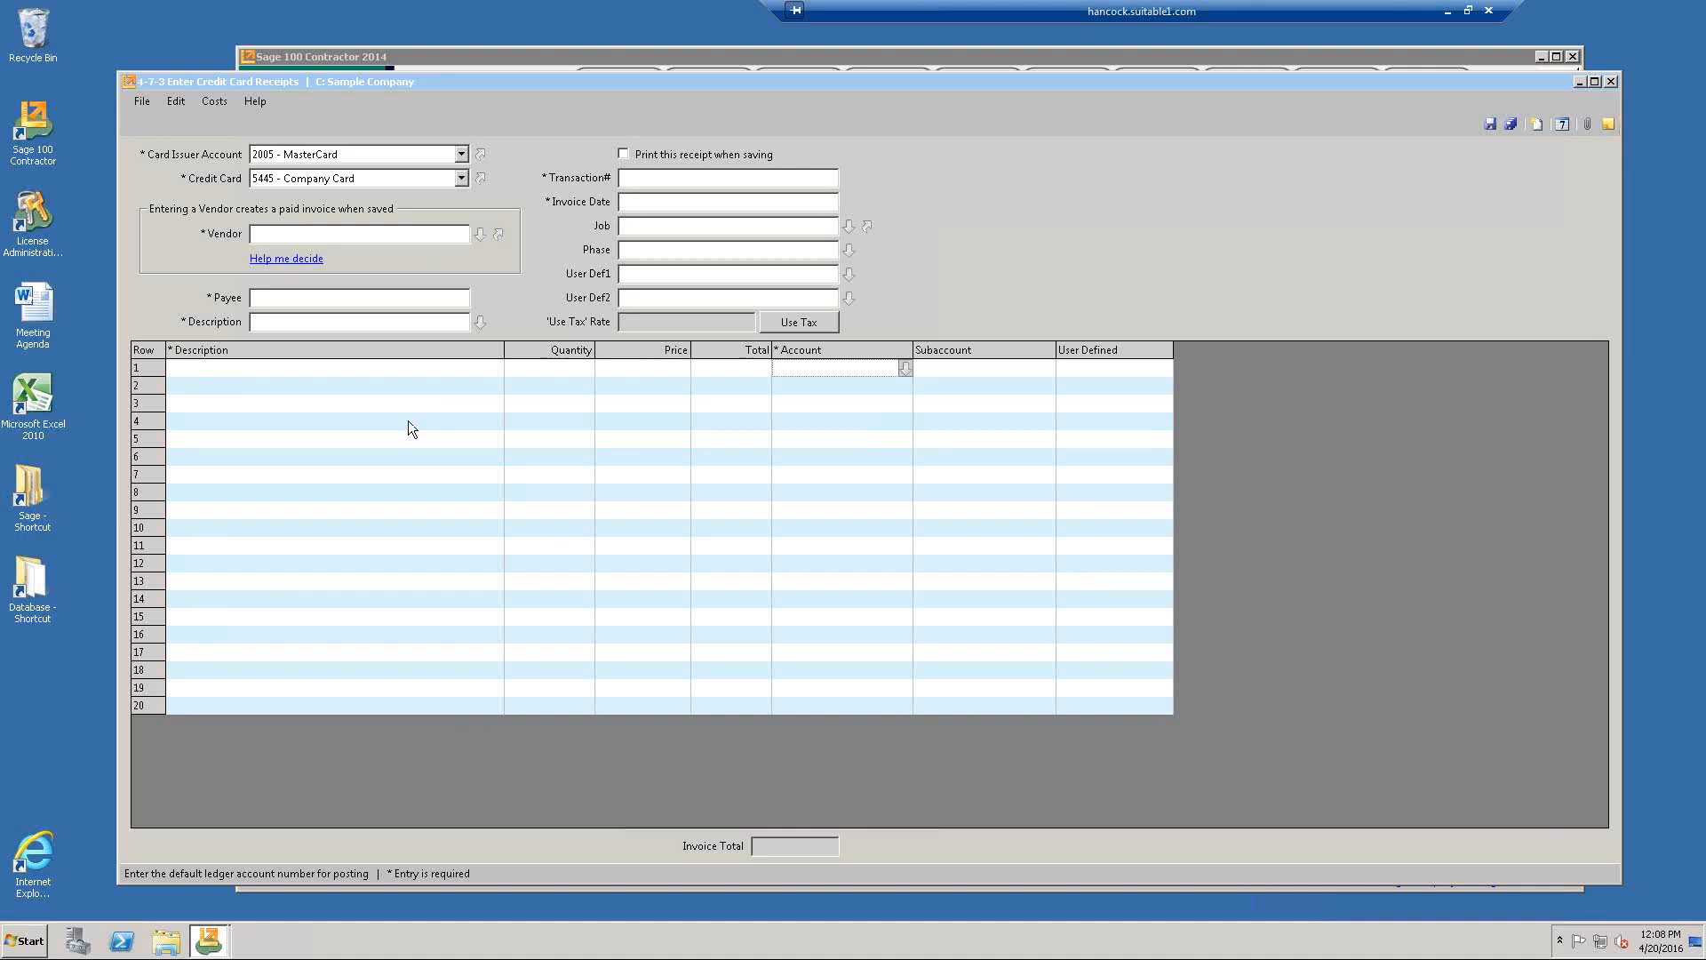
click(307, 236)
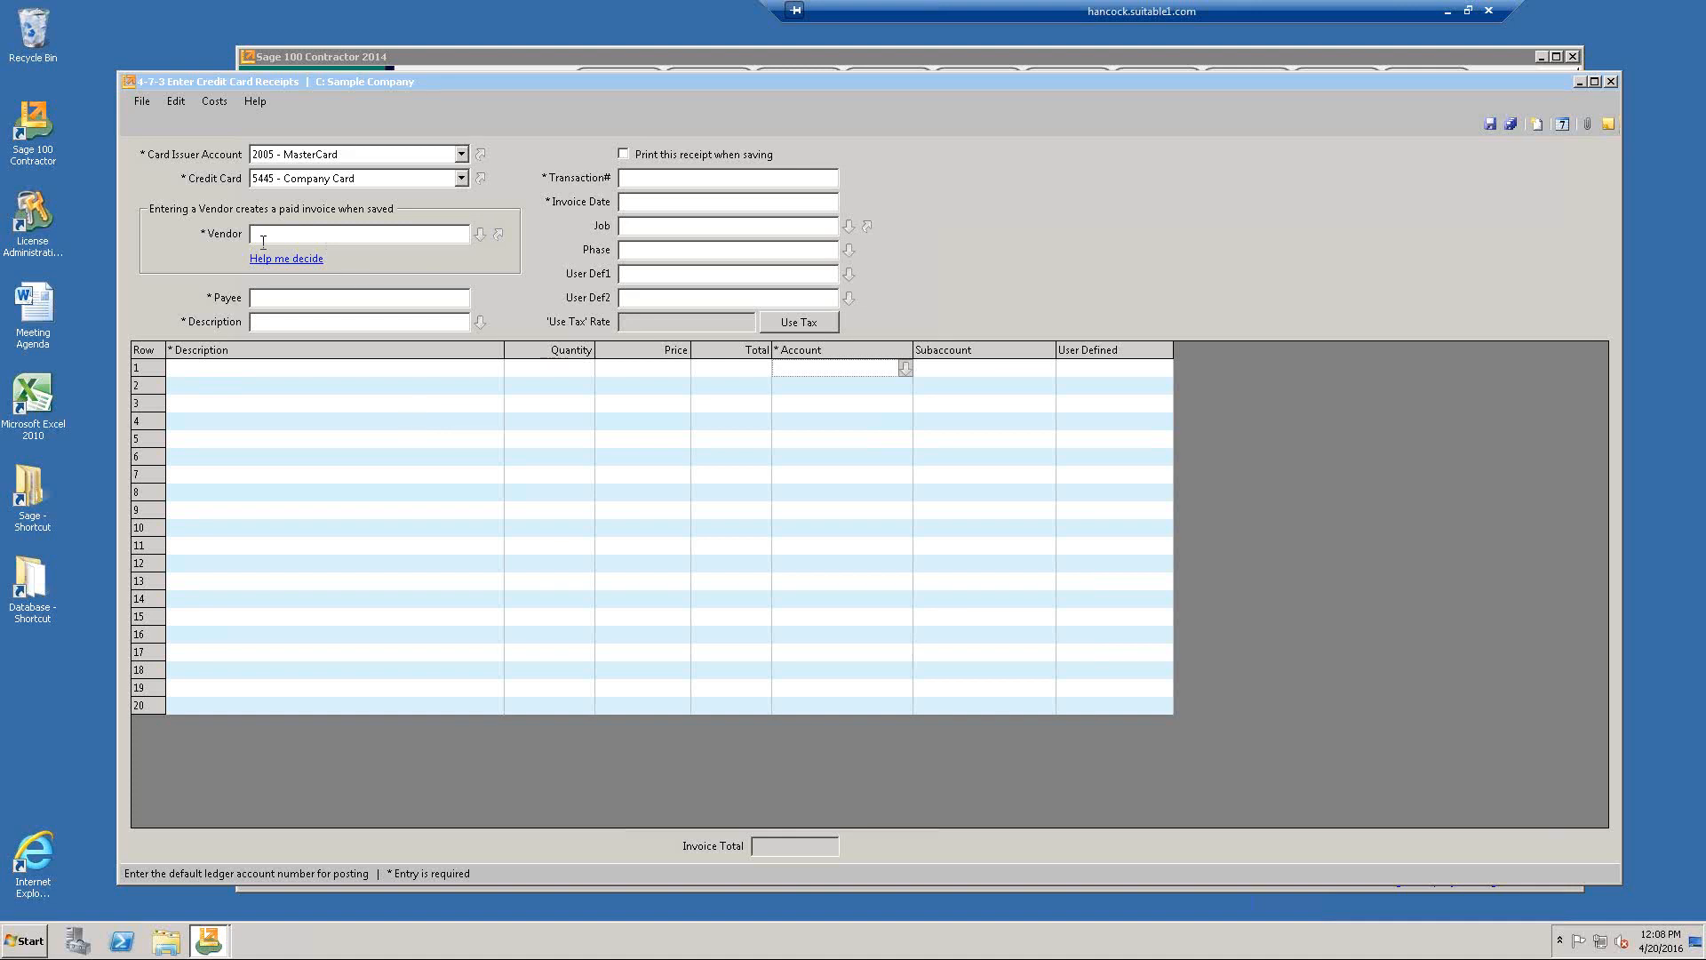
Open Journal Transactions from the General Ledger and retrieve record 603.
click(520, 55)
click(347, 255)
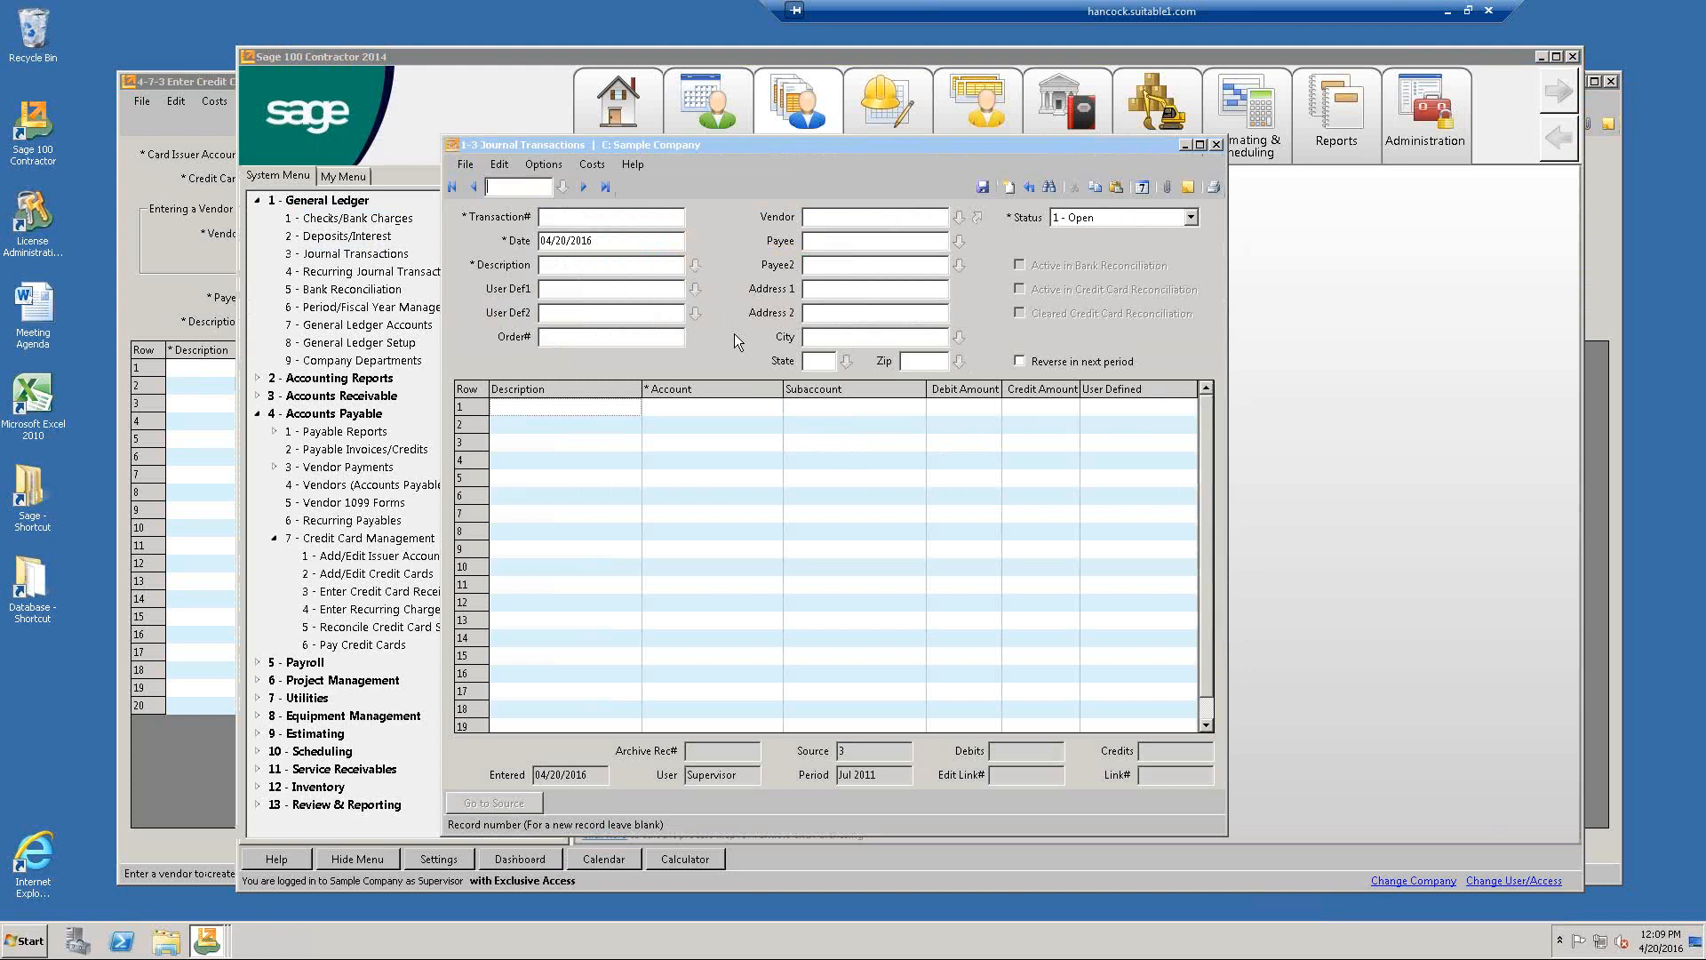
text(603)
key(Return)
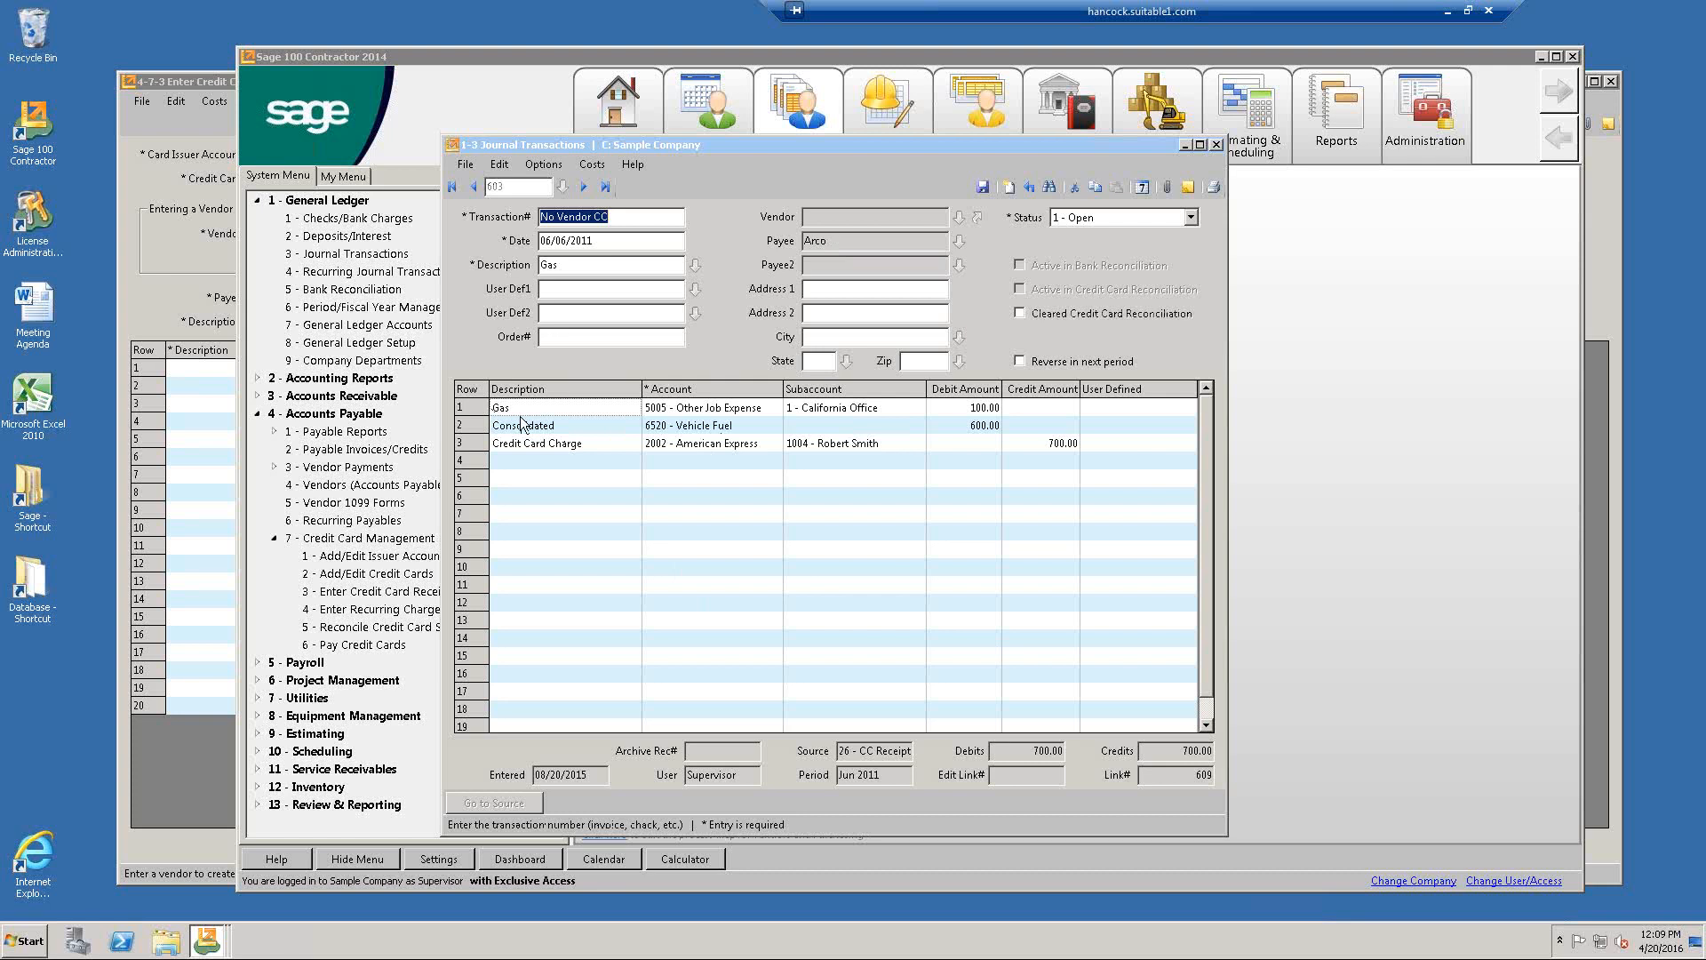
Examine the job expense, vehicle fuel and credit card charge lines of the journal transaction, including its source.
click(749, 410)
click(989, 424)
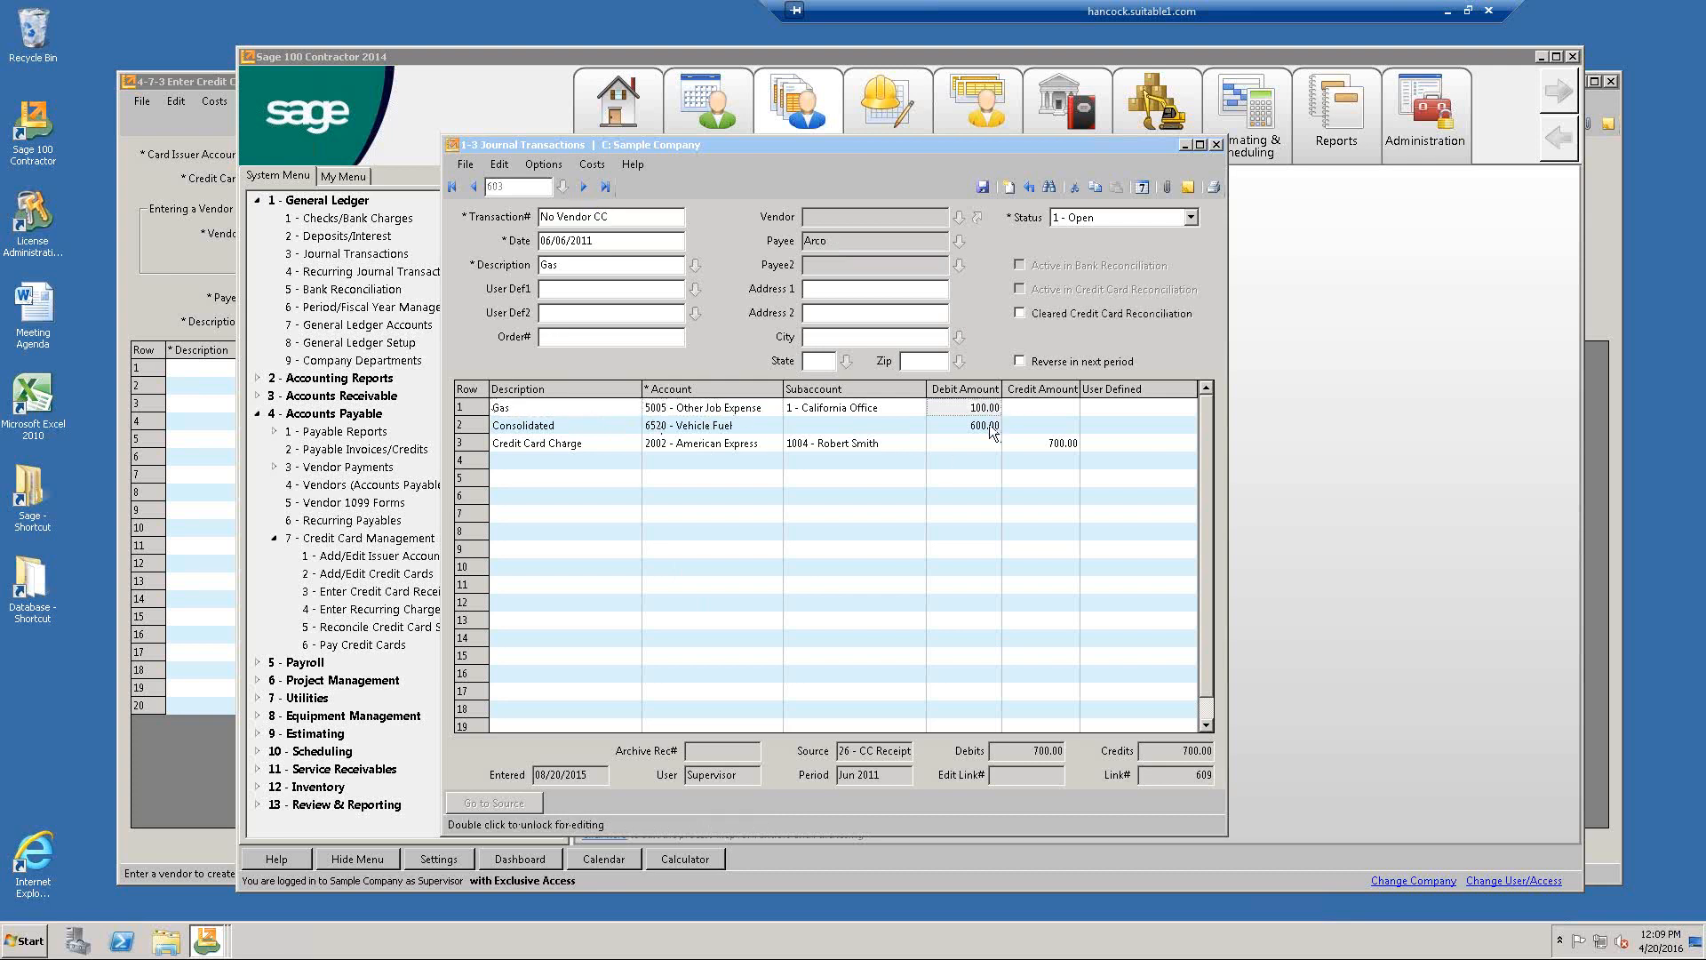
click(771, 444)
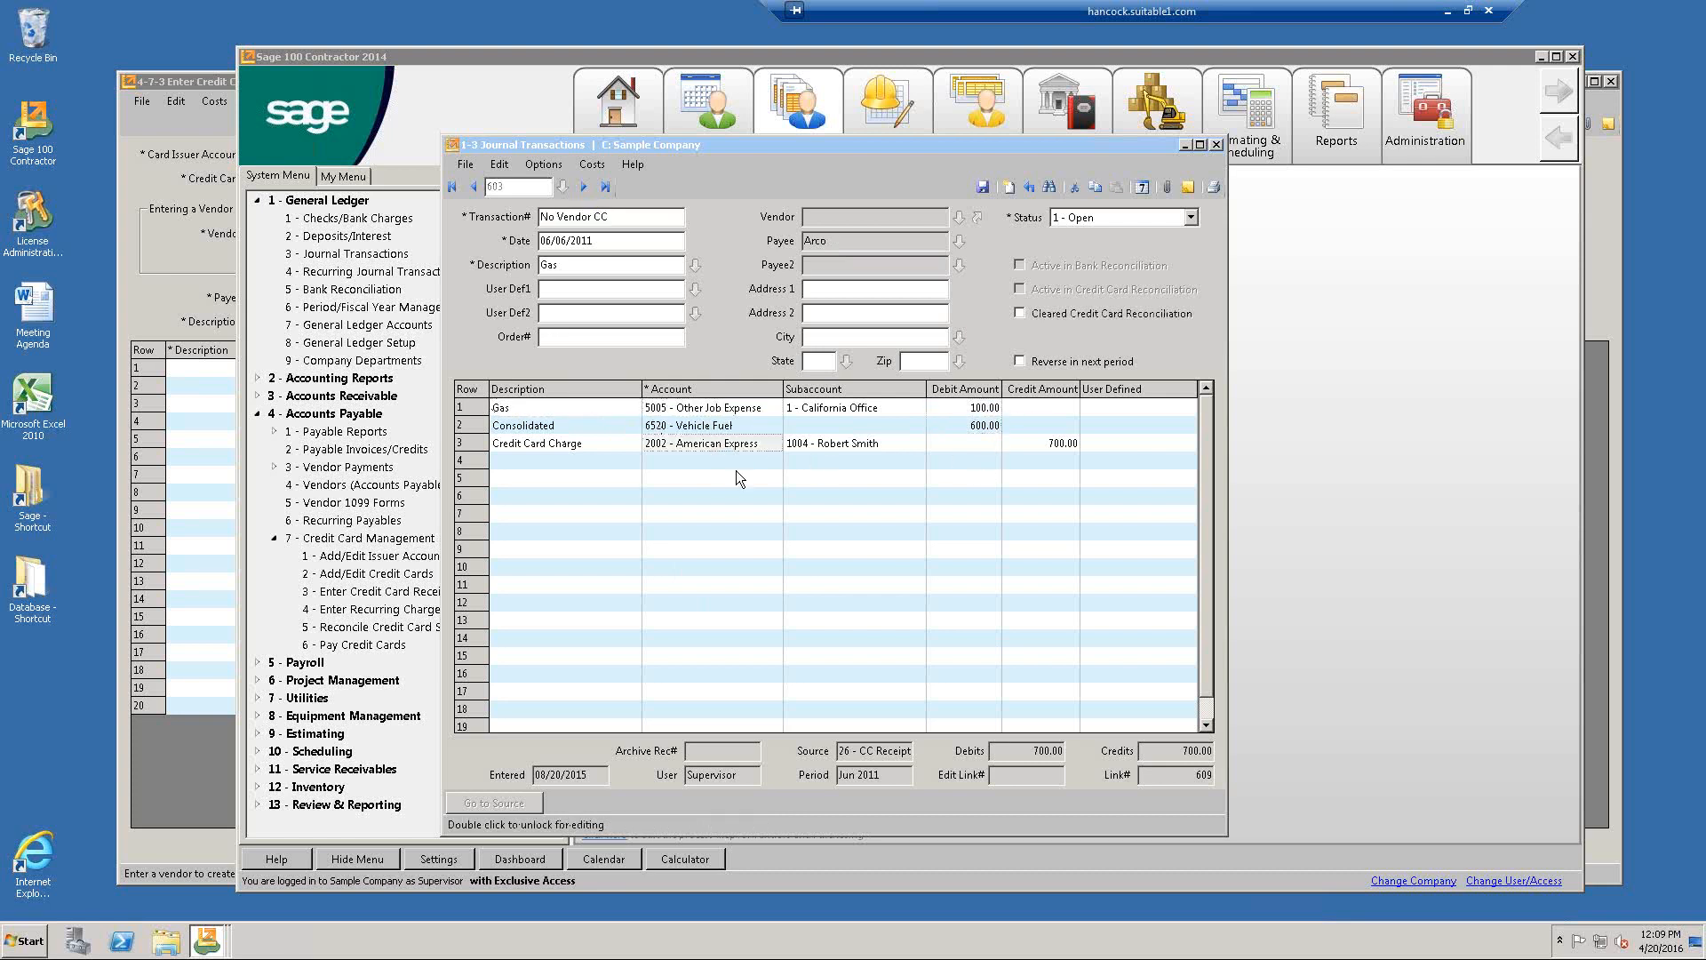
click(1071, 445)
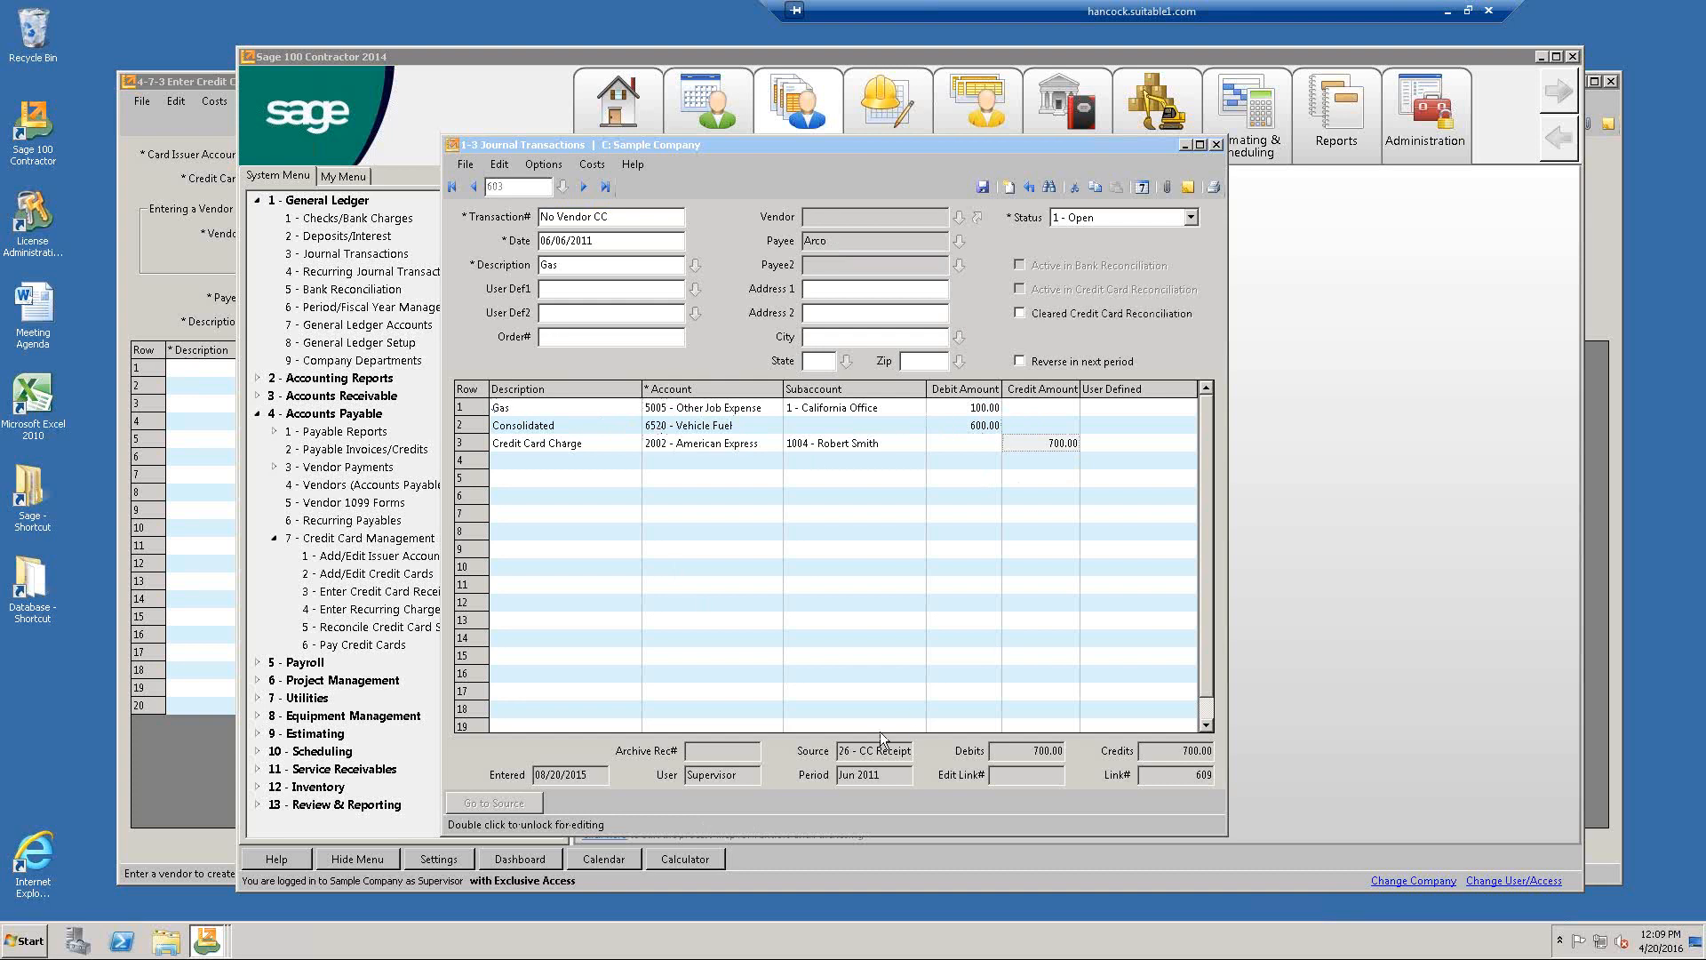
double_click(844, 751)
drag(840, 751, 925, 760)
Look up the ledger transaction list, sort it by transaction number and description, and return to the Consolidated line's debit amount.
double_click(576, 222)
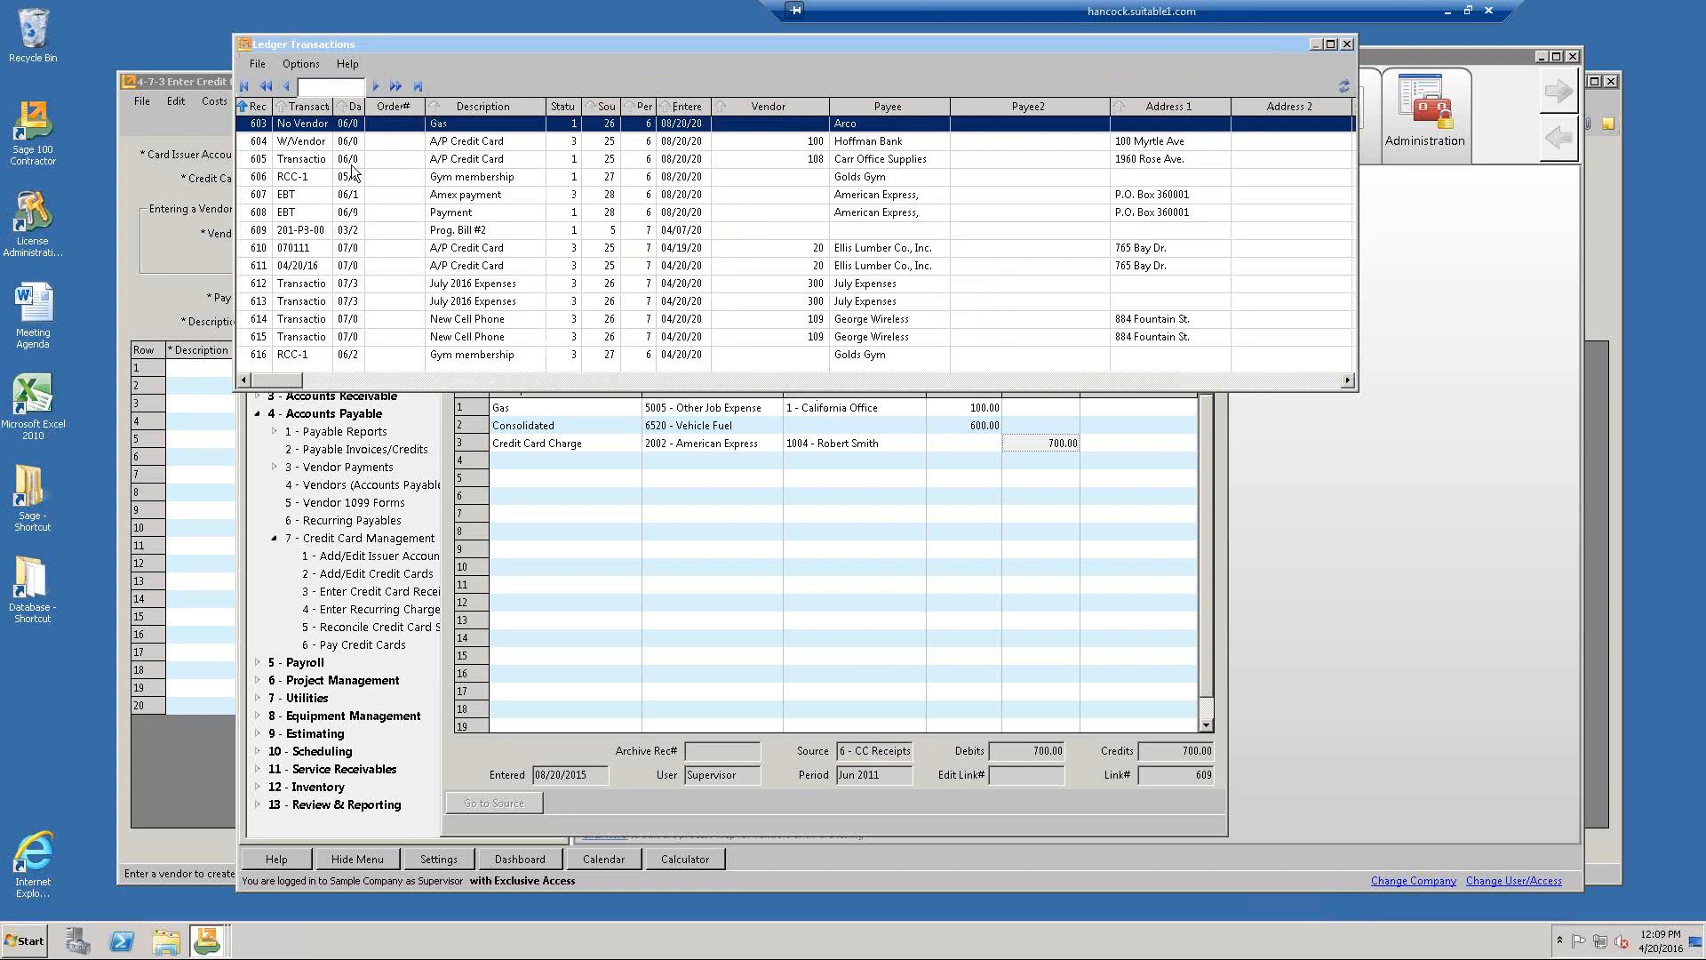
click(307, 106)
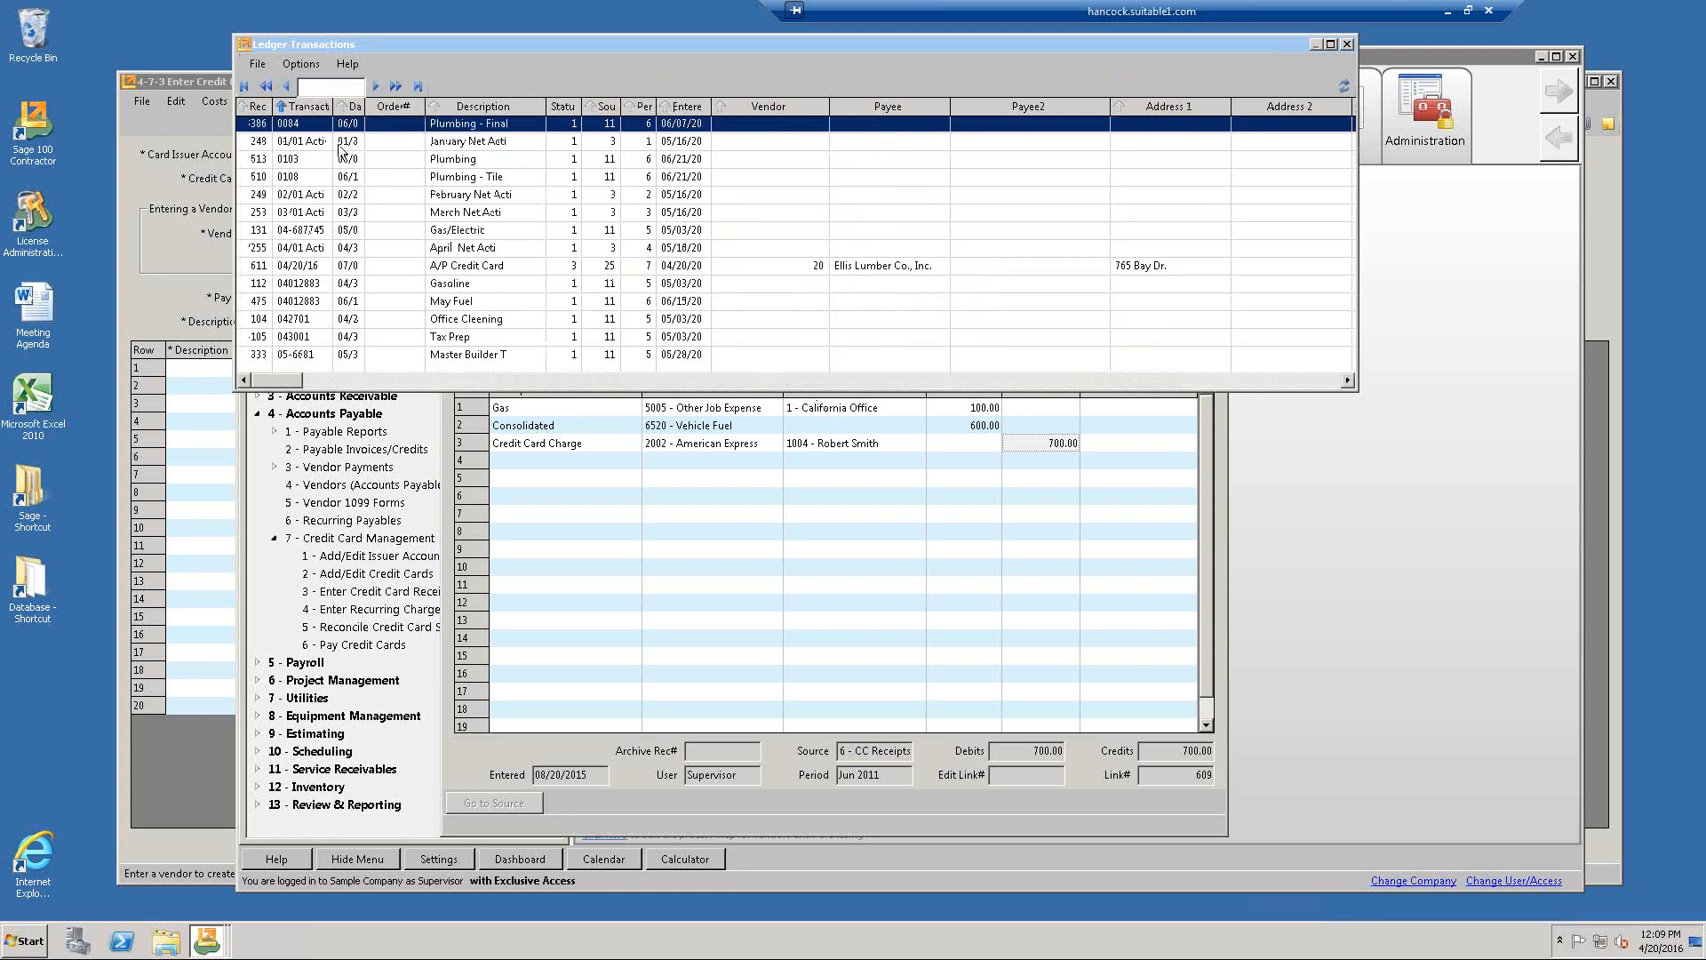
click(489, 108)
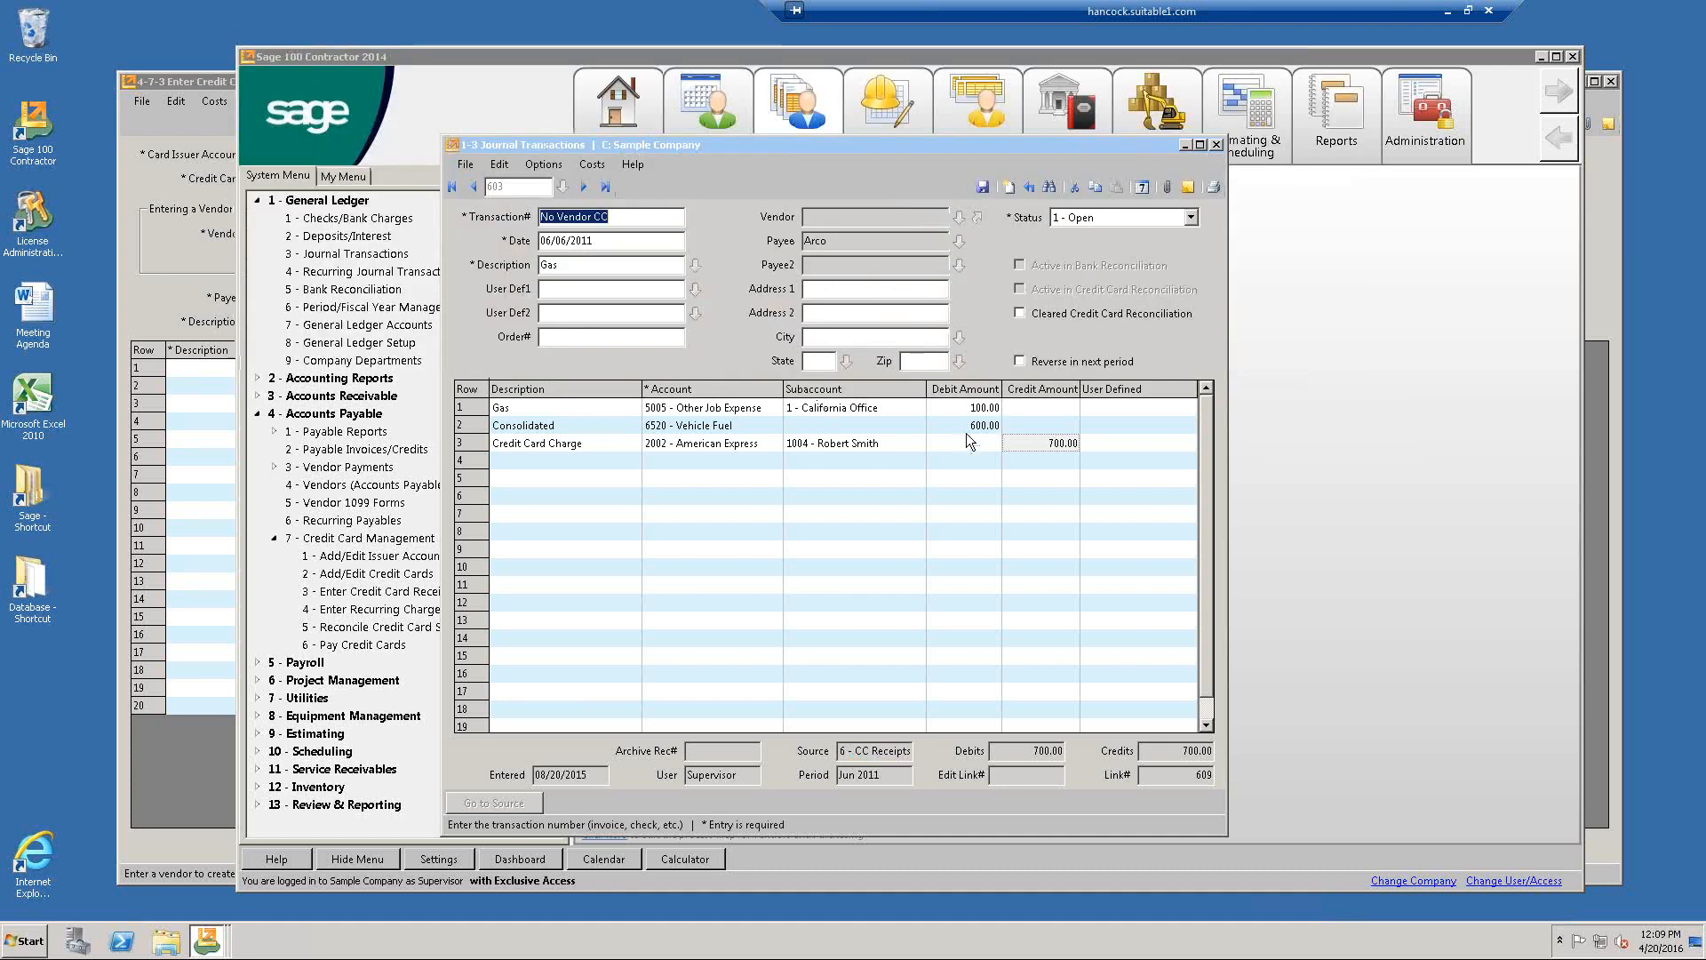
click(967, 429)
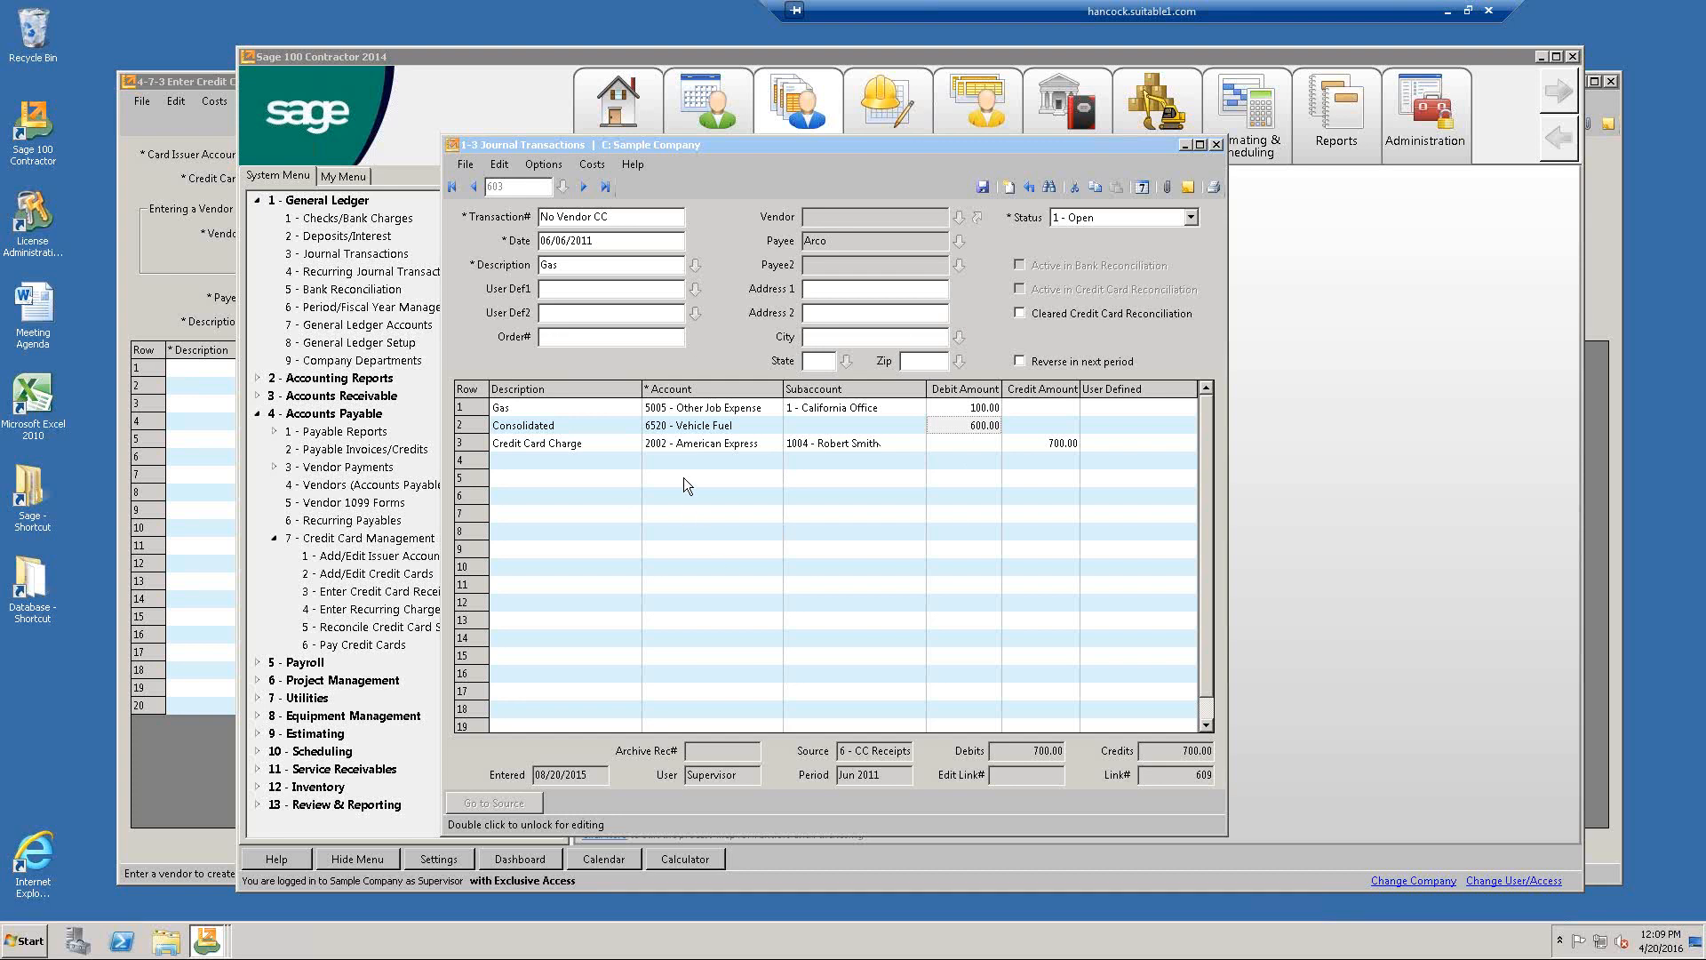
Start a blank journal transaction screen, retrieve record 600, and examine its accounts payable and American Express lines.
click(1009, 186)
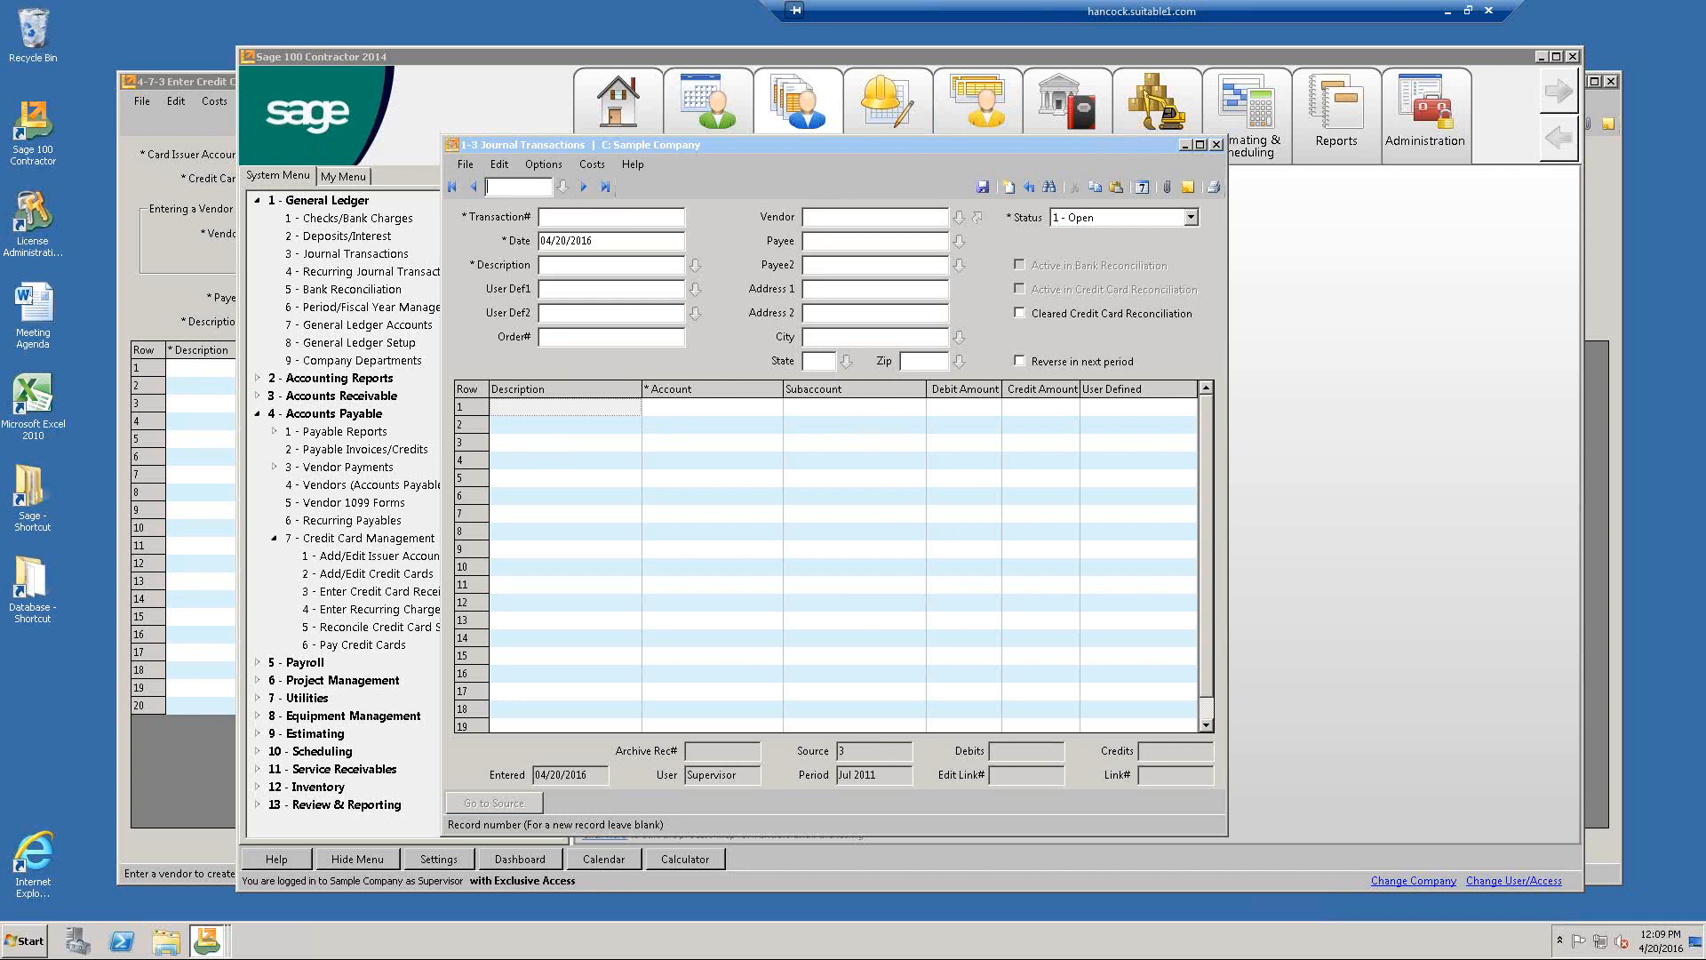
text(600)
key(Return)
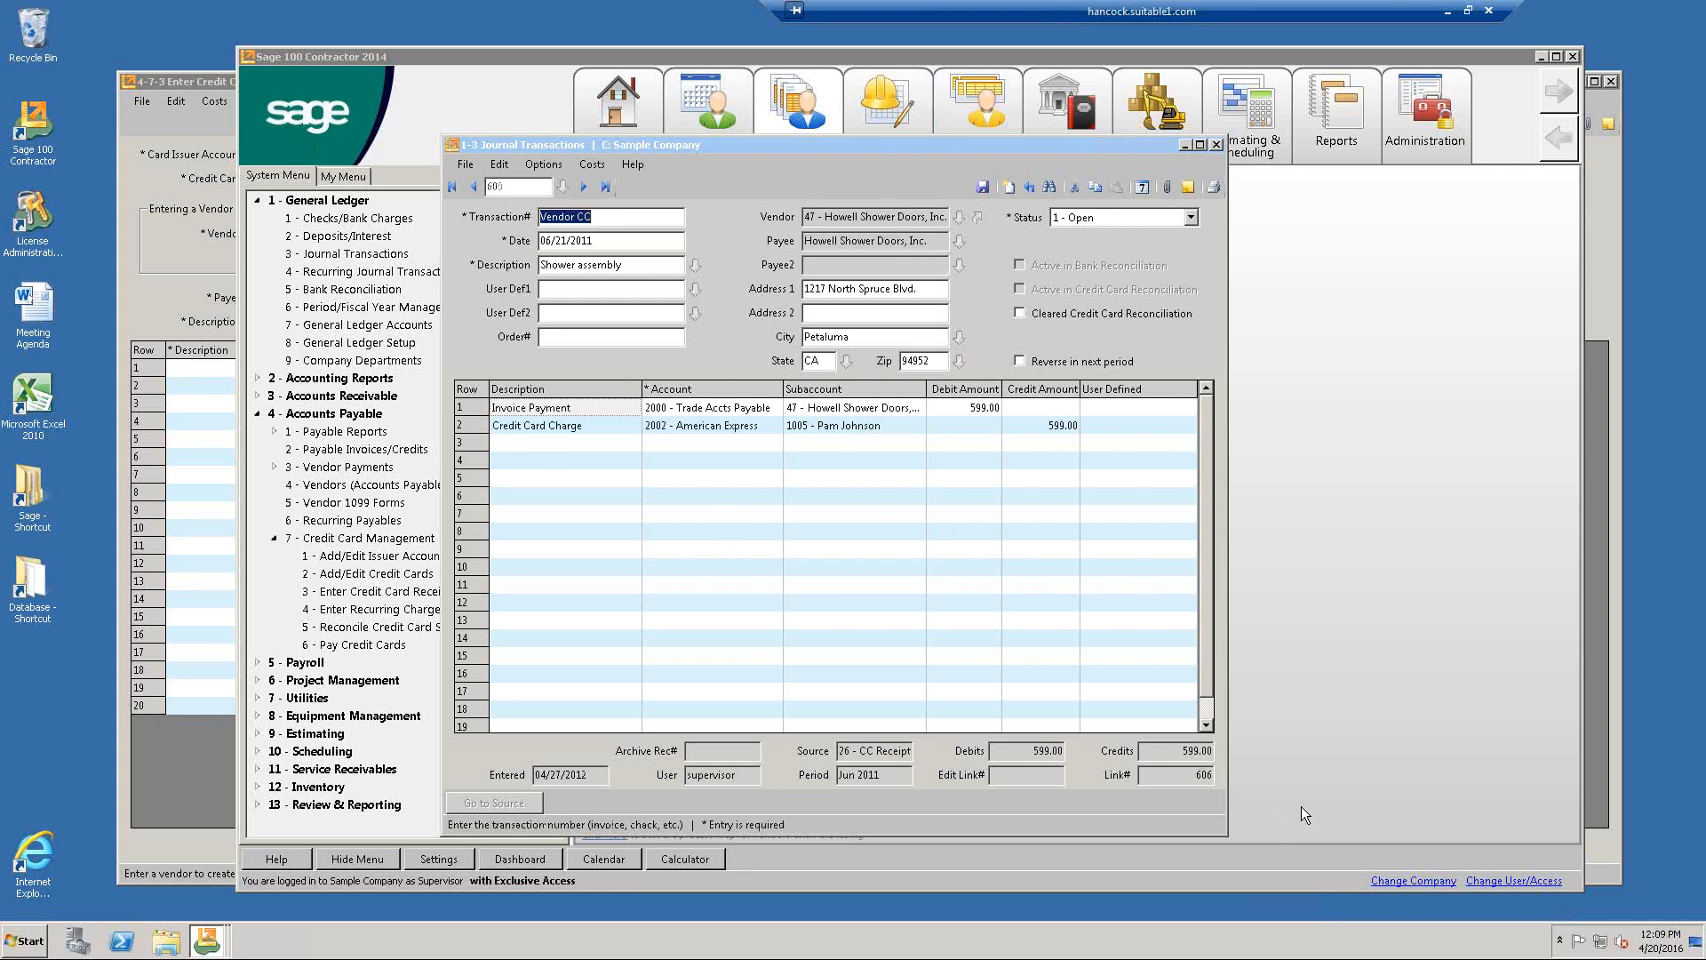
click(712, 414)
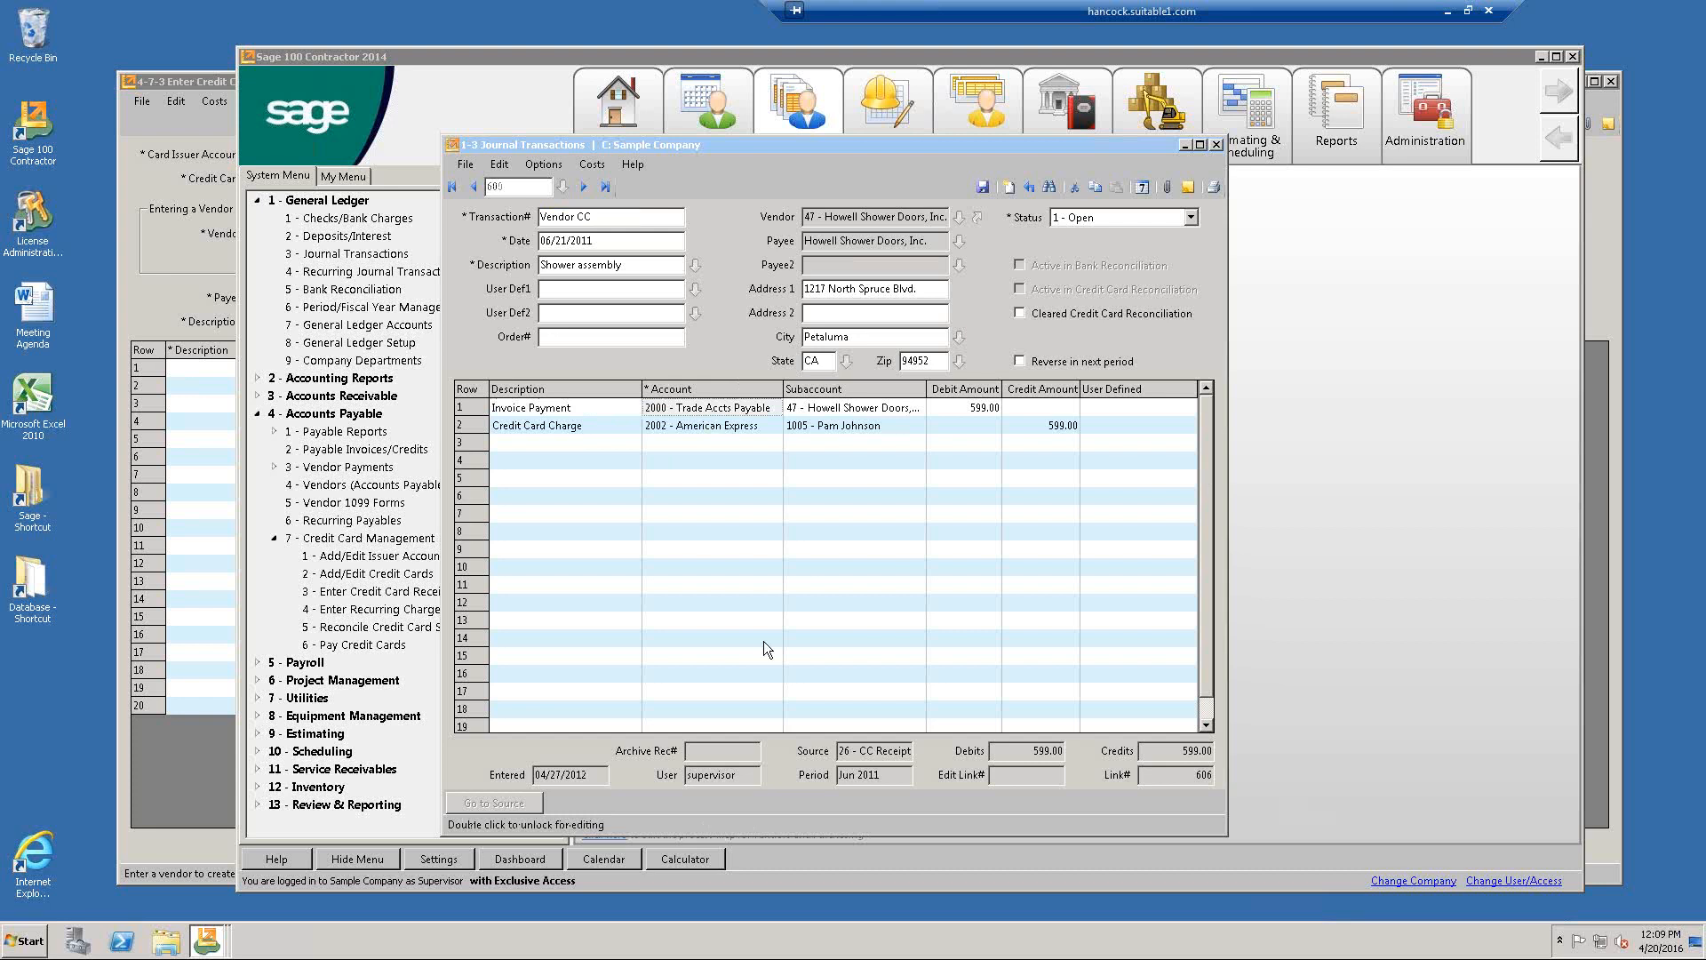
click(711, 421)
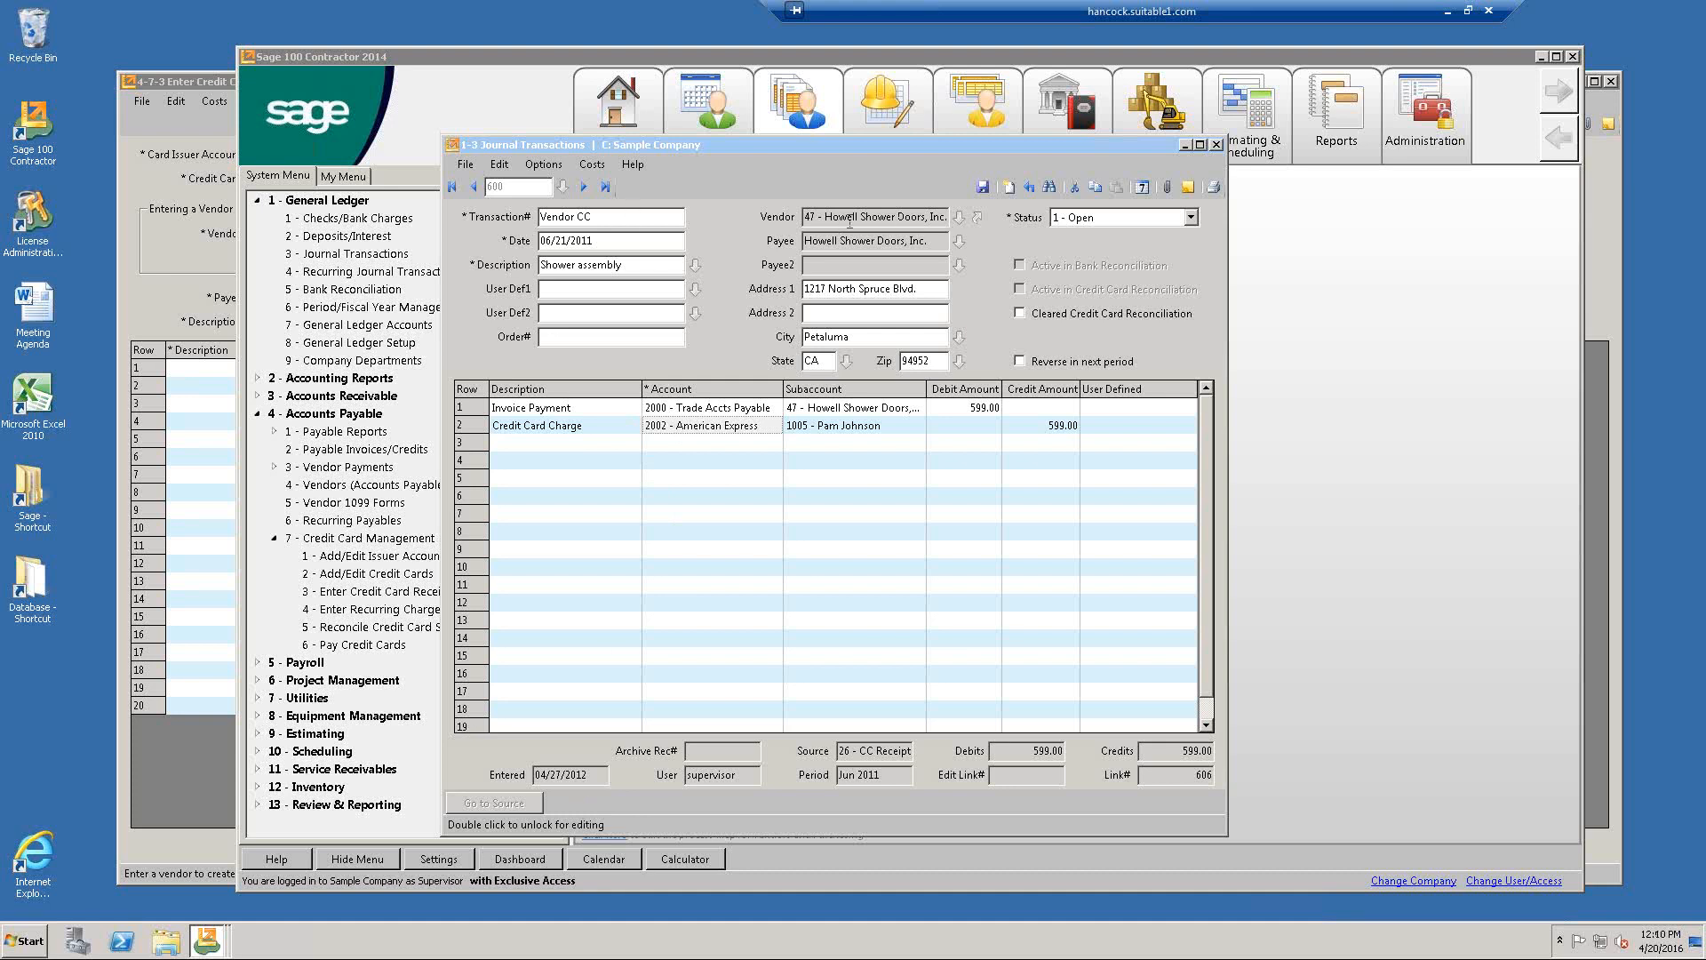
Open the Howell Shower Doors, Inc. vendor record from the transaction and view its paid invoices.
click(977, 216)
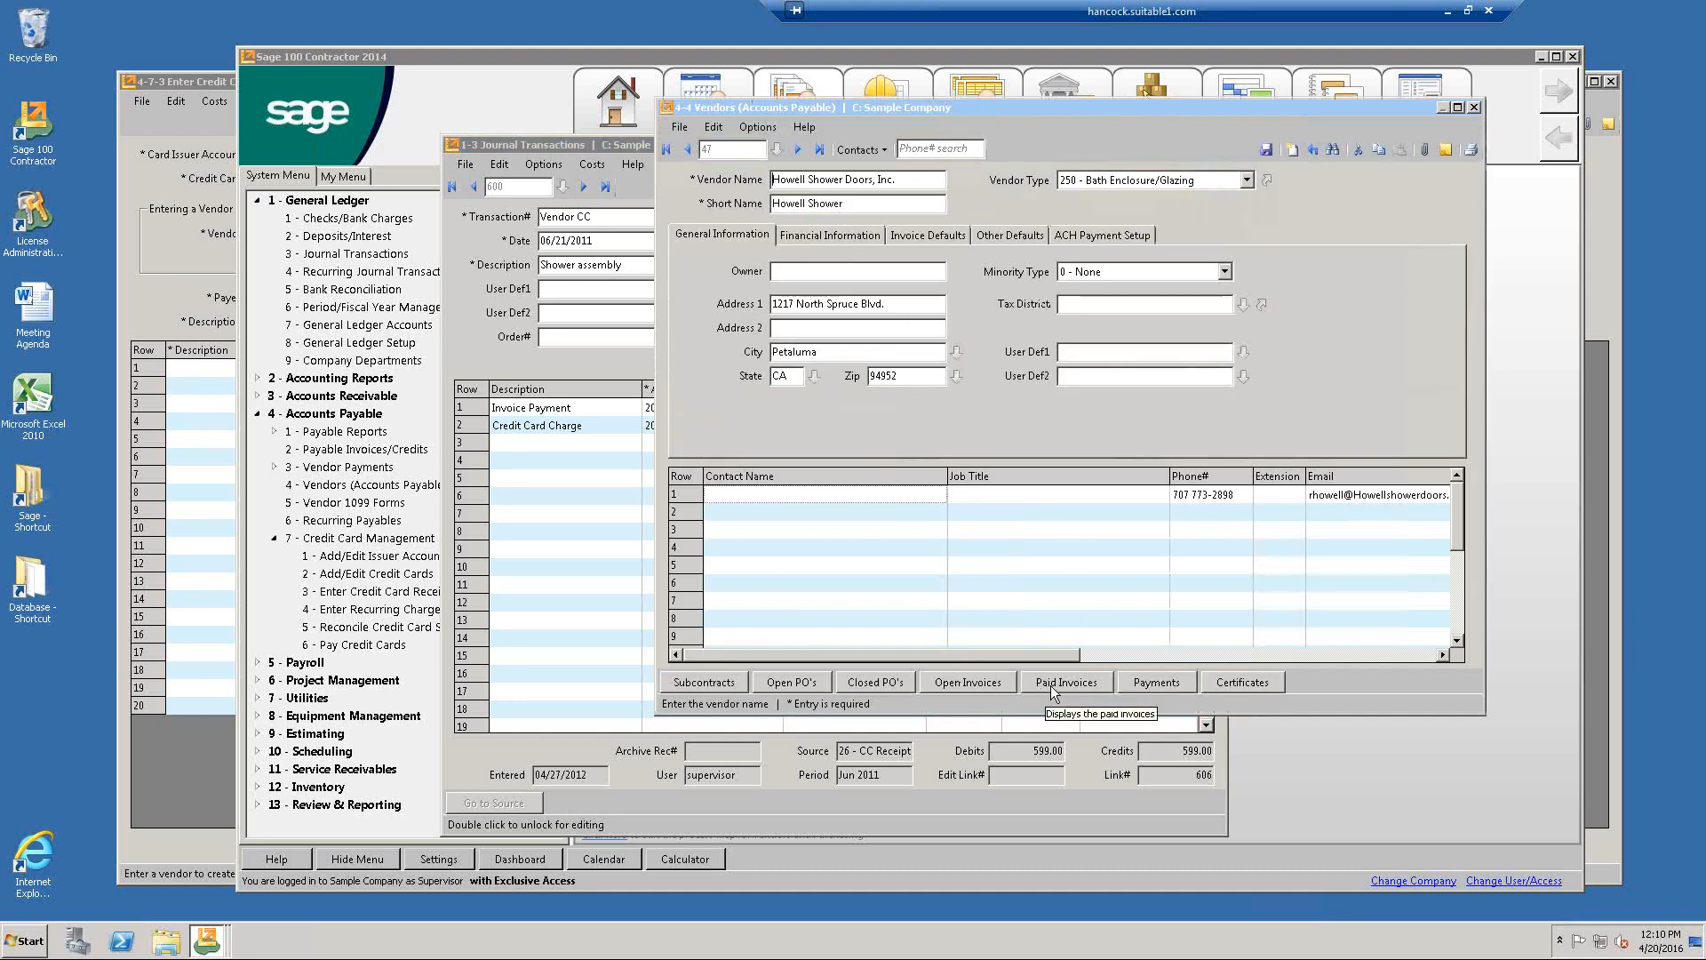
click(1051, 686)
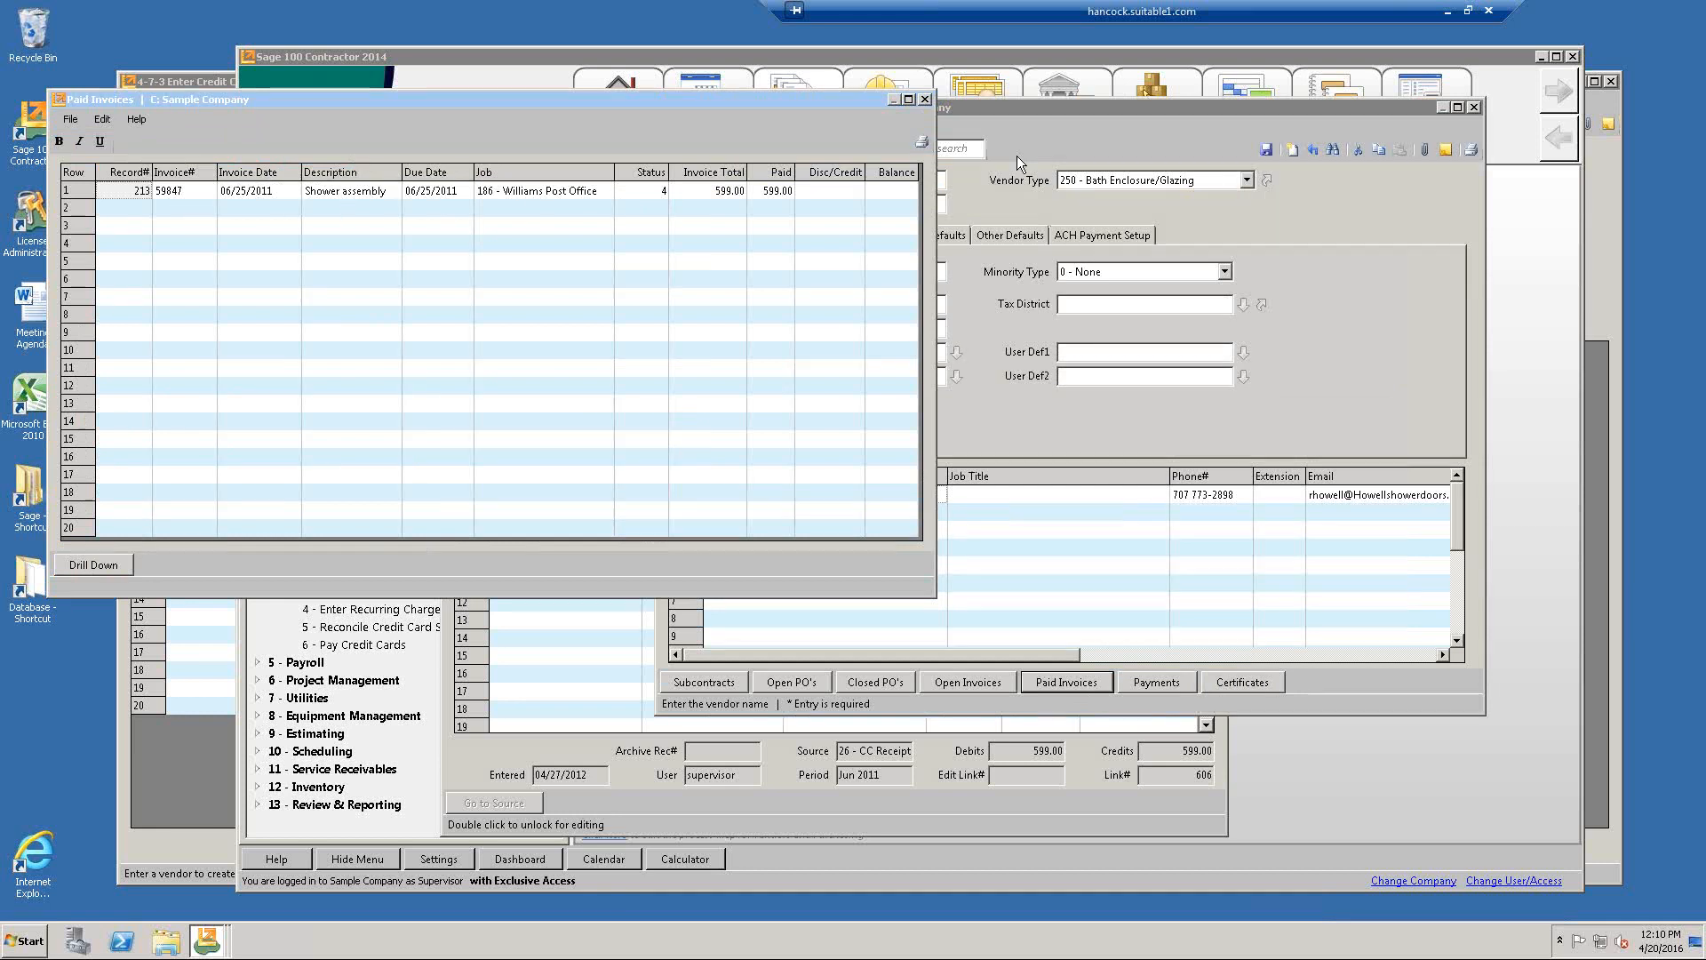
click(925, 99)
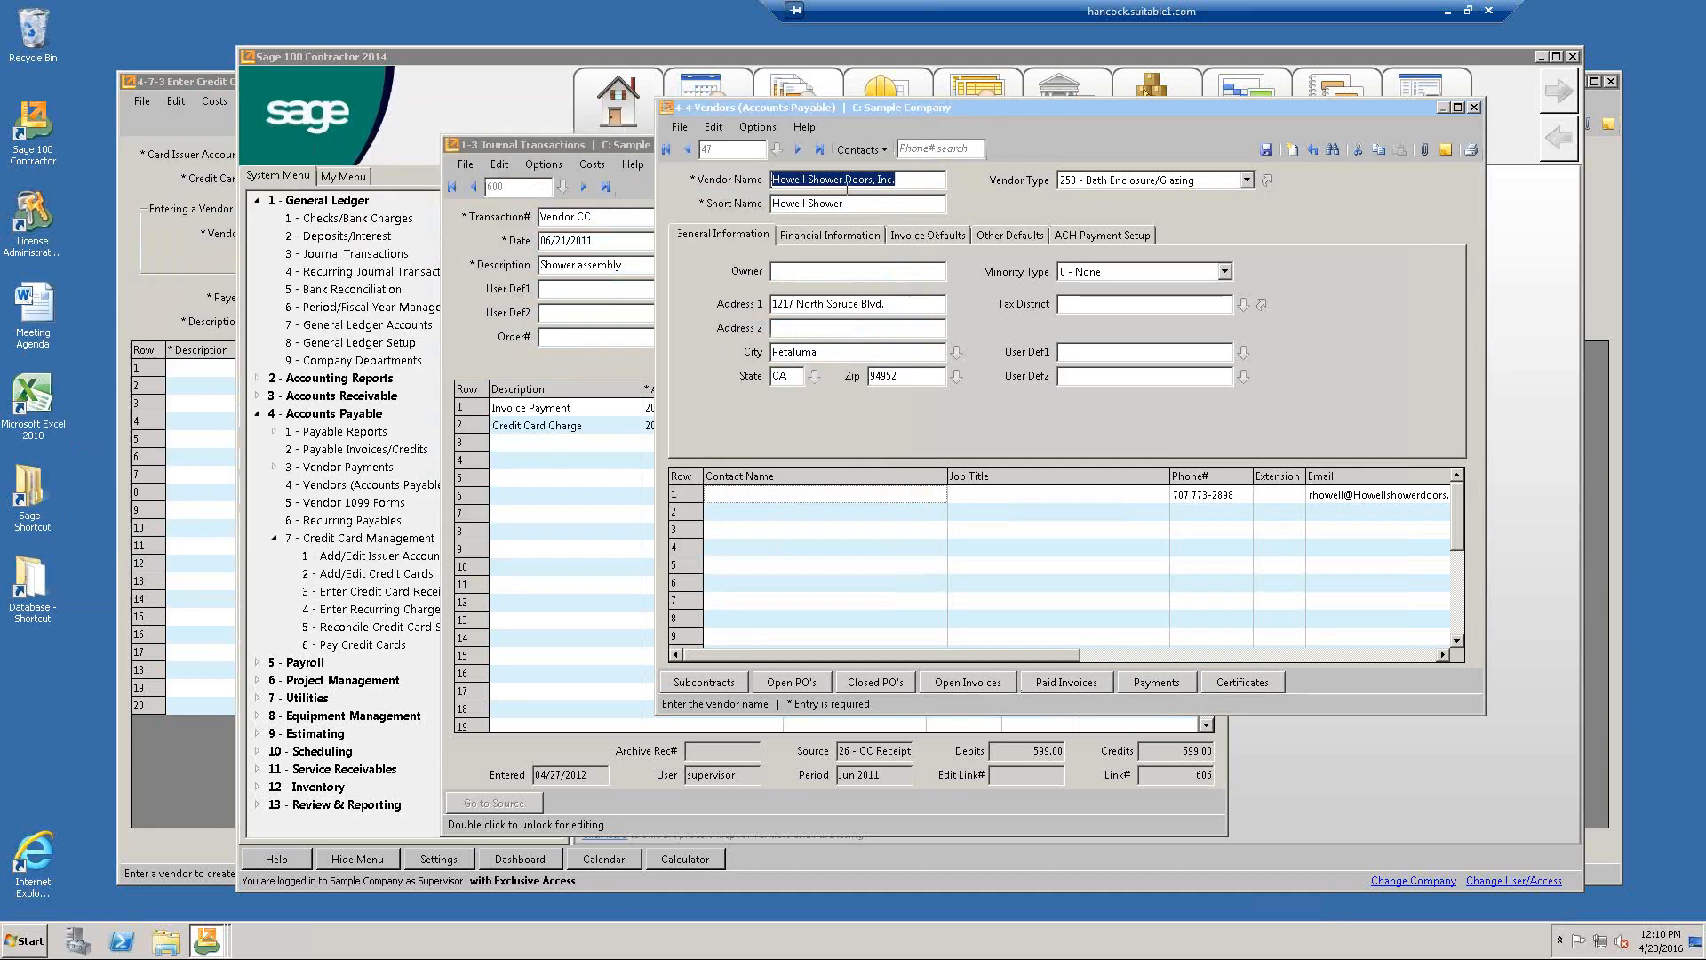
click(1059, 685)
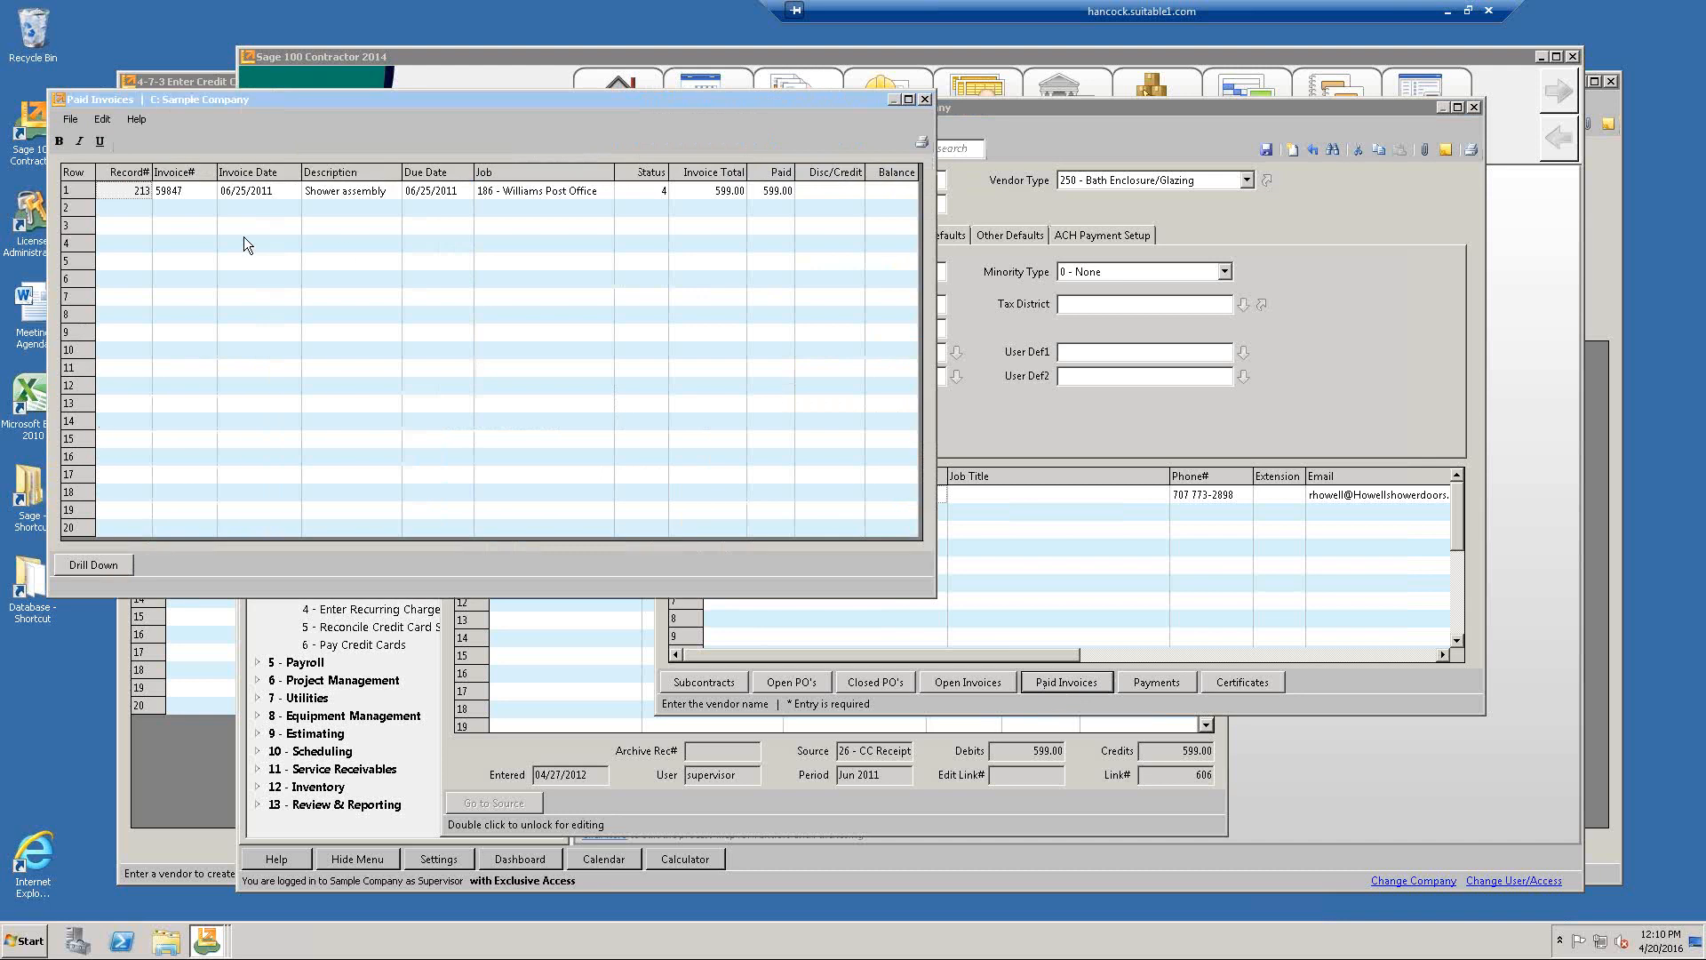
Drill down into the paid Shower assembly invoice and examine its price and the editing options available for it.
double_click(136, 192)
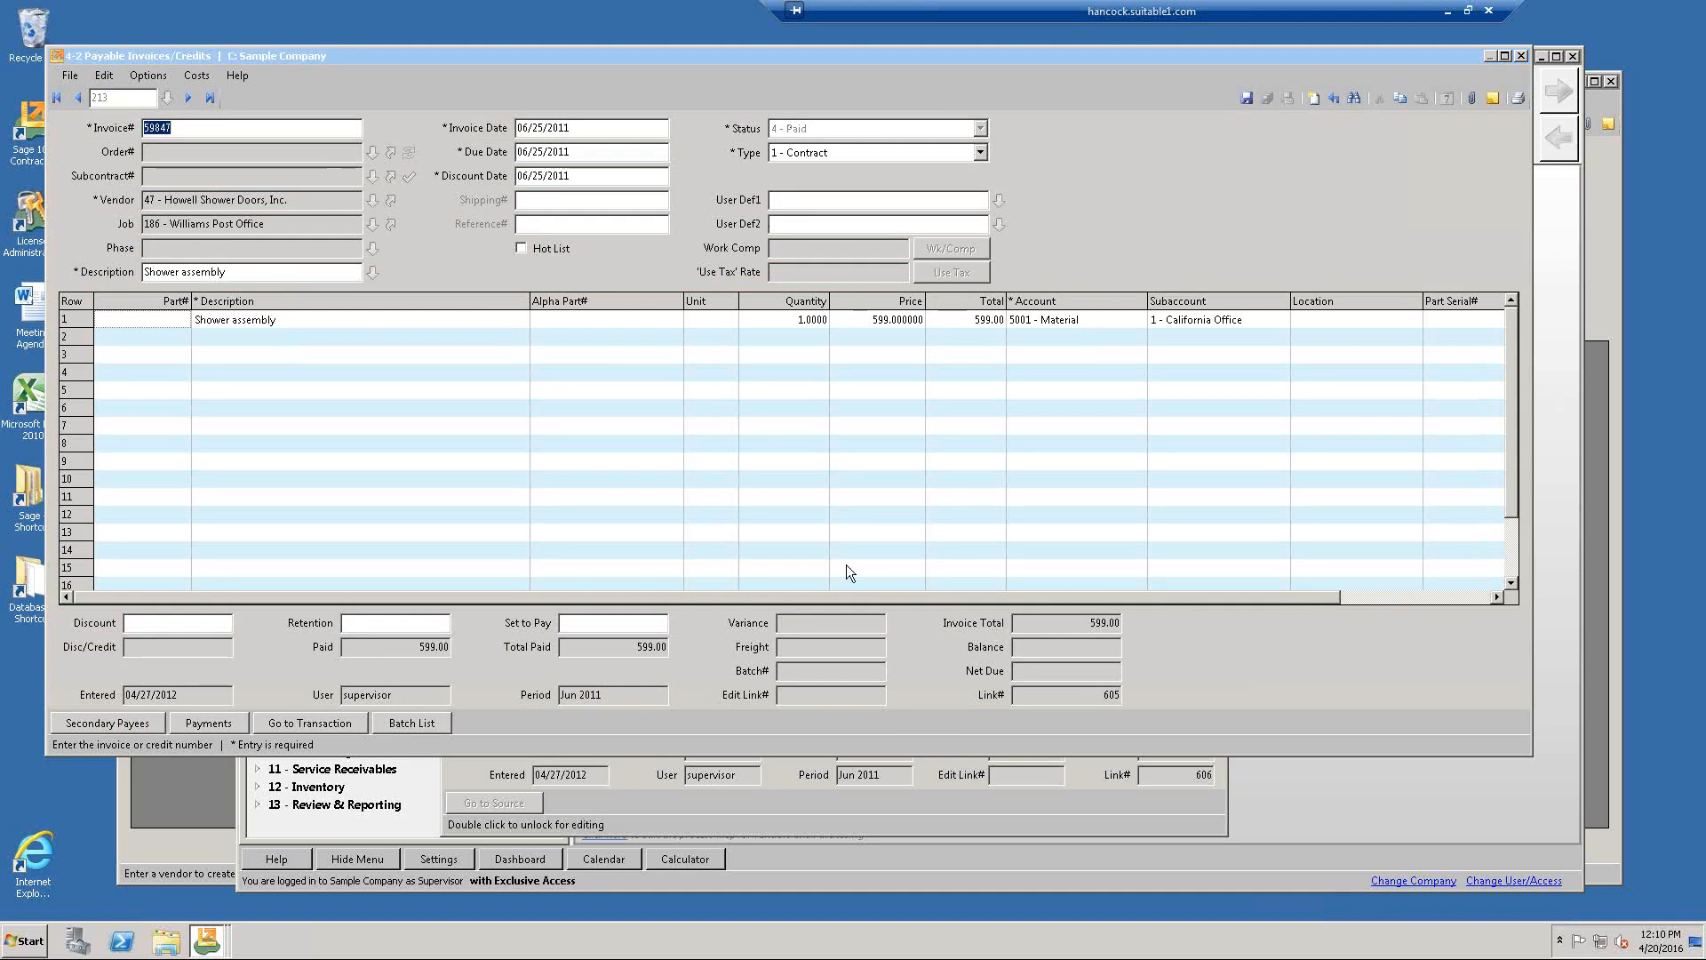
click(916, 322)
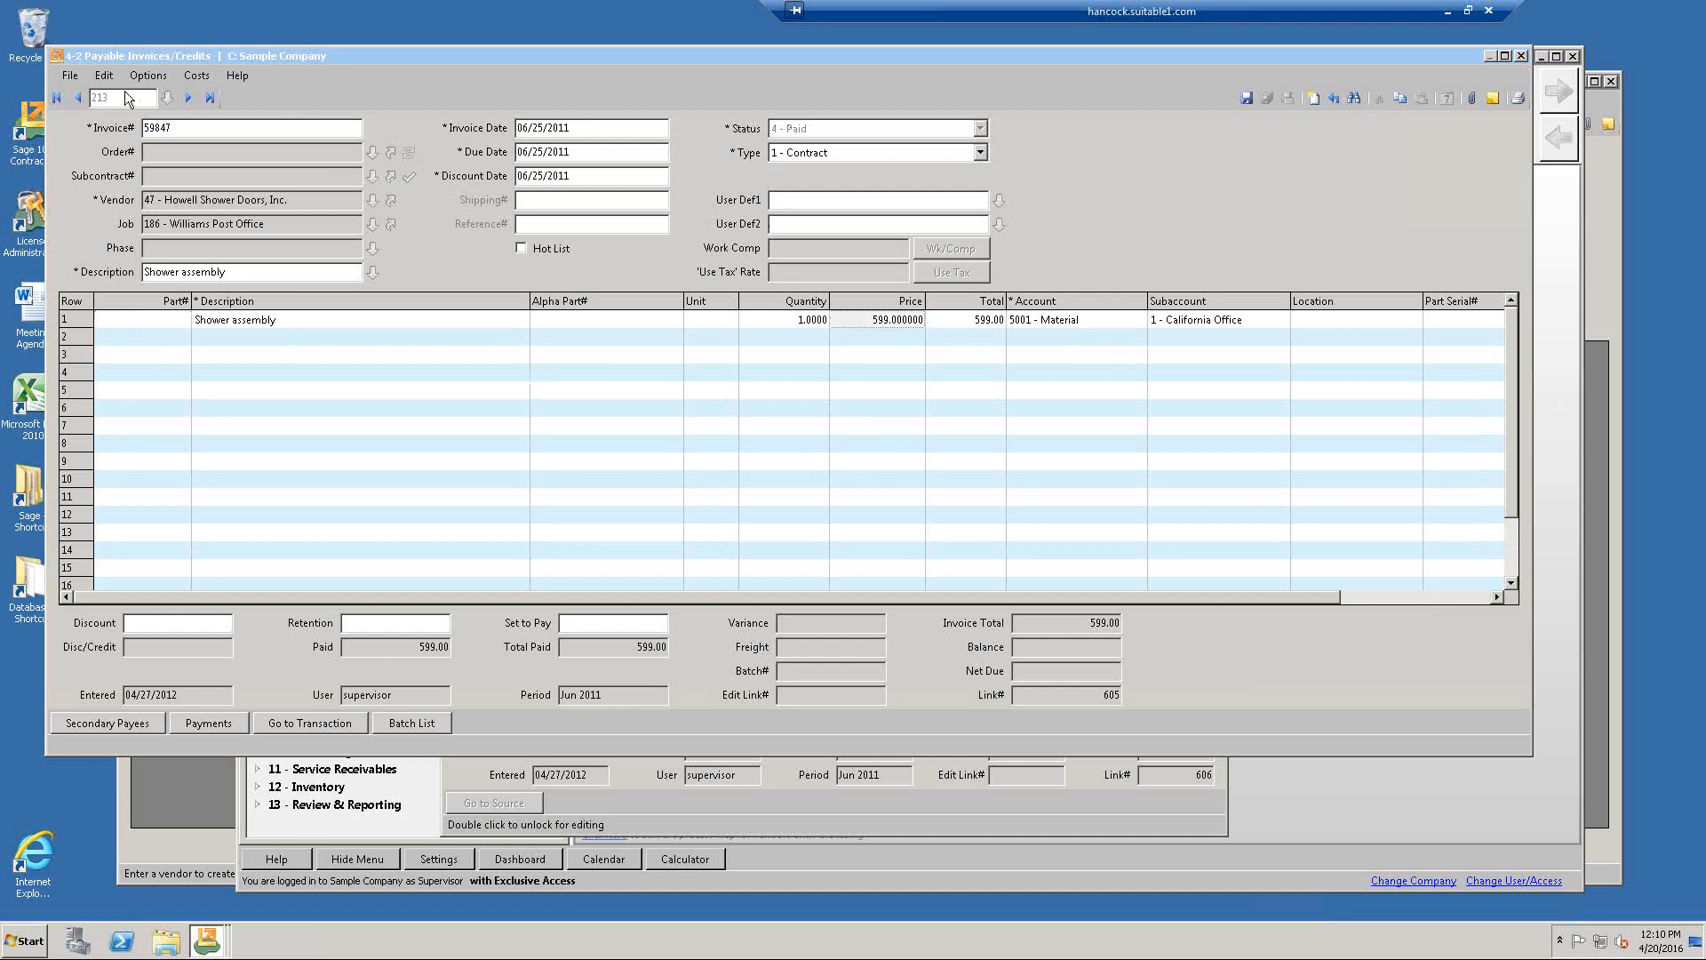
click(104, 77)
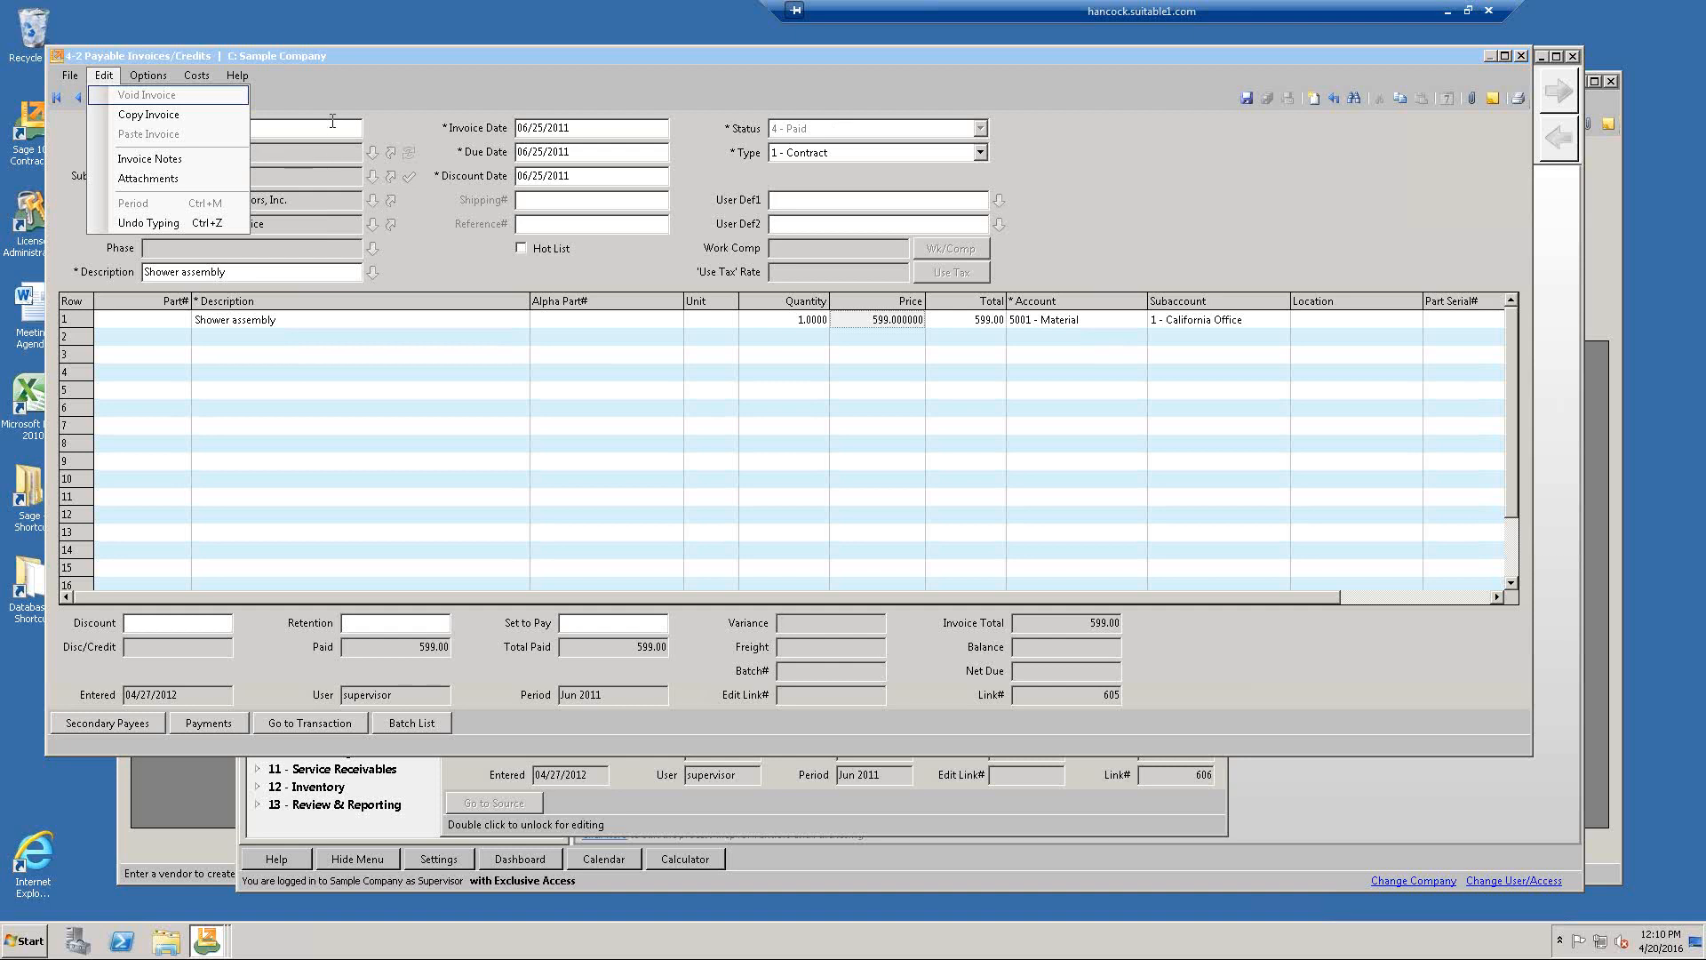
Void the credit card payment transaction behind the Shower assembly invoice and return to the vendor's paid invoices.
click(227, 732)
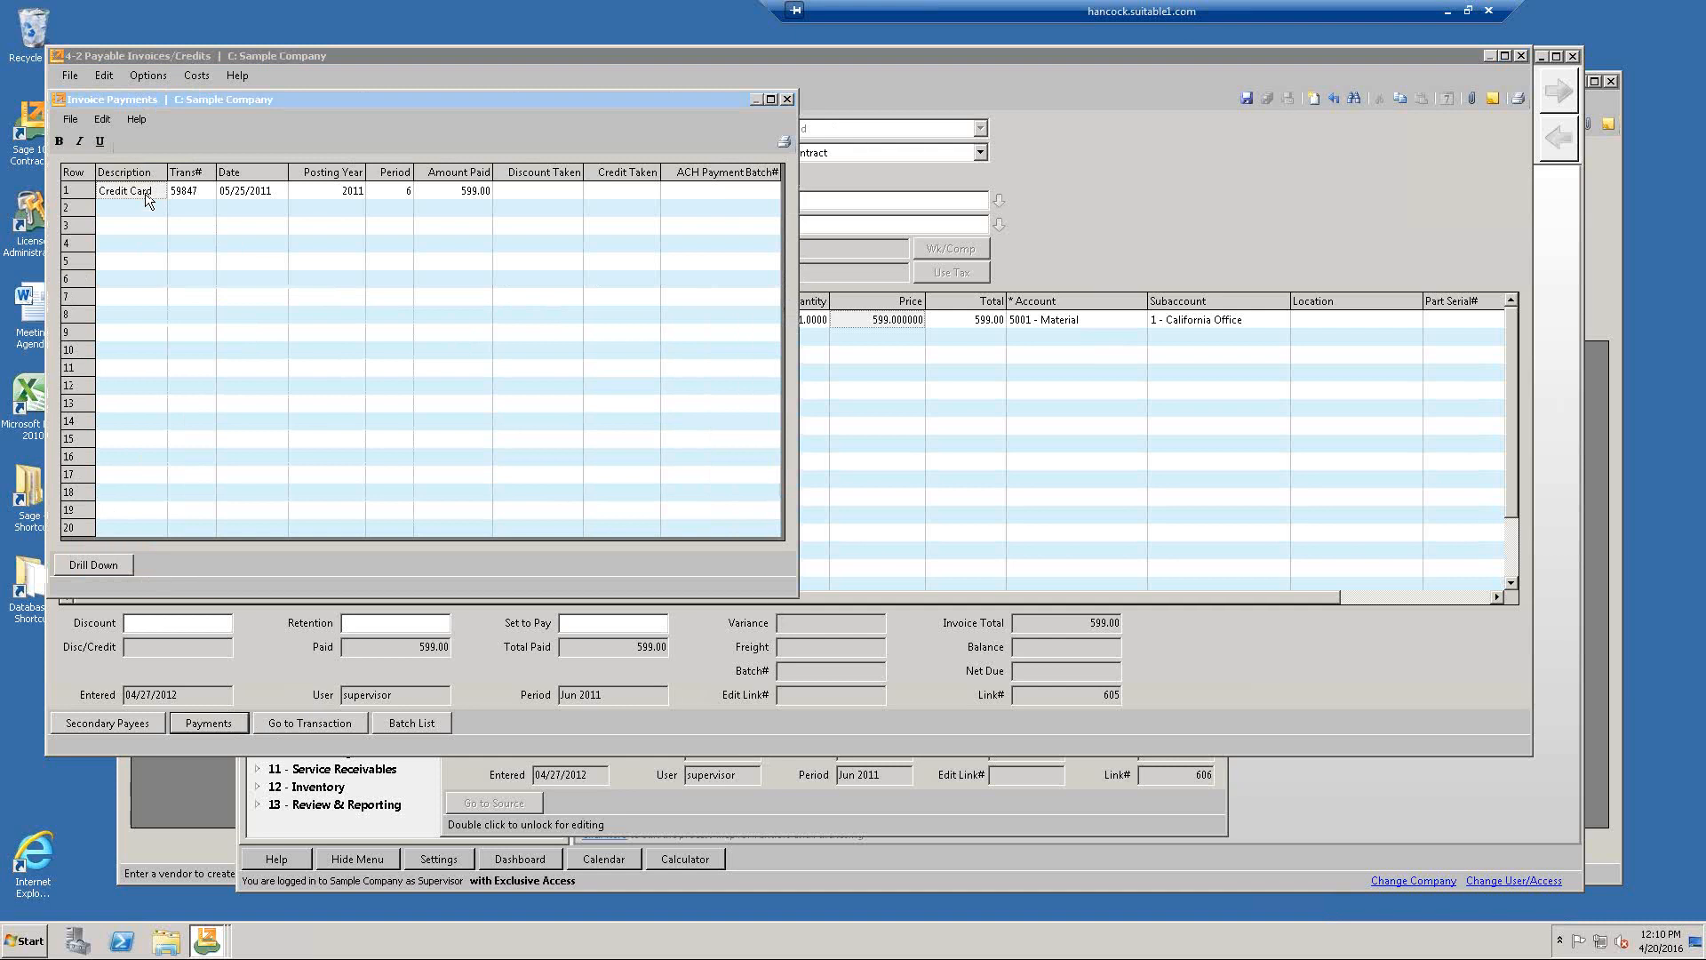
click(114, 561)
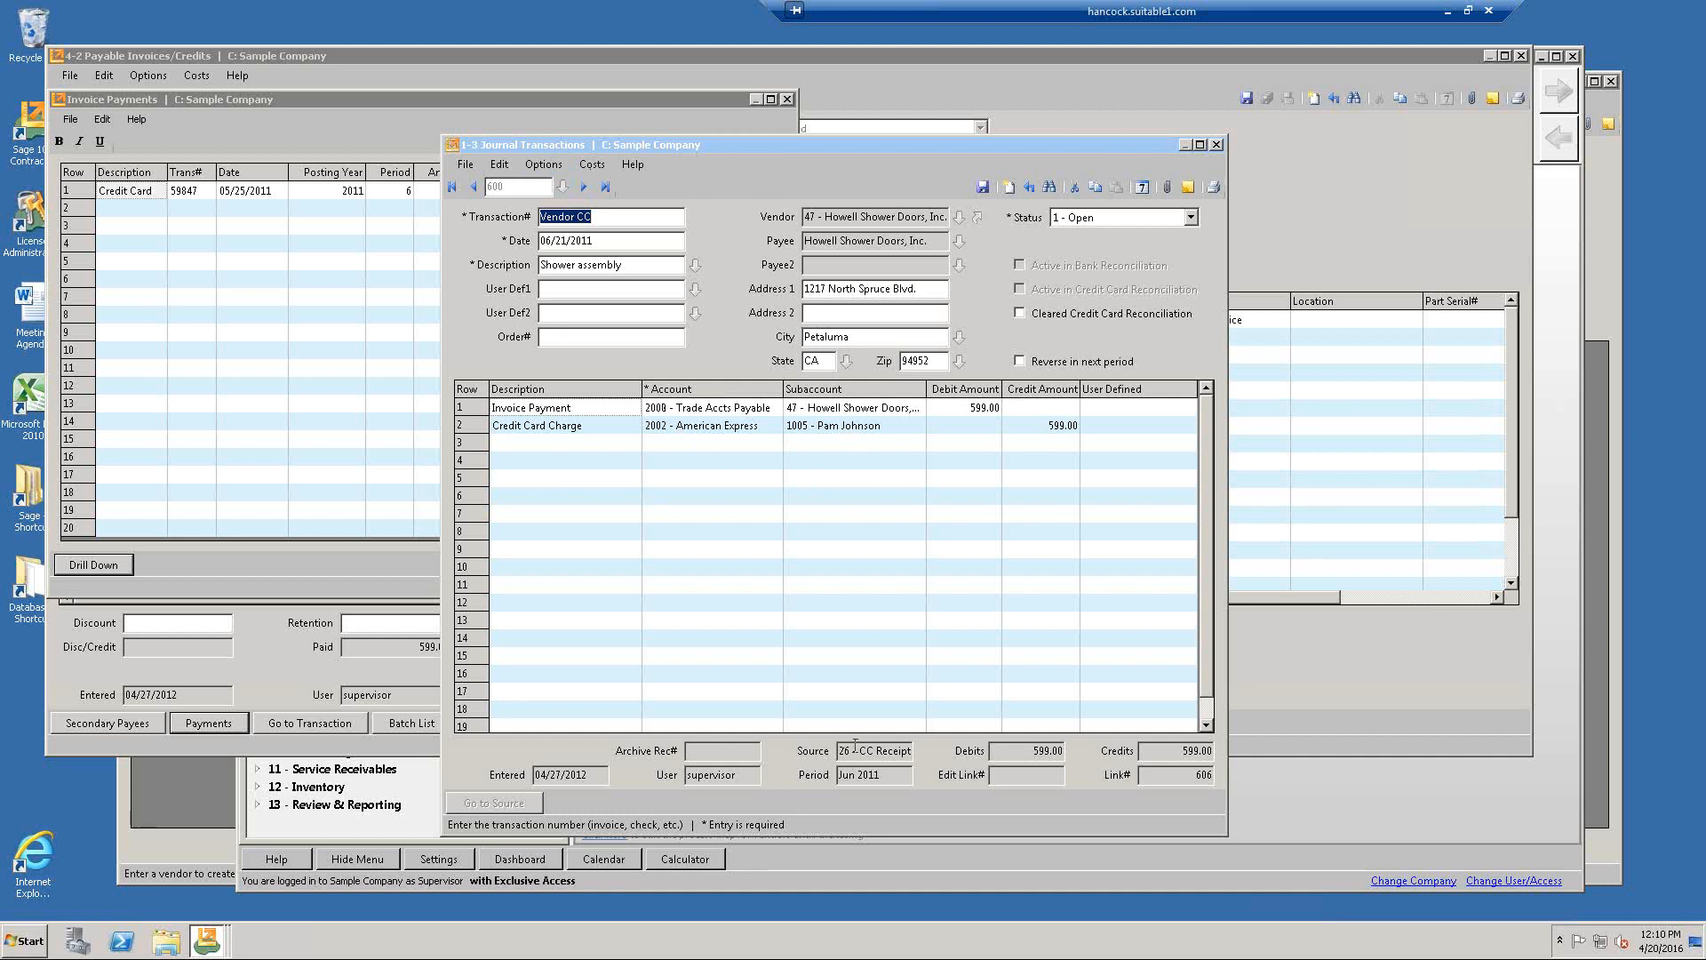
click(500, 165)
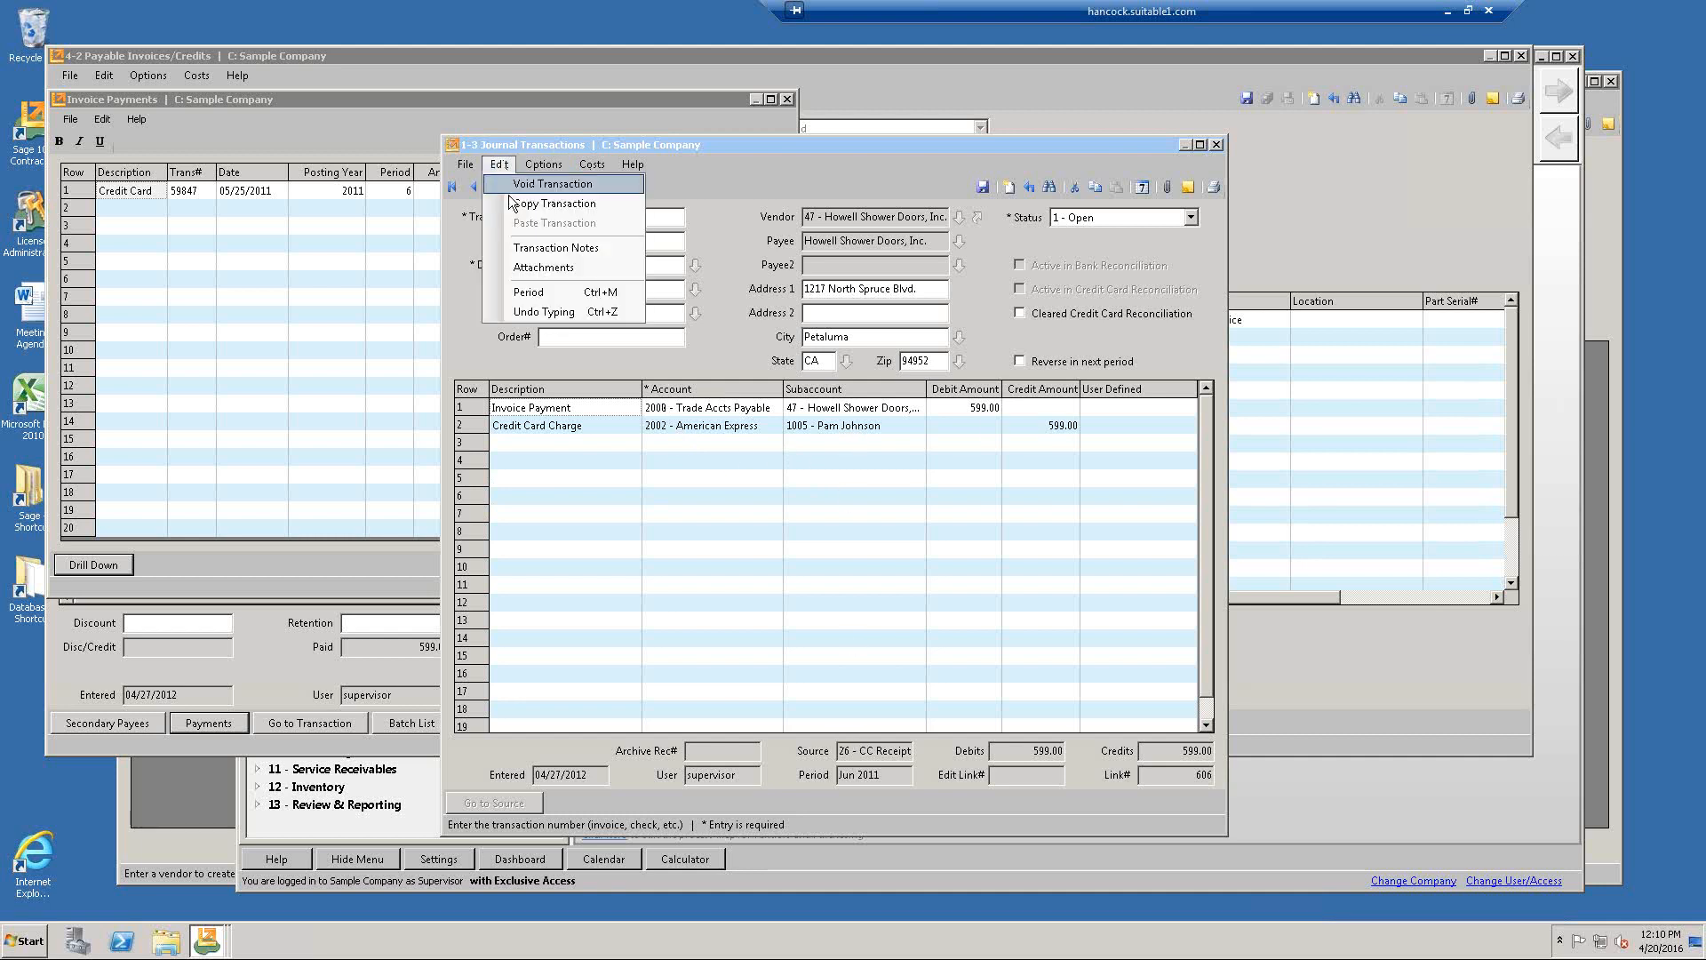
click(515, 184)
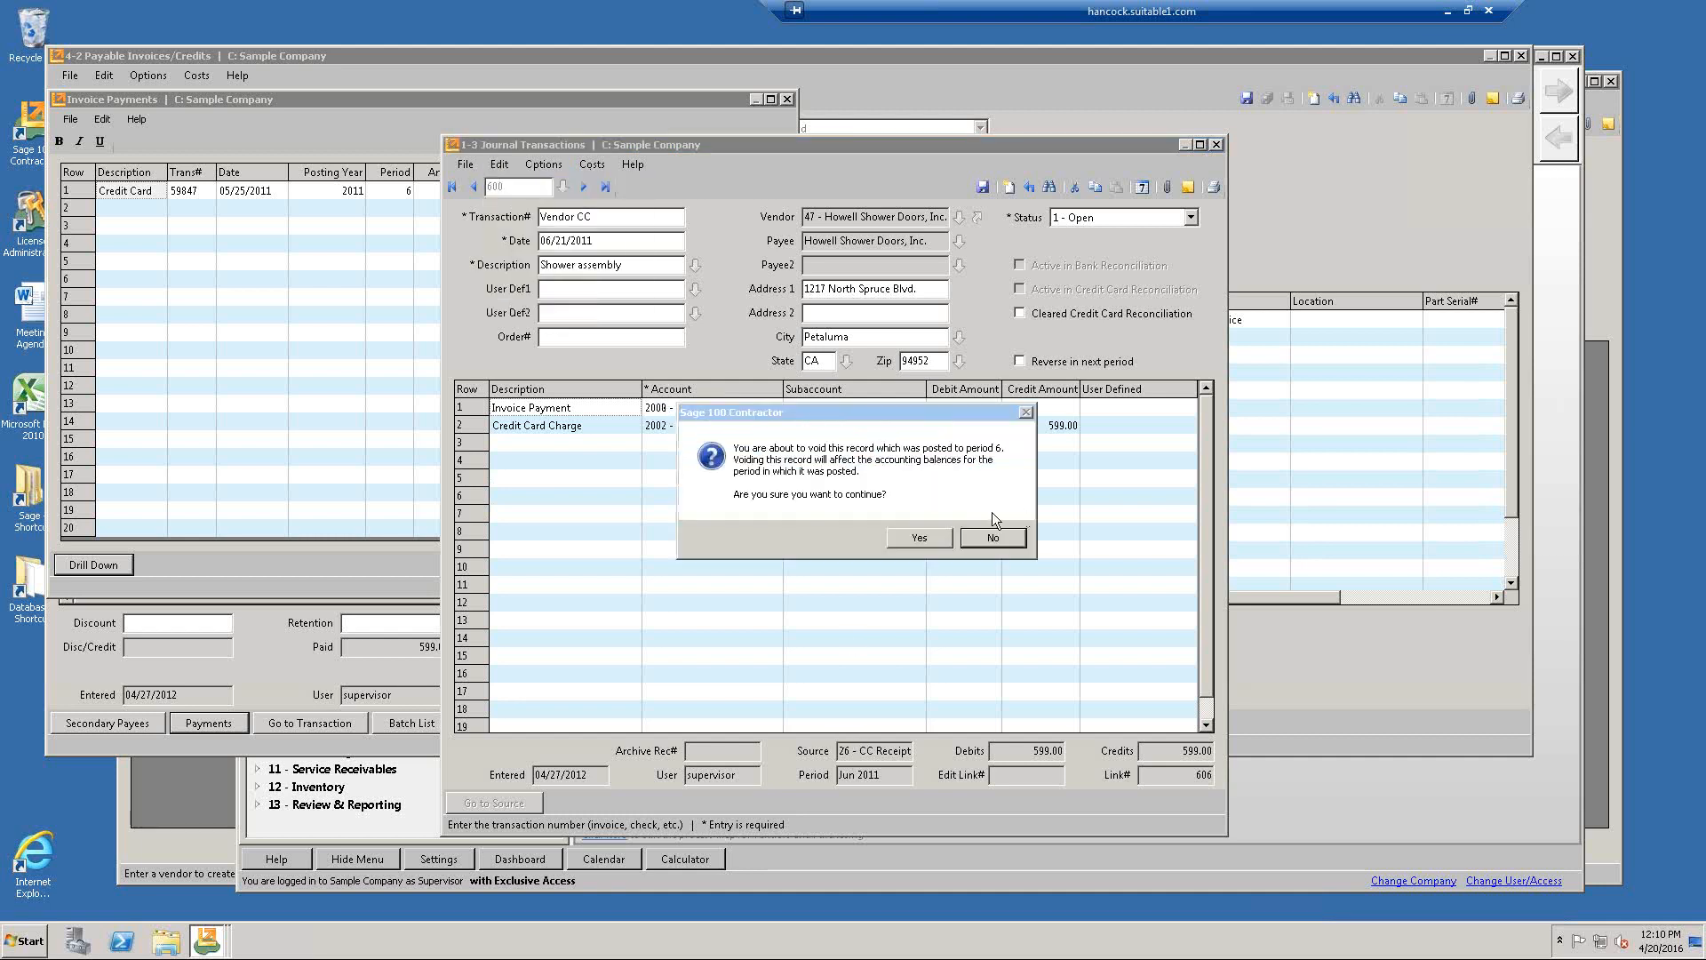
click(915, 539)
click(1216, 144)
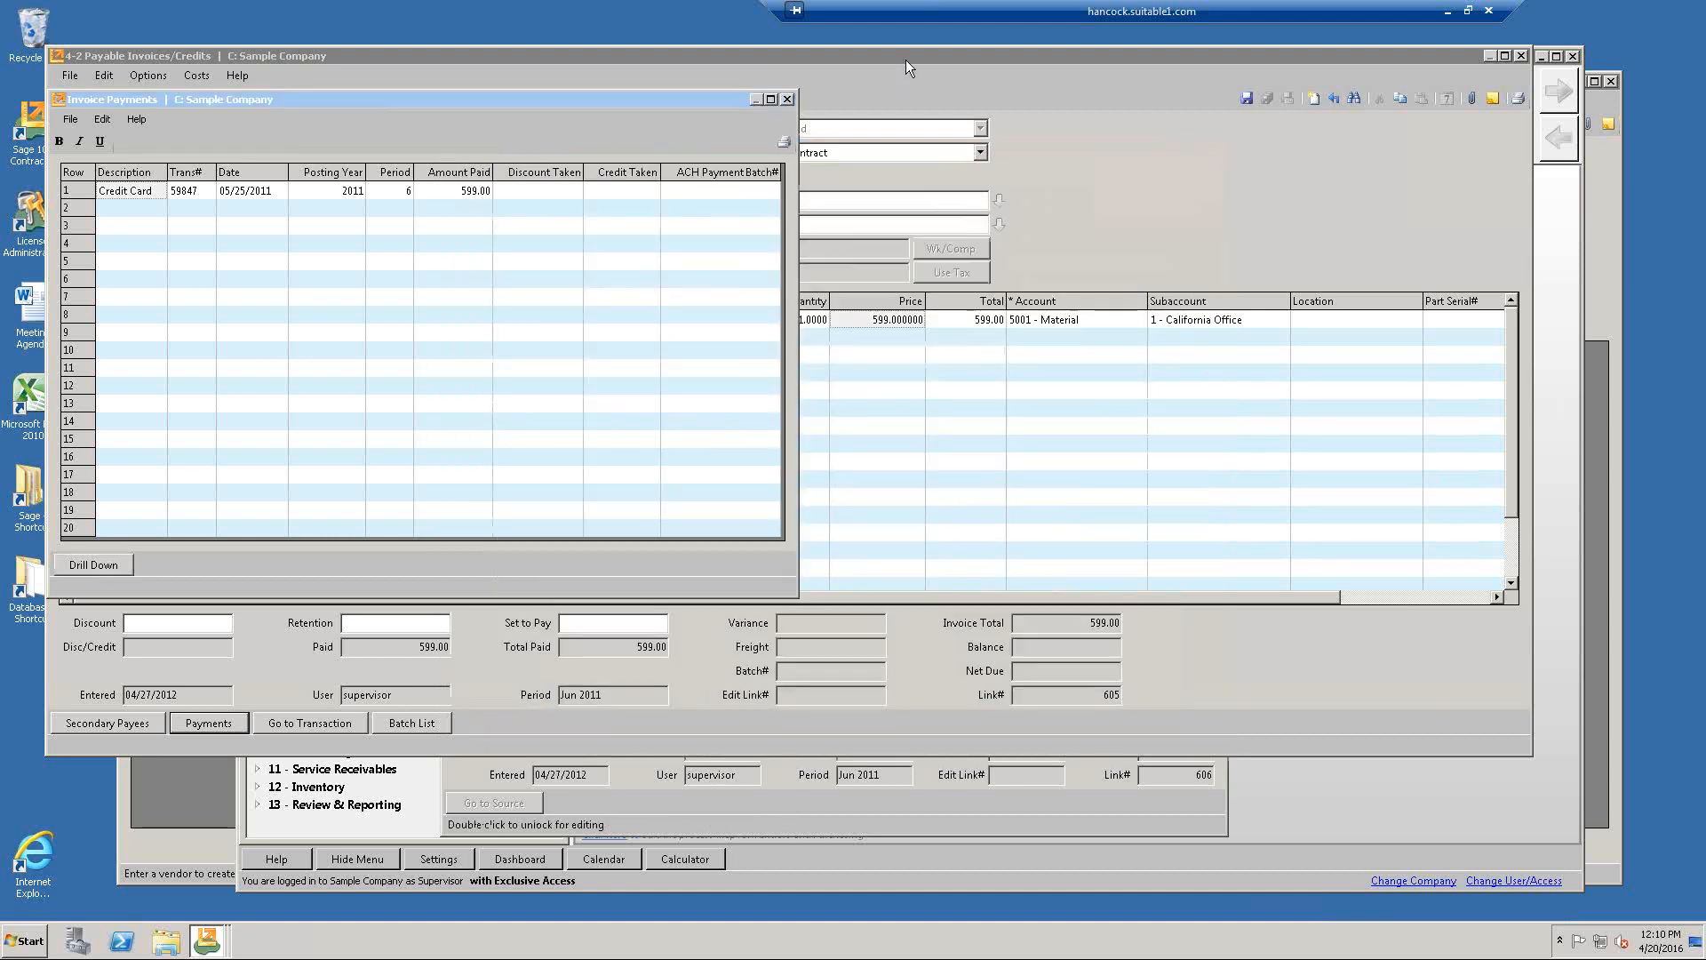
click(787, 99)
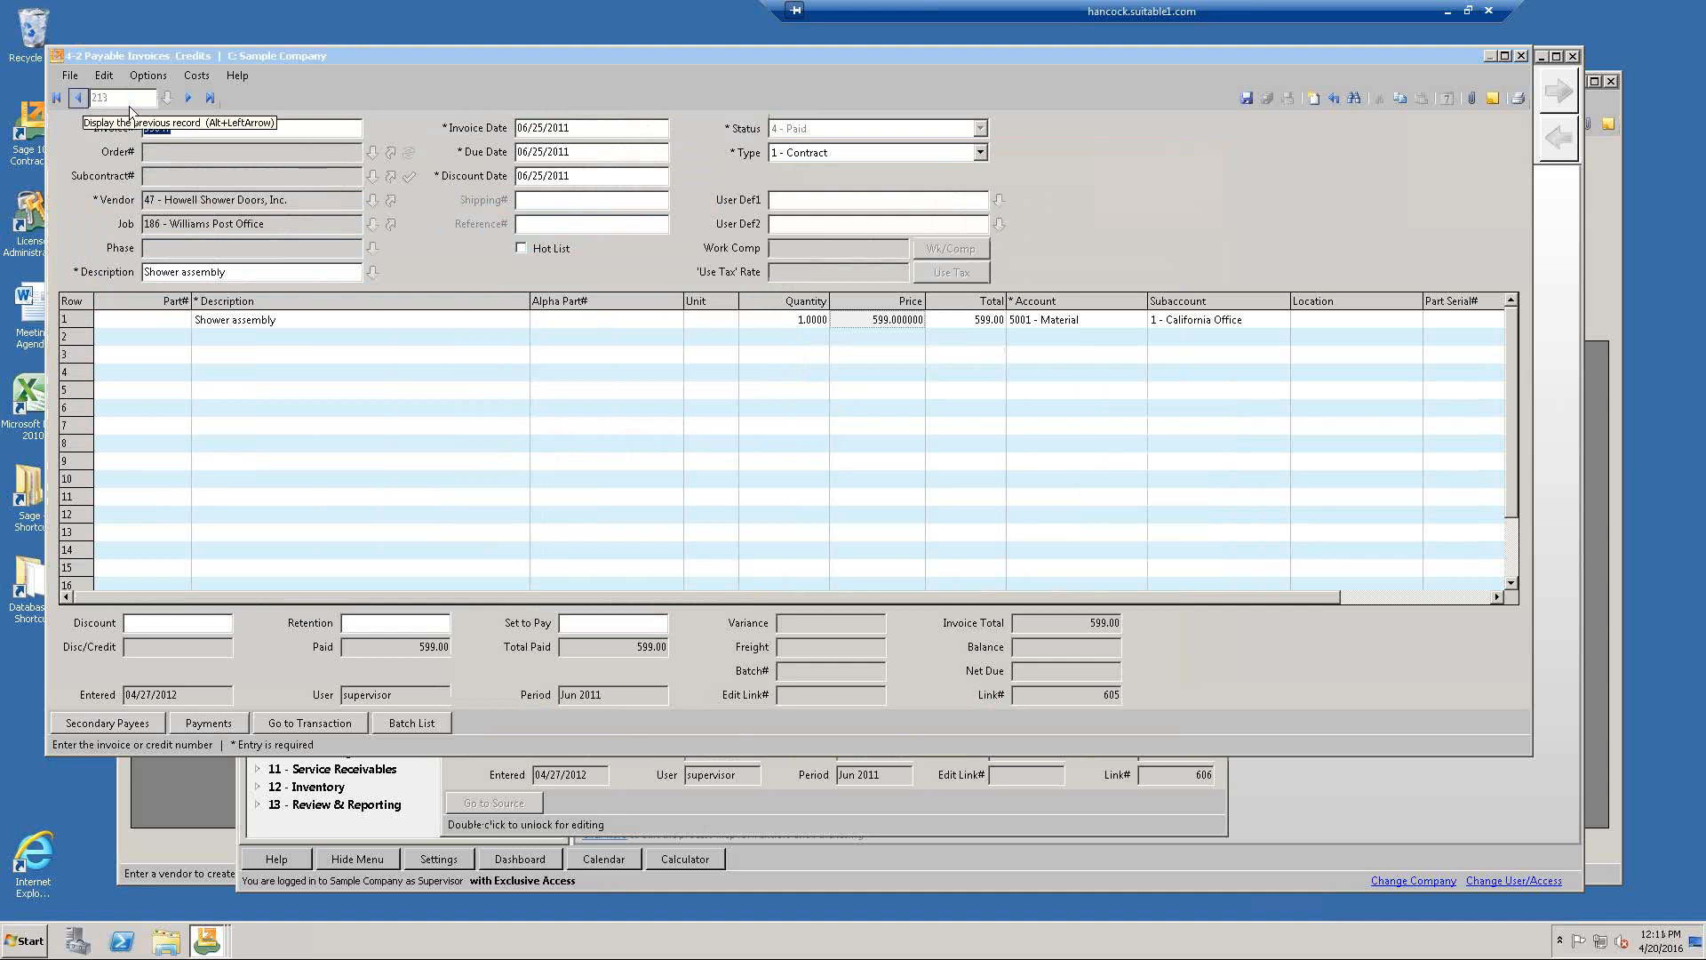
click(1520, 56)
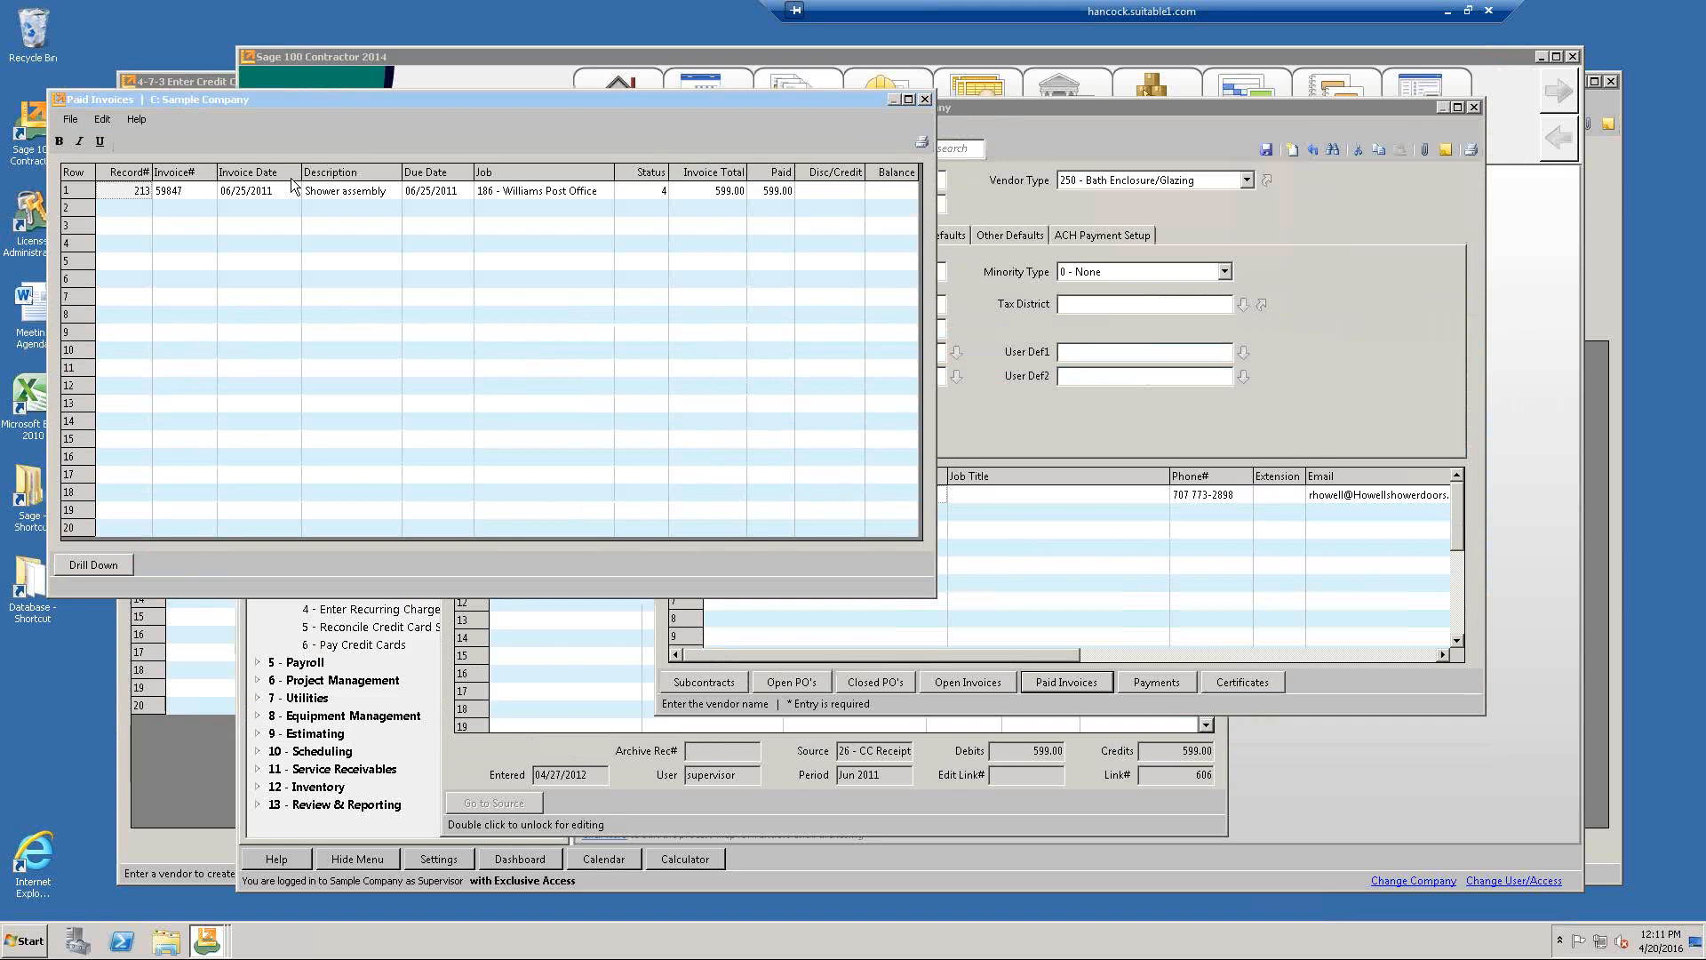
Reopen the Shower assembly invoice from the paid invoices, unlock it for editing and set the line price to 499.
click(94, 562)
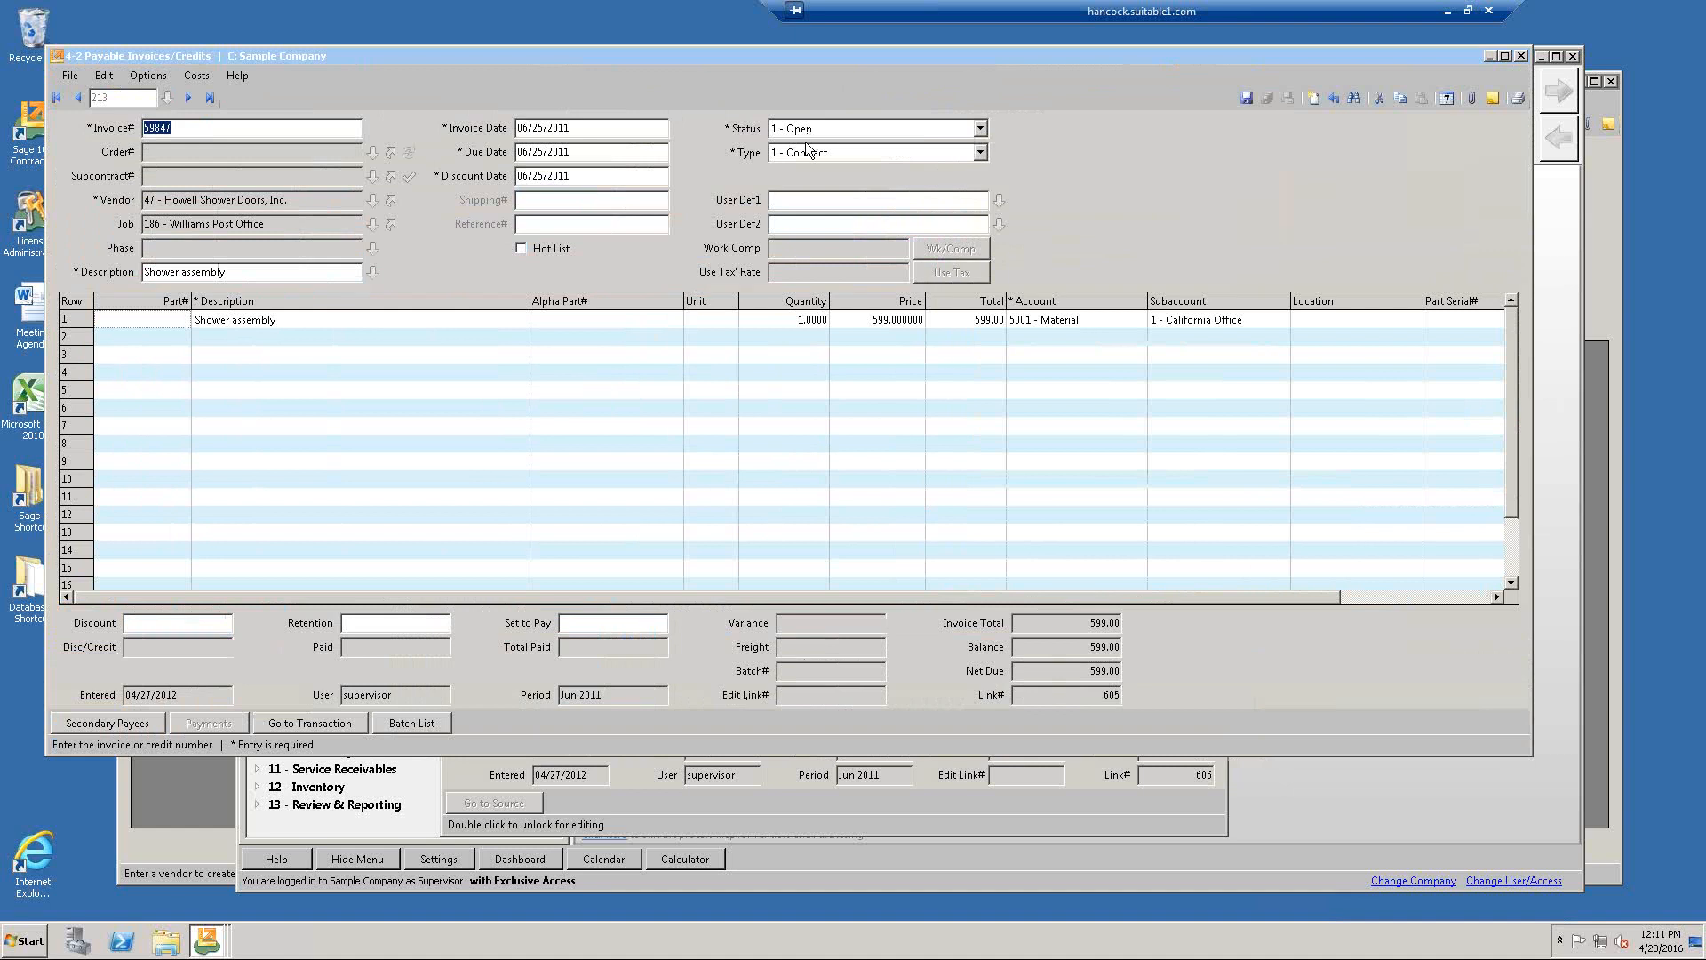
double_click(869, 320)
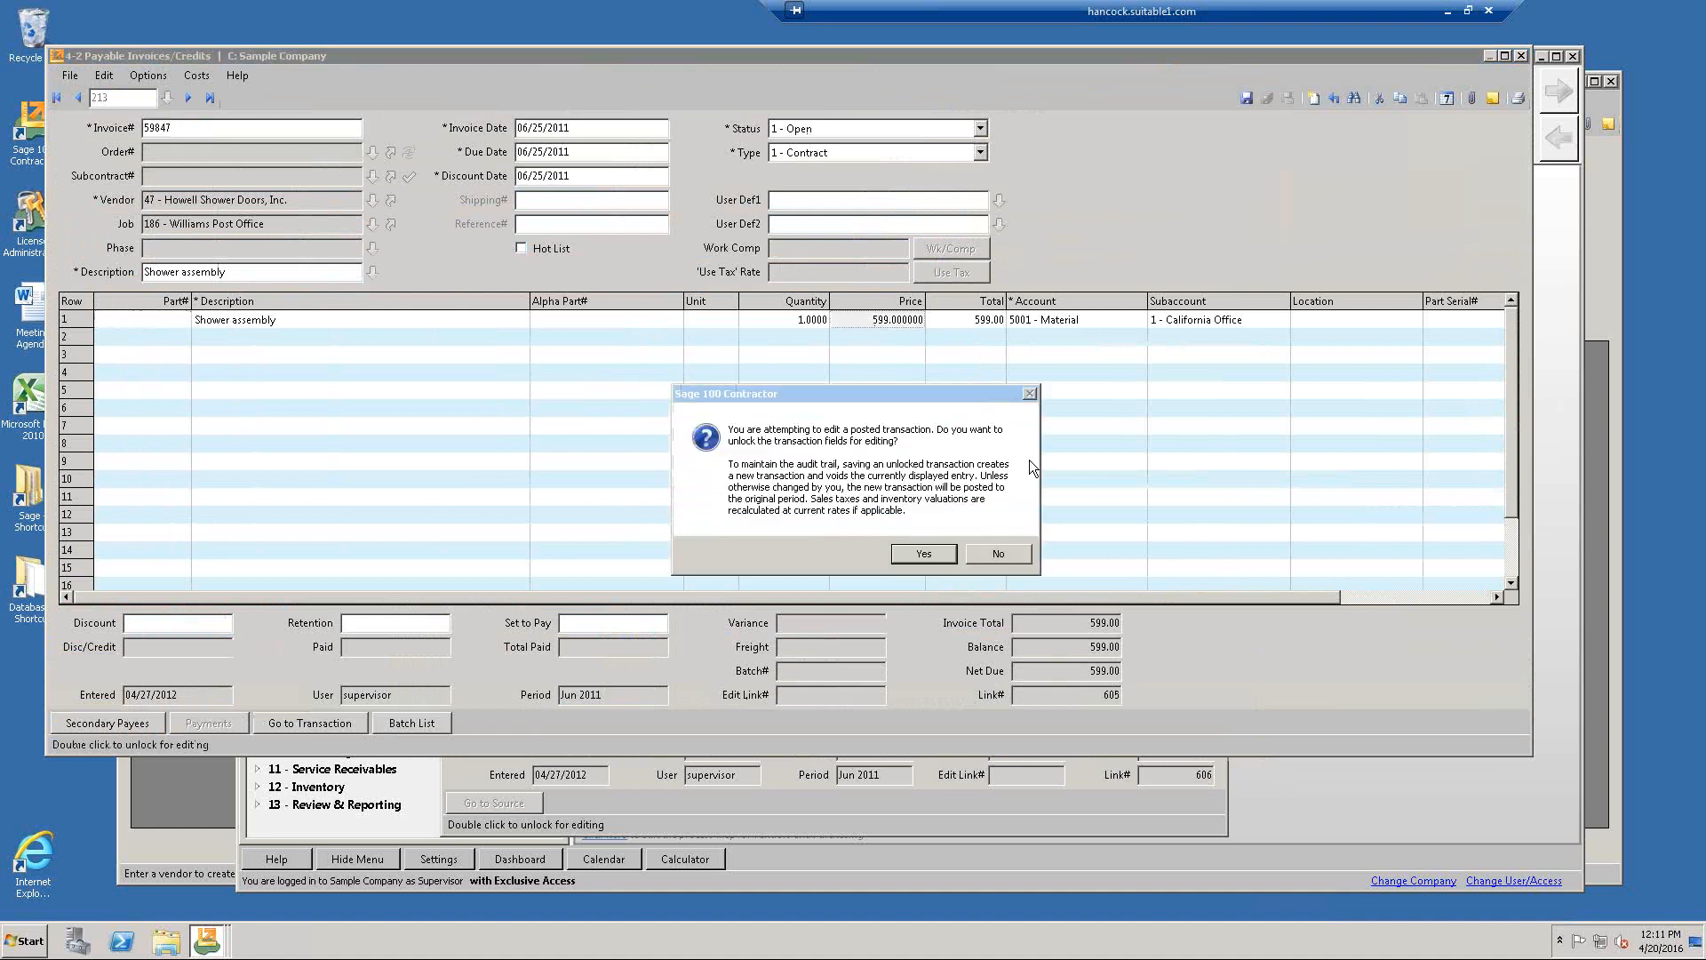
click(918, 551)
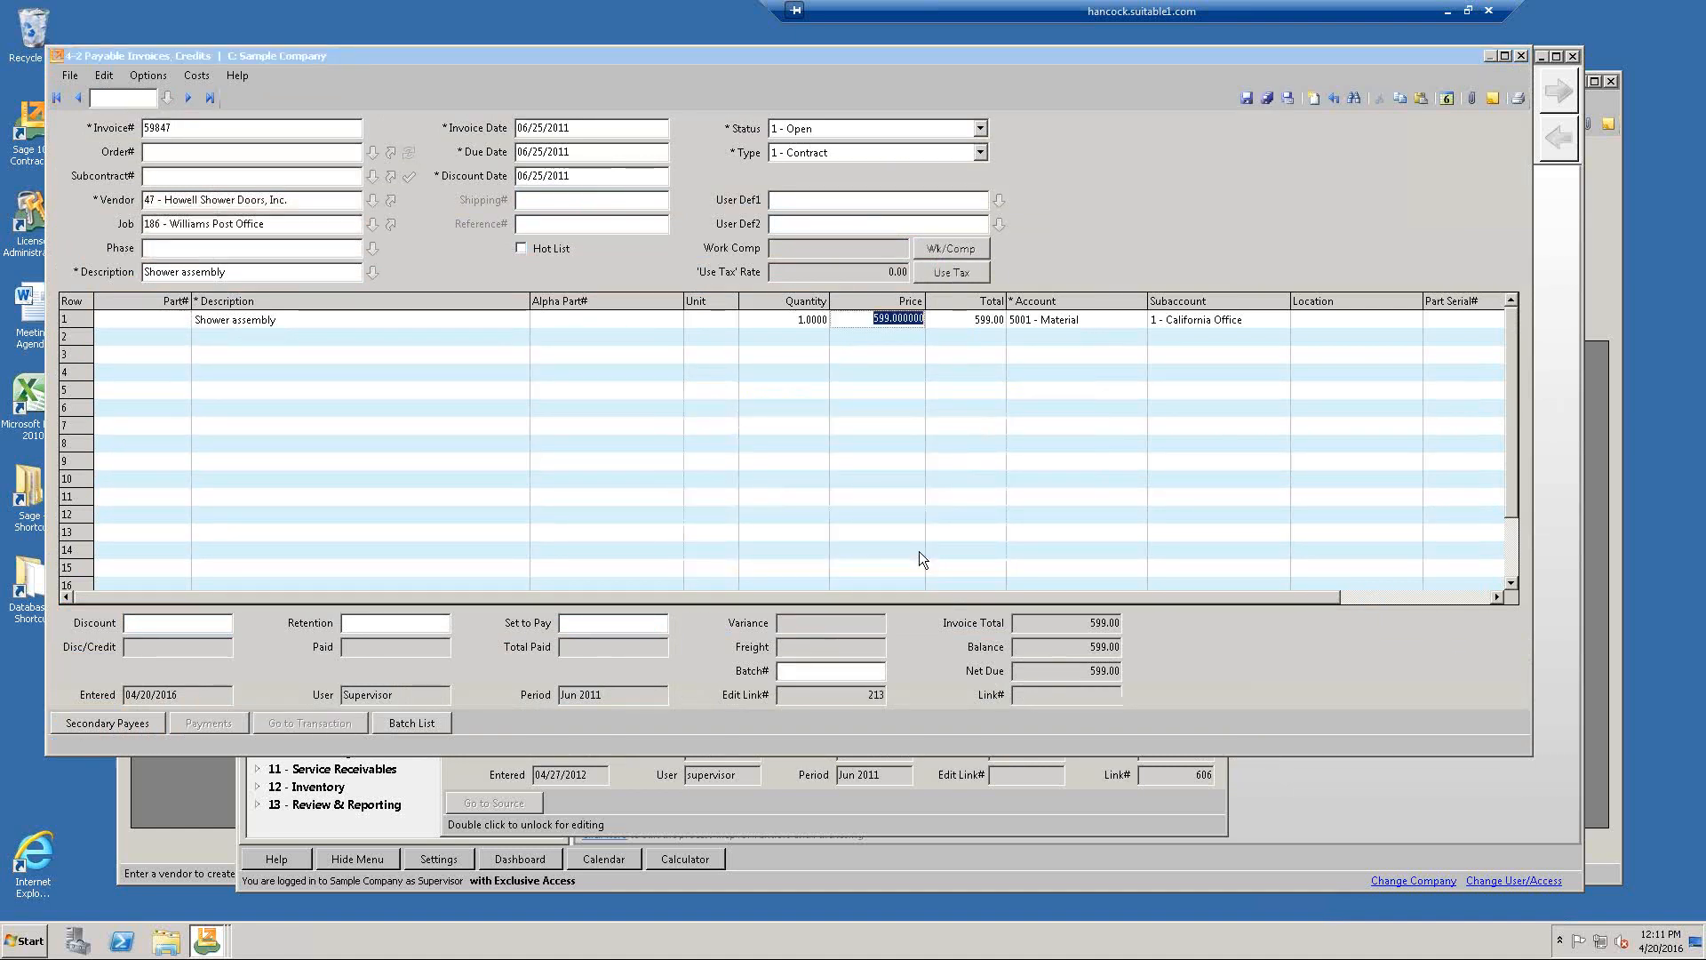
text(499)
key(Tab)
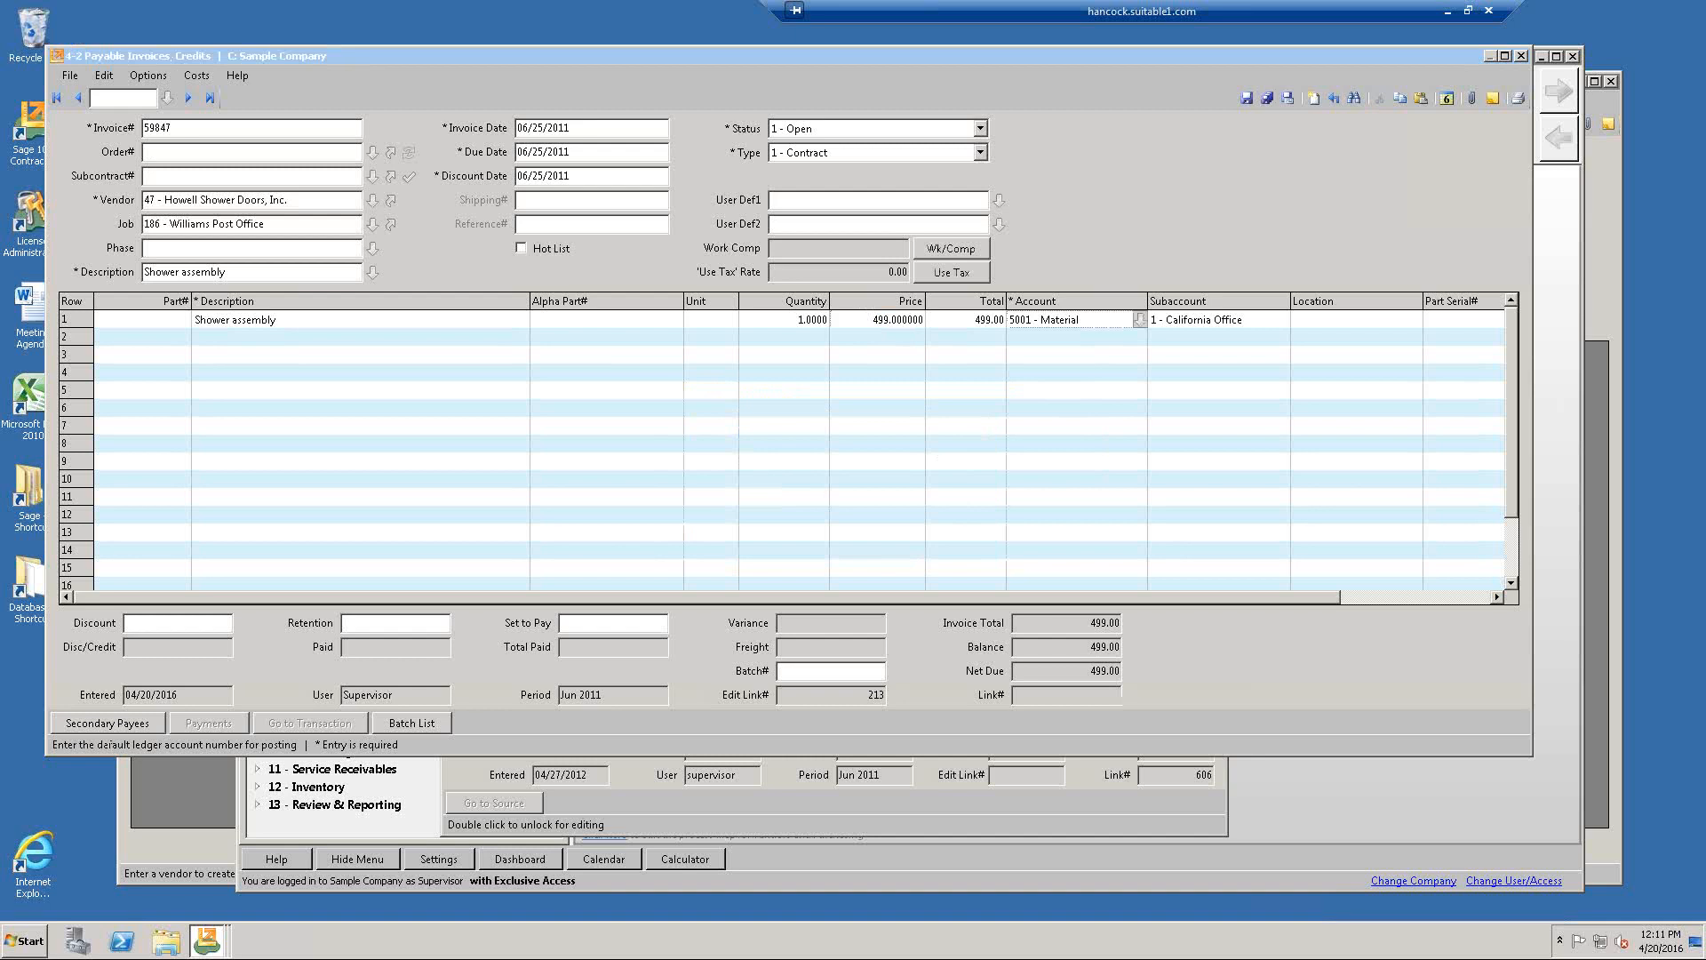
click(894, 322)
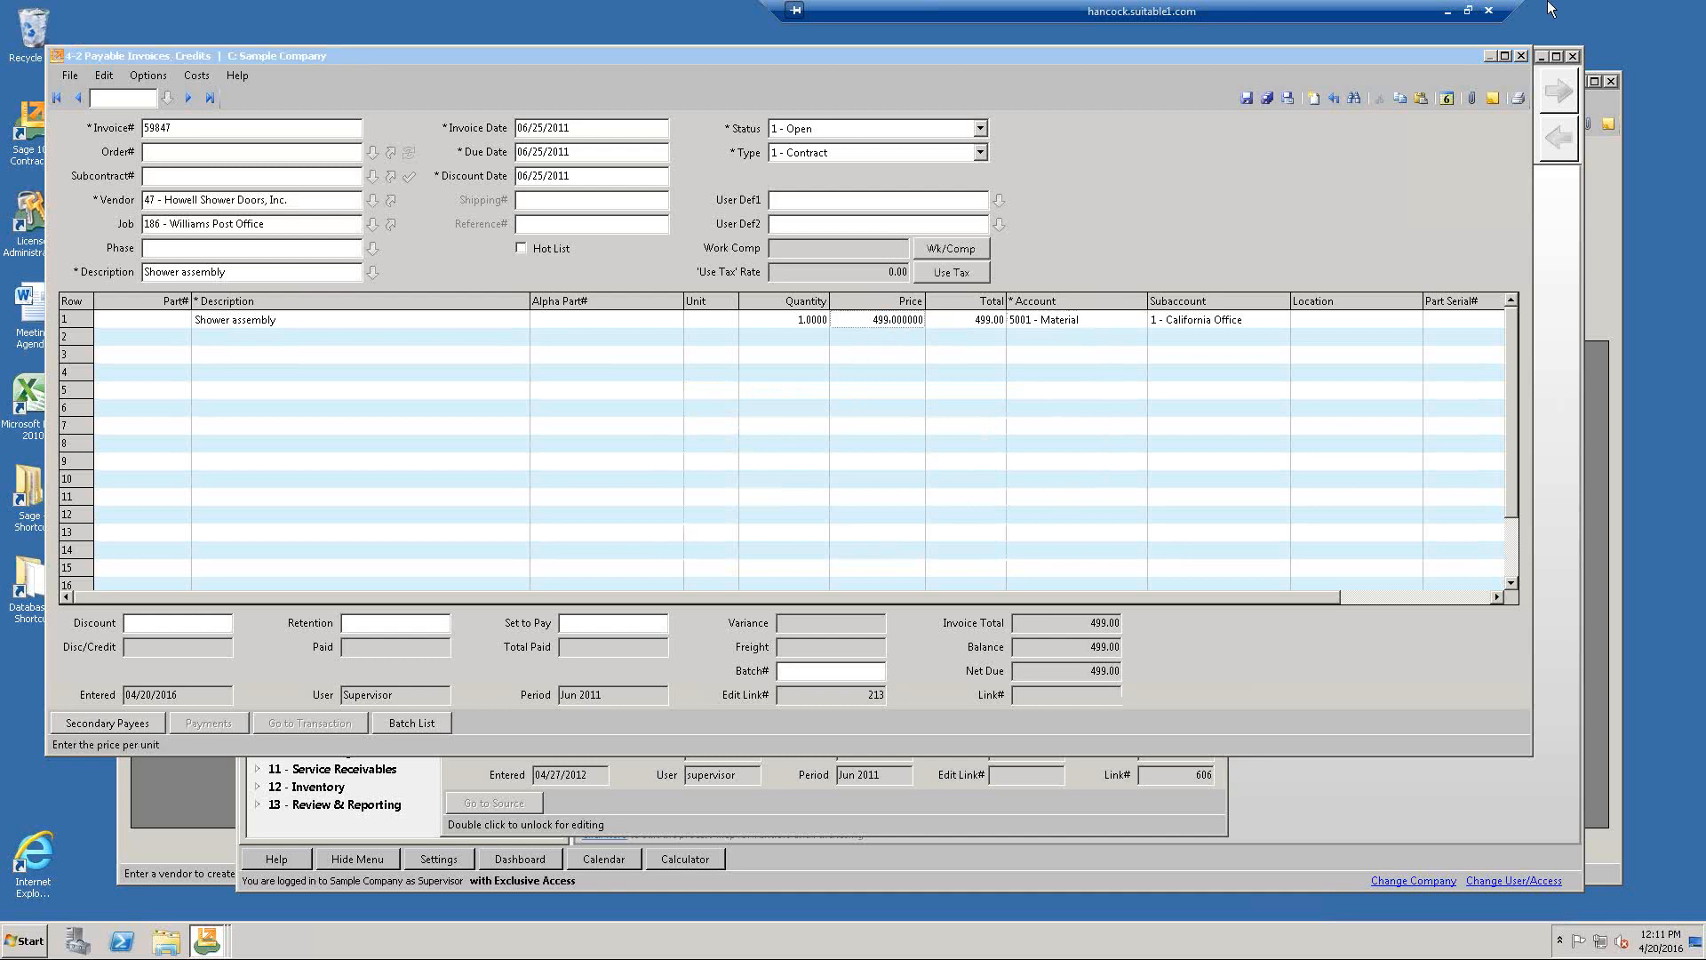
Save the invoice and set the Shower assembly job cost amount to 499 to match the ledger.
click(1247, 98)
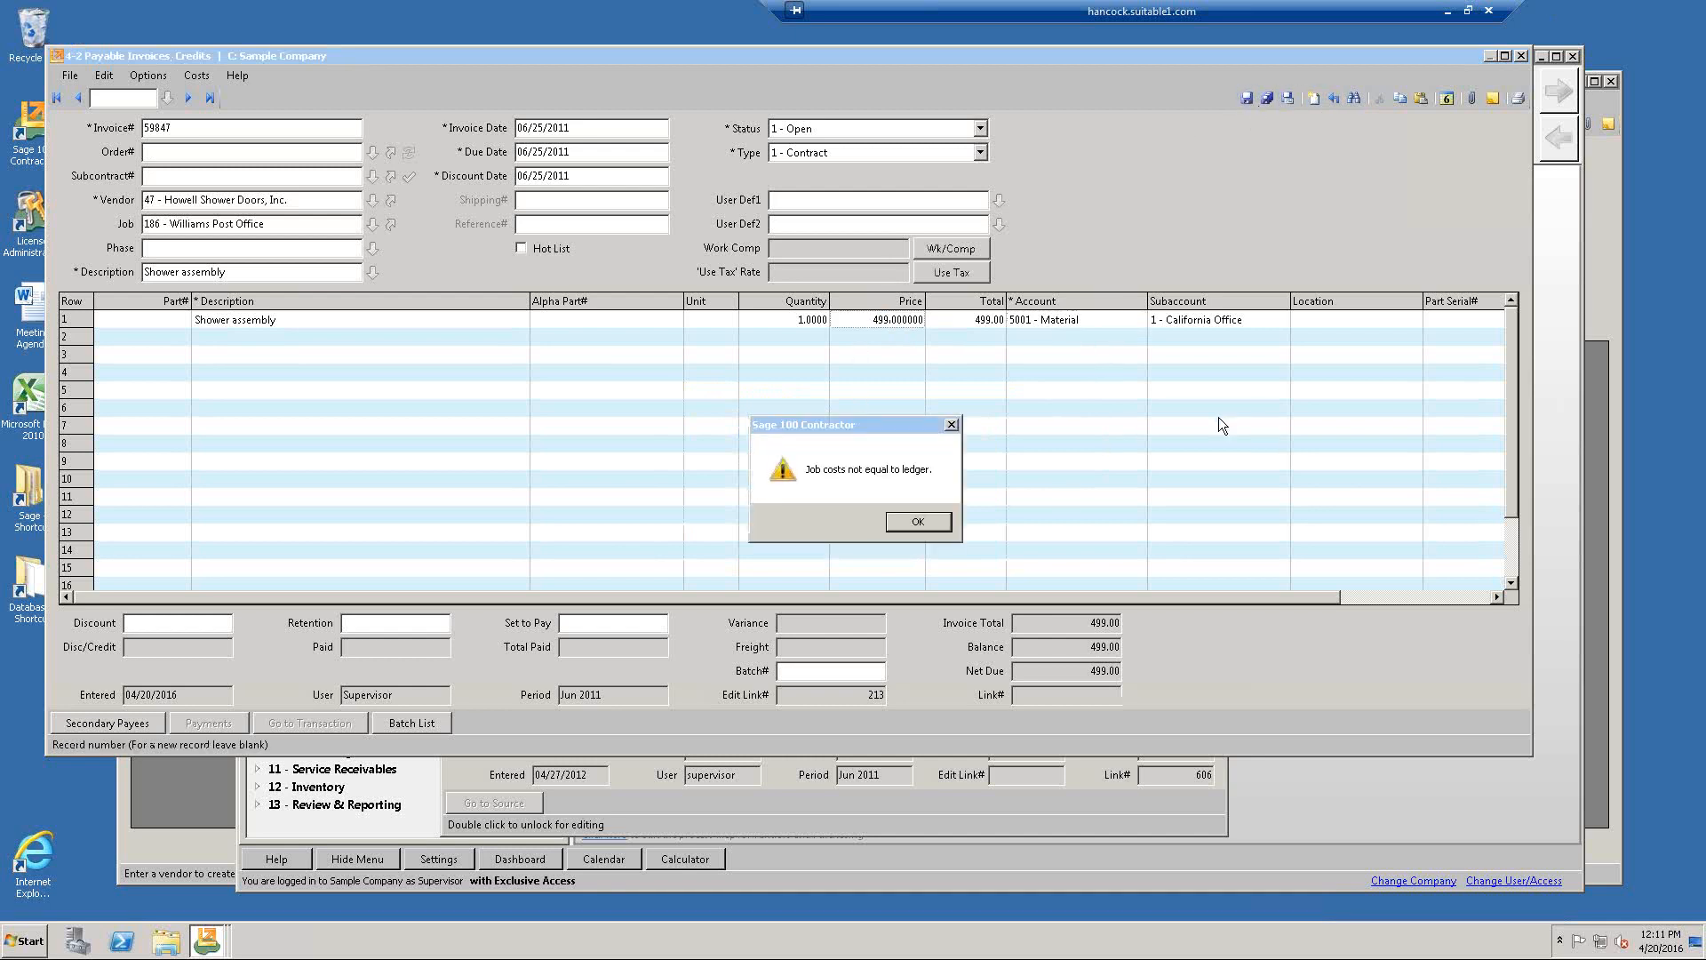
click(924, 524)
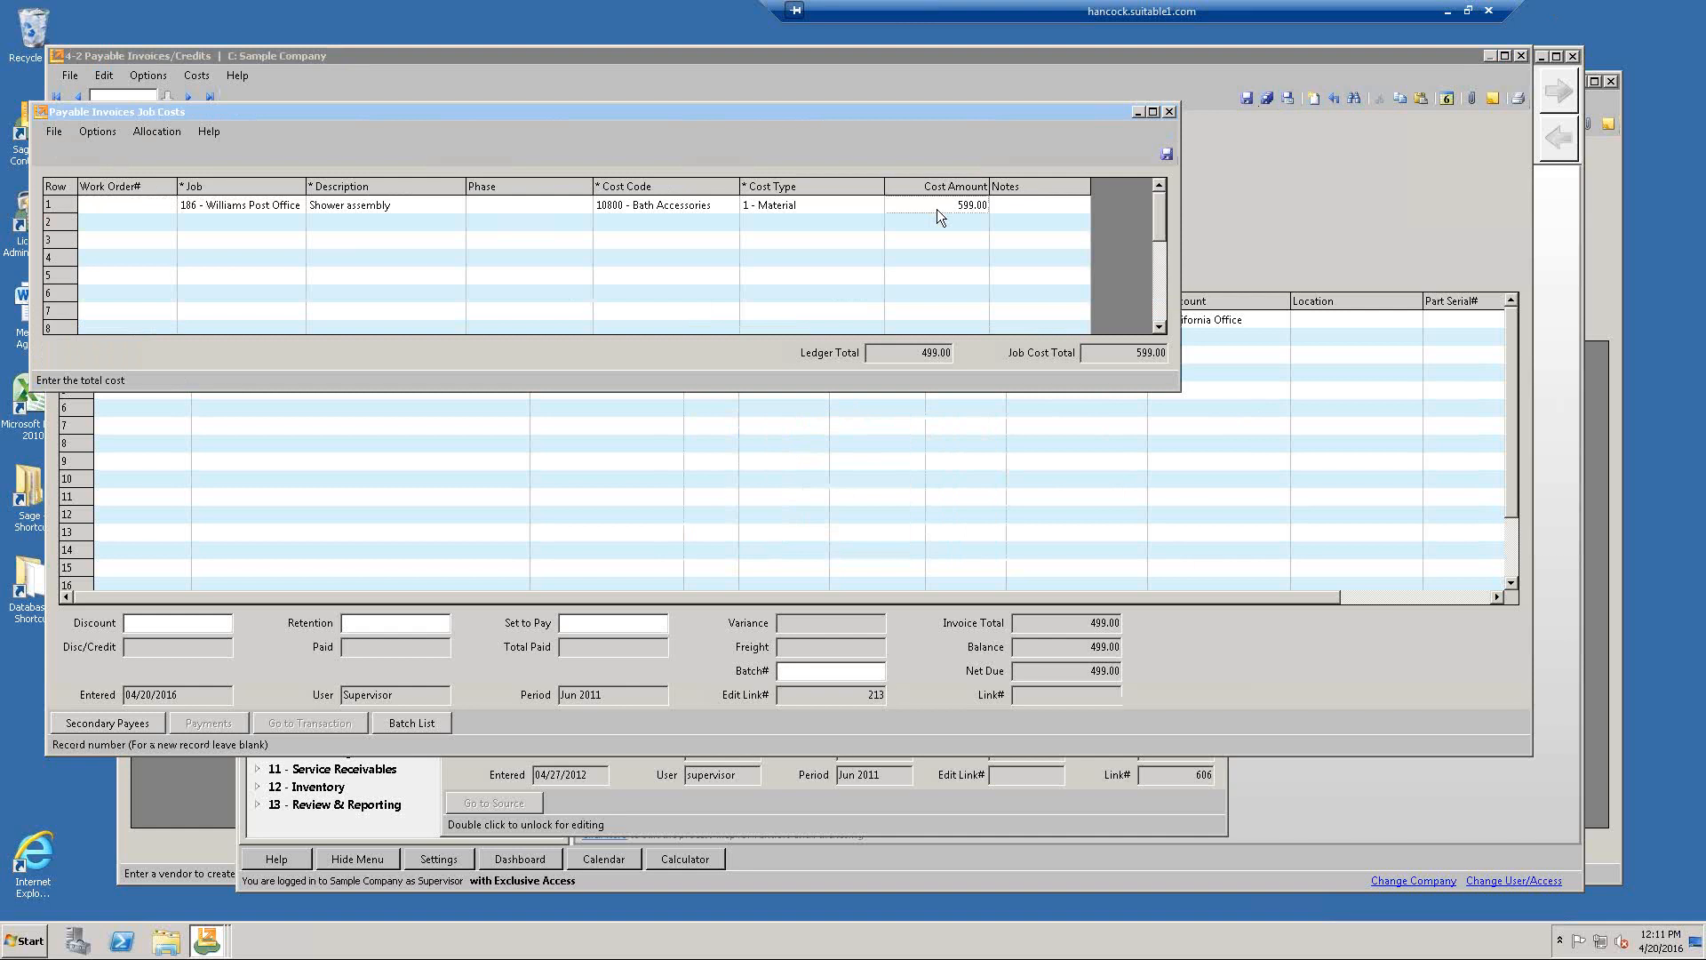
click(937, 210)
text(499)
key(Tab)
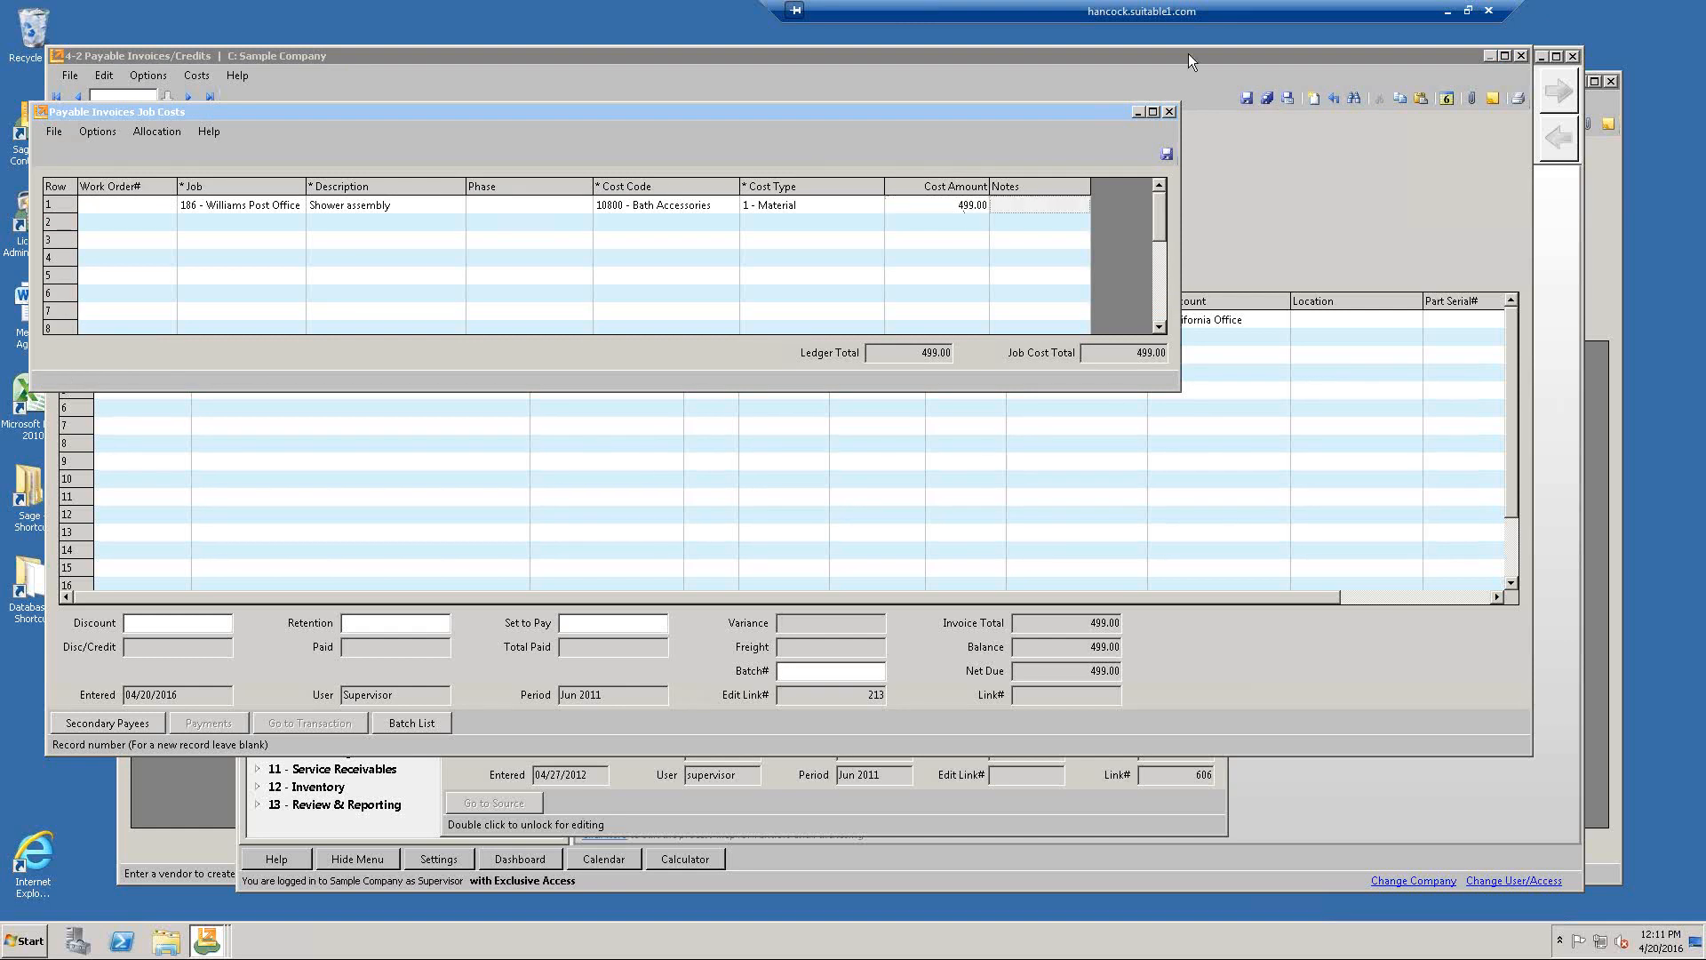
click(1167, 154)
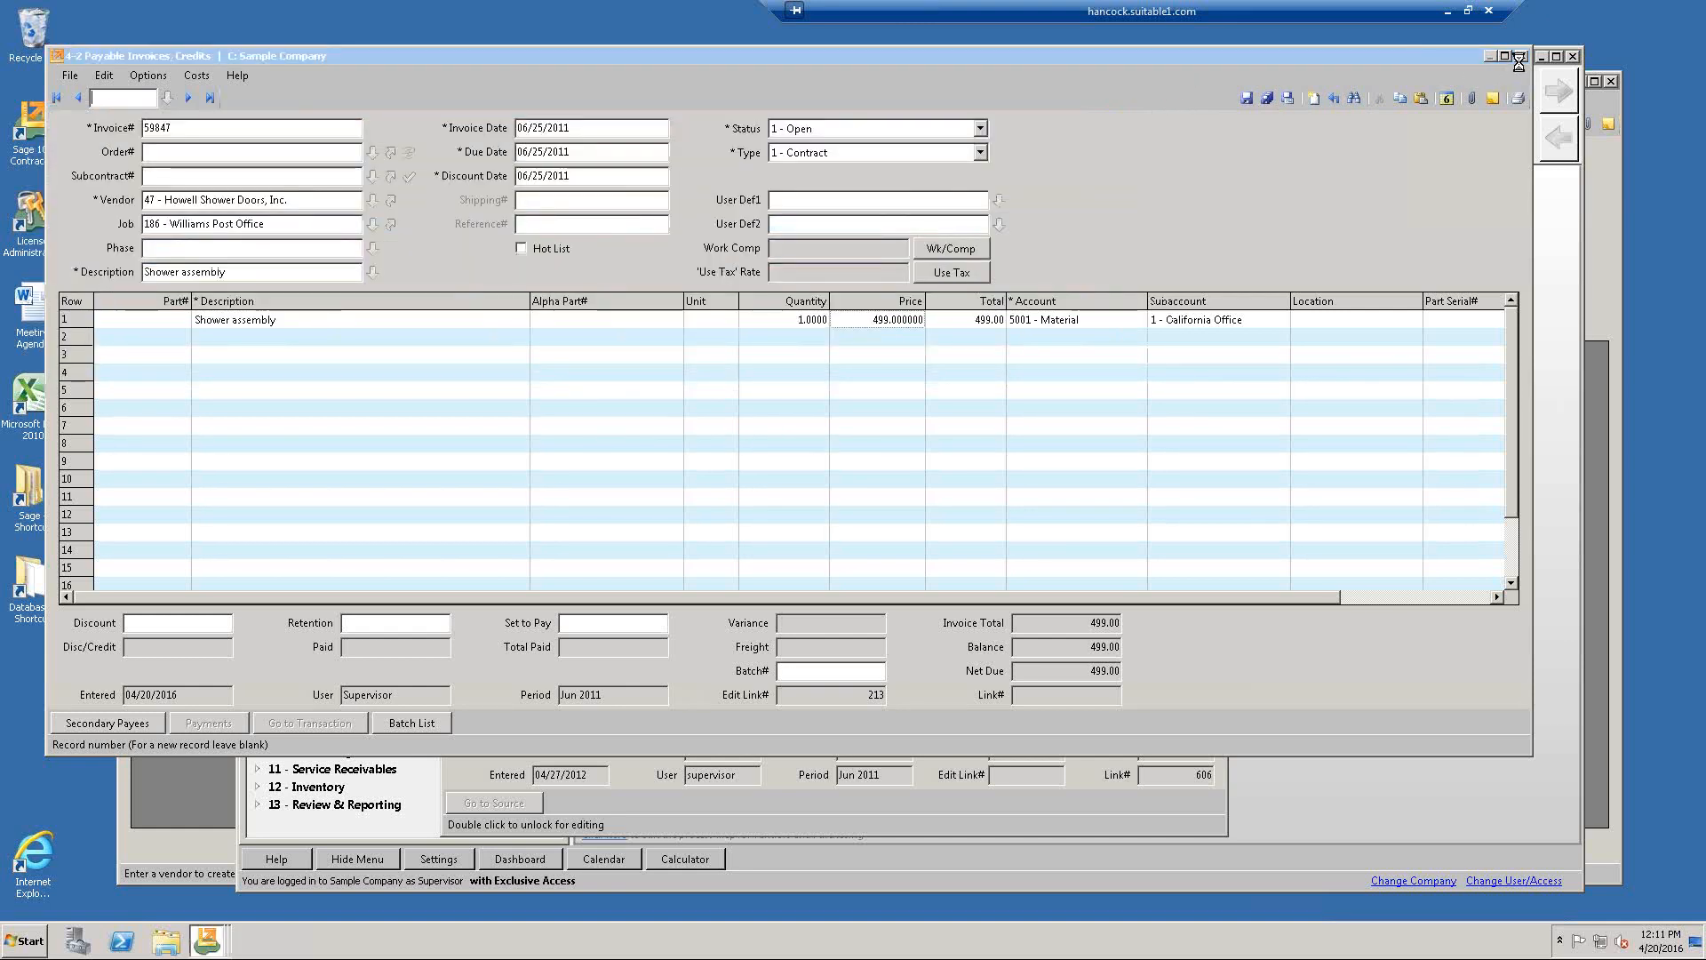
Close the invoice, paid invoices list, vendor record and journal transaction to return to the credit card receipt.
click(1519, 57)
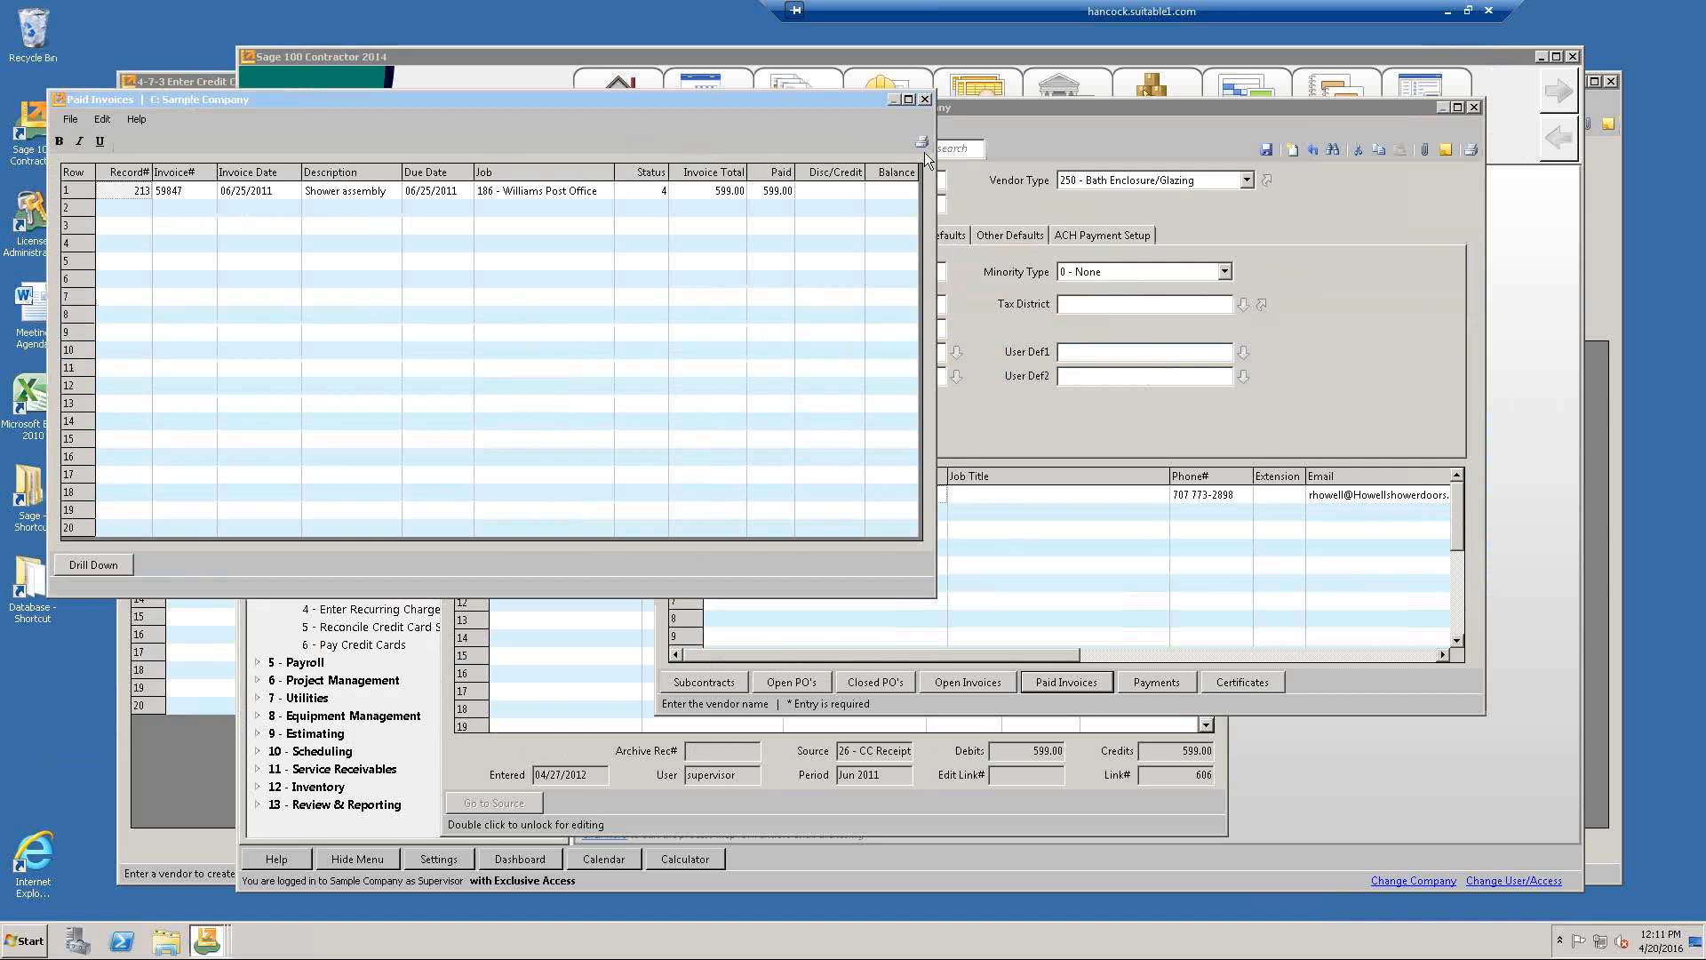
click(926, 99)
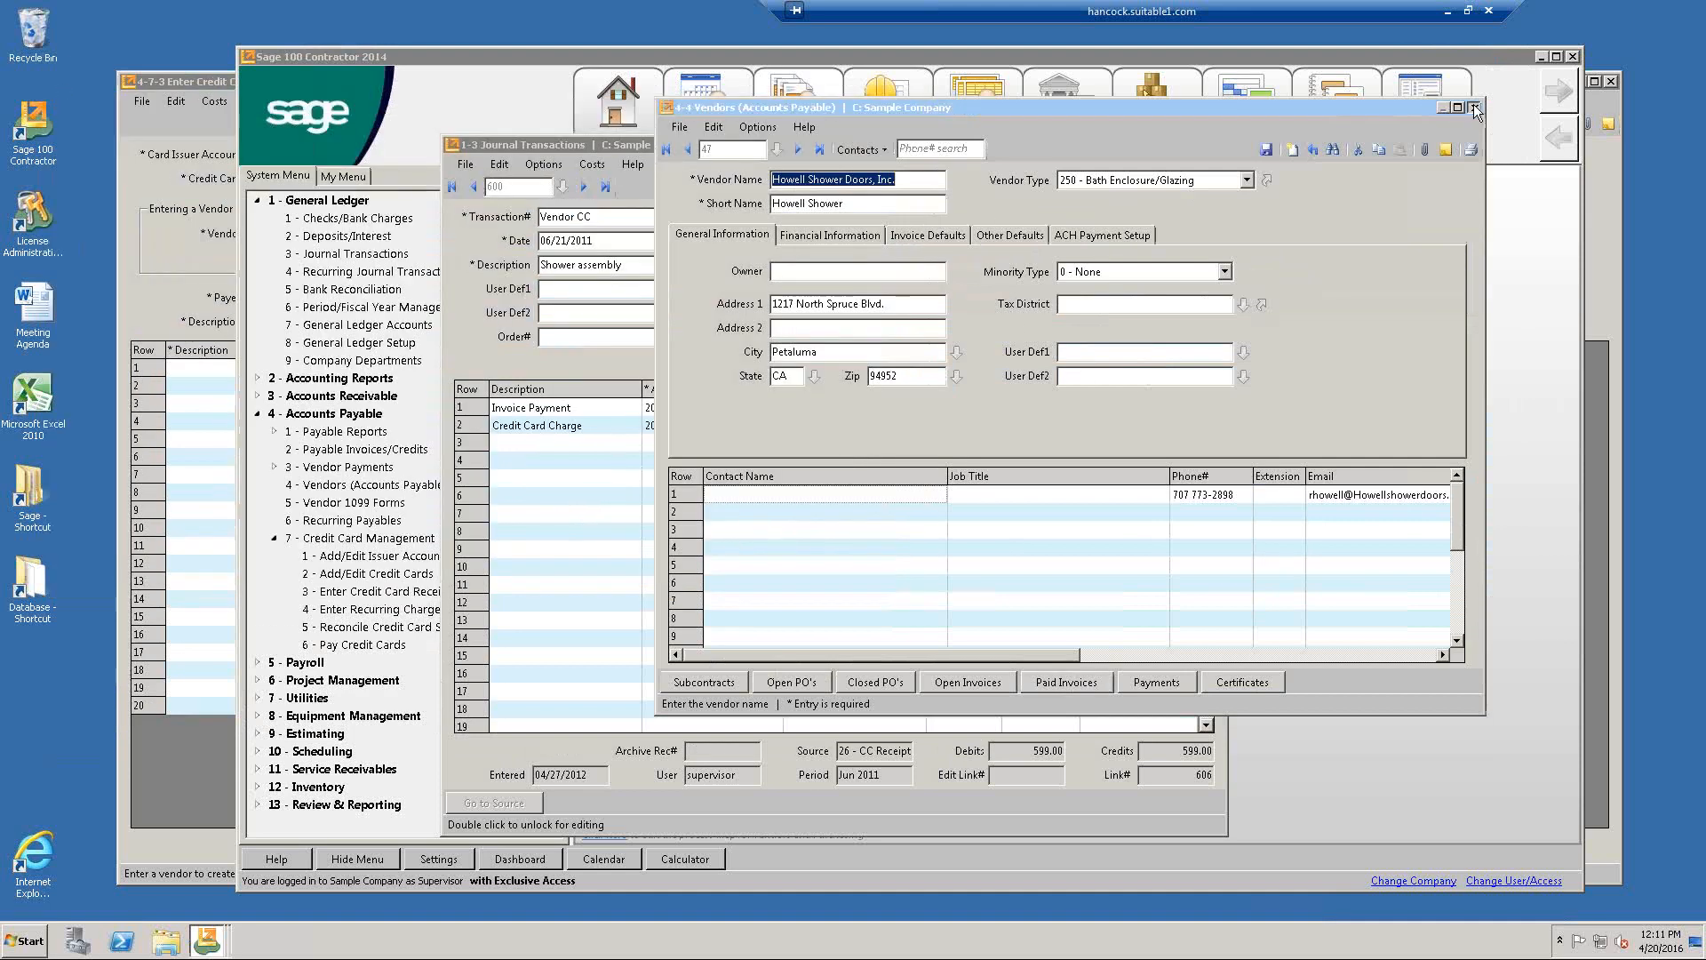
click(1473, 107)
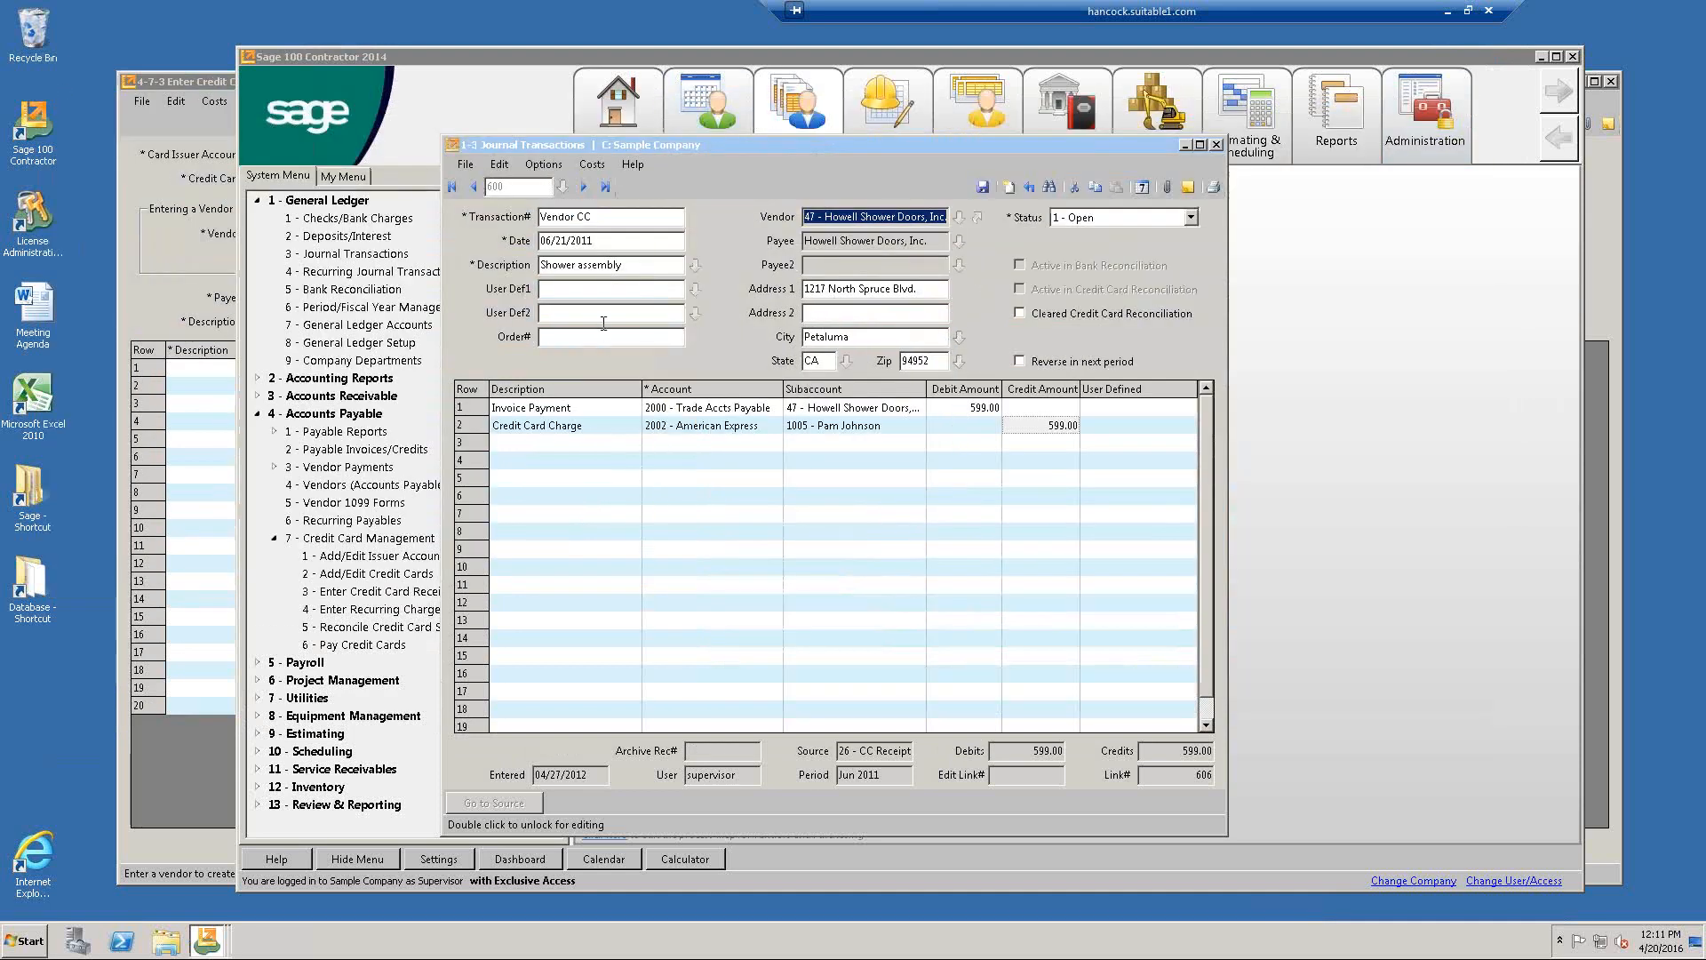
click(1218, 143)
Select a vendor from the Phone Services group for the credit card receipt.
click(168, 269)
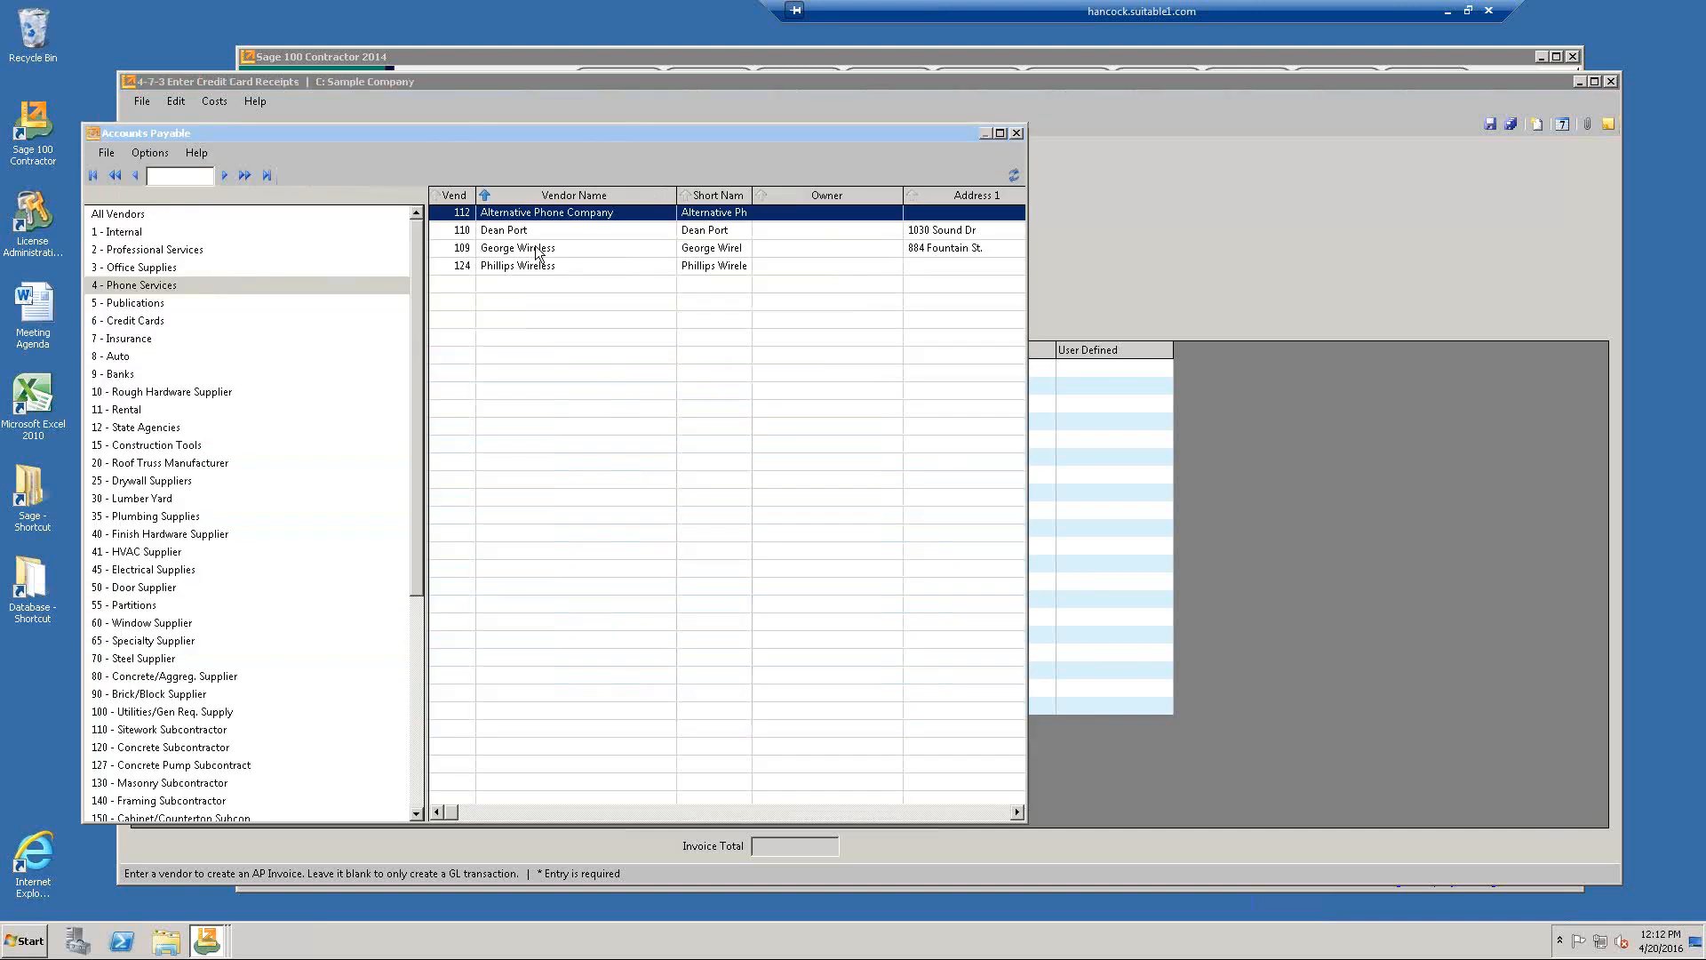
double_click(530, 233)
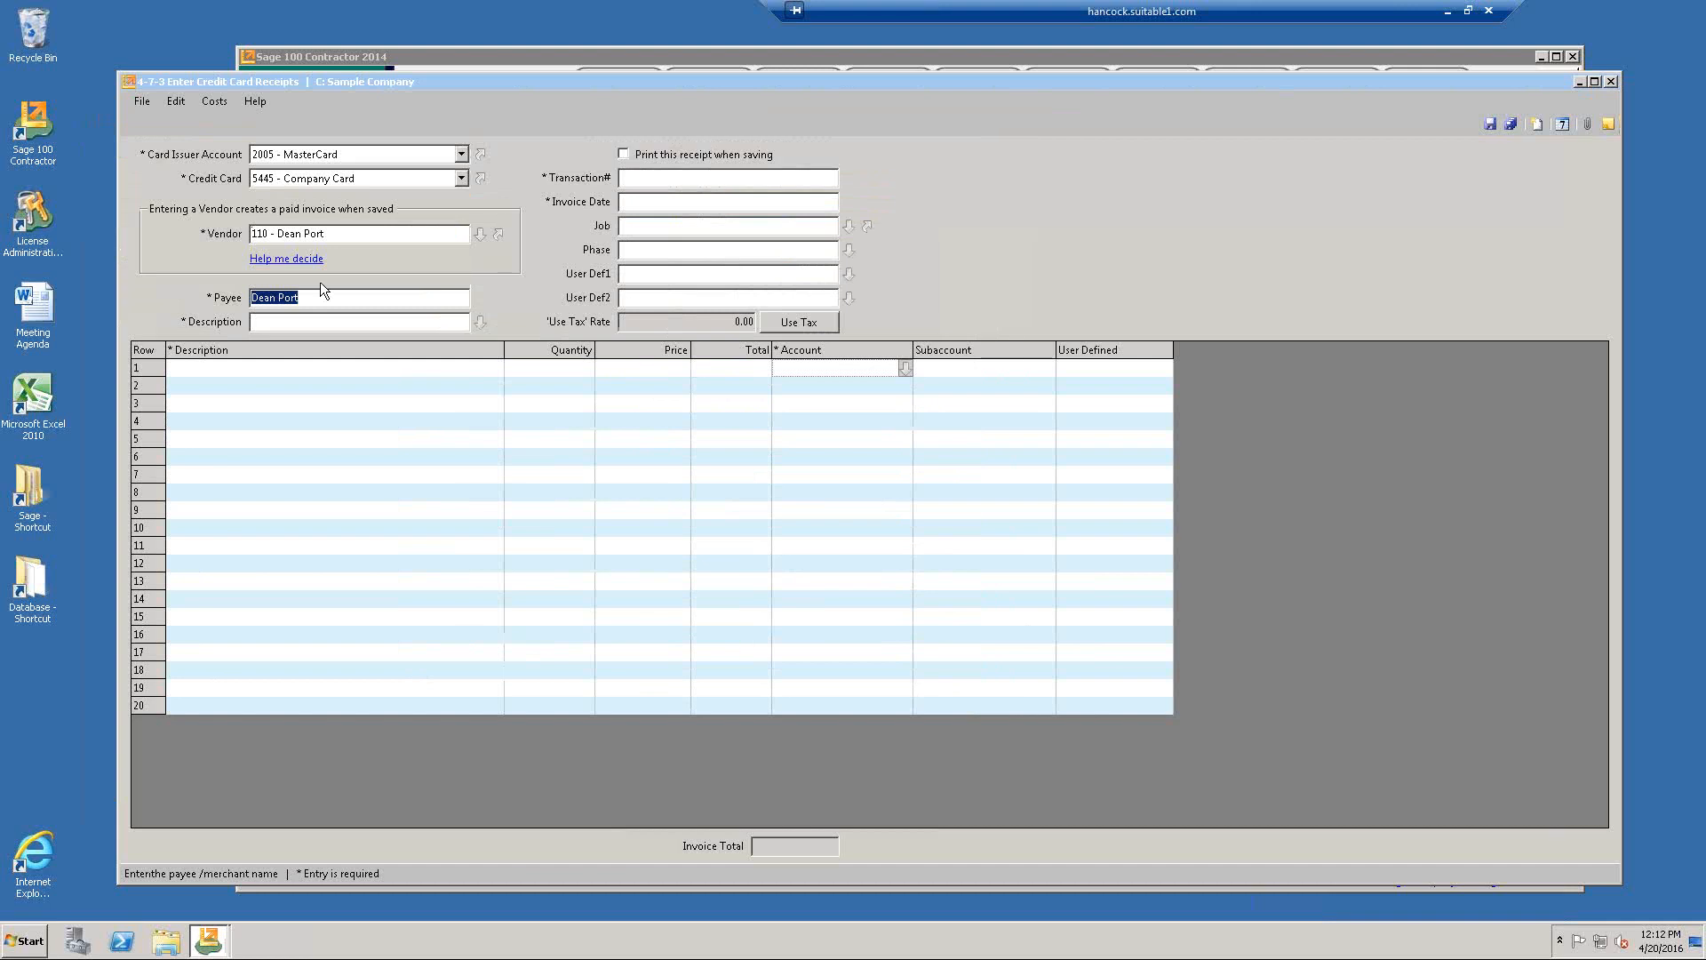
click(354, 240)
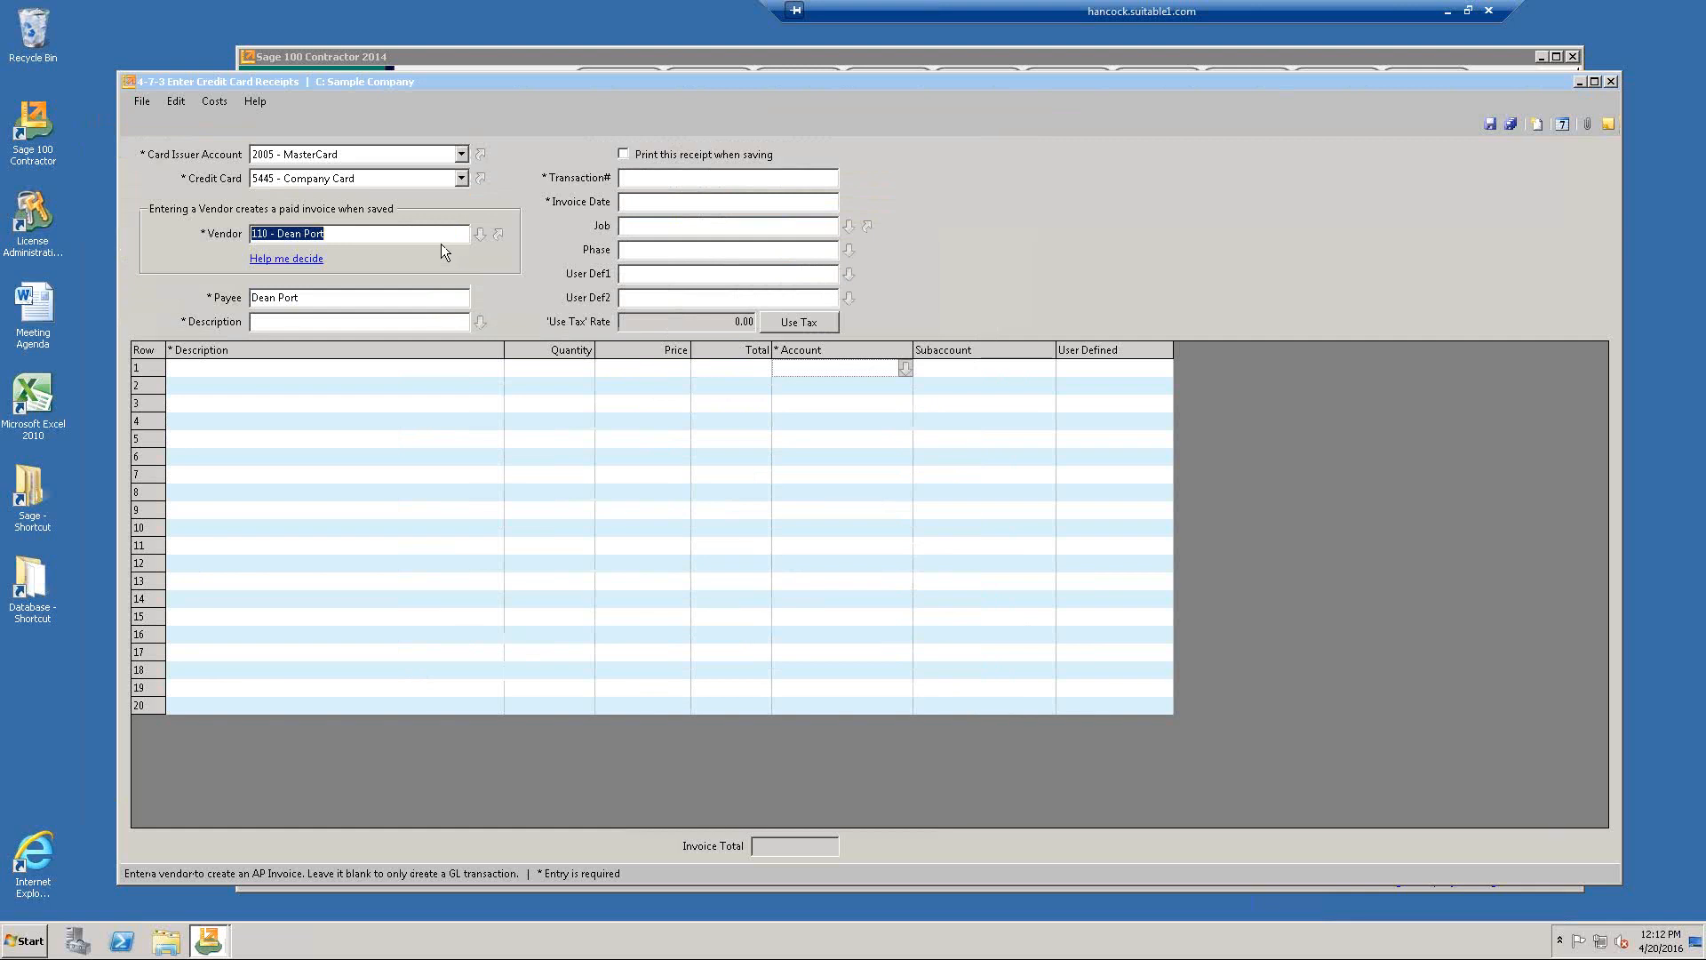
Set the receipt's vendor to 300 - Misc Credit Card and check that vendor's record.
click(480, 233)
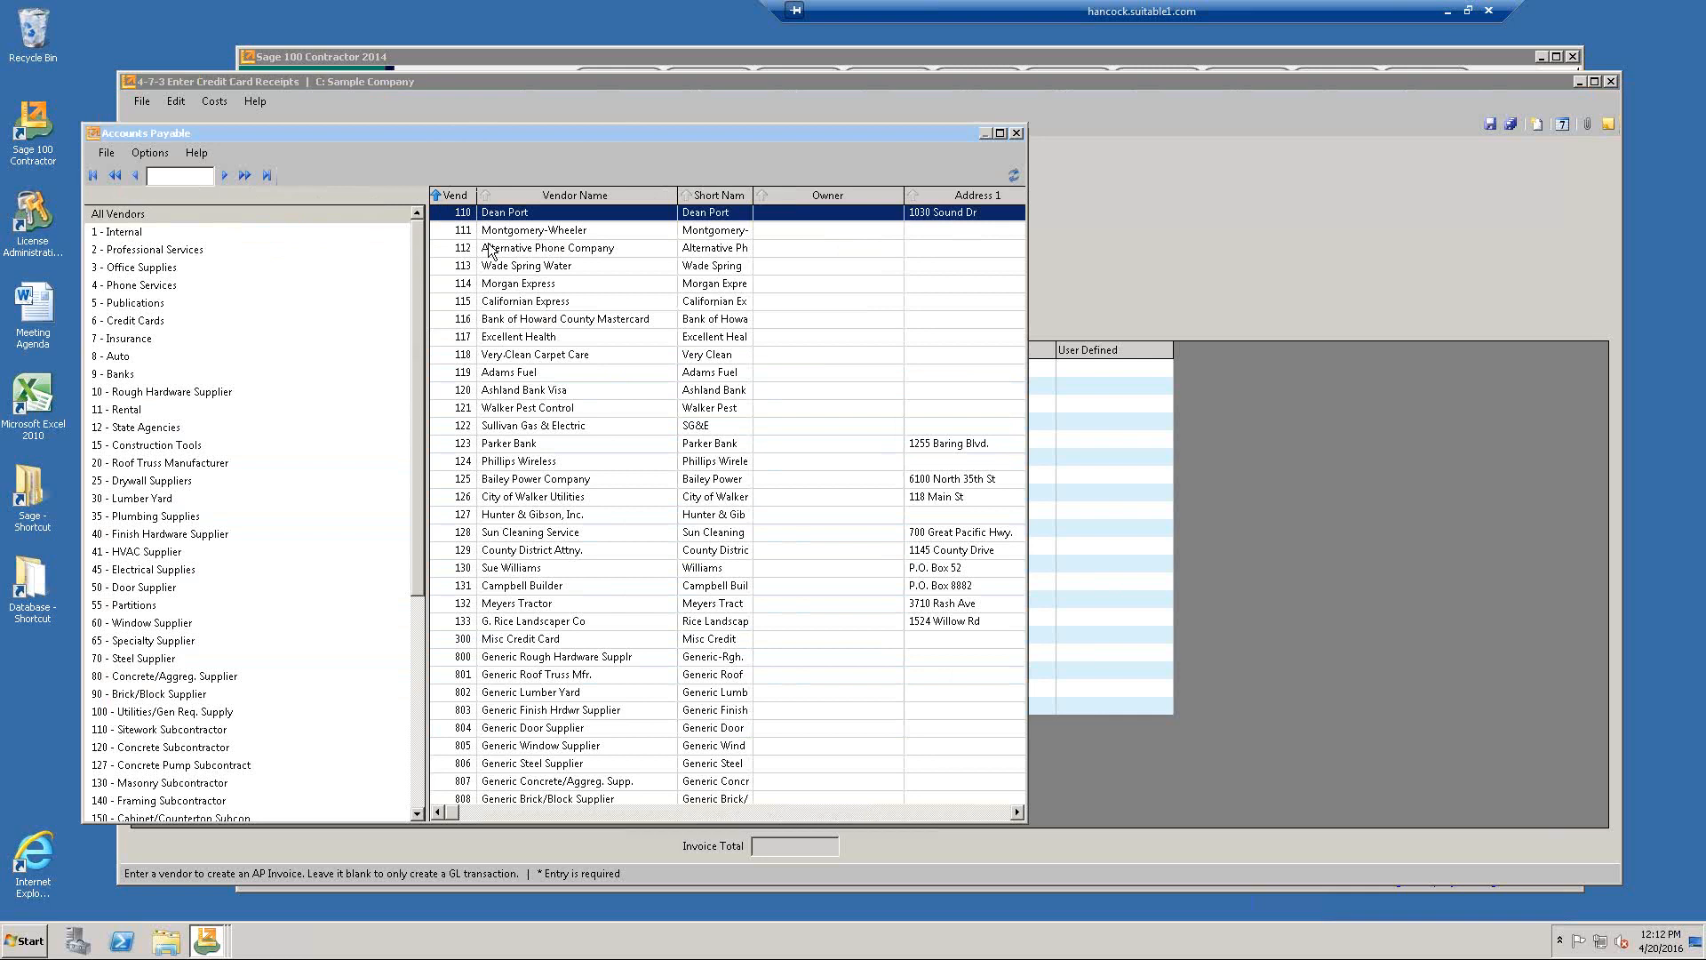
text(300)
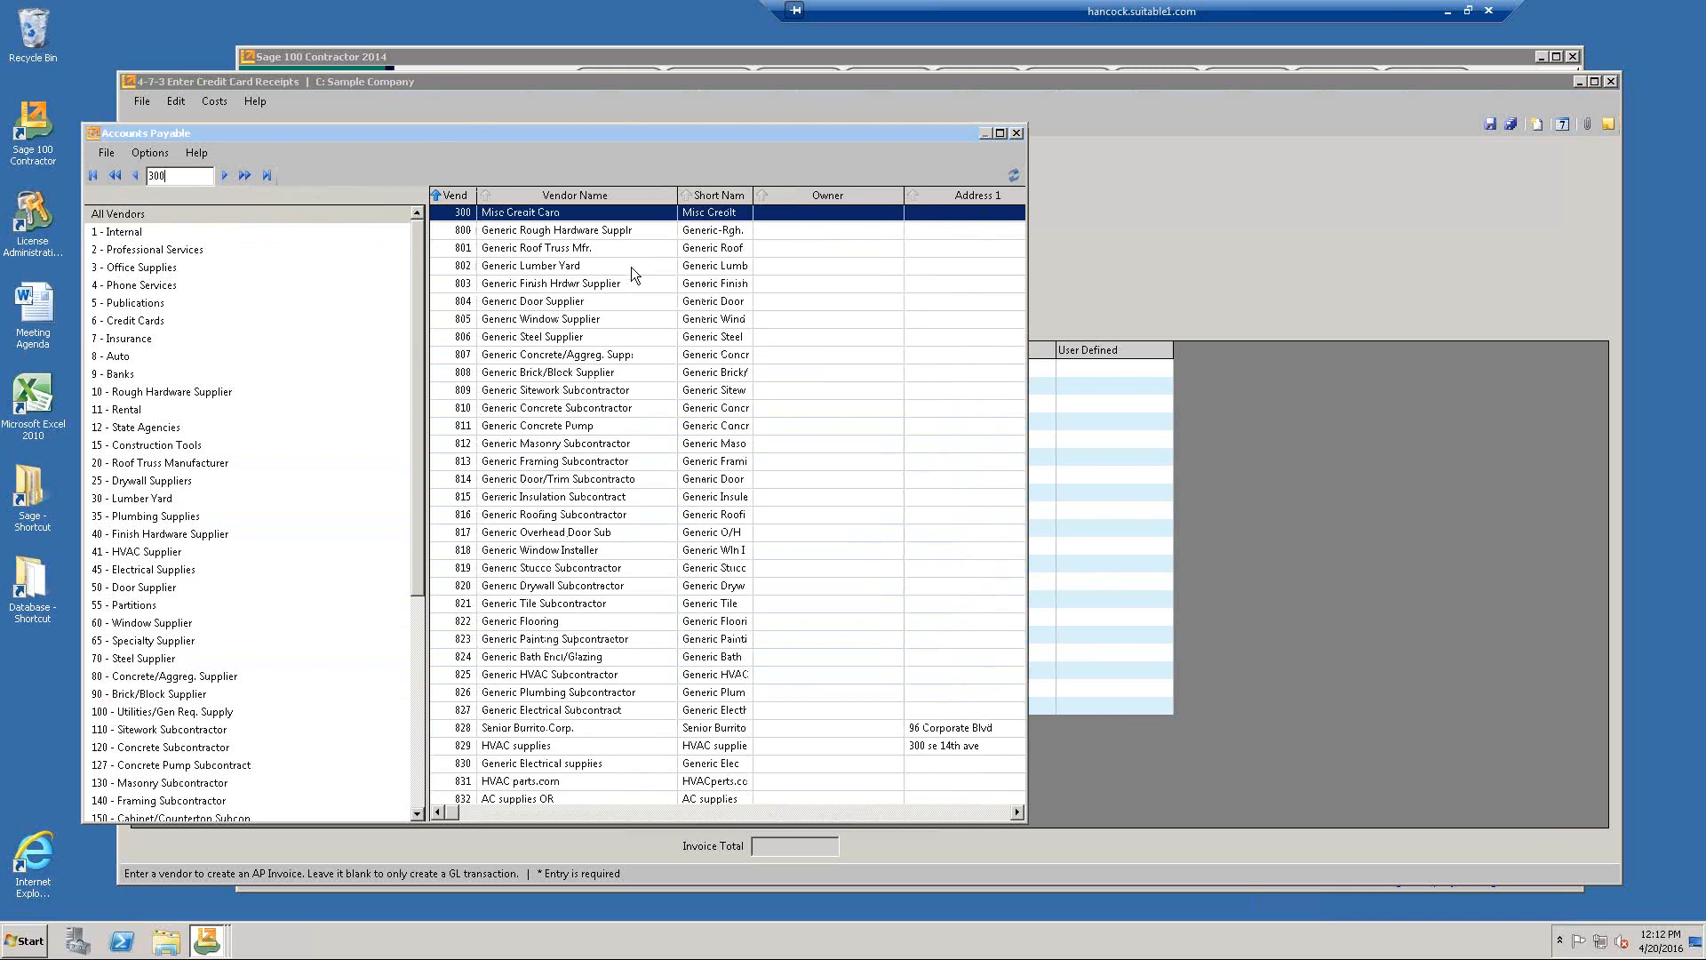
double_click(523, 211)
click(498, 235)
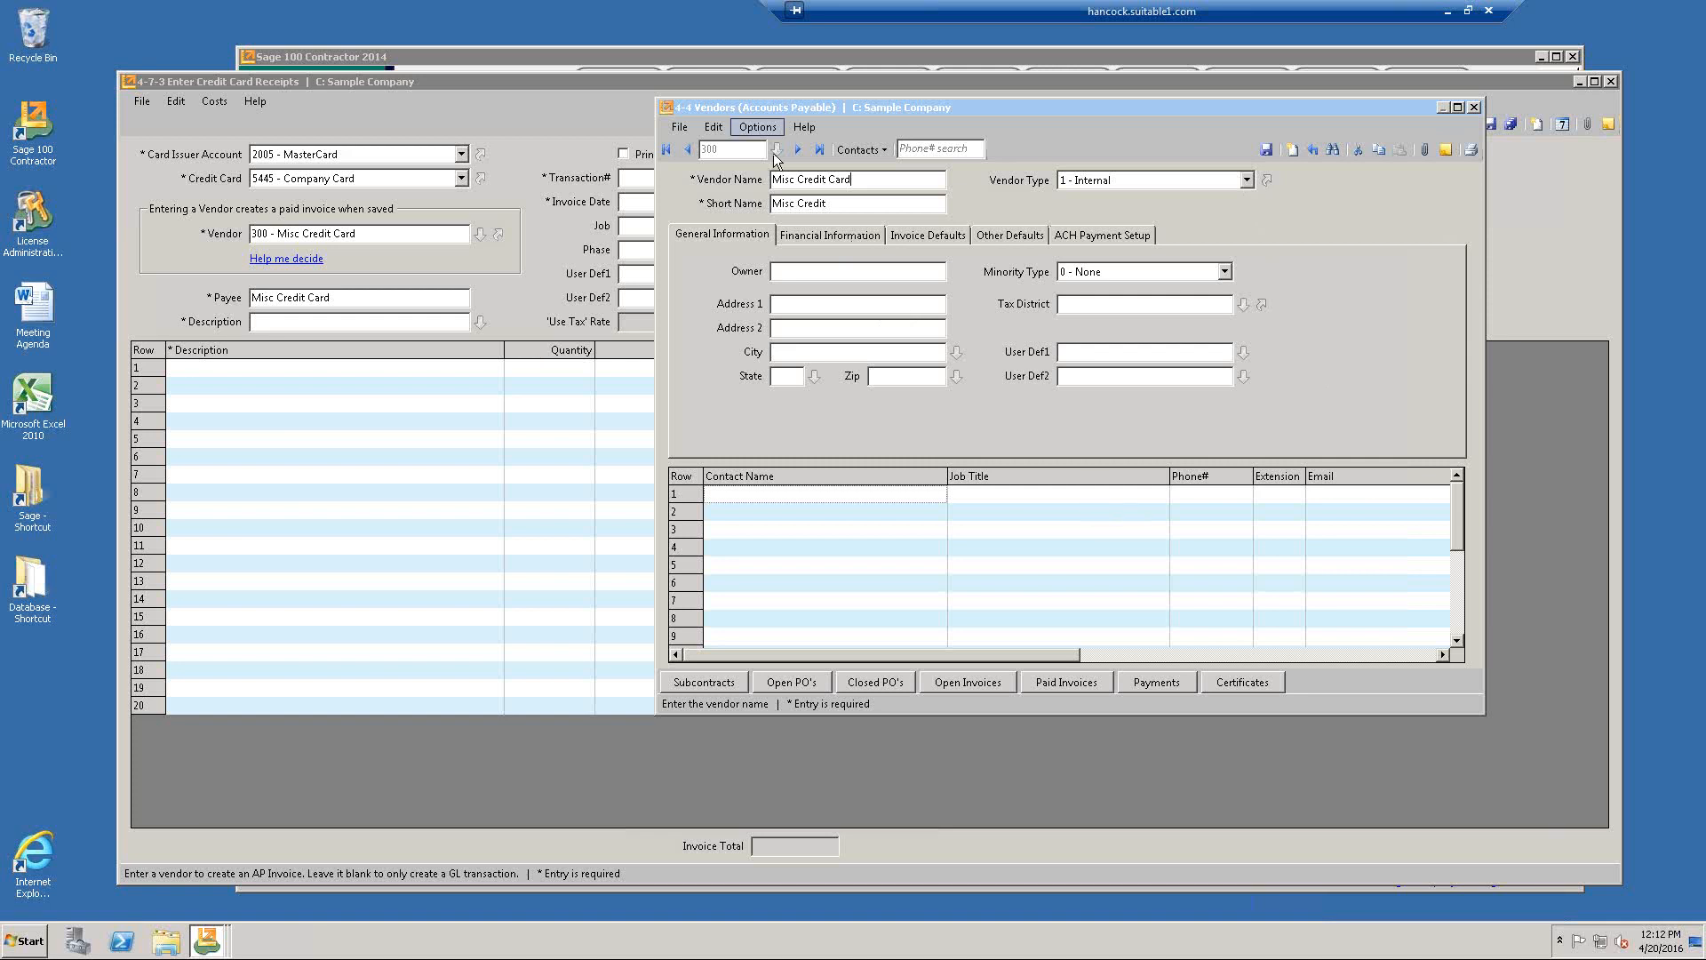
click(1268, 149)
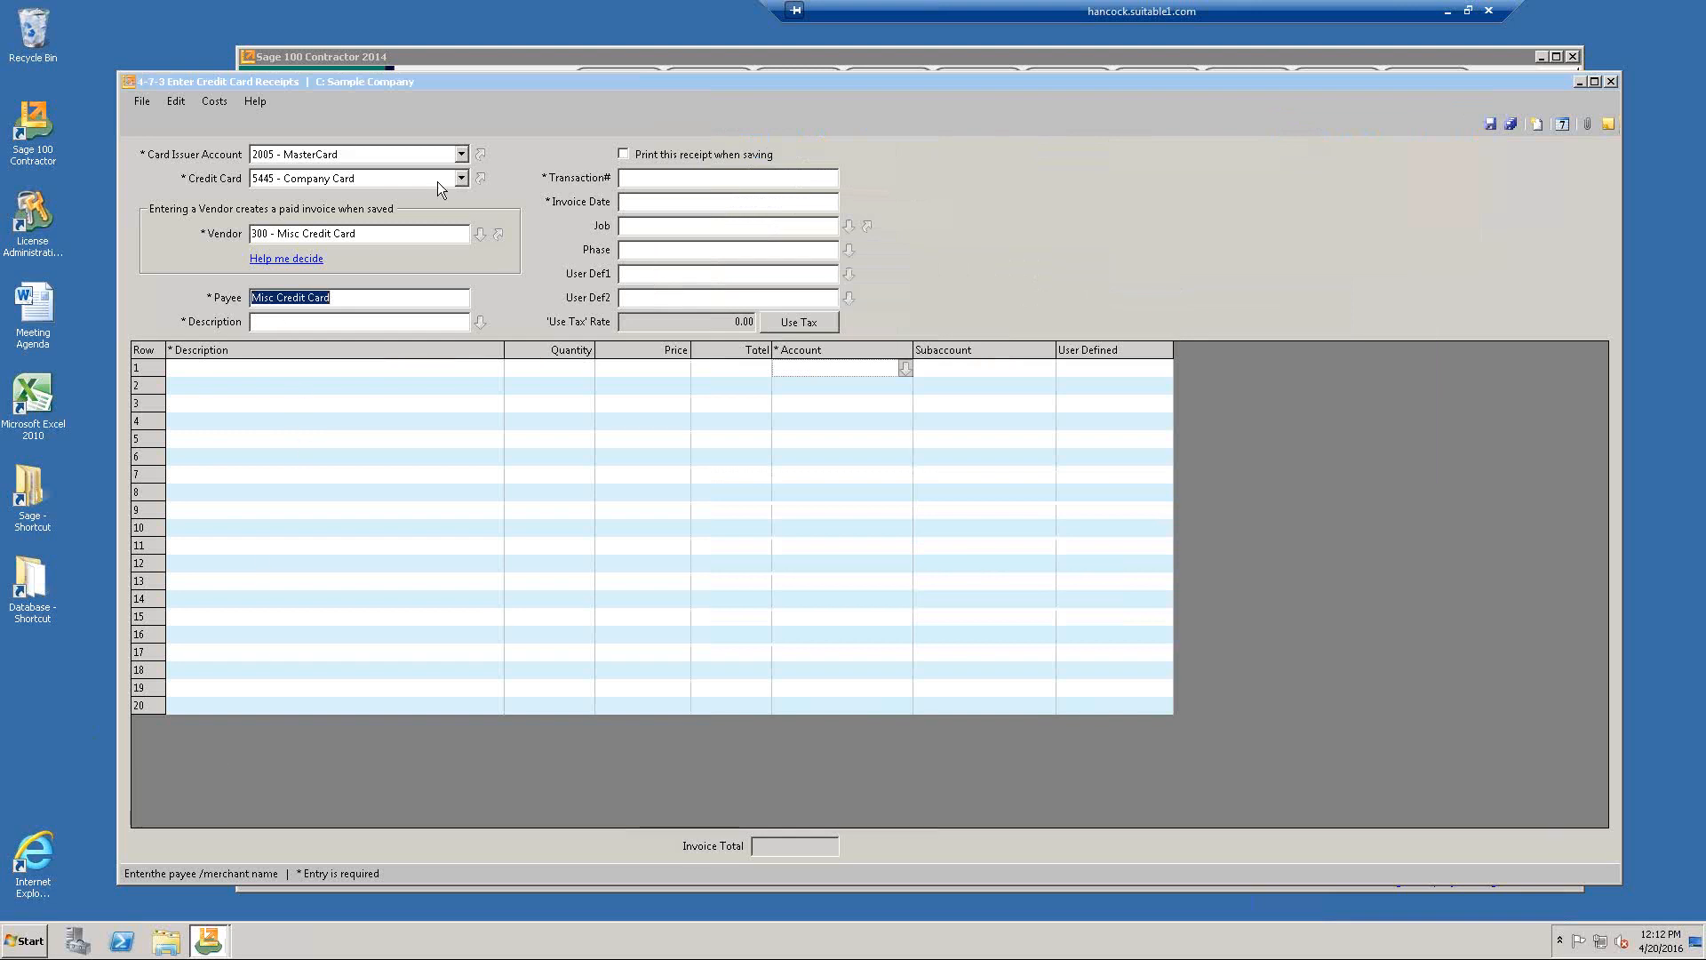
click(328, 233)
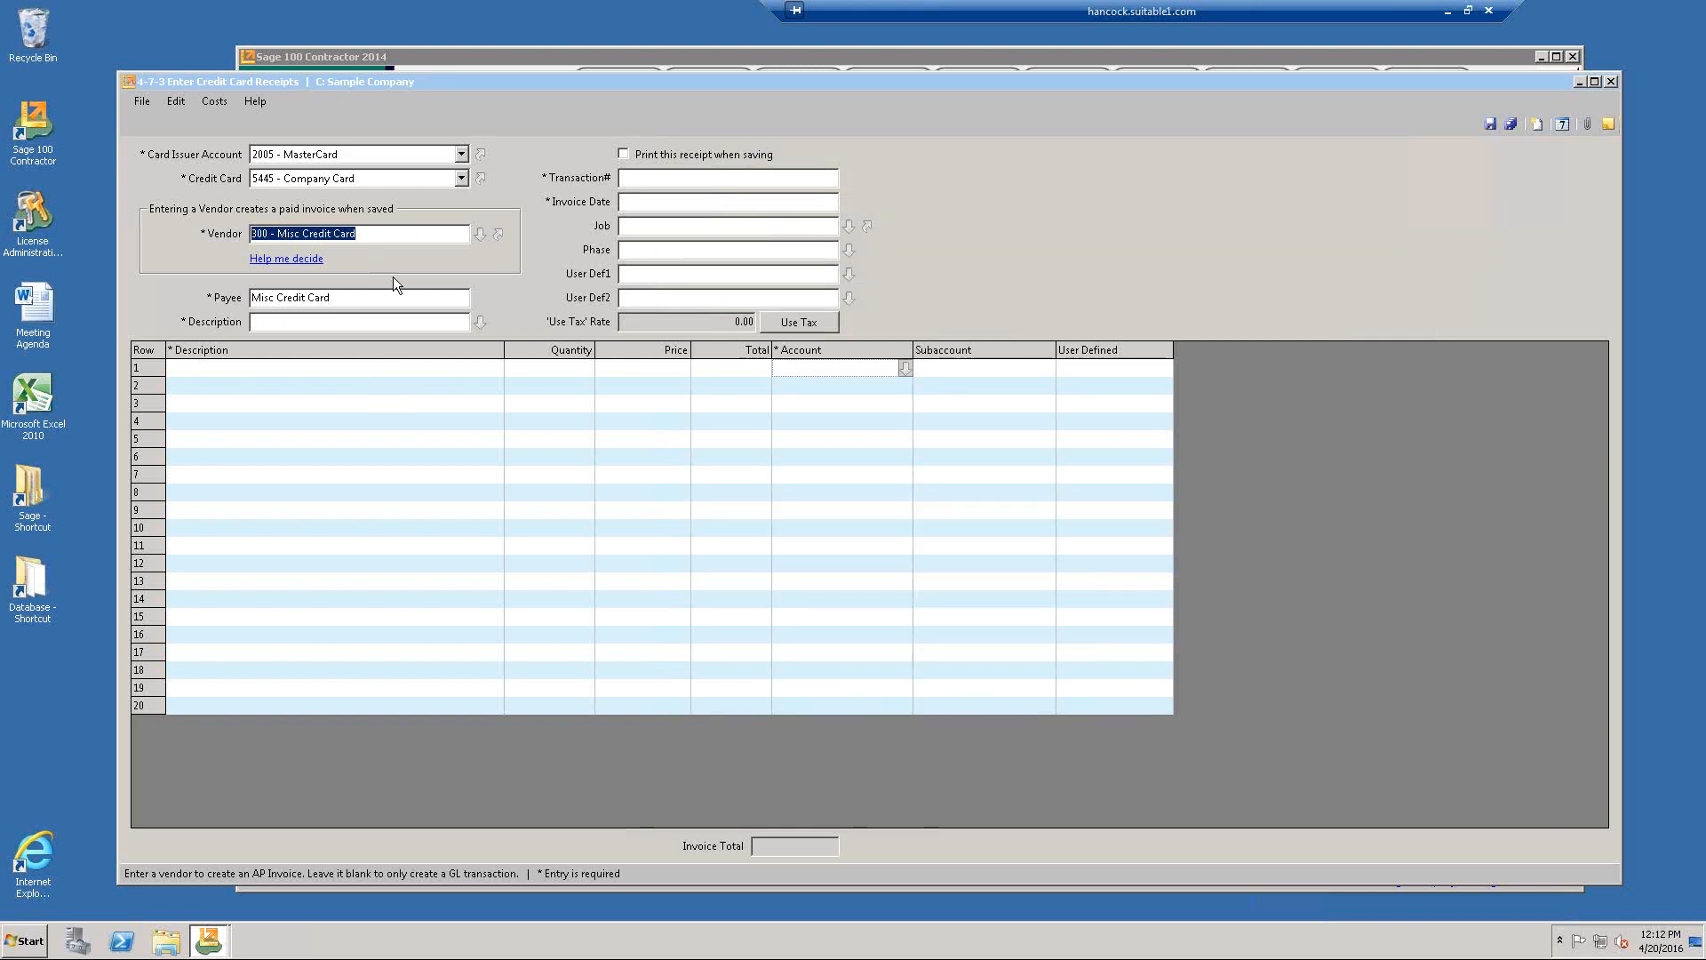
key(End)
key(shift+Home)
Set the default entry of the receipt's Transaction# field to "Transaction #" and save the field properties.
click(654, 180)
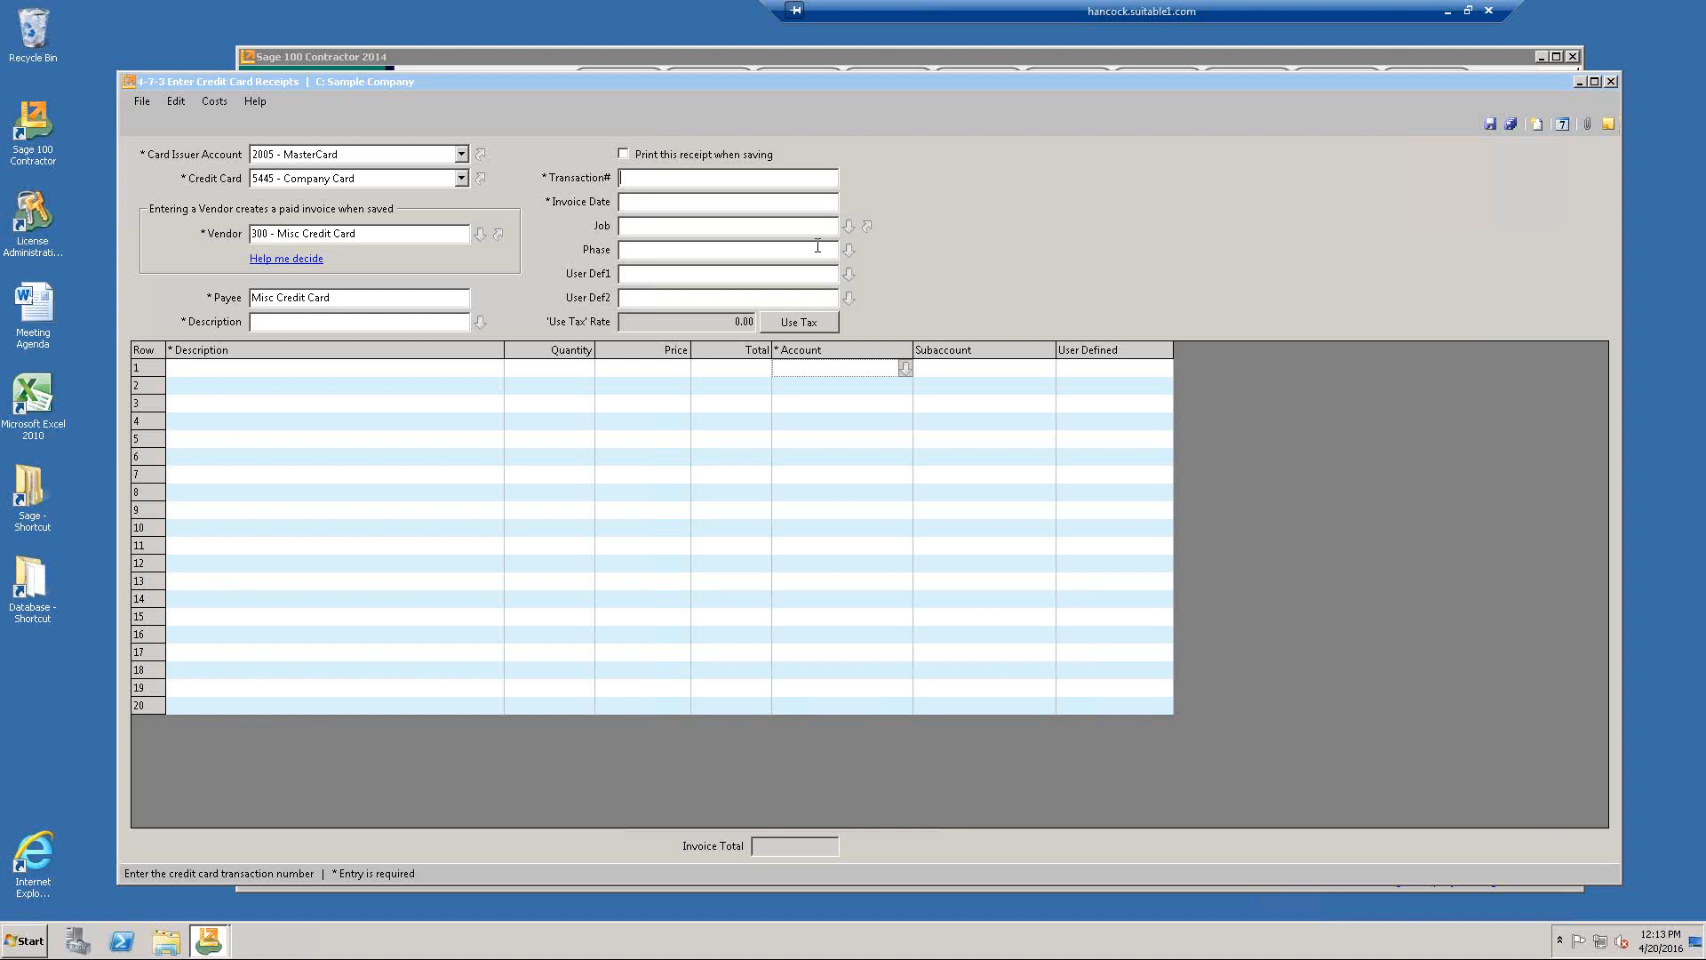
key(F8)
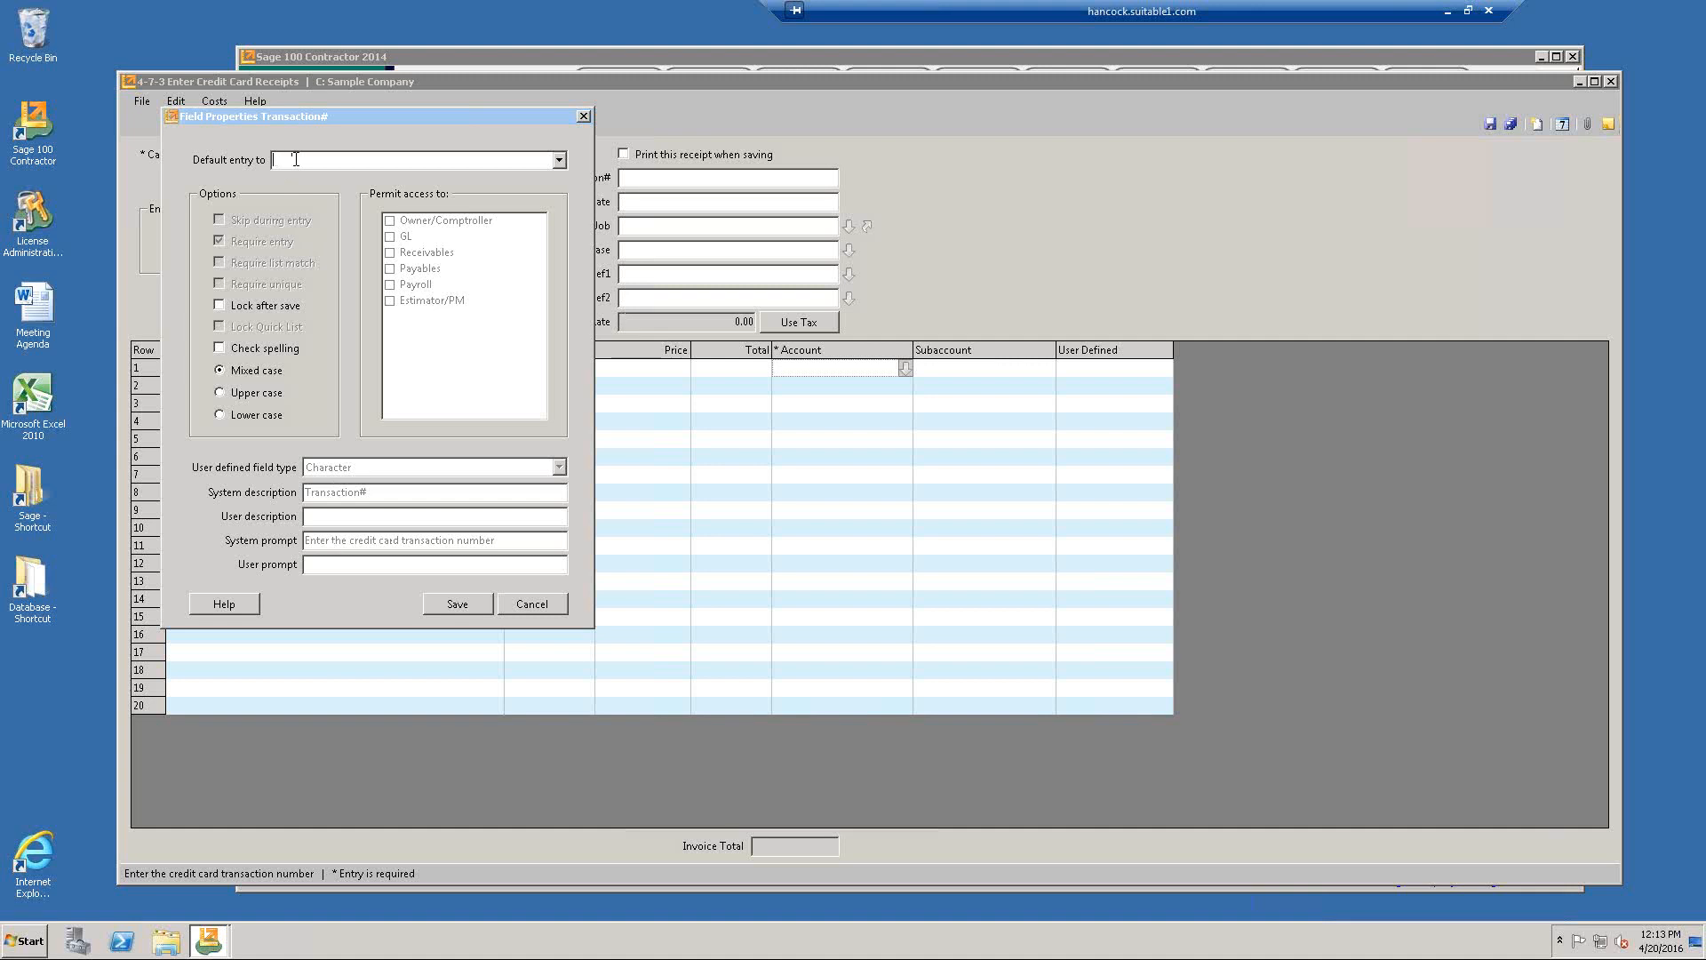
text(Transaction #)
click(457, 604)
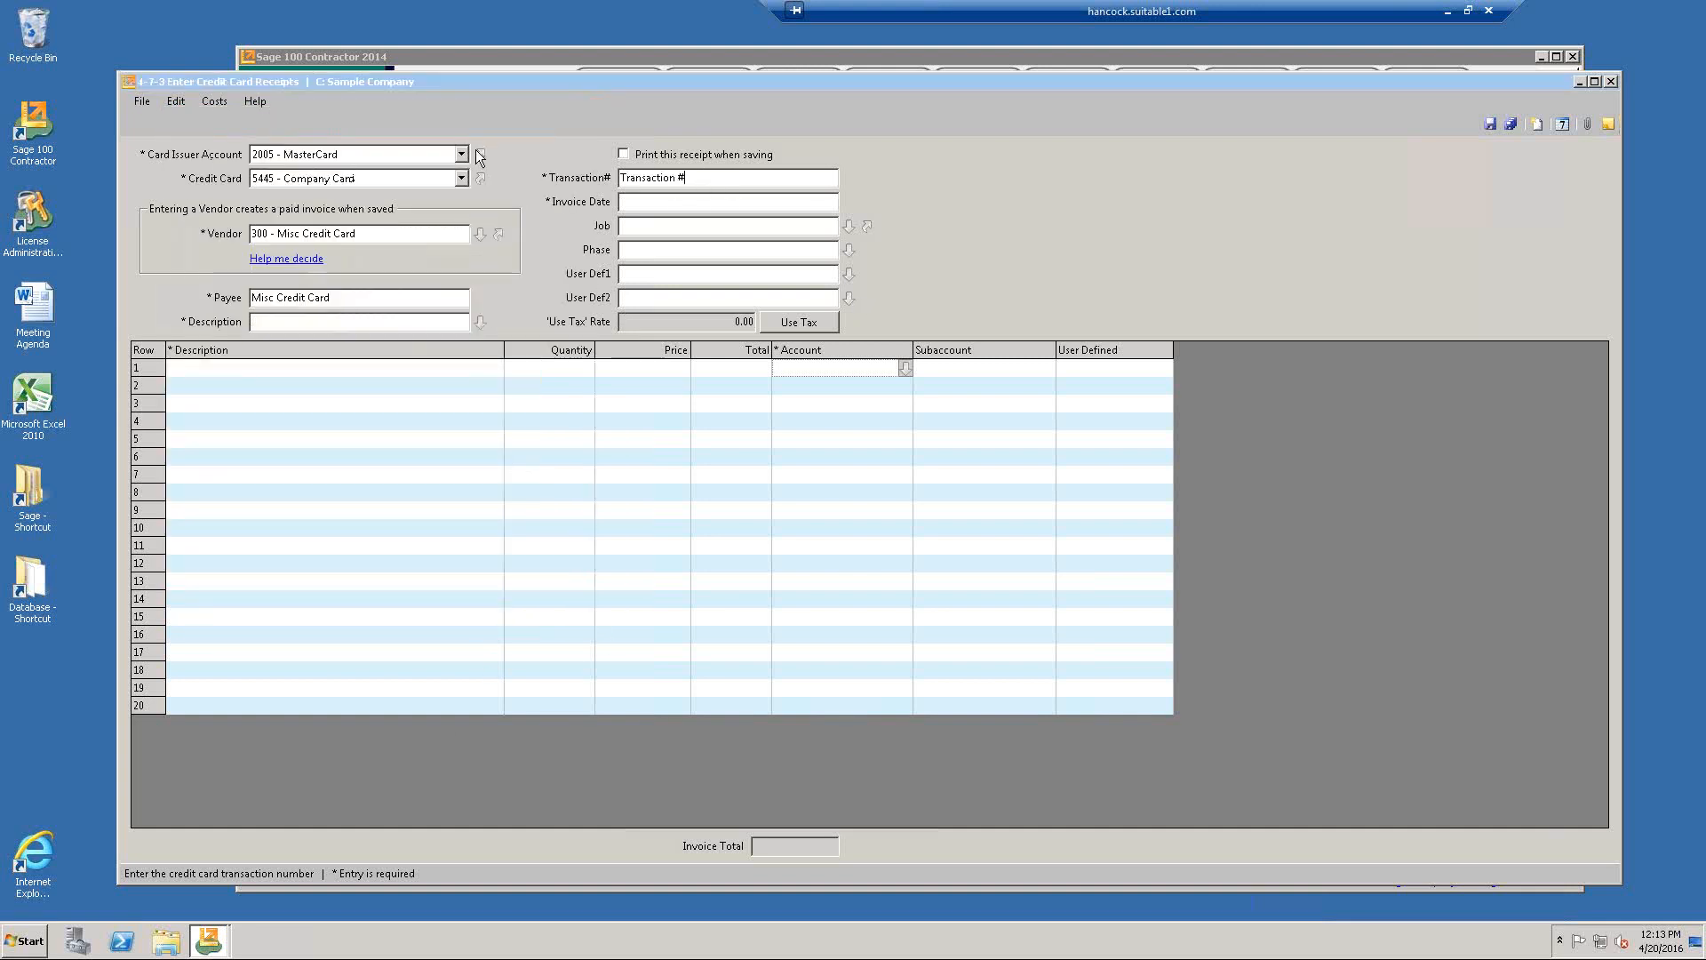
click(673, 202)
Try 9999 as the default entry for the Transaction# field, undo it and save the field properties.
drag(705, 179, 554, 169)
key(F8)
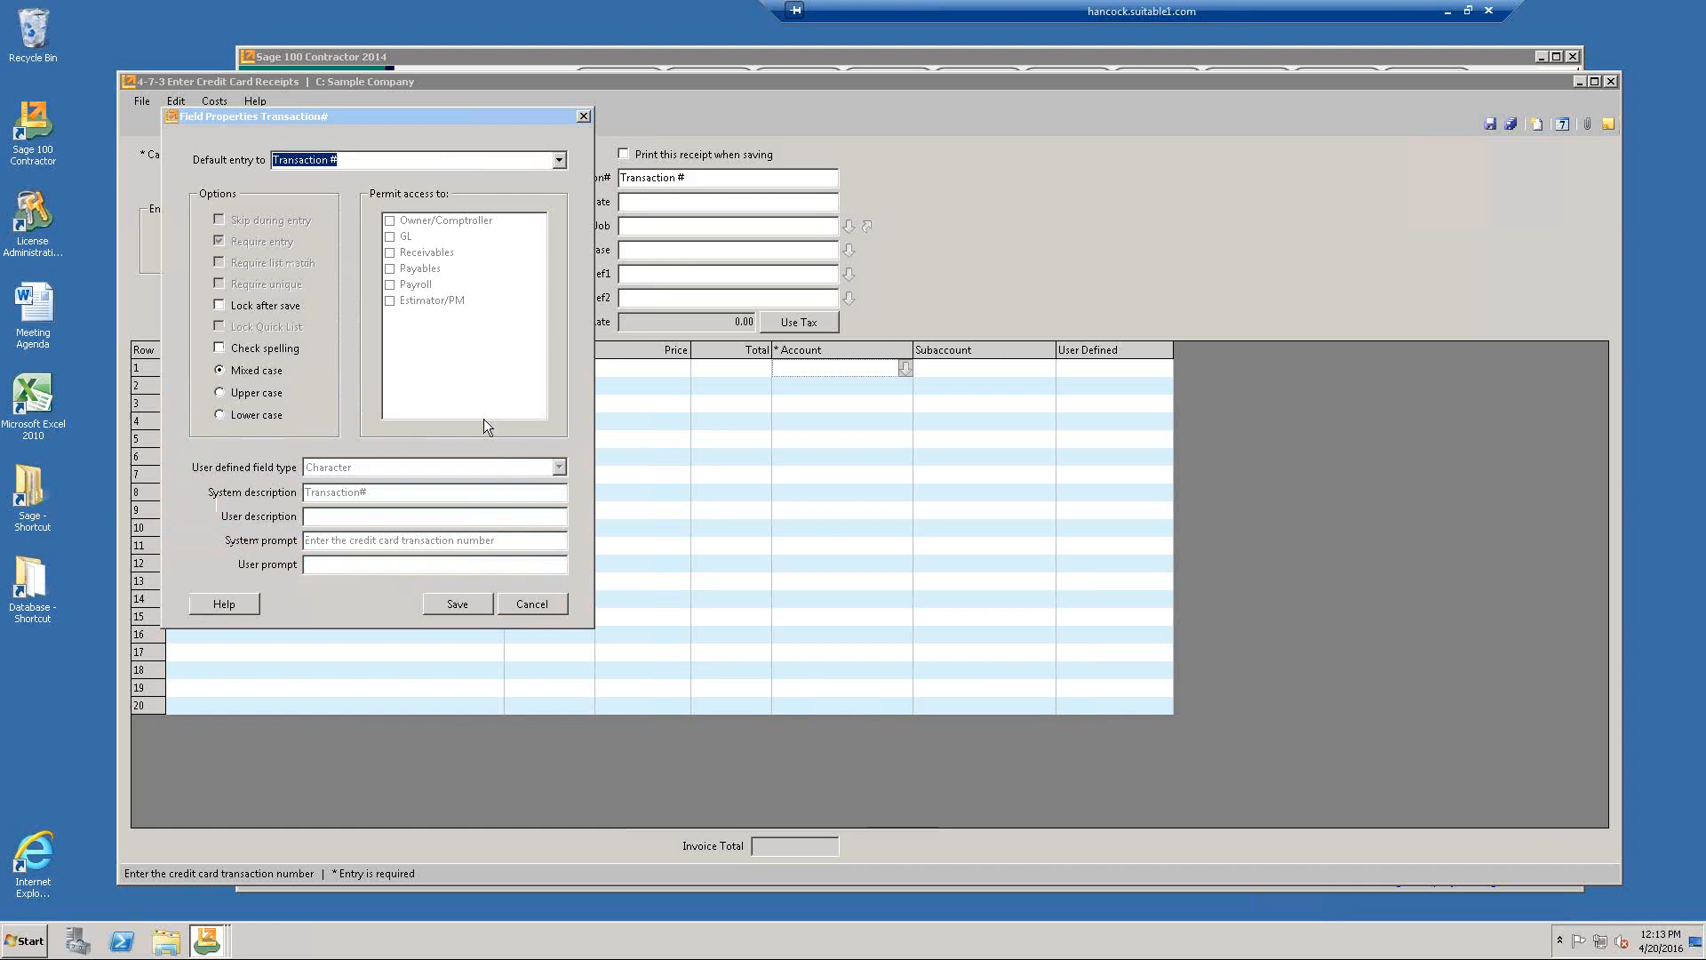
text(9999)
key(ctrl+z)
click(453, 604)
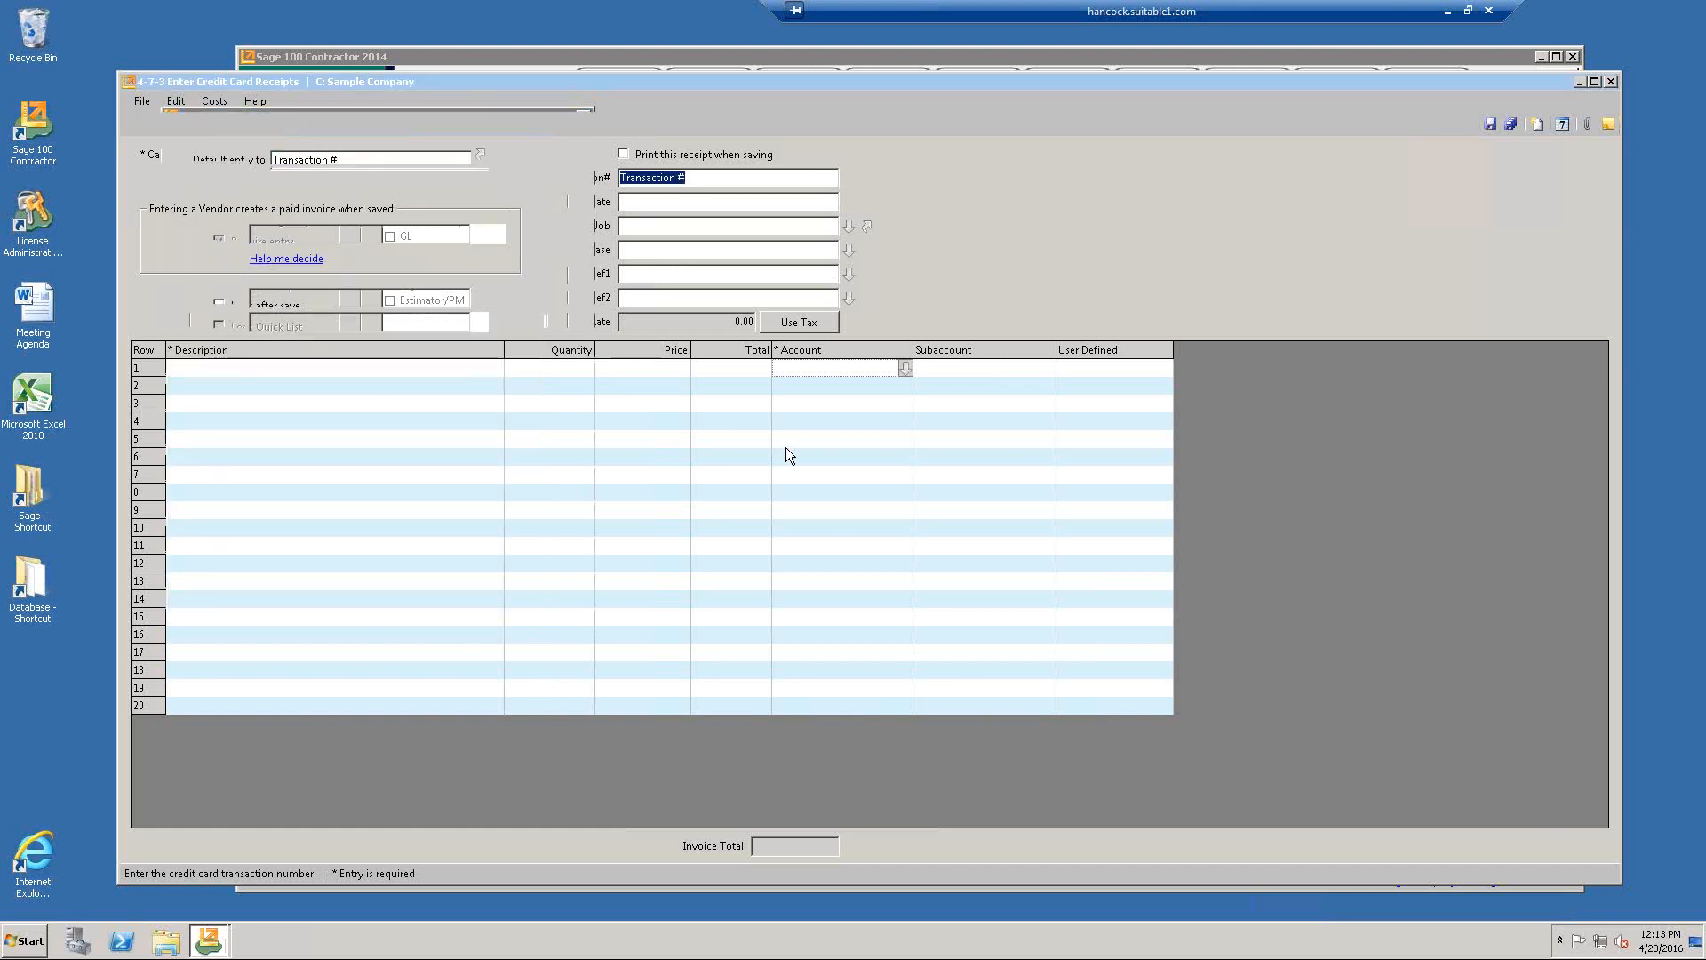
click(701, 202)
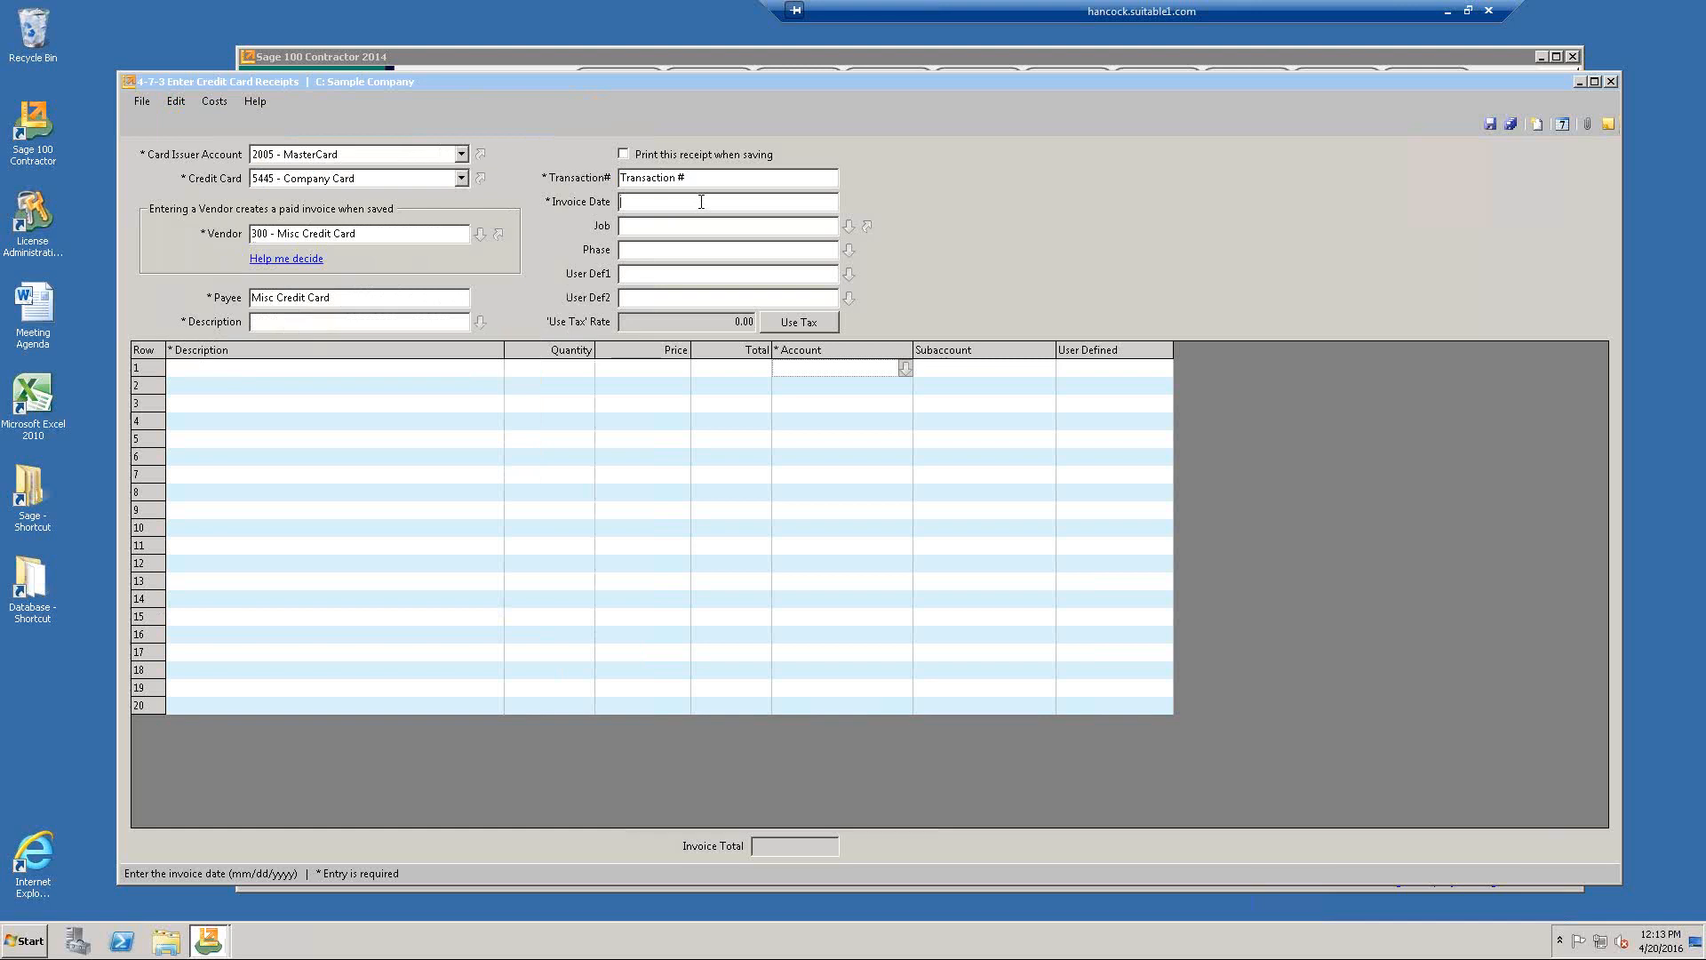
click(693, 177)
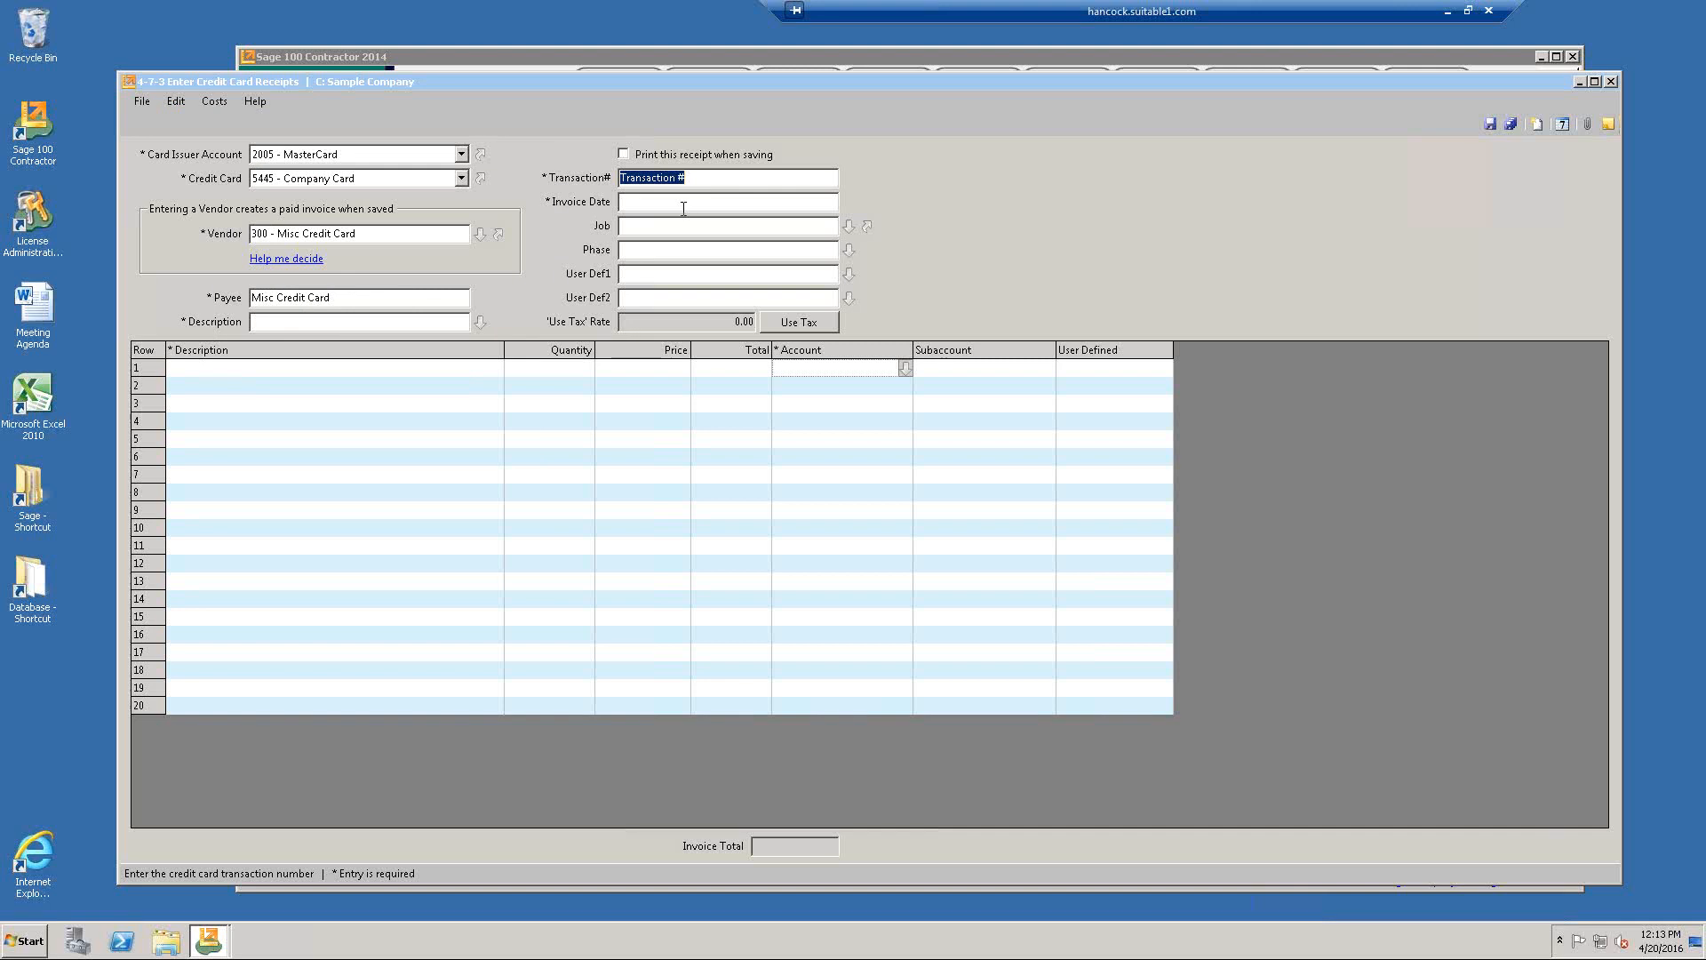
click(702, 201)
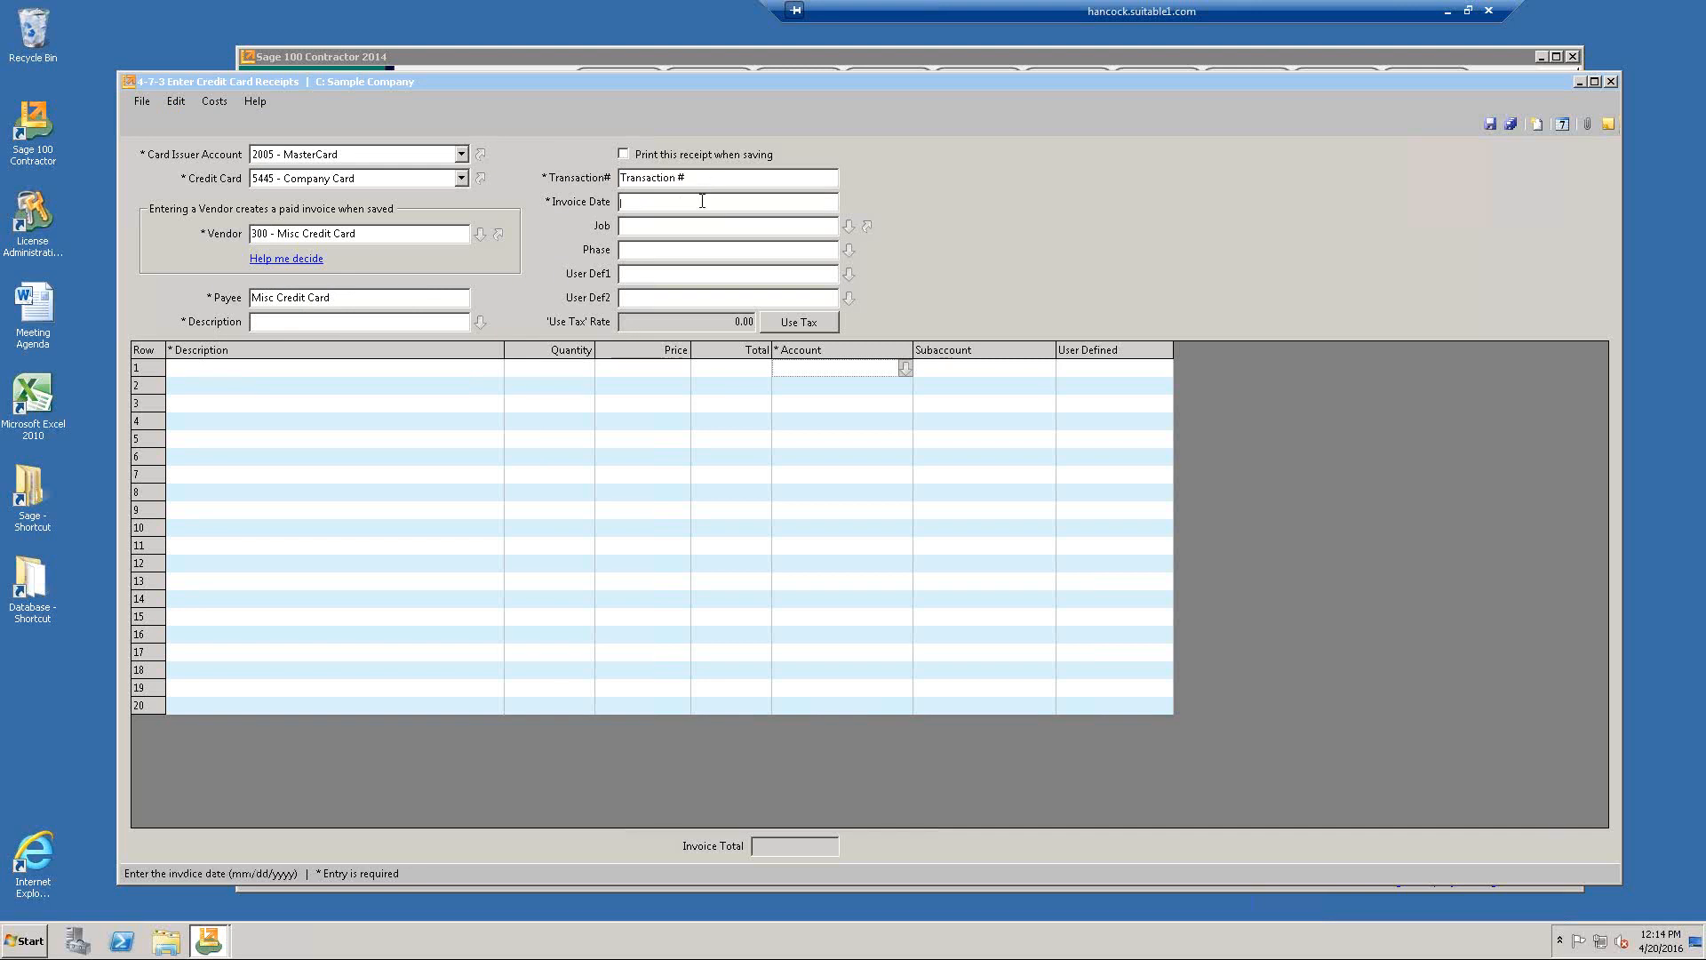
Enter 07/01/2011 as the receipt's invoice date and clear the receipt without saving it.
text(07/01/2011)
key(Tab)
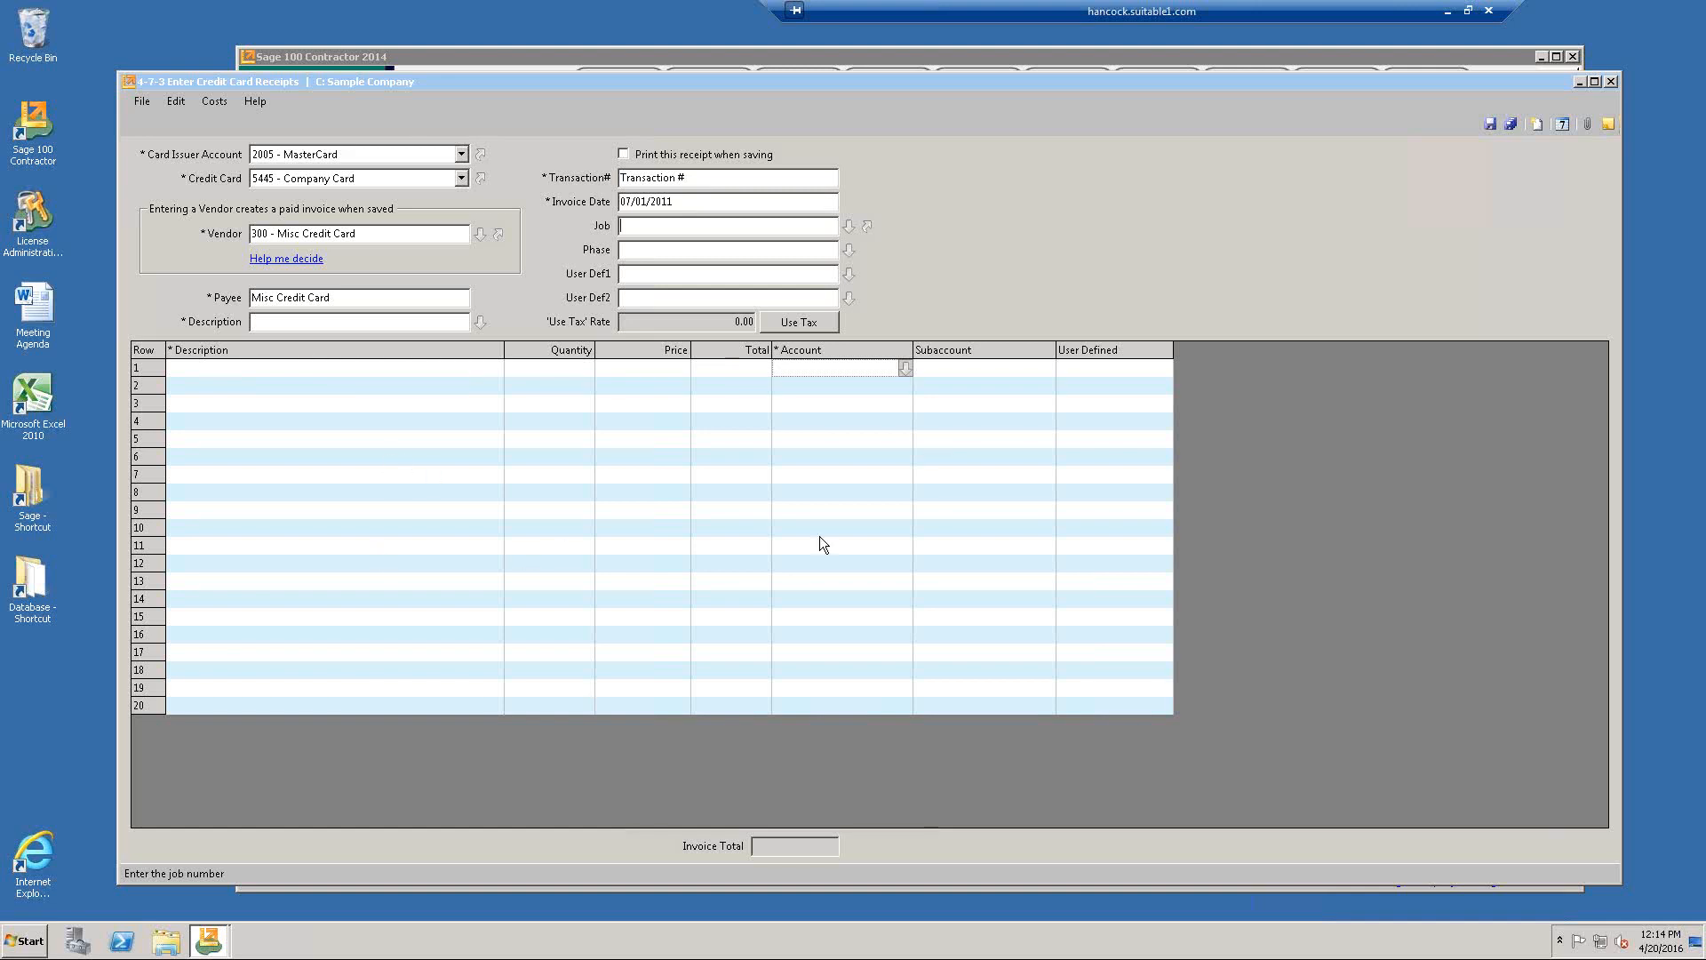
click(392, 491)
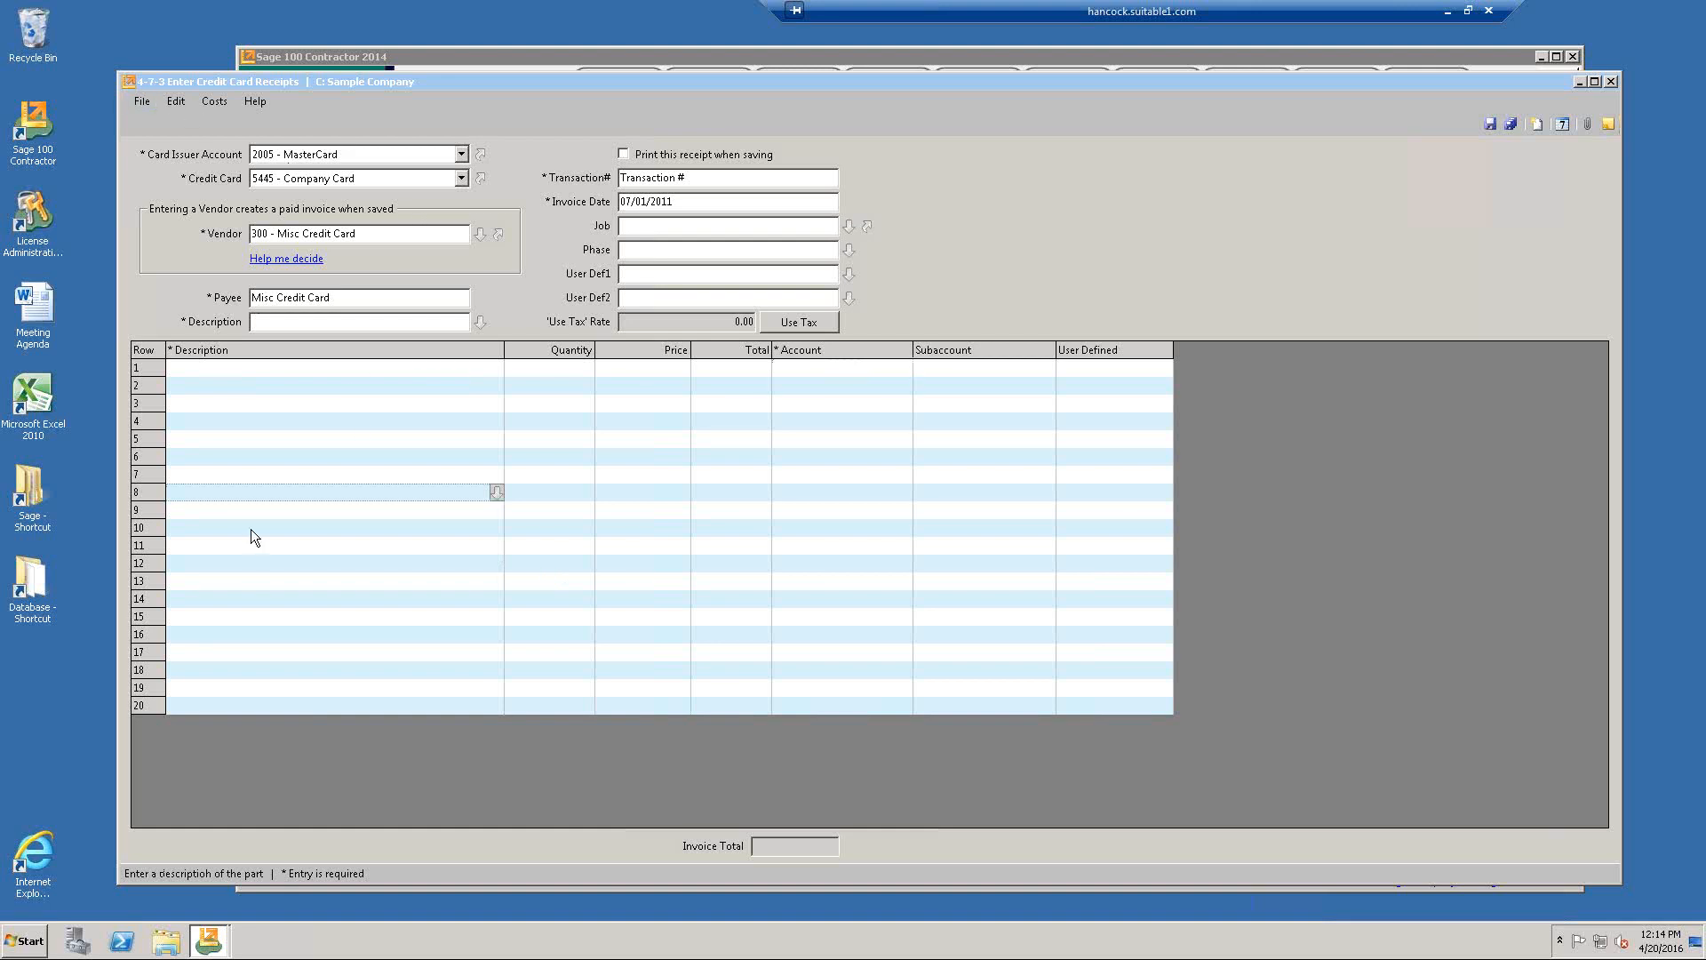
click(1537, 124)
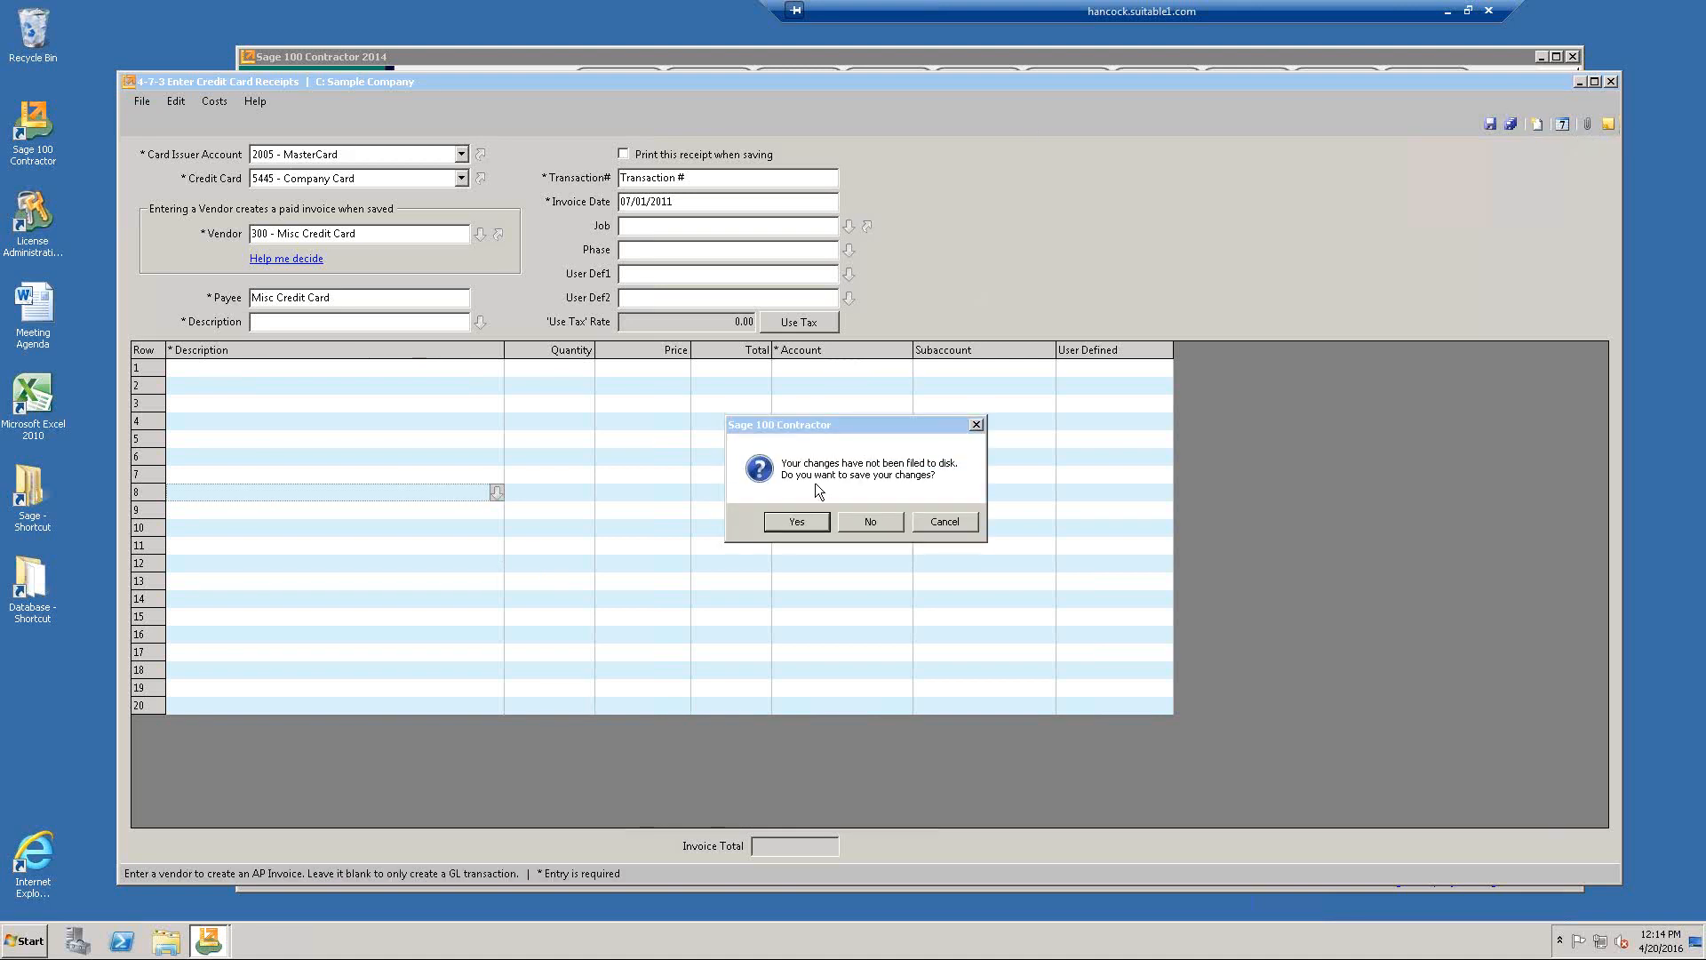
click(876, 519)
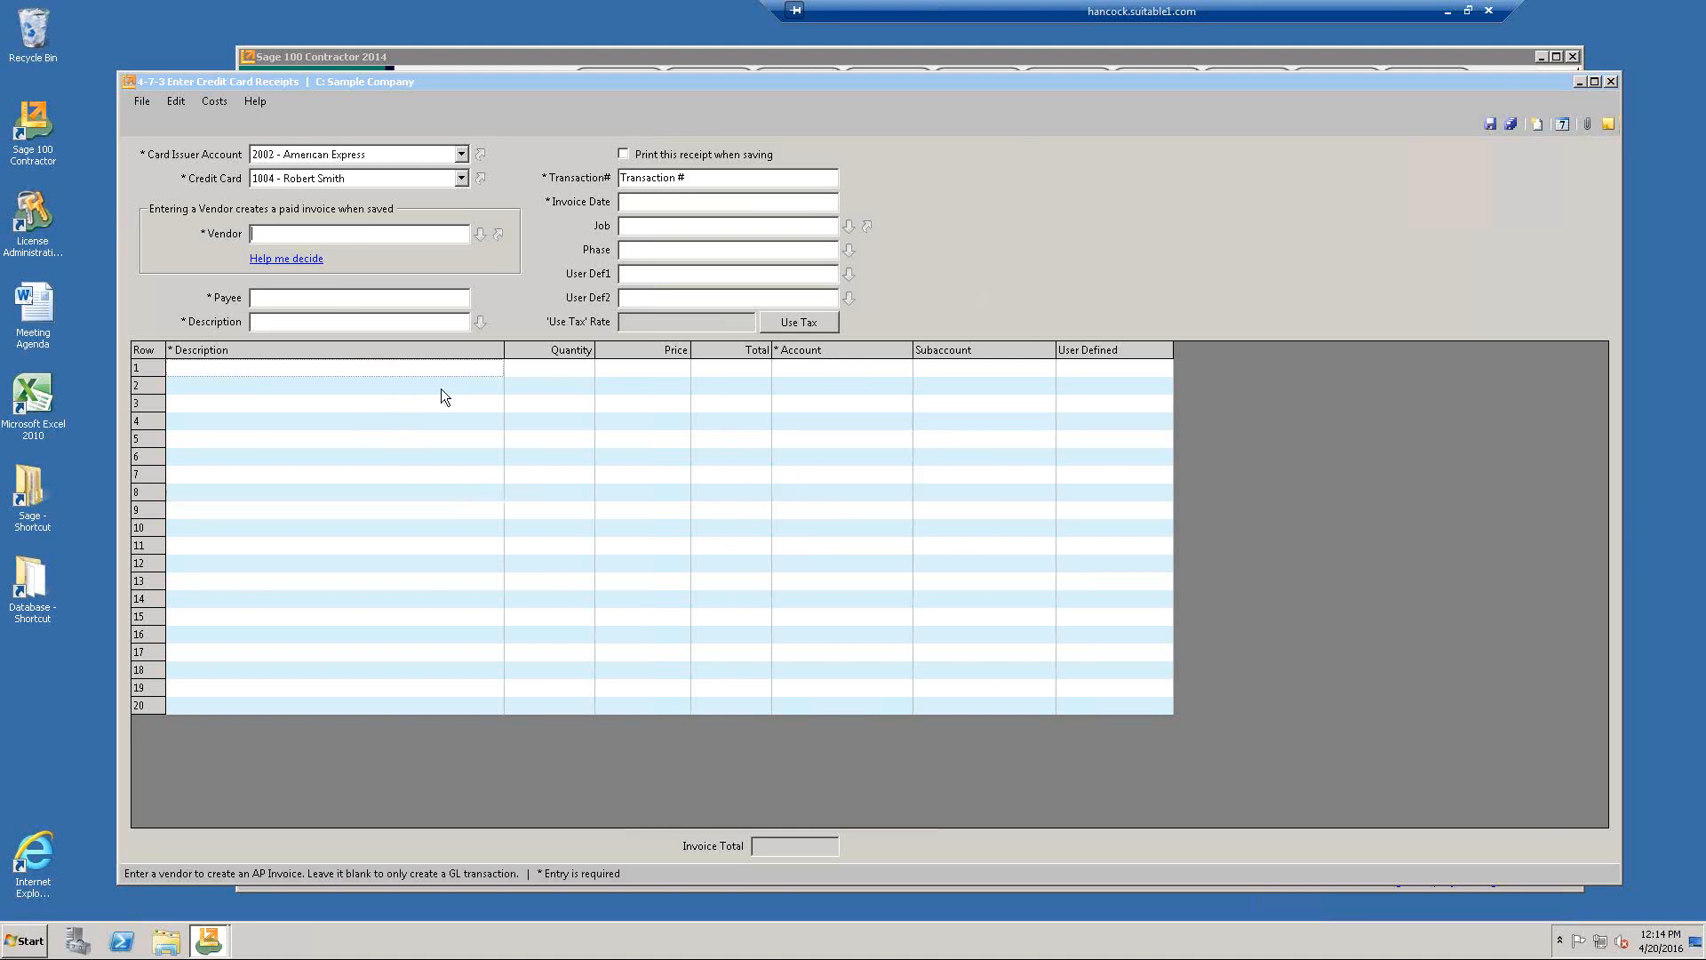
Set the new receipt's card issuer account to 2005 - MasterCard and its credit card to Big Spender.
click(461, 154)
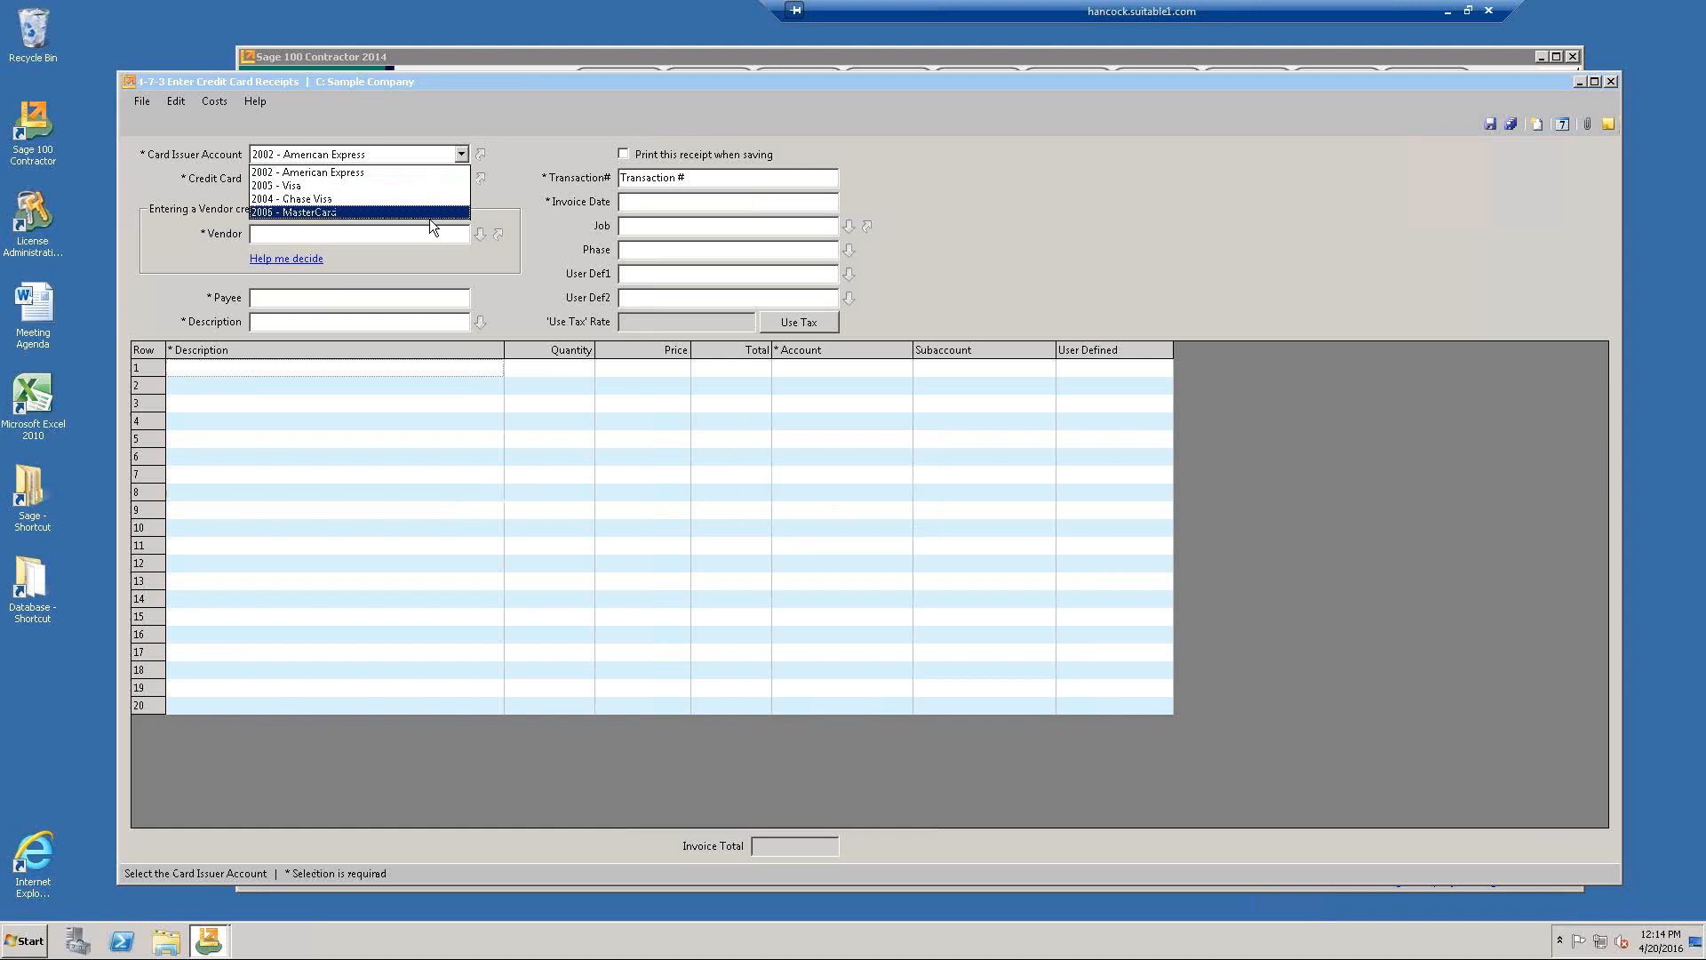
click(348, 213)
click(463, 177)
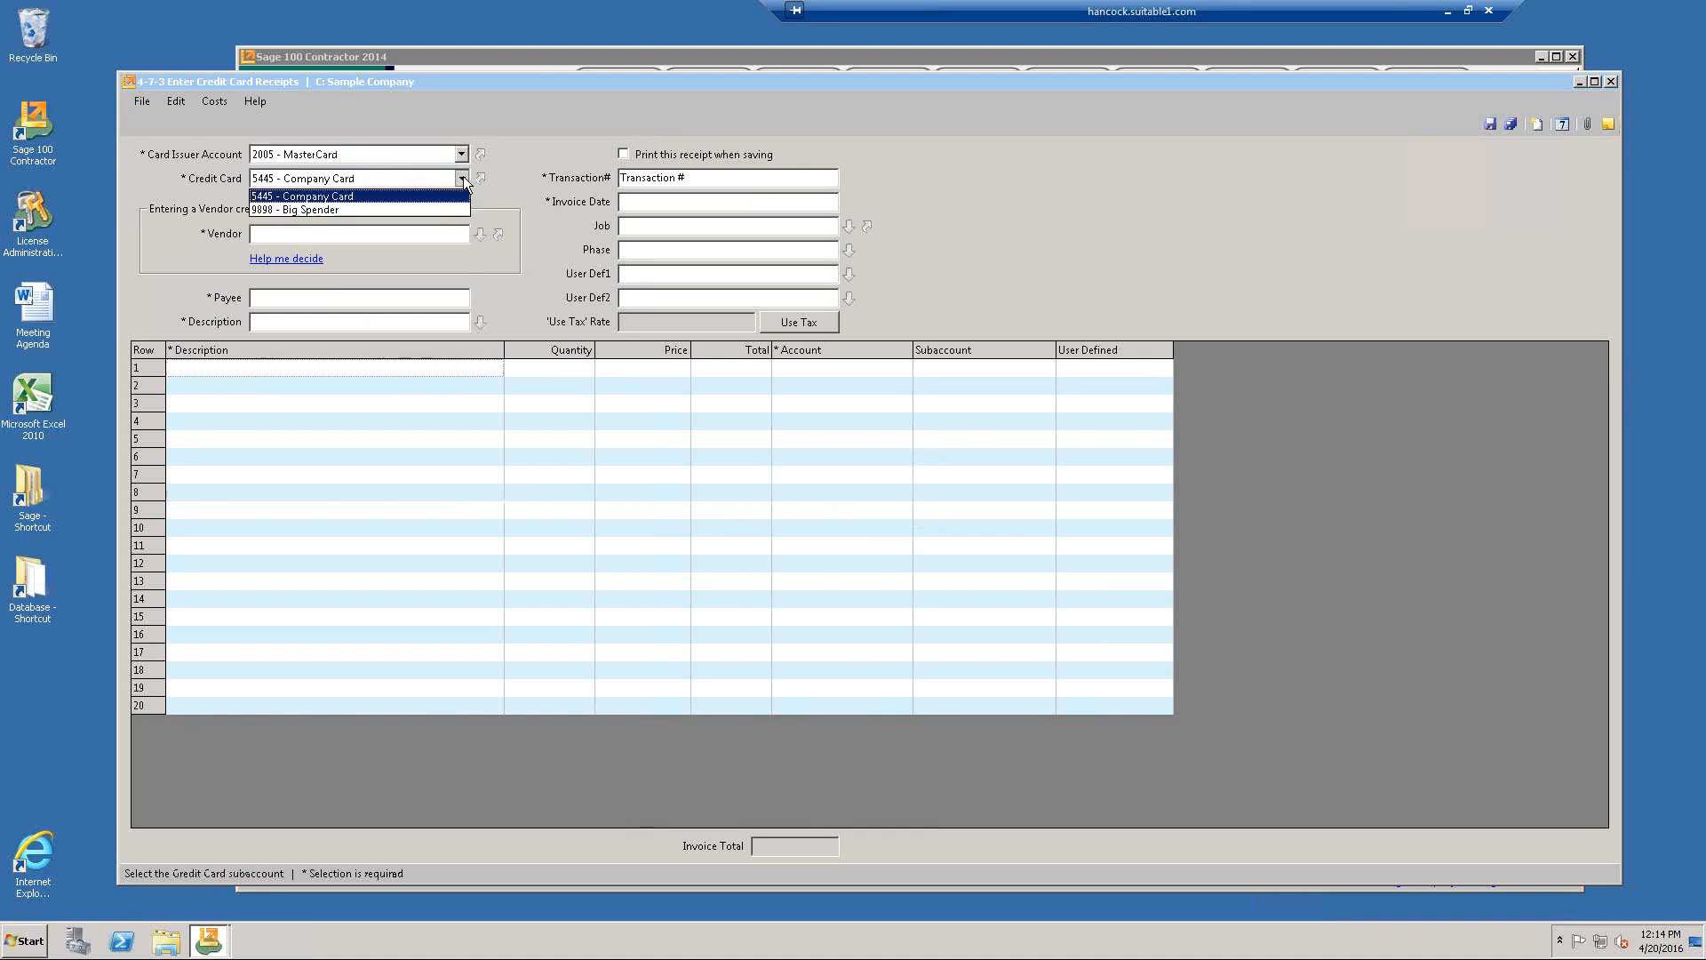
click(343, 213)
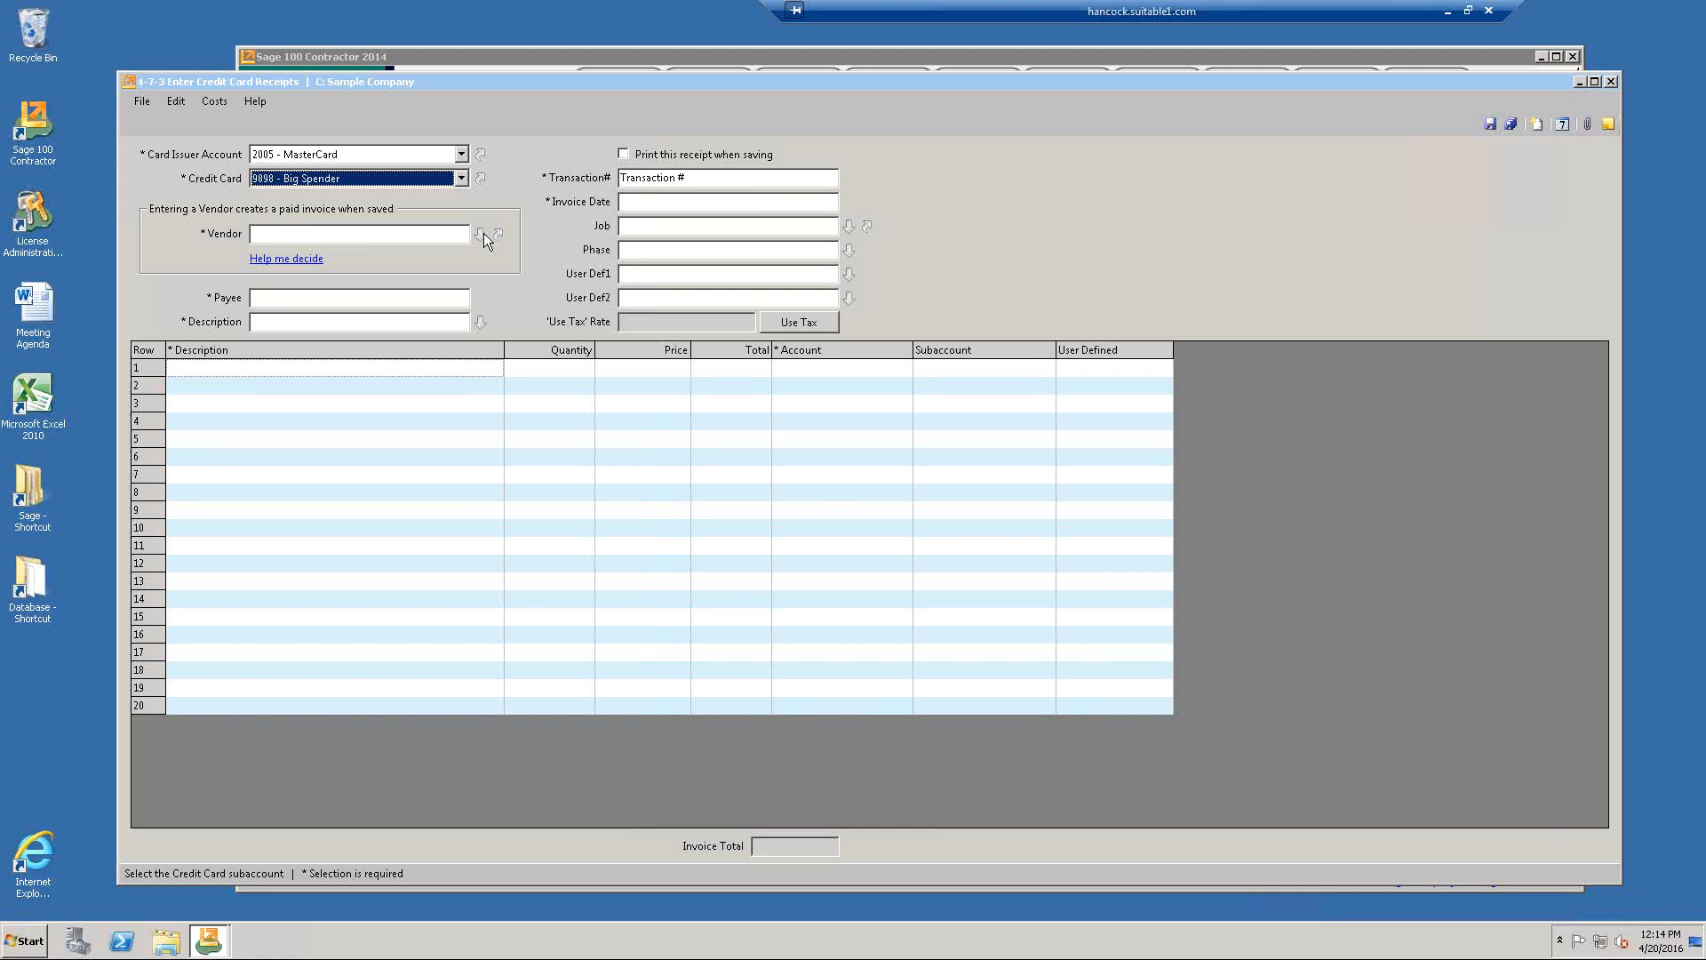
click(279, 235)
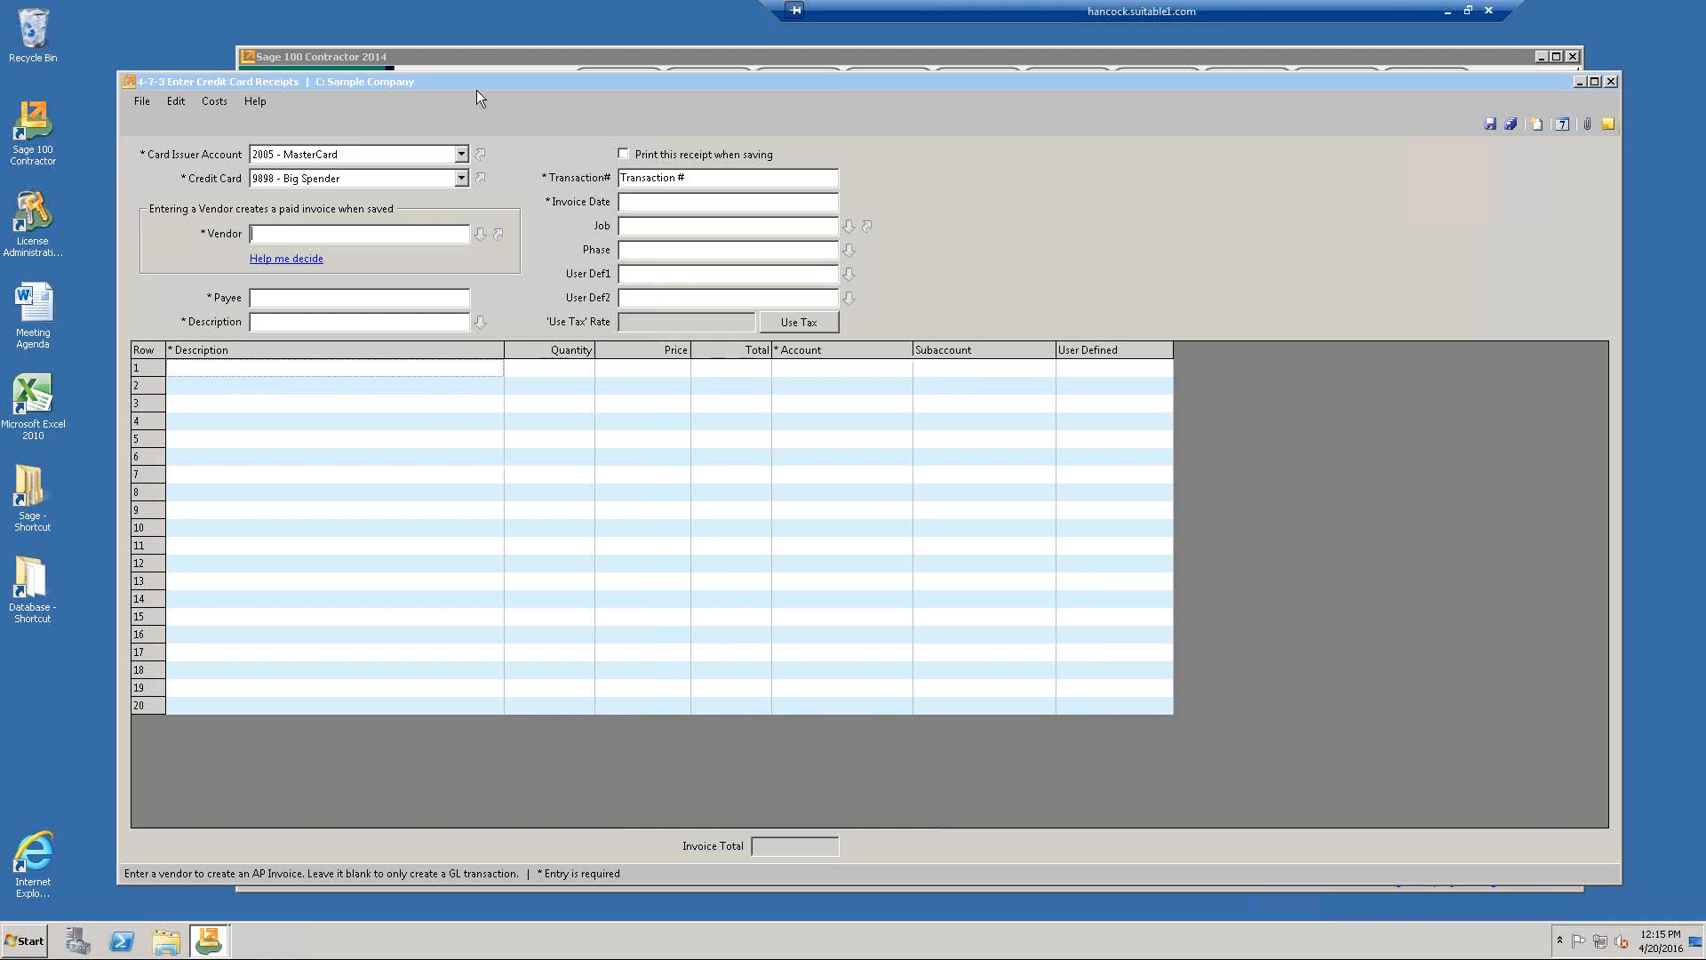
Open Payable Invoices/Credits, view the last invoice record and close the window.
click(486, 63)
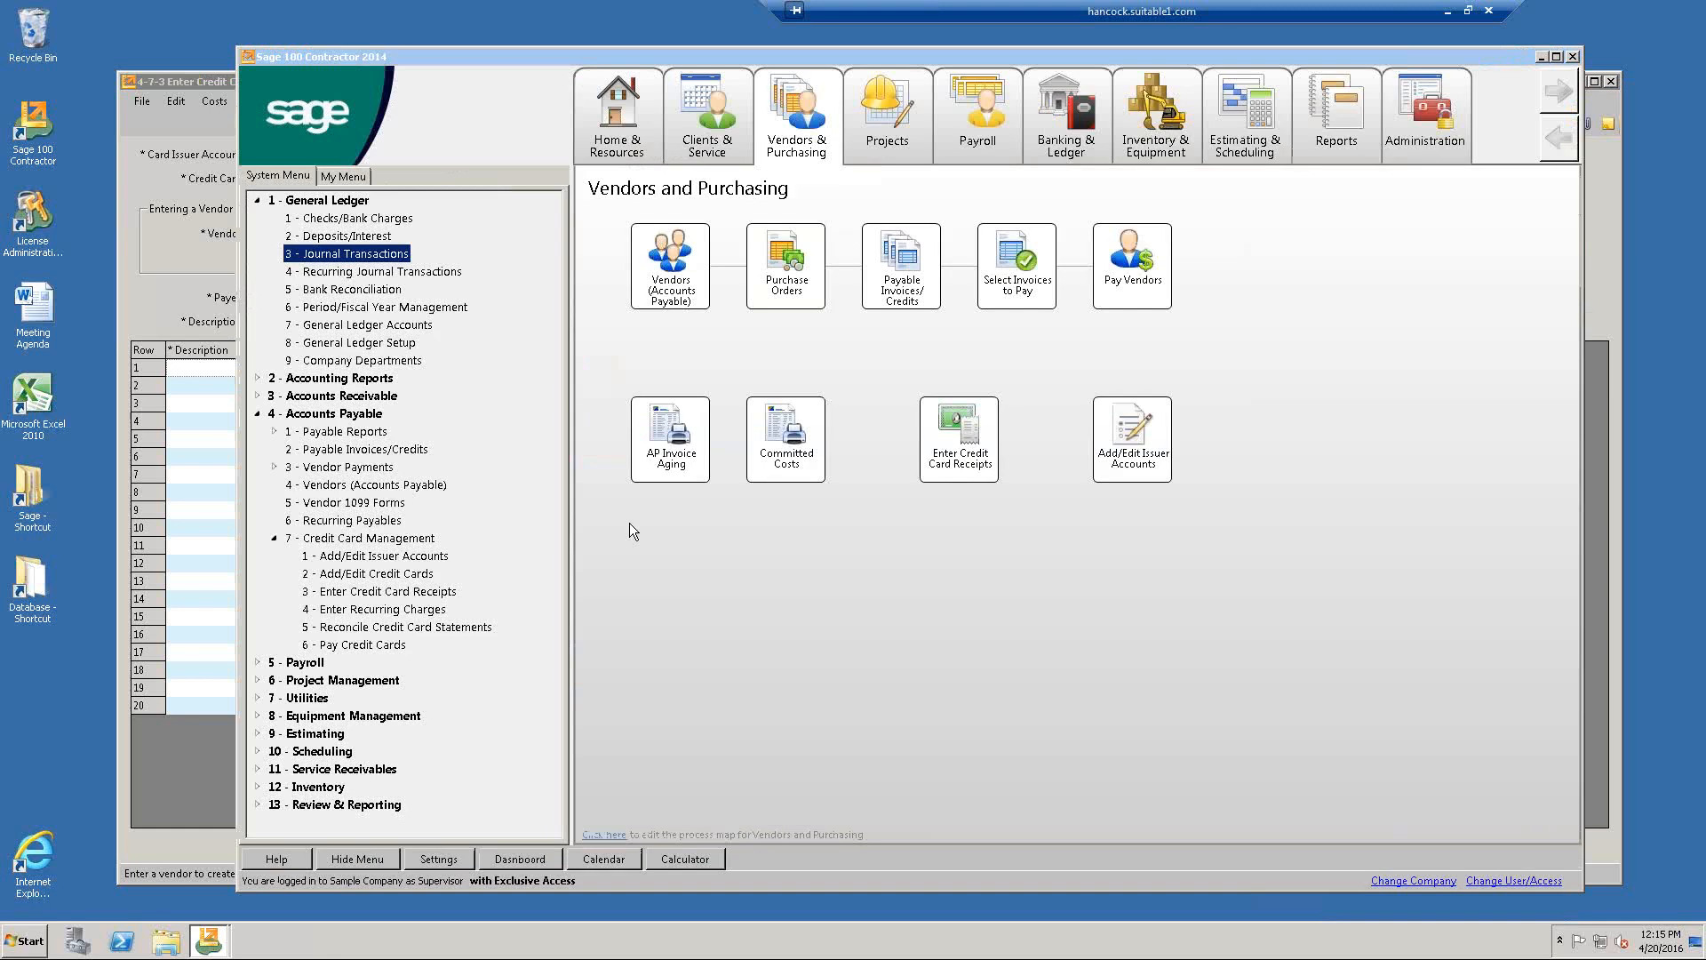
click(258, 203)
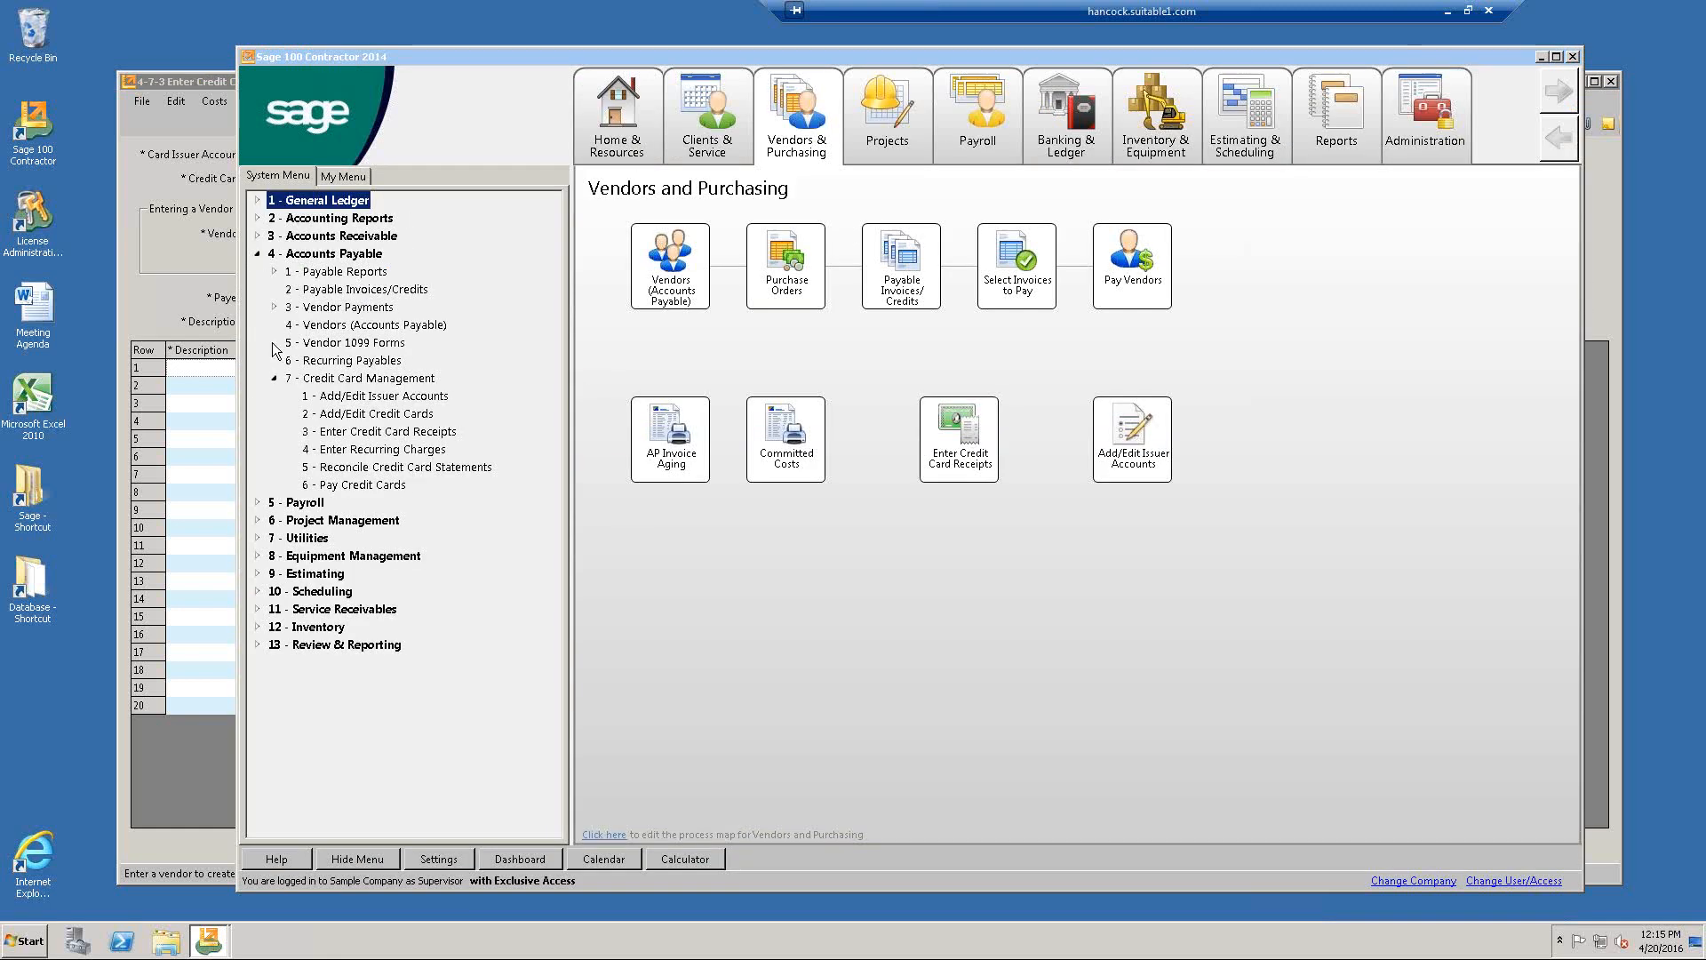
double_click(330, 290)
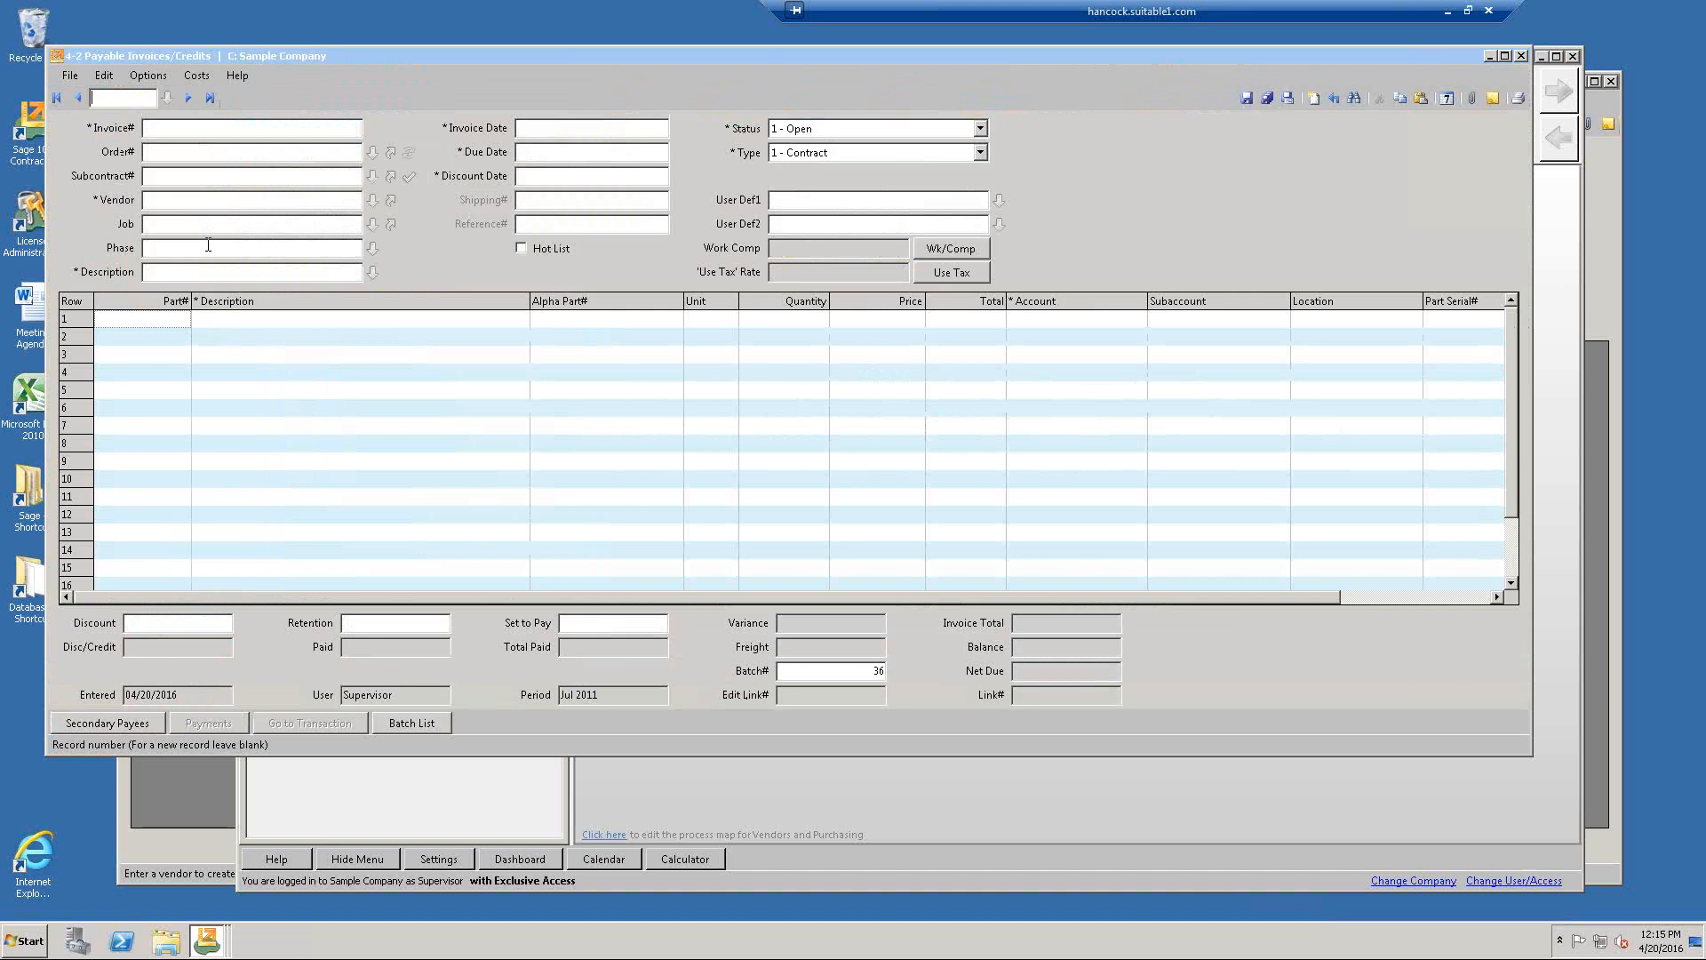
click(209, 98)
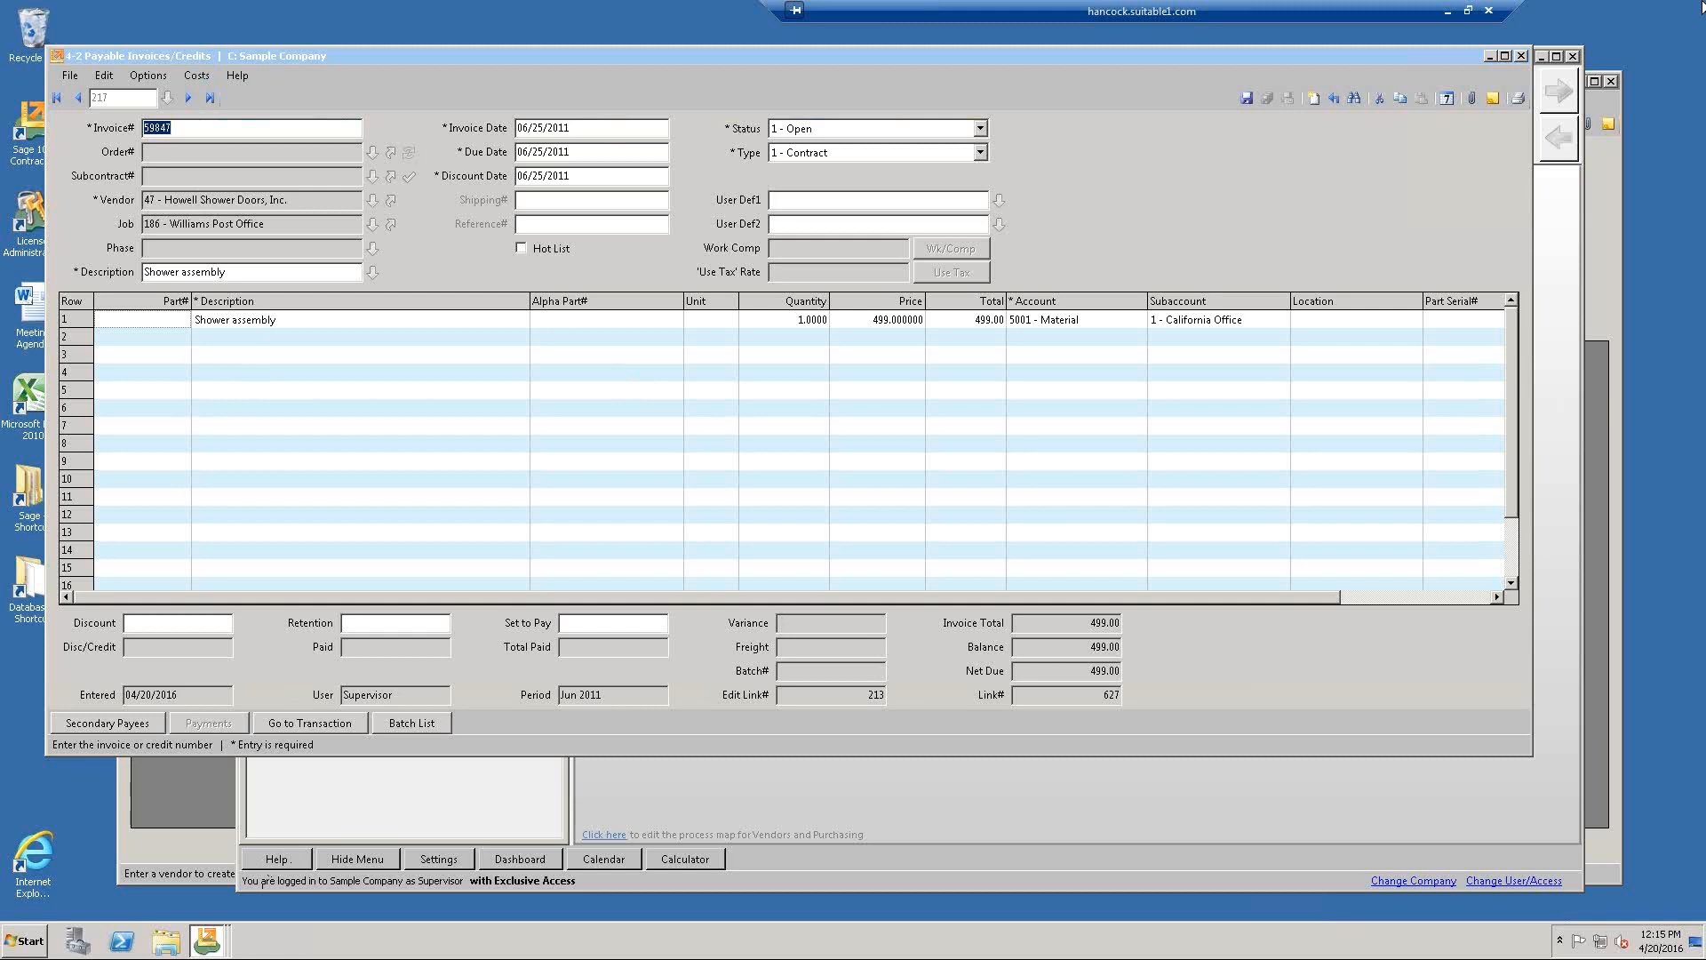
click(1520, 55)
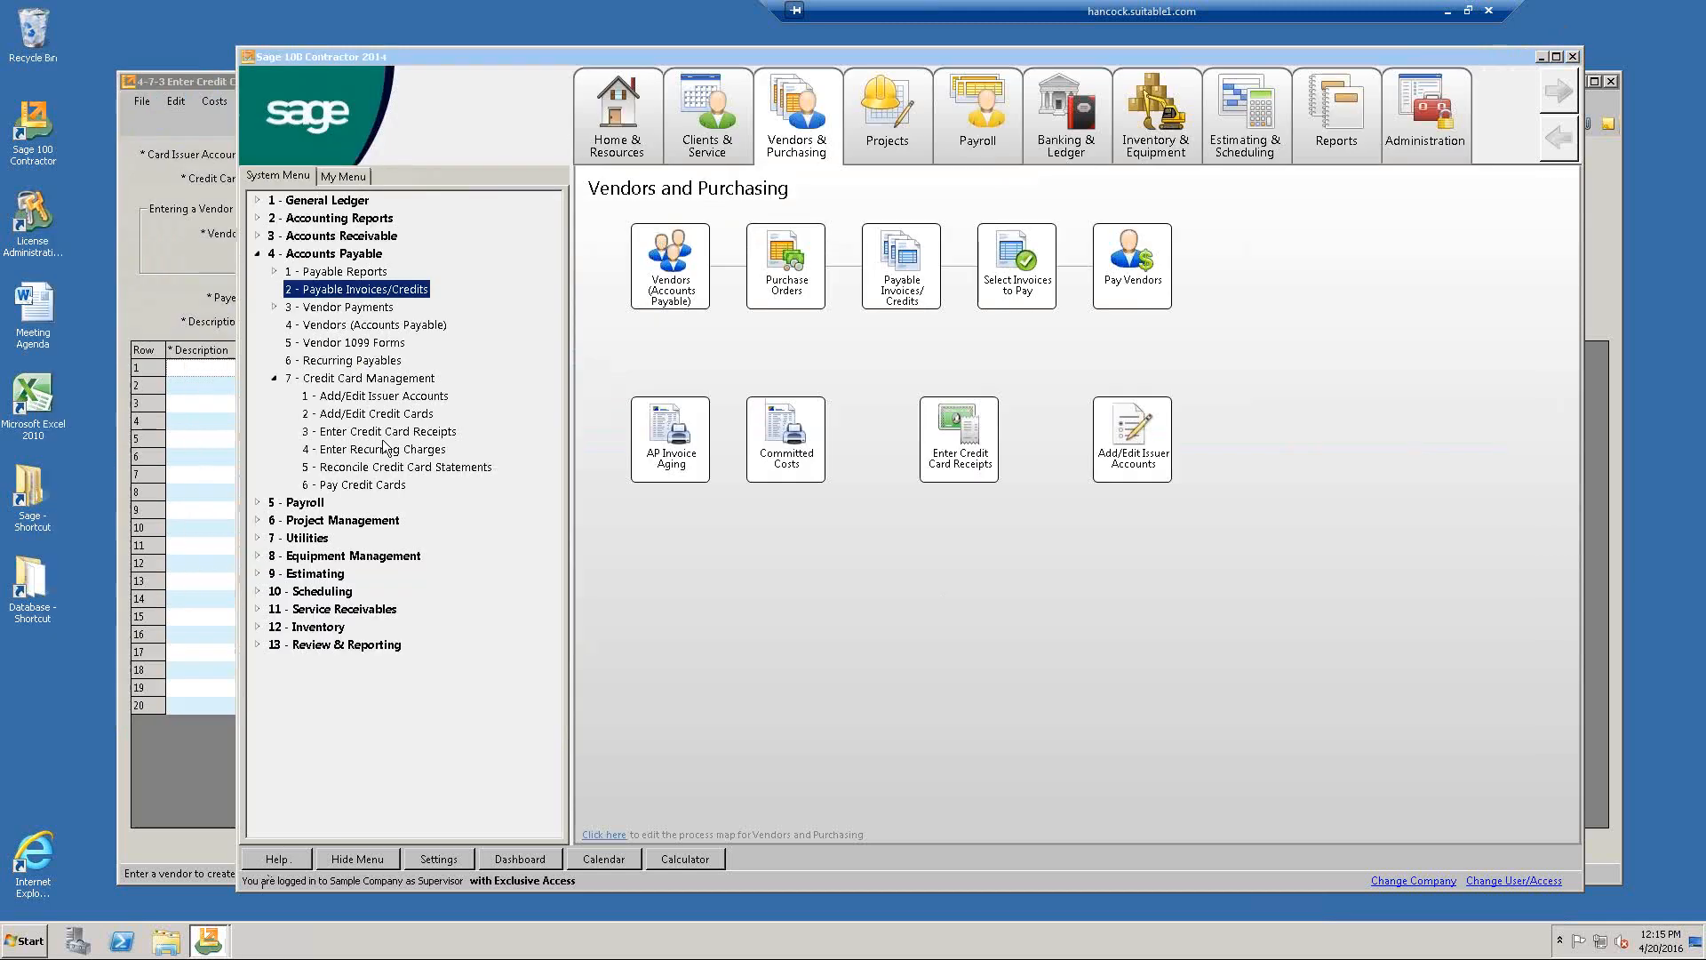
Open Pay Vendors, select Hunt Industrial Carting and start paying it by Credit Card.
click(274, 378)
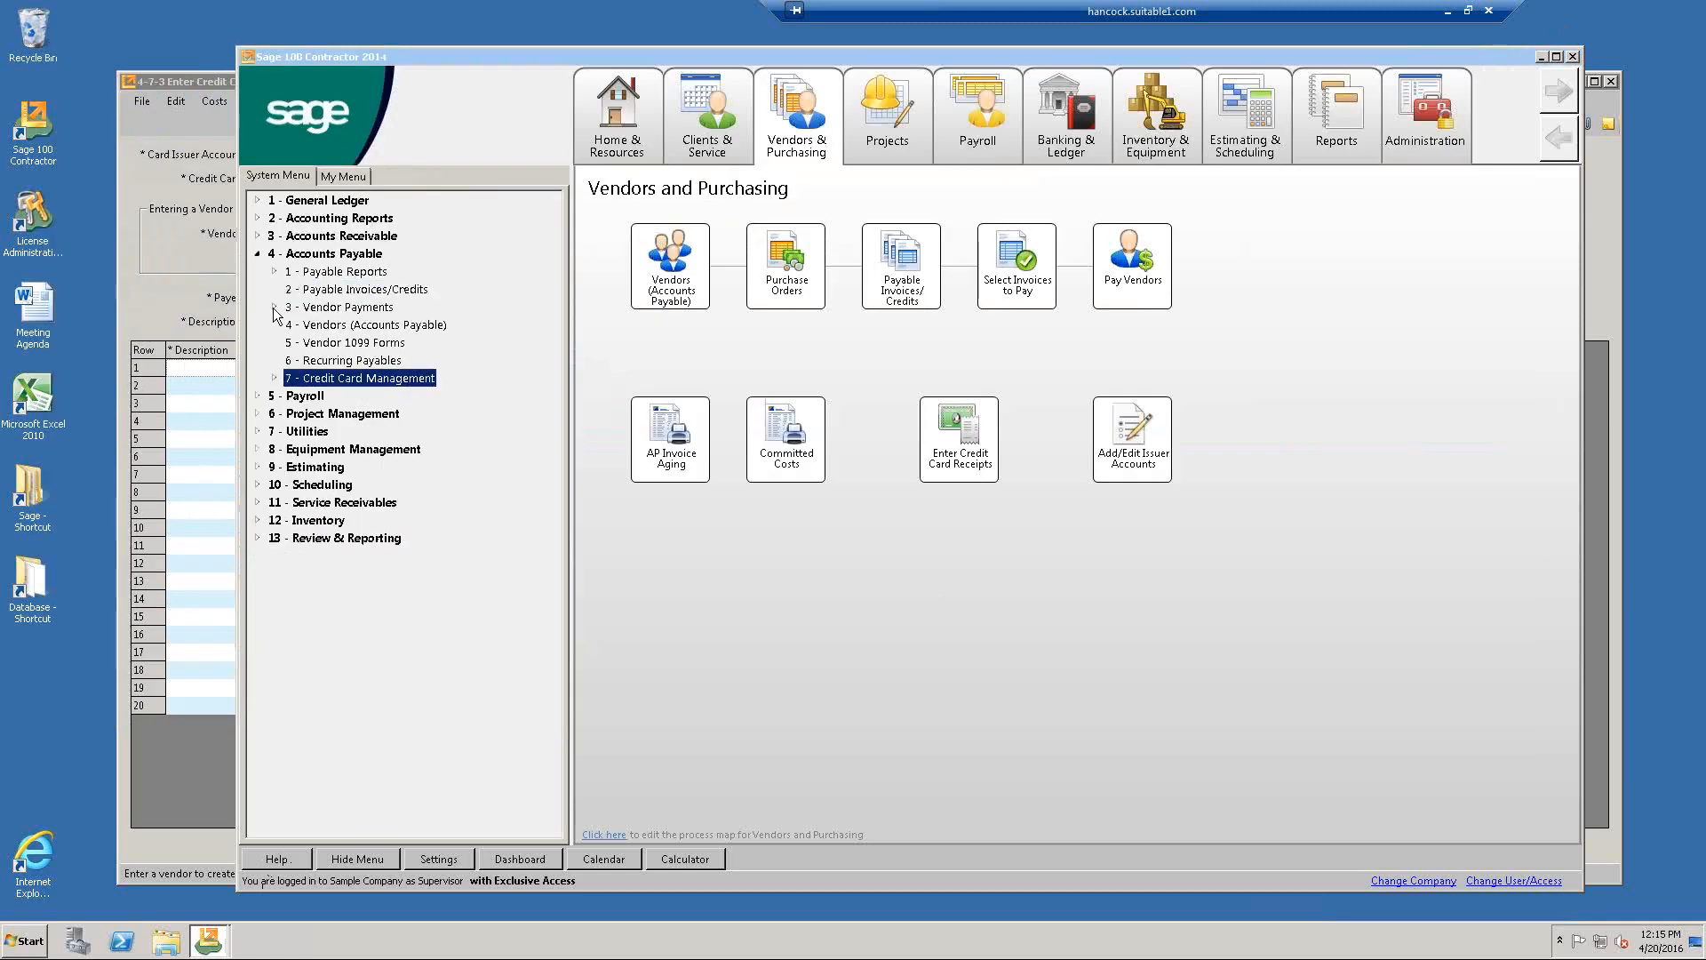
click(274, 307)
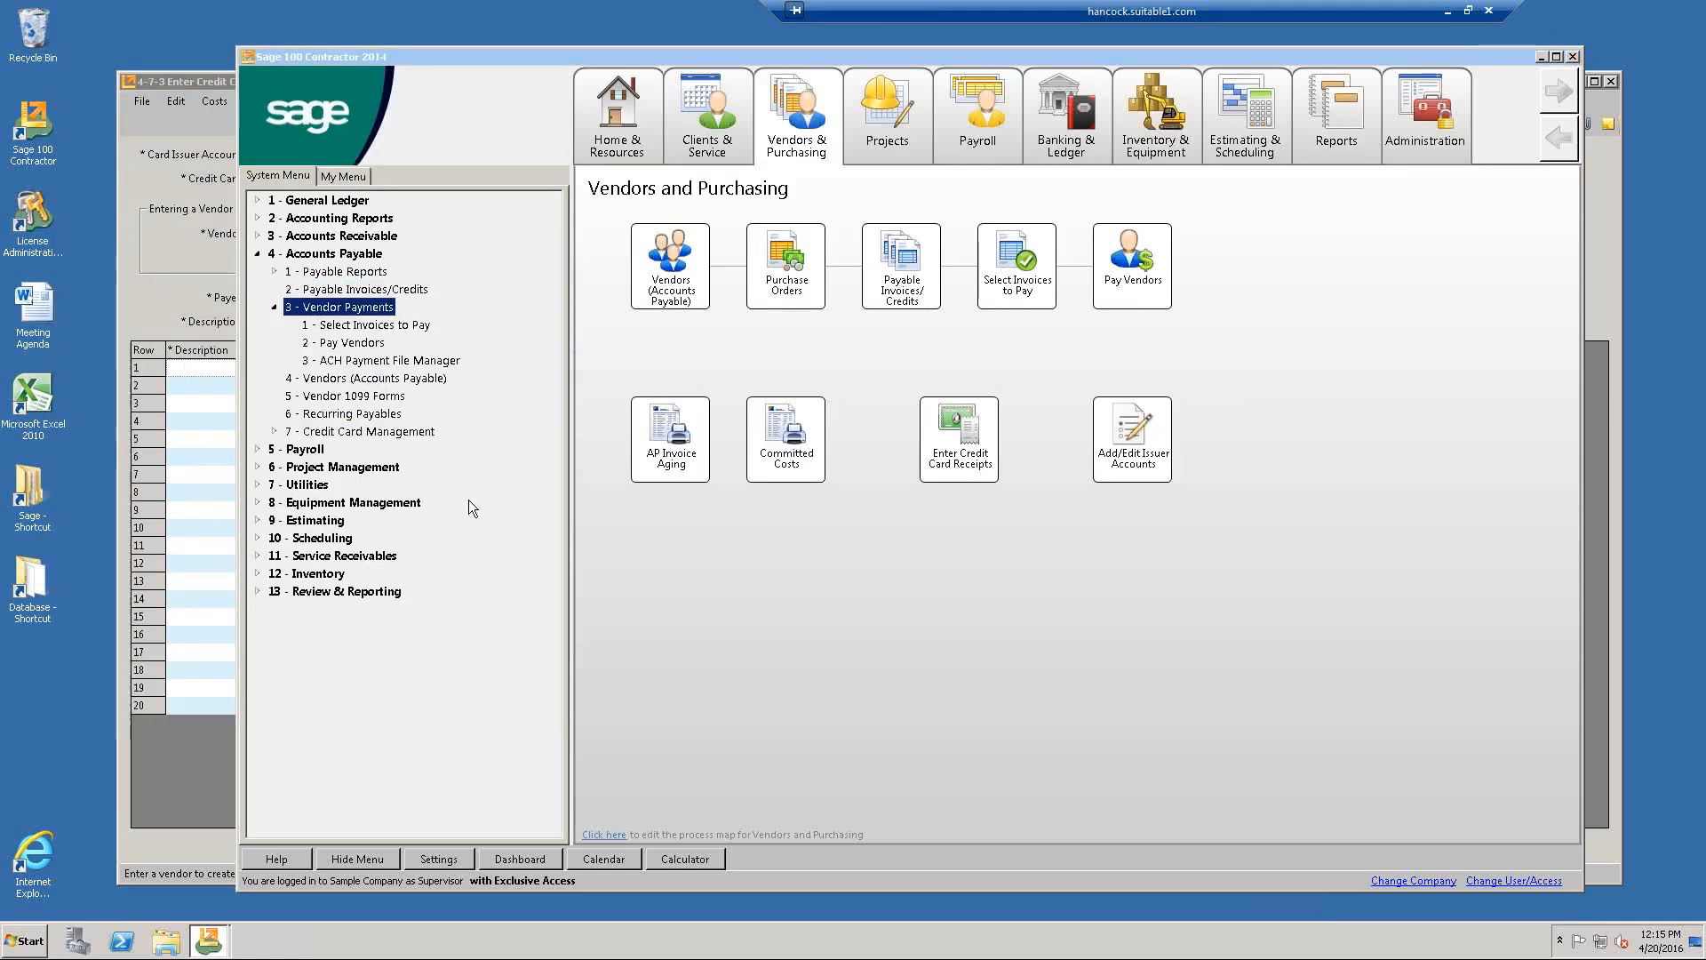
click(352, 342)
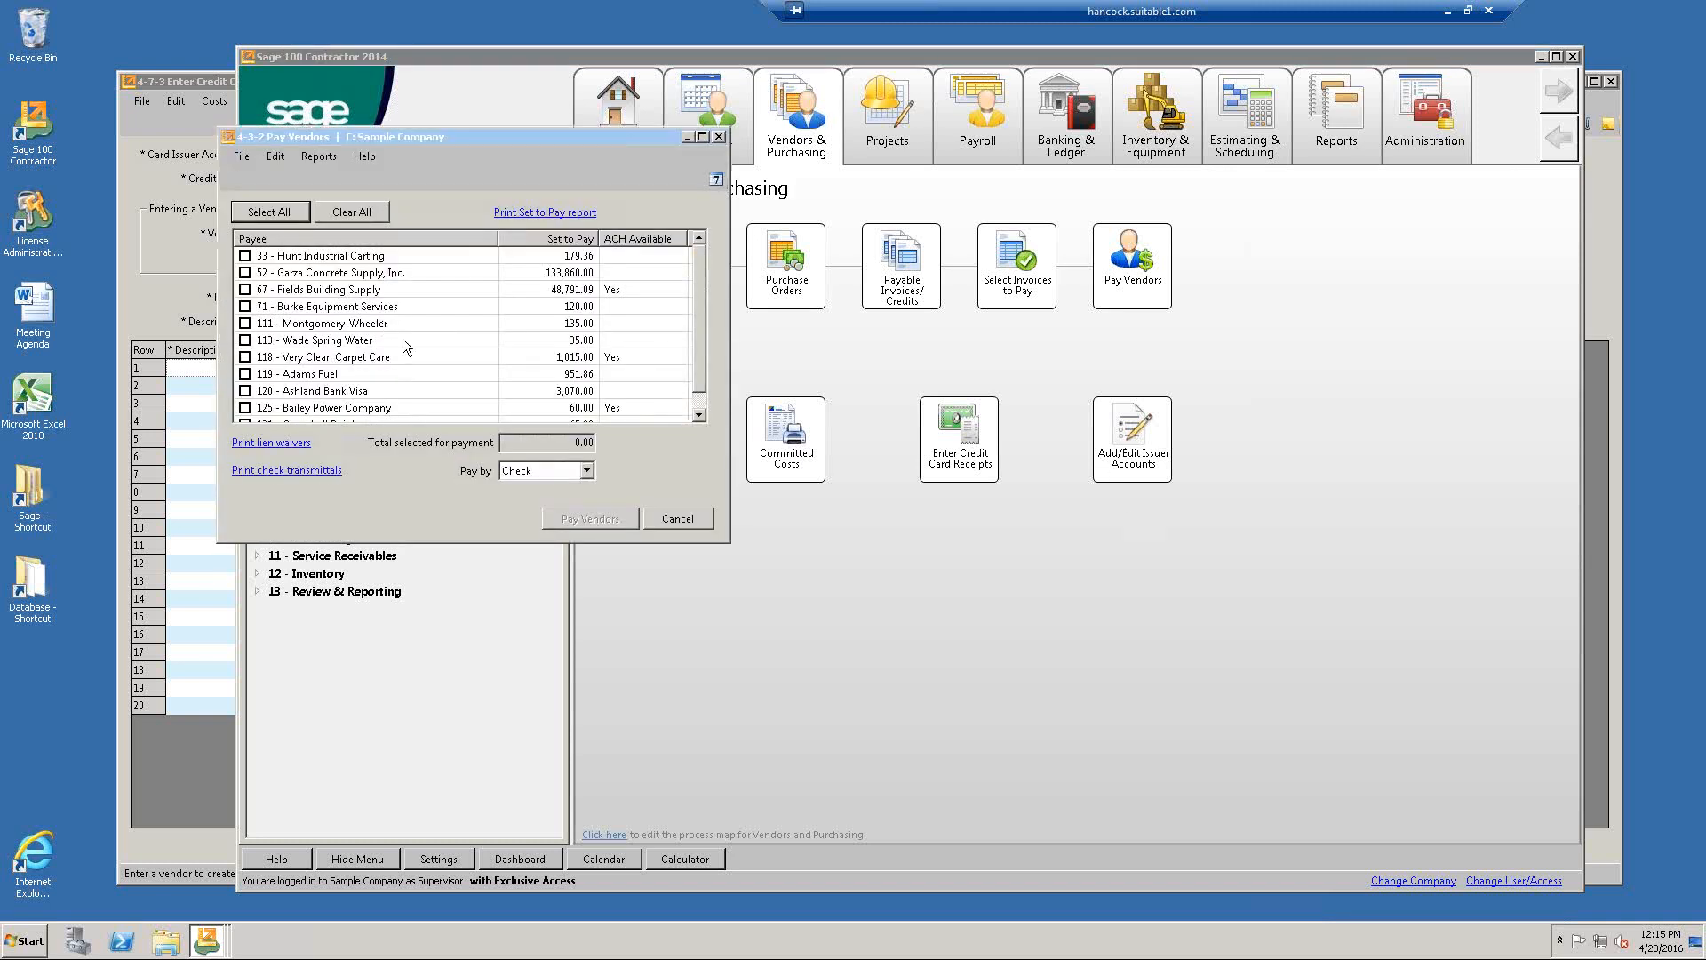
click(244, 256)
click(585, 471)
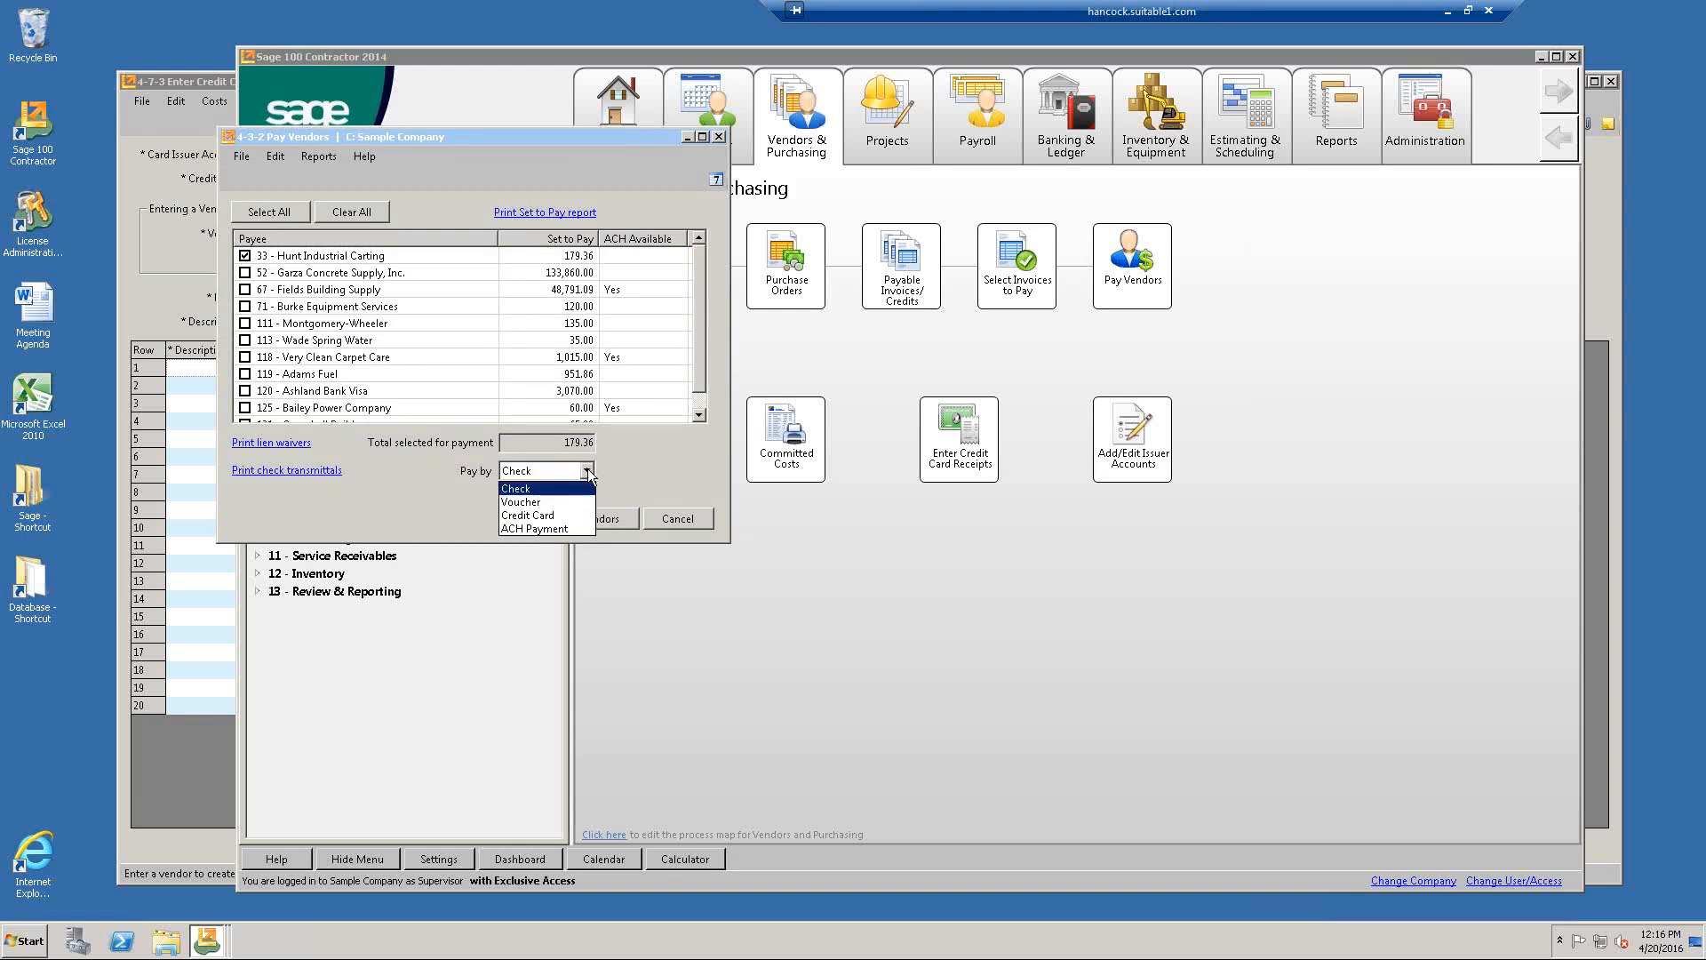
click(570, 517)
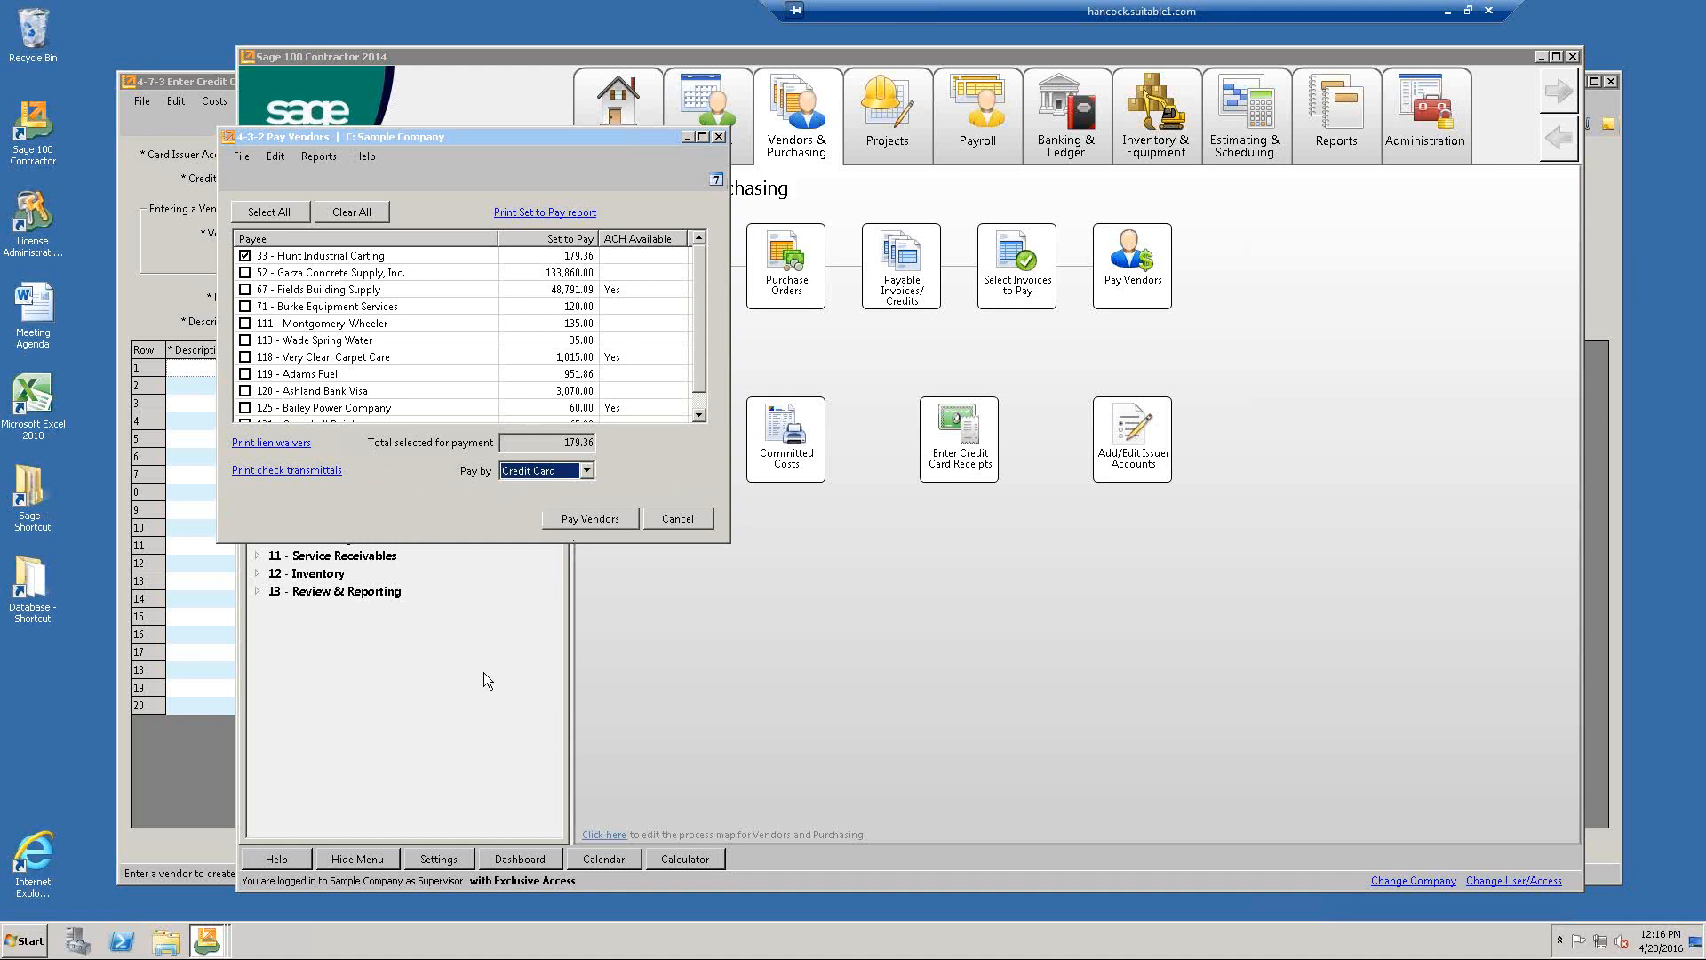
click(583, 519)
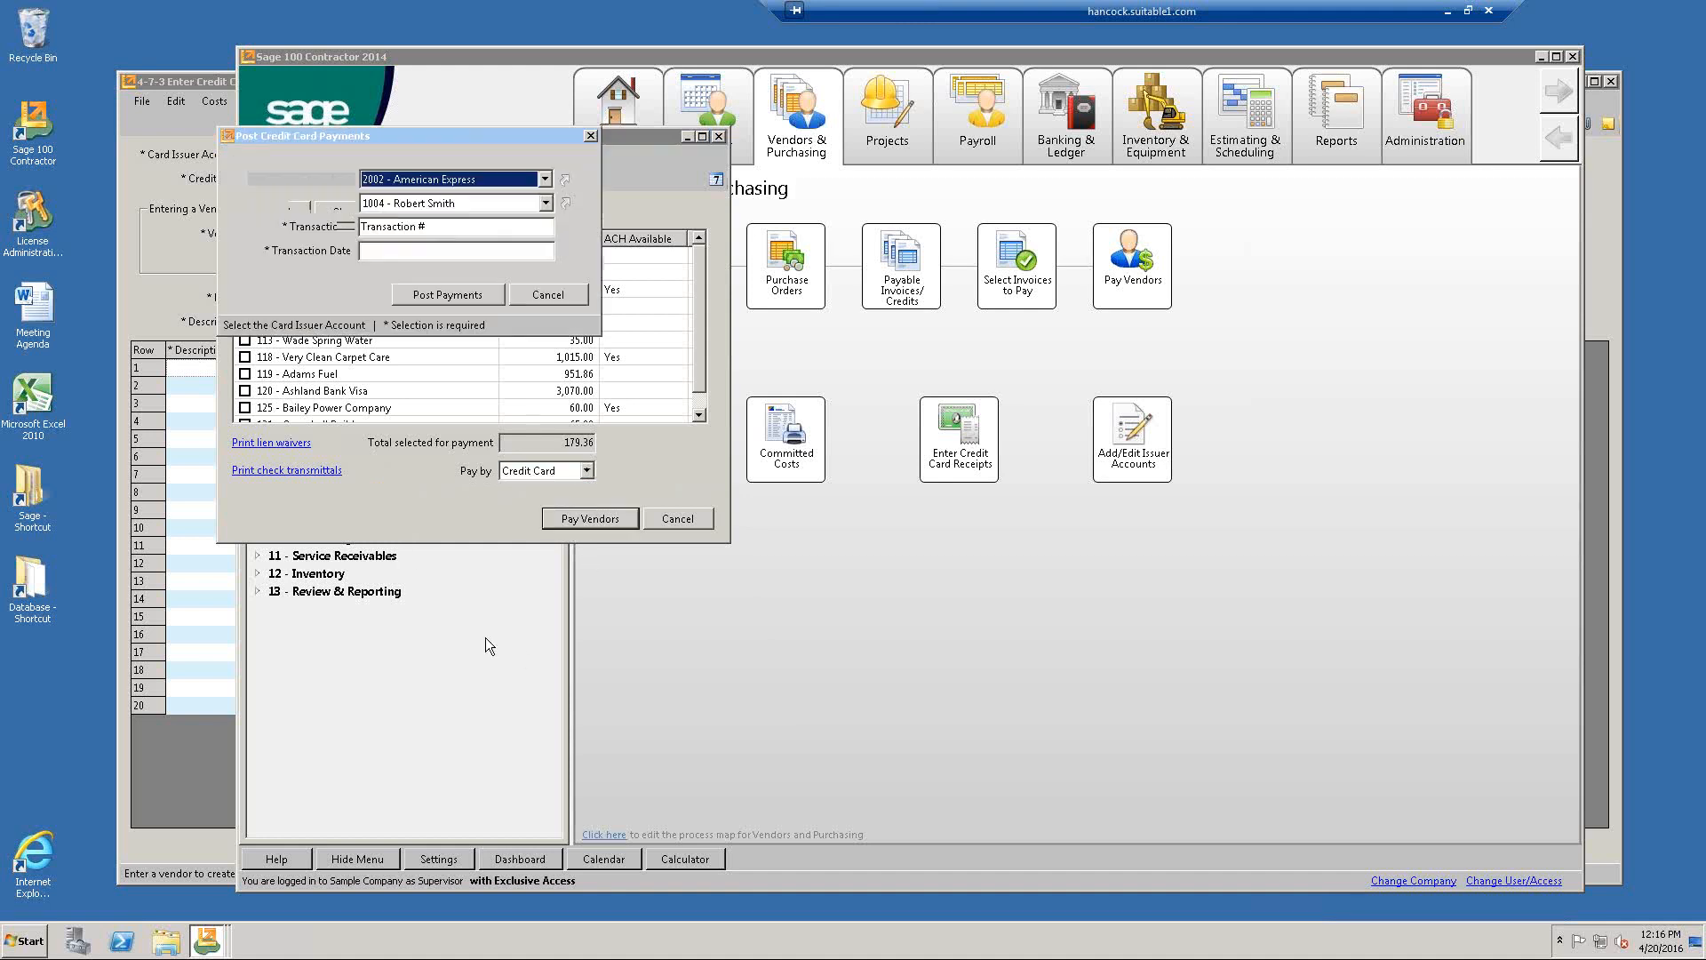
Set the payment's card issuer account to 2005 - MasterCard and its credit card to Big Spender.
click(545, 180)
click(527, 214)
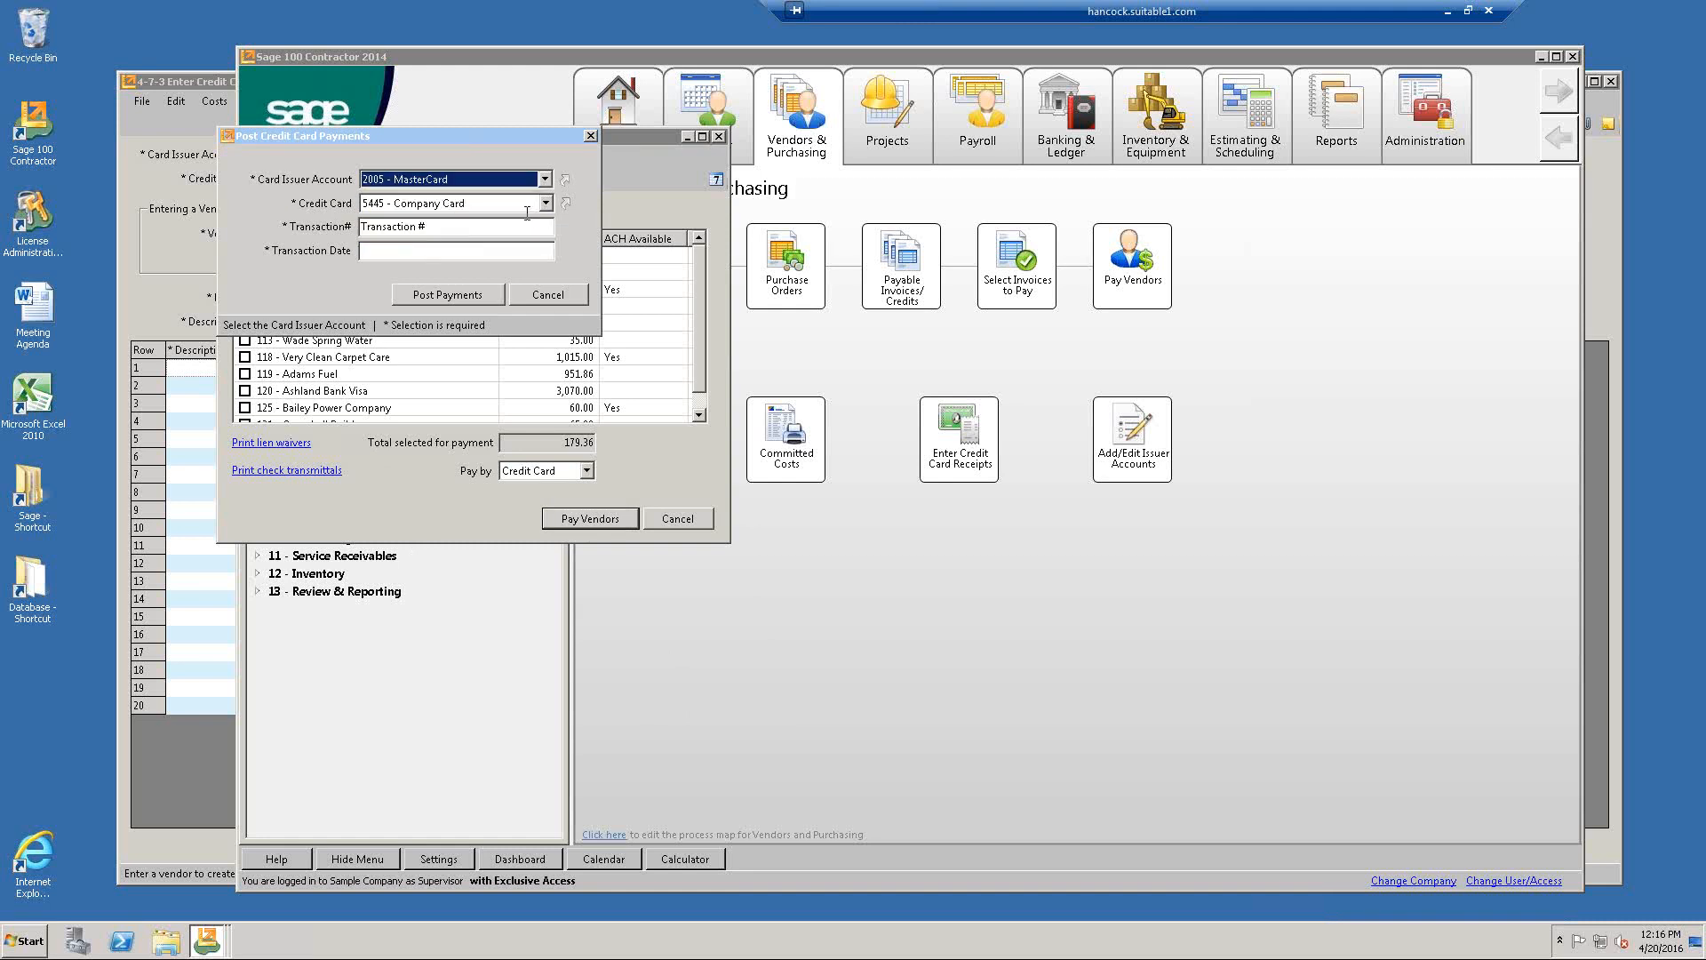
click(546, 202)
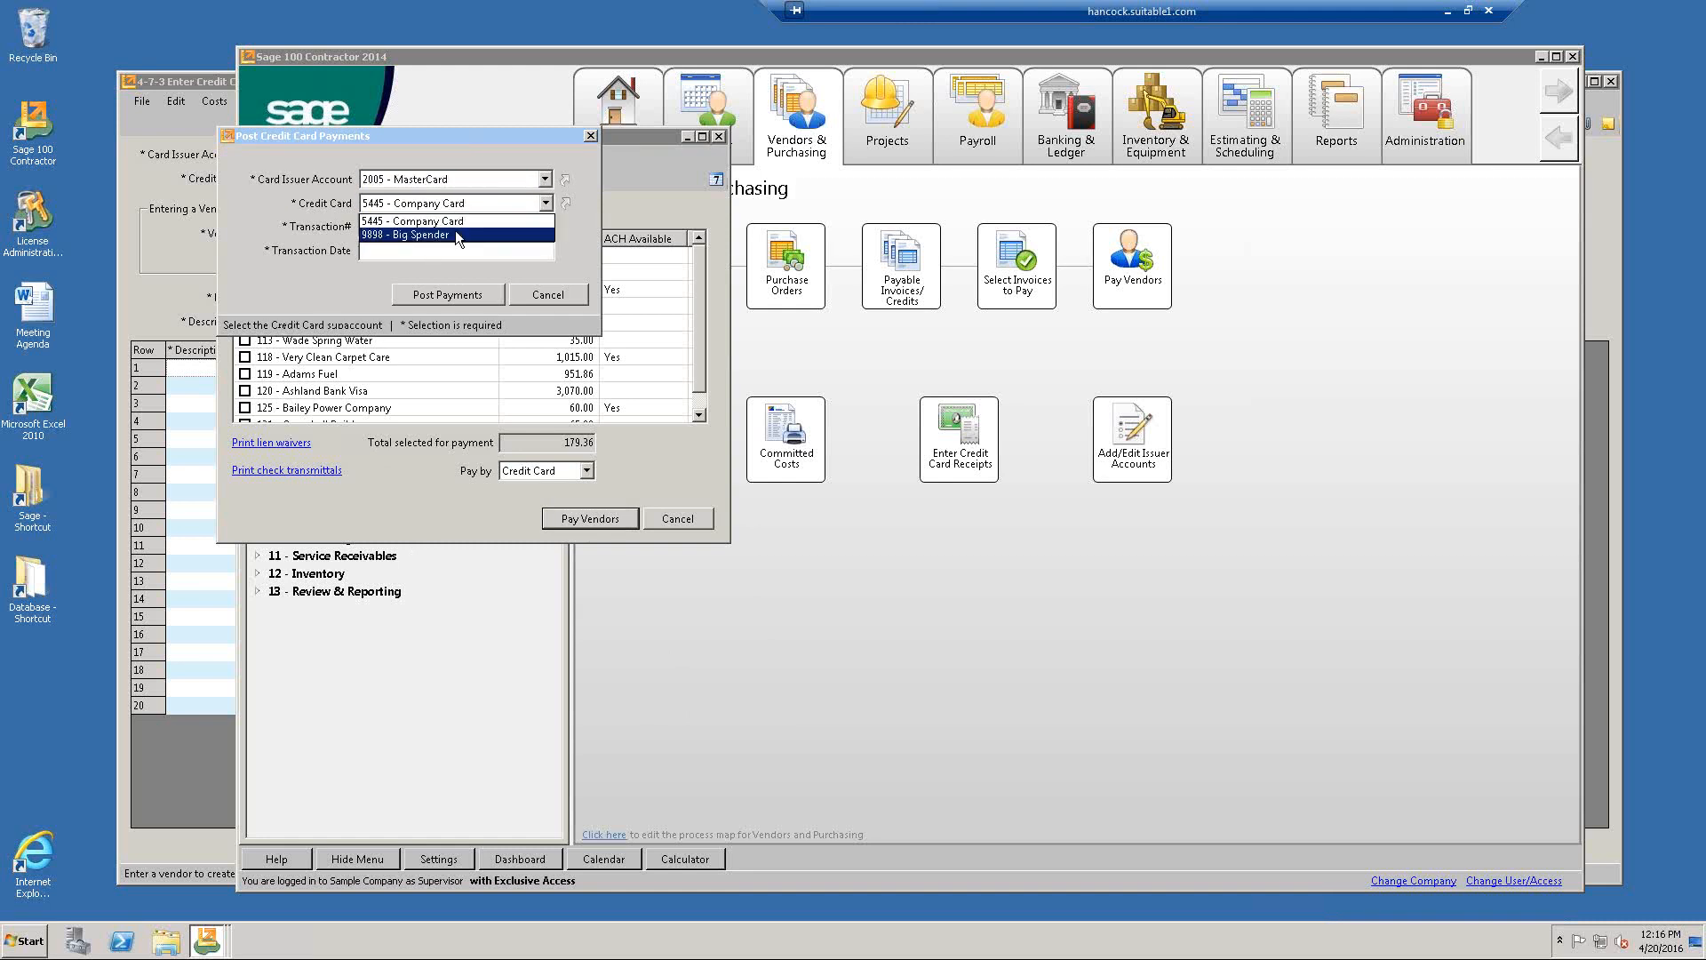
click(455, 232)
key(Tab)
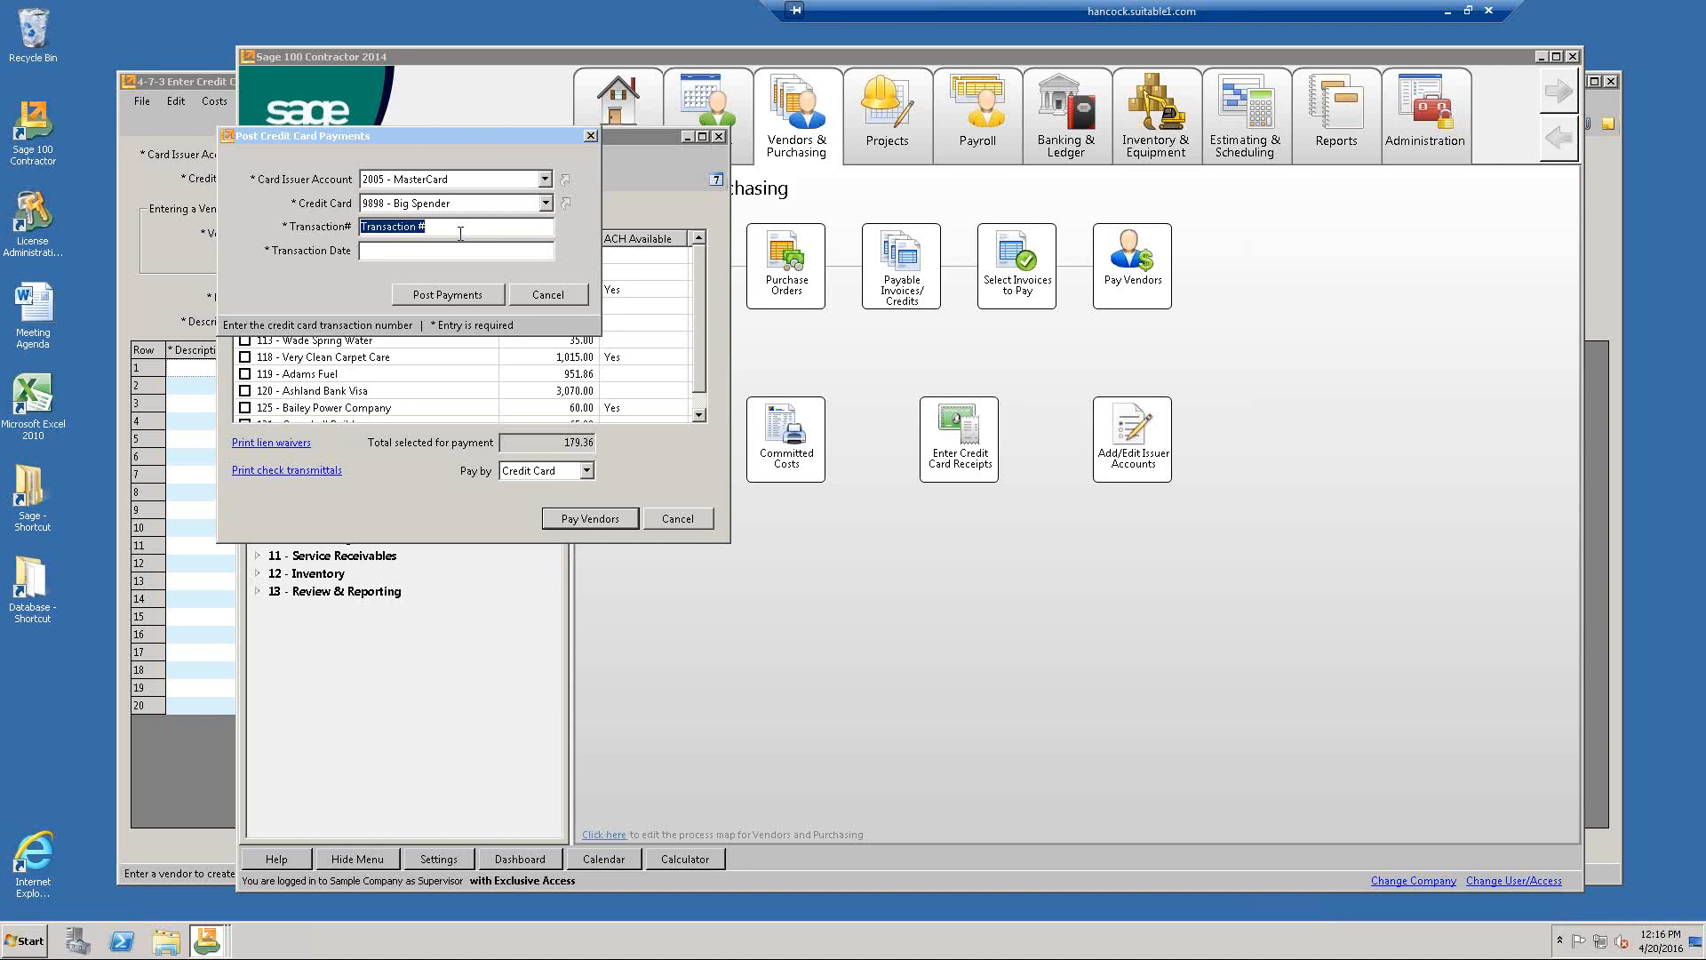
Enter transaction number 070111 and transaction date 07/01/2011, and post the credit card payment.
text(Vendor Paym)
key(BackSpace)
key(BackSpace)
key(BackSpace)
key(BackSpace)
key(BackSpace)
key(BackSpace)
key(BackSpace)
key(BackSpace)
key(BackSpace)
text(070111)
key(Tab)
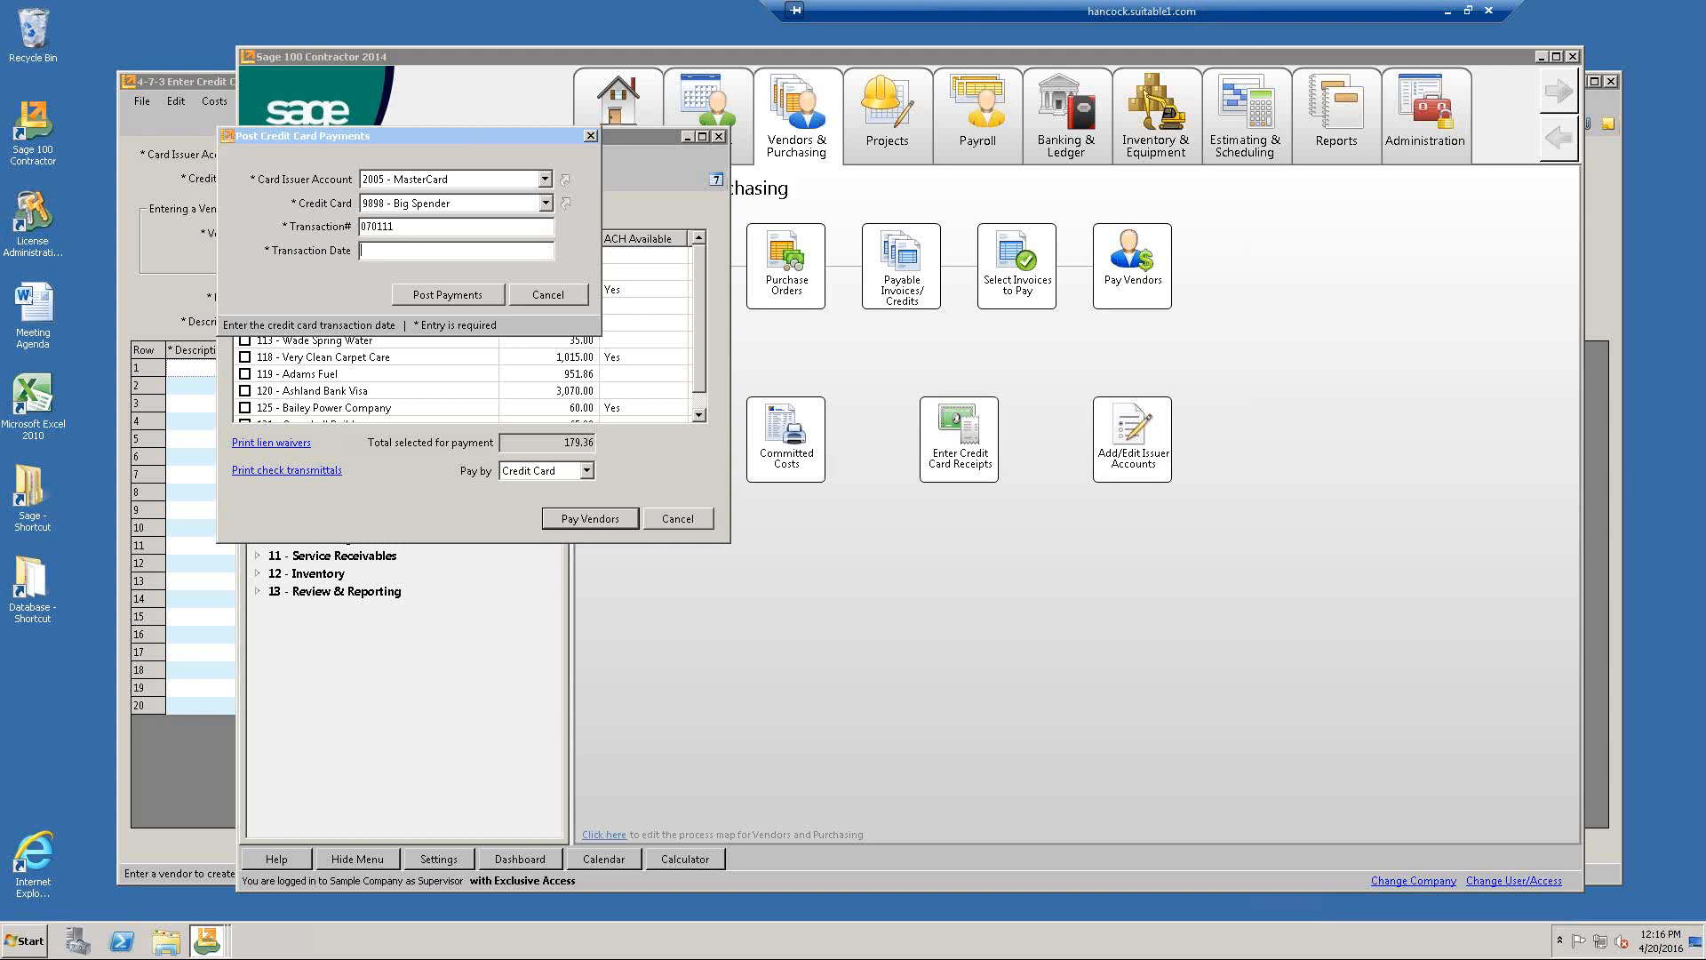
text(070111)
key(Tab)
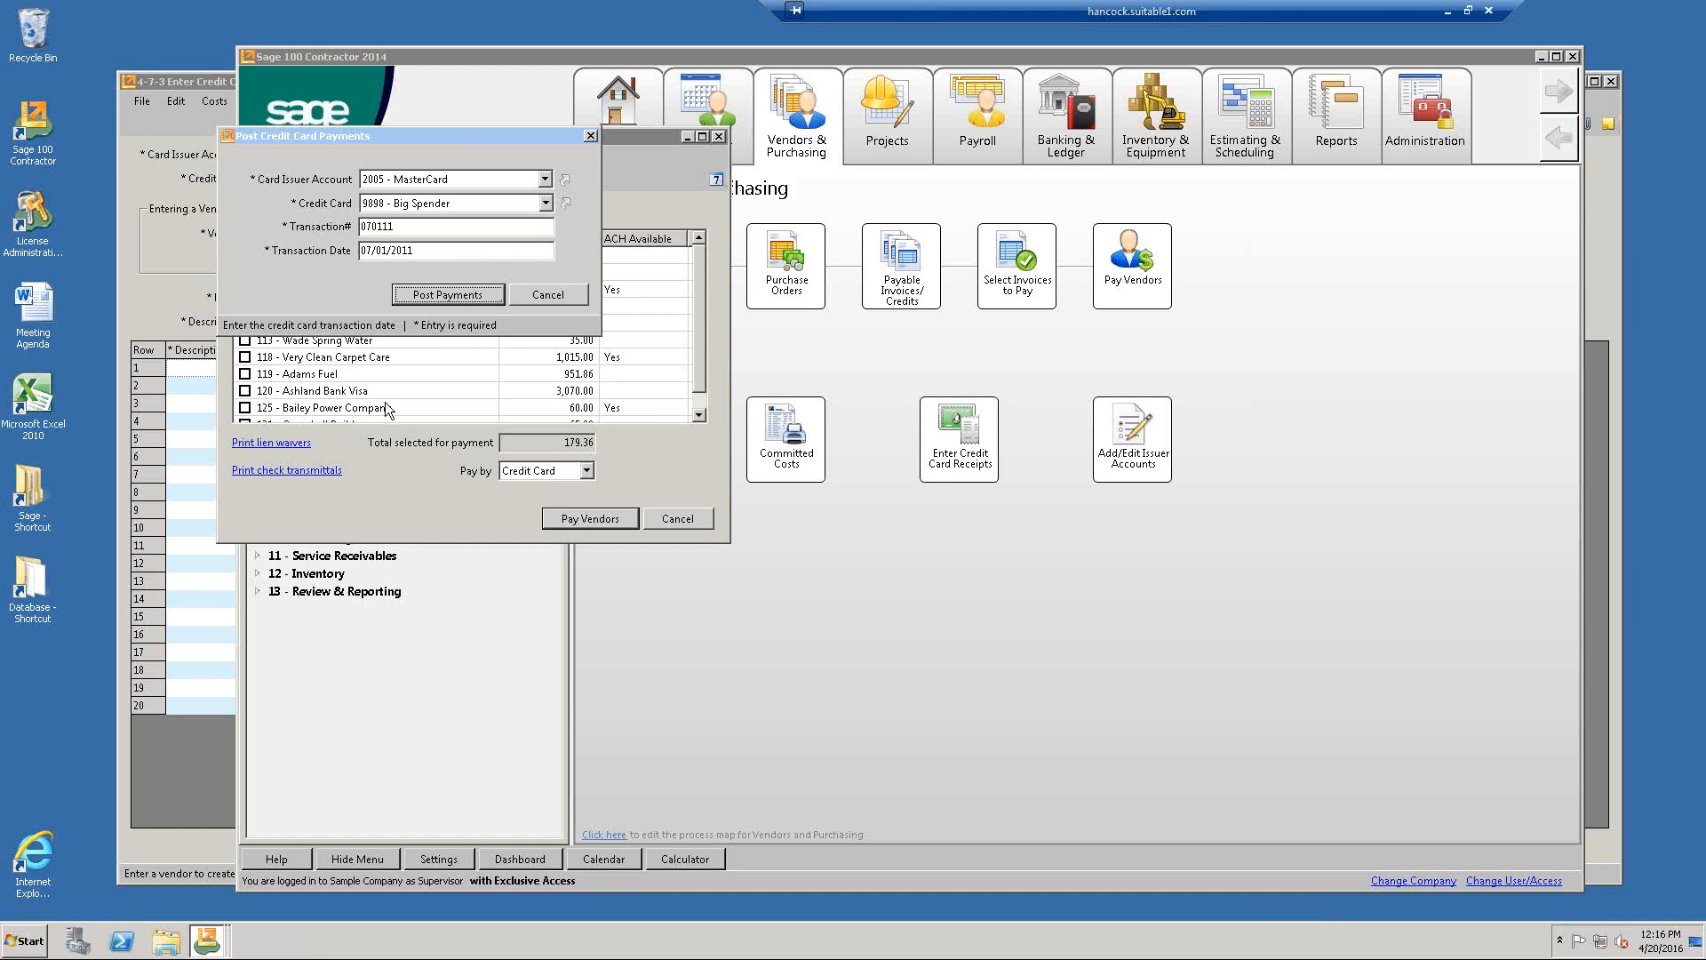
click(469, 293)
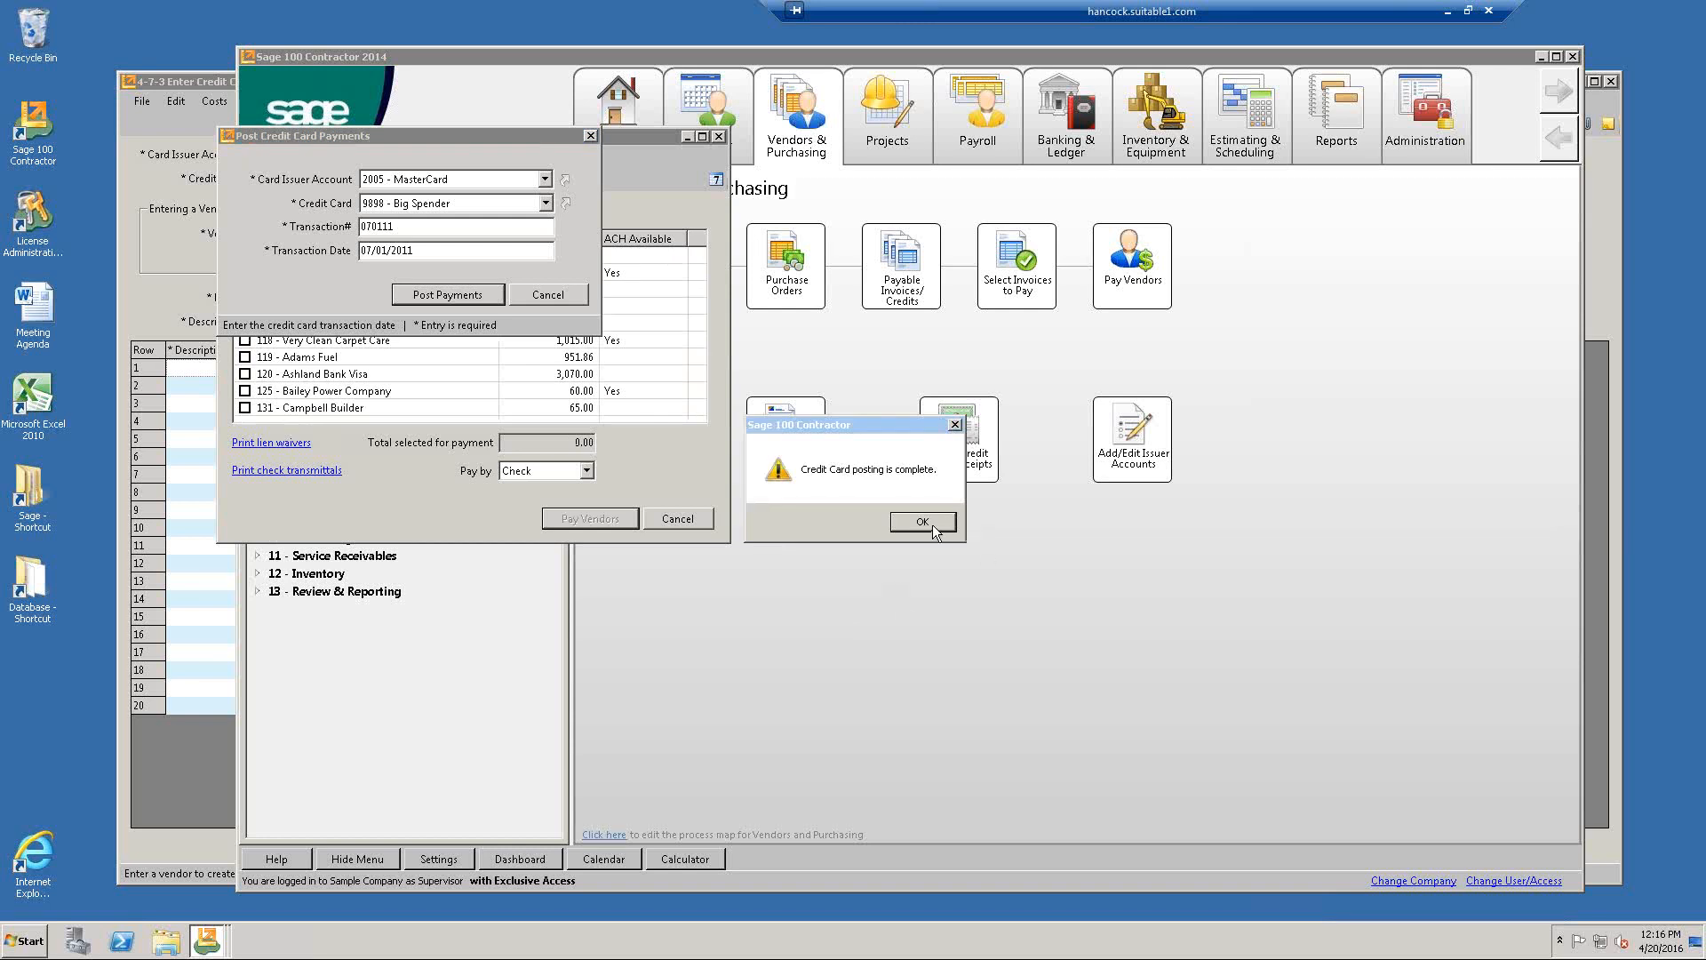
click(922, 521)
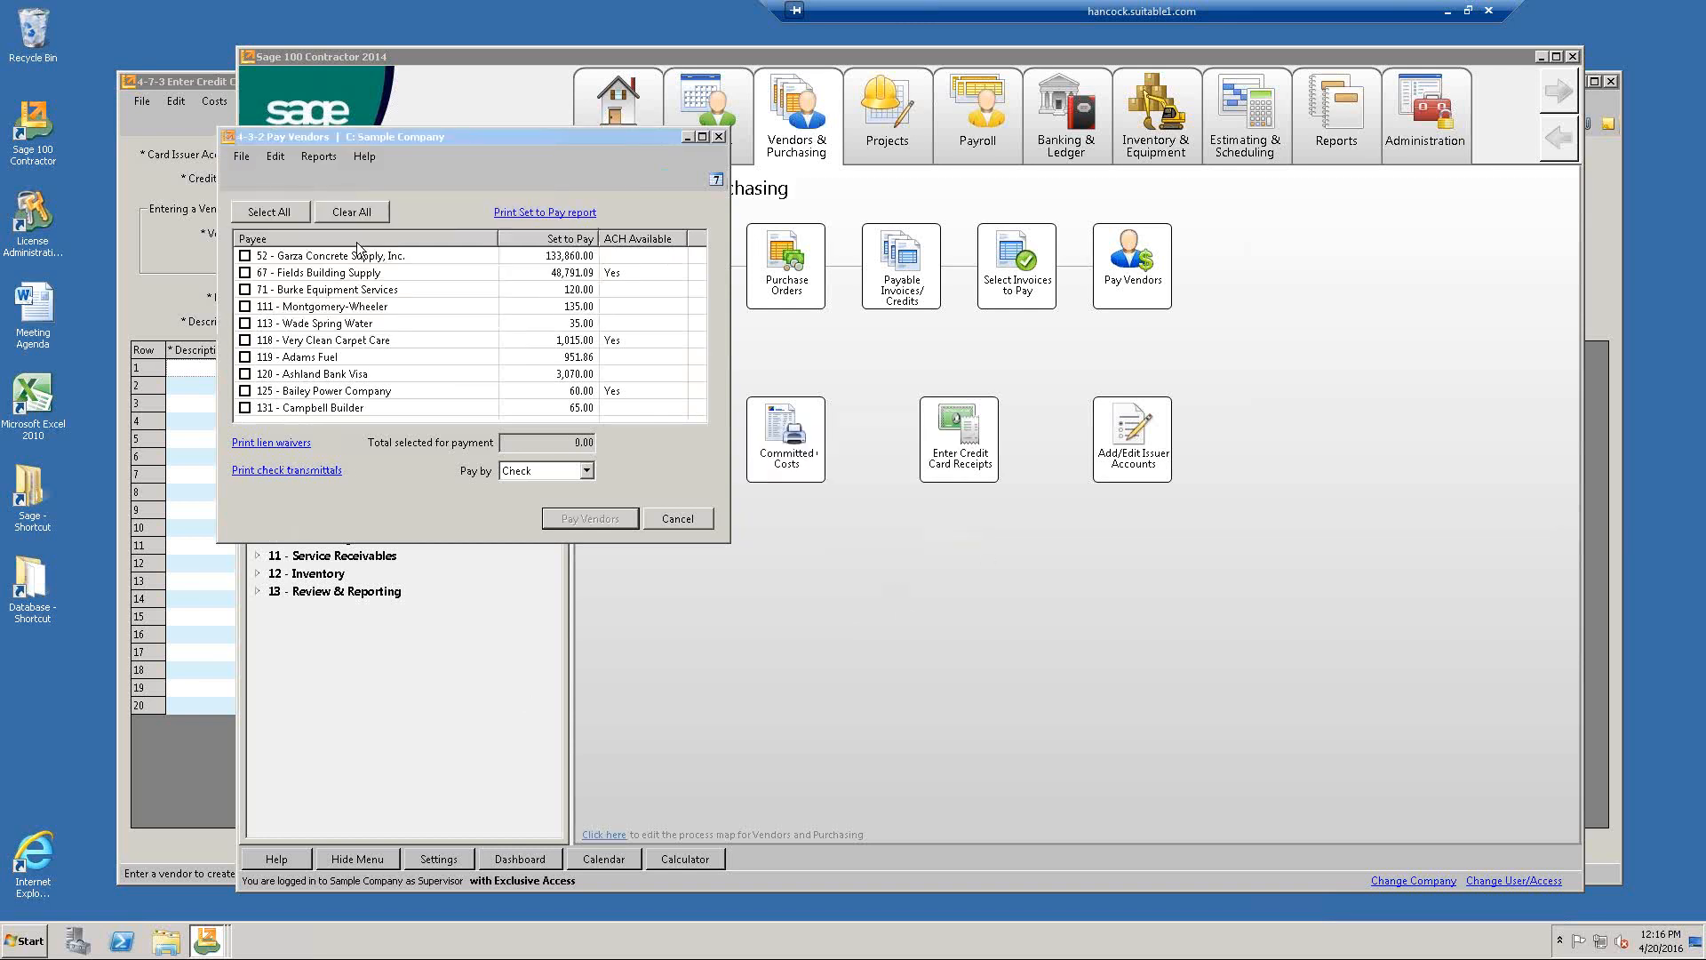
Open the last record in Journal Transactions and examine the accounts and amounts of the posted vendor payment.
click(876, 323)
click(258, 201)
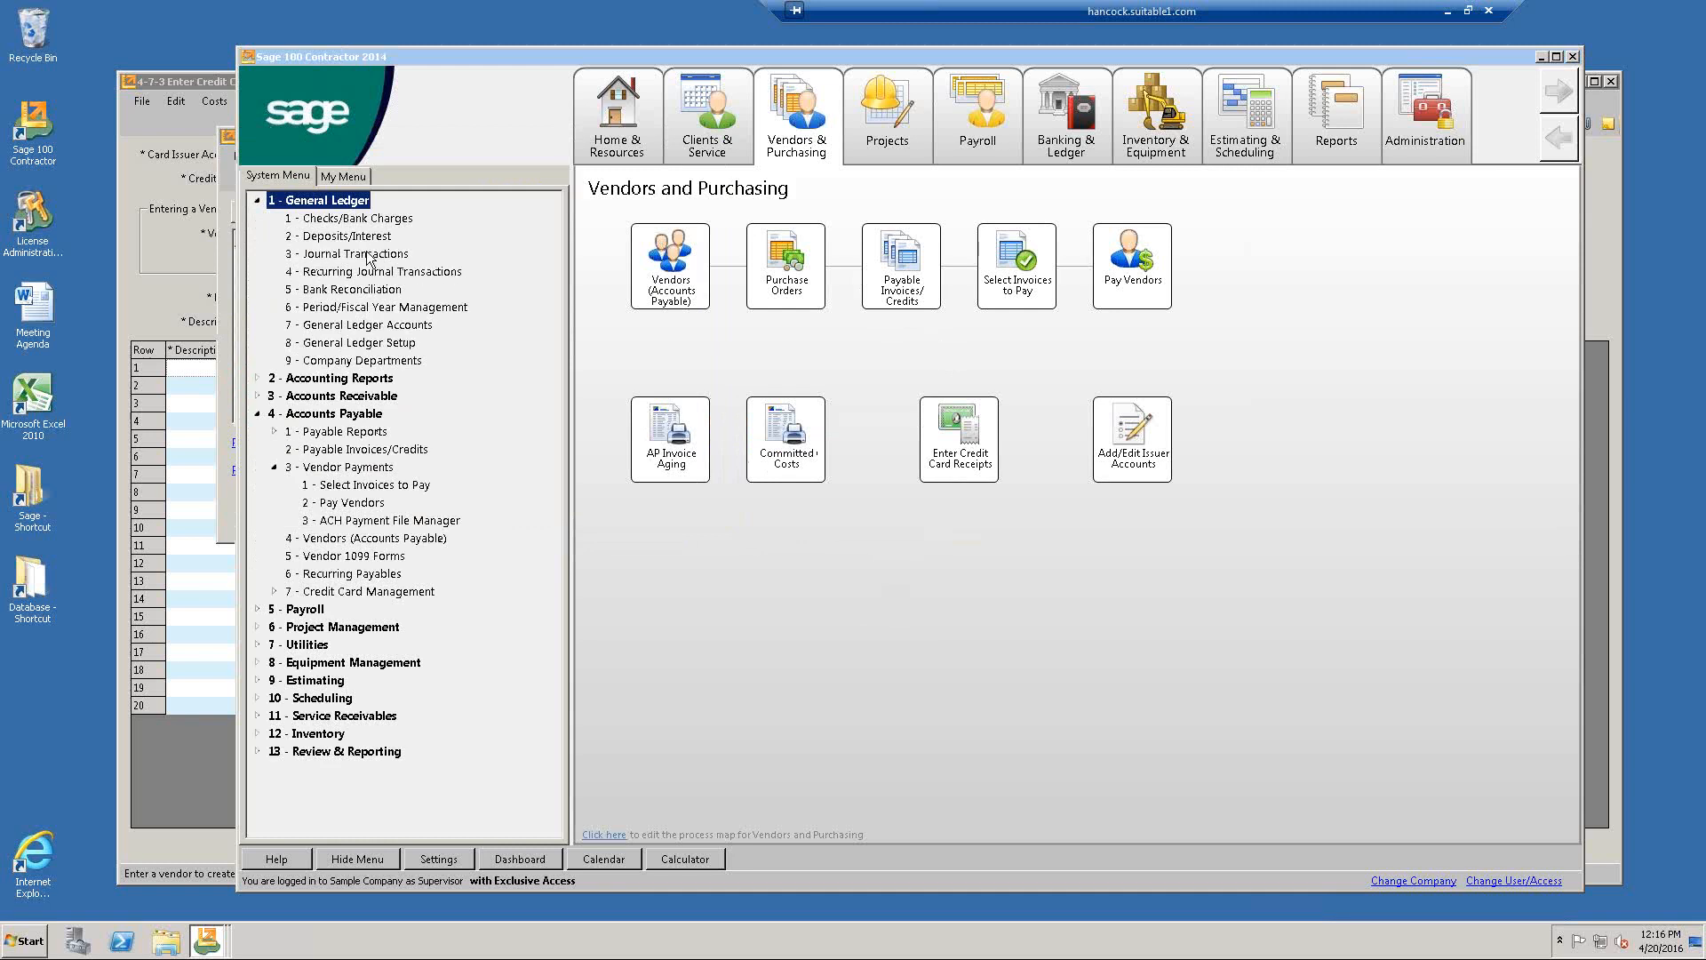
double_click(360, 253)
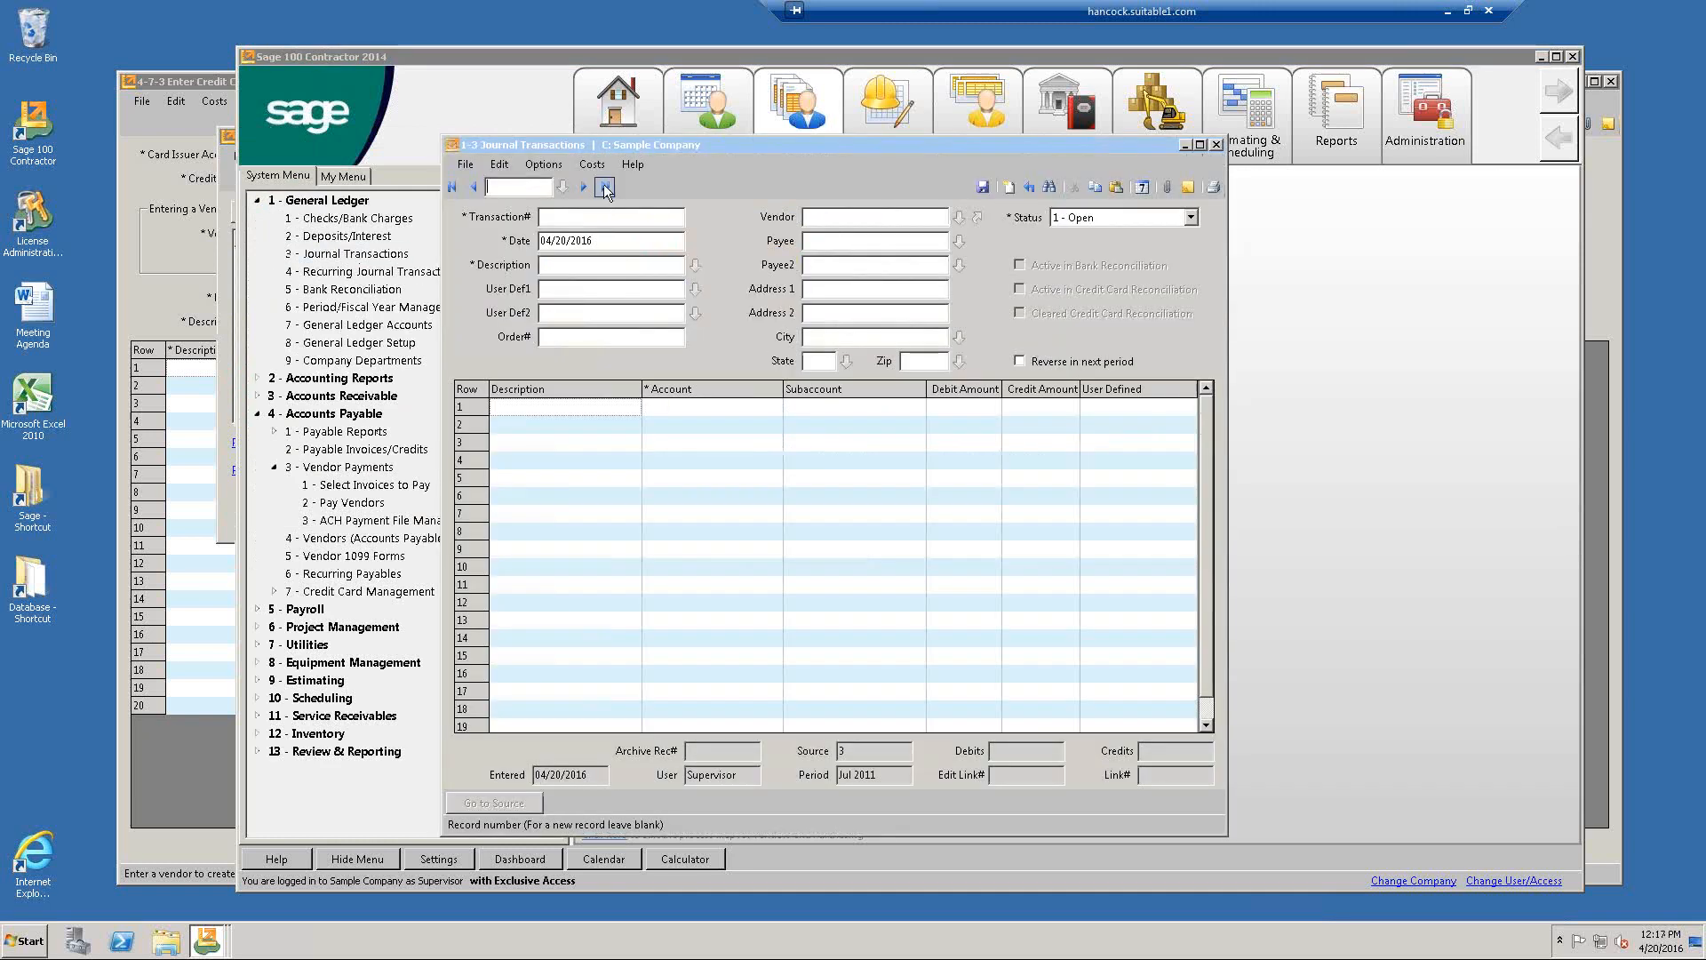
click(604, 187)
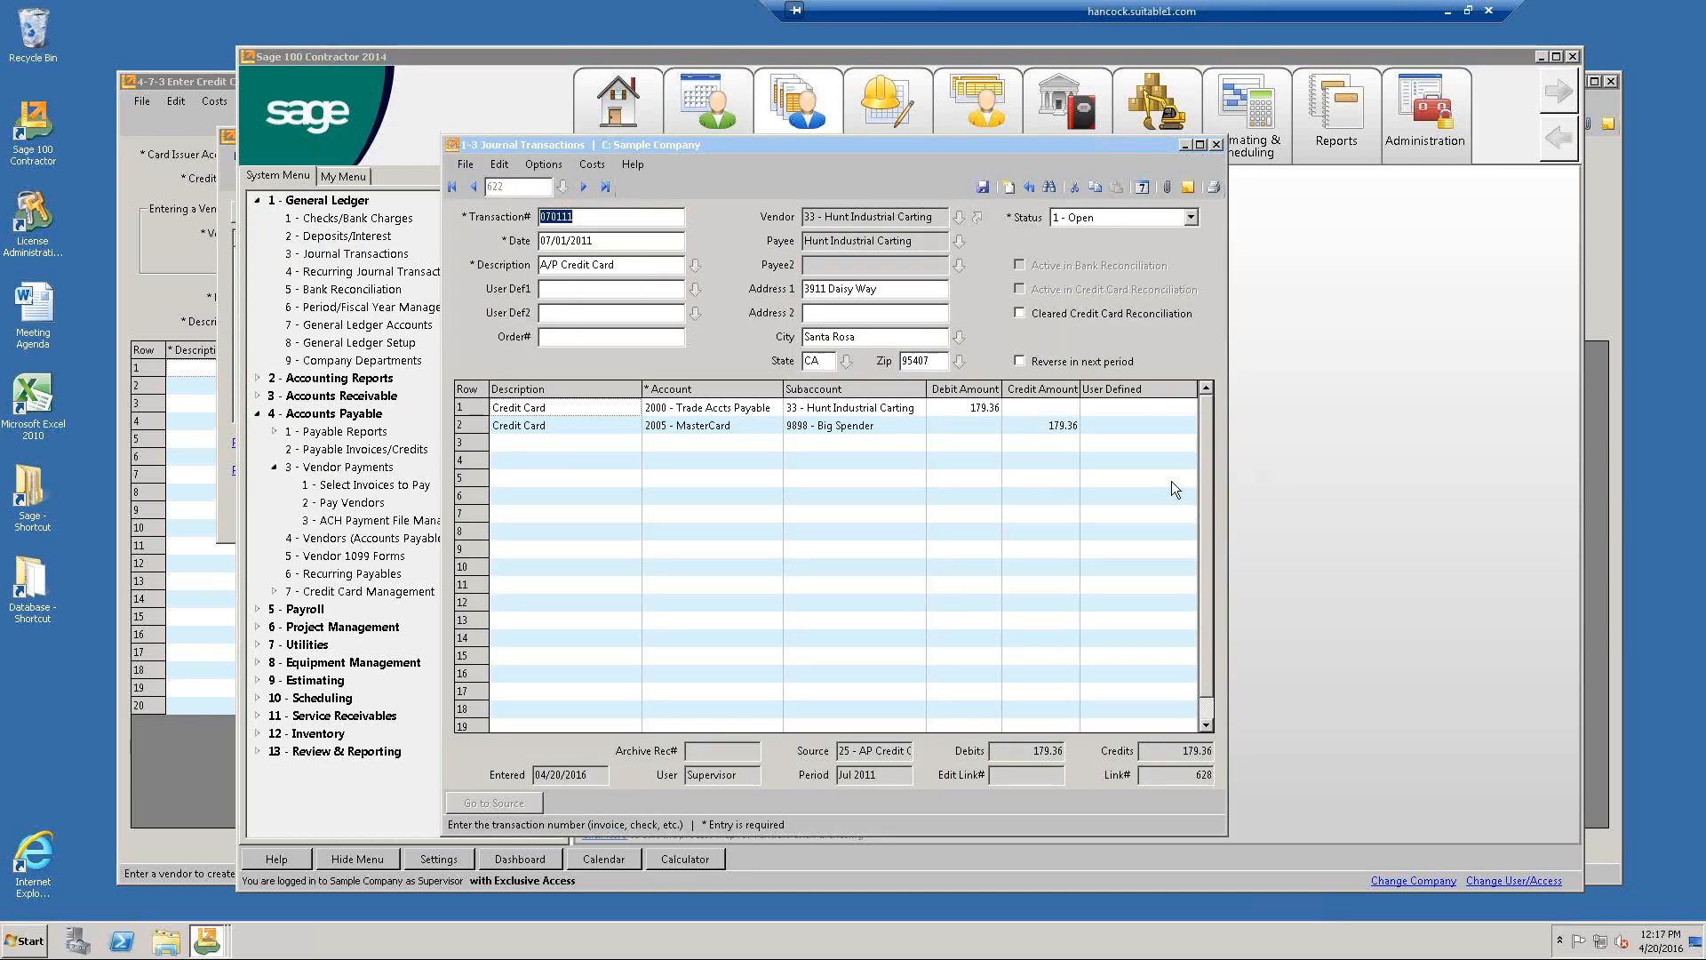
click(958, 414)
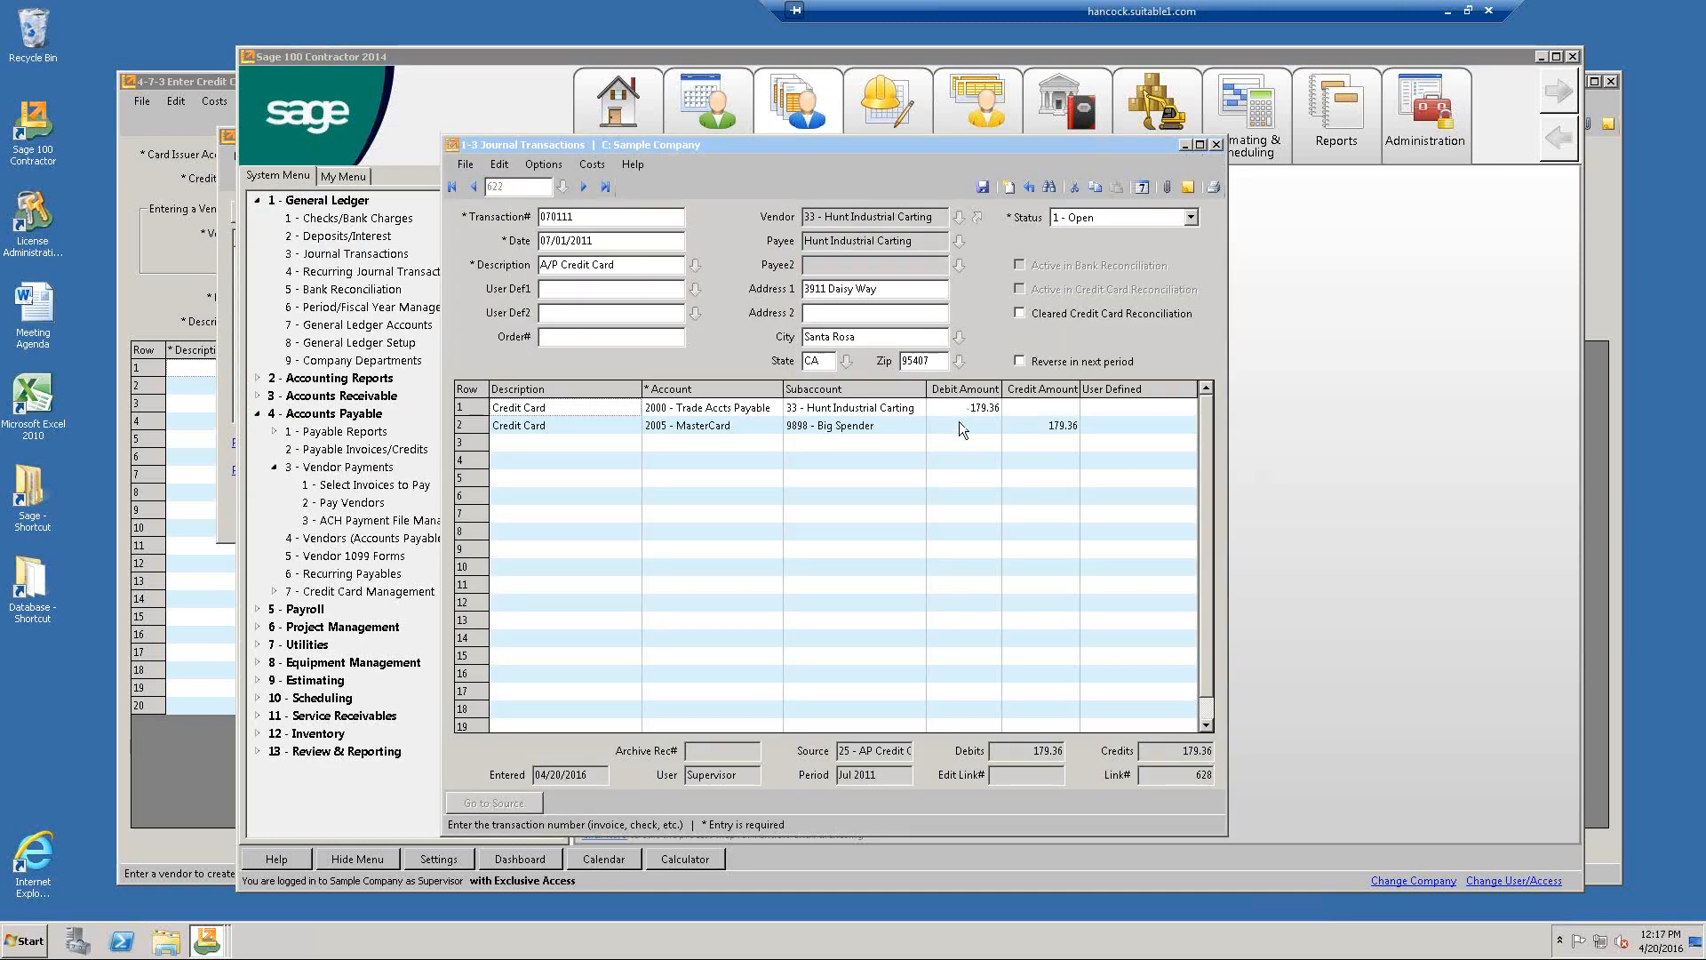
click(753, 412)
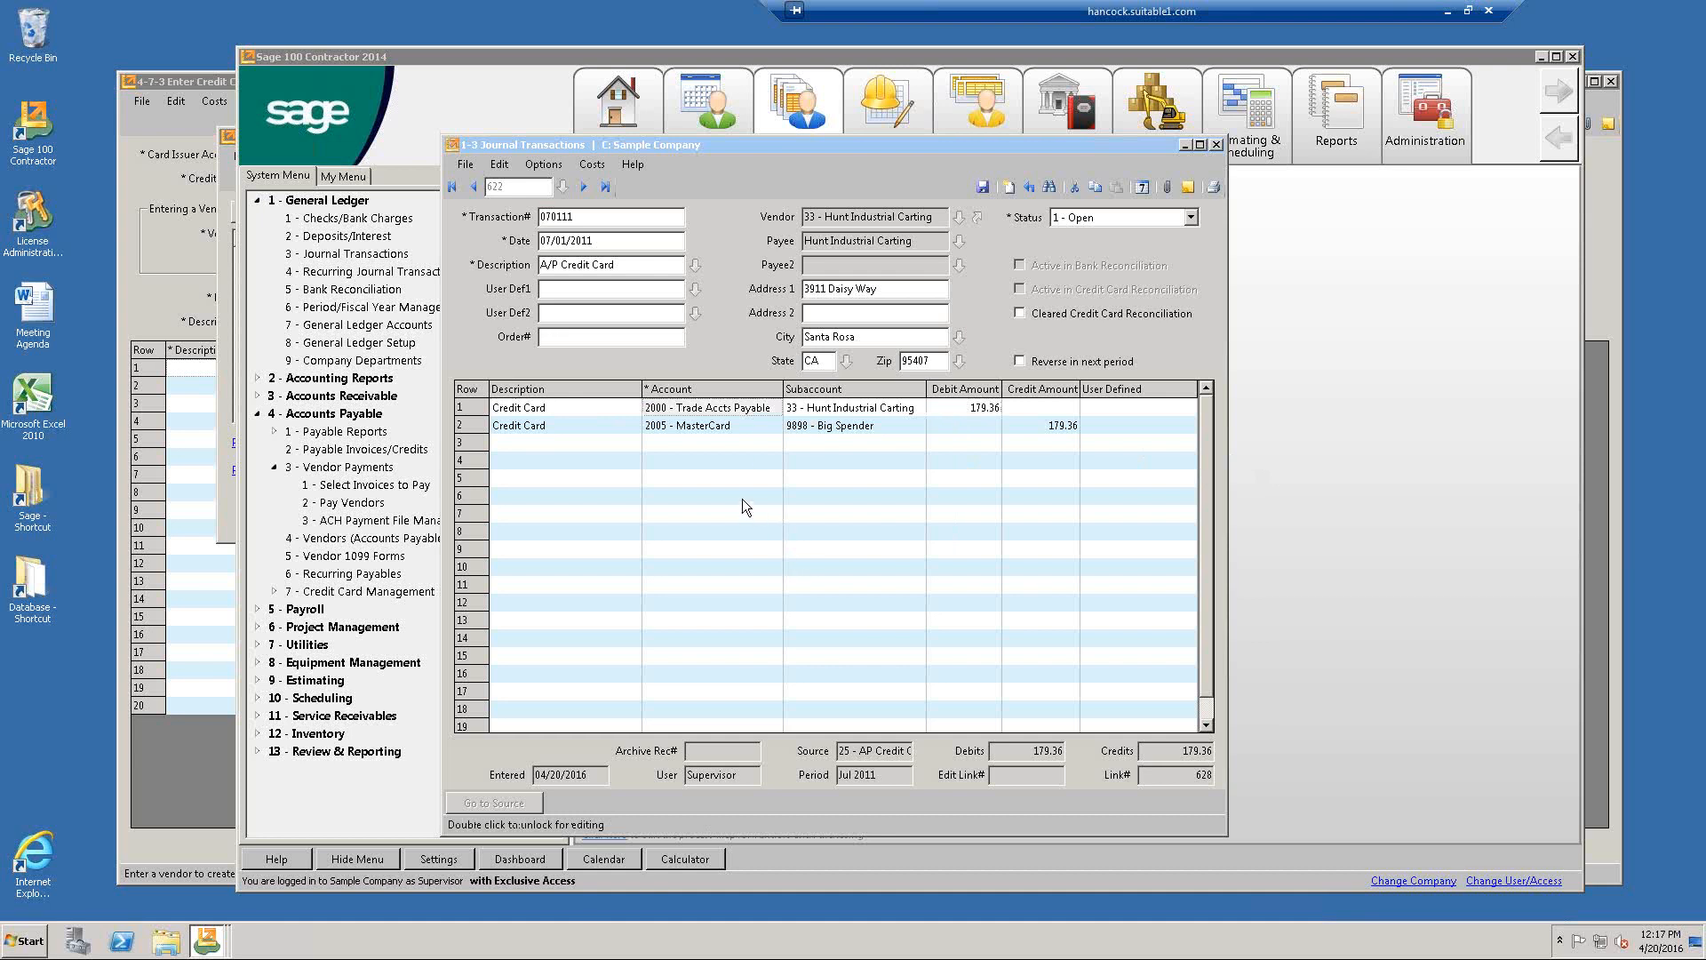
click(729, 426)
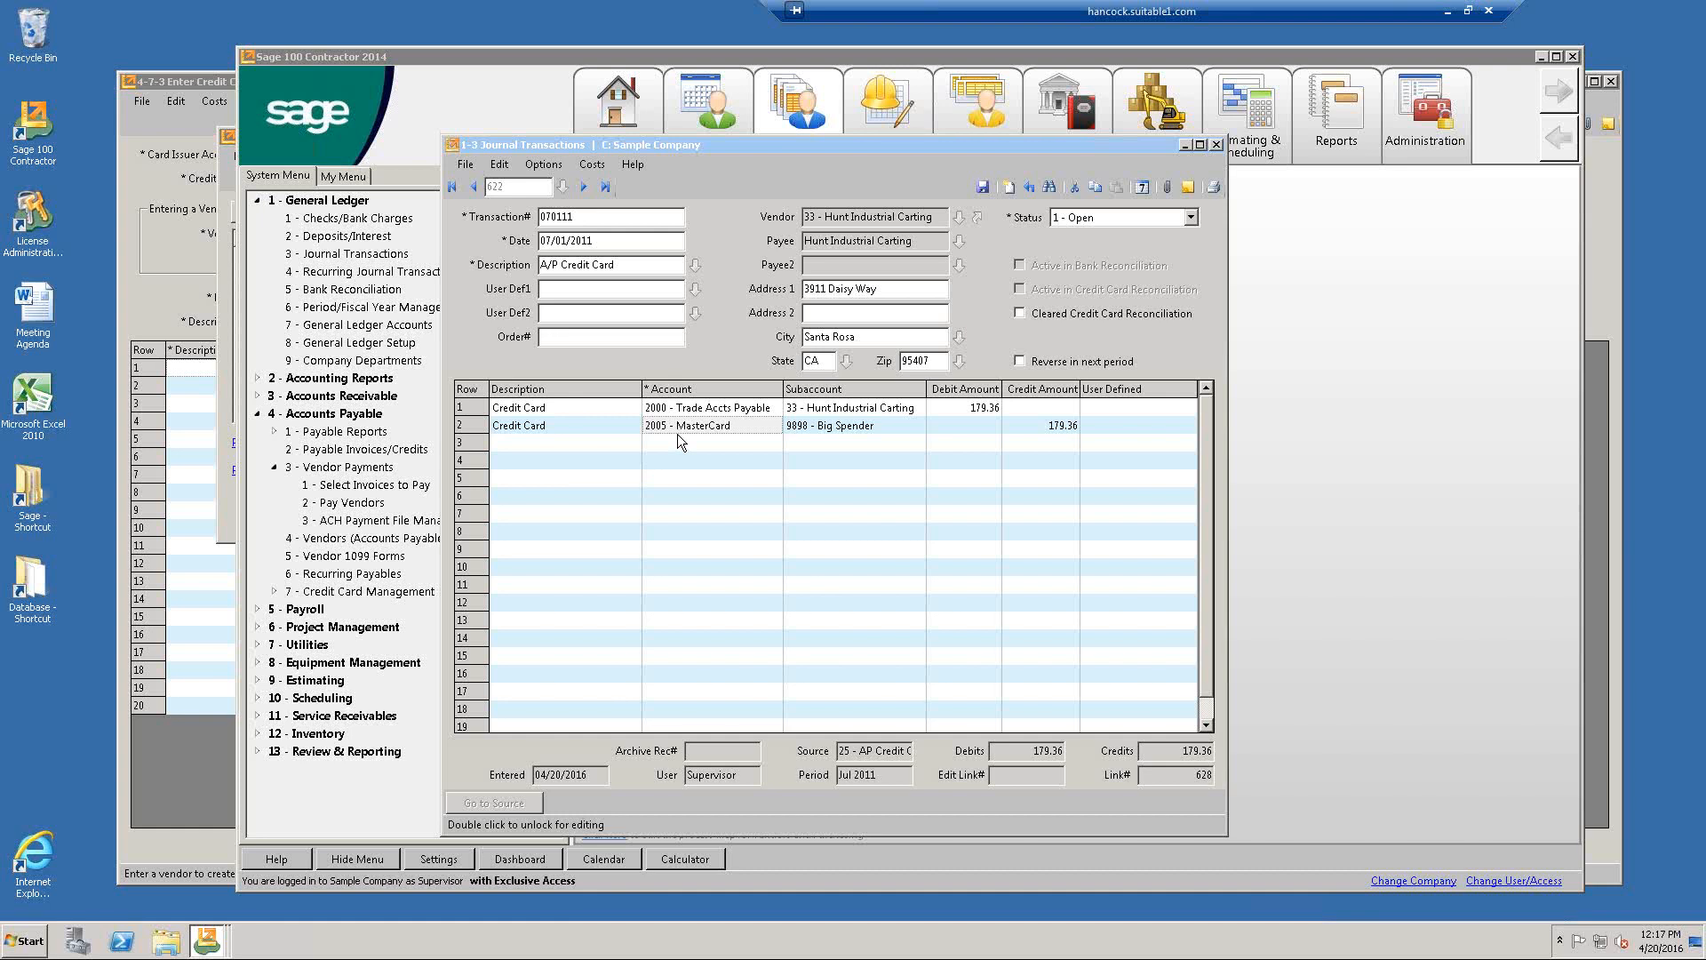
Close the Pay Vendors and Journal Transactions windows.
click(229, 181)
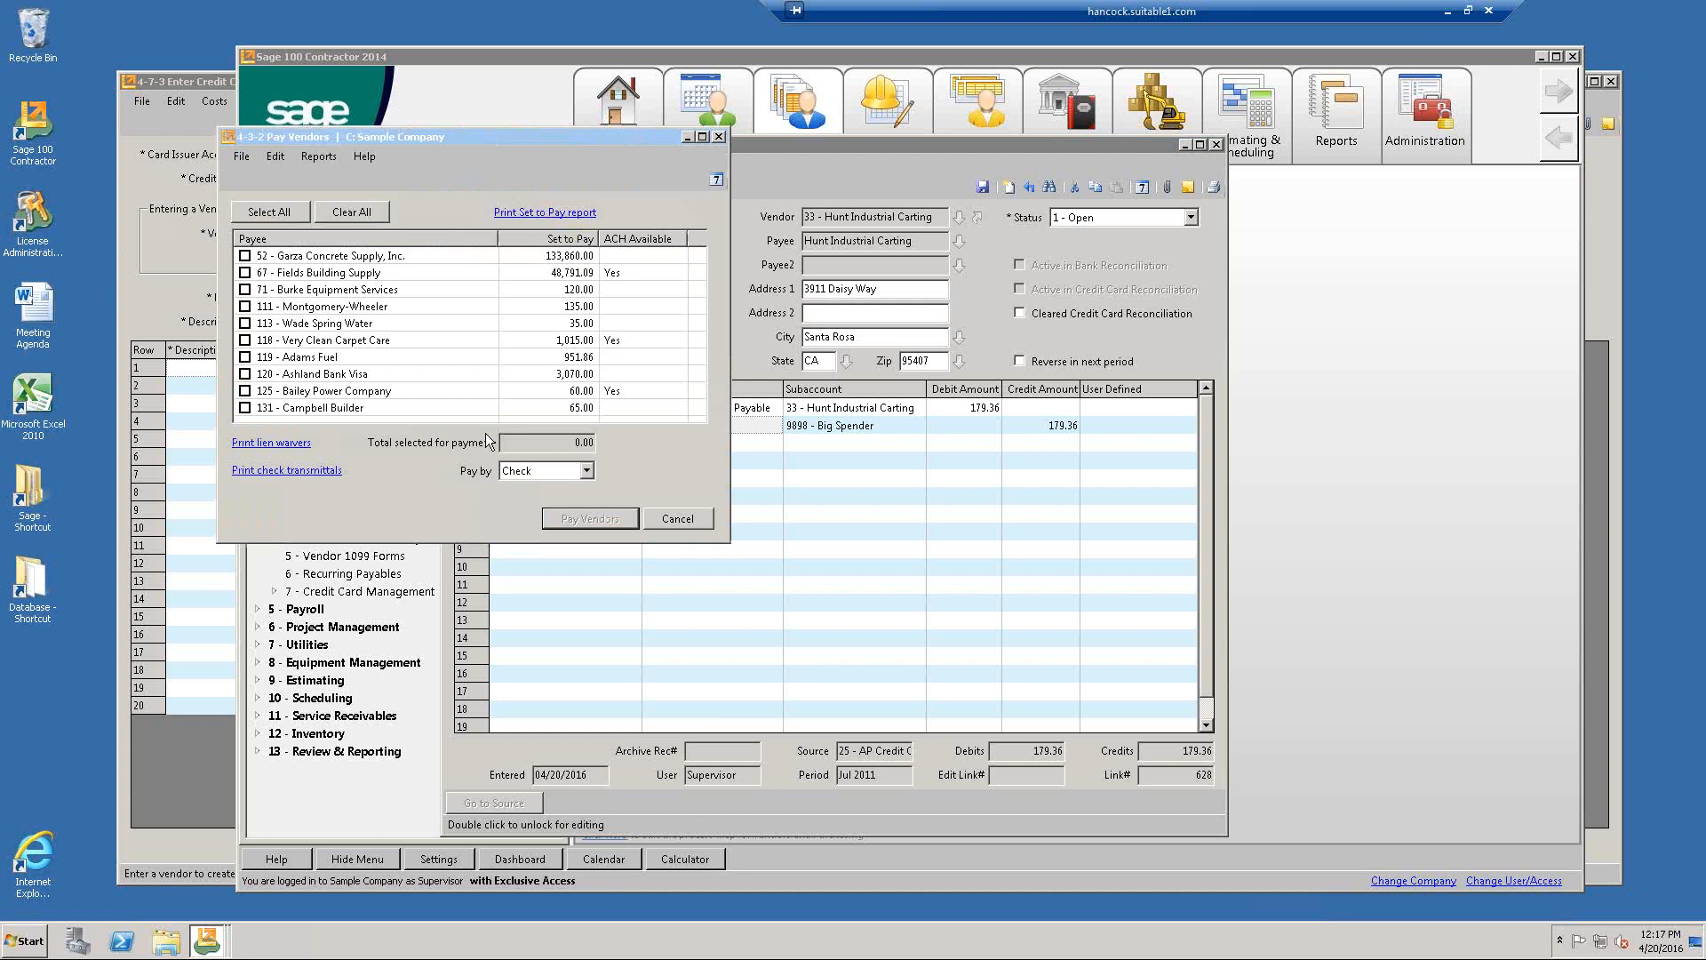
click(719, 137)
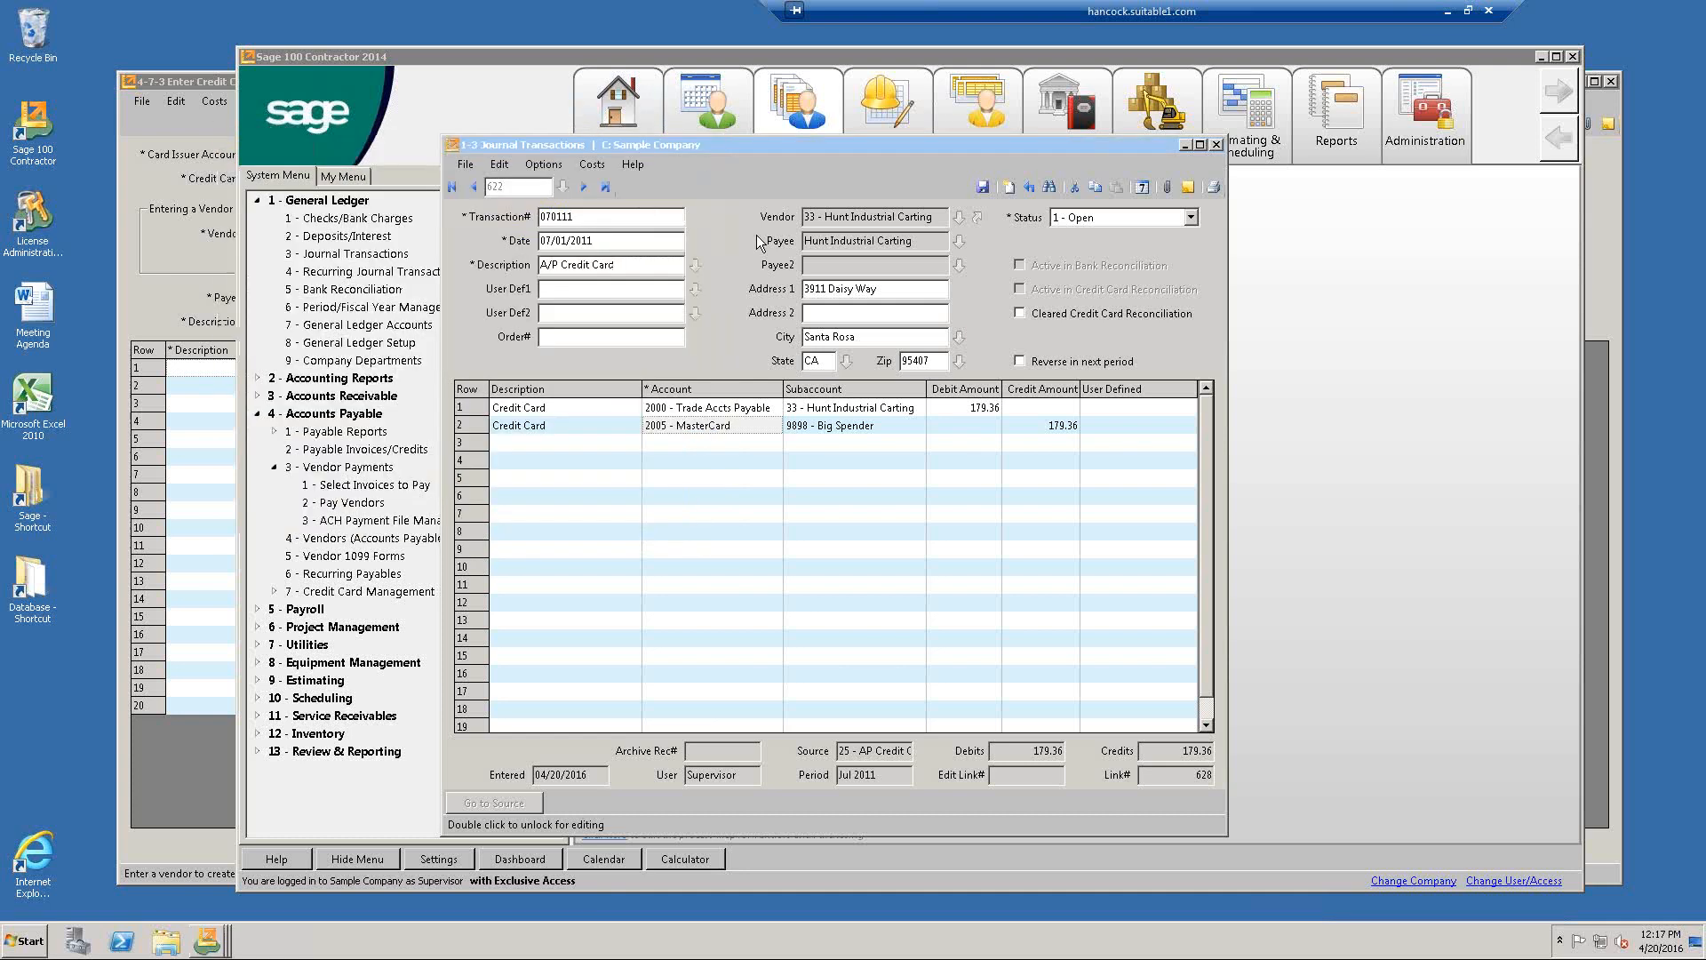
click(1216, 145)
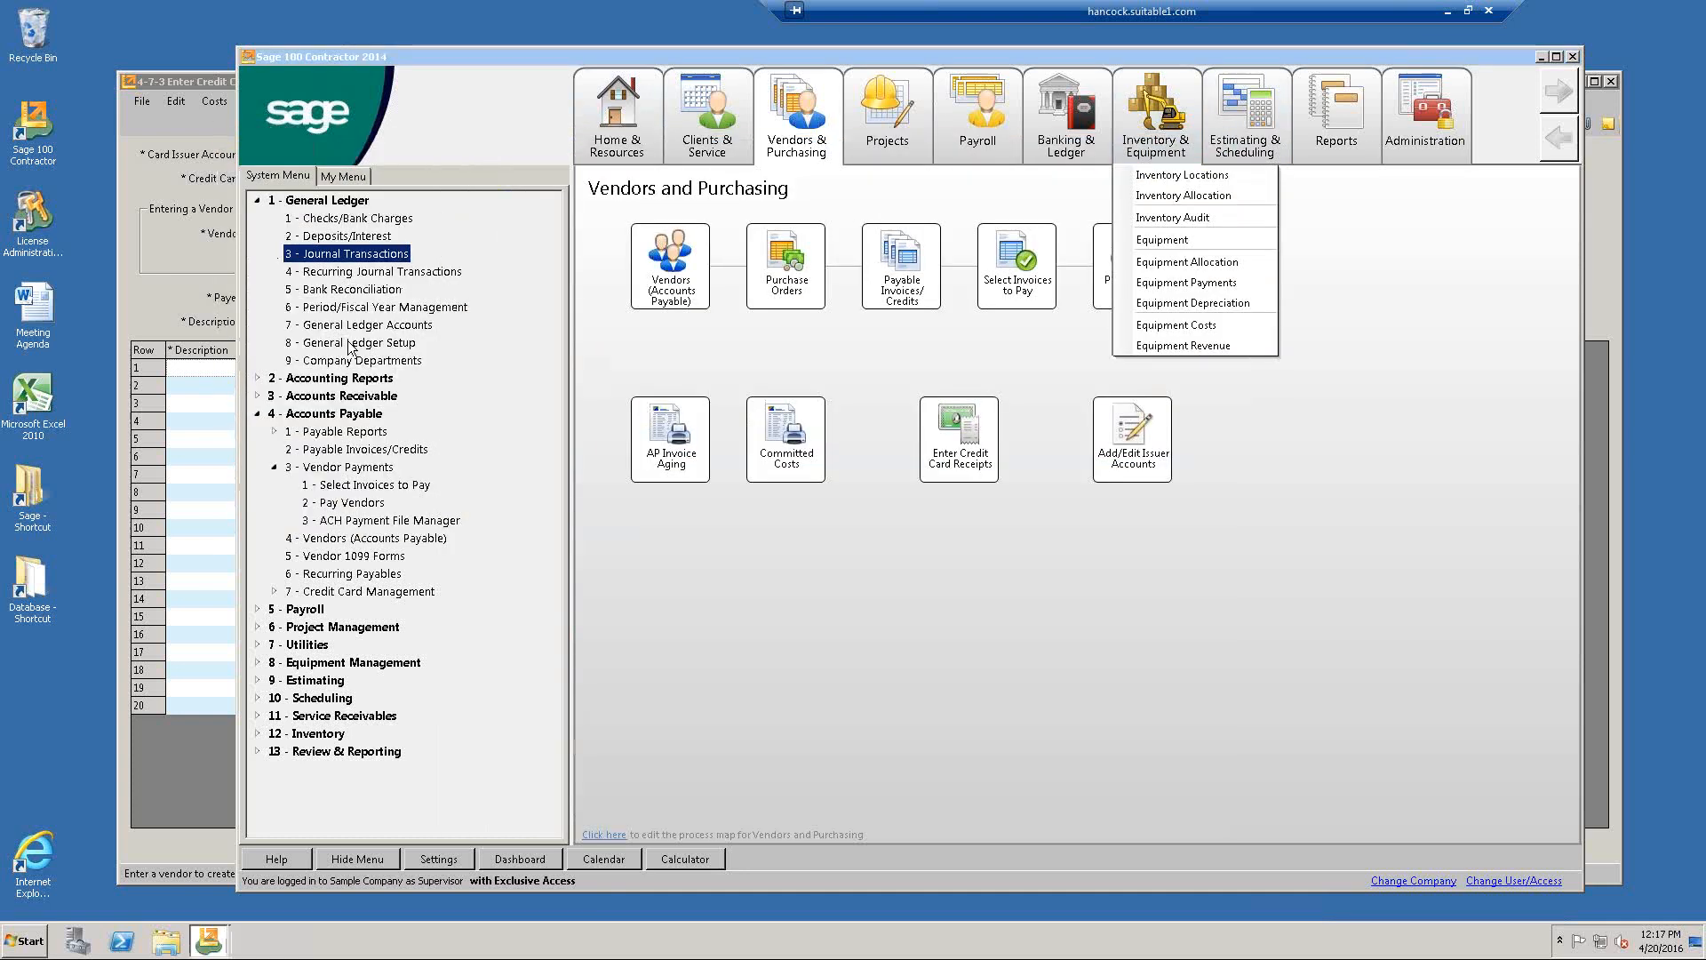
Bring the Enter Credit Card Receipts window forward, narrow it to its grid, and return to the main program window.
click(156, 208)
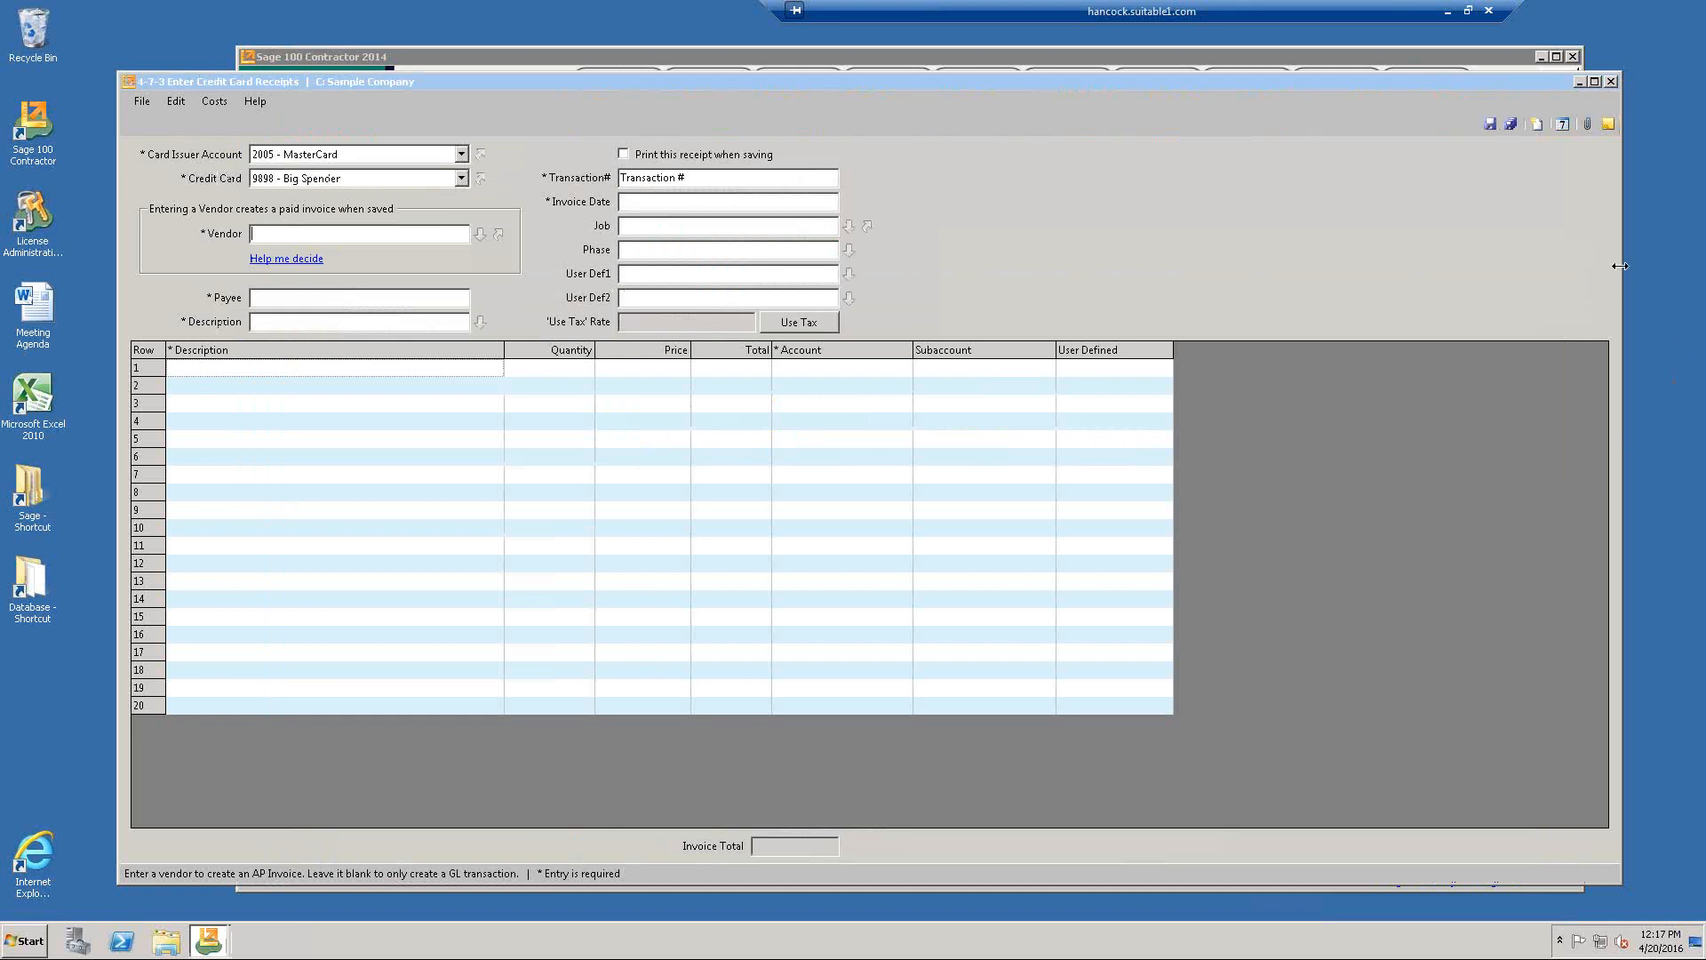
drag(1619, 265, 1191, 285)
click(1294, 325)
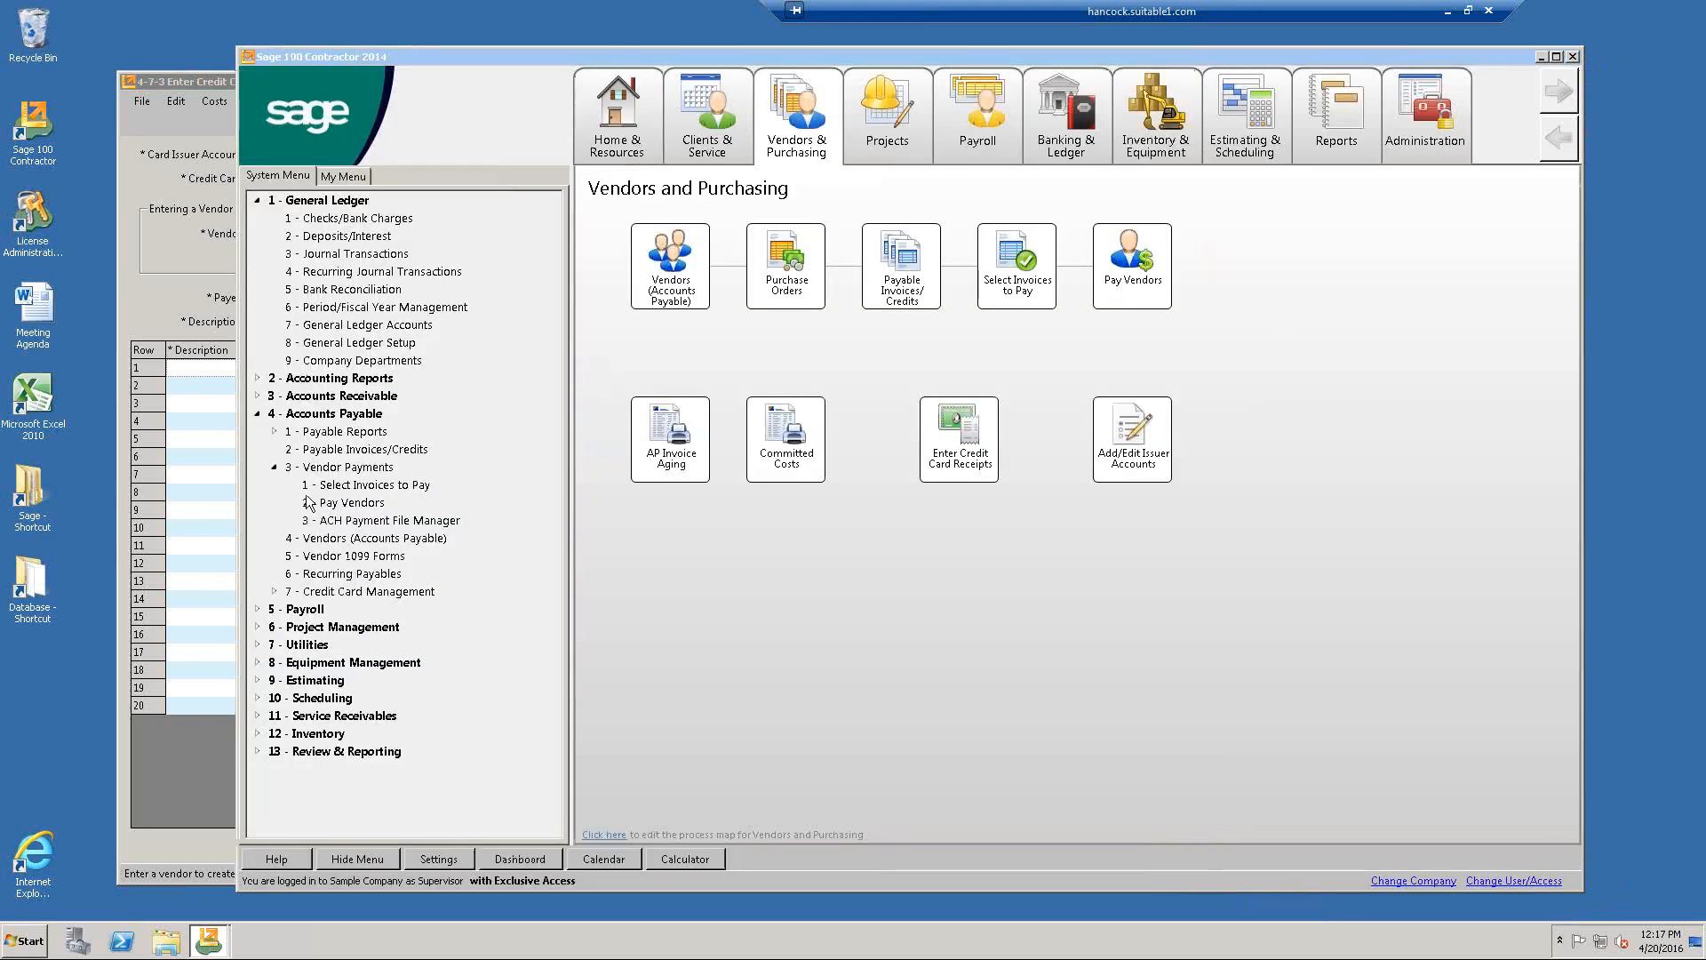
Open Reconcile Credit Card Statements under Credit Card Management and display the items for card issuer account 2005 - MasterCard.
click(277, 468)
click(259, 201)
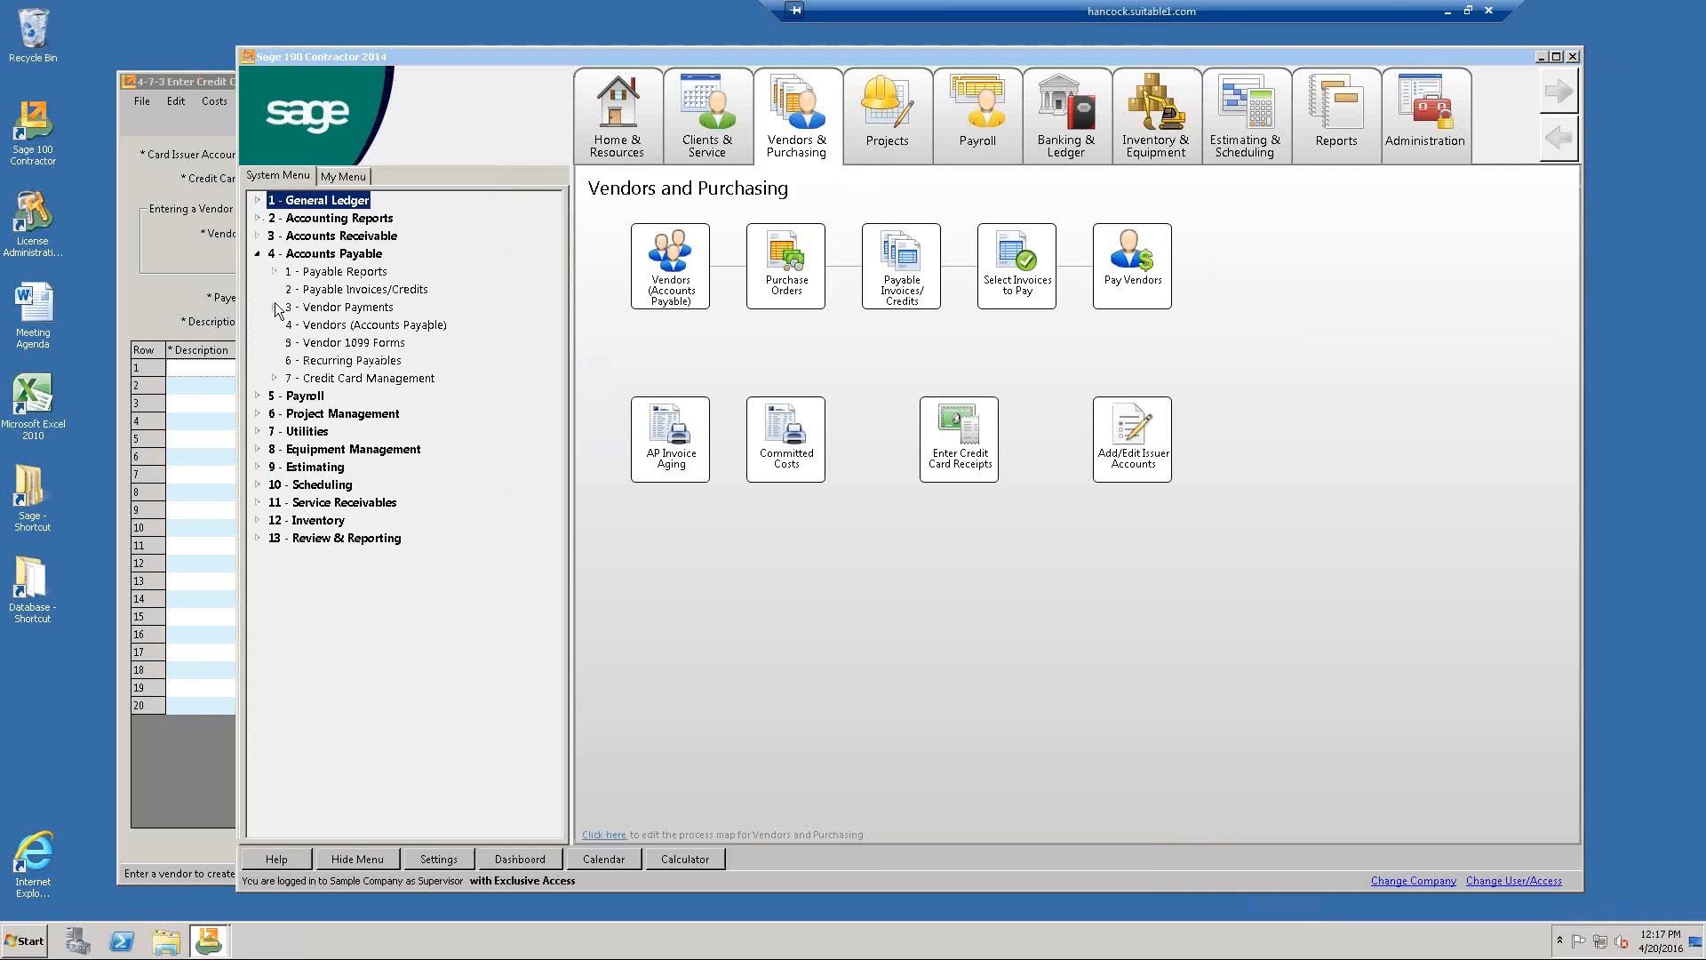
click(275, 377)
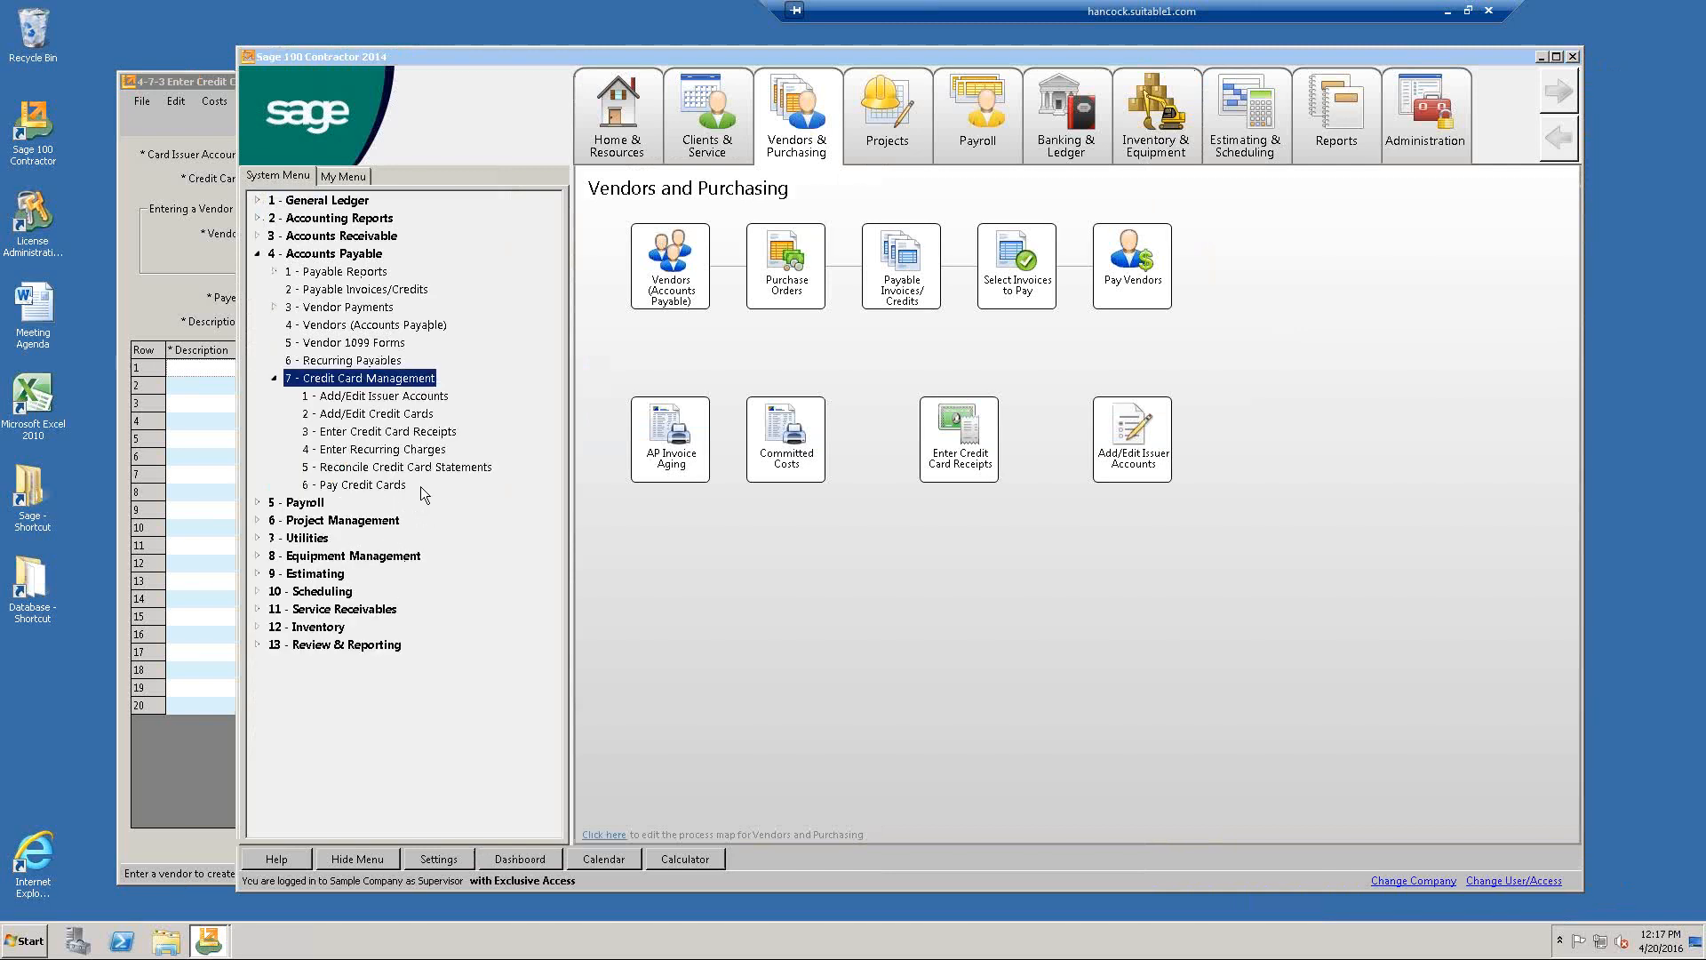
double_click(434, 467)
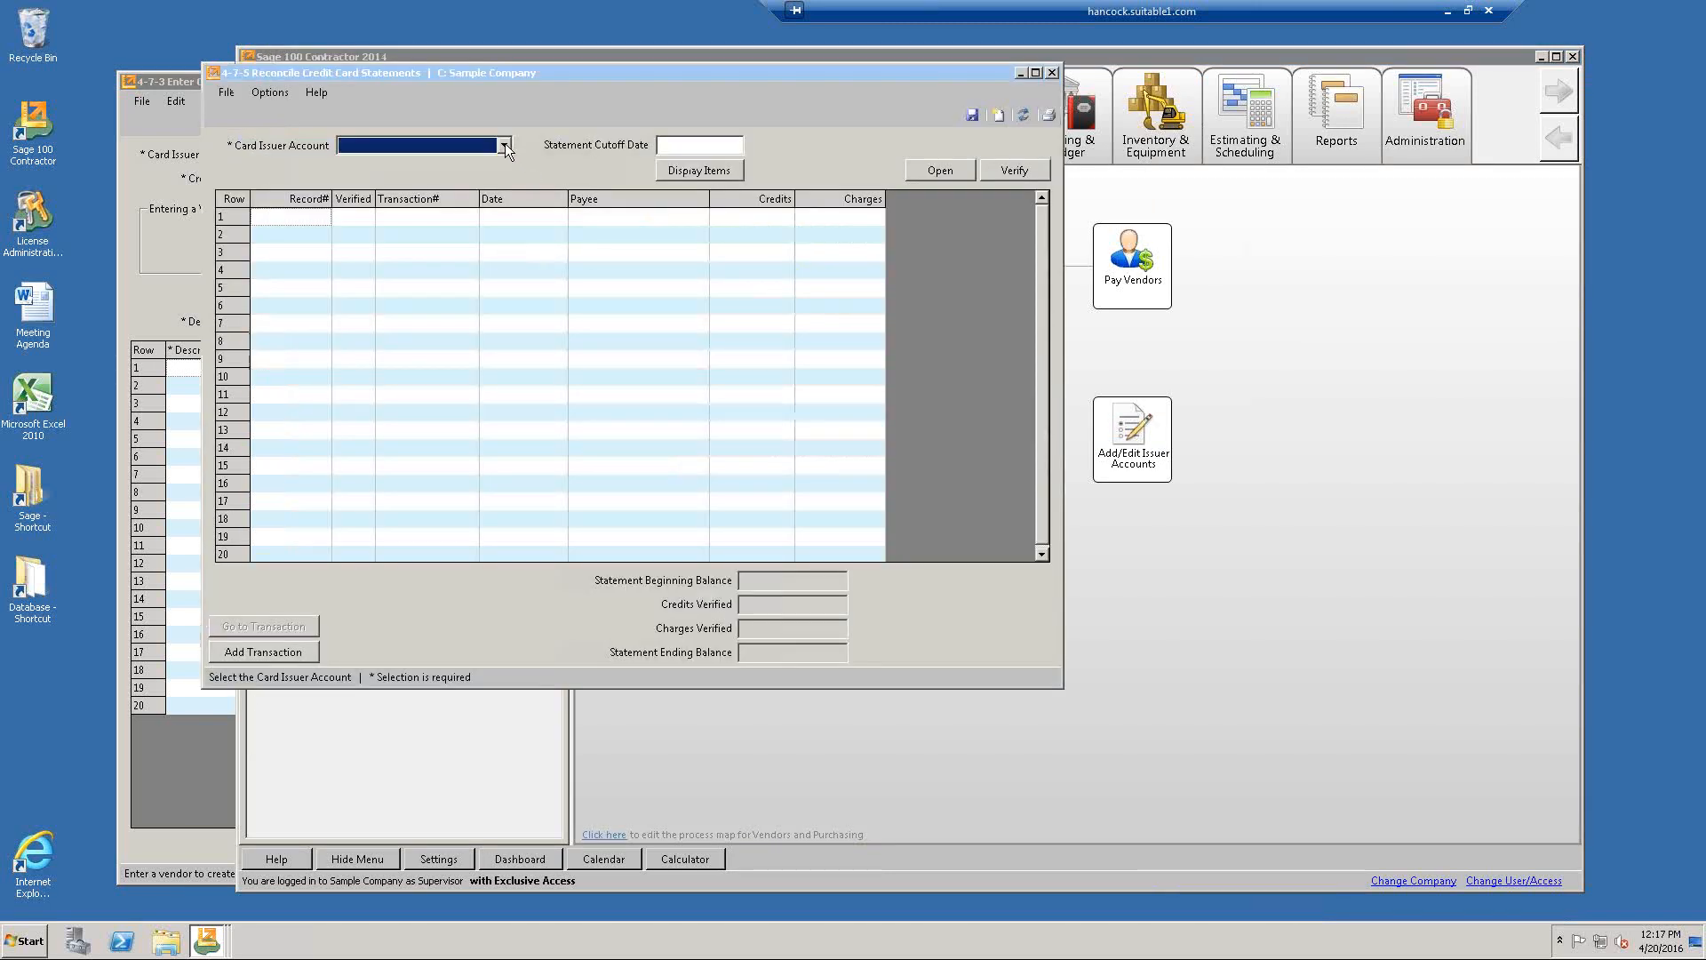
click(505, 145)
click(425, 201)
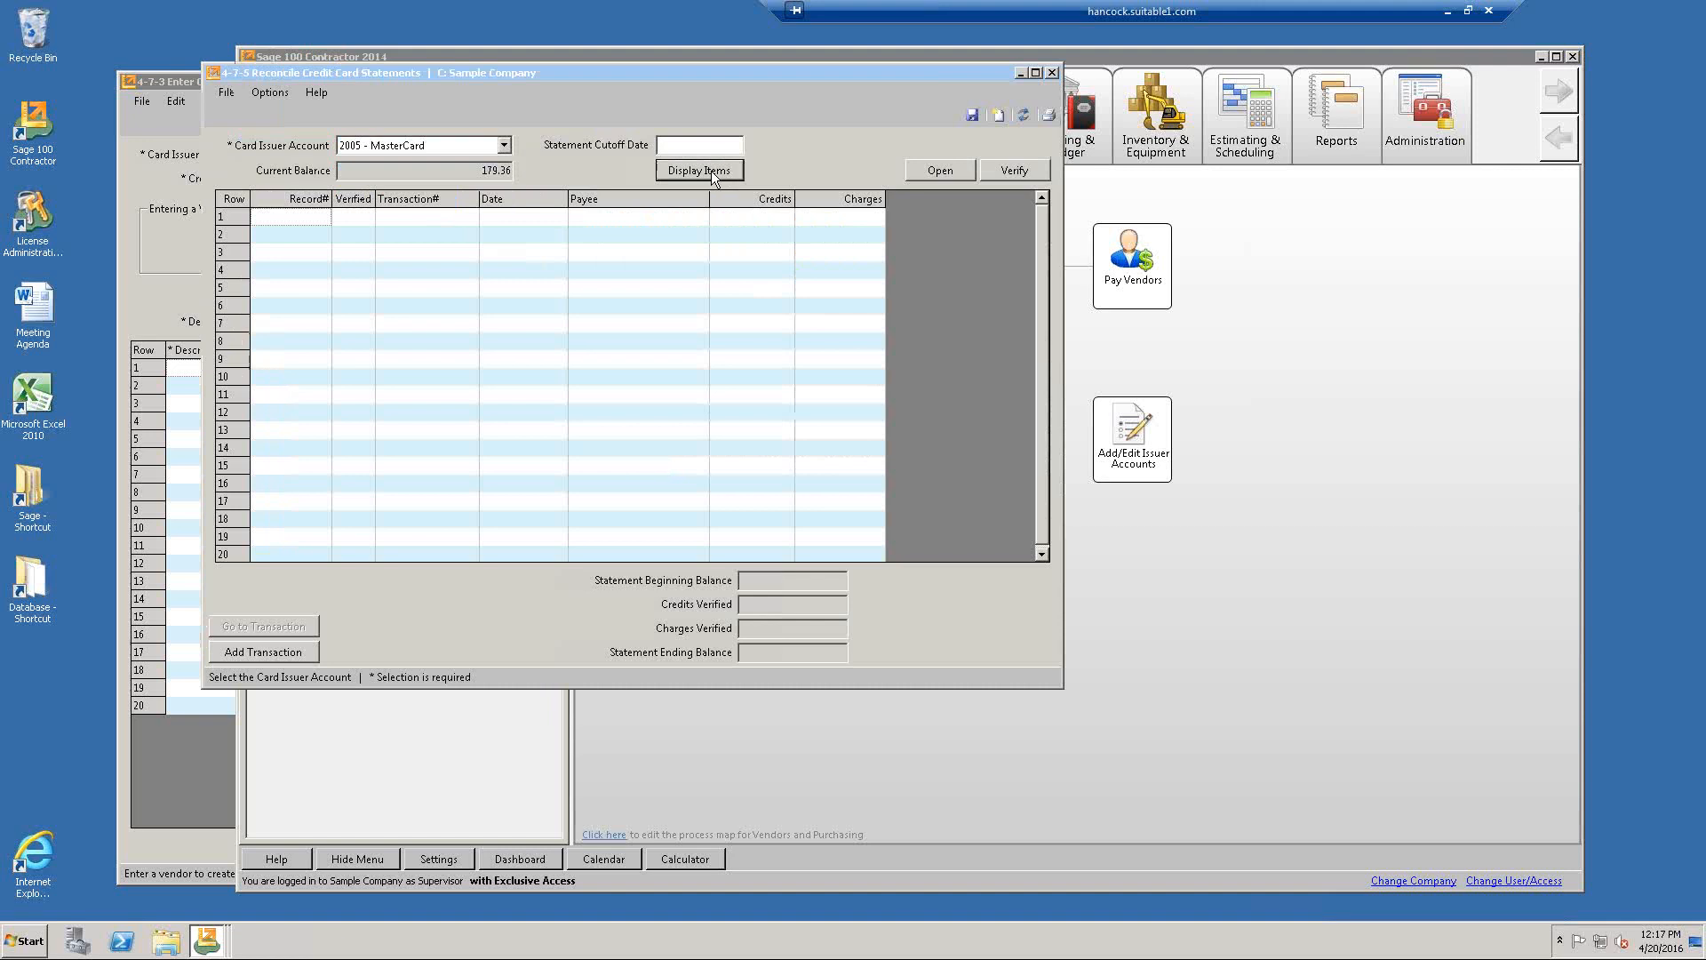
click(711, 171)
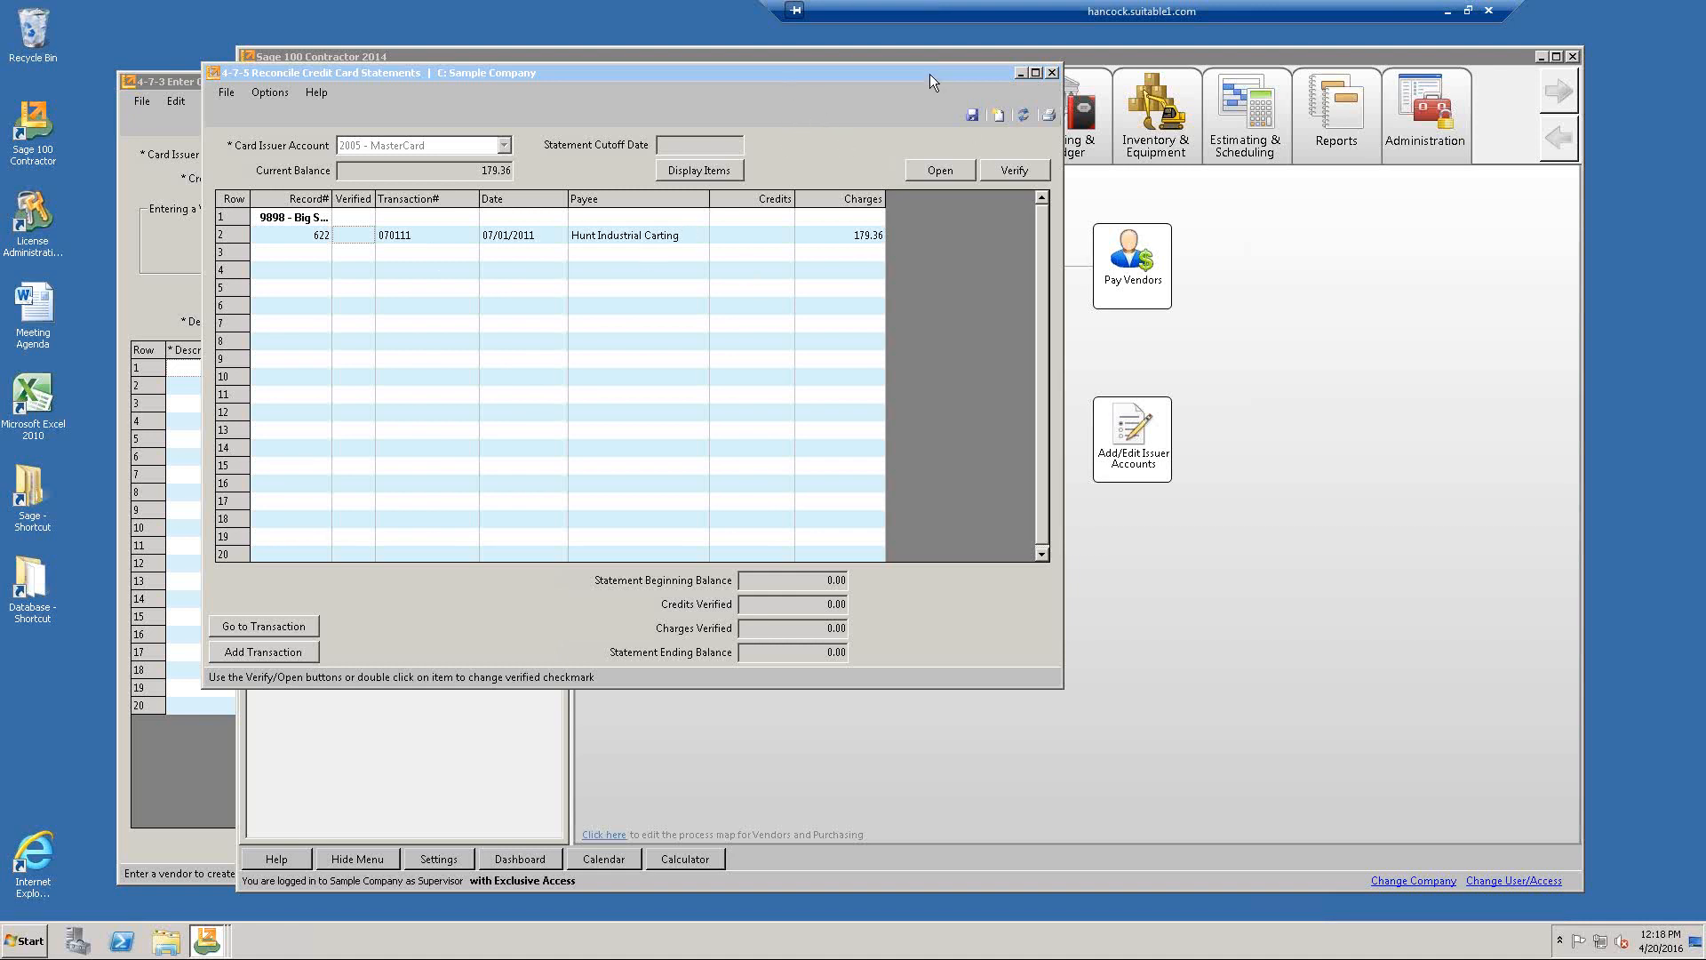
drag(930, 73, 876, 241)
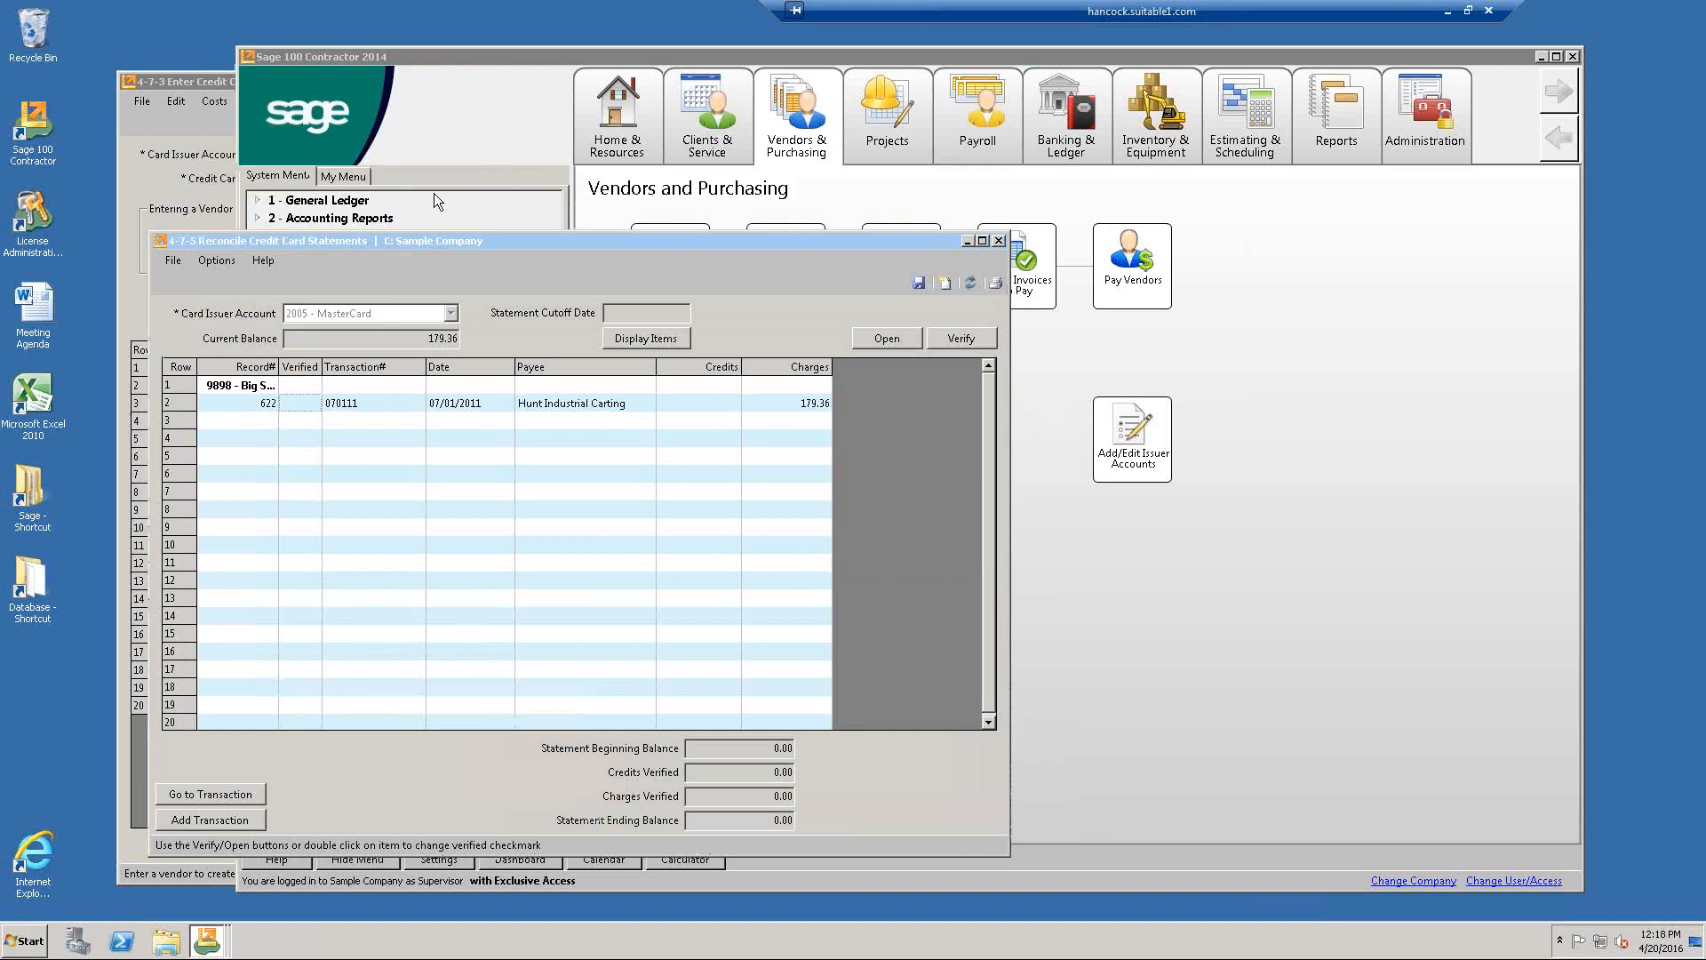
Open the journal transaction behind the Hunt Industrial Carting charge and examine its debit and credit lines.
click(214, 795)
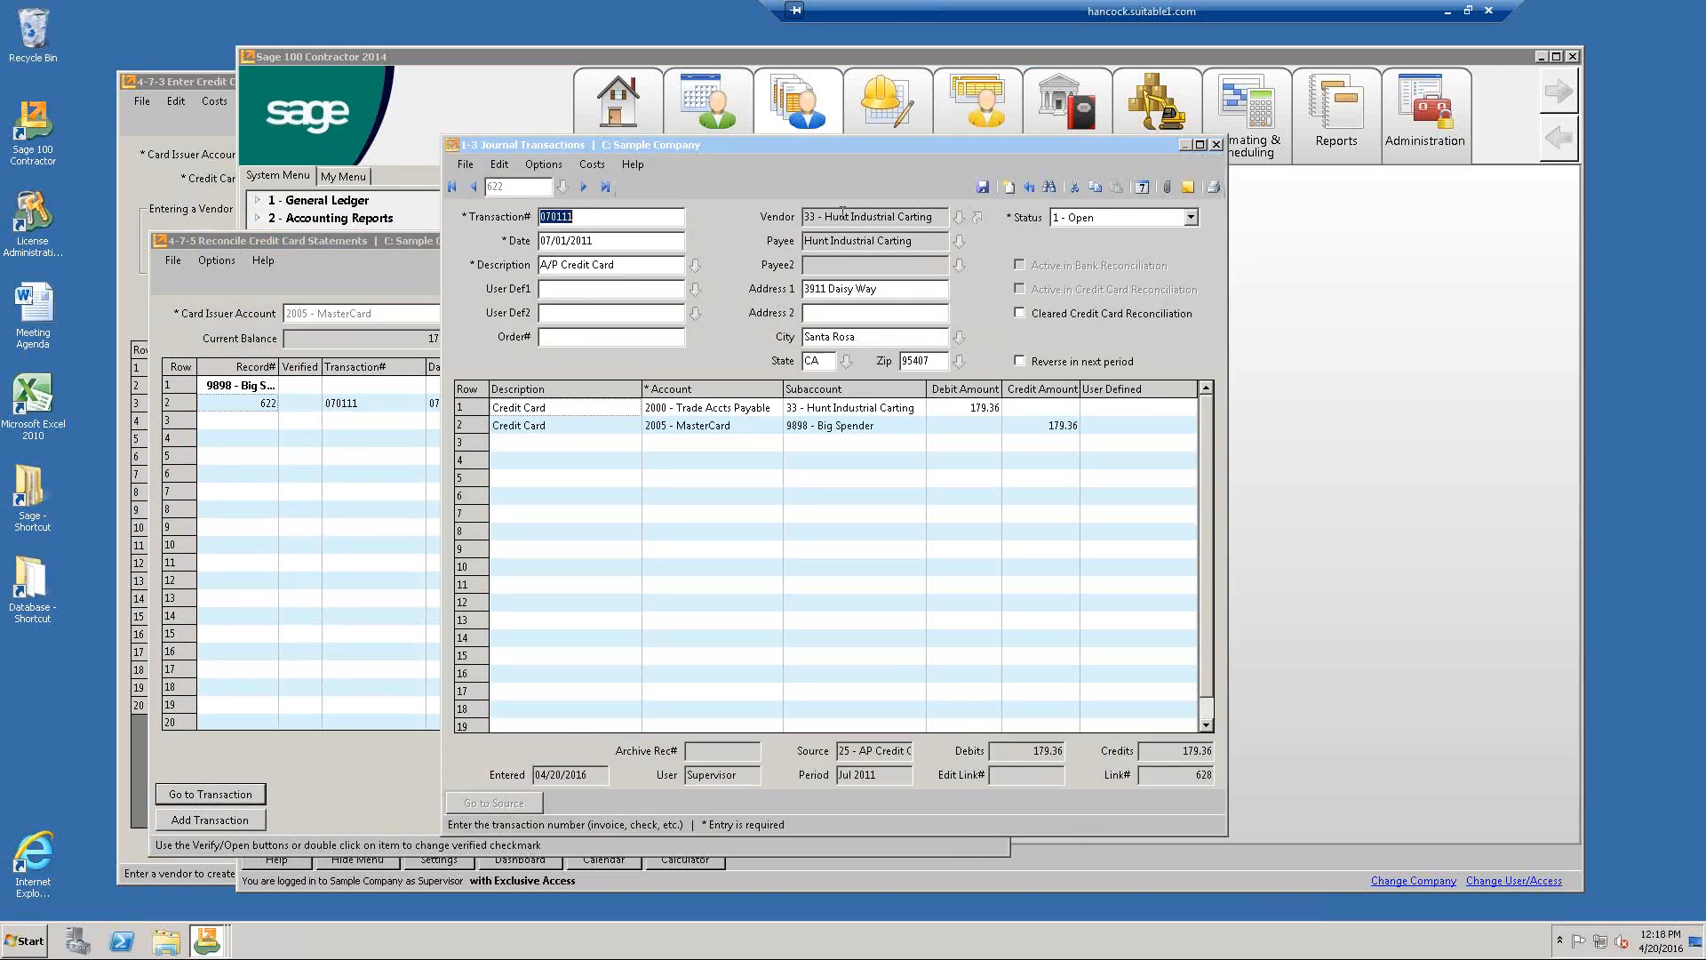
click(997, 409)
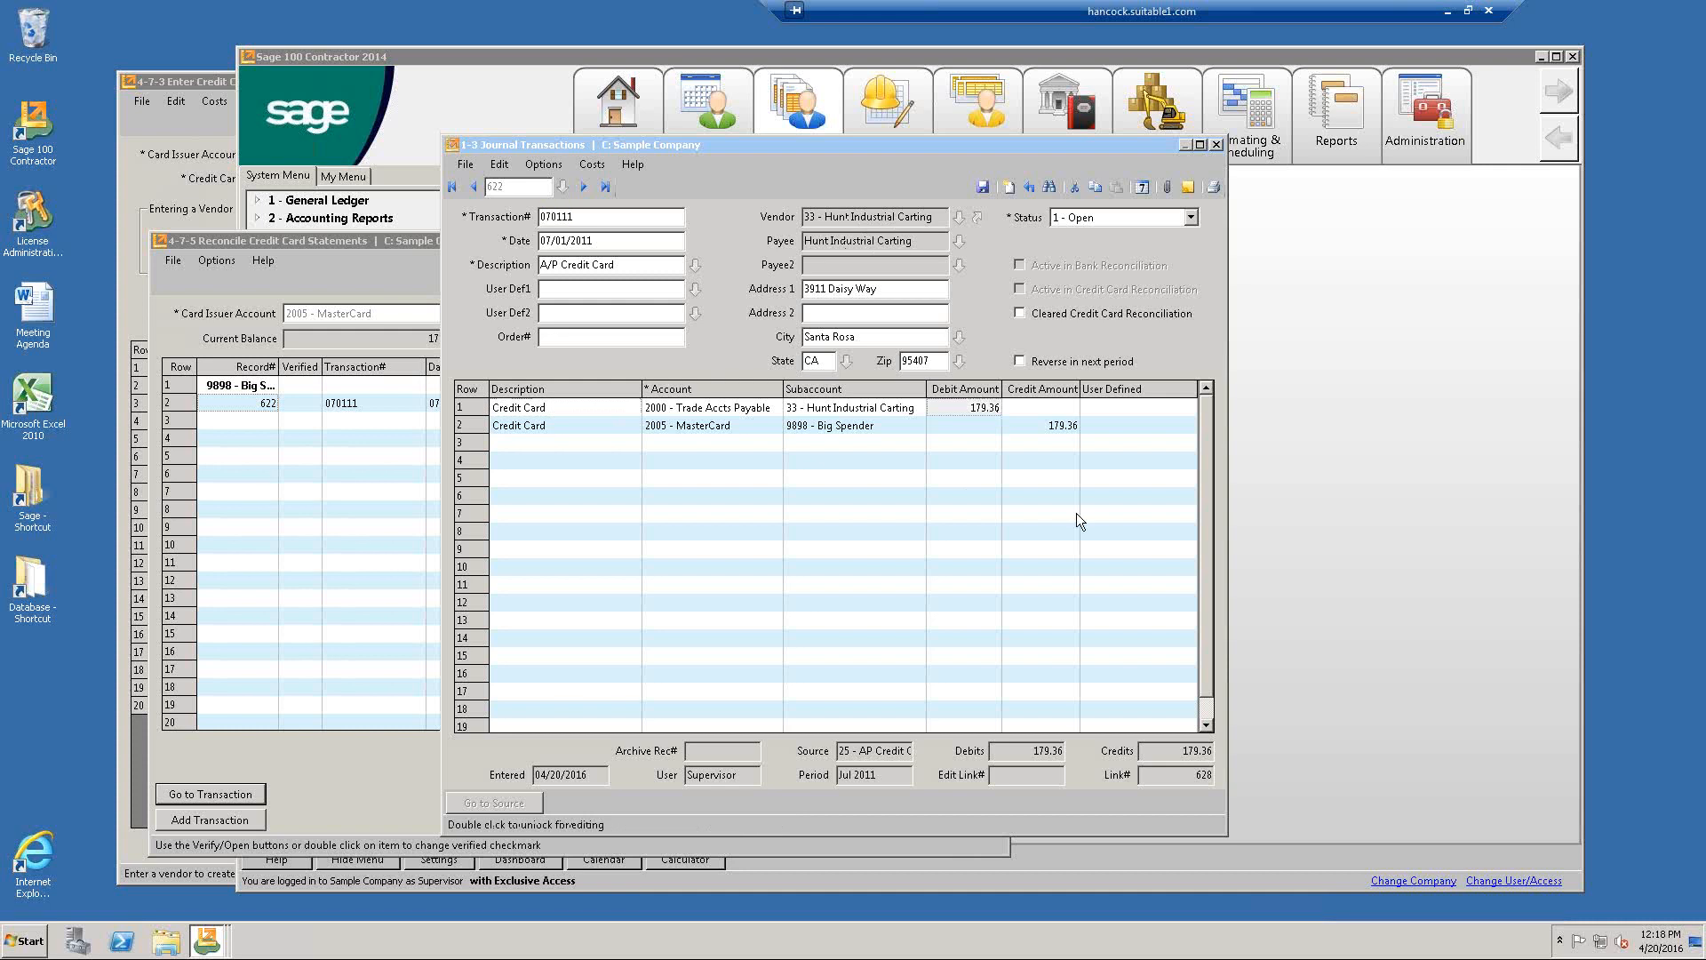
Trace the payment from the vendor record through its paid invoice and invoice payments down to the journal transaction.
click(959, 217)
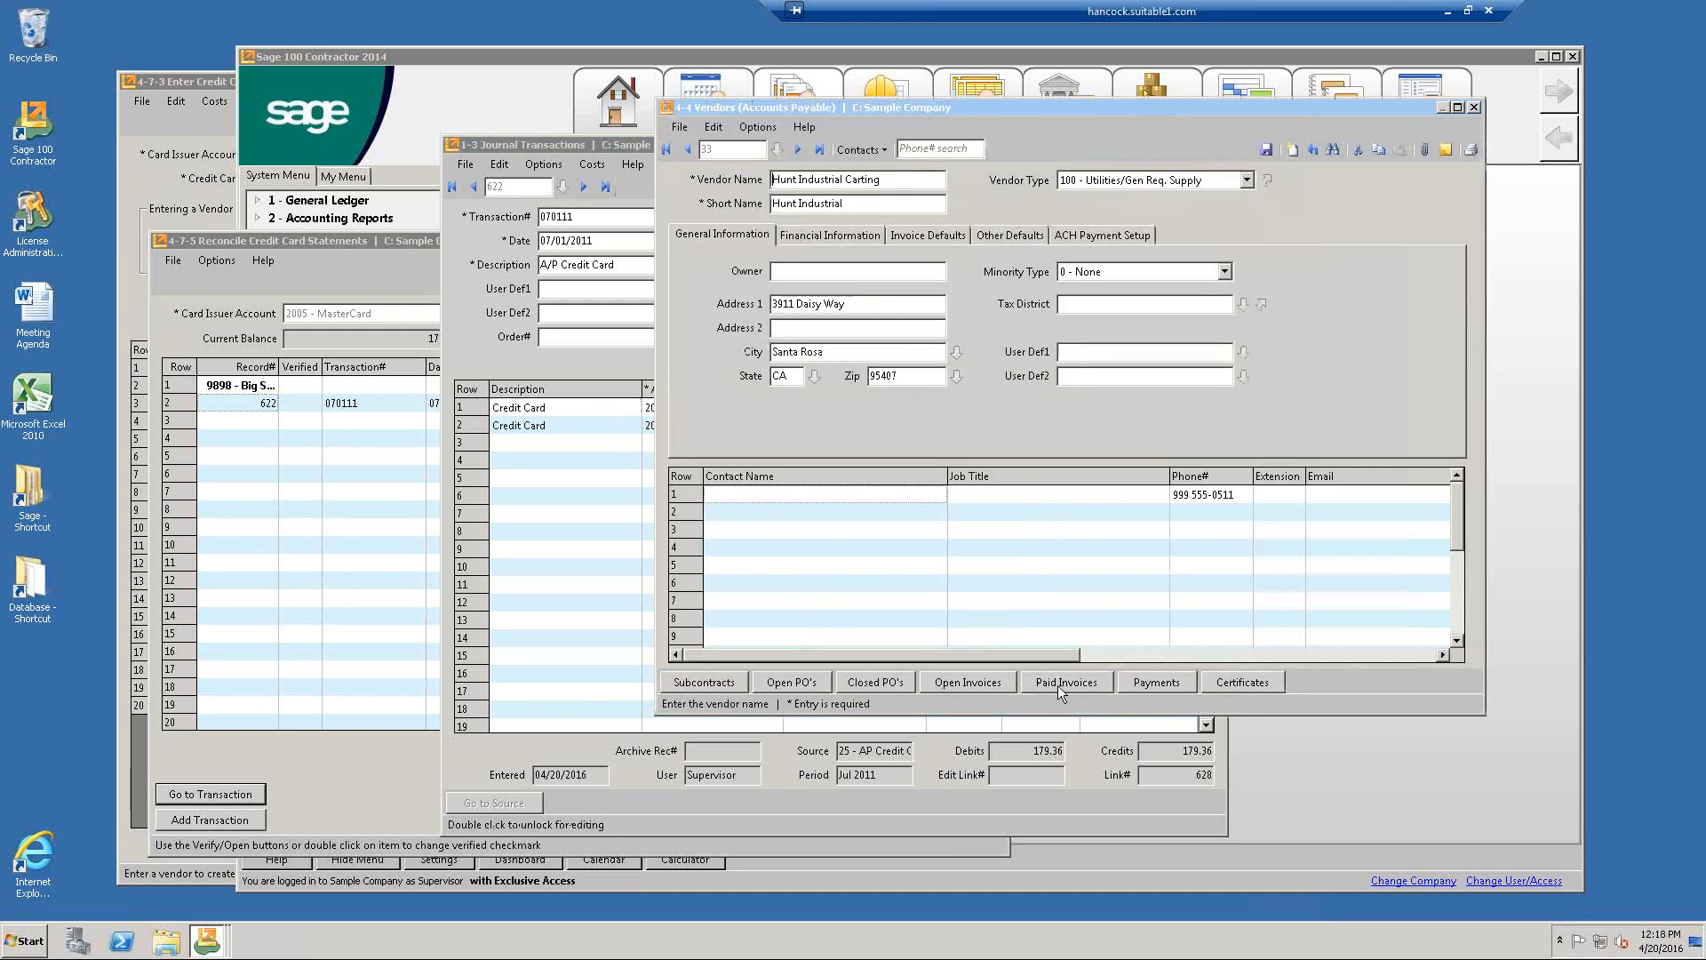
click(1058, 685)
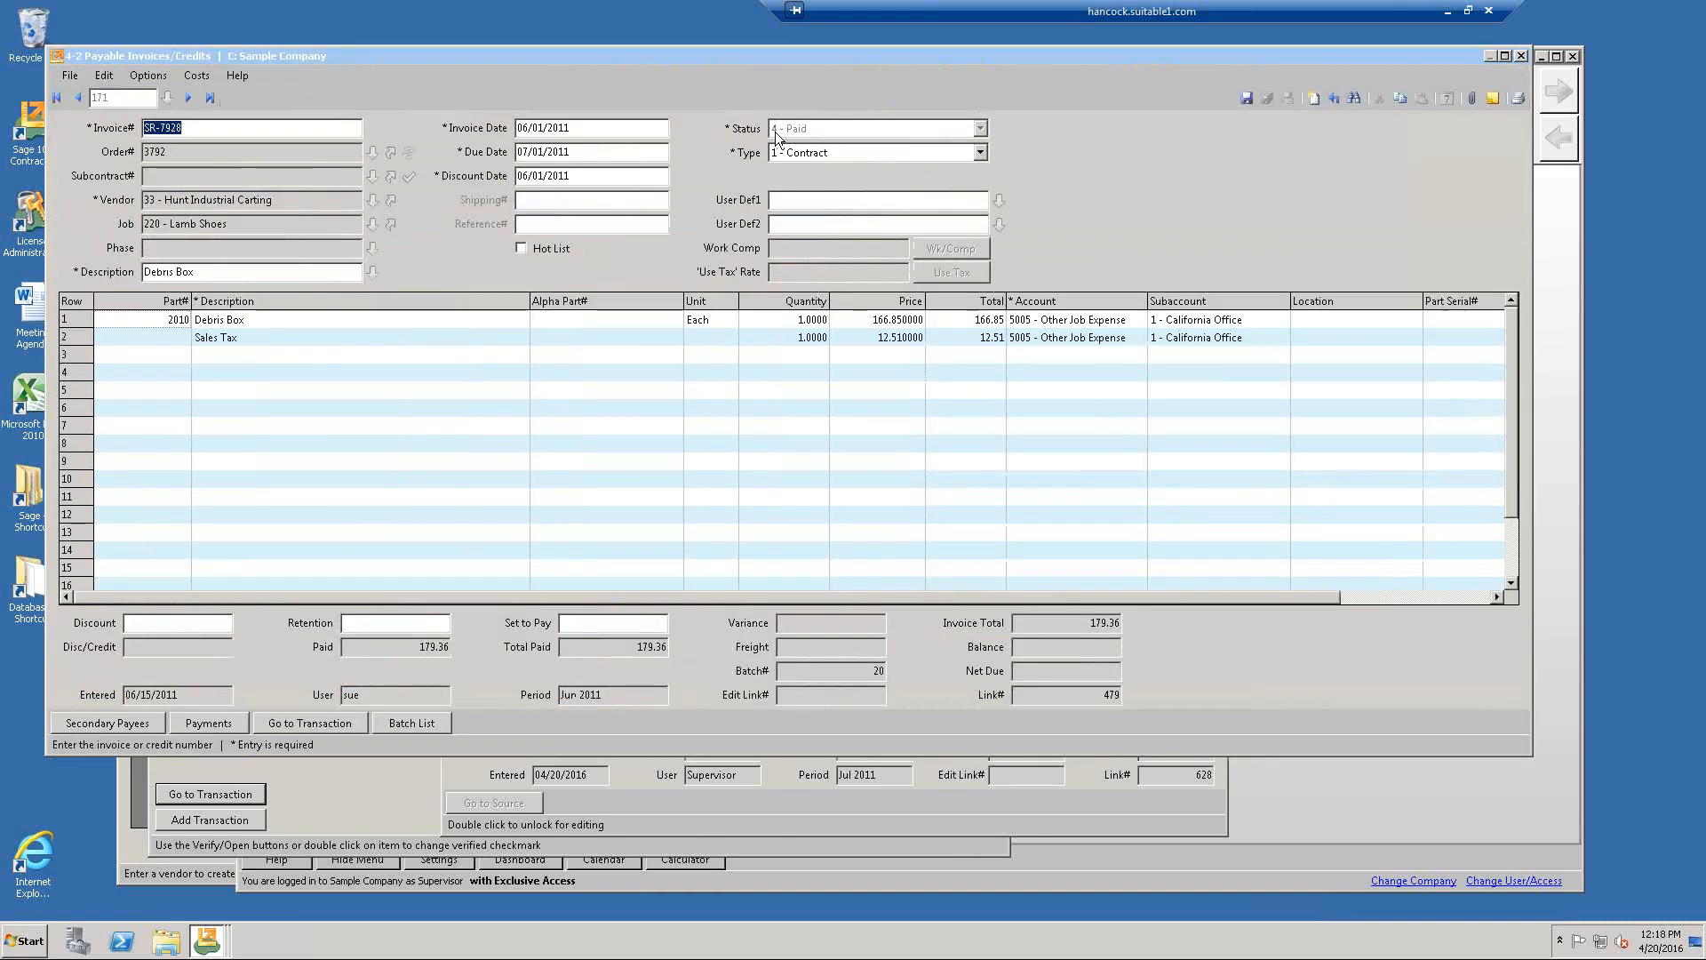
click(206, 723)
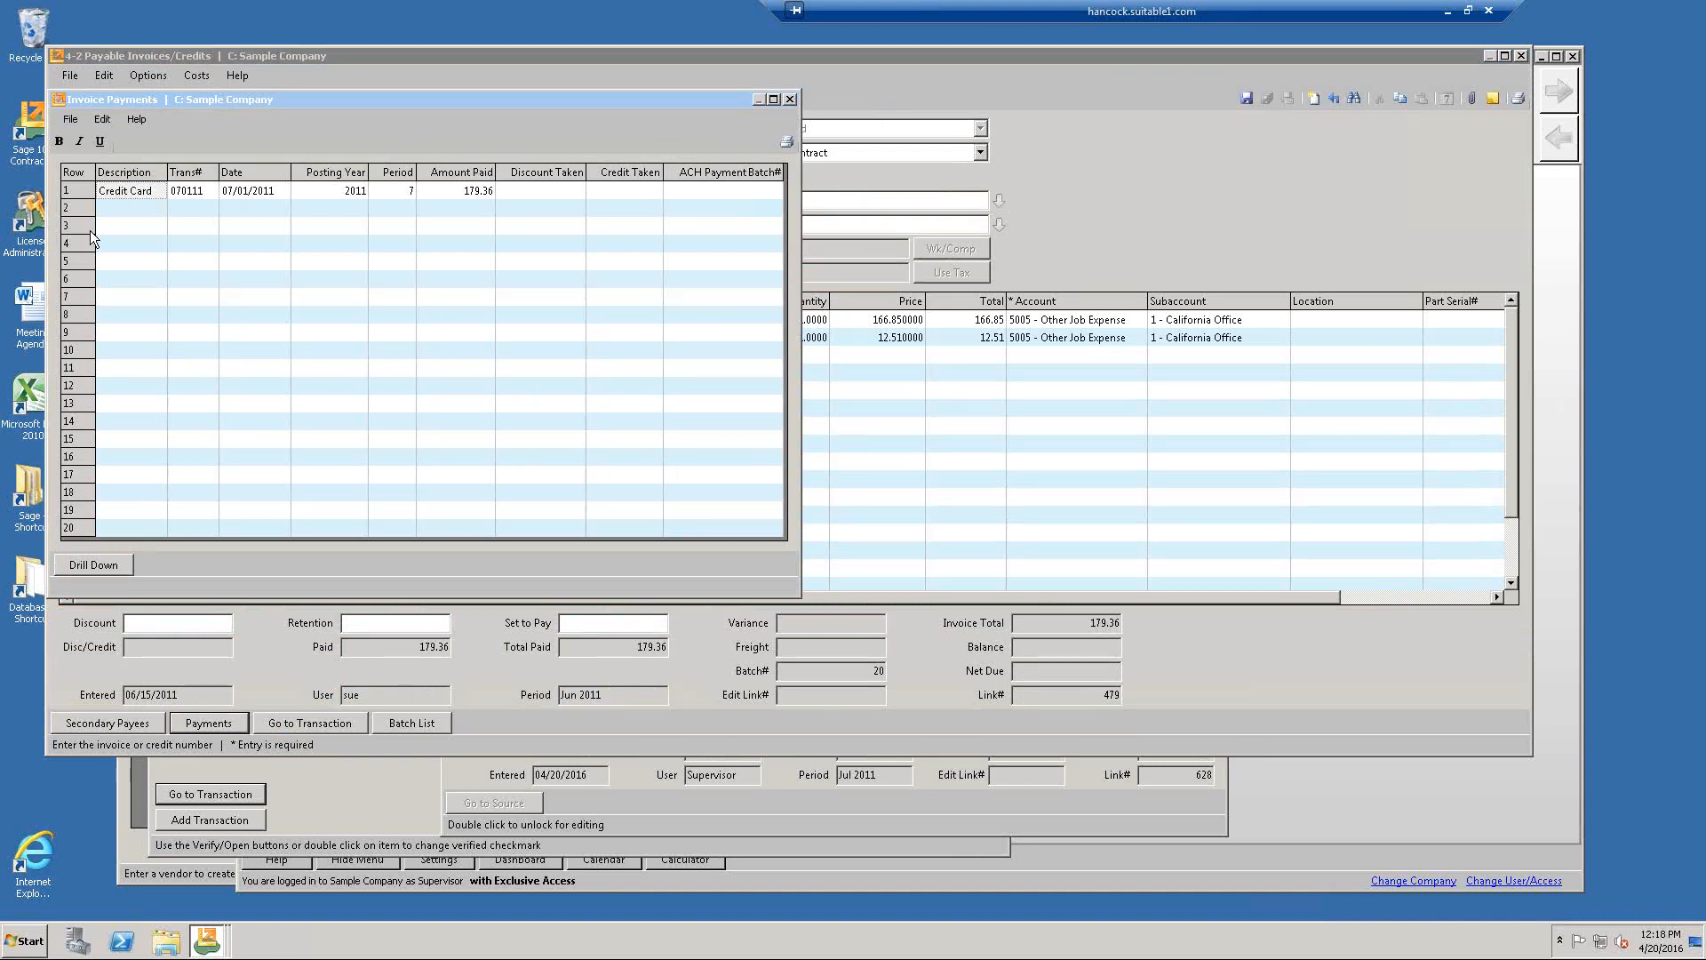
click(81, 569)
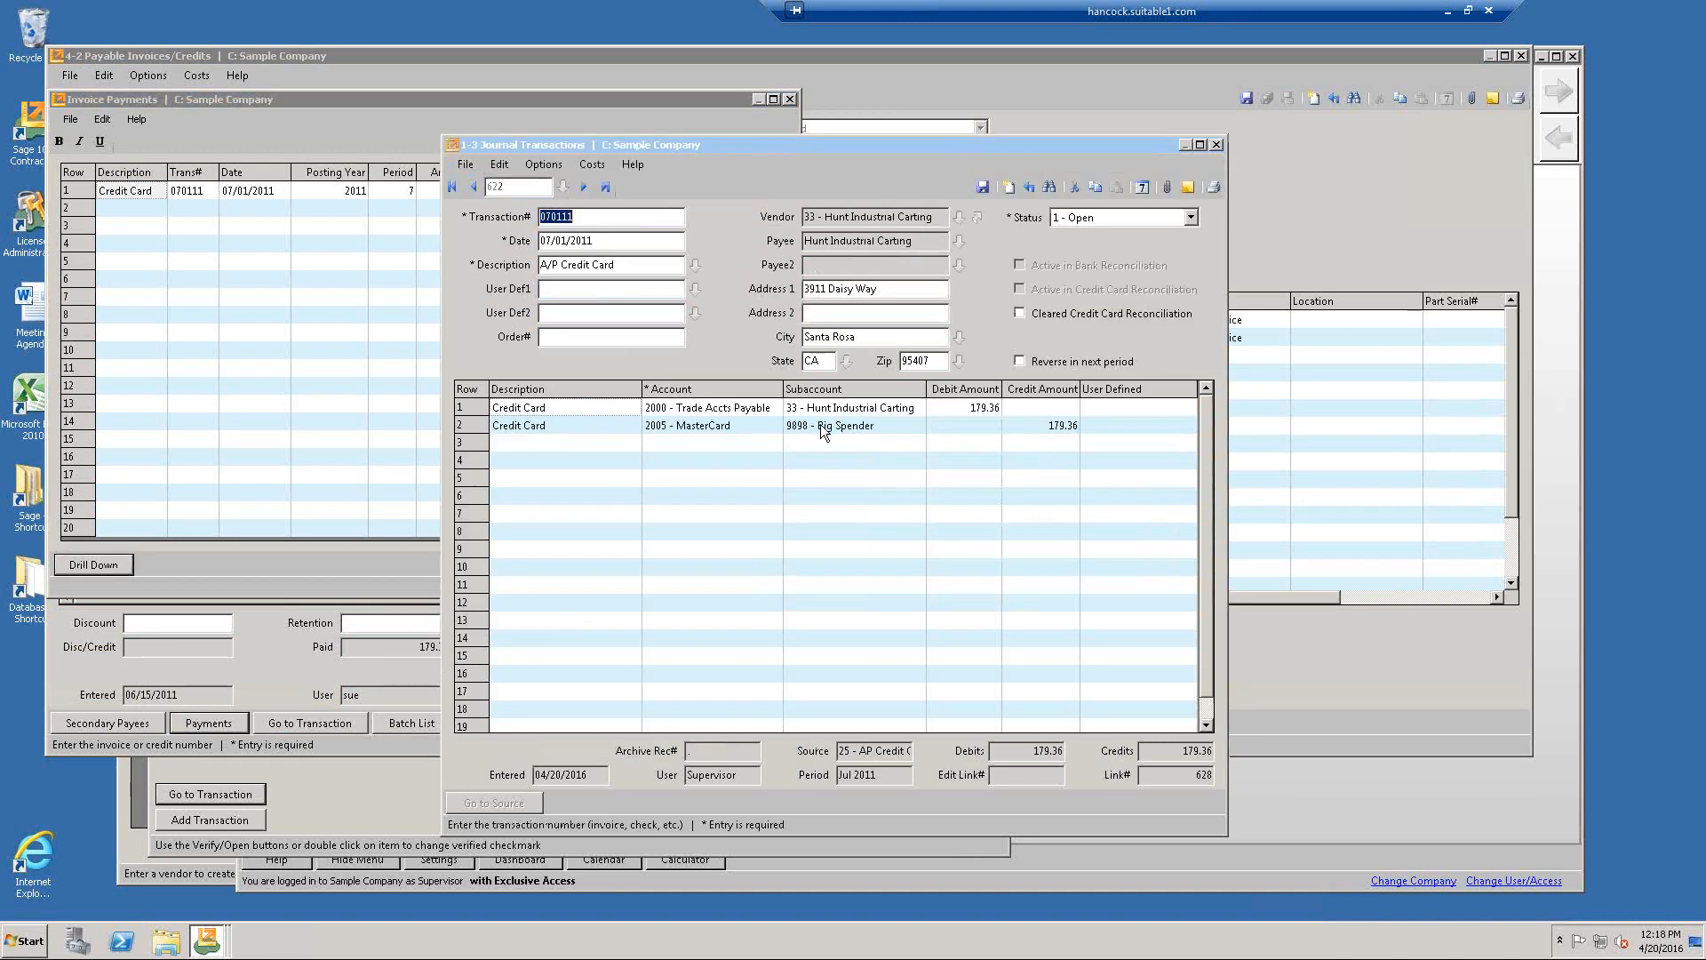
click(785, 425)
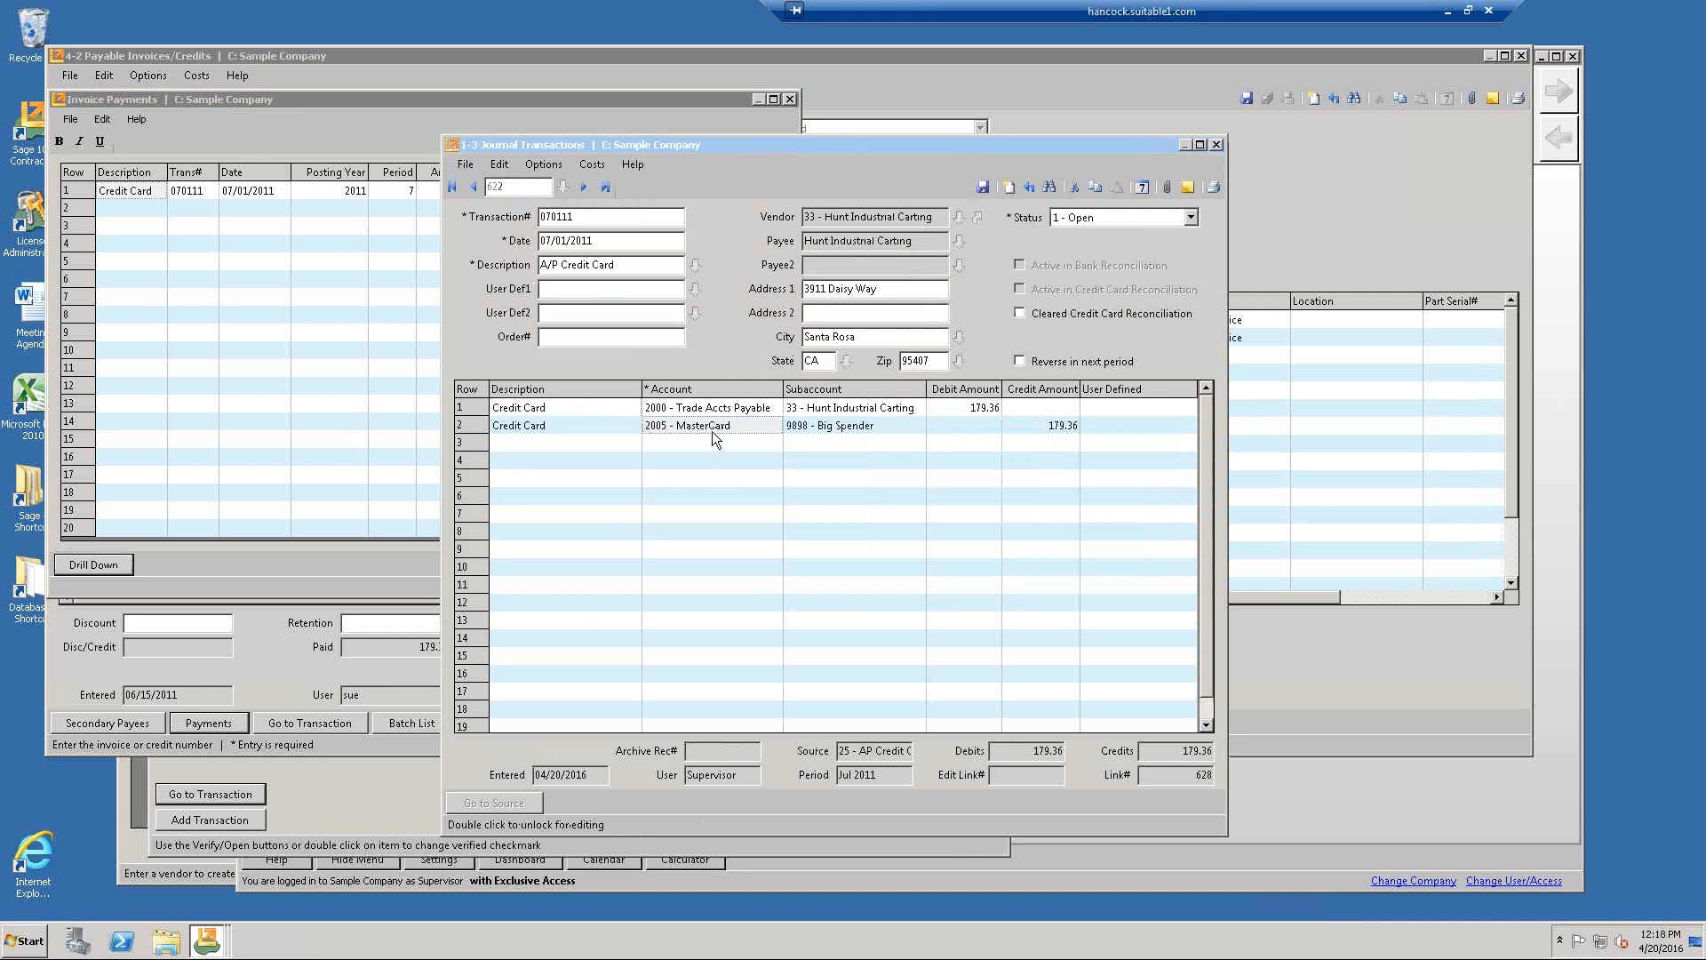
Close the journal transaction, invoice payments, payable invoice, paid invoices and vendor windows to return to the statement reconciliation.
click(1216, 144)
click(845, 127)
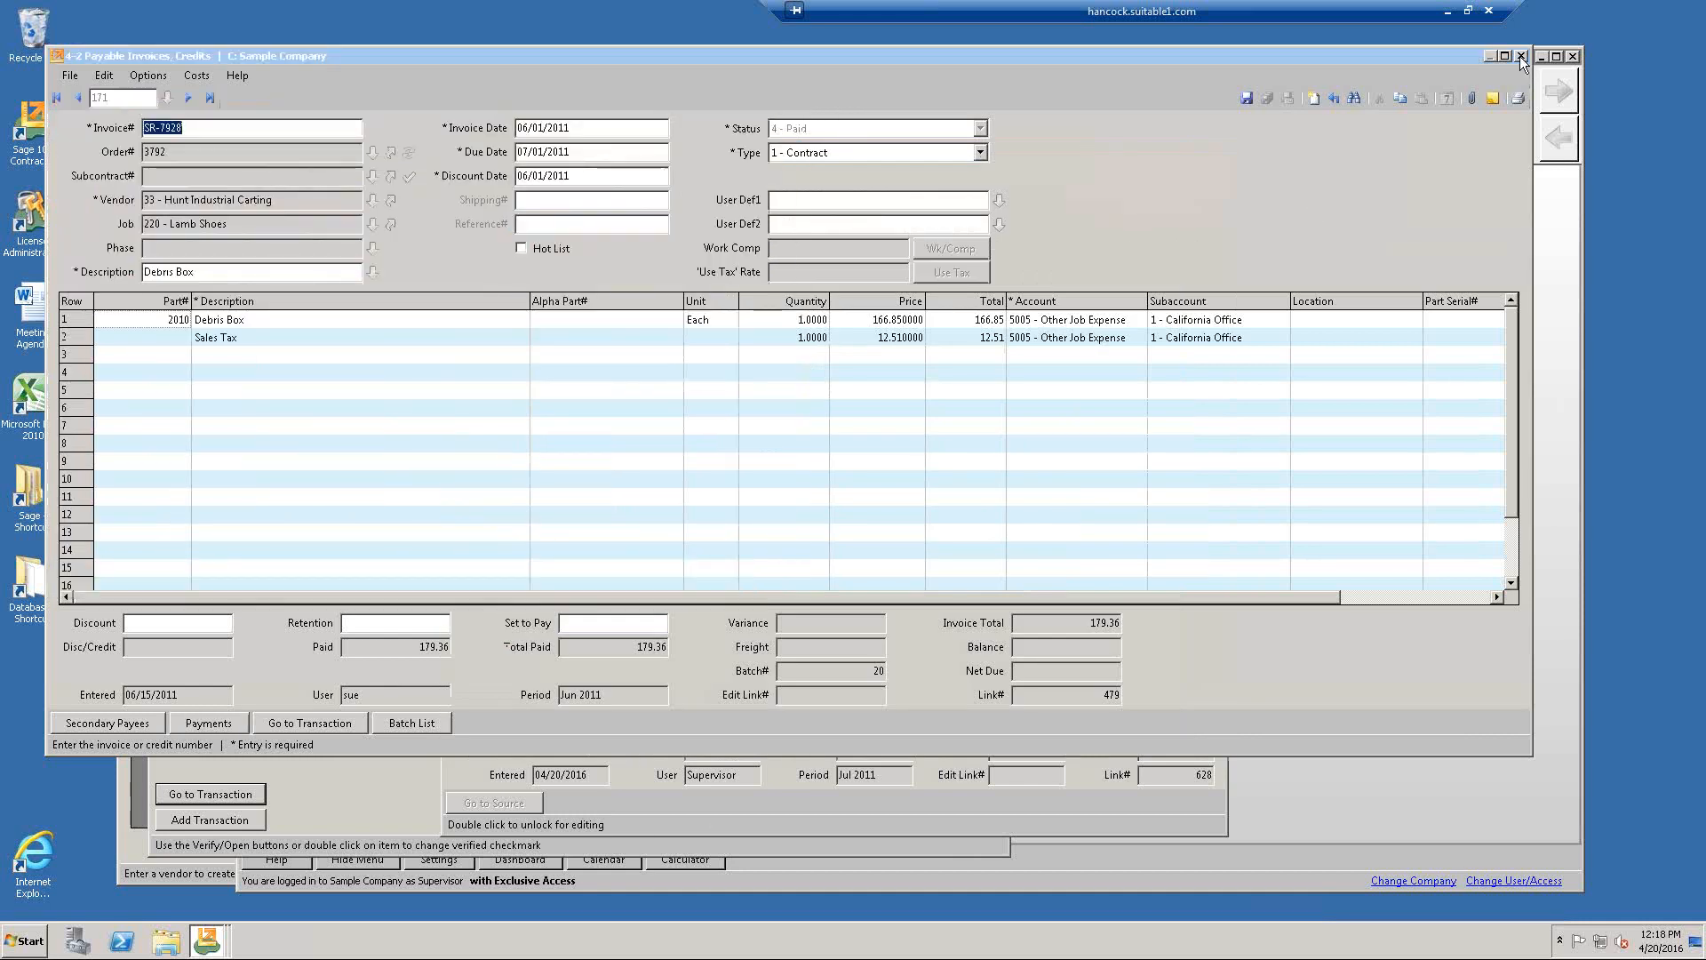
click(1519, 56)
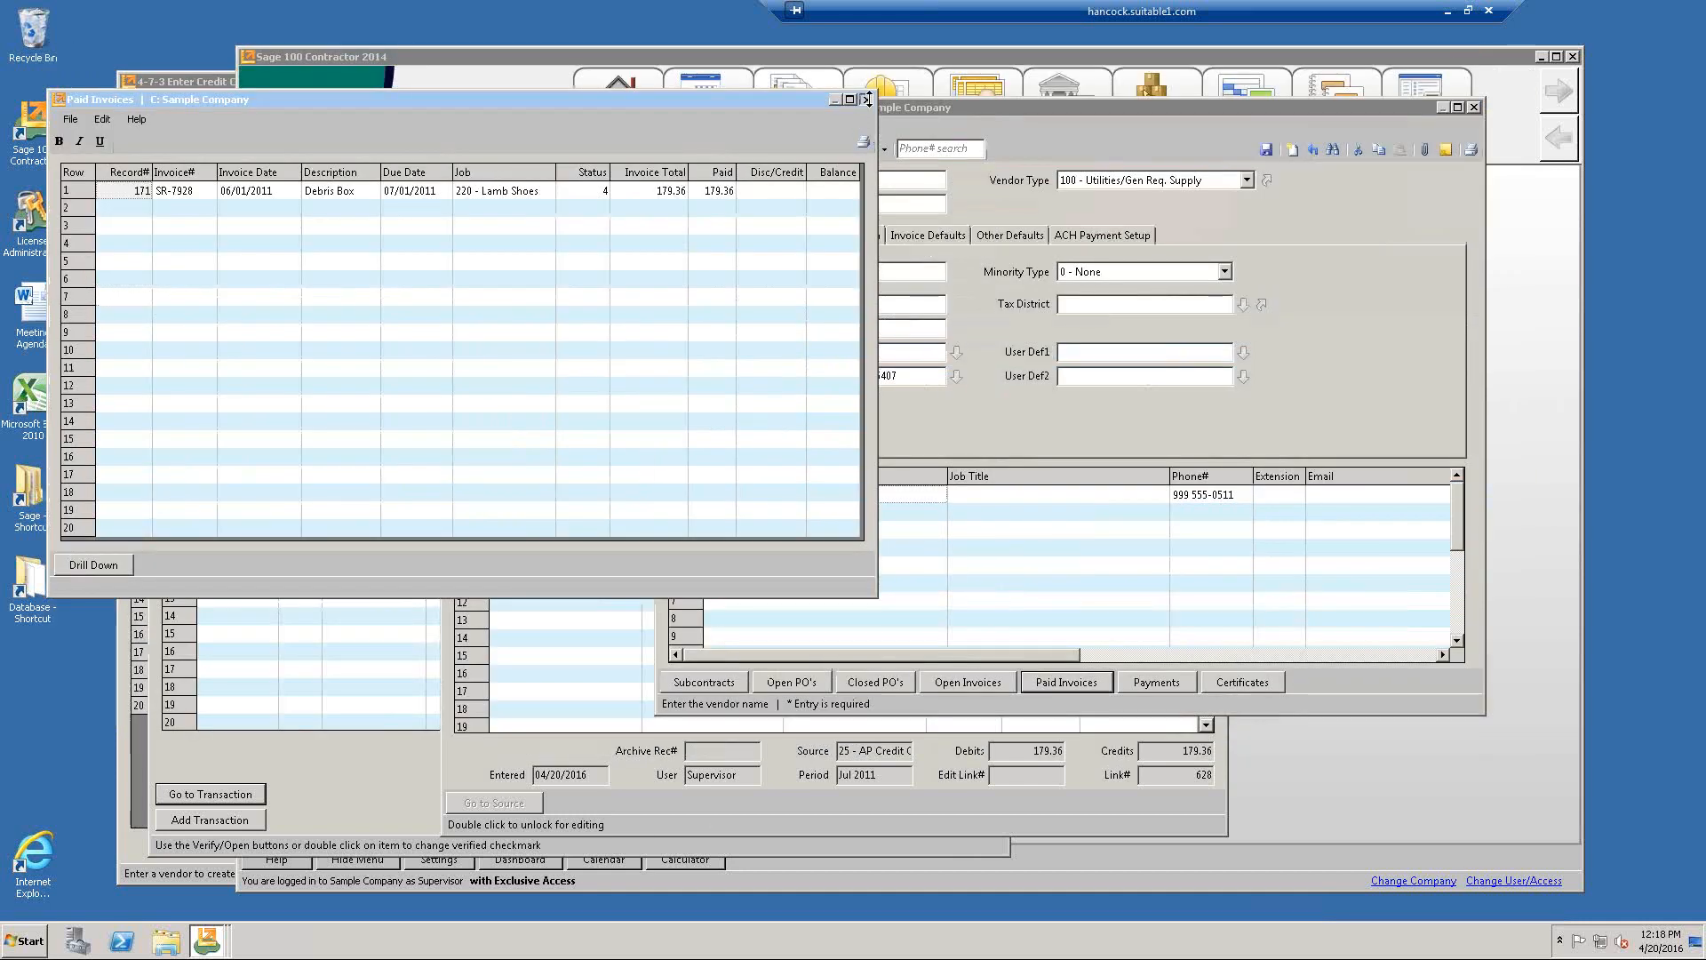
click(868, 99)
click(1476, 107)
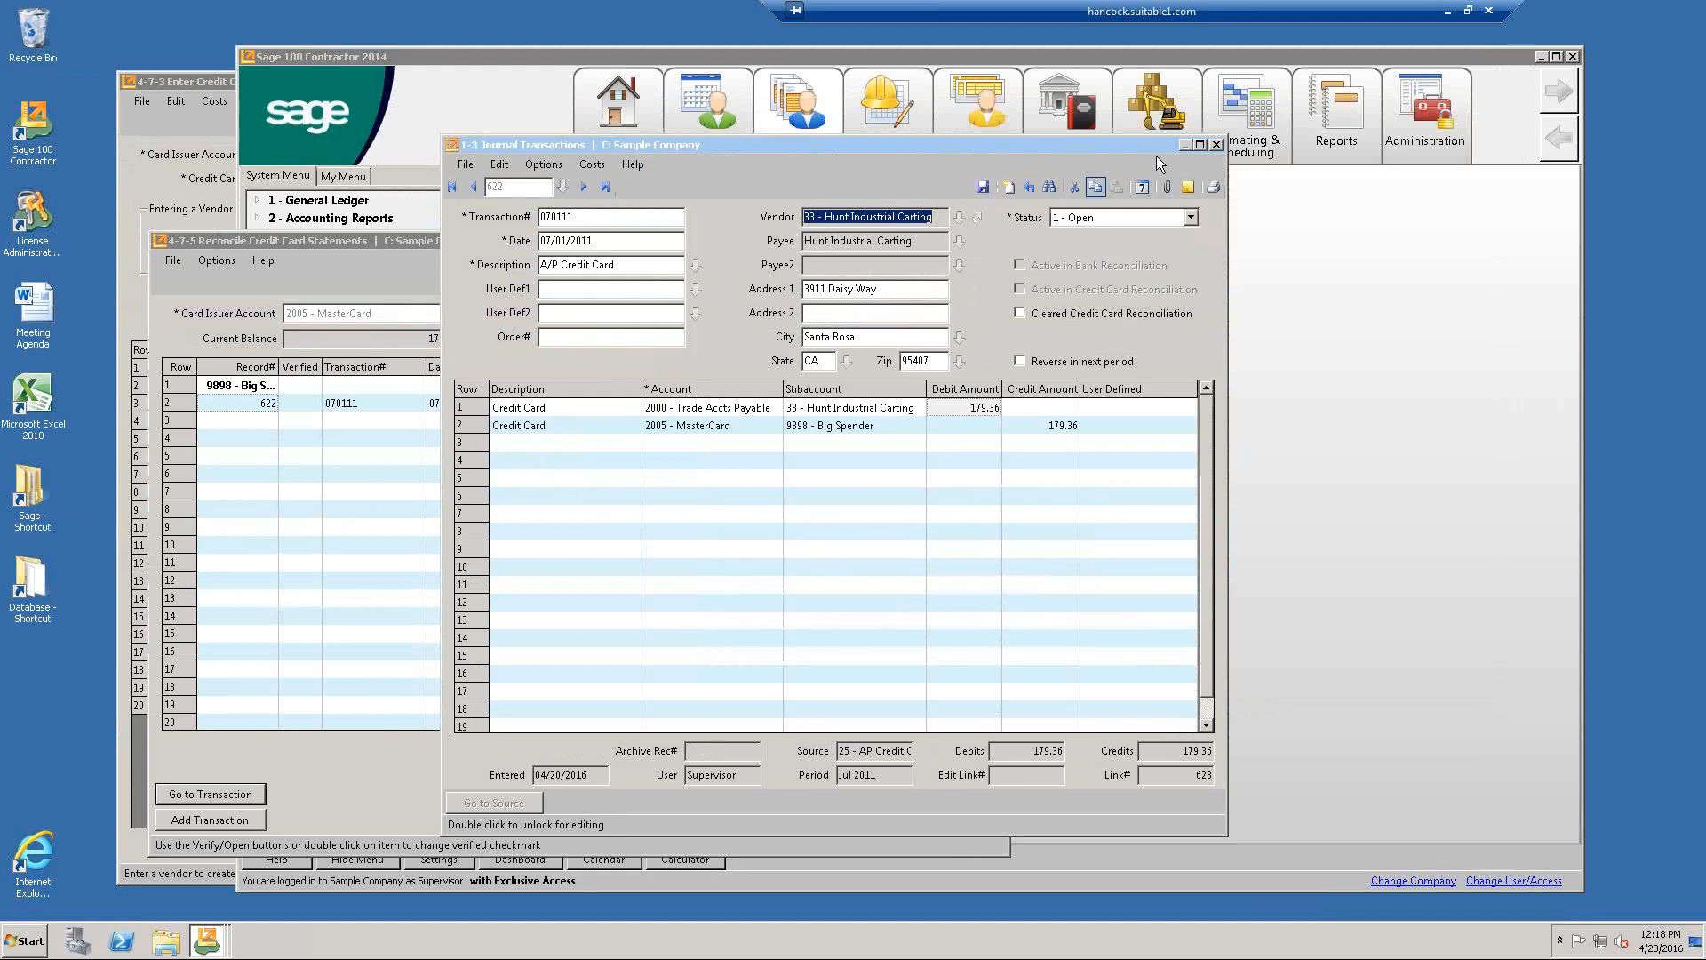
click(1216, 145)
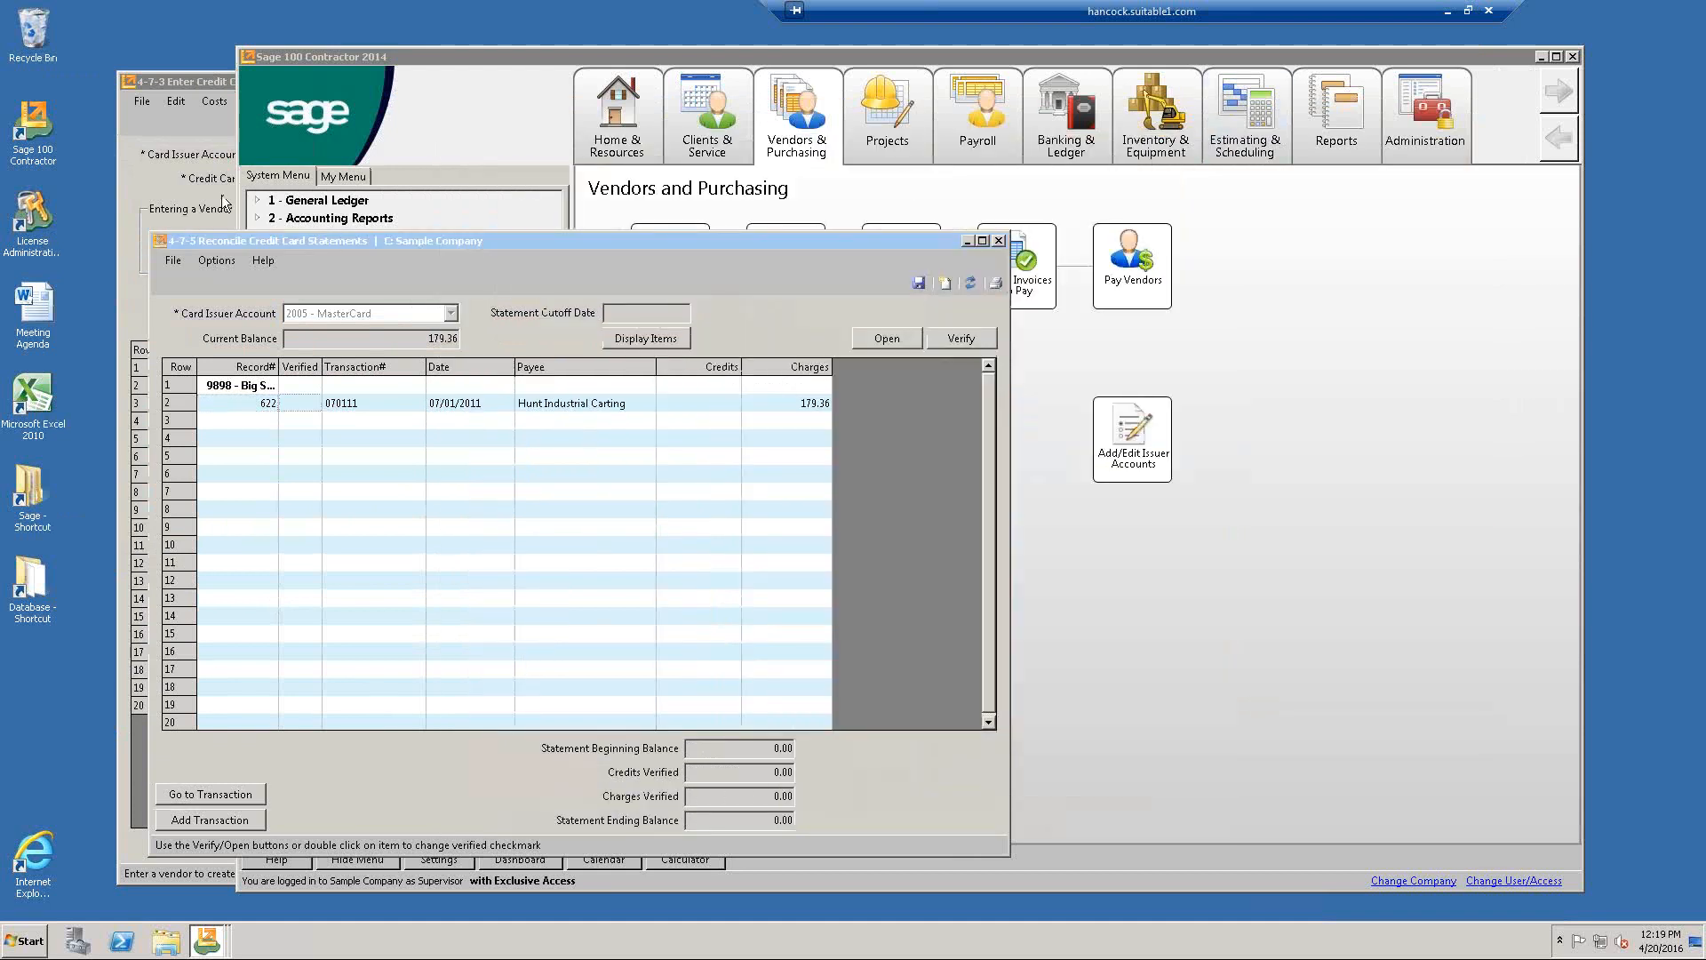
Return to Enter Credit Card Receipts and assign vendor 300 - Misc Credit Card, keeping Misc Credit Card as payee.
click(213, 135)
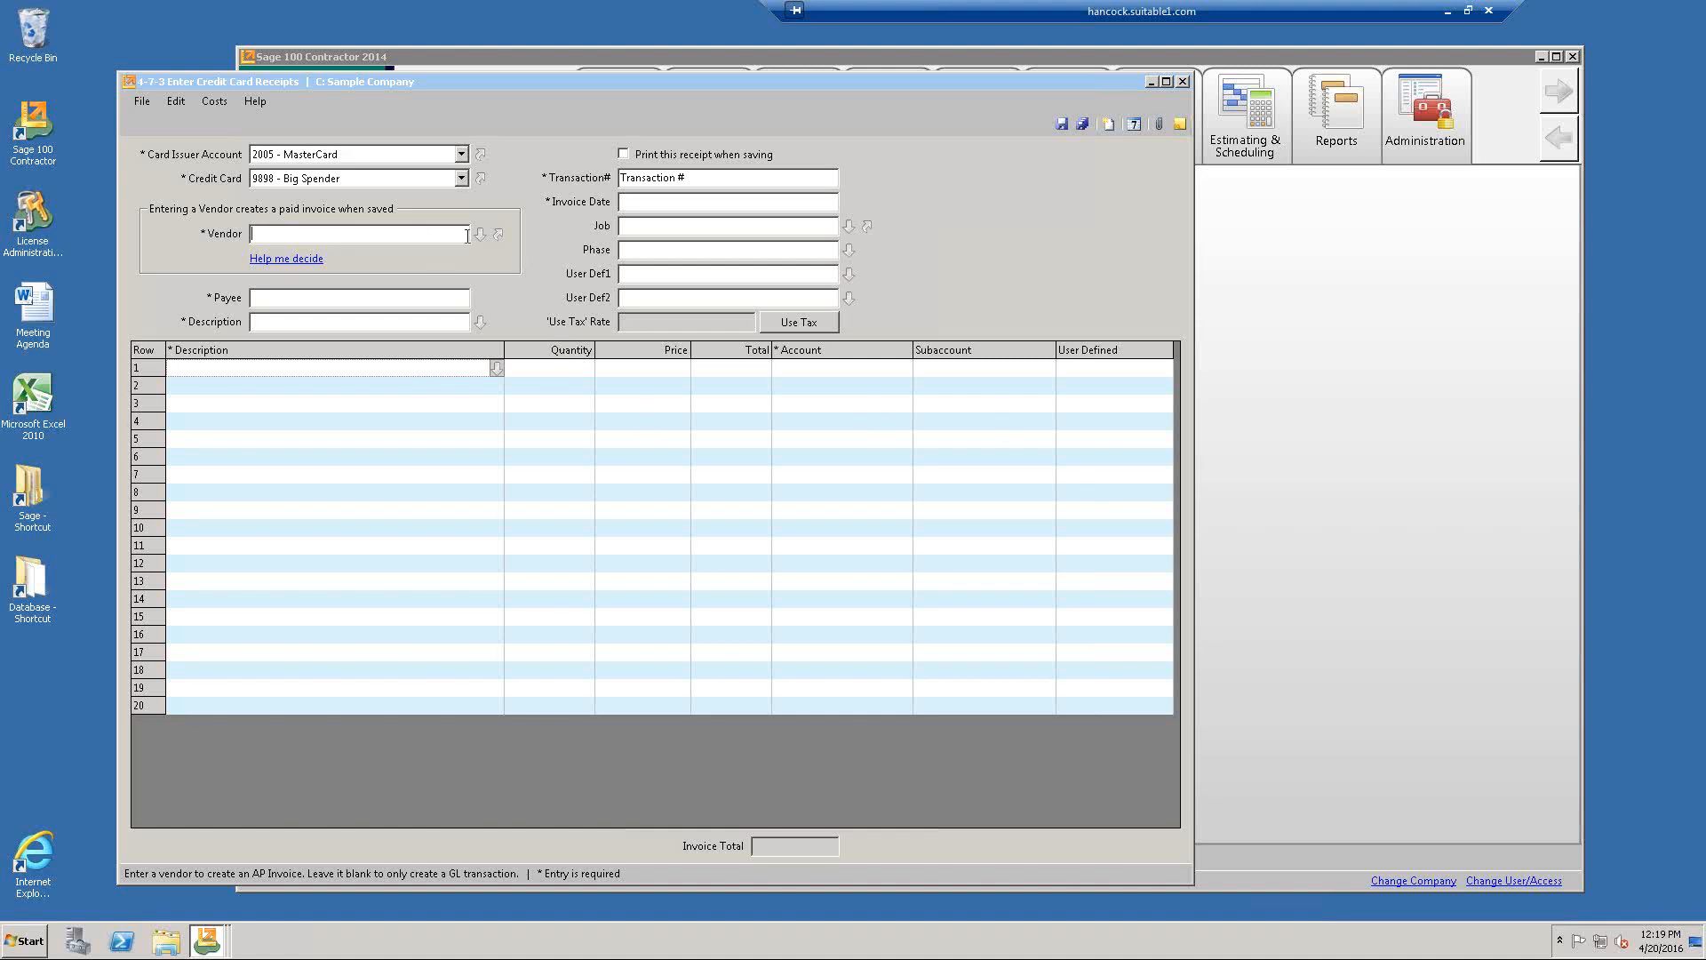
text(300)
key(Tab)
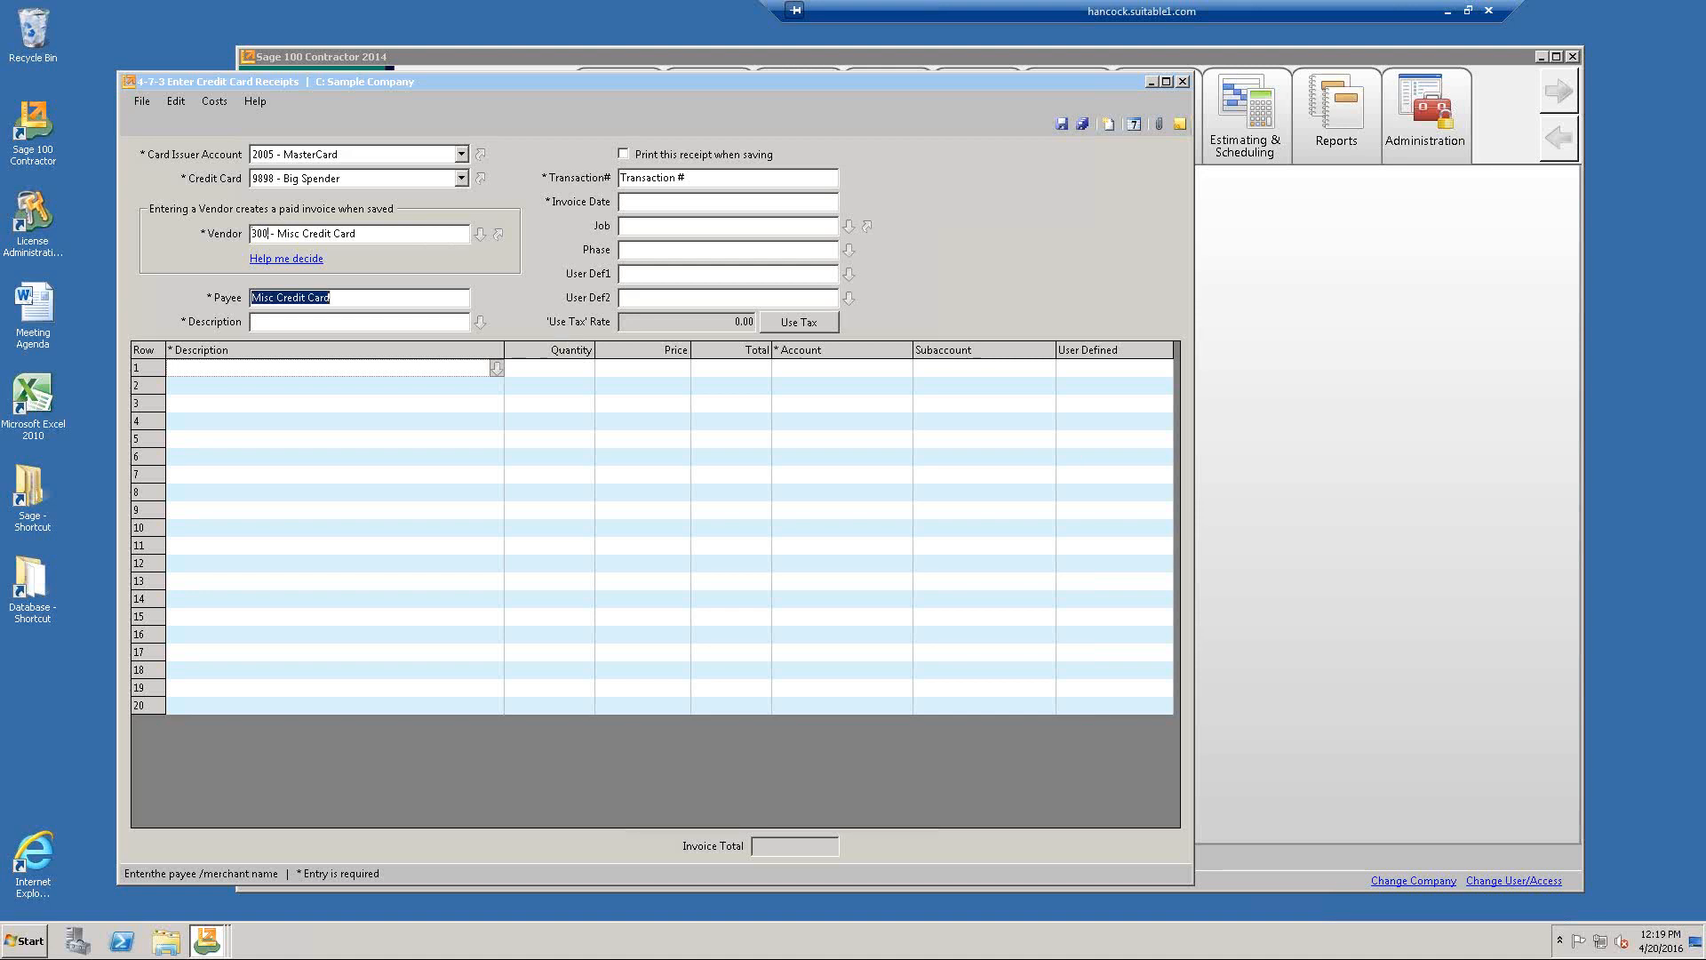
key(Tab)
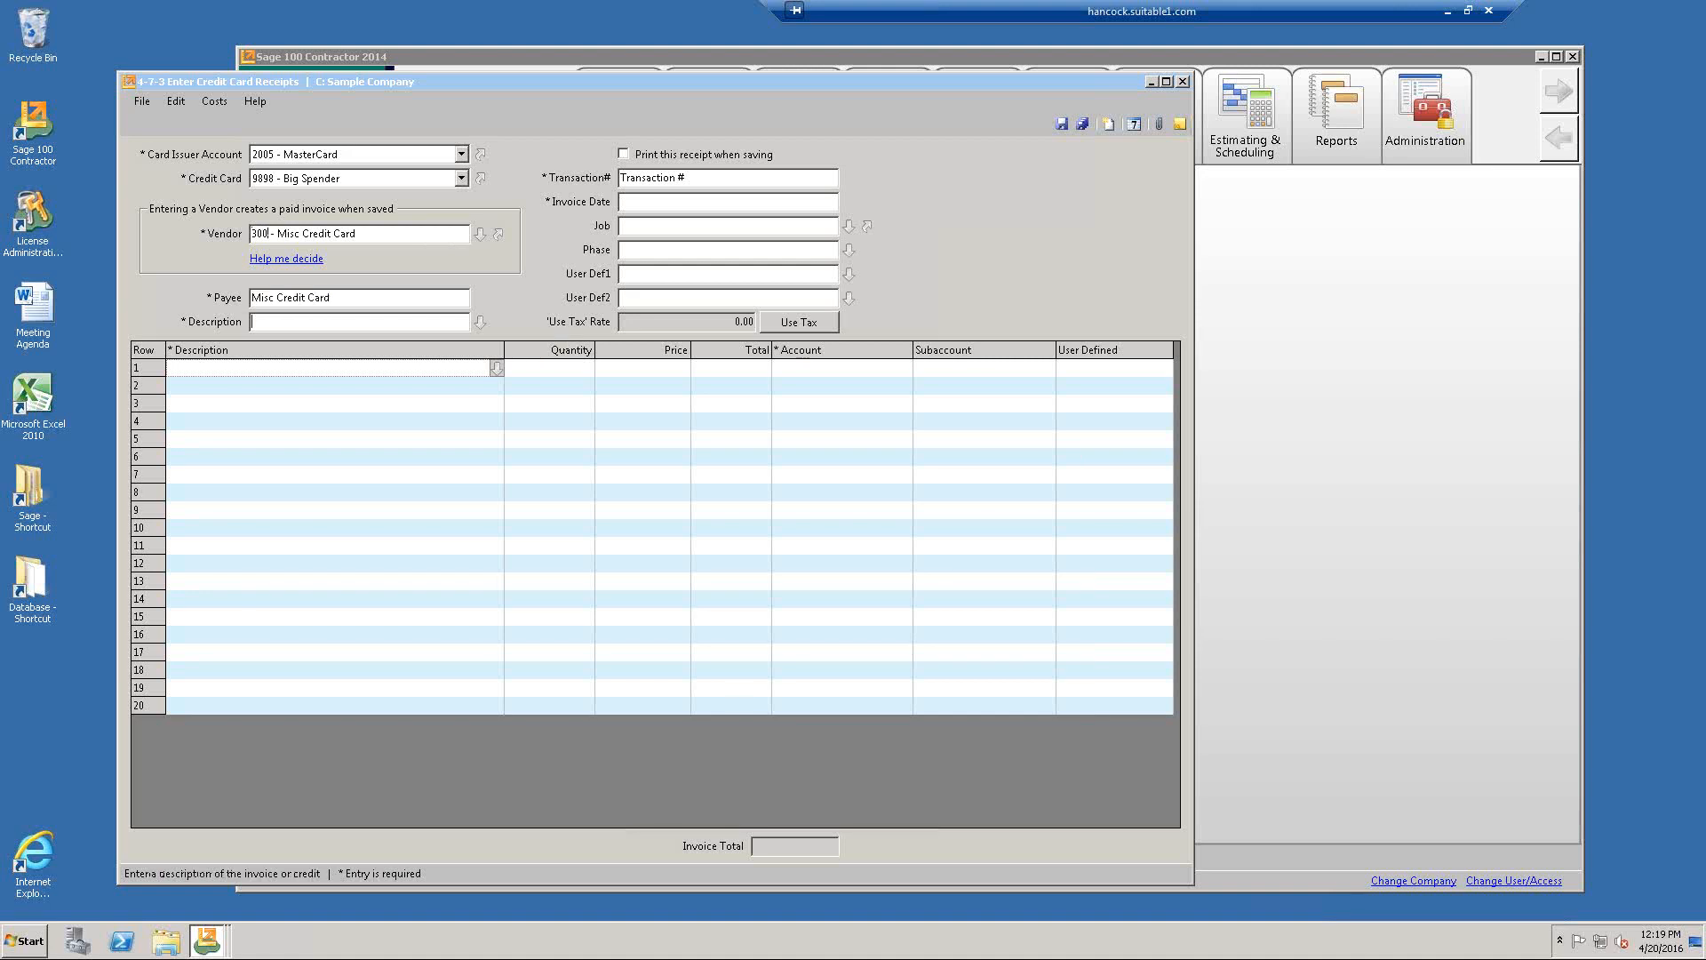
Enter July Expenses as the receipt description and set the invoice date to 07/05/2011, keeping the default transaction number.
text(July Expenses)
key(Tab)
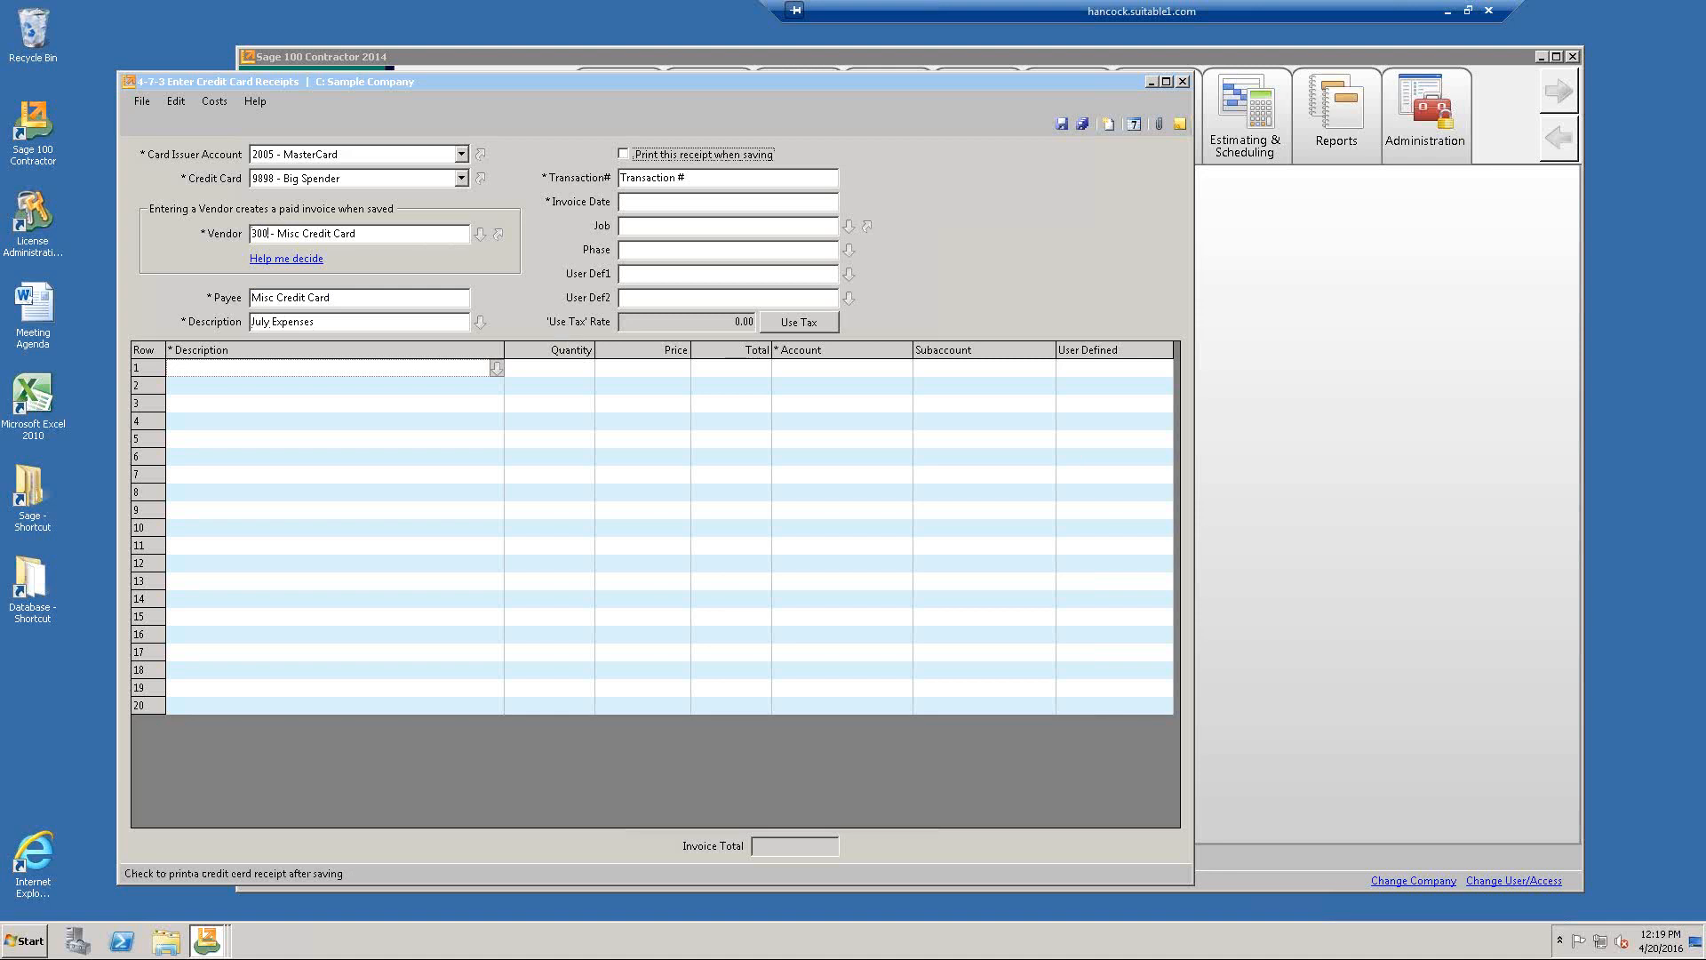
key(Tab)
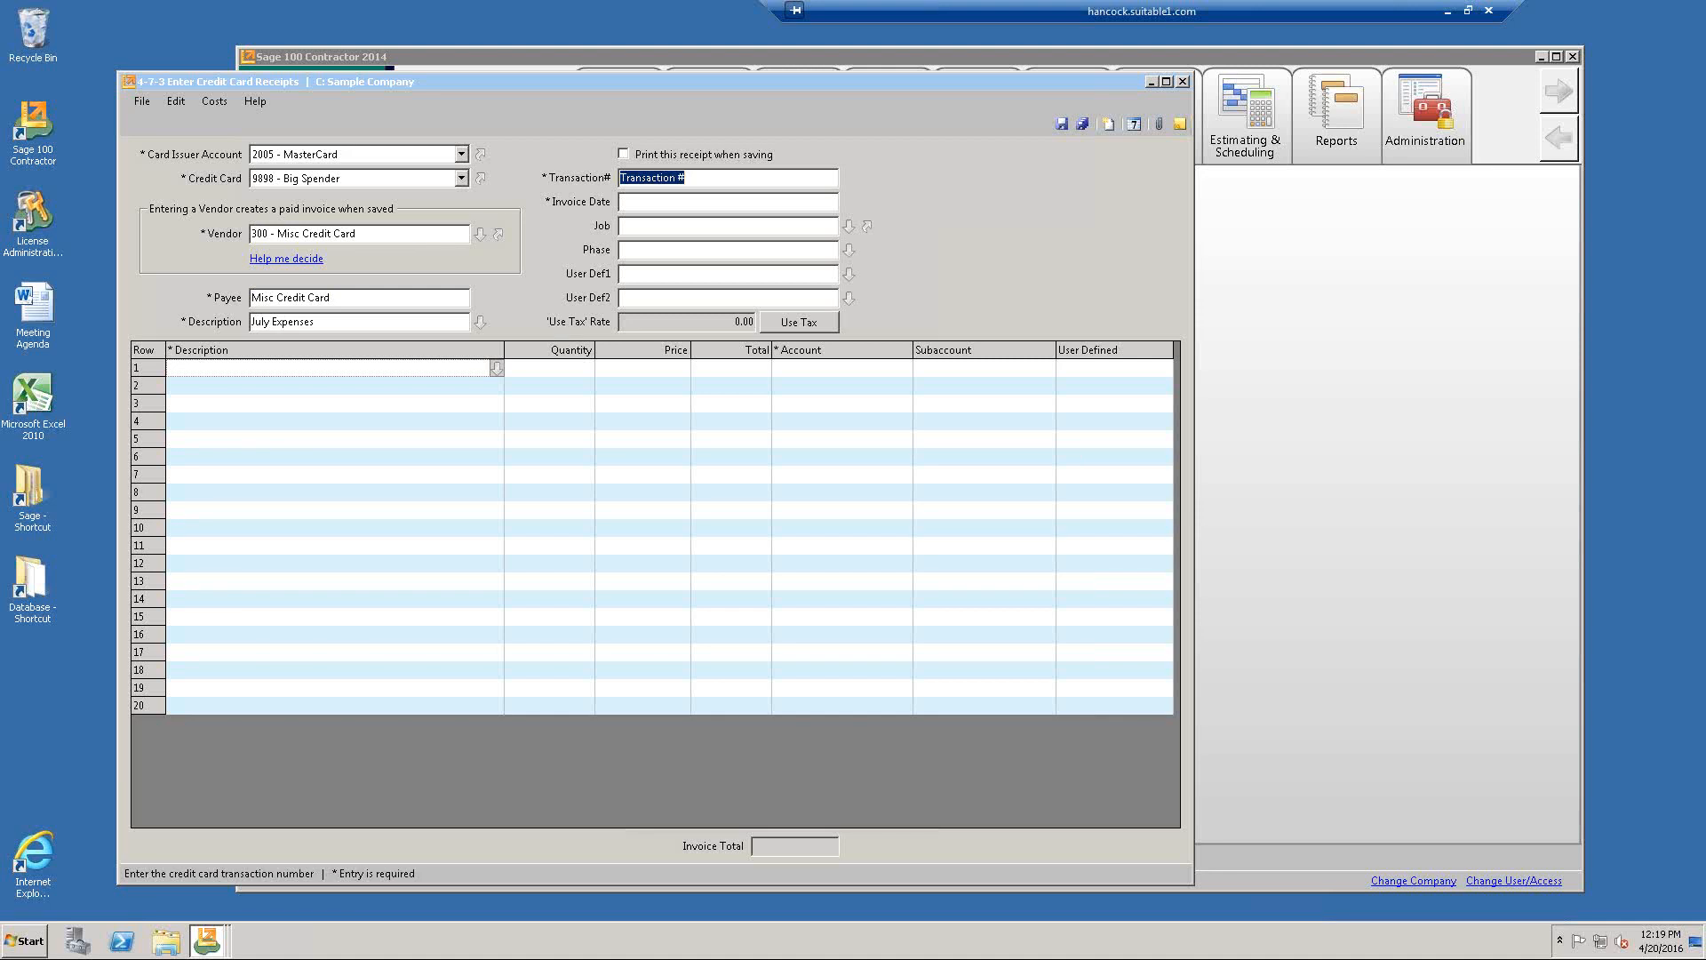
key(Tab)
text(07/05/2011)
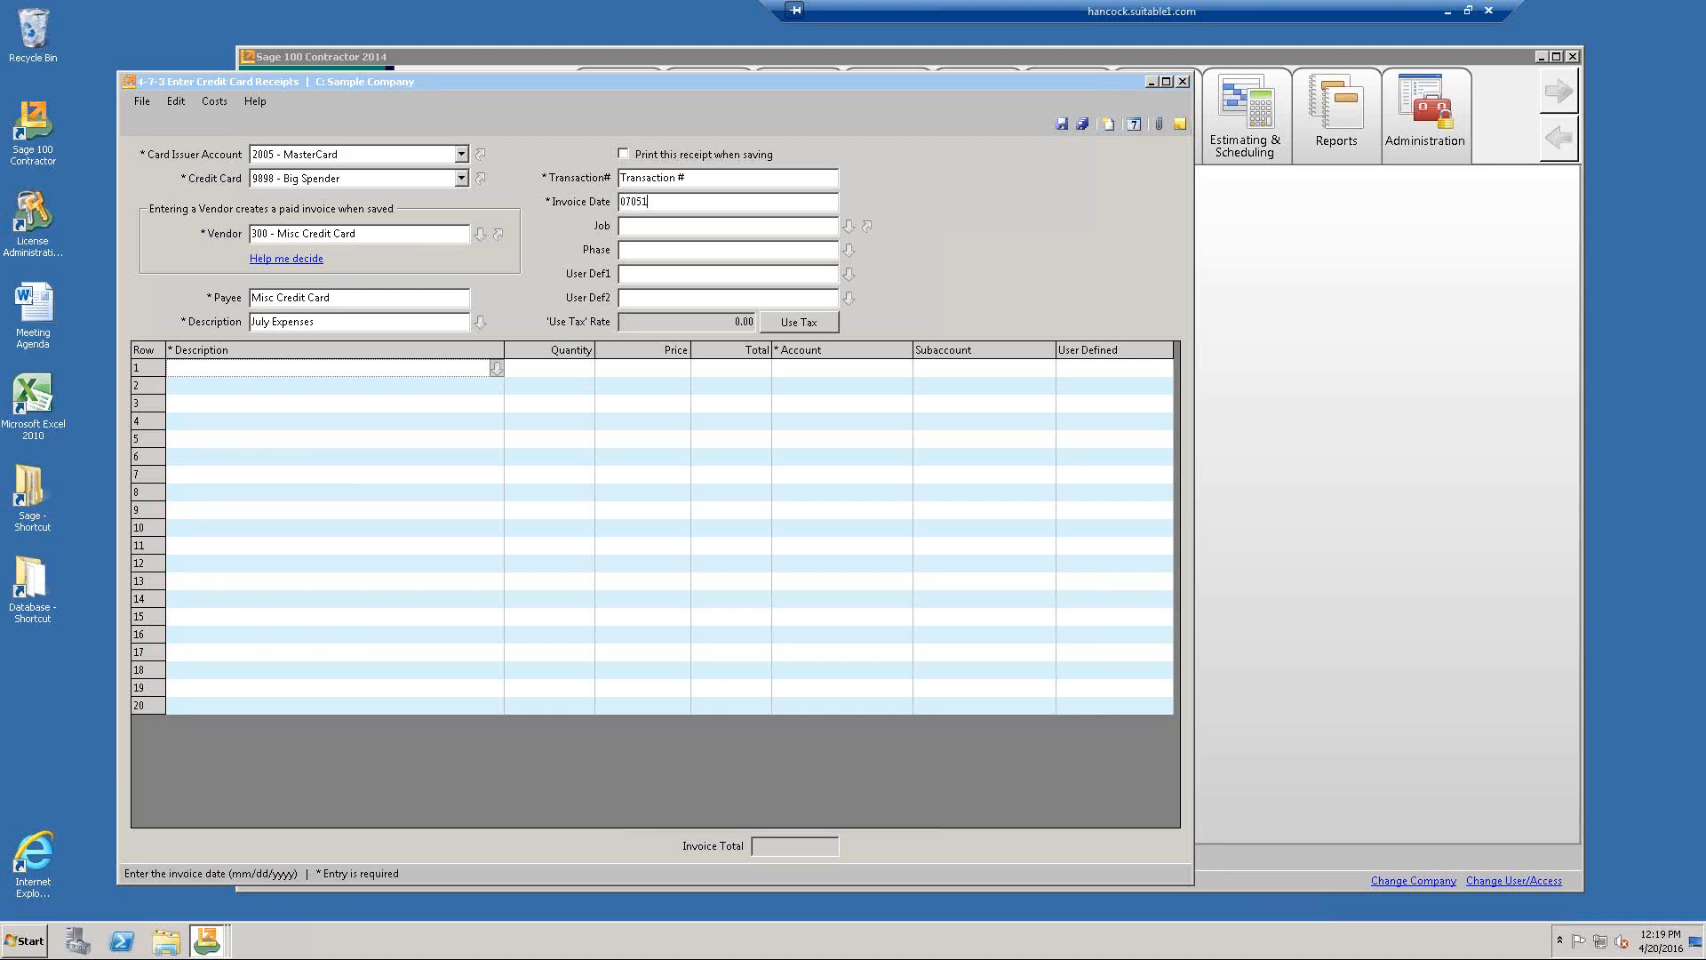
key(Tab)
Enter the first receipt line as Job Expenses Home Depot #186 with quantity 1 and price 500.
click(303, 375)
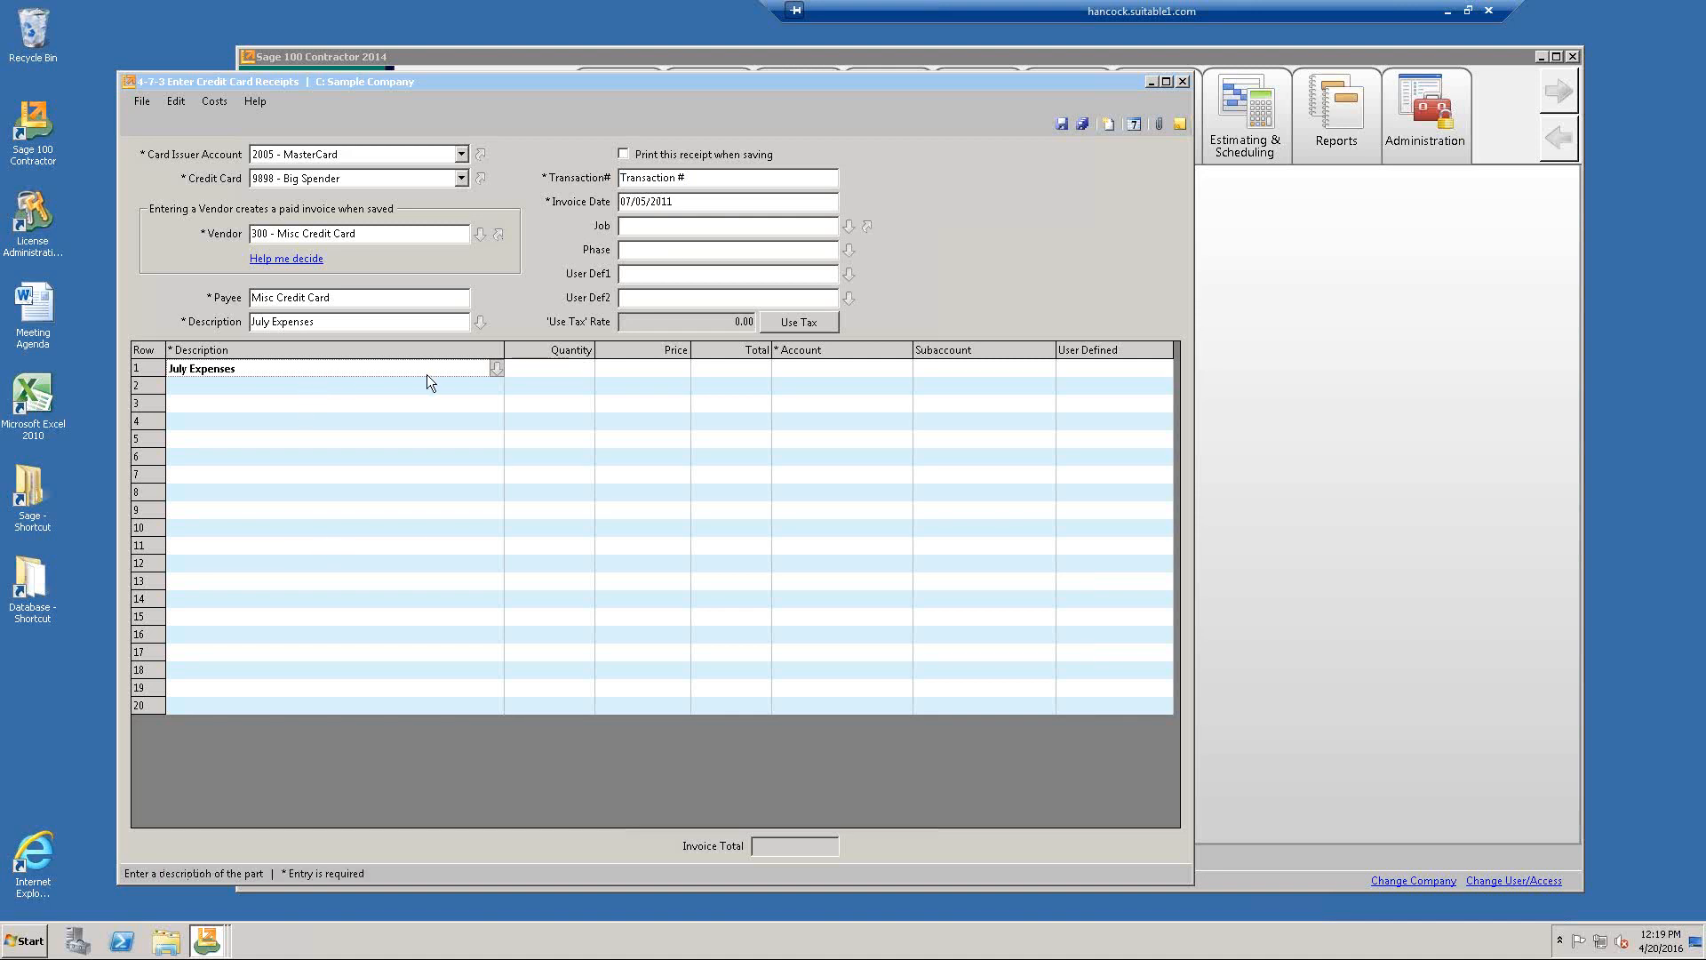
text(Job Expenses Home Depot #186)
key(Tab)
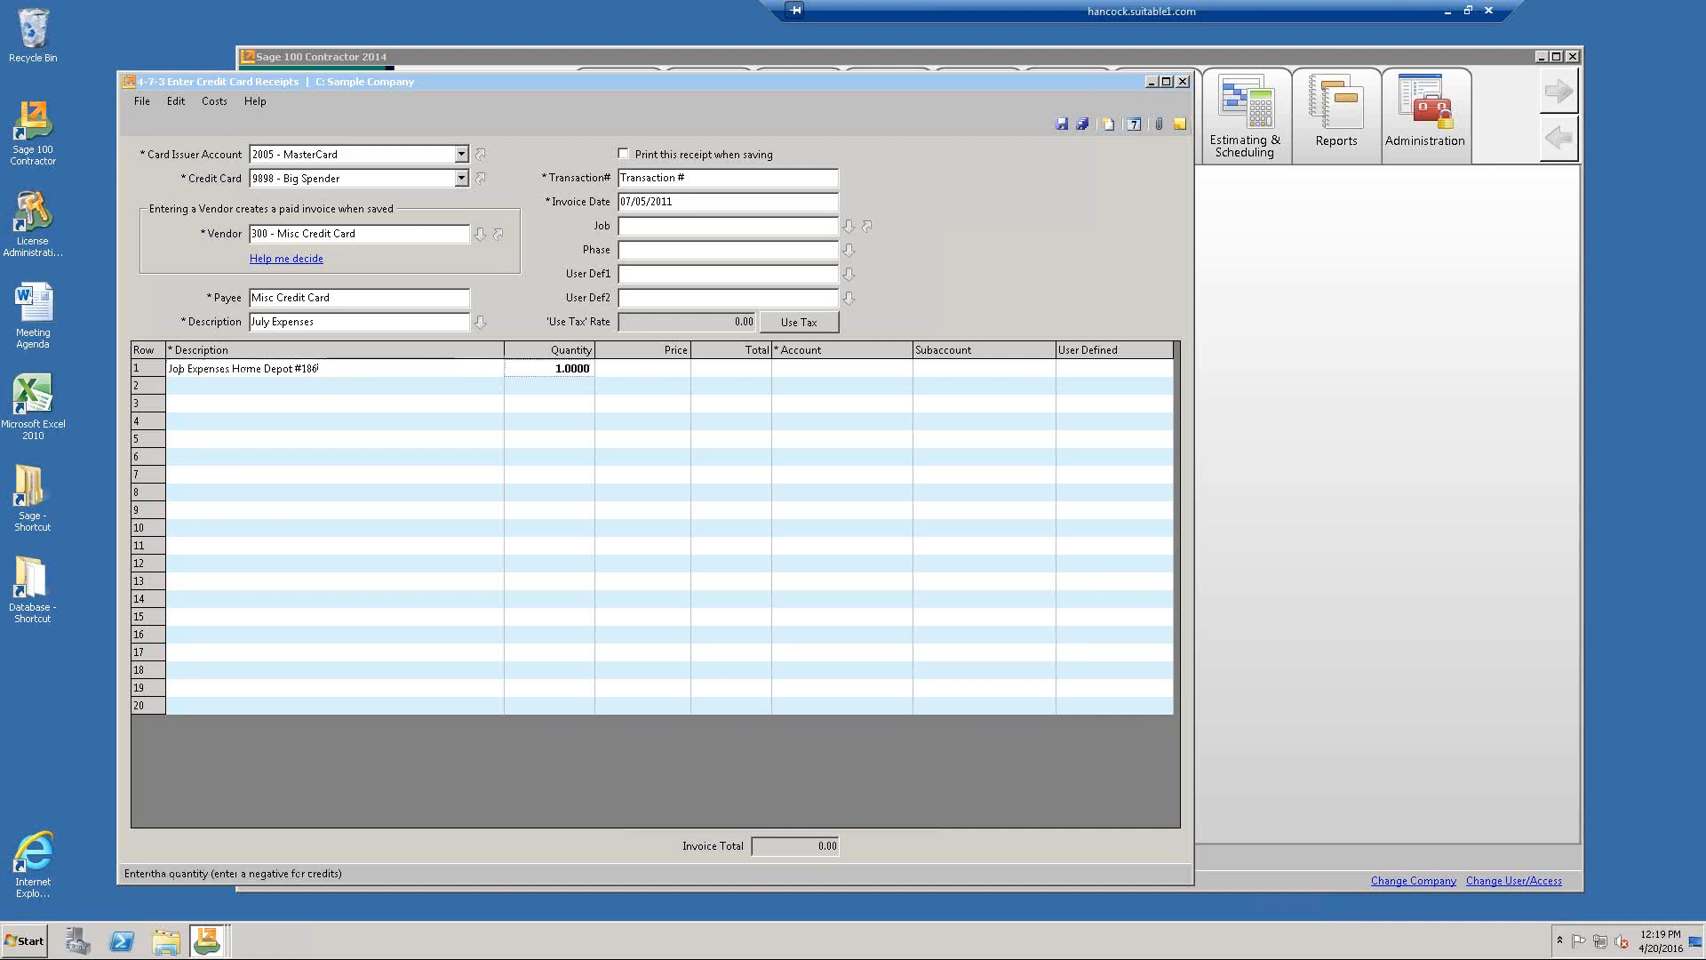
key(Tab)
text(500)
key(Tab)
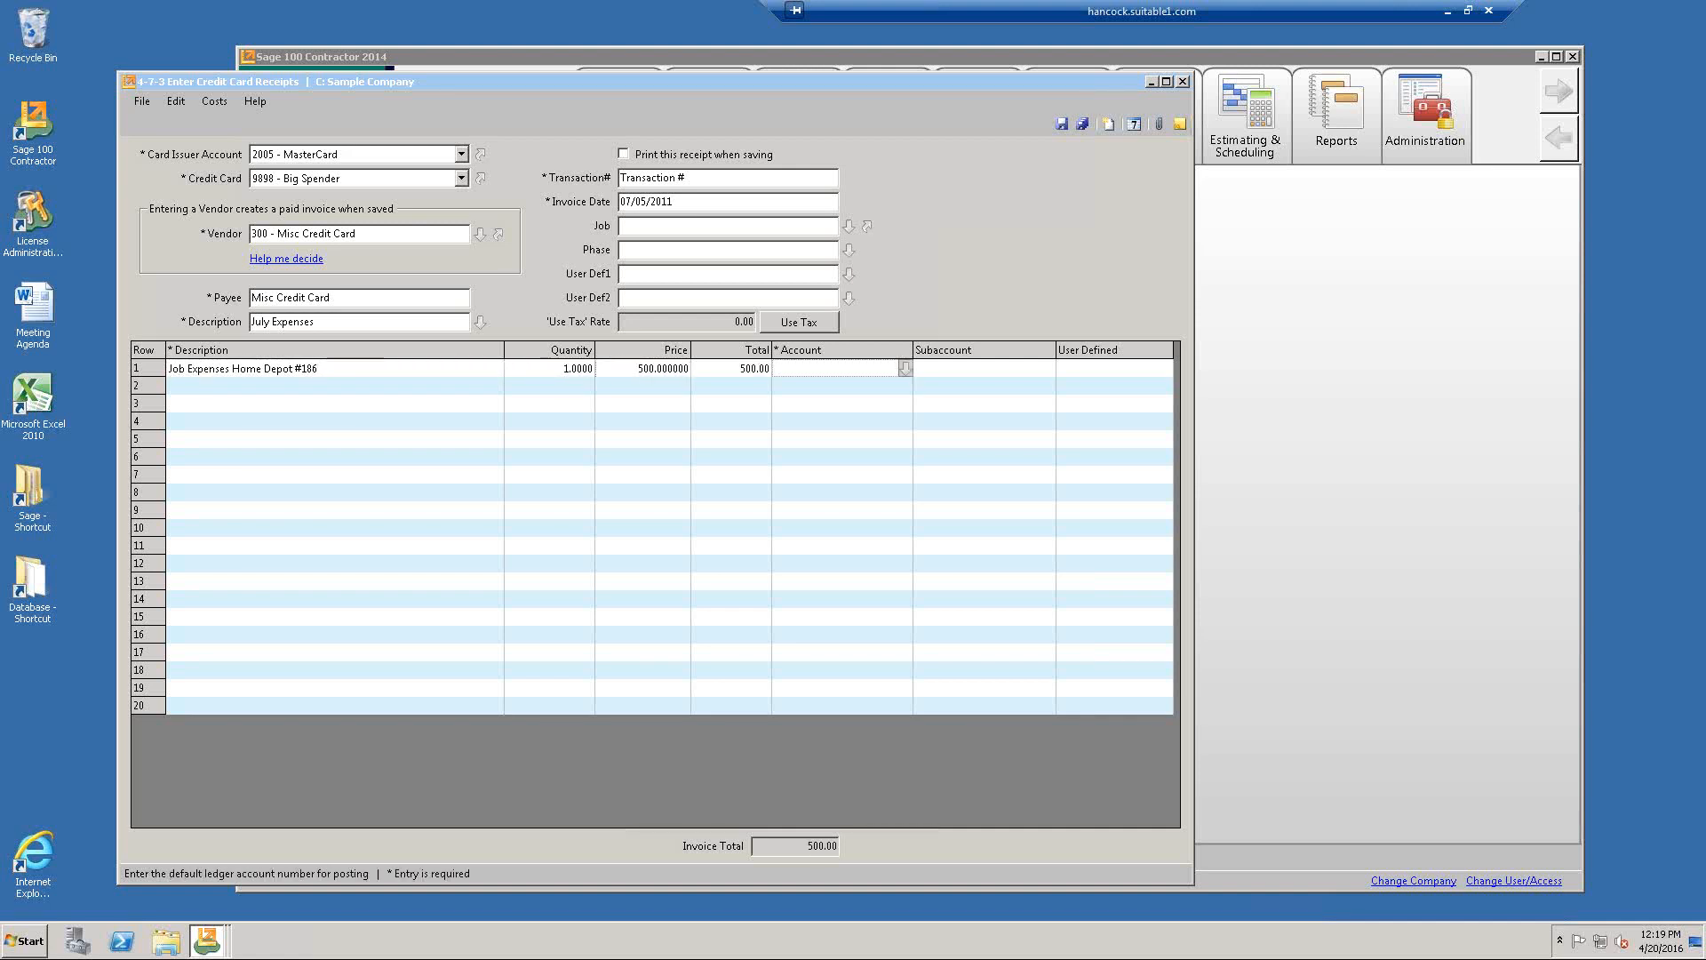
Assign the Home Depot line to account 5001 - Material and subaccount 1 - California Office.
text(5001)
key(Tab)
text(1)
key(Tab)
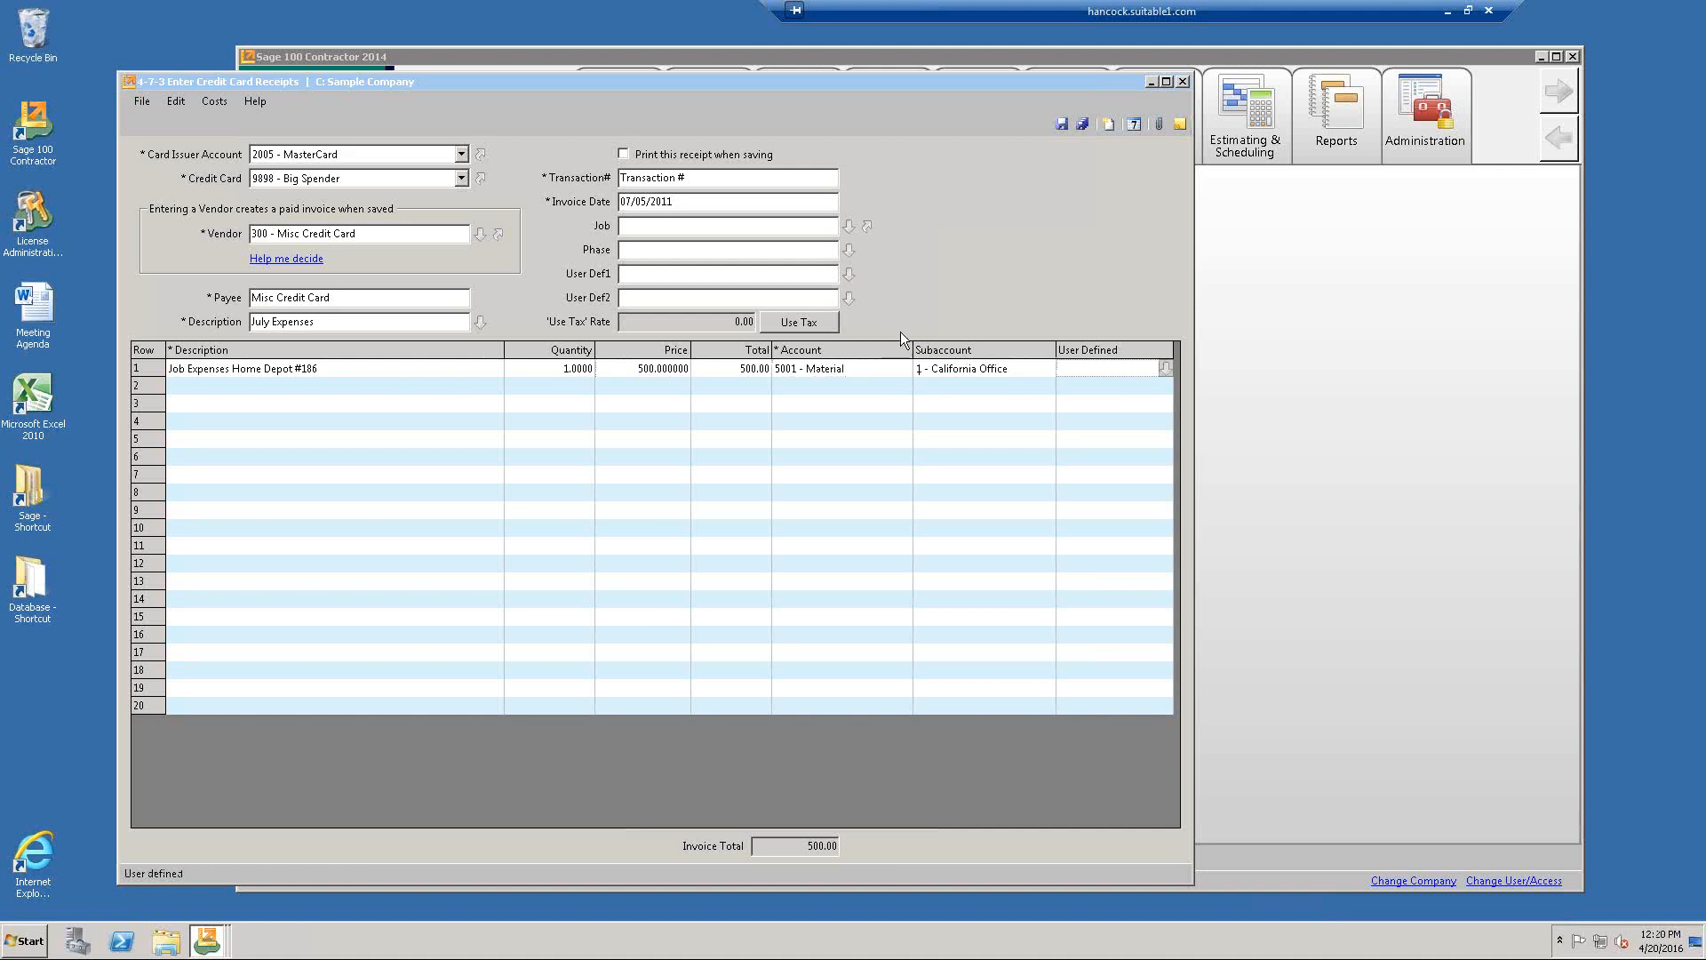
click(877, 369)
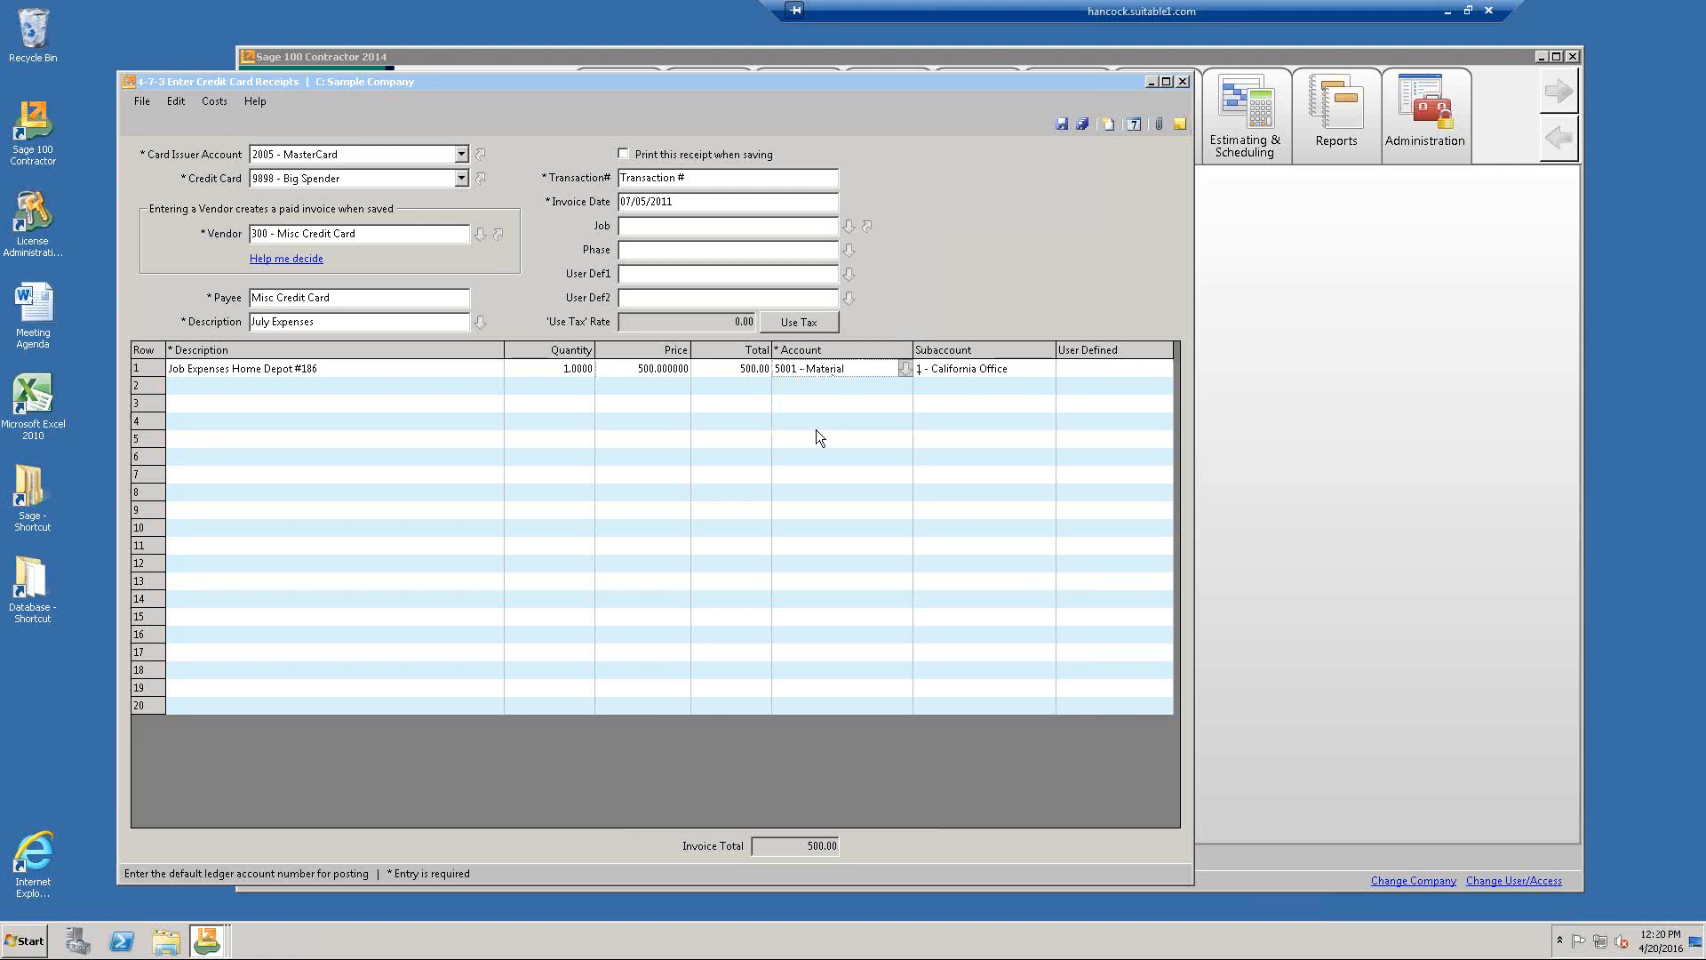
Enter a second receipt line described as Entertainment with quantity 1 and price 200.
click(207, 388)
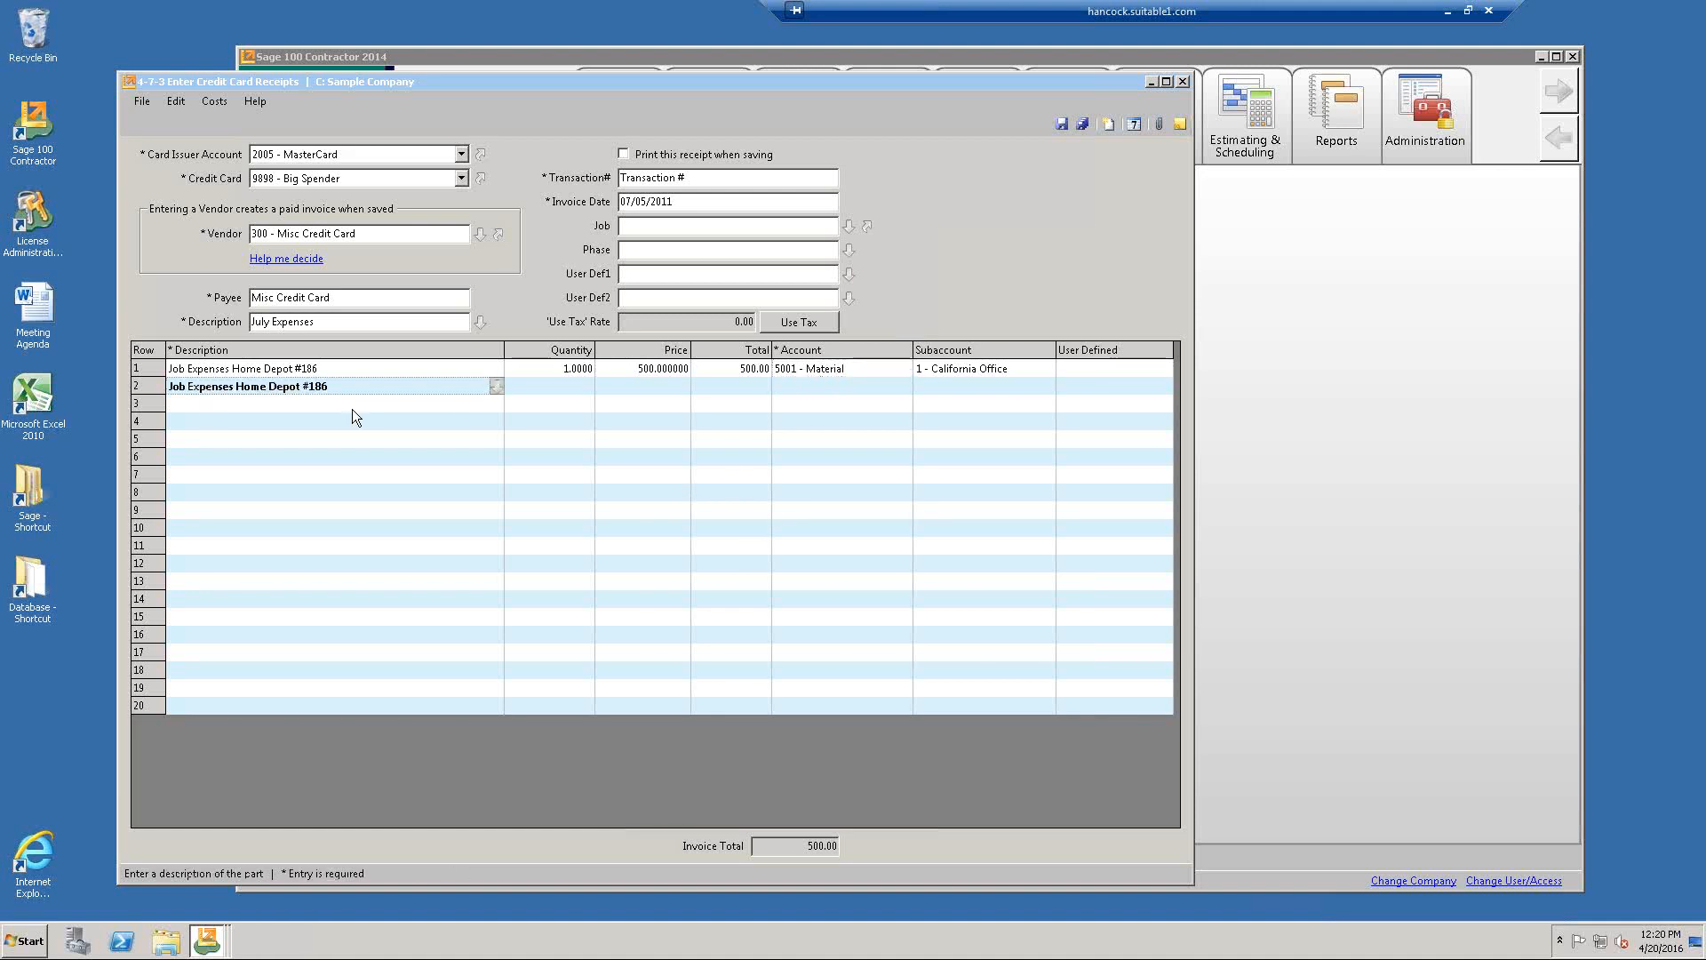
text(Entertai)
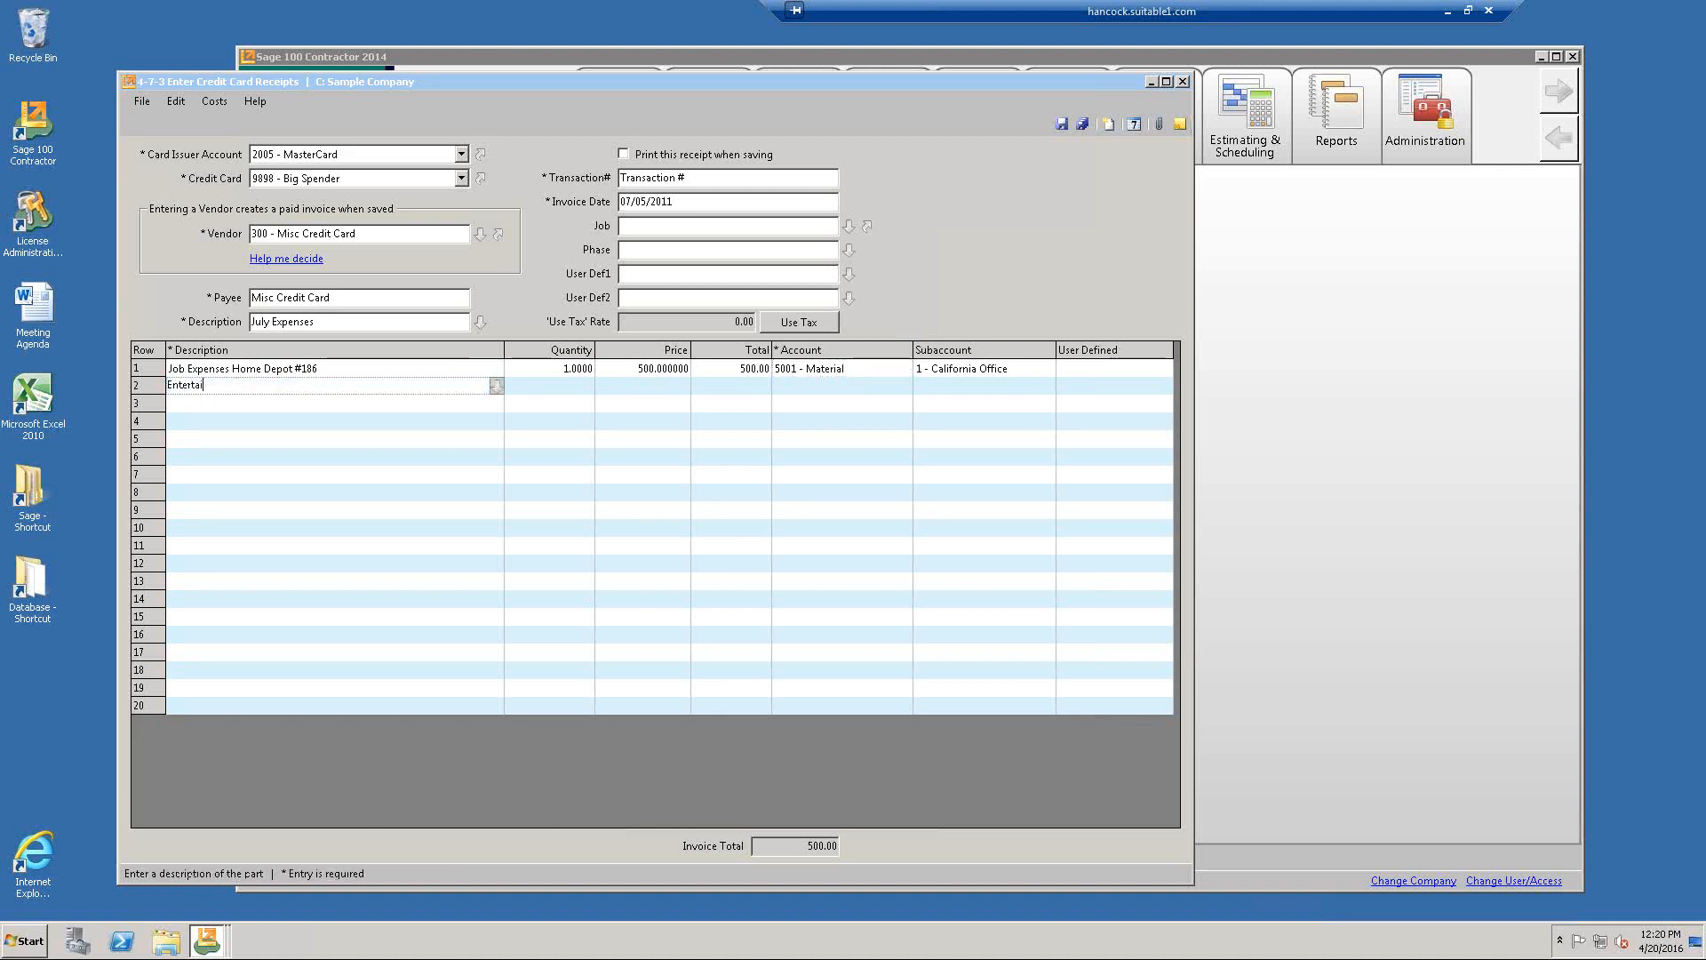
text(nment)
key(Tab)
key(Tab)
text(2)
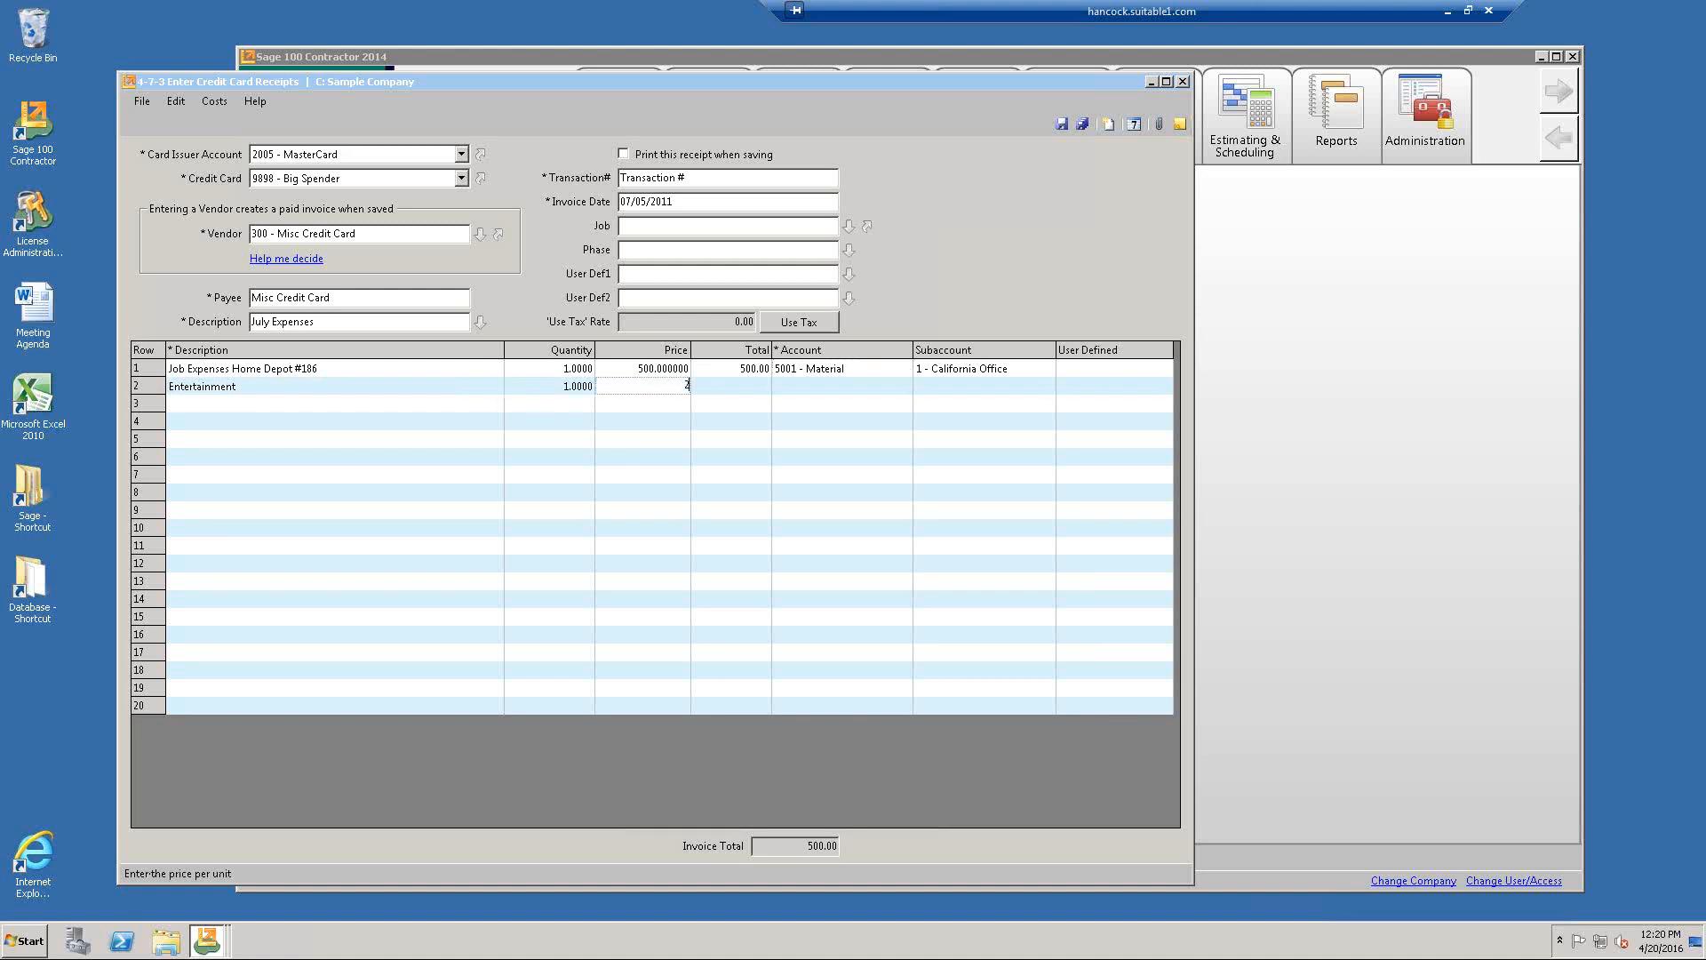
text(00)
key(Tab)
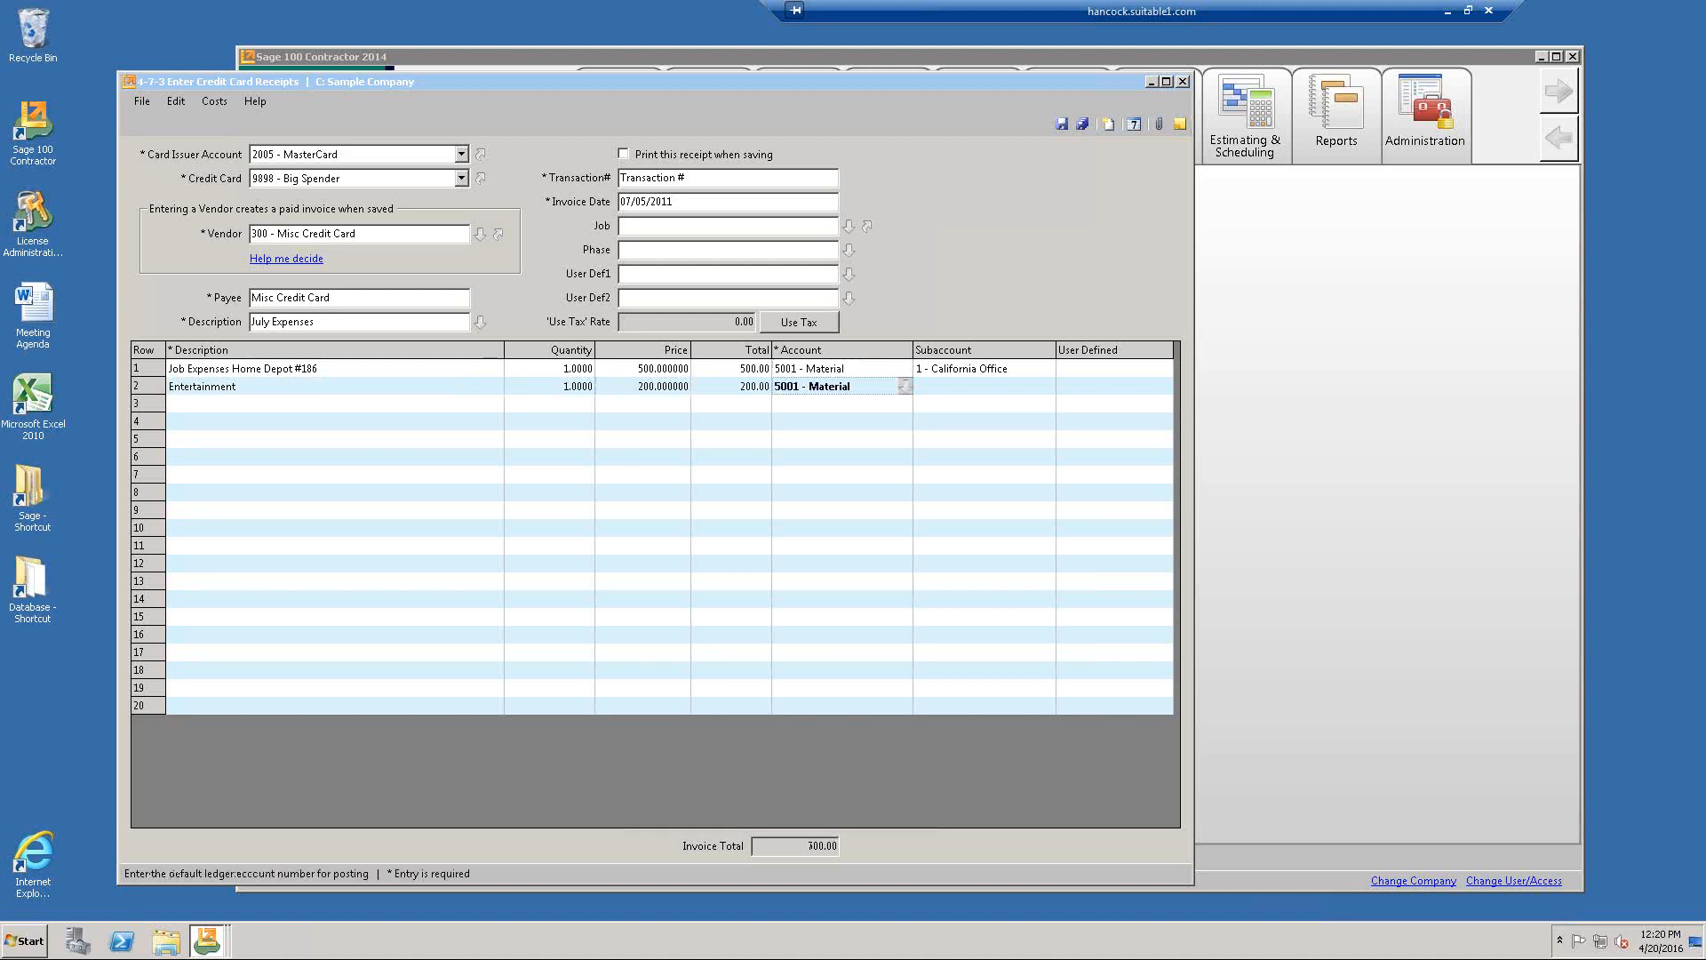
Assign the Entertainment line to account 6022 - Entertainment and check that account in the ledger accounts list.
text(6)
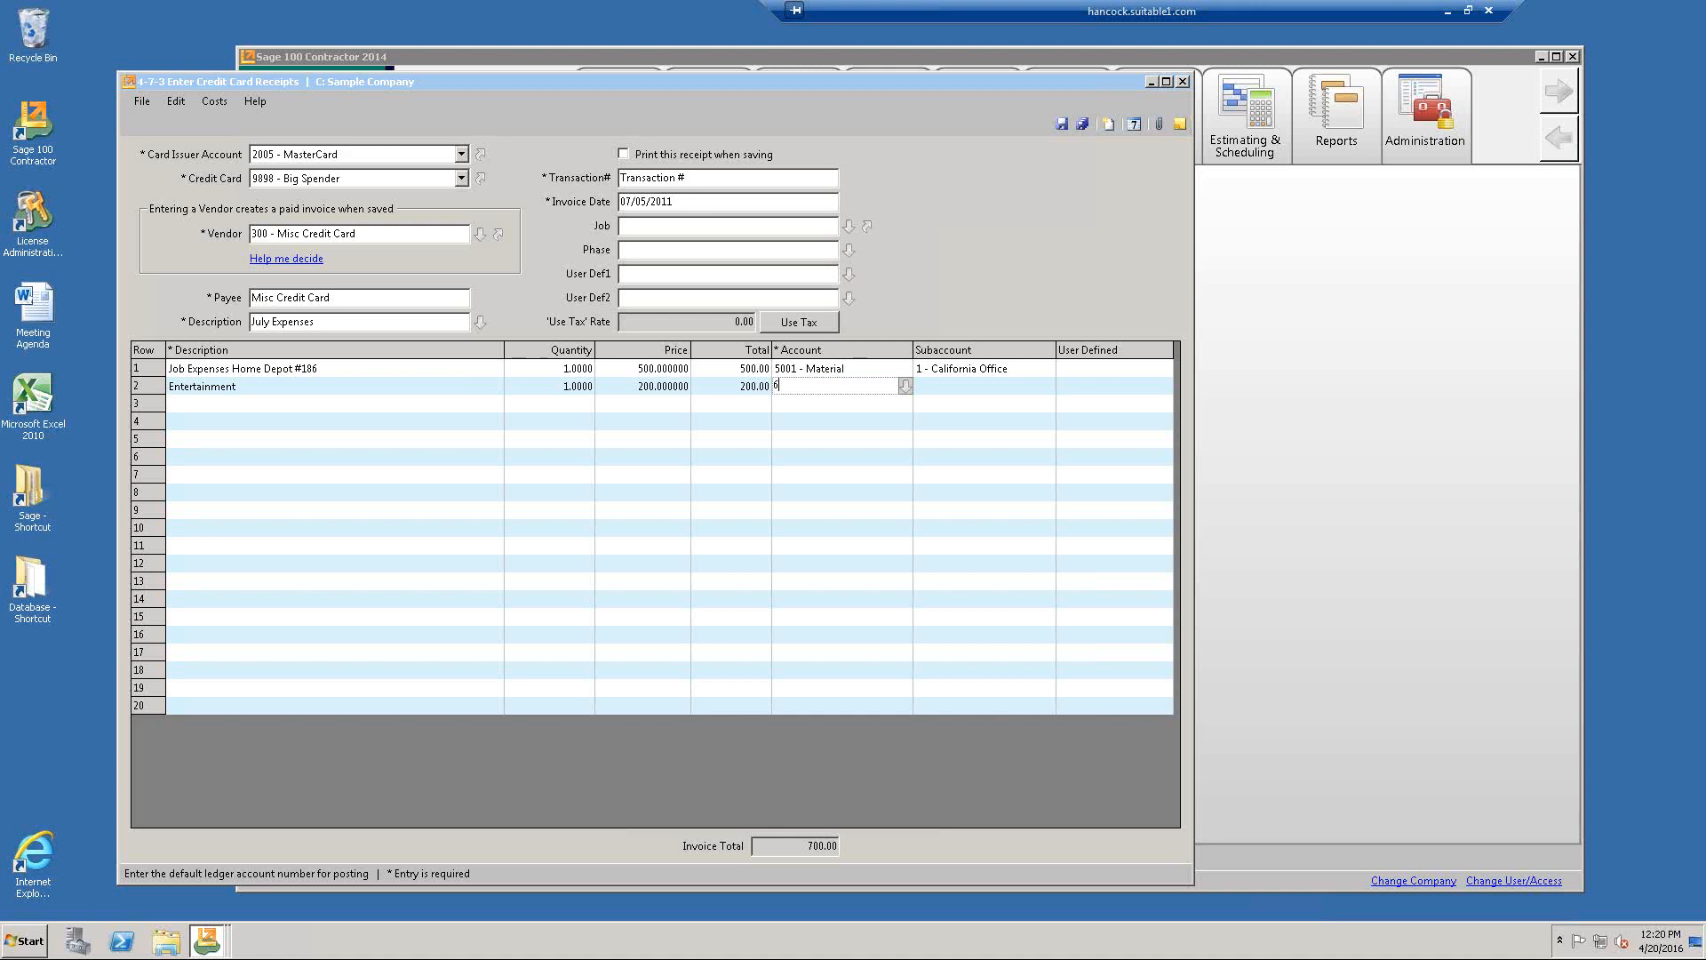
text(022)
key(Tab)
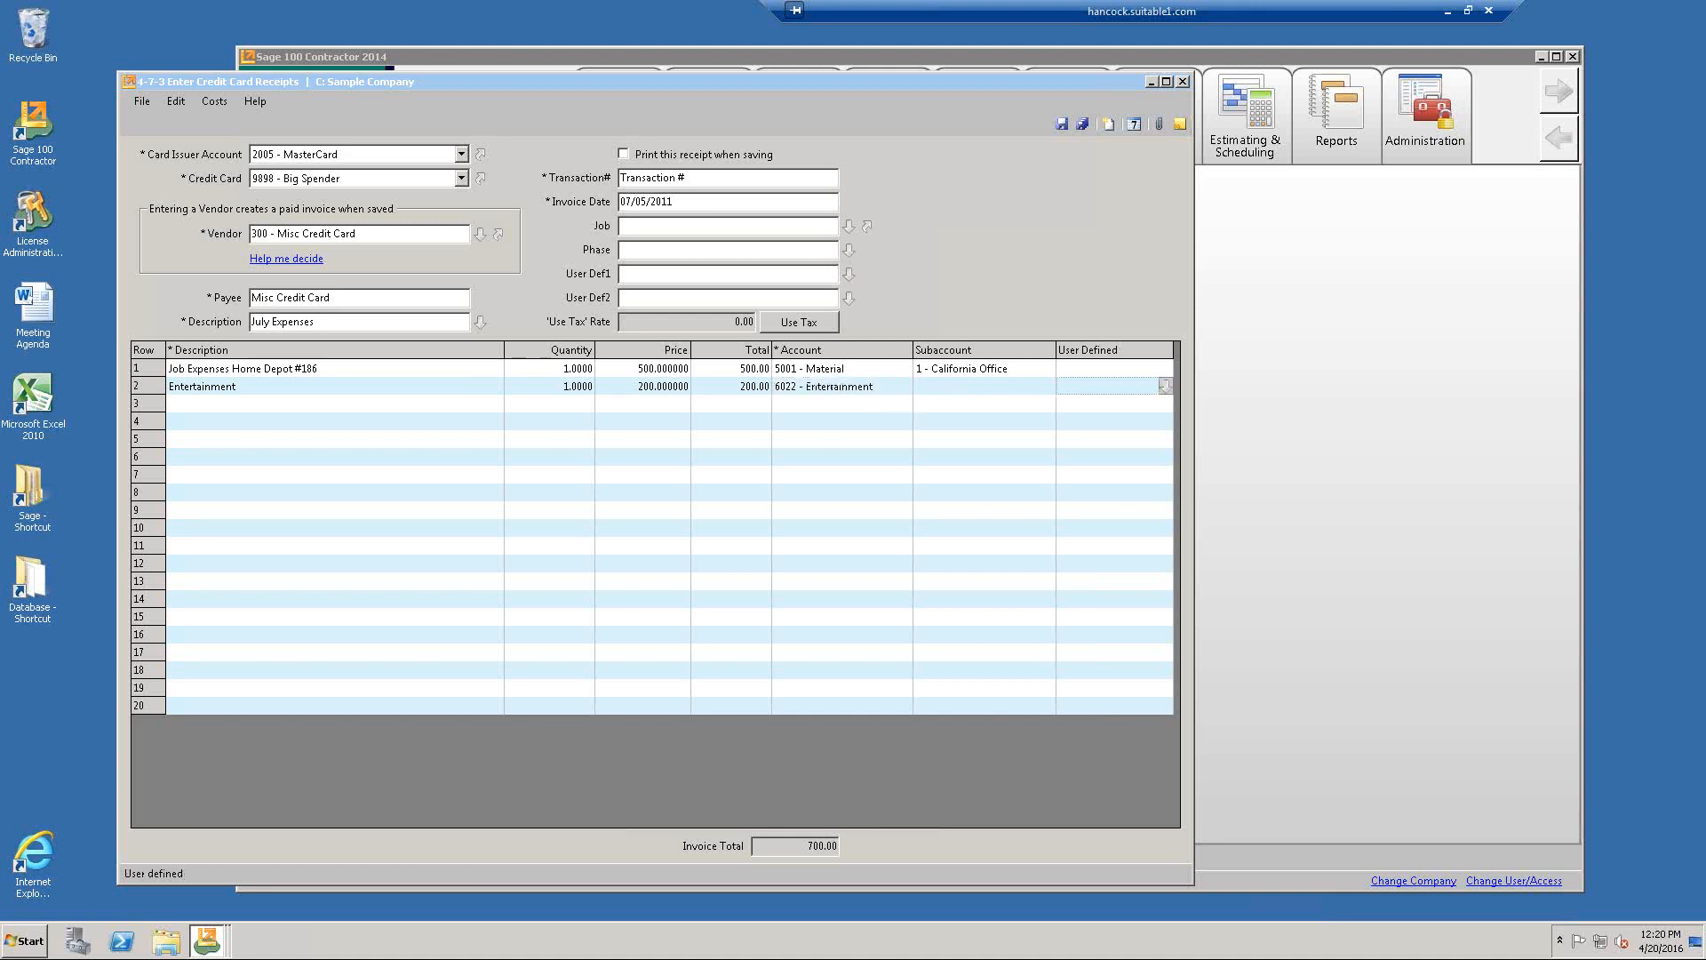
click(874, 392)
click(905, 387)
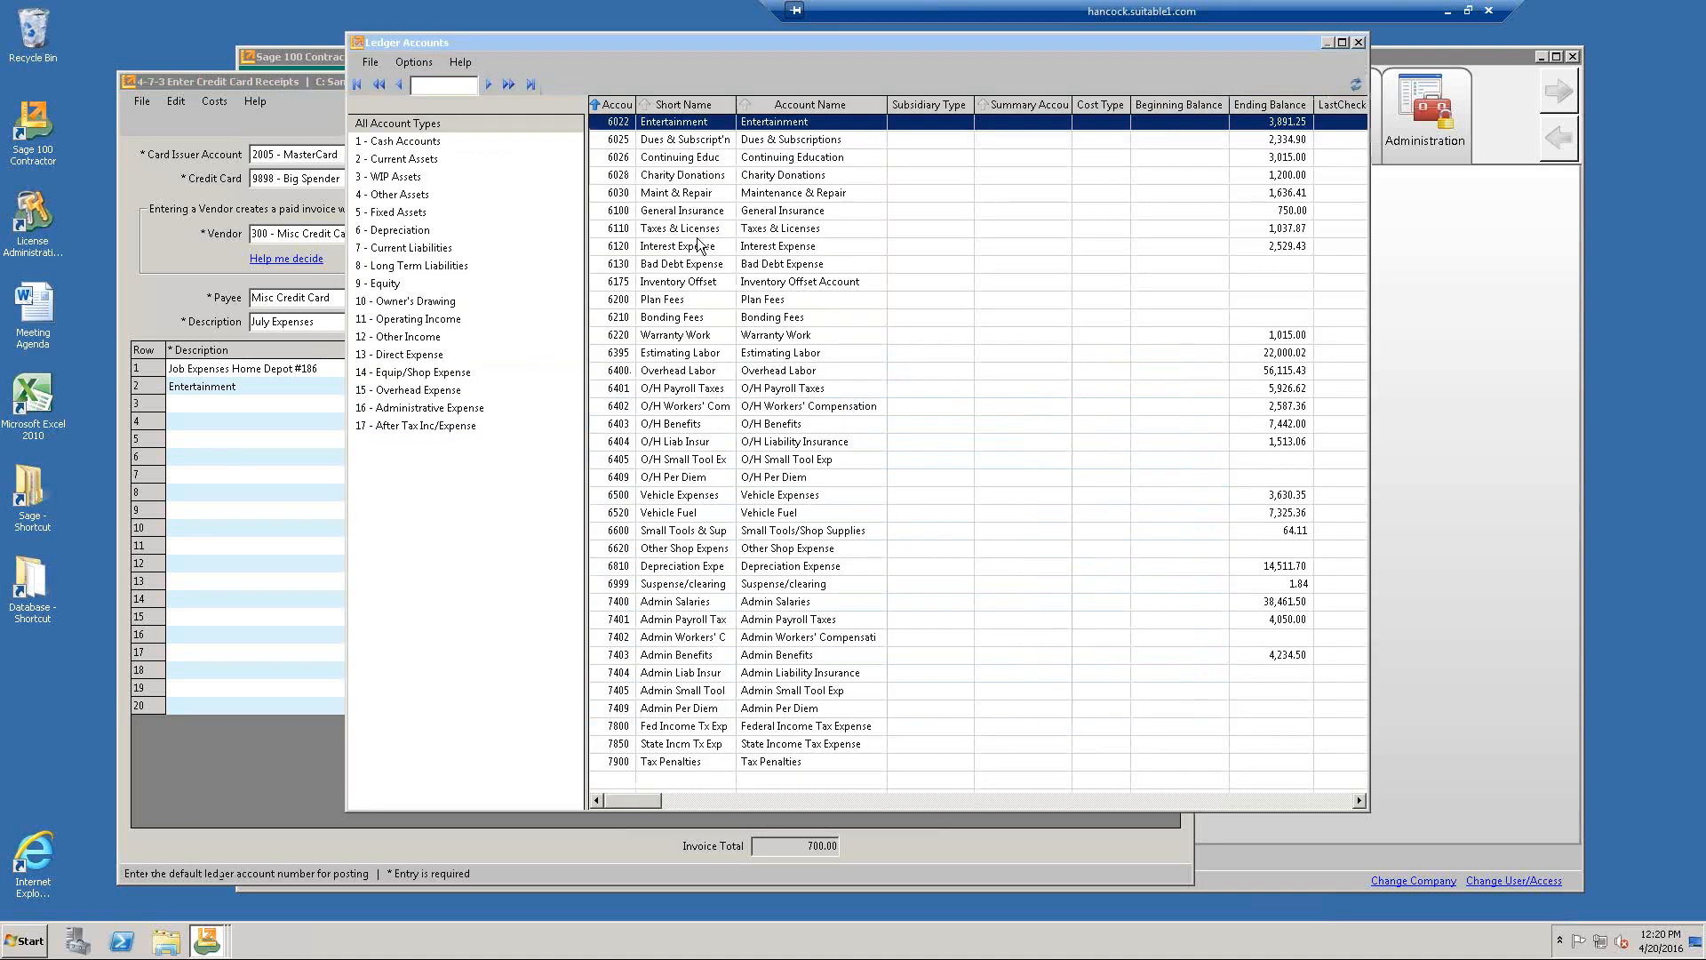
click(1359, 42)
Enter a third receipt line for Equip Fuel with quantity 1, price 50 and account 5780 - Equip. Fuel.
click(304, 404)
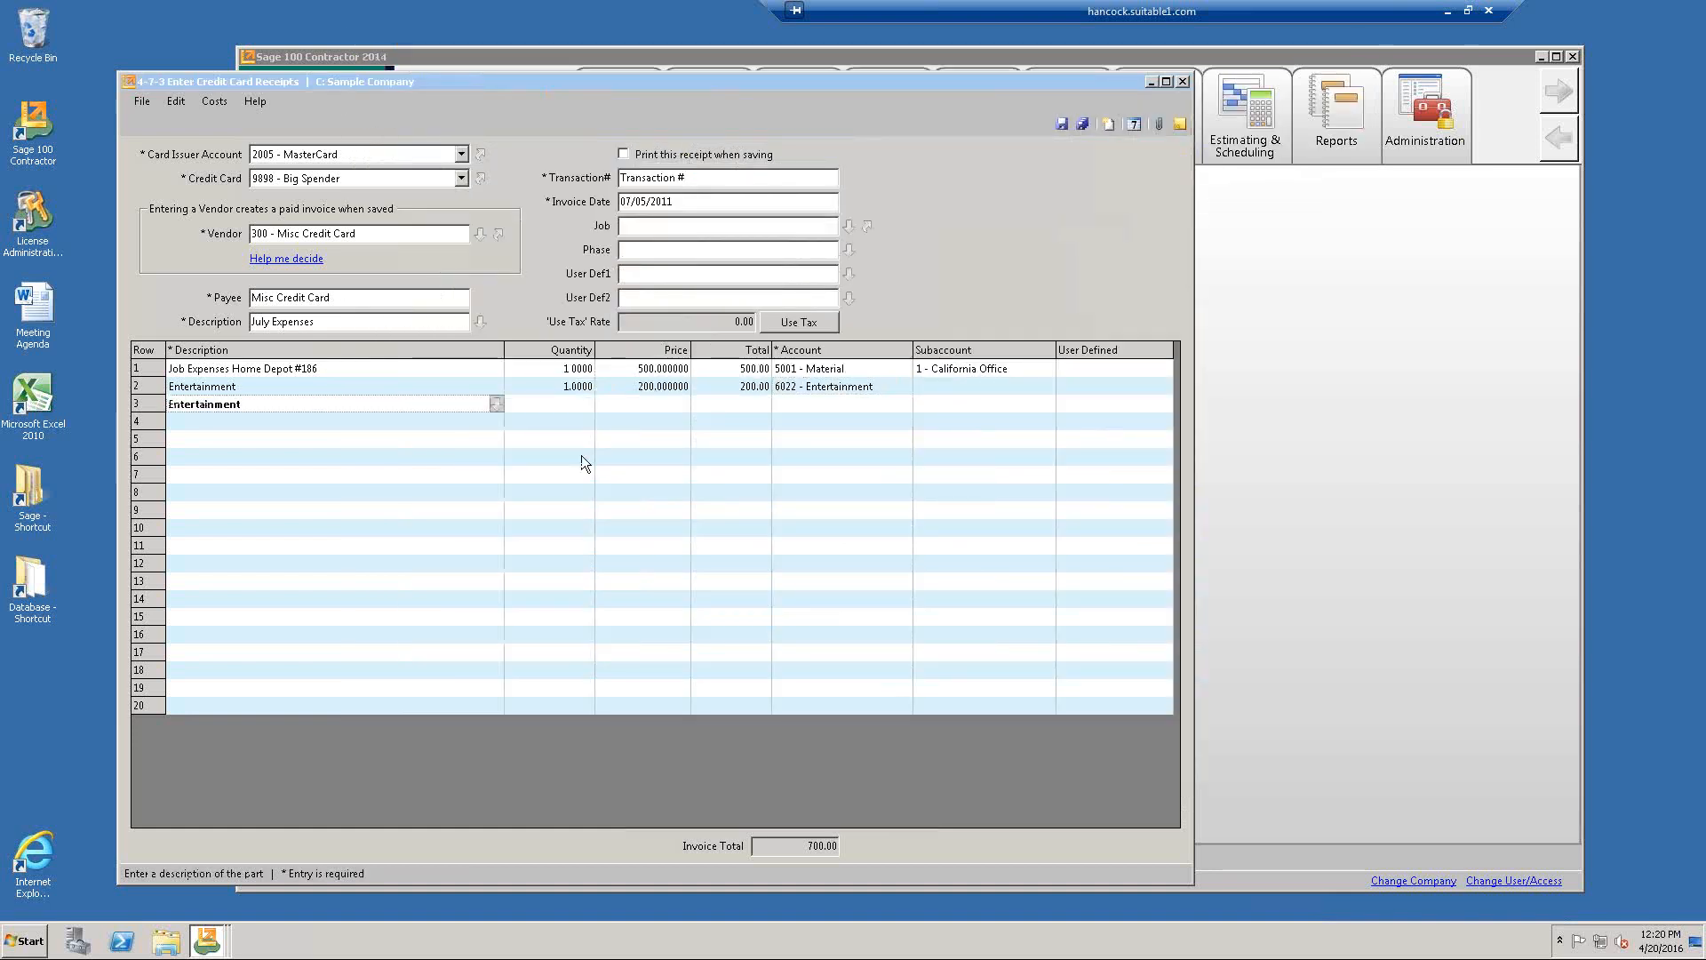
text(Equip Fuel)
key(Tab)
key(Tab)
text(50)
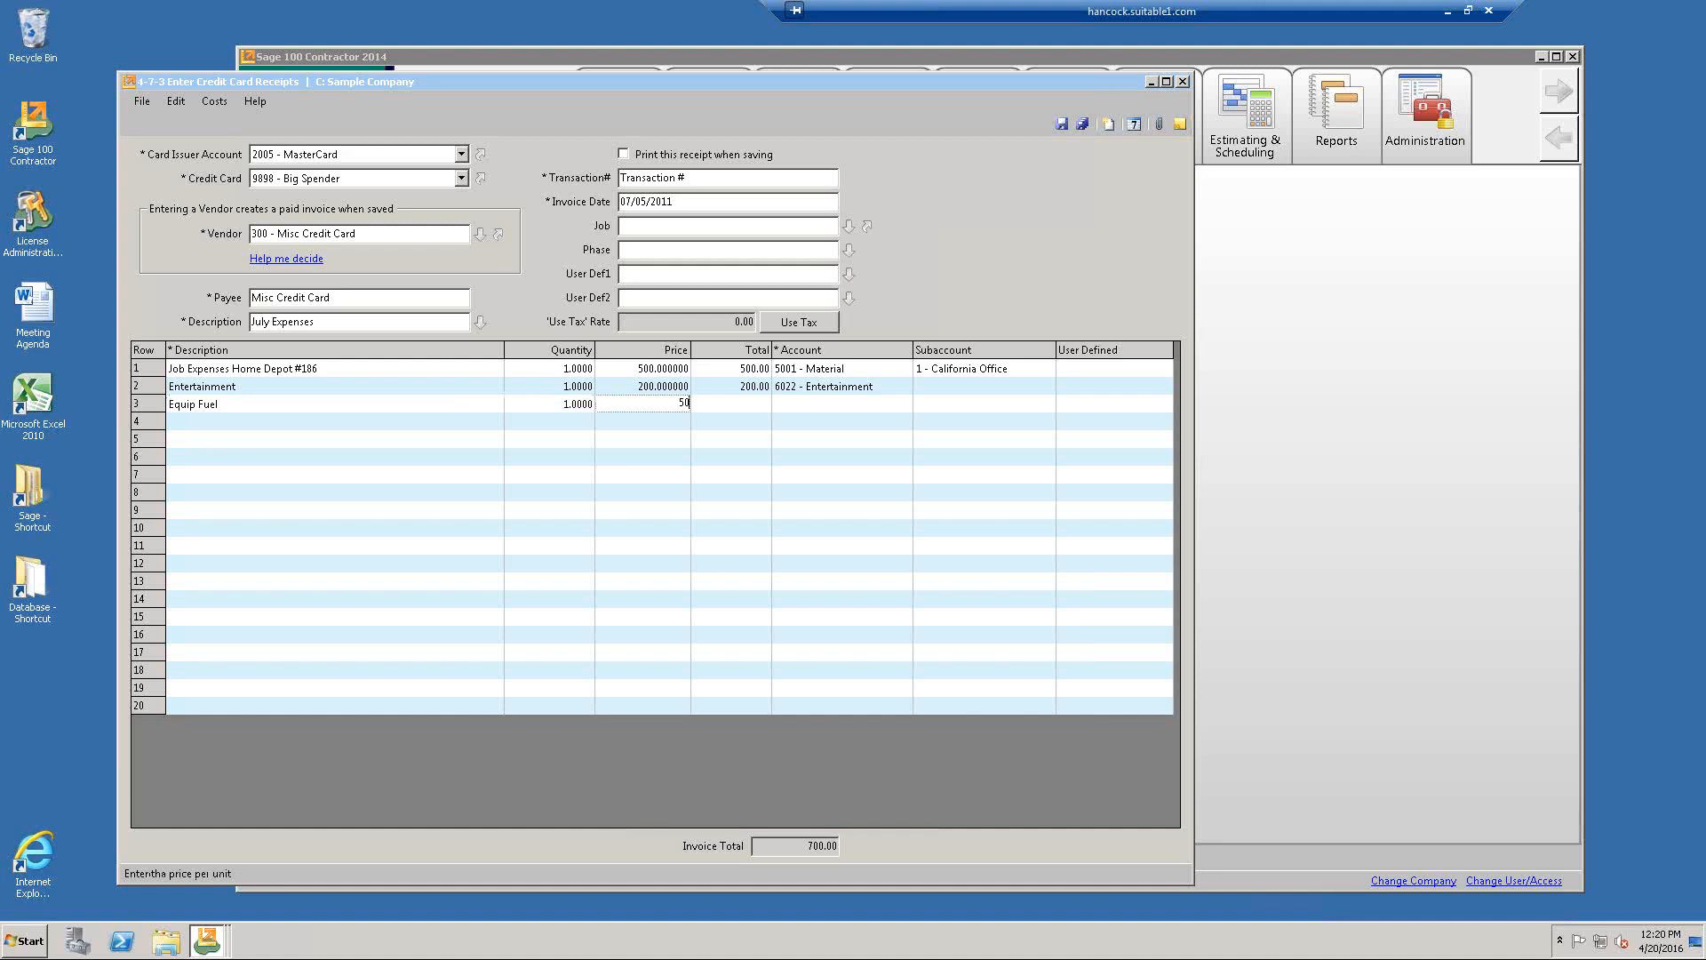
key(Tab)
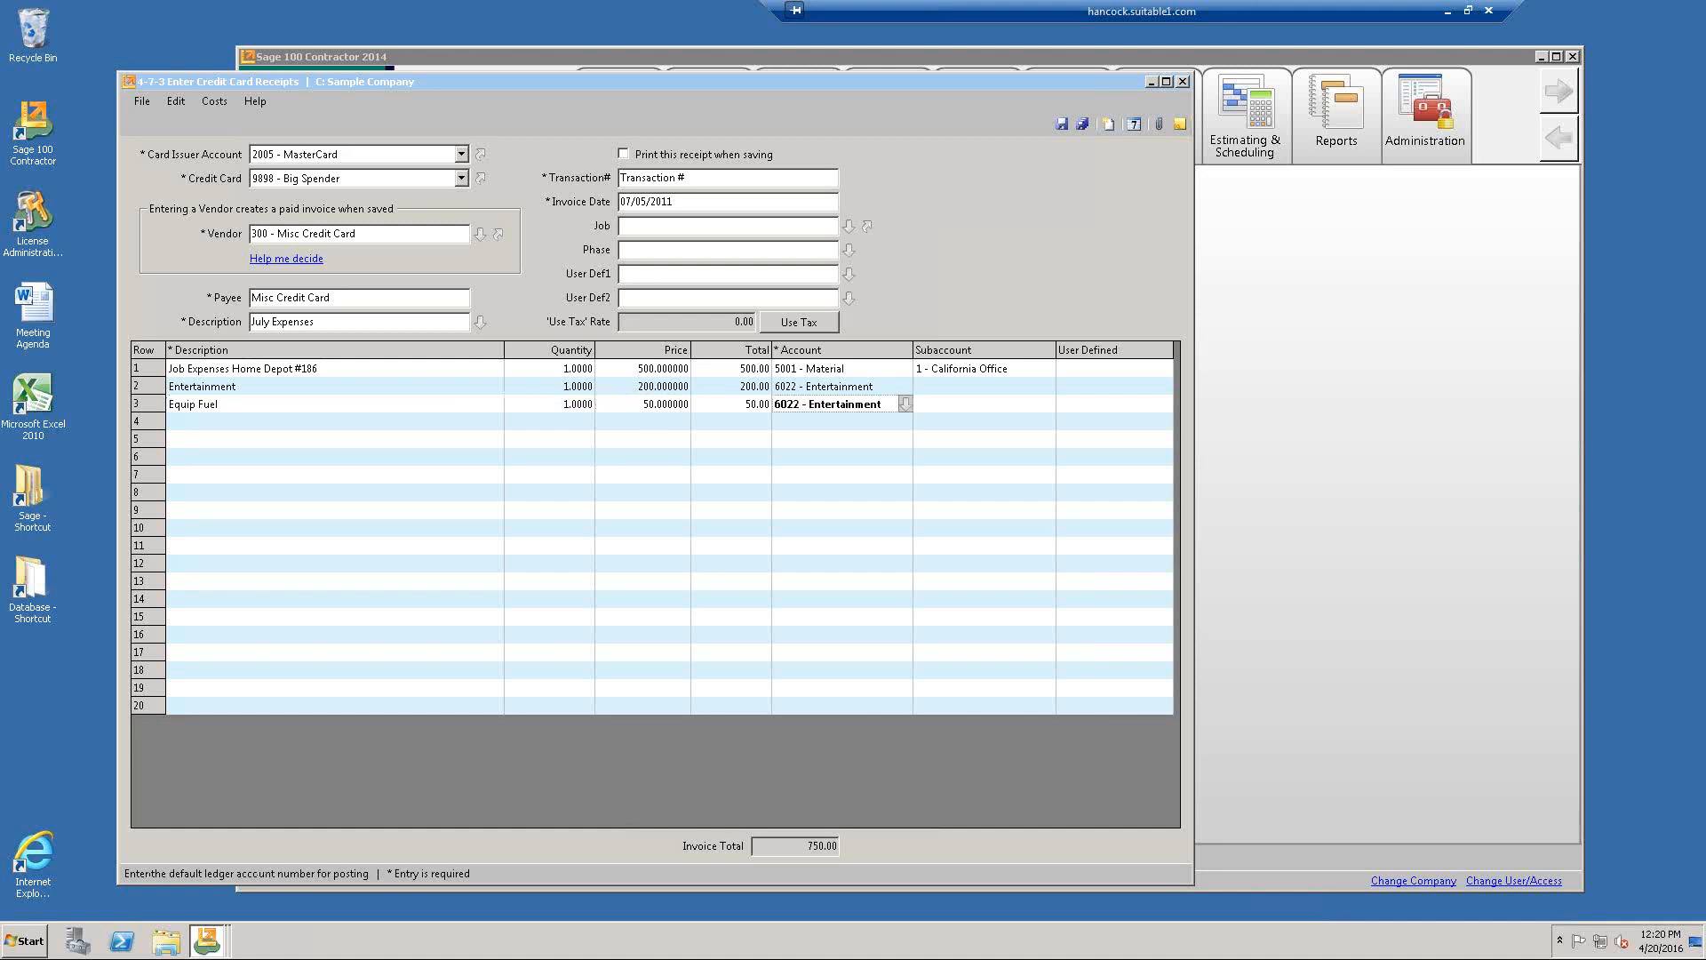
text(5780)
key(Tab)
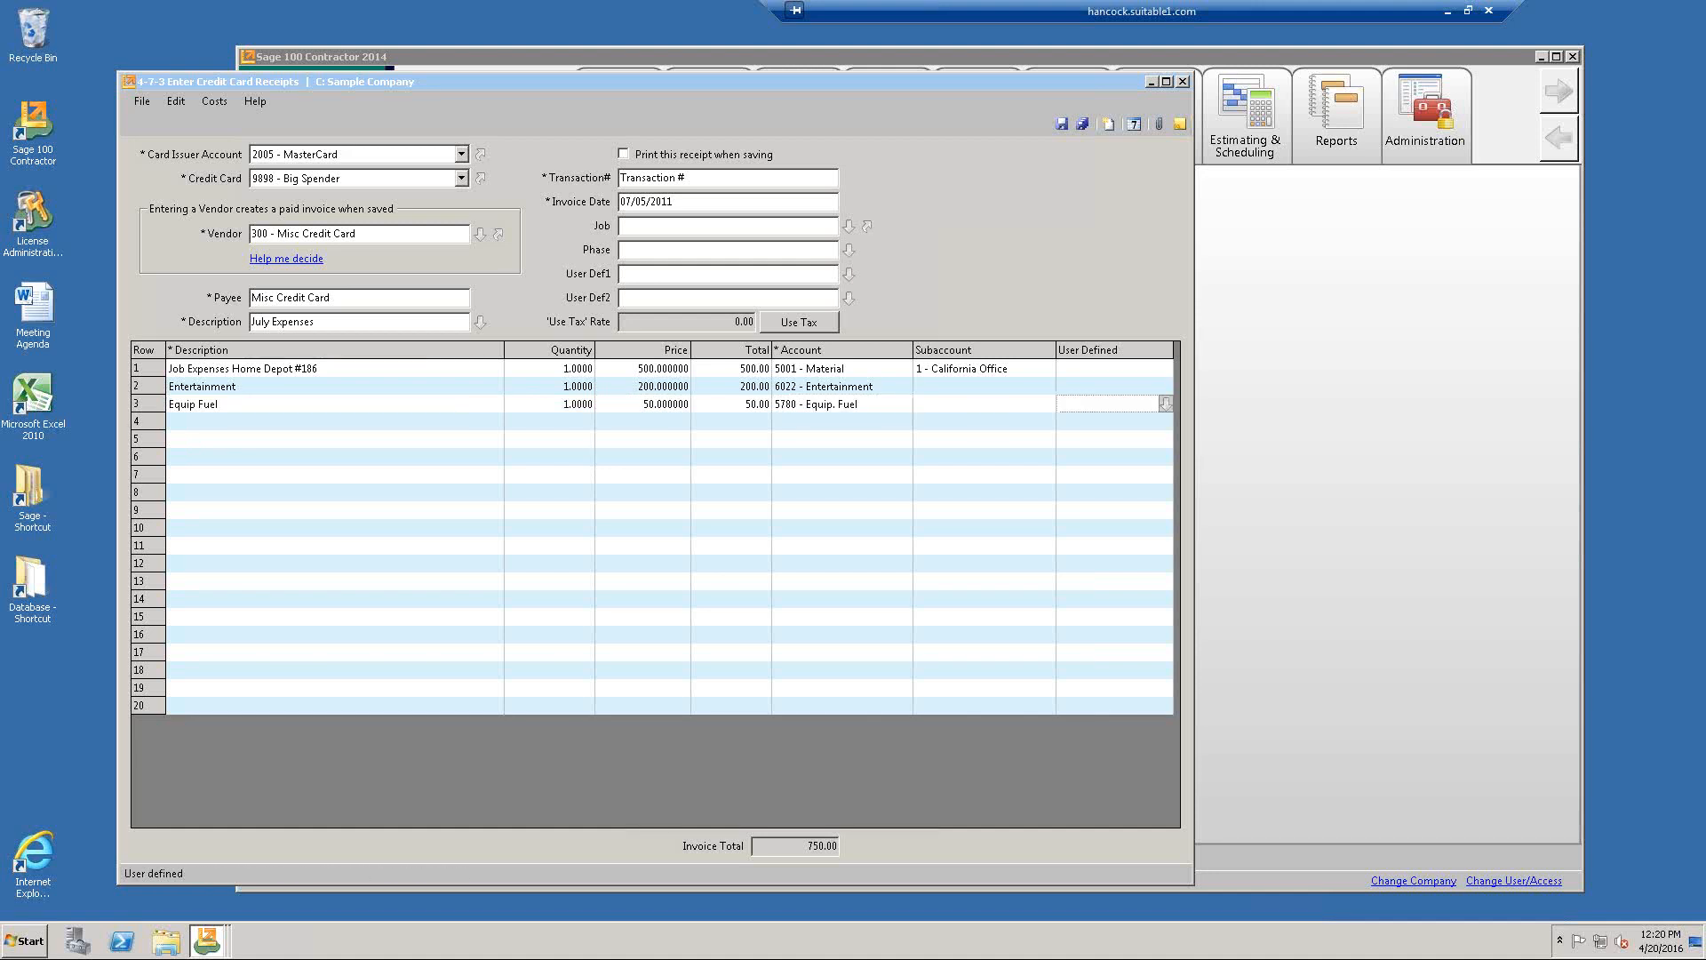
click(807, 407)
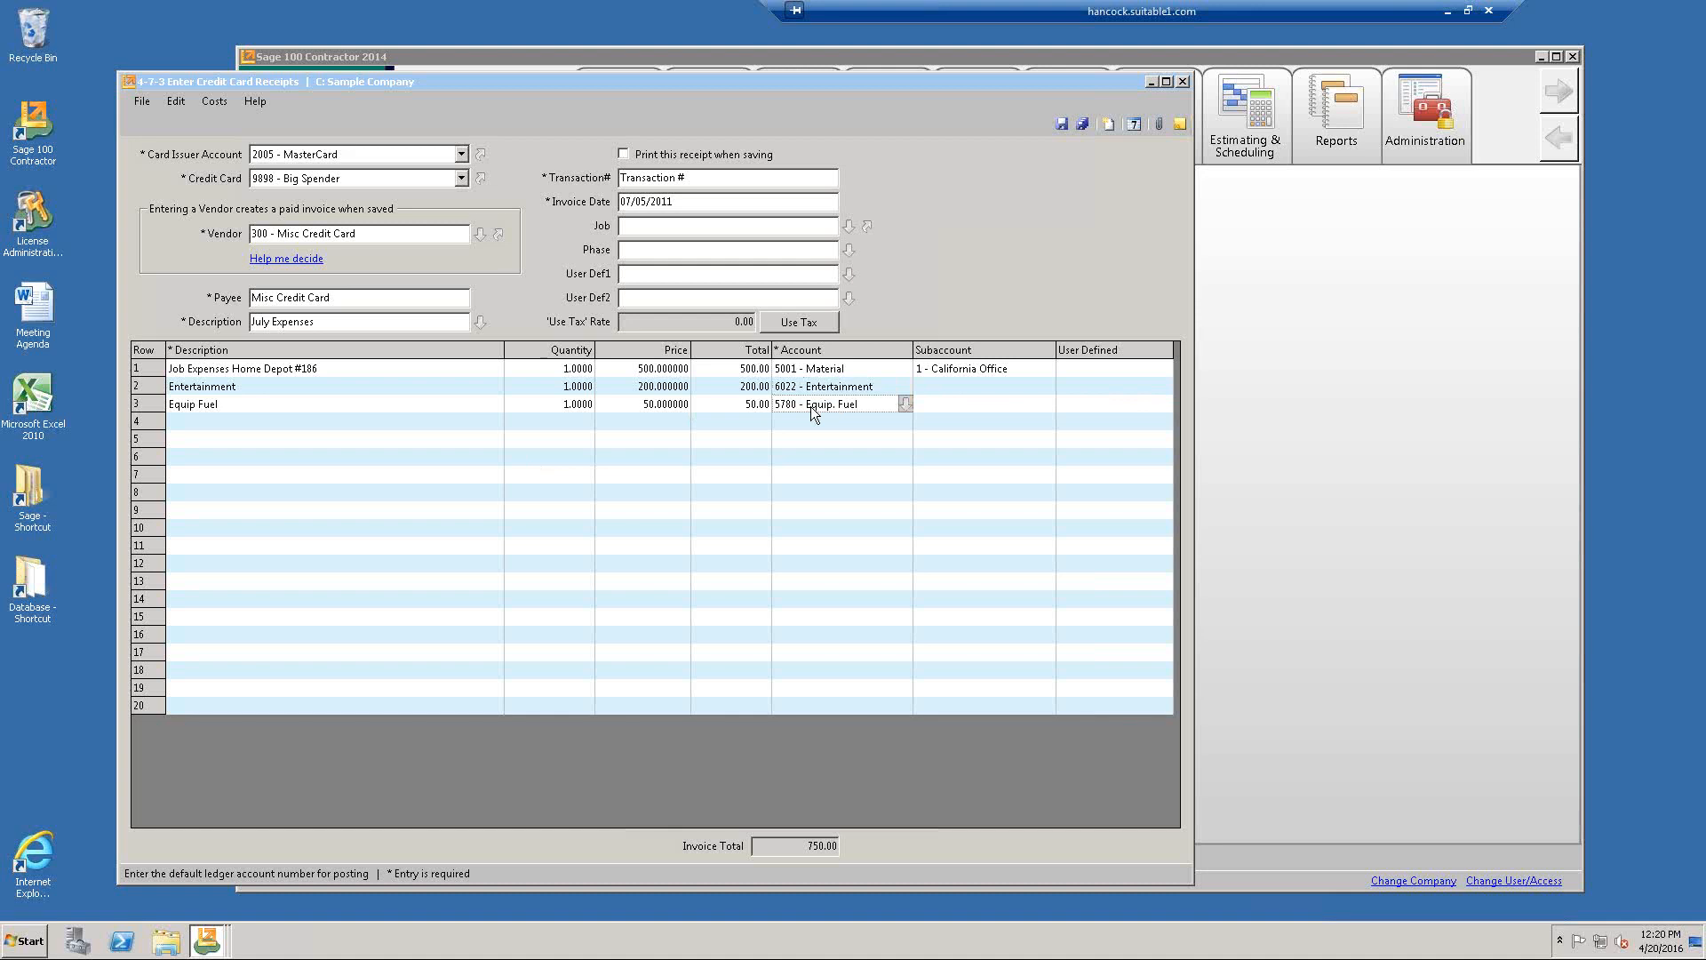
Enter a fourth receipt line described as Advertising with quantity 1 and price 75.
click(211, 423)
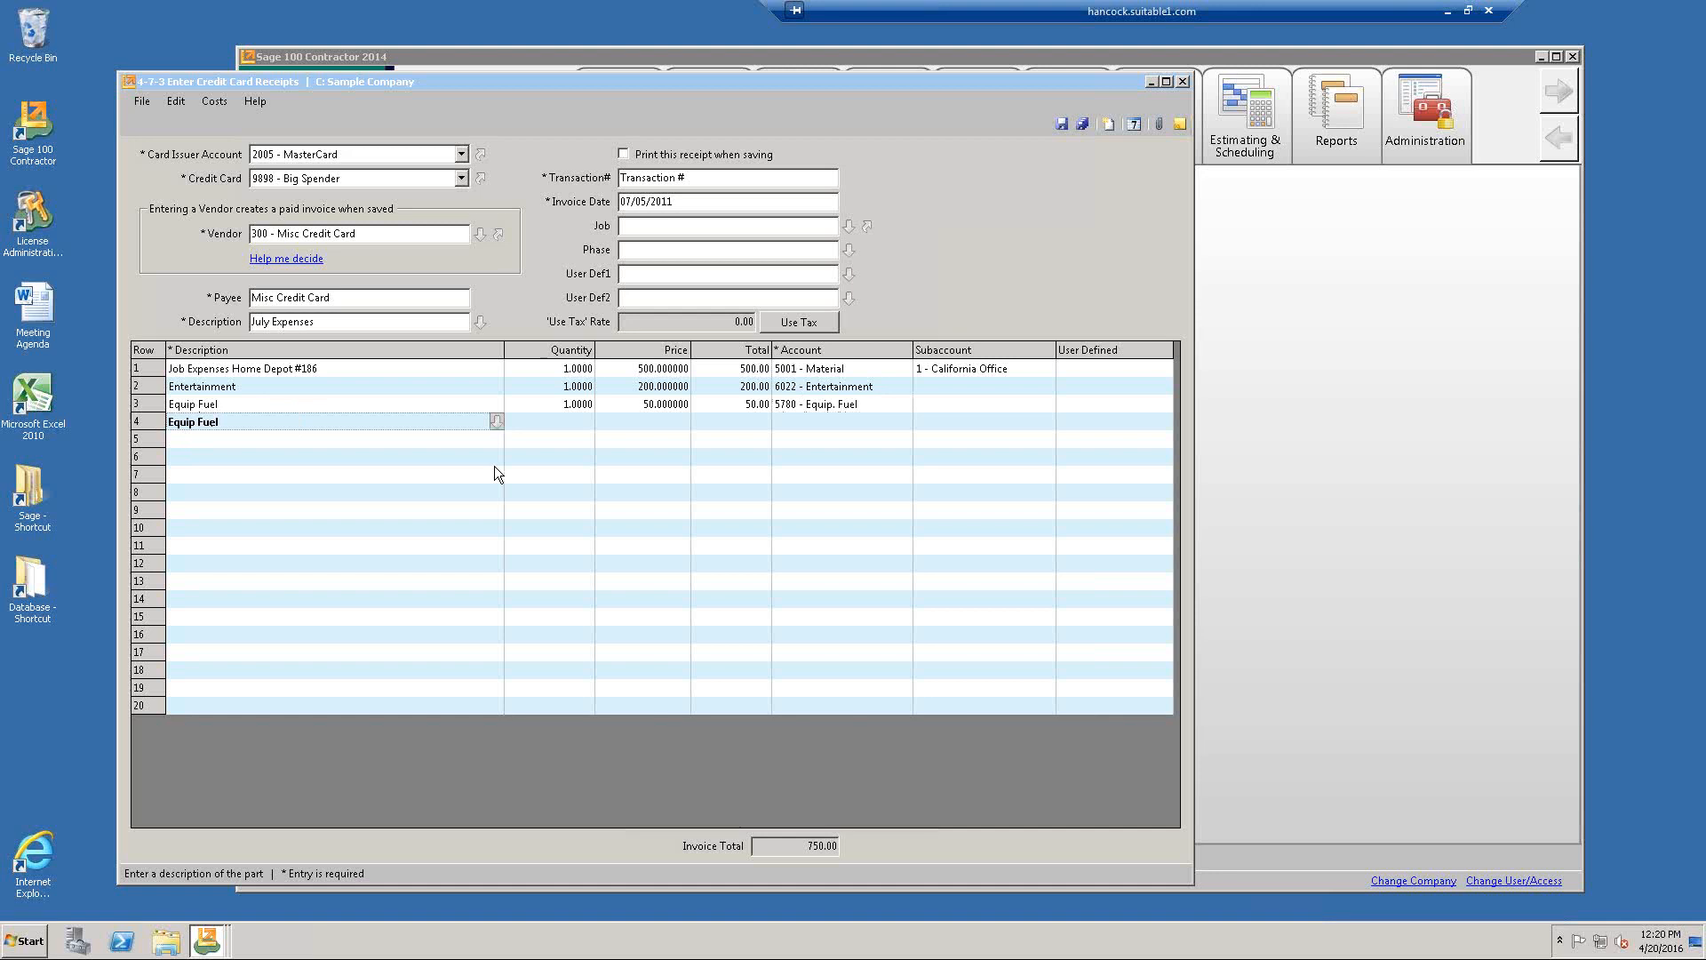
text(Adv)
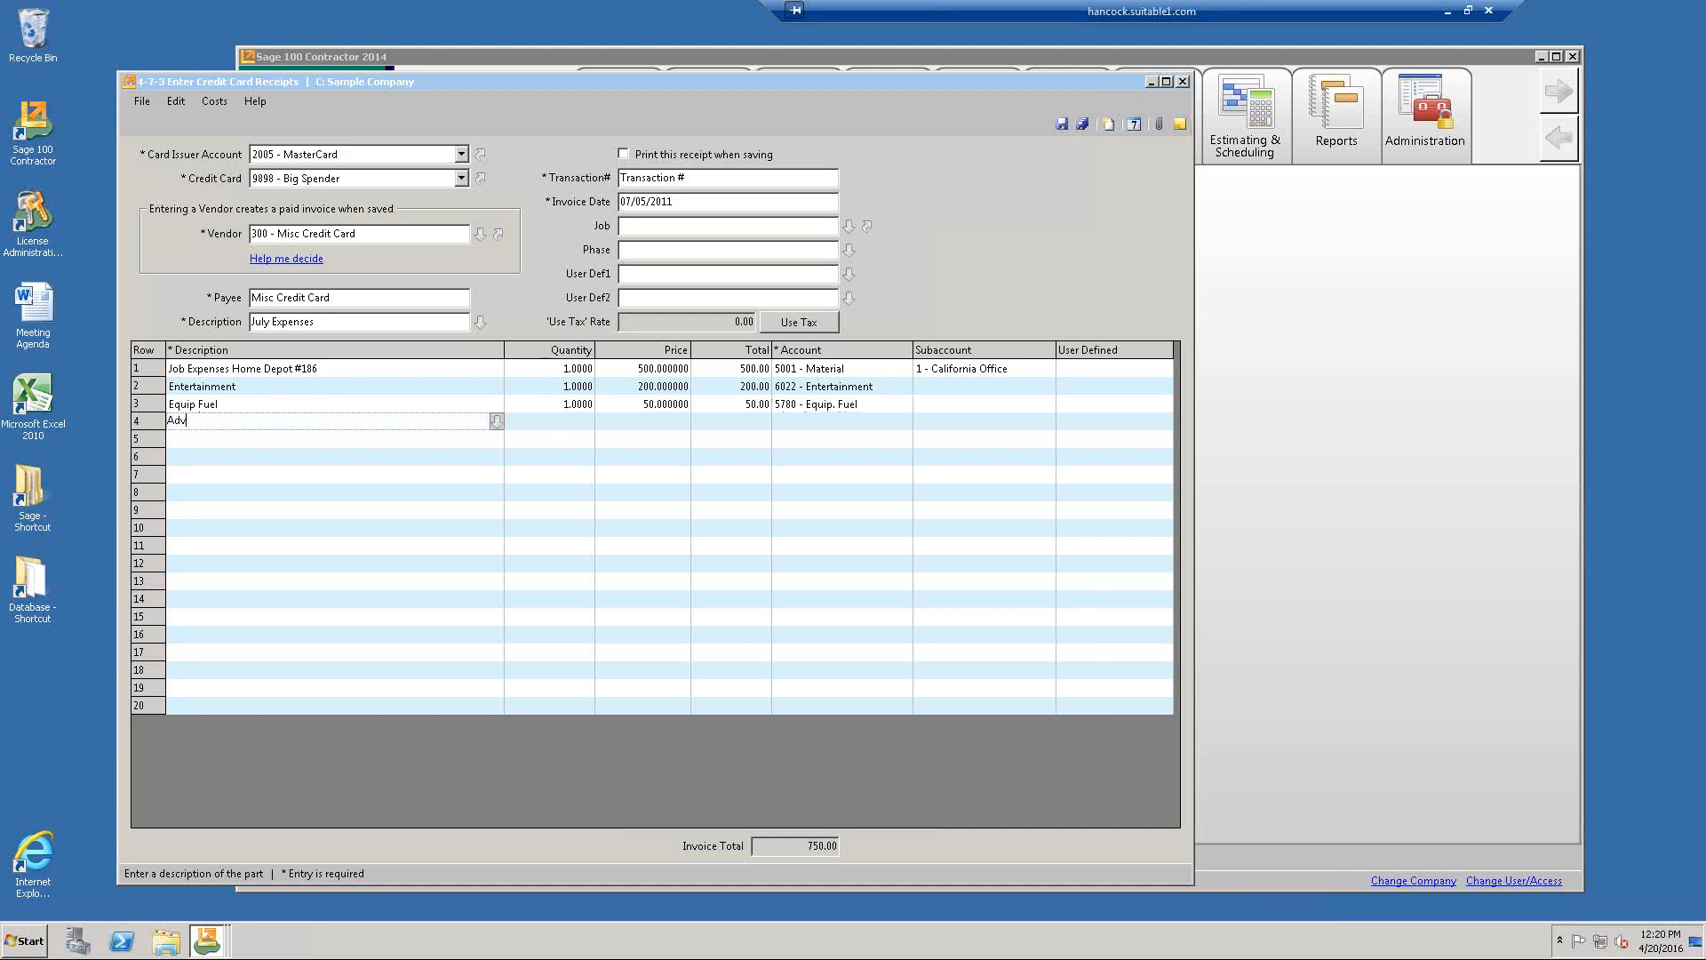
text(ertising)
key(Tab)
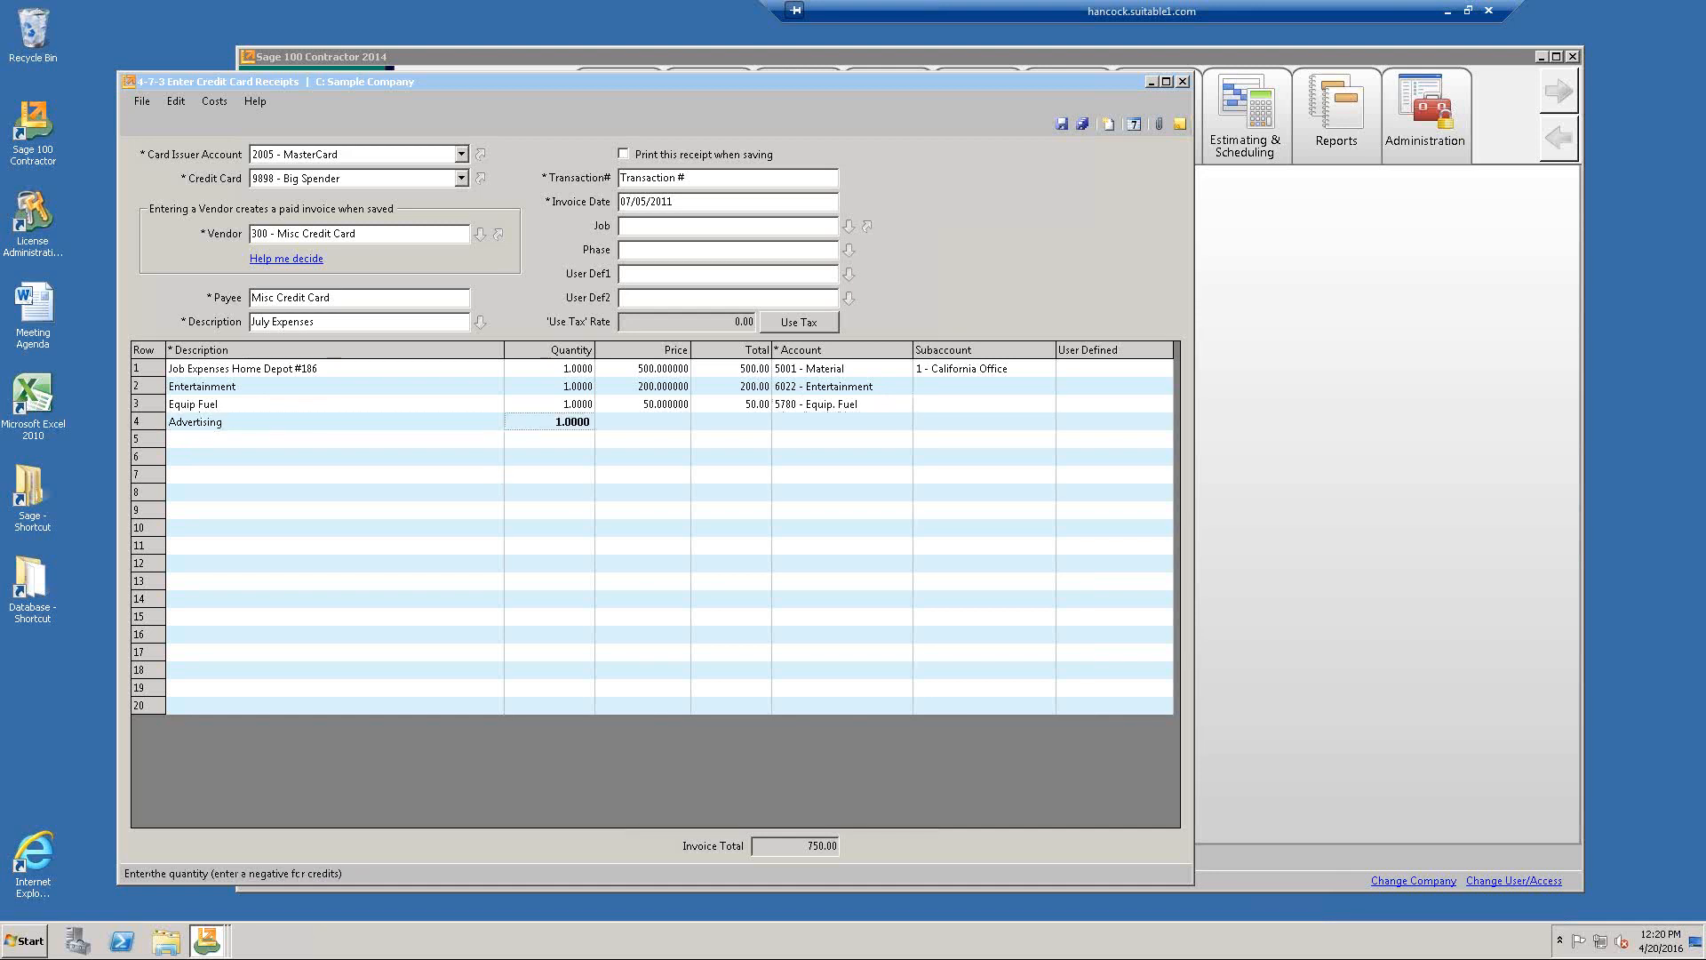
key(Tab)
text(75)
key(Tab)
key(Tab)
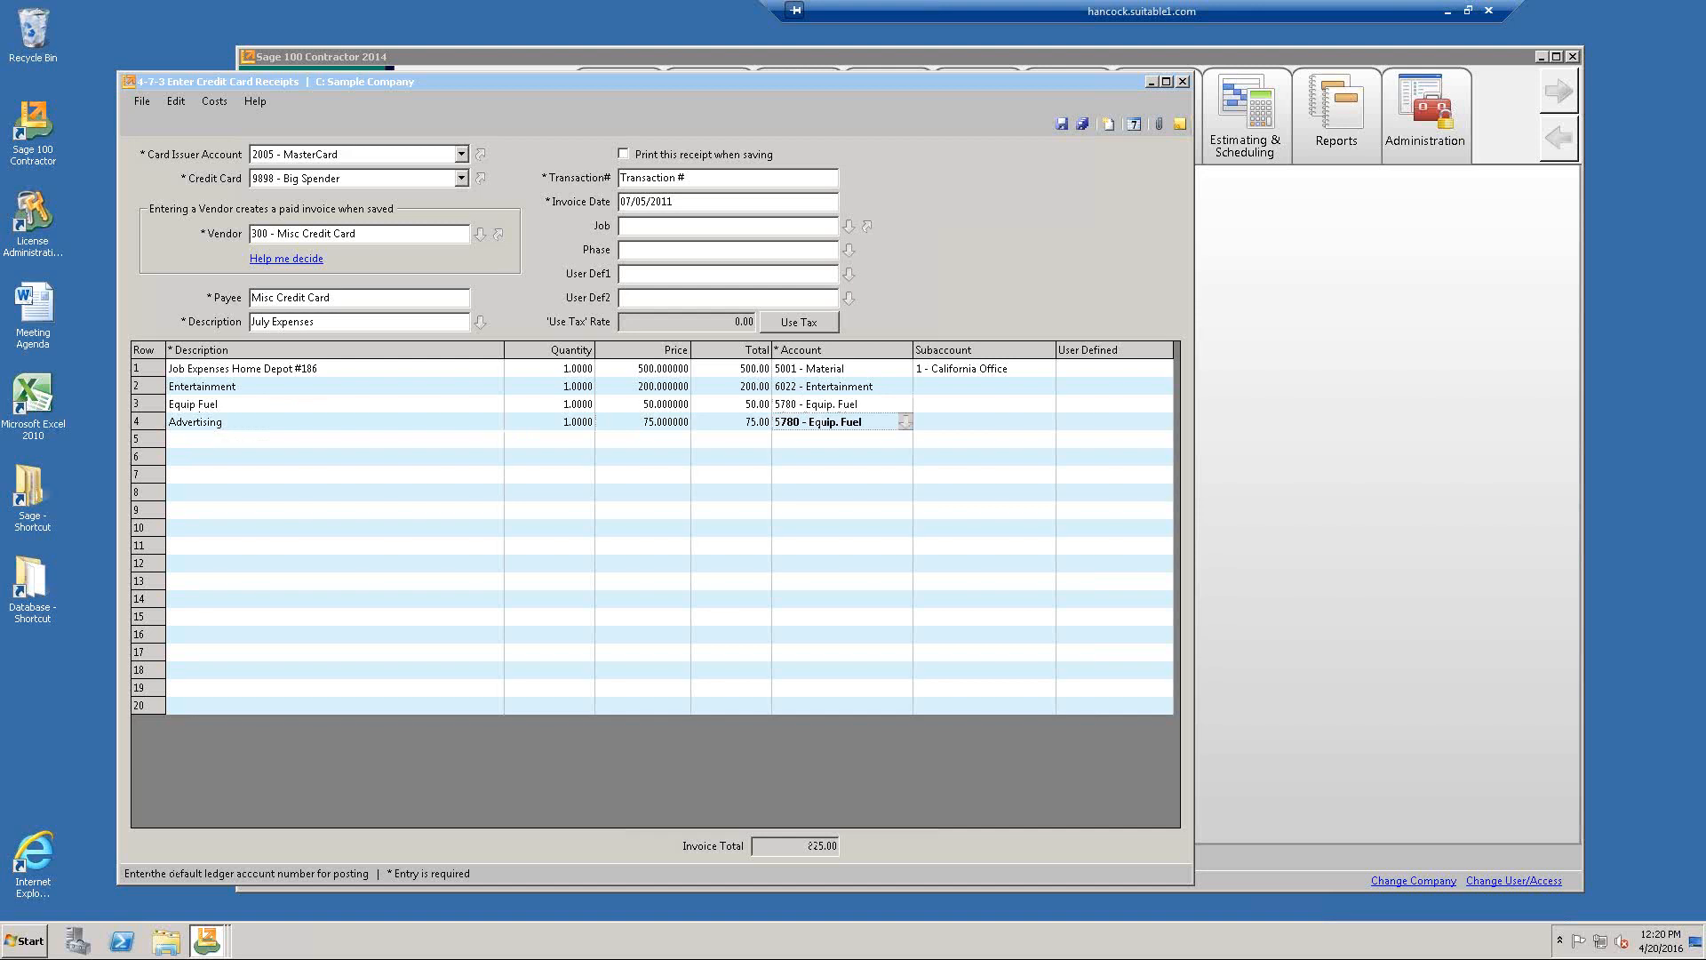
Assign the Advertising line to account 6008 - Advertising/promo and subaccount 2 - Yellow Pages.
text(6008)
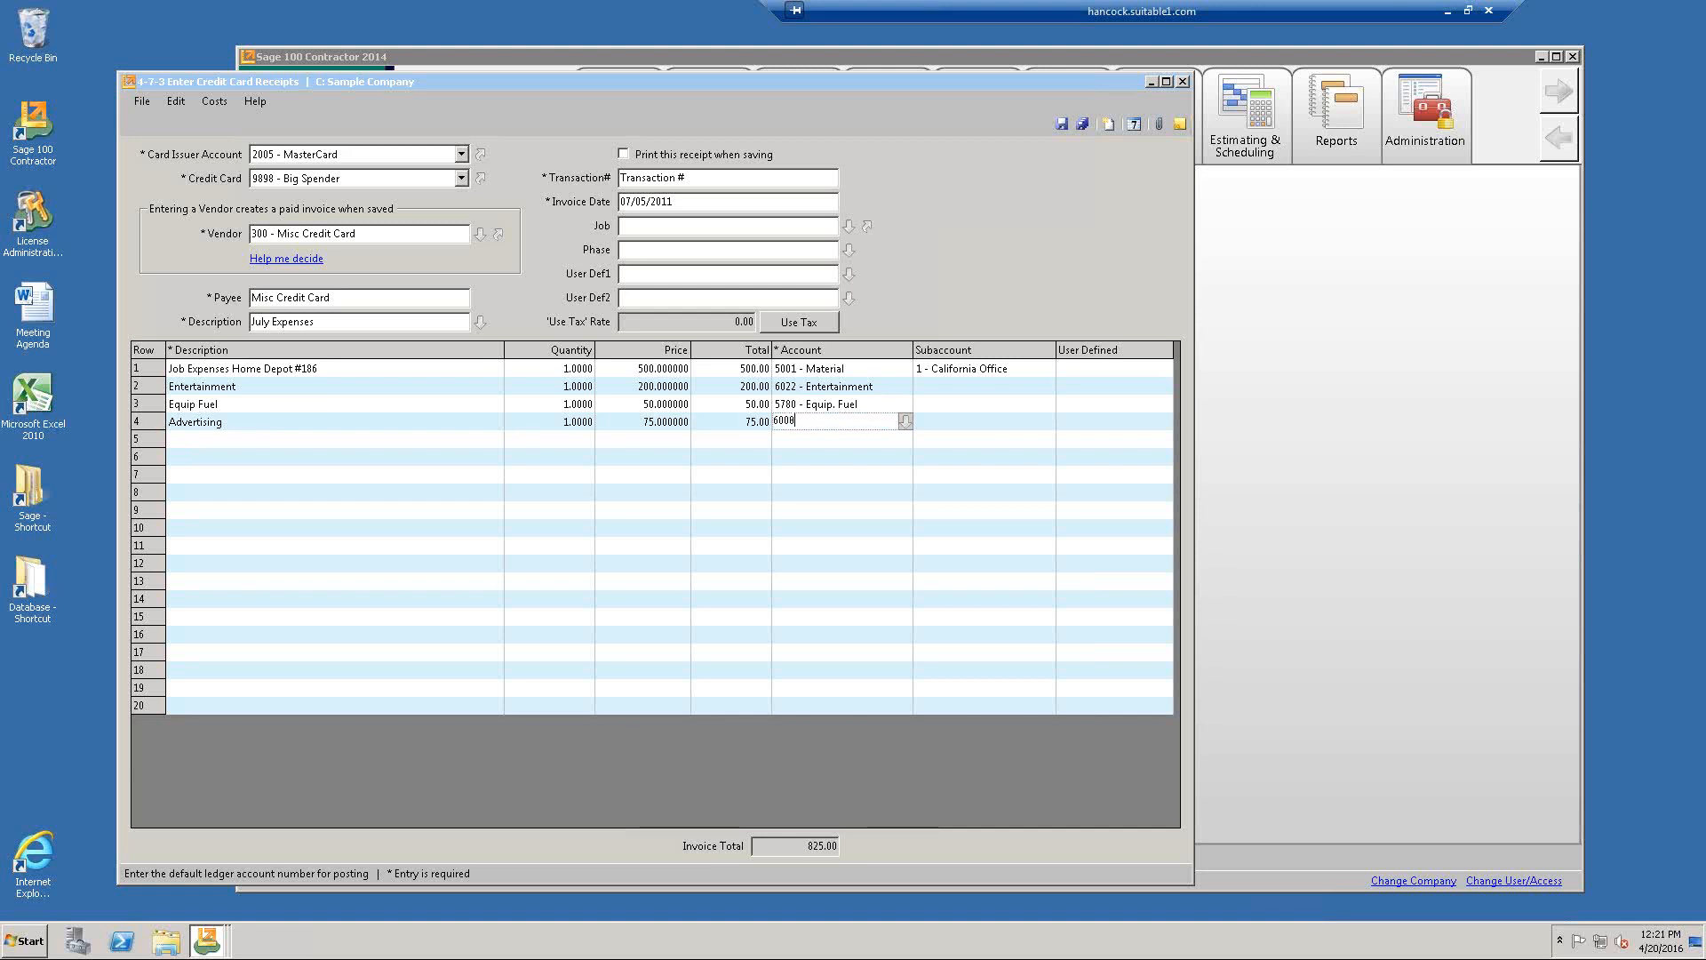
key(Tab)
text(2)
key(Tab)
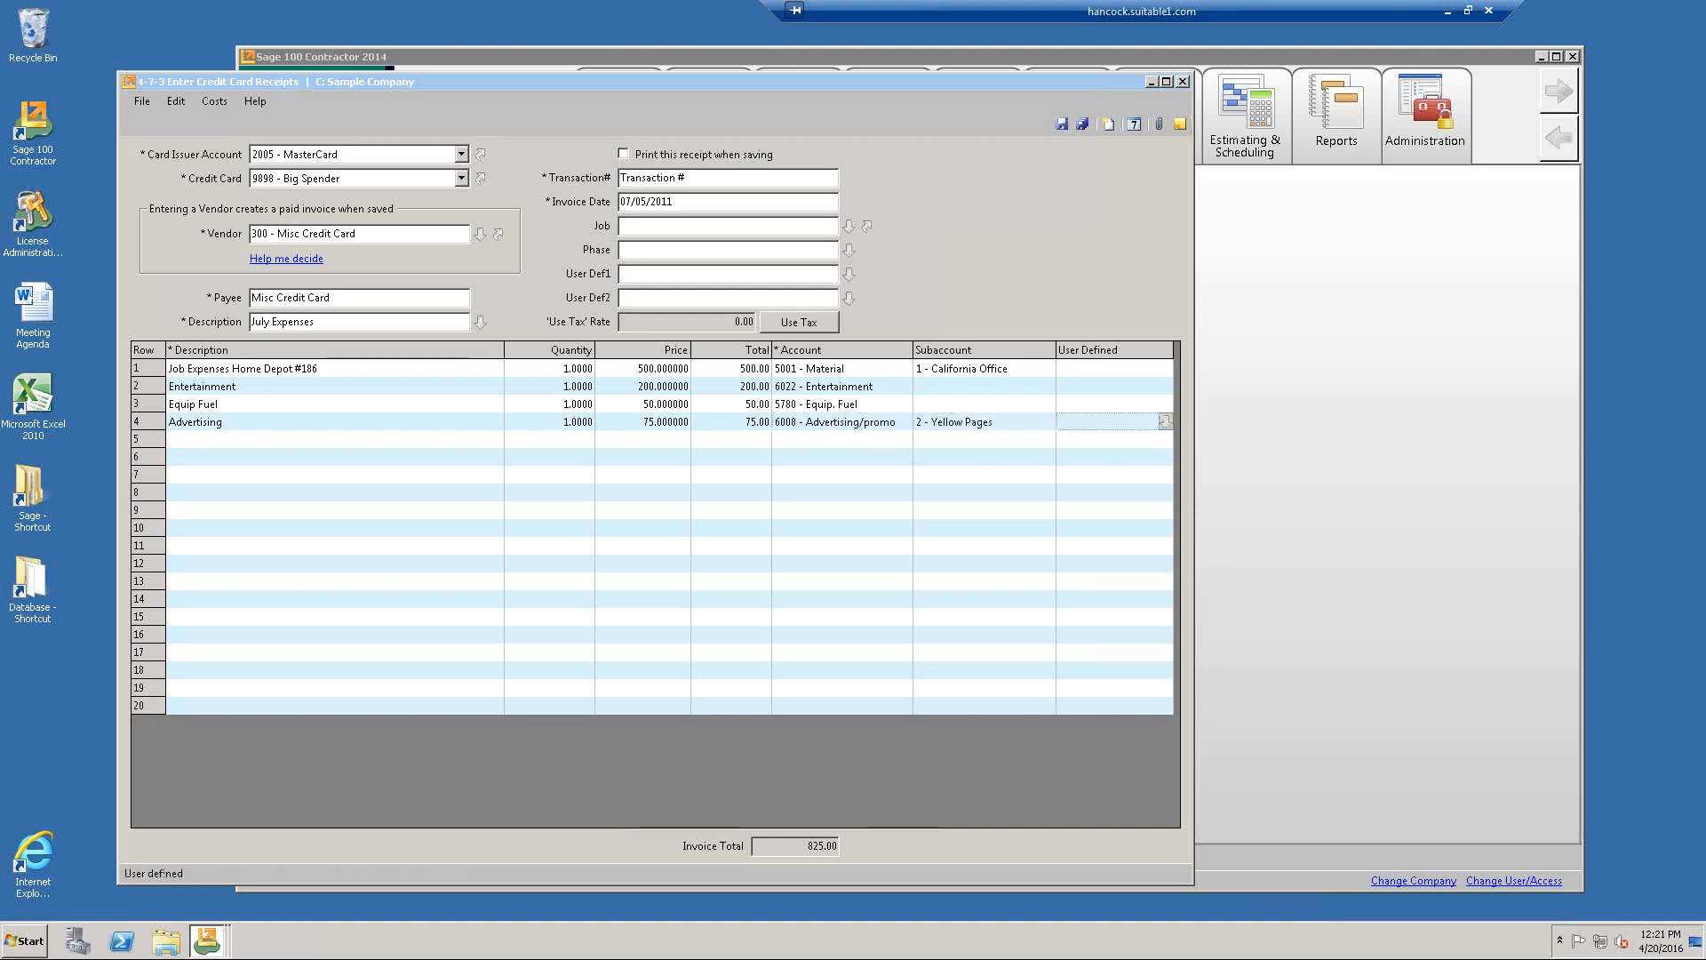
click(965, 410)
click(963, 421)
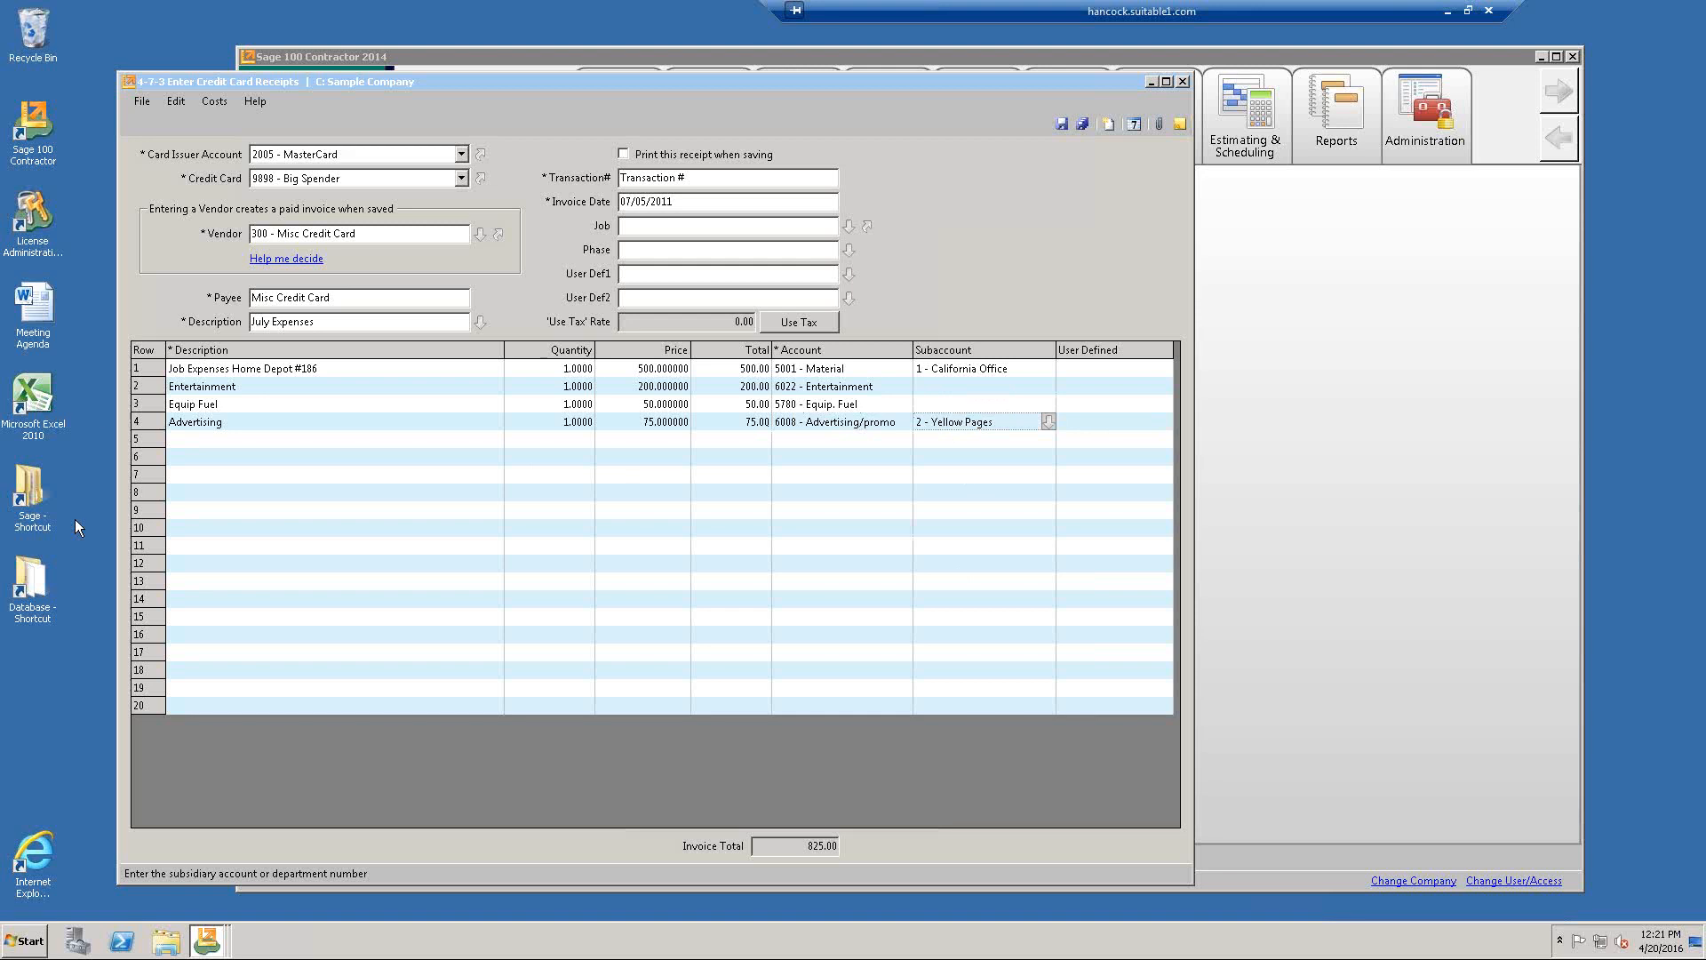
Enter a fifth receipt line described as Job Expense with quantity 1 and price 600.
click(195, 437)
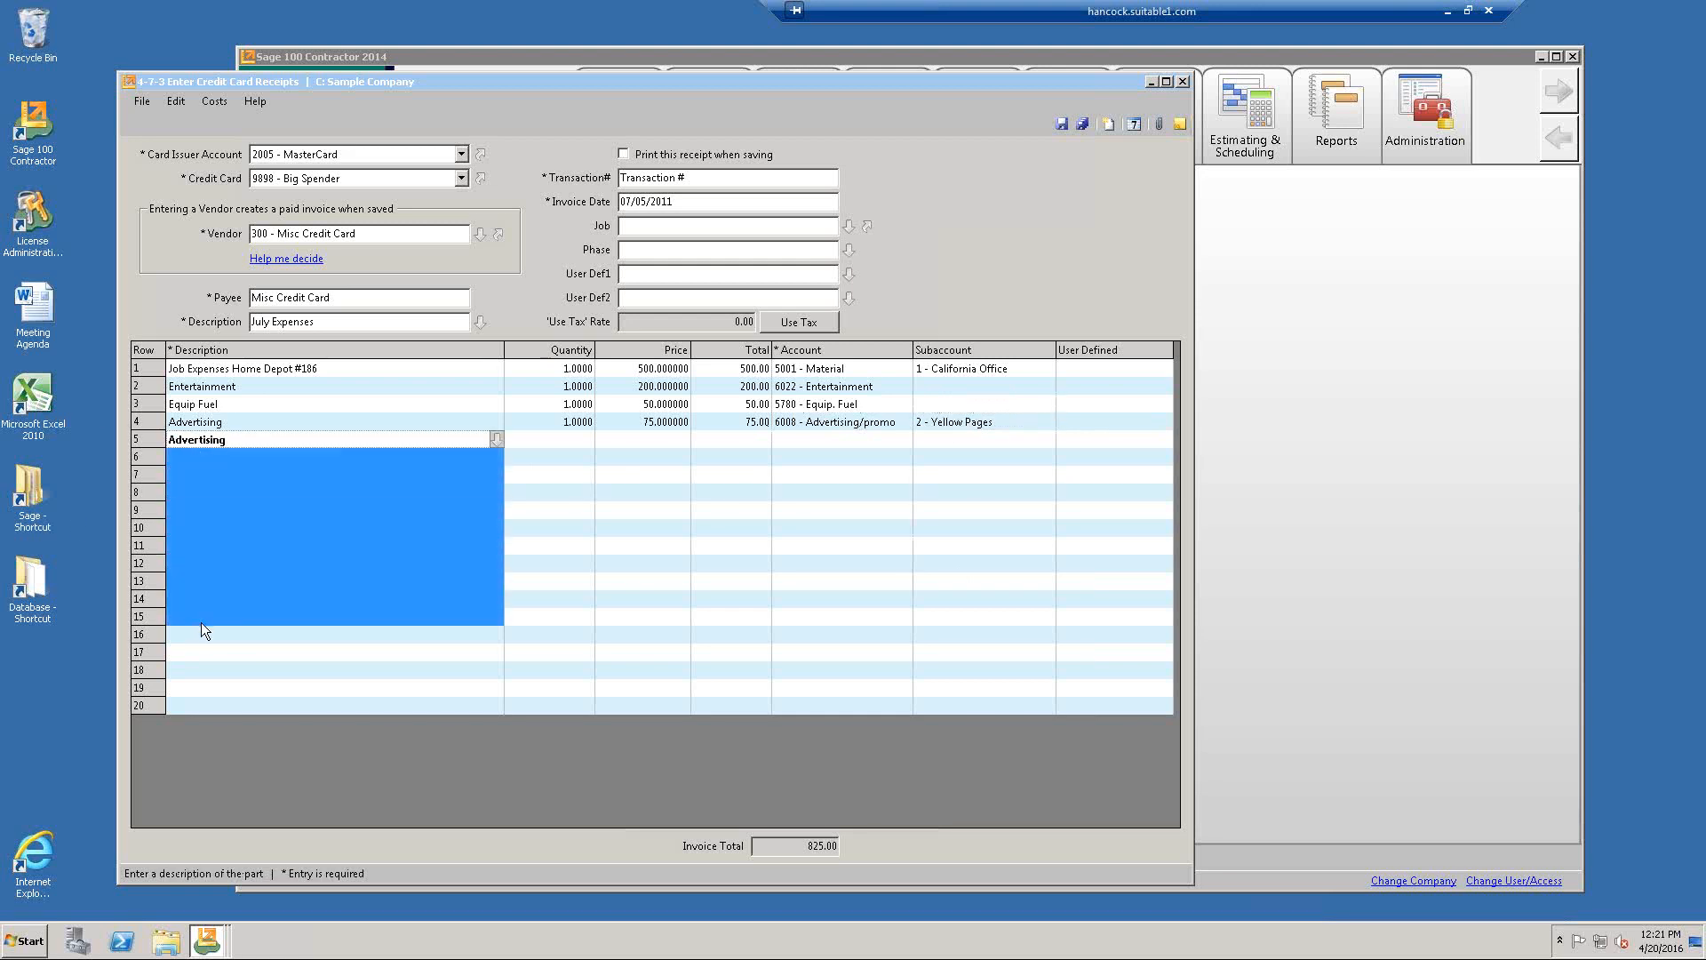
click(232, 436)
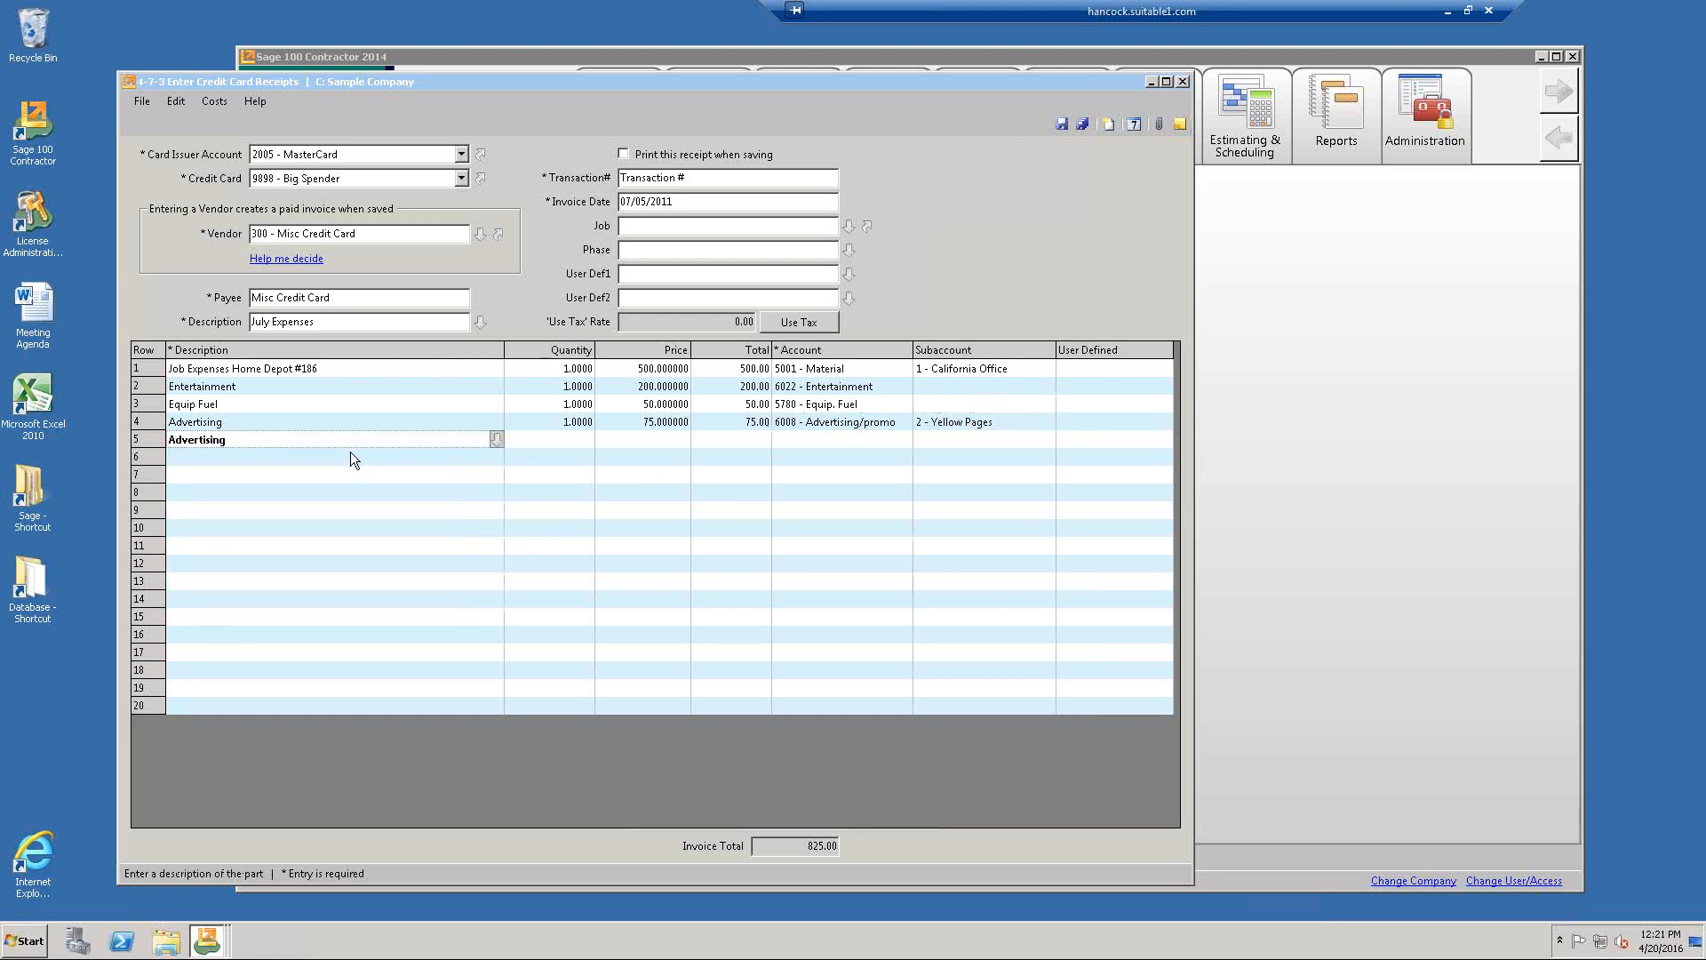
text(Job Expense)
key(Tab)
key(Tab)
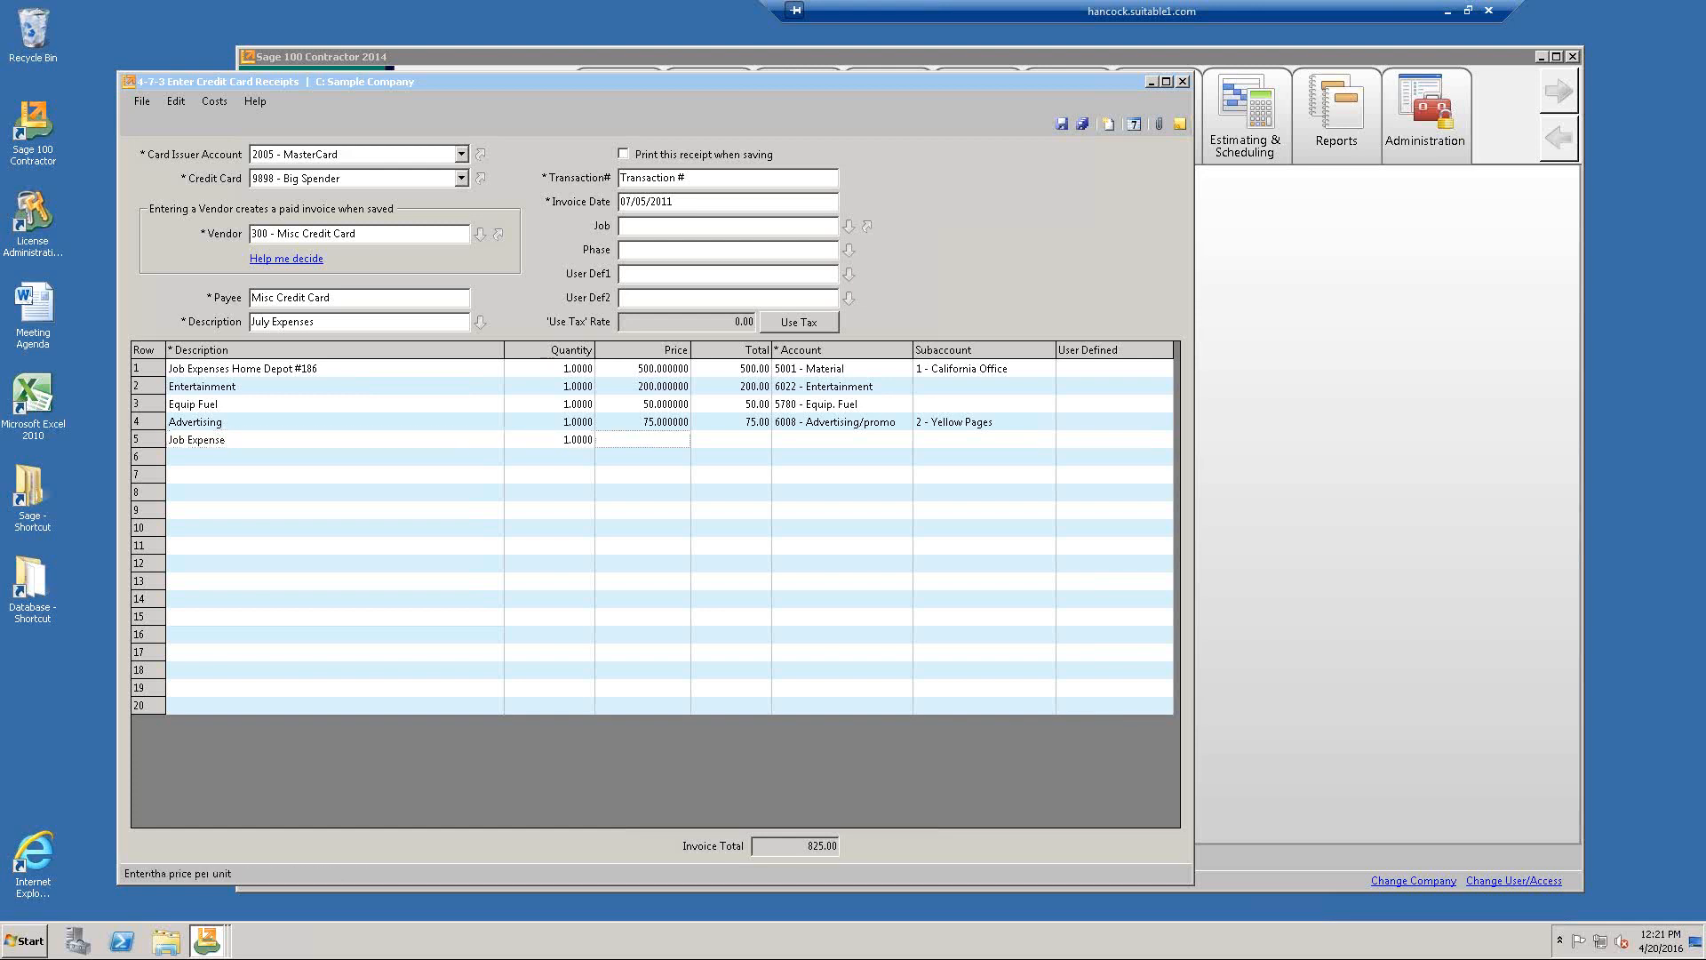
text(600)
key(Tab)
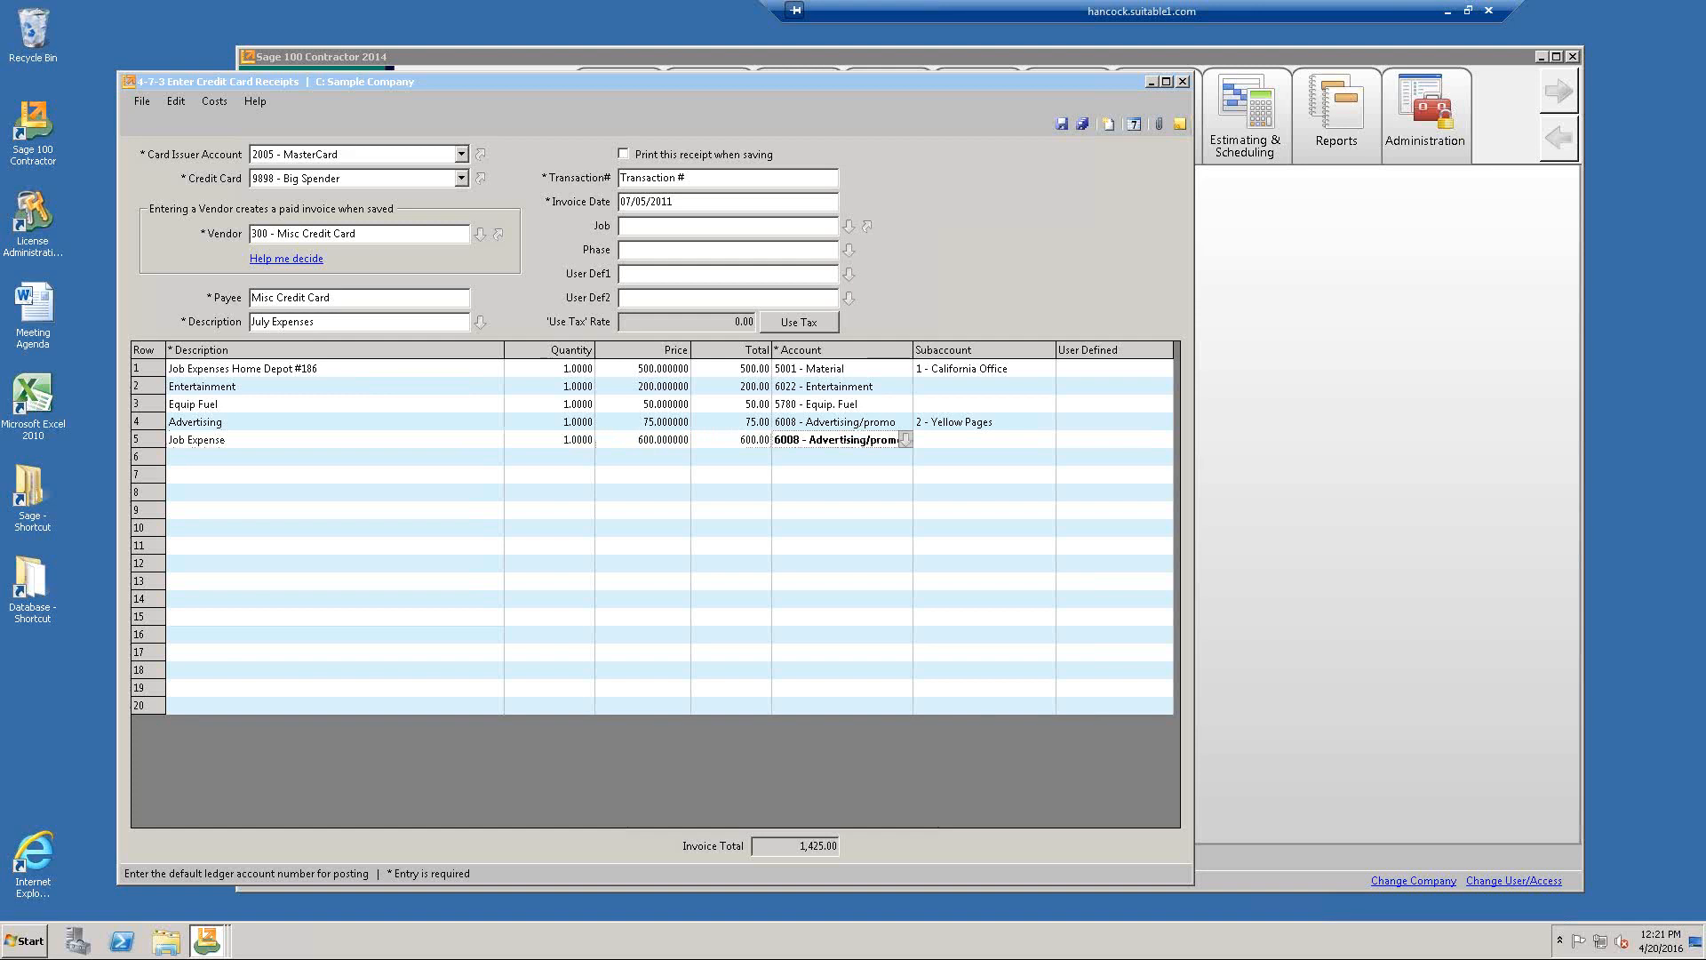
Assign the Job Expense line to account 5001 - Material and subaccount 2 - Nevada Office.
text(5001)
key(Tab)
text(2)
key(Tab)
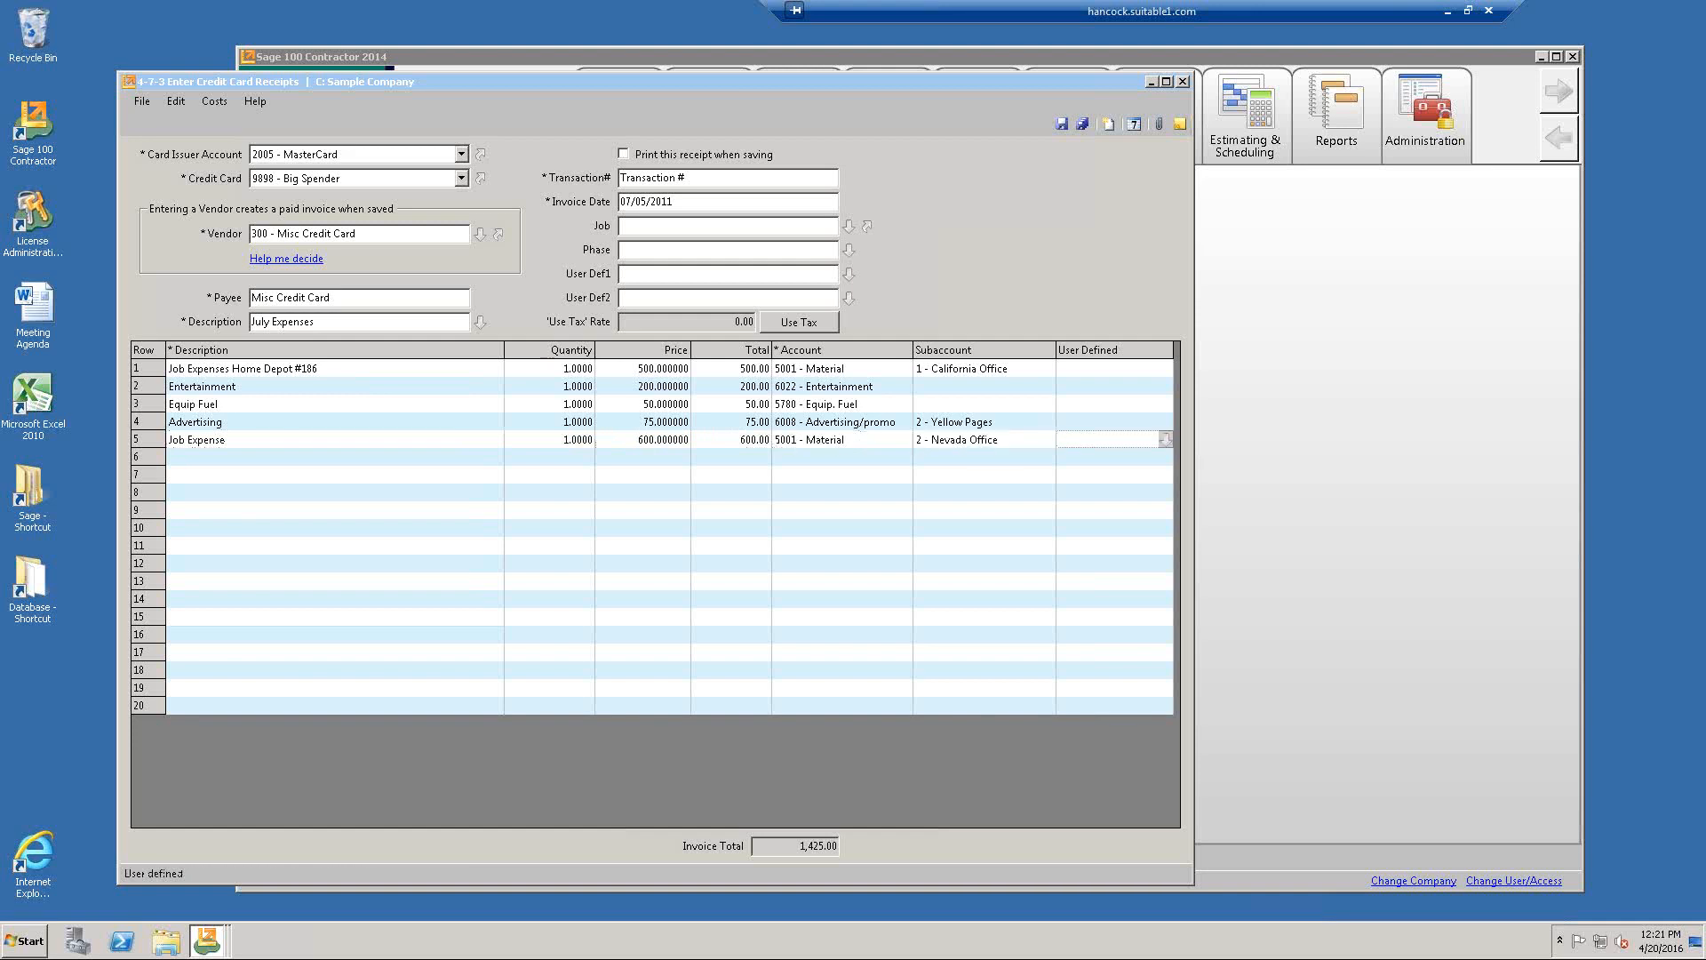
Change the fifth line's description to Job Expense #201.
click(296, 440)
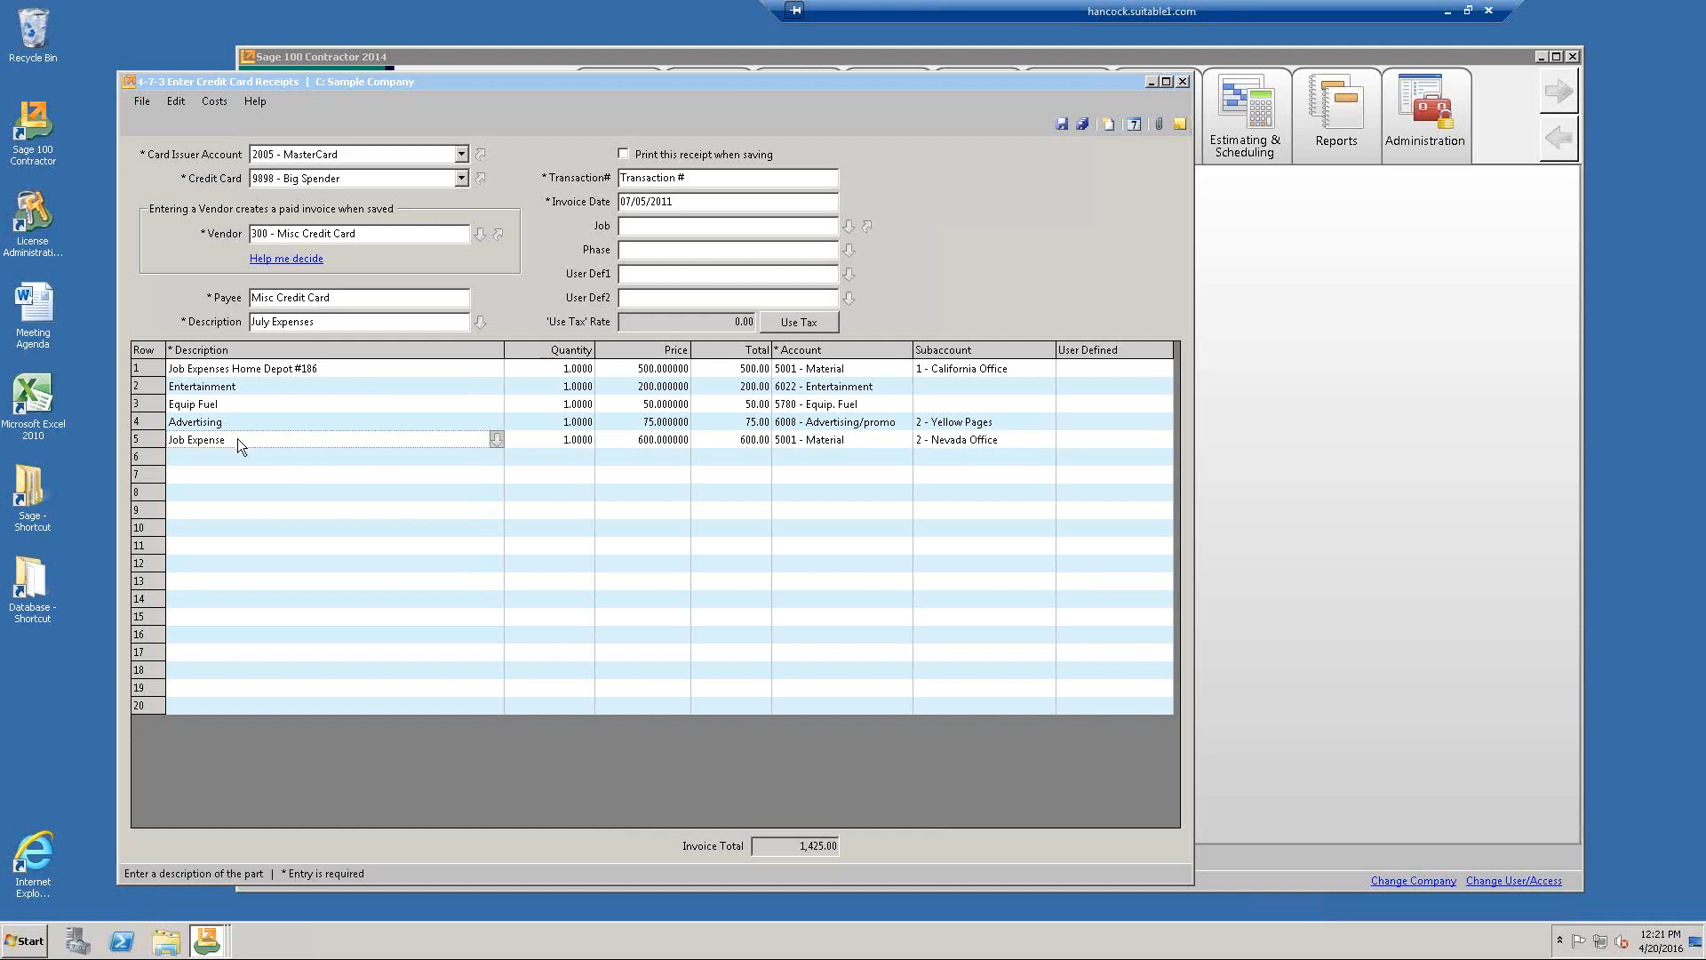
key(Delete)
text(Job Expense #201)
key(Tab)
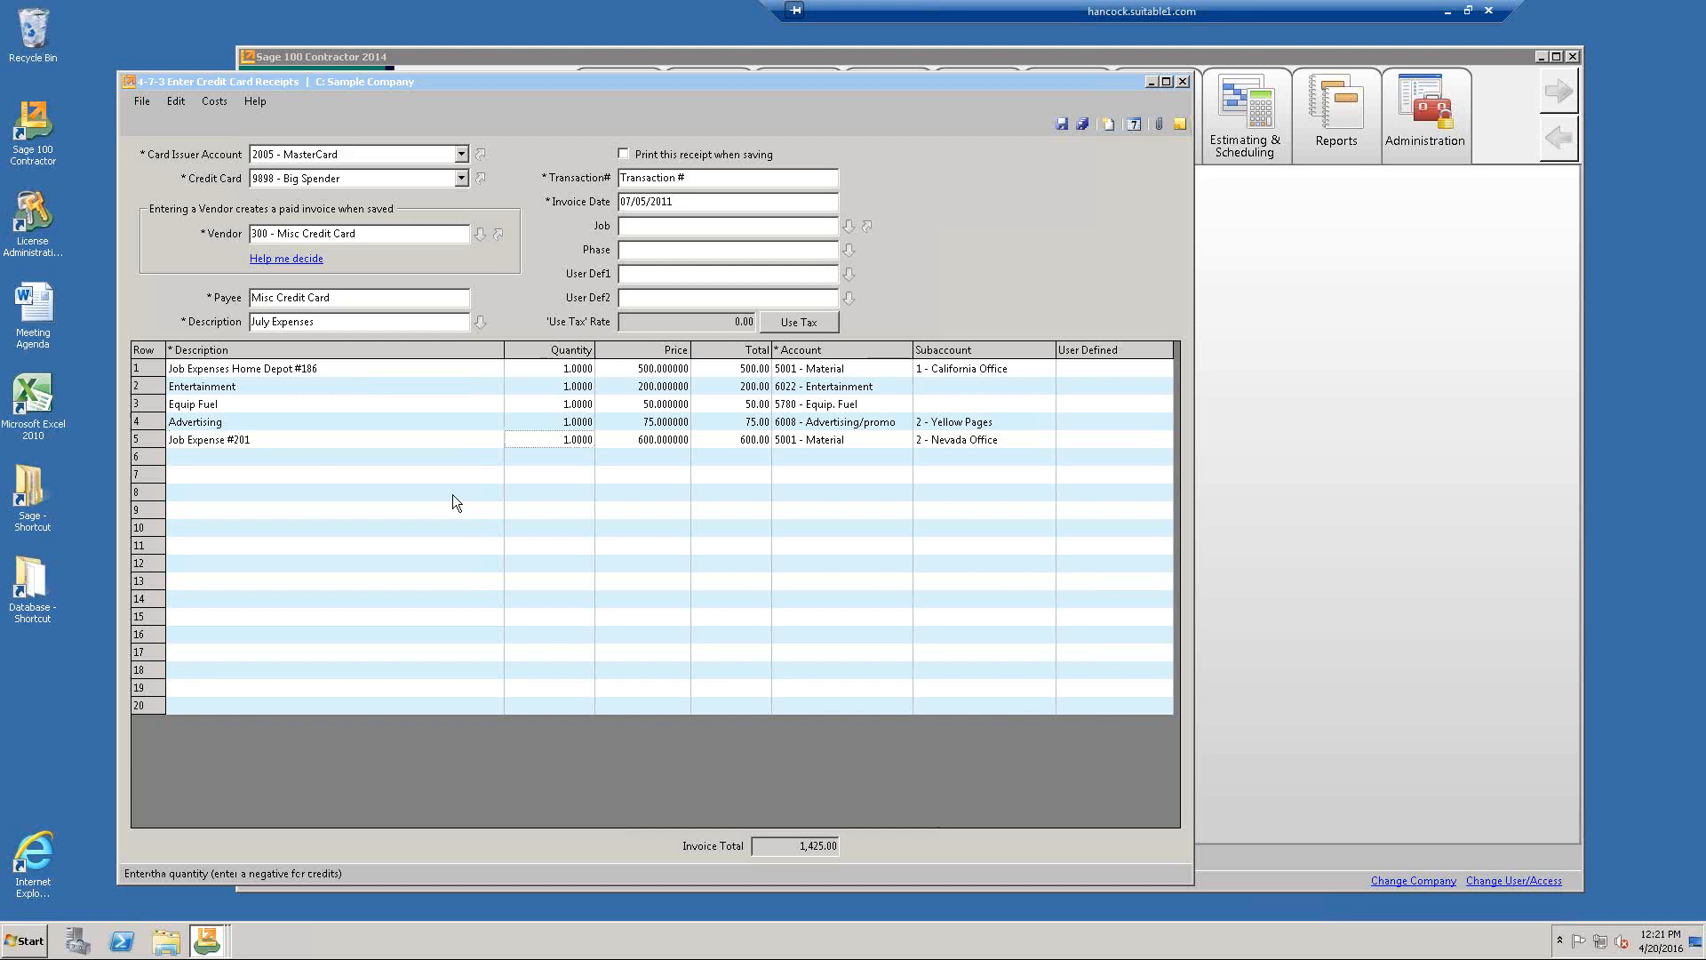
Review the invoice total, the two job expense lines, the Equip Fuel line's account and the receipt's Job field.
click(952, 442)
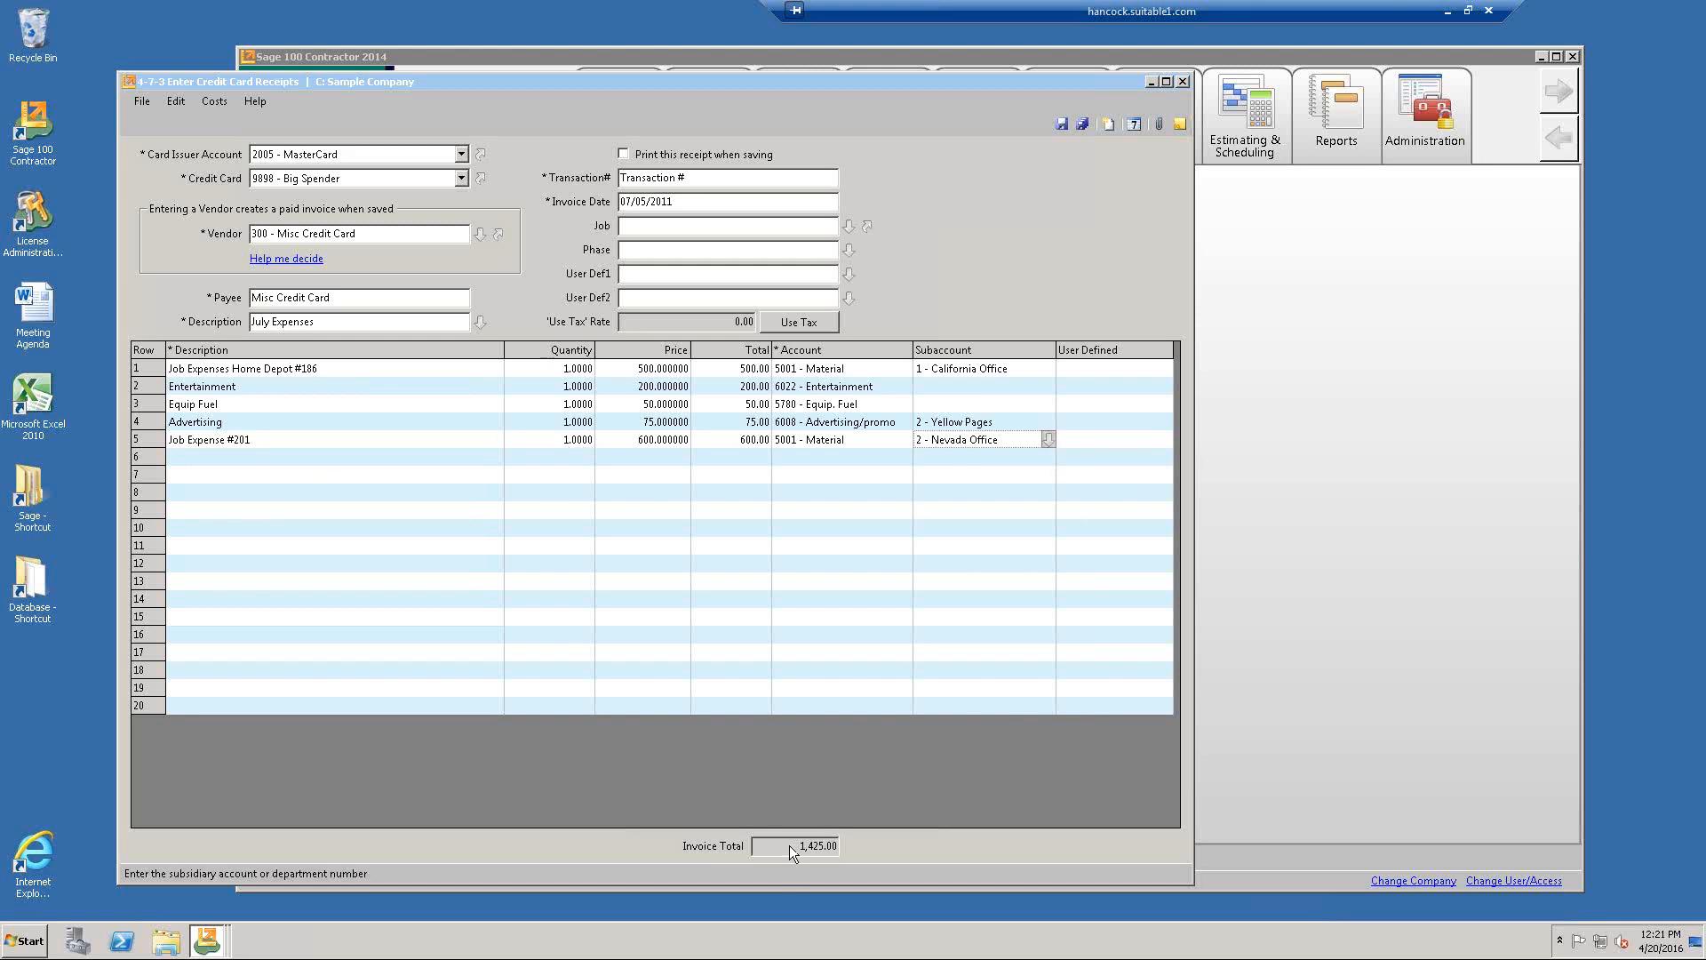
click(793, 845)
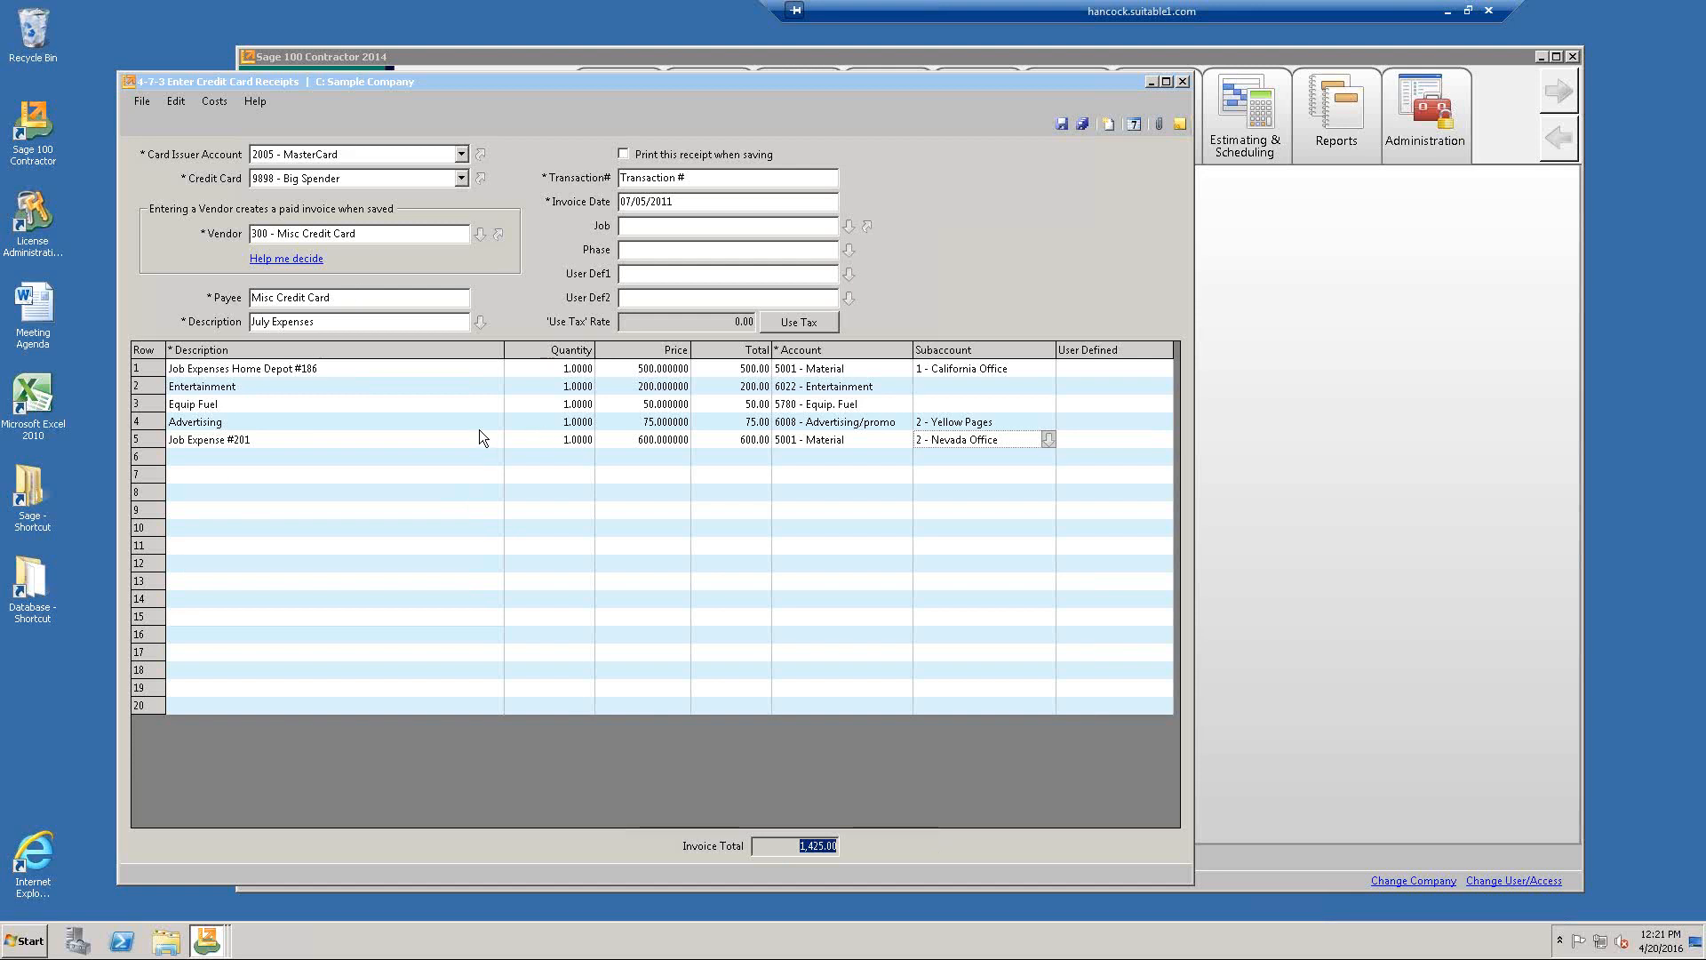
click(164, 368)
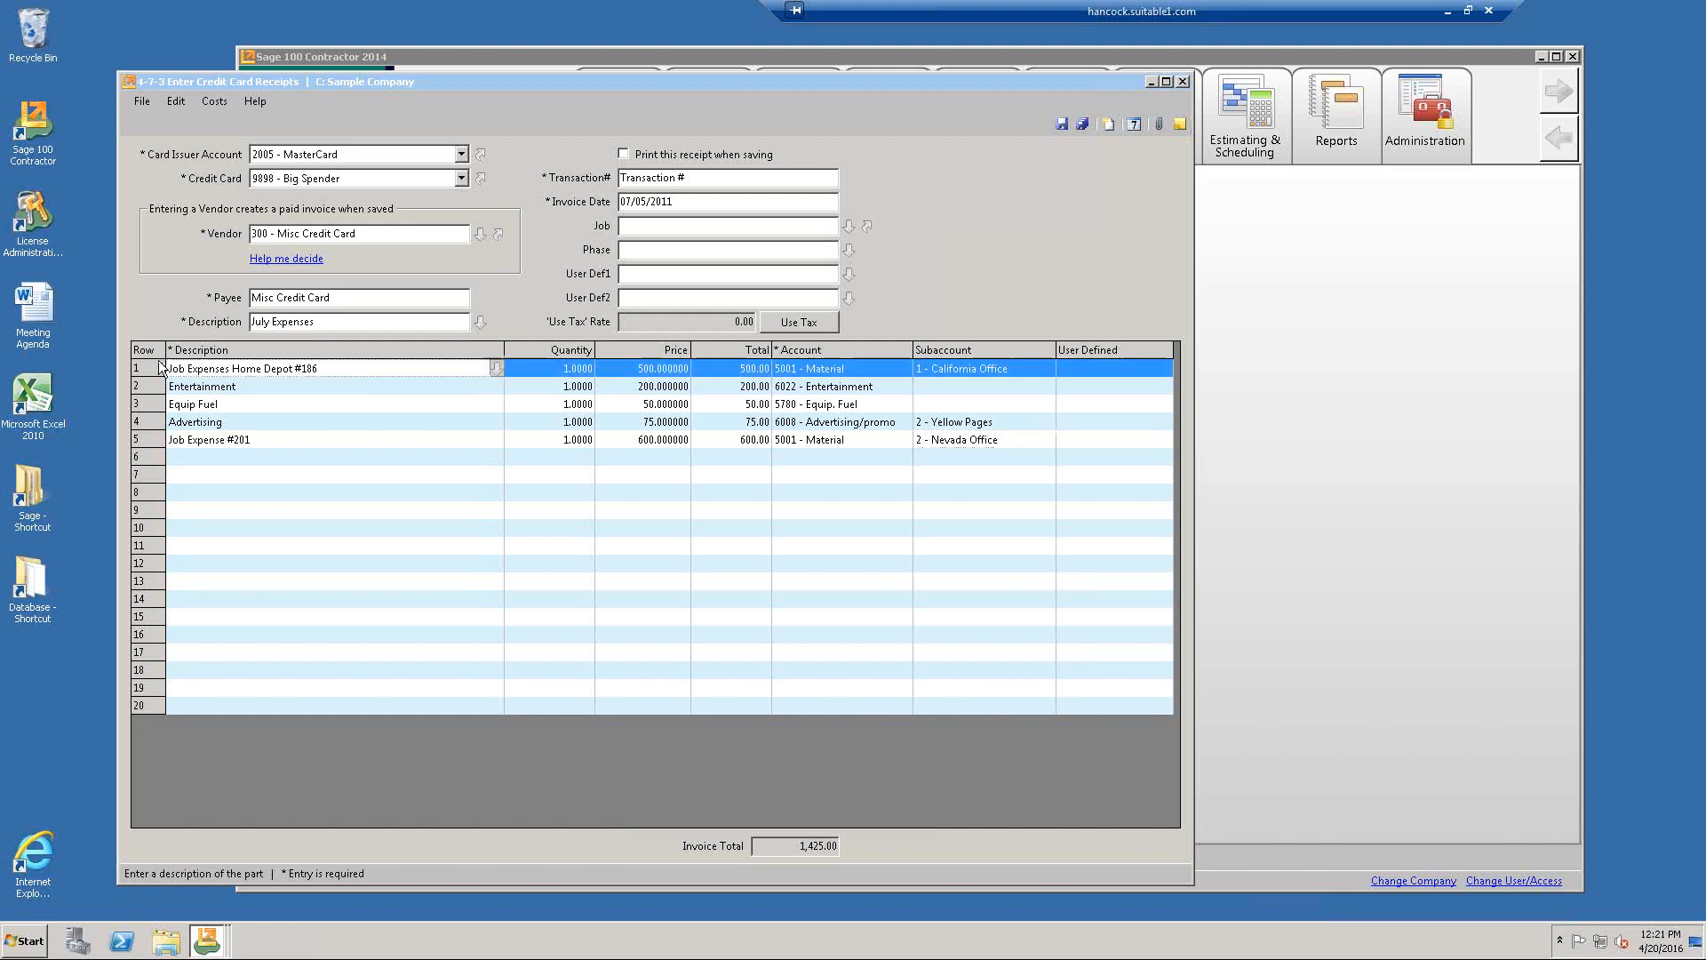
click(154, 441)
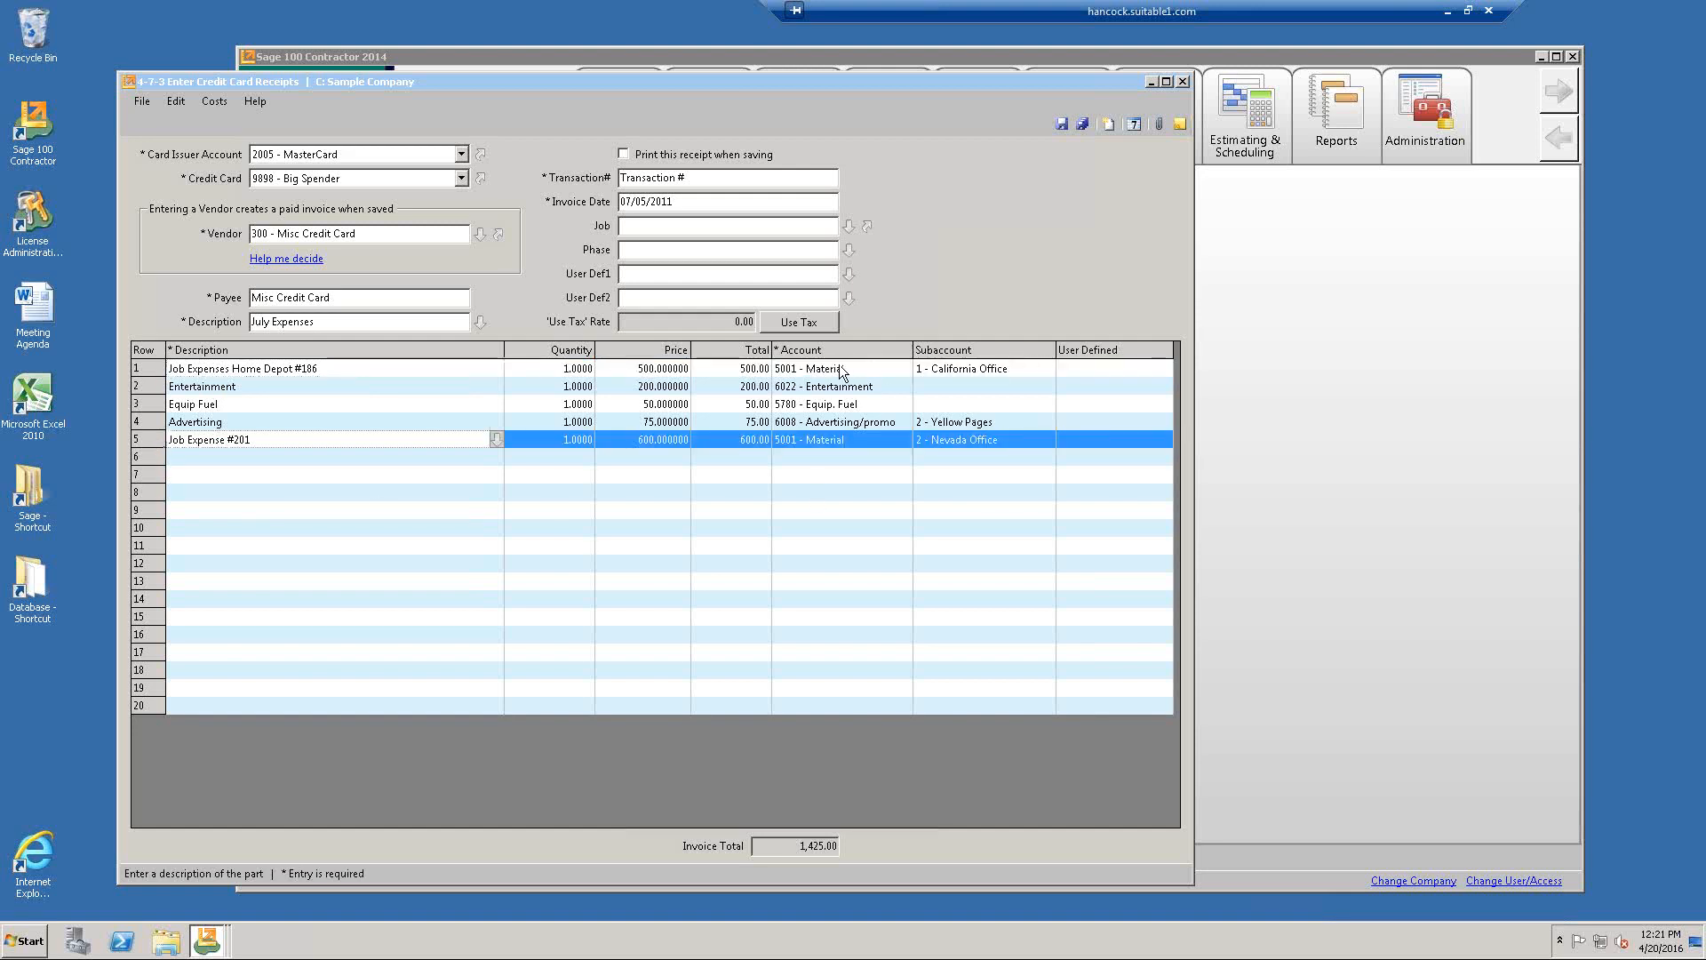
click(141, 404)
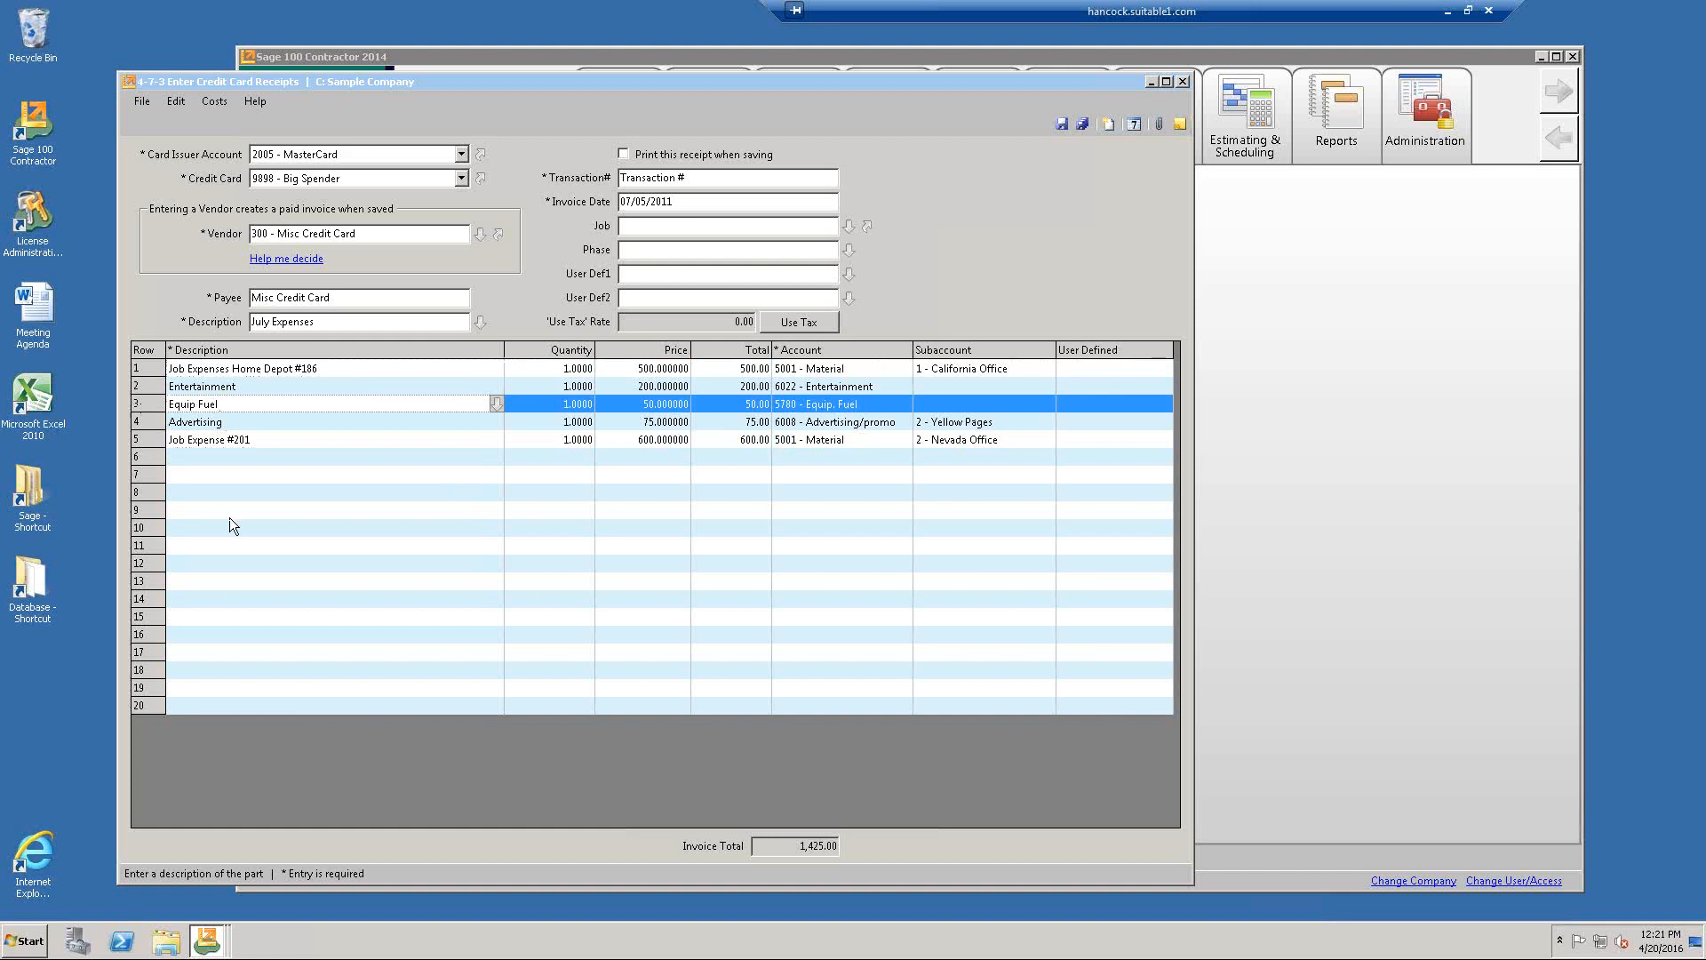
click(788, 404)
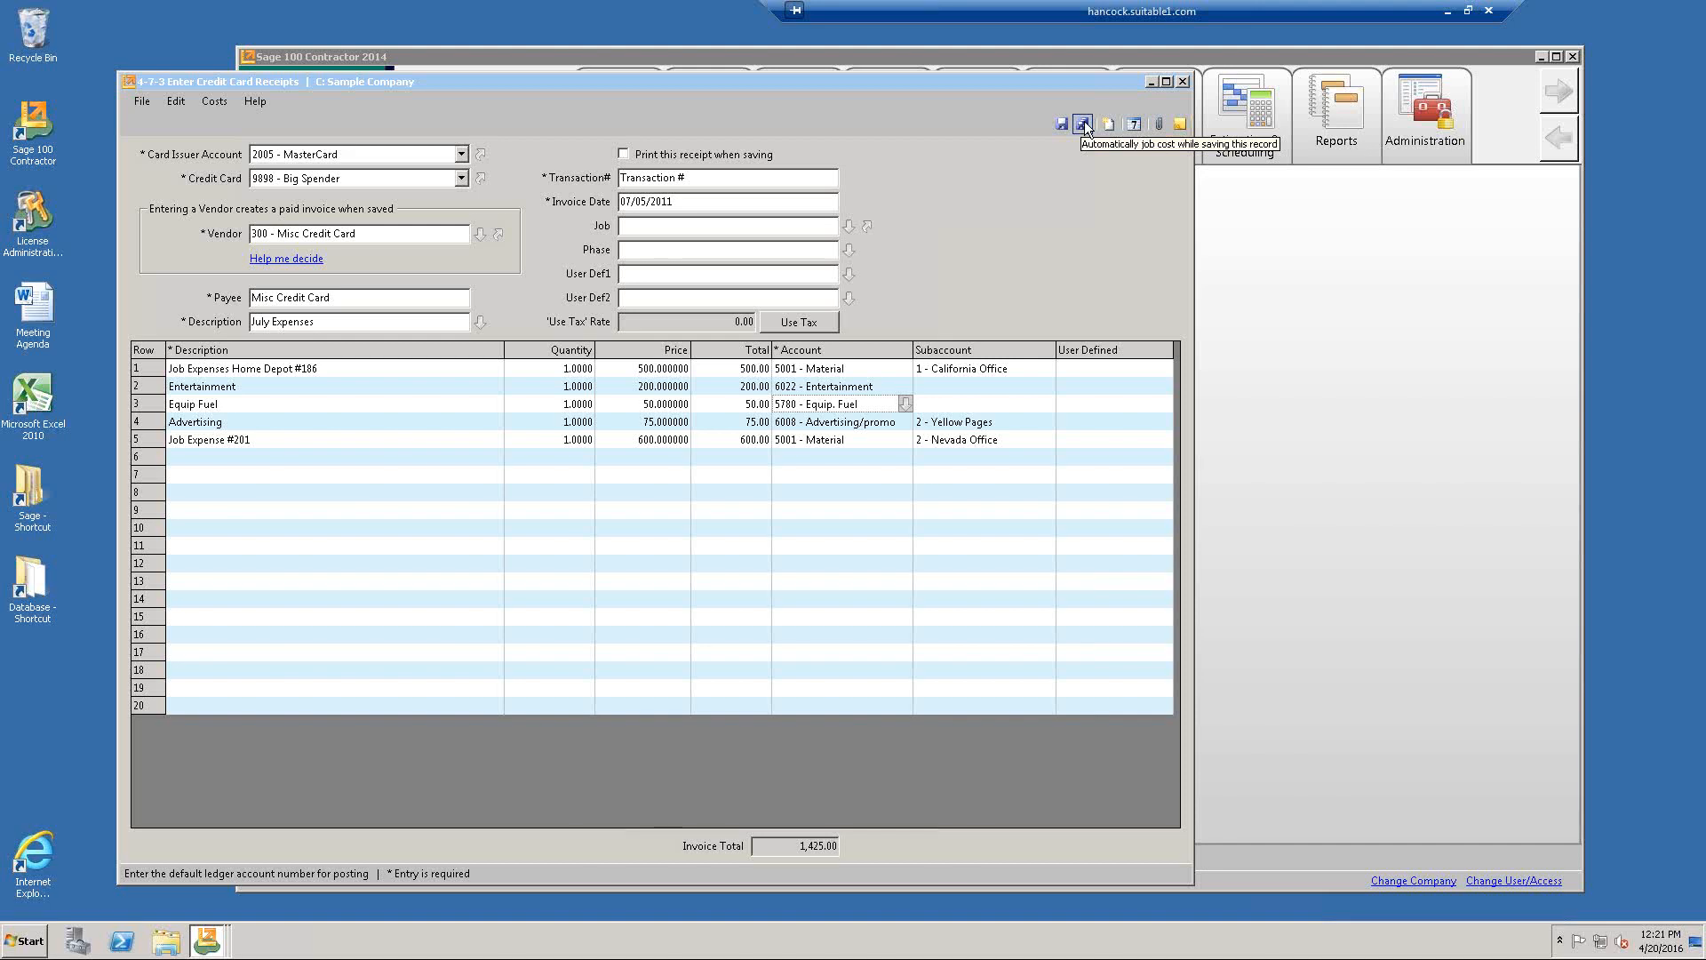
click(656, 230)
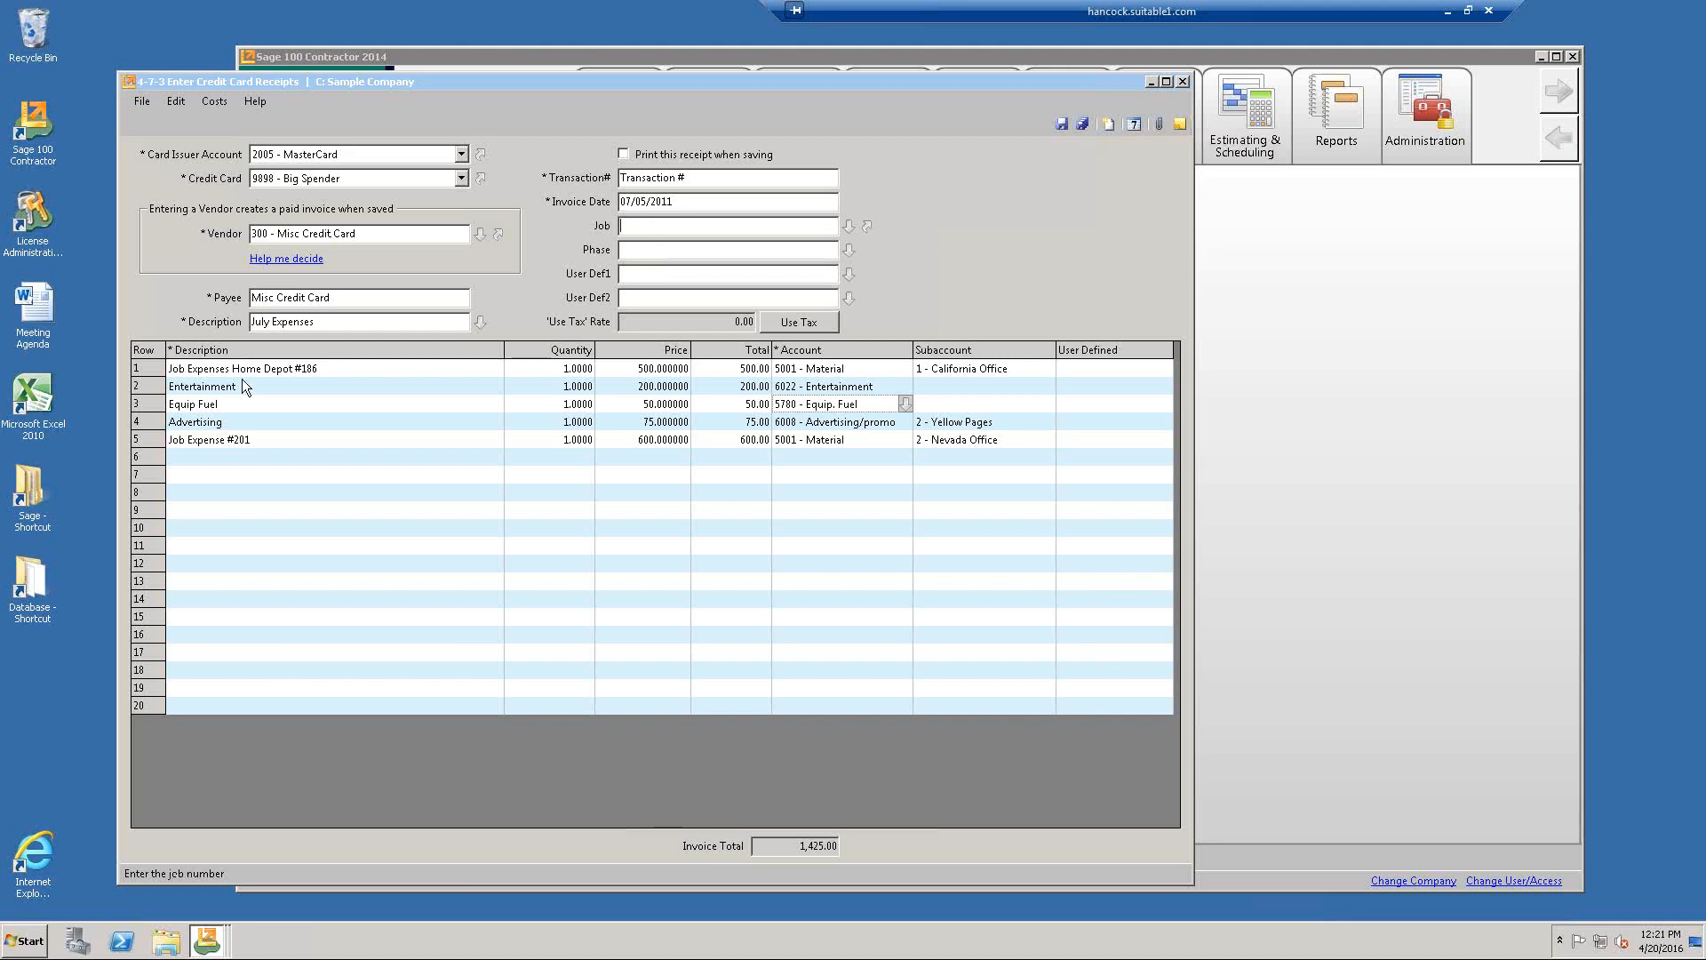
Open the job costs window for this receipt and place it below the receipt lines so they stay readable.
click(210, 101)
click(213, 125)
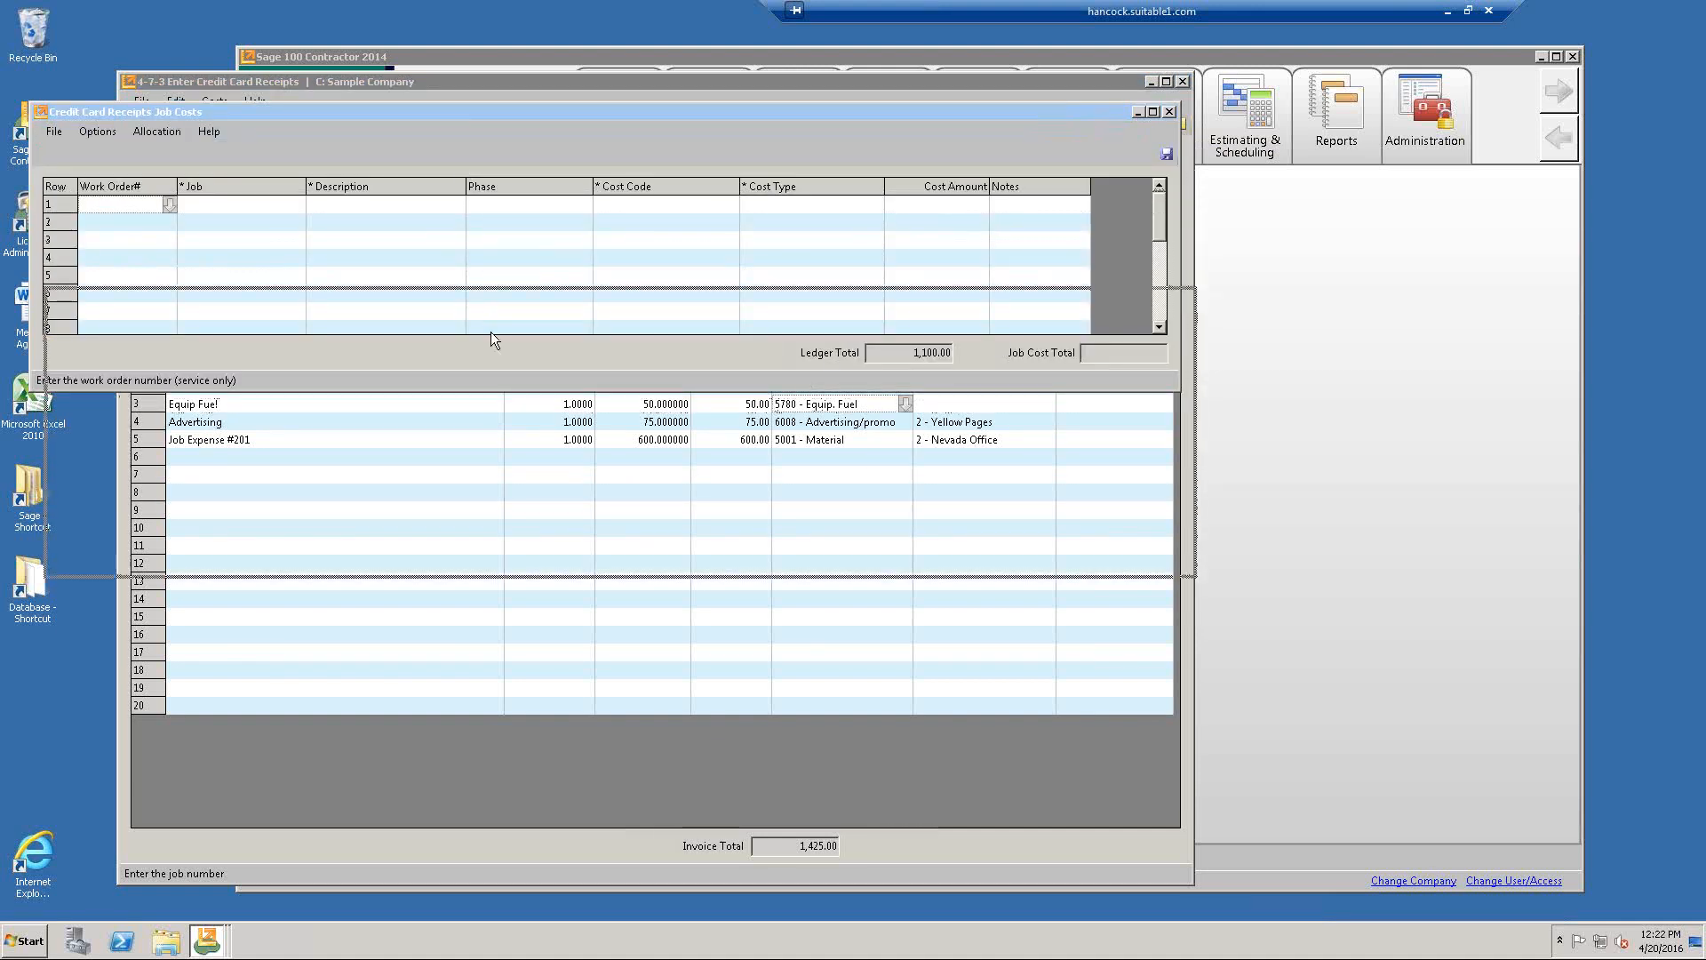
drag(545, 477, 546, 476)
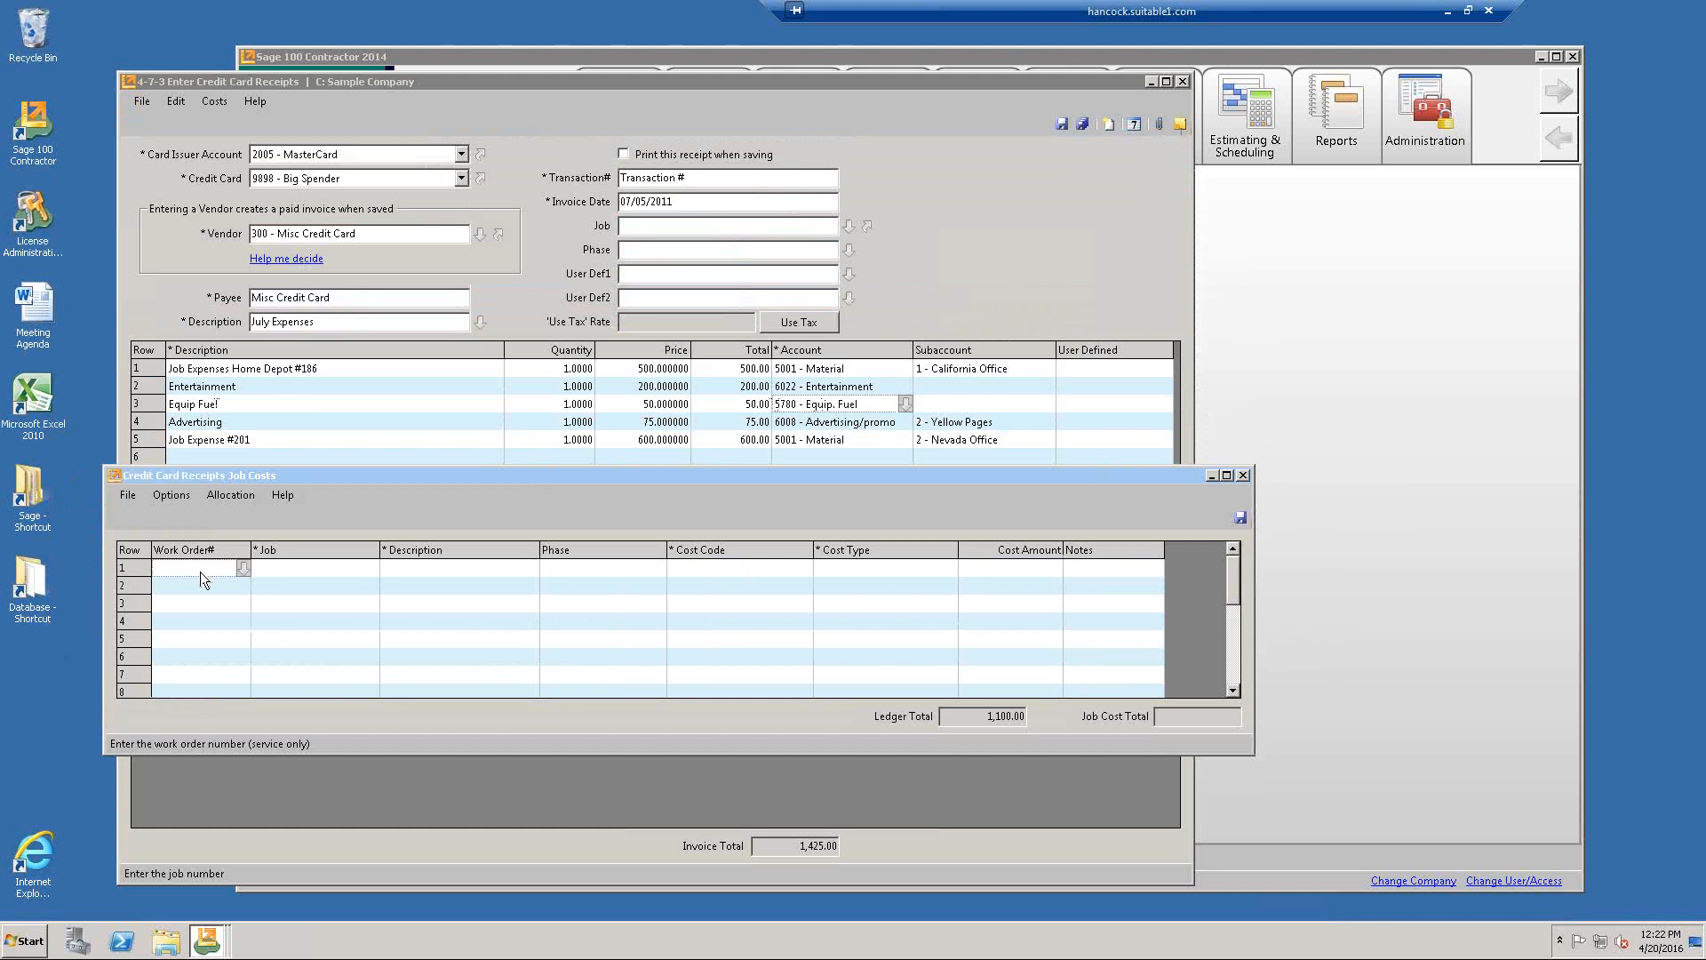
Start the first job cost line for job 186 - Williams Post Office with the description Job Materials.
click(279, 570)
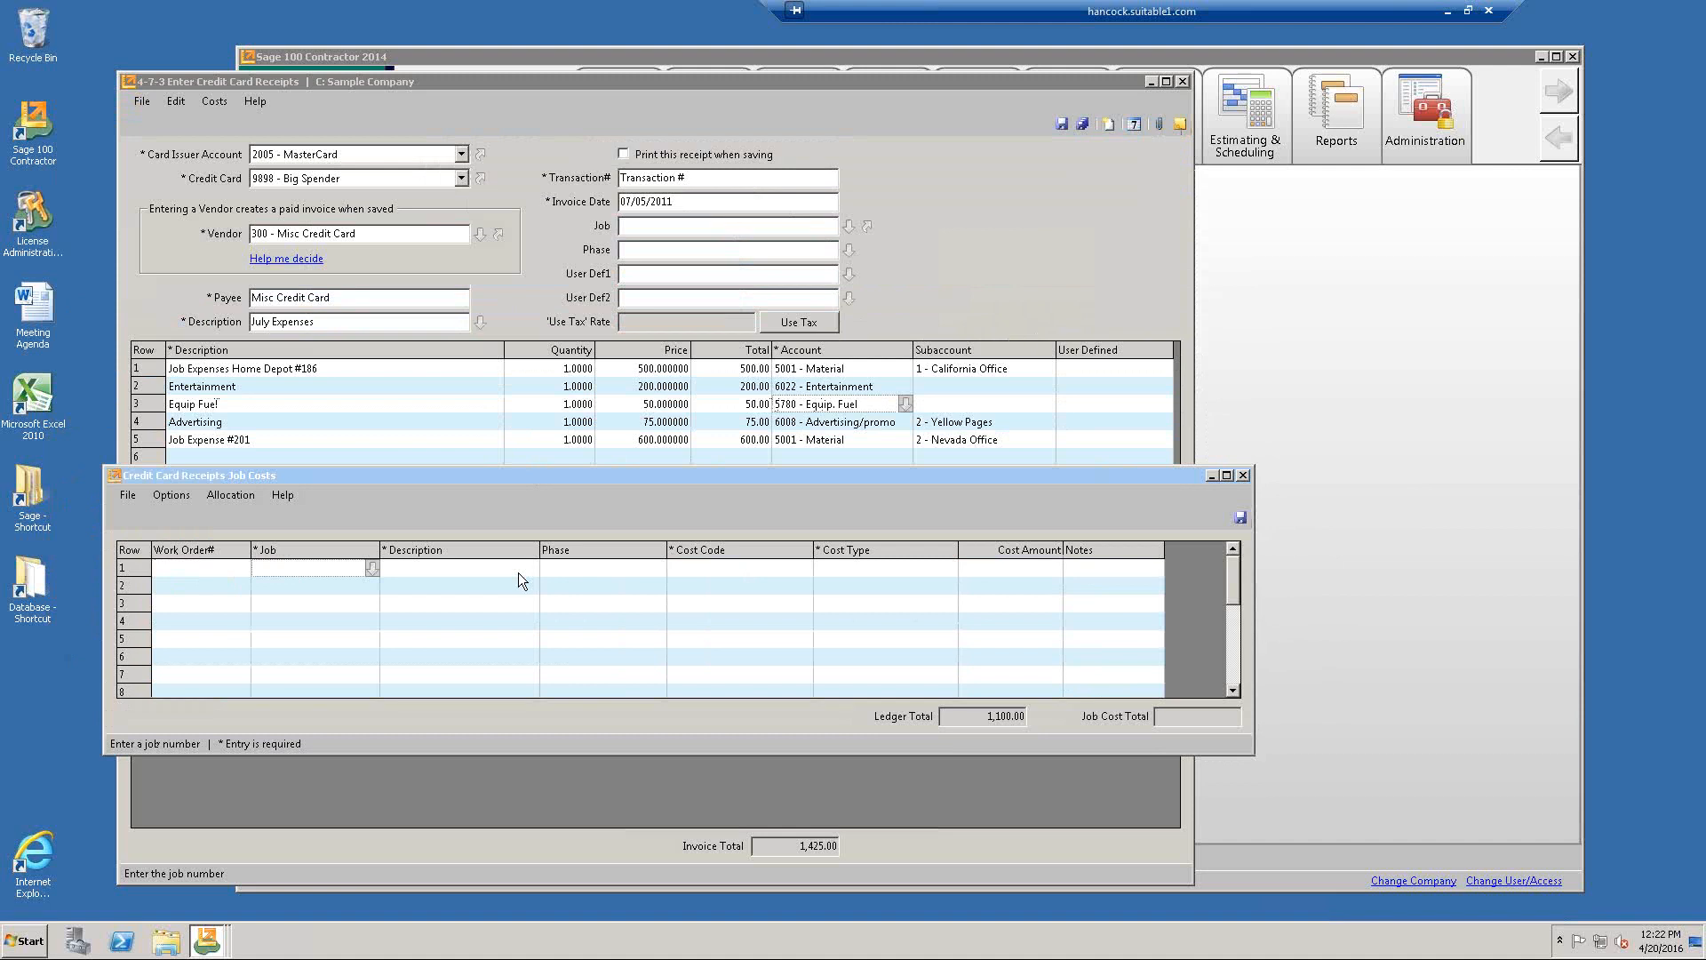
text(186)
key(Tab)
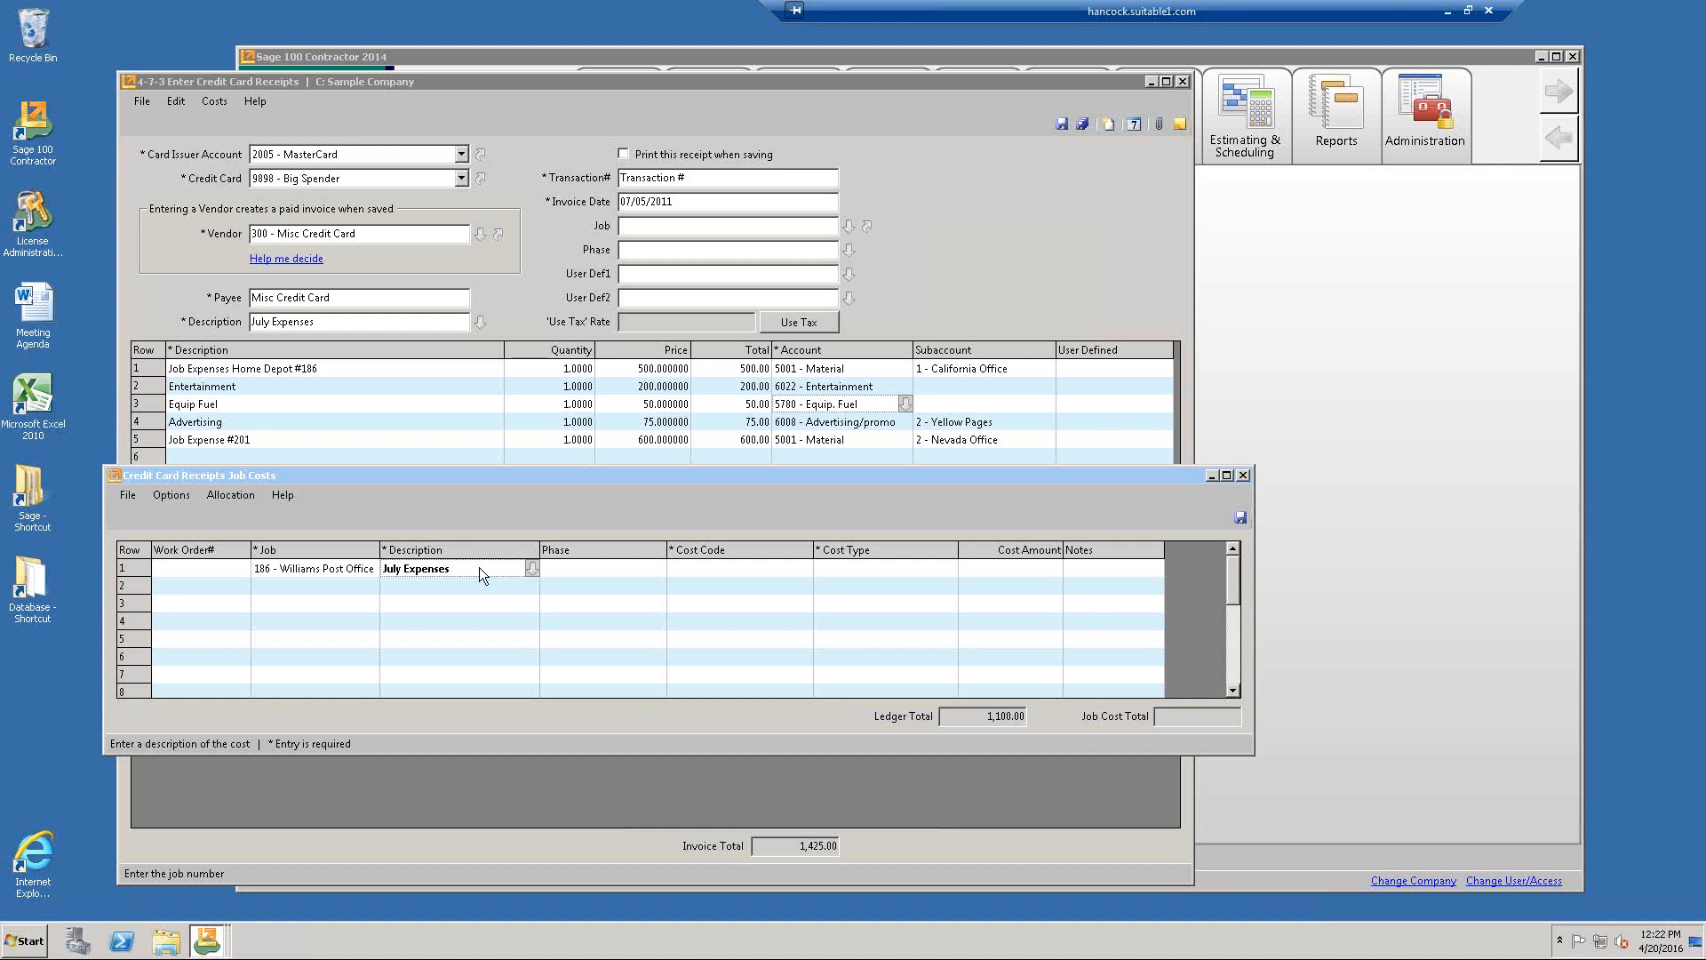
text(Job Materials)
key(Tab)
key(Tab)
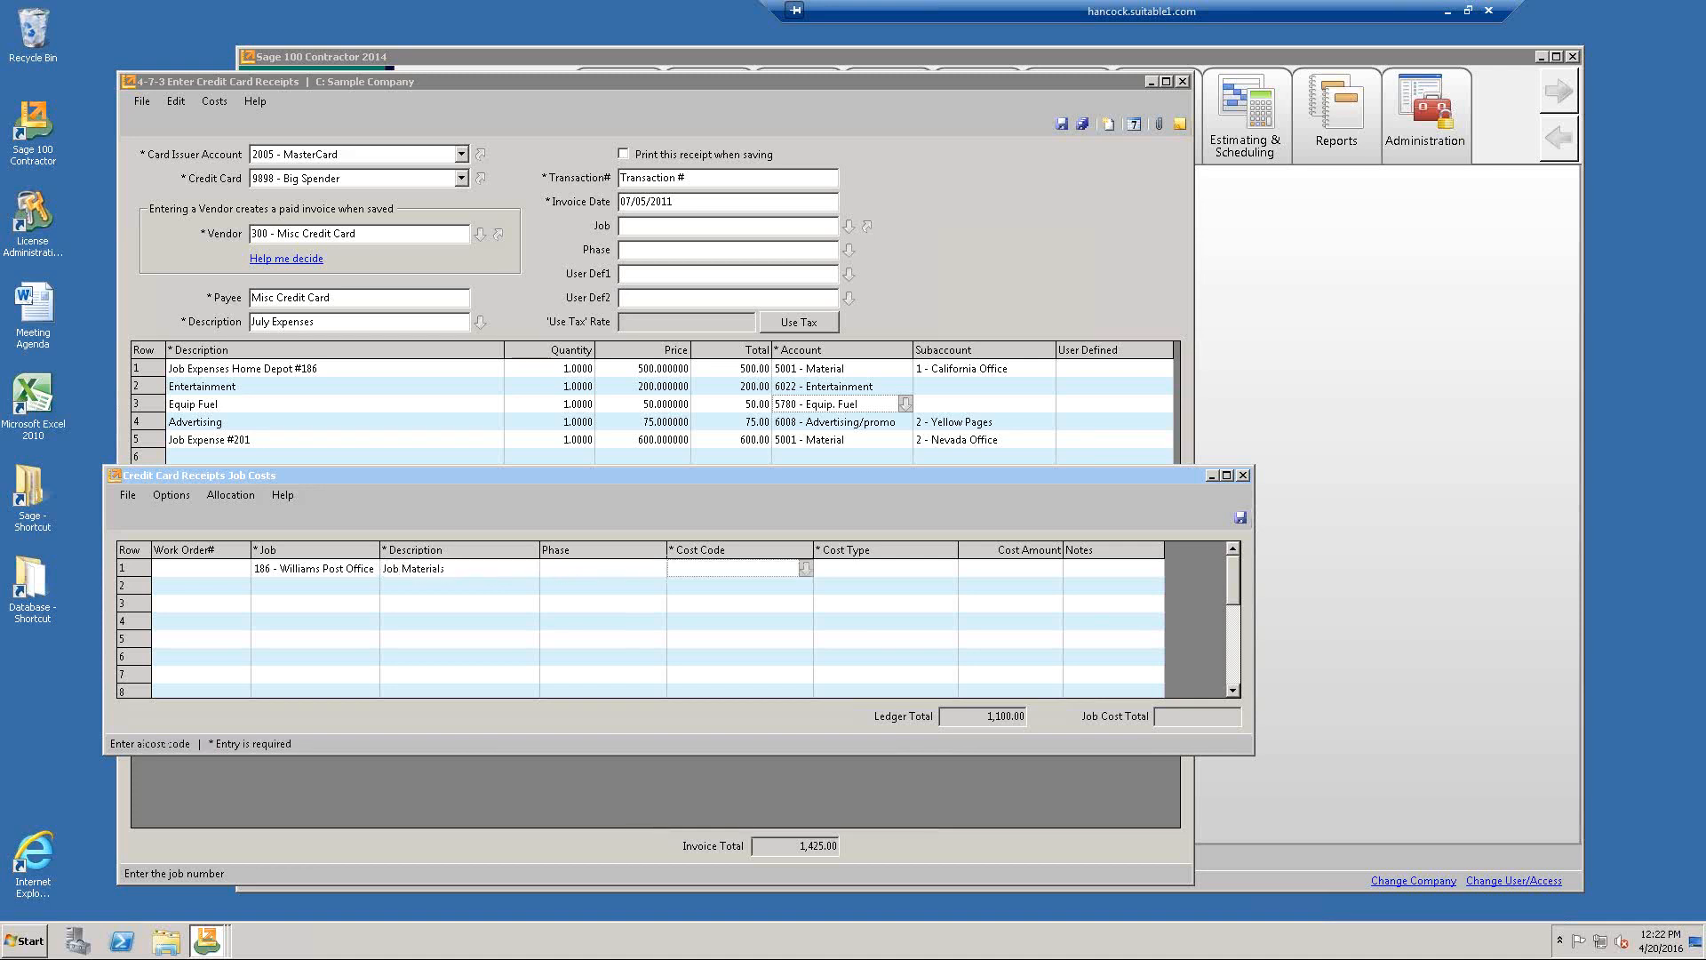
Enlarge the cost code list and assign cost code 15100.000 - Plumbing to the first job cost line.
click(805, 568)
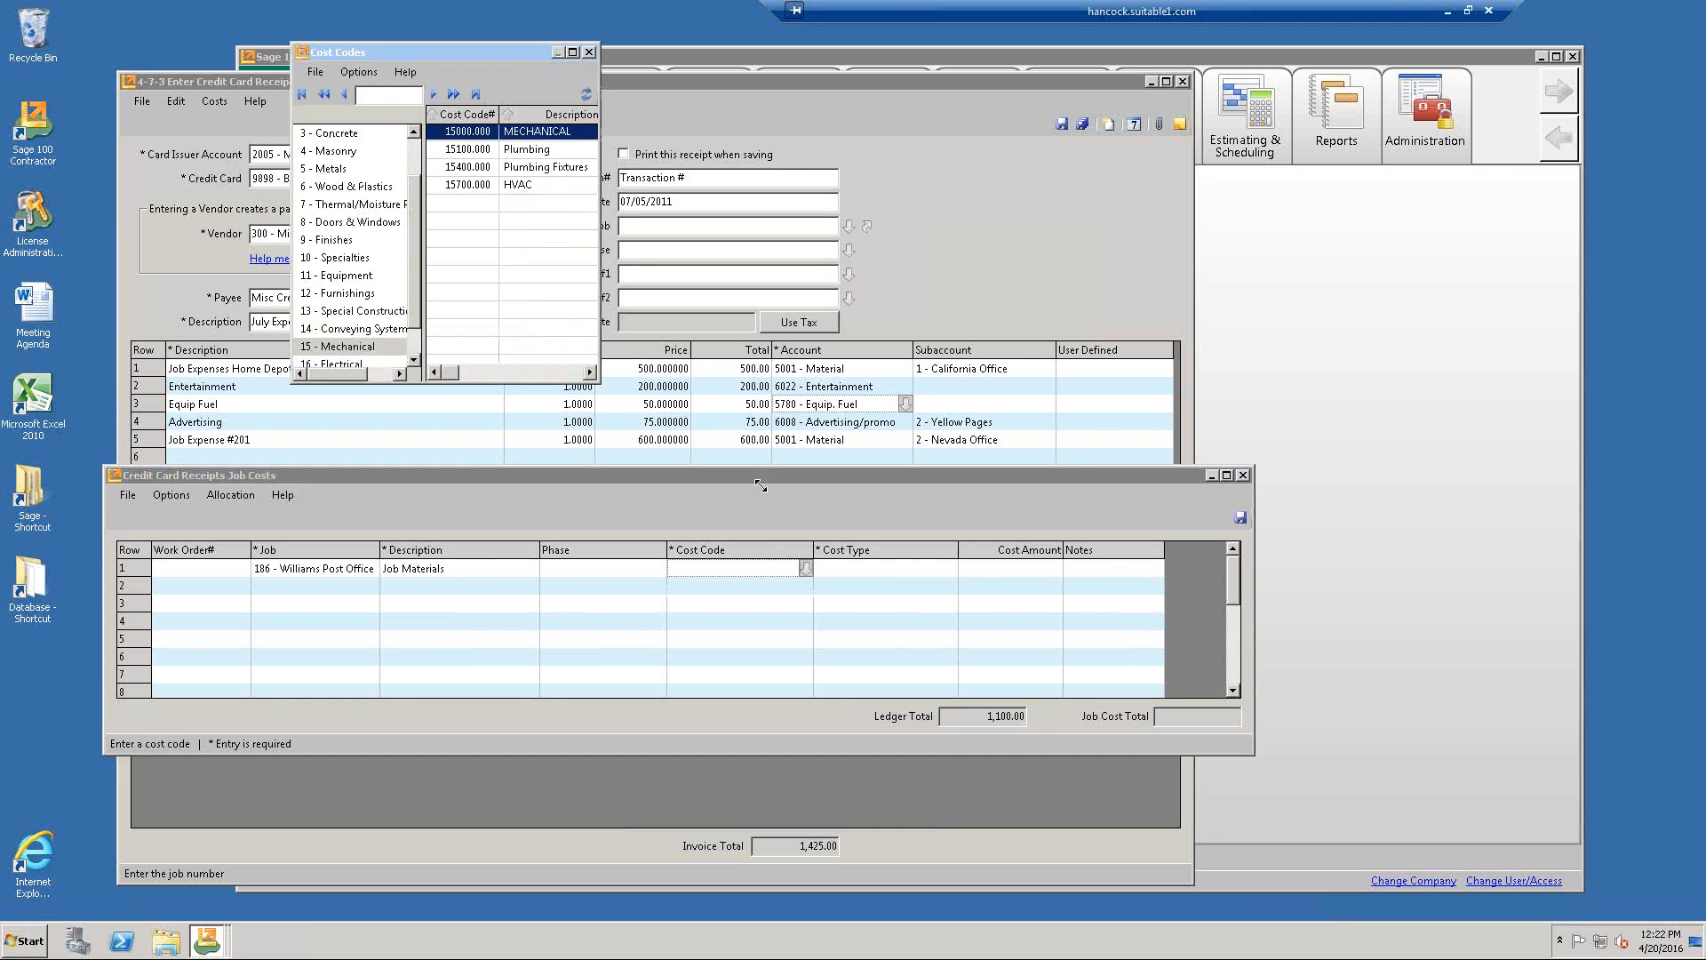
drag(598, 380, 1020, 593)
click(548, 156)
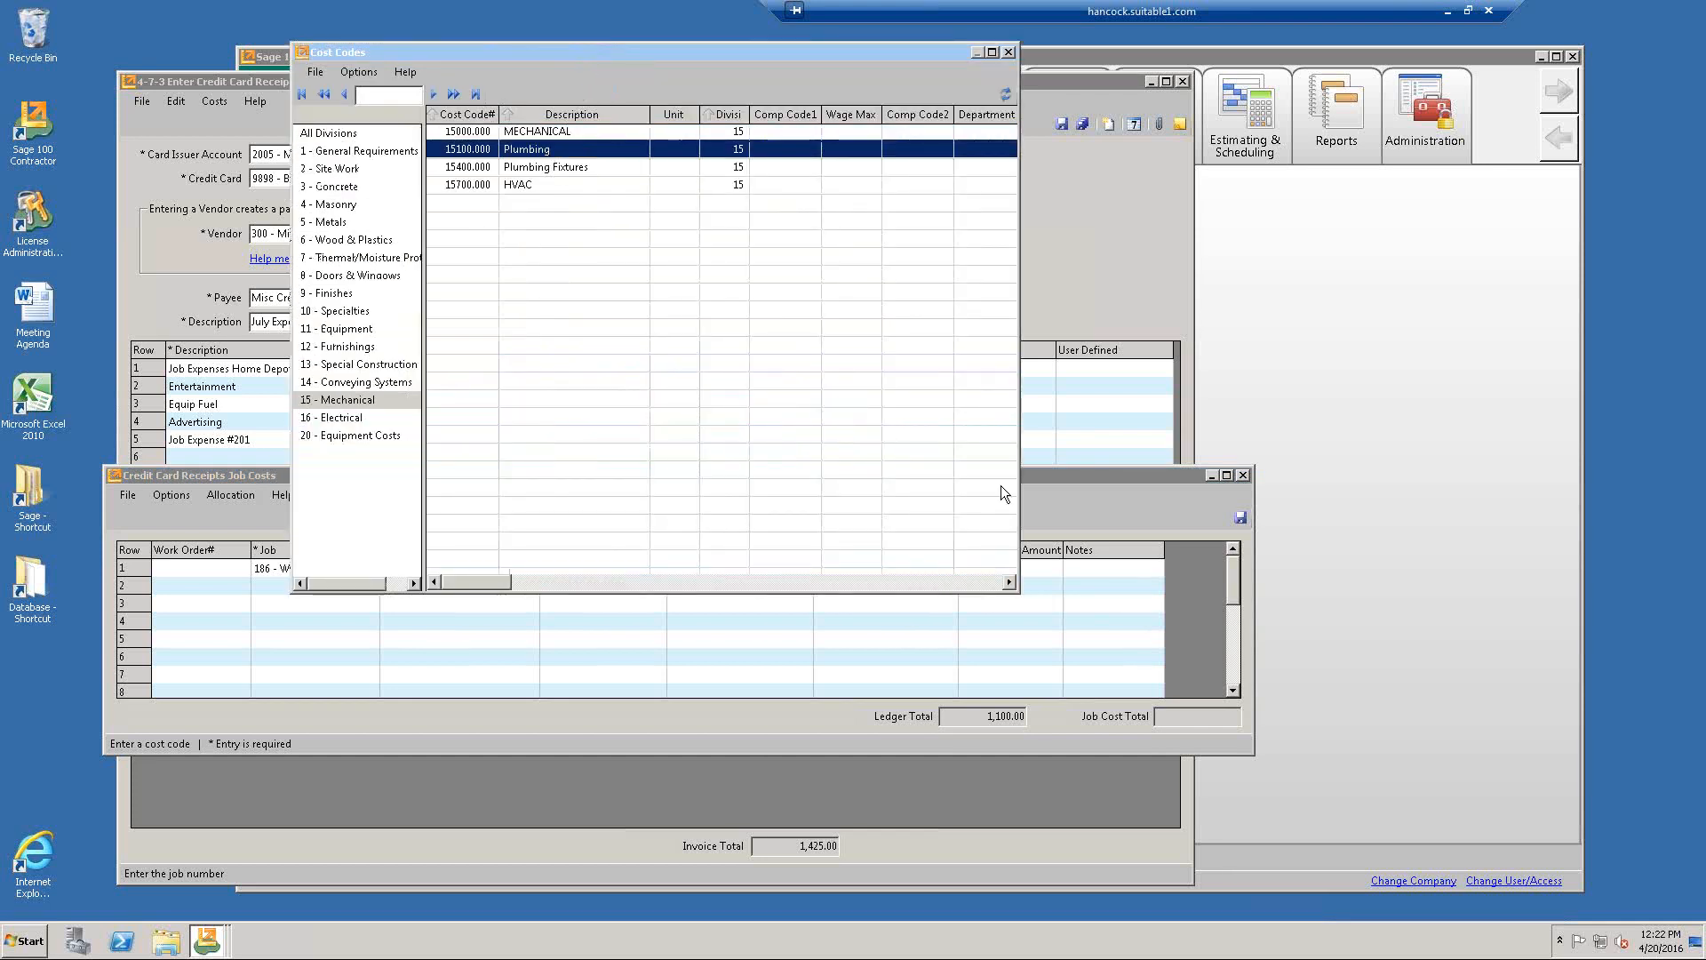
key(Return)
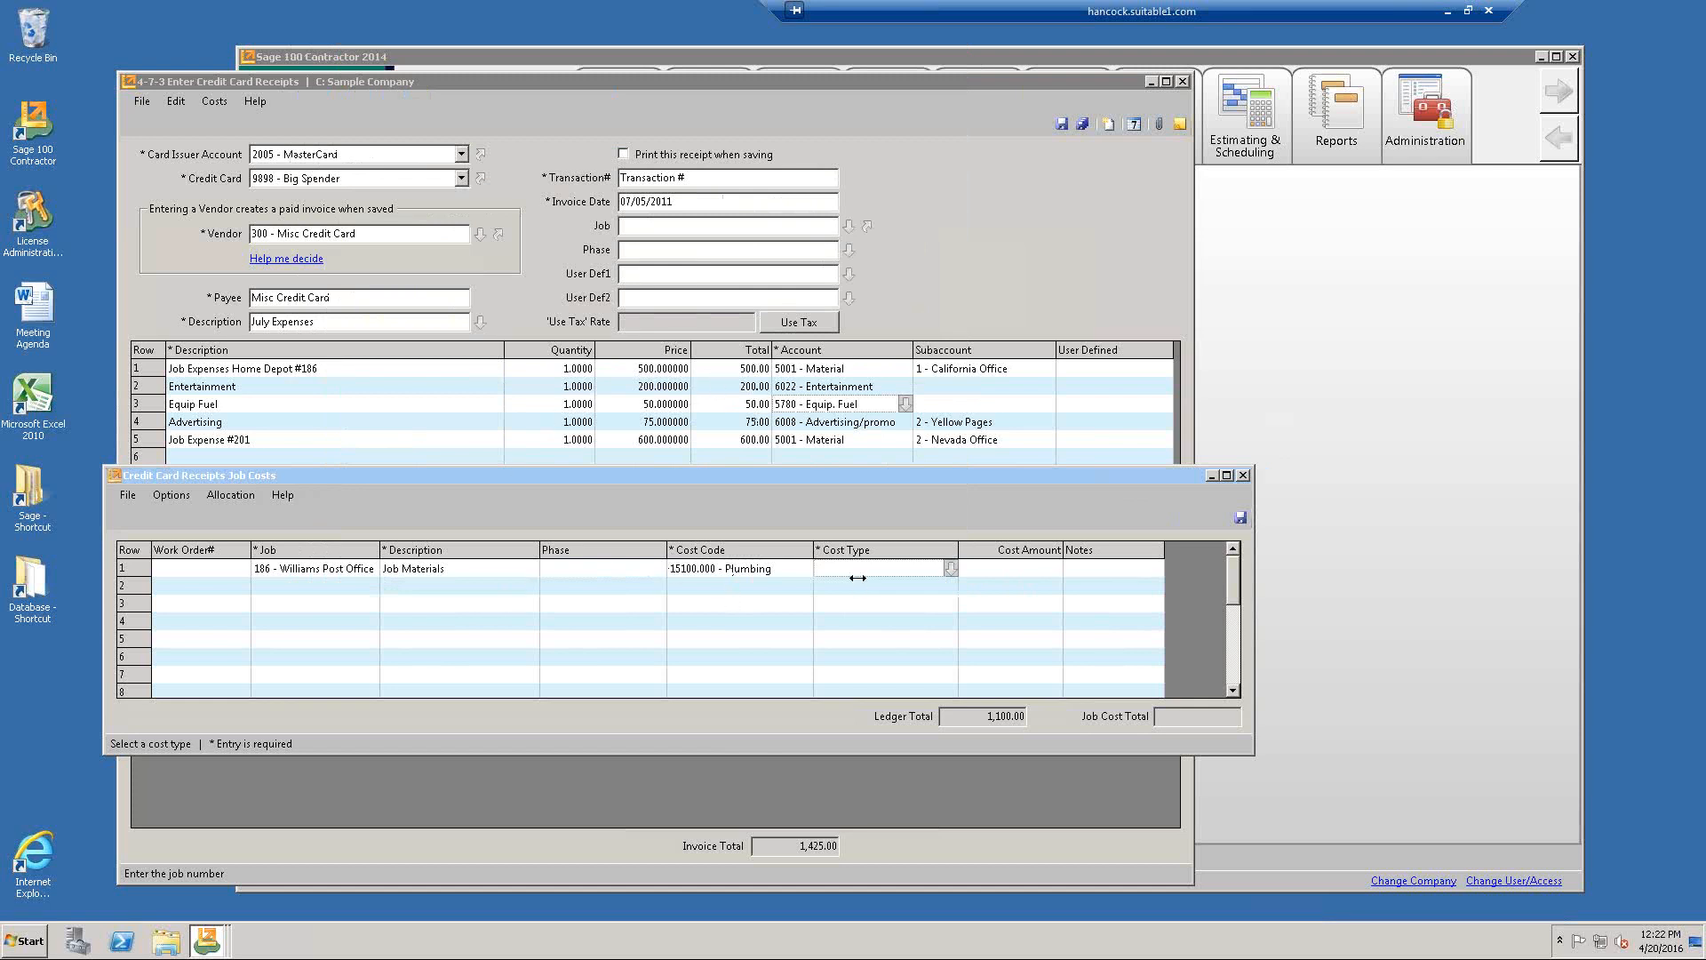
Set the first job cost line's cost type to 1 - Material and its cost amount to 500.
click(951, 568)
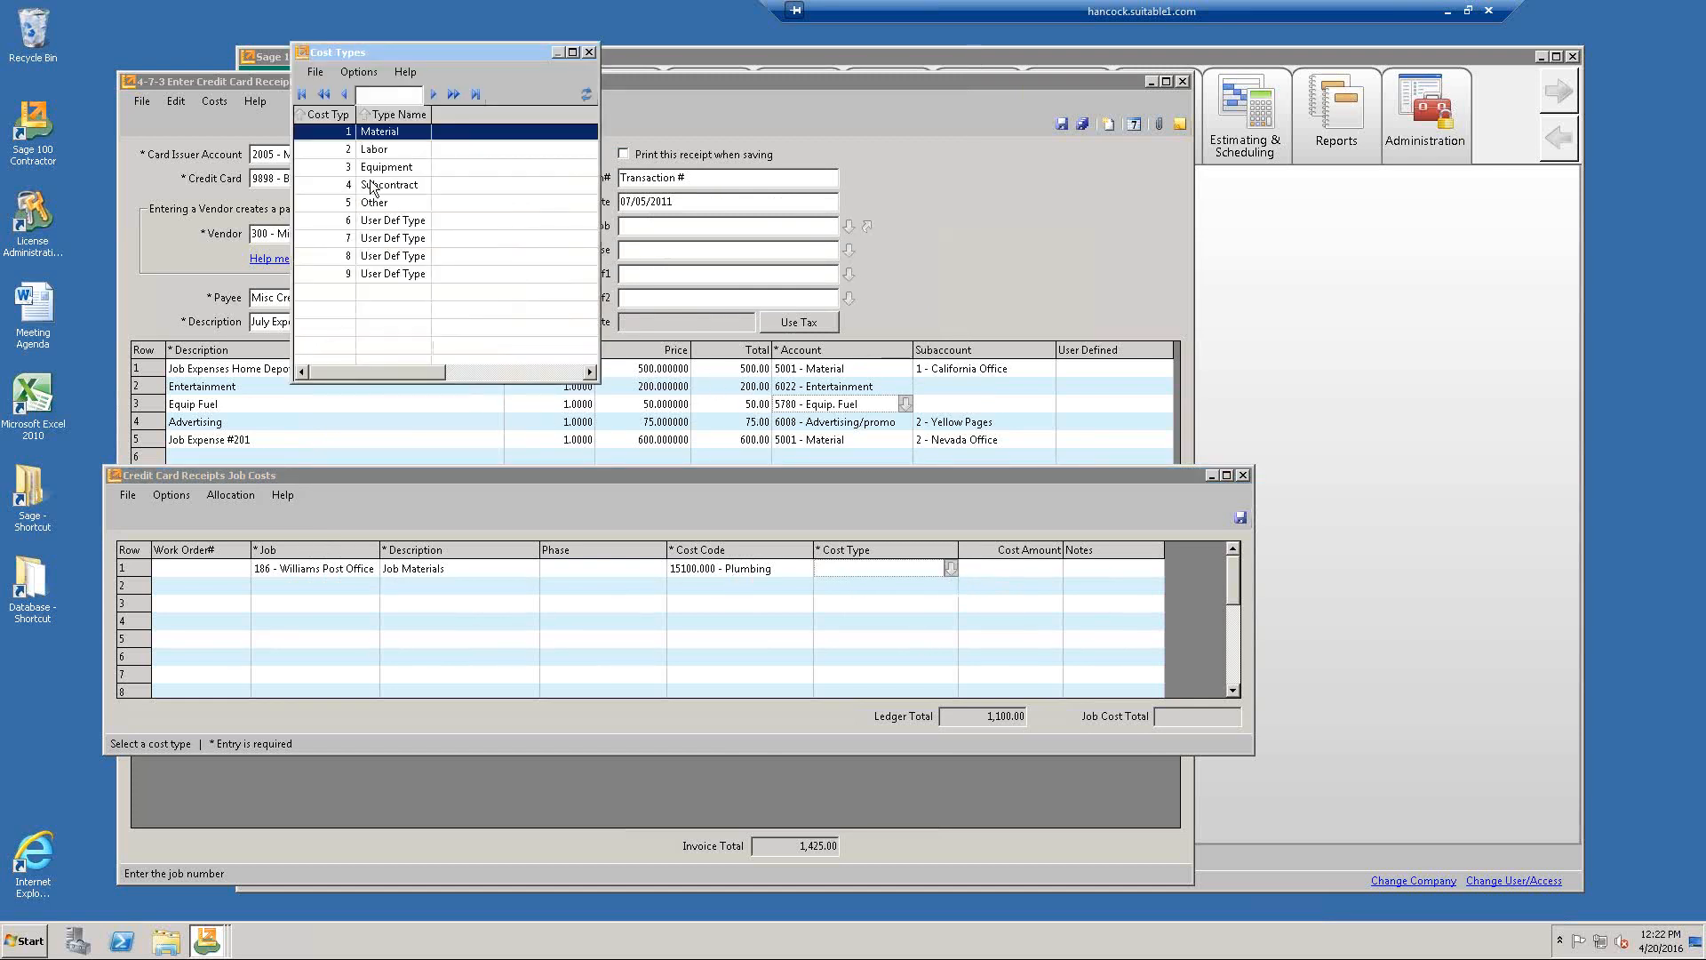
double_click(377, 134)
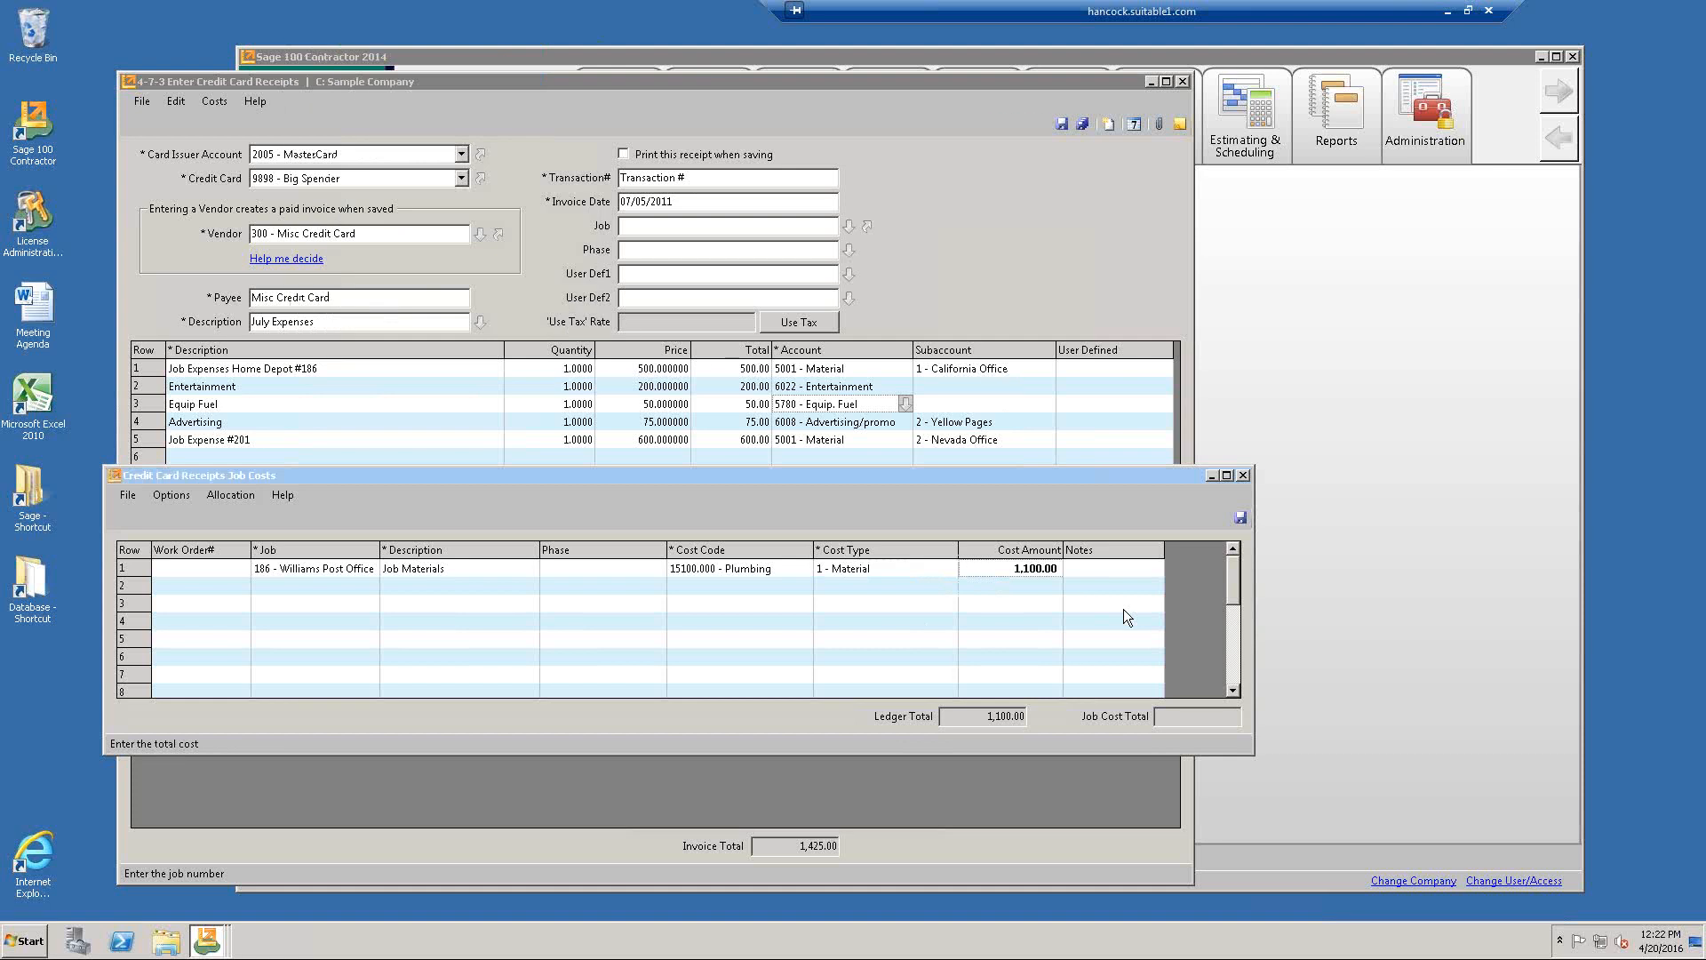
text(500)
key(Return)
key(Return)
Enter job 201 - Trappen Motel on the second job cost line with the description Job Materials Home Depot.
text(20)
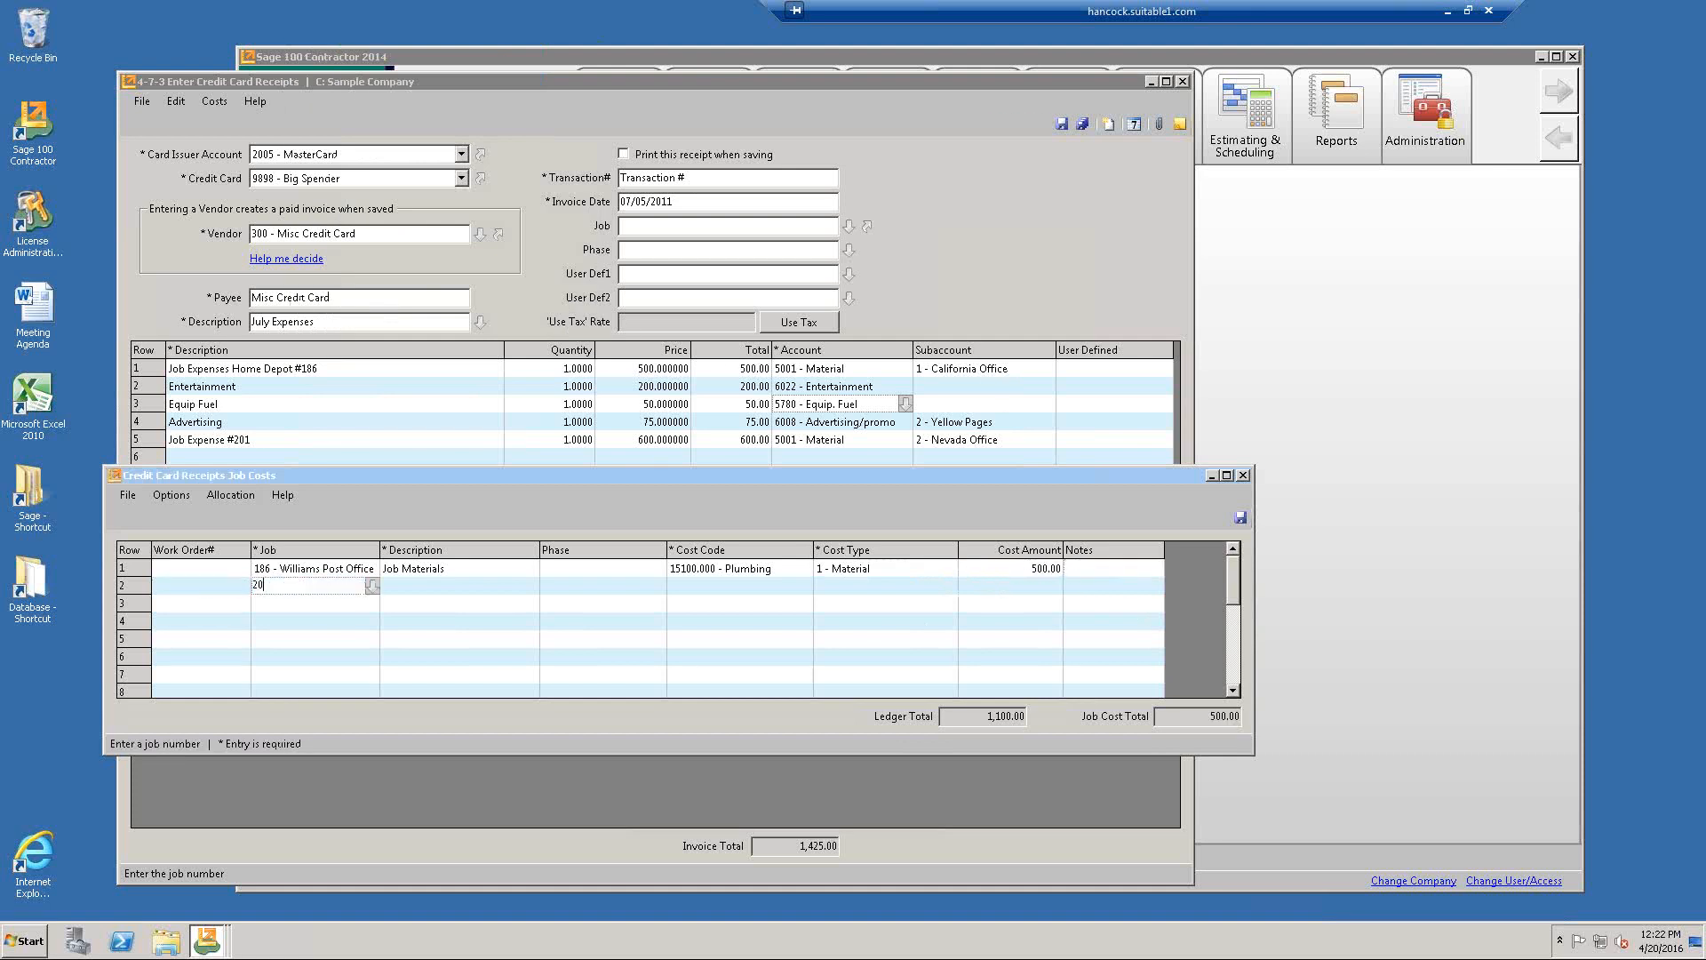
text(1)
key(Return)
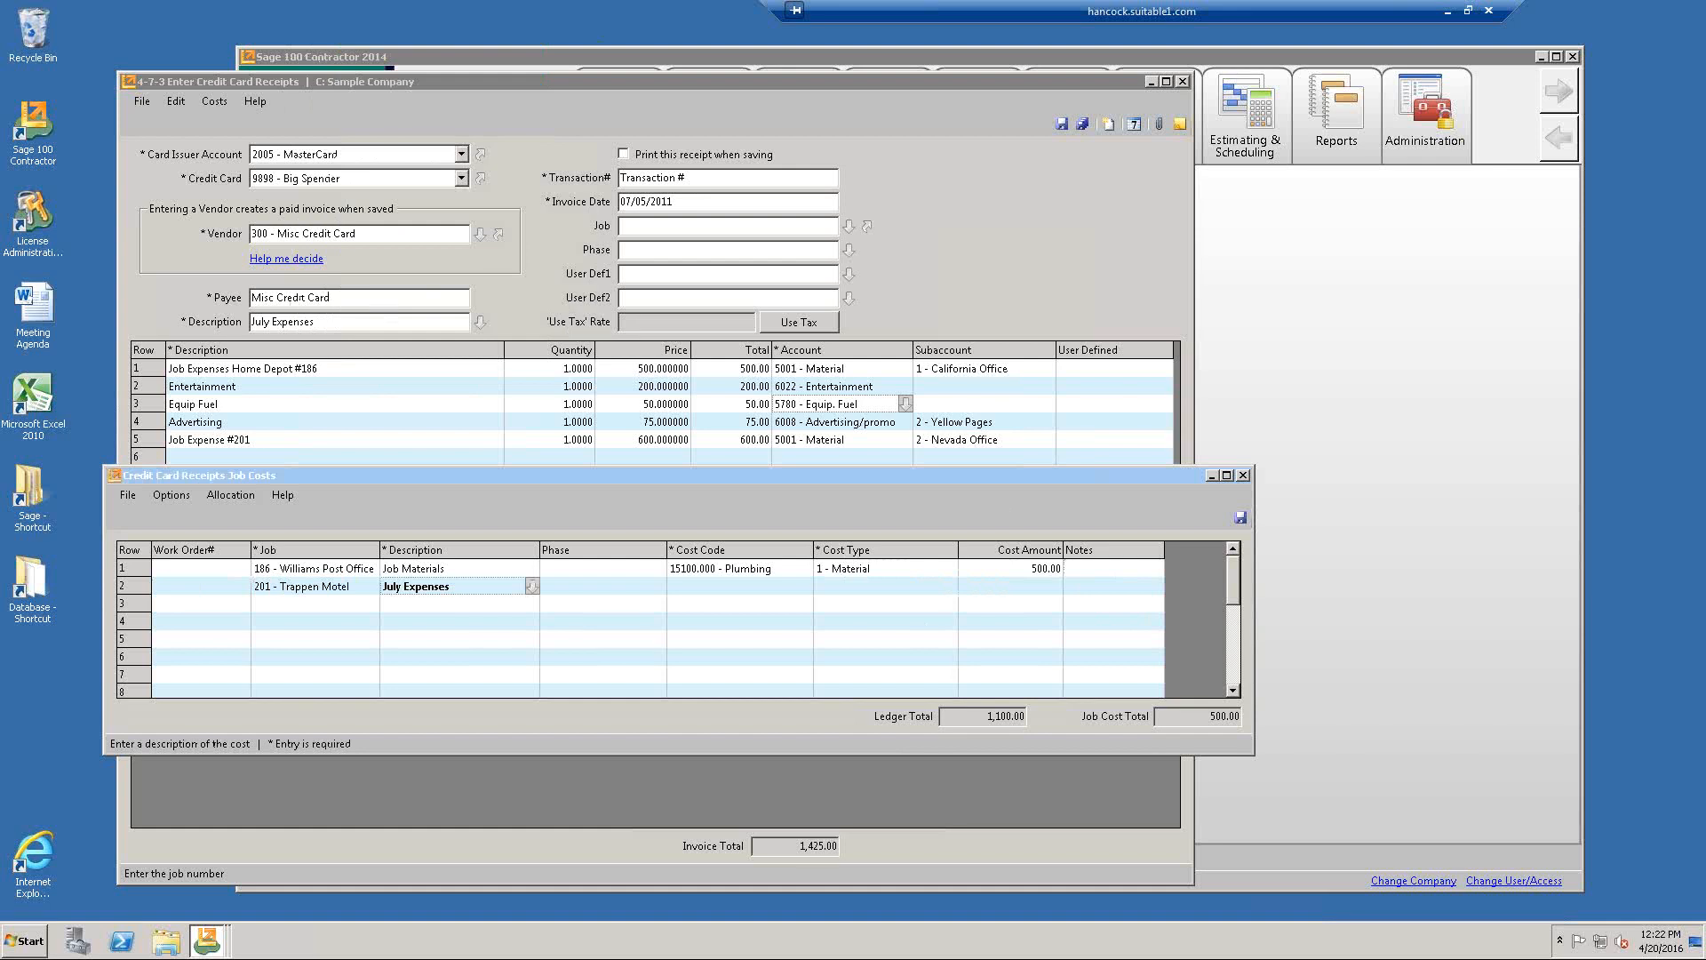
text(Job Materials Hoj)
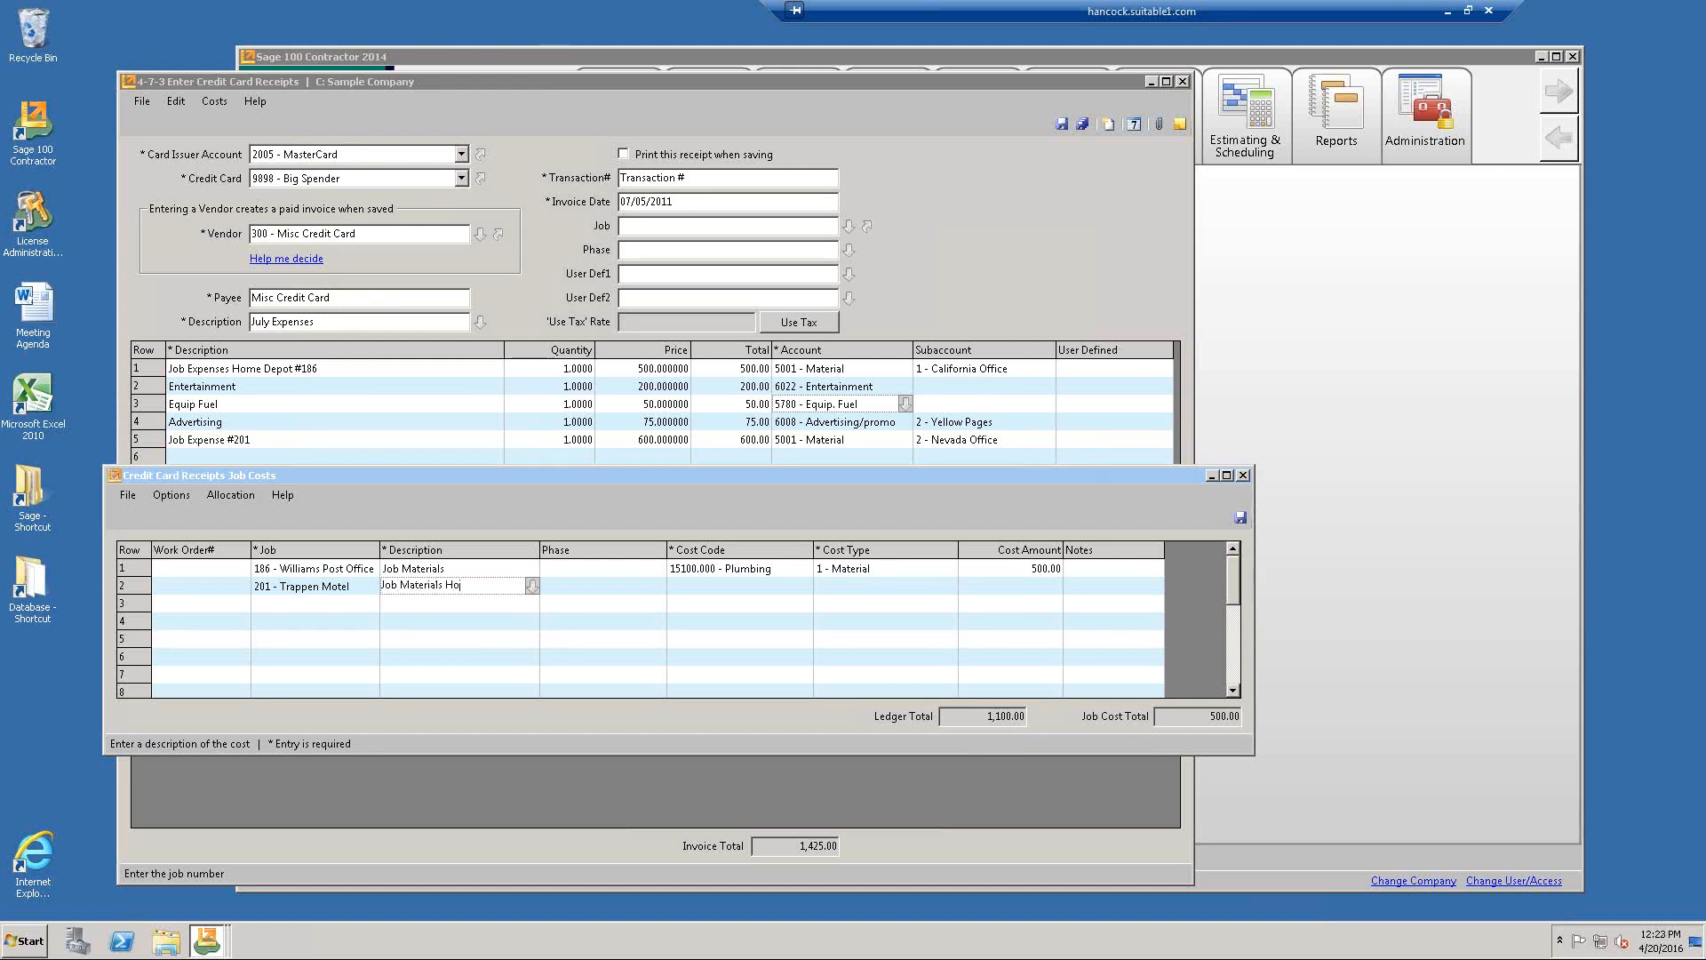
key(BackSpace)
text(me Depo)
text(t)
key(Tab)
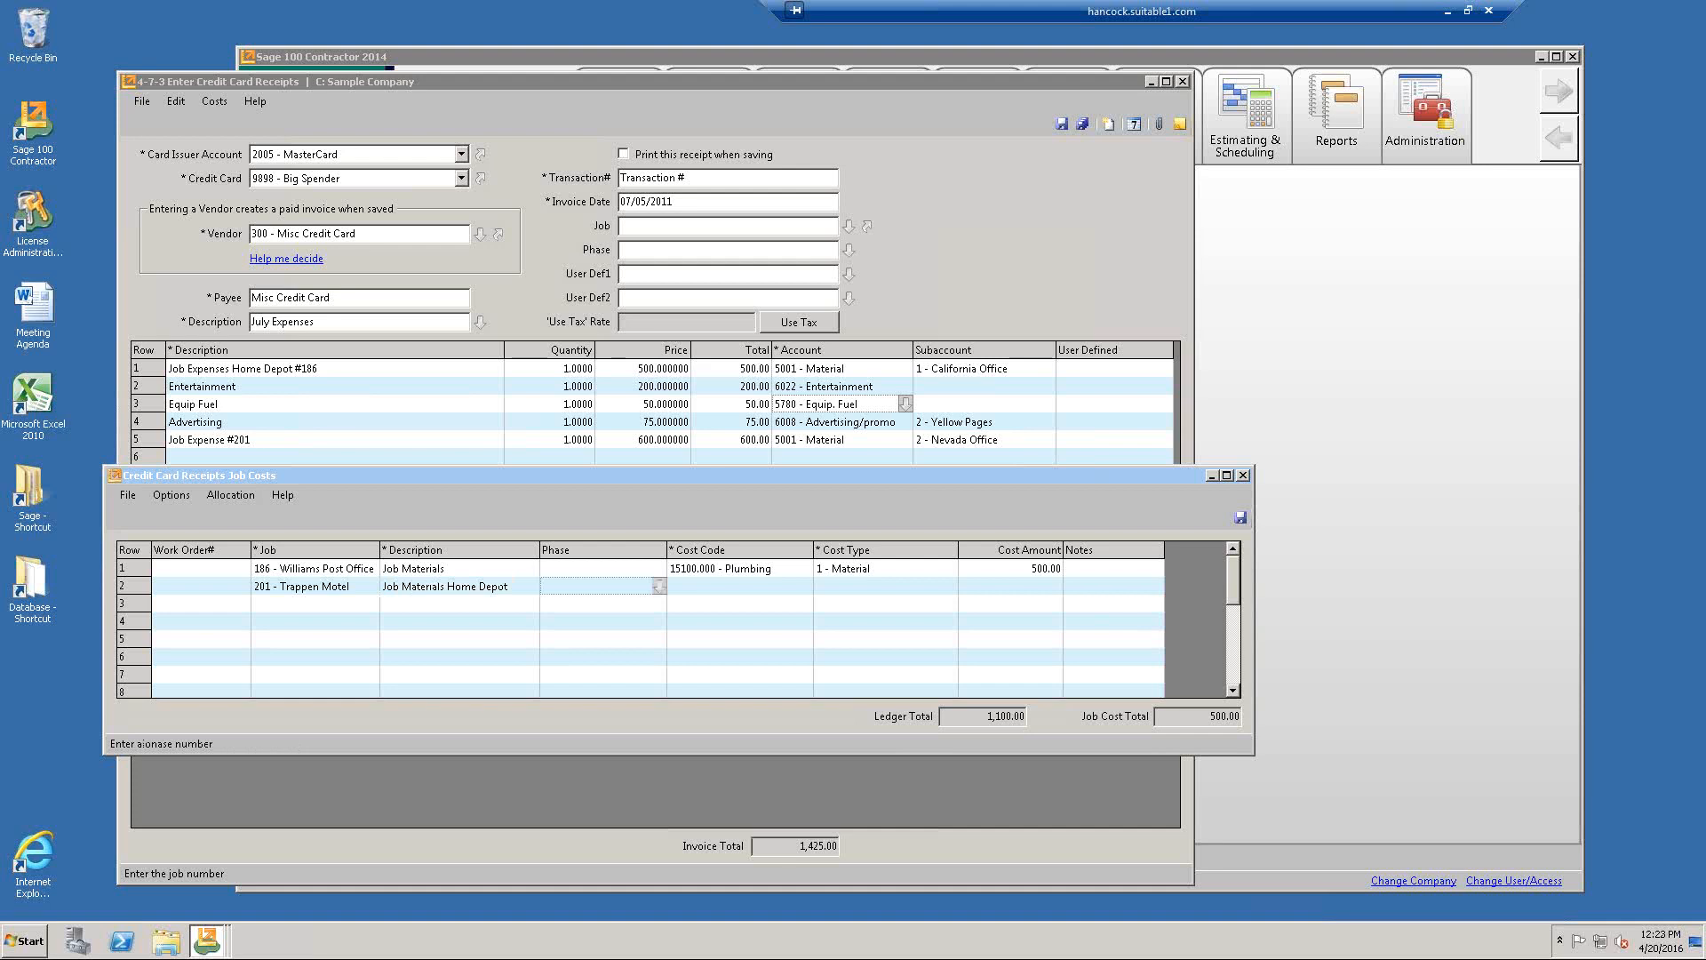
key(Tab)
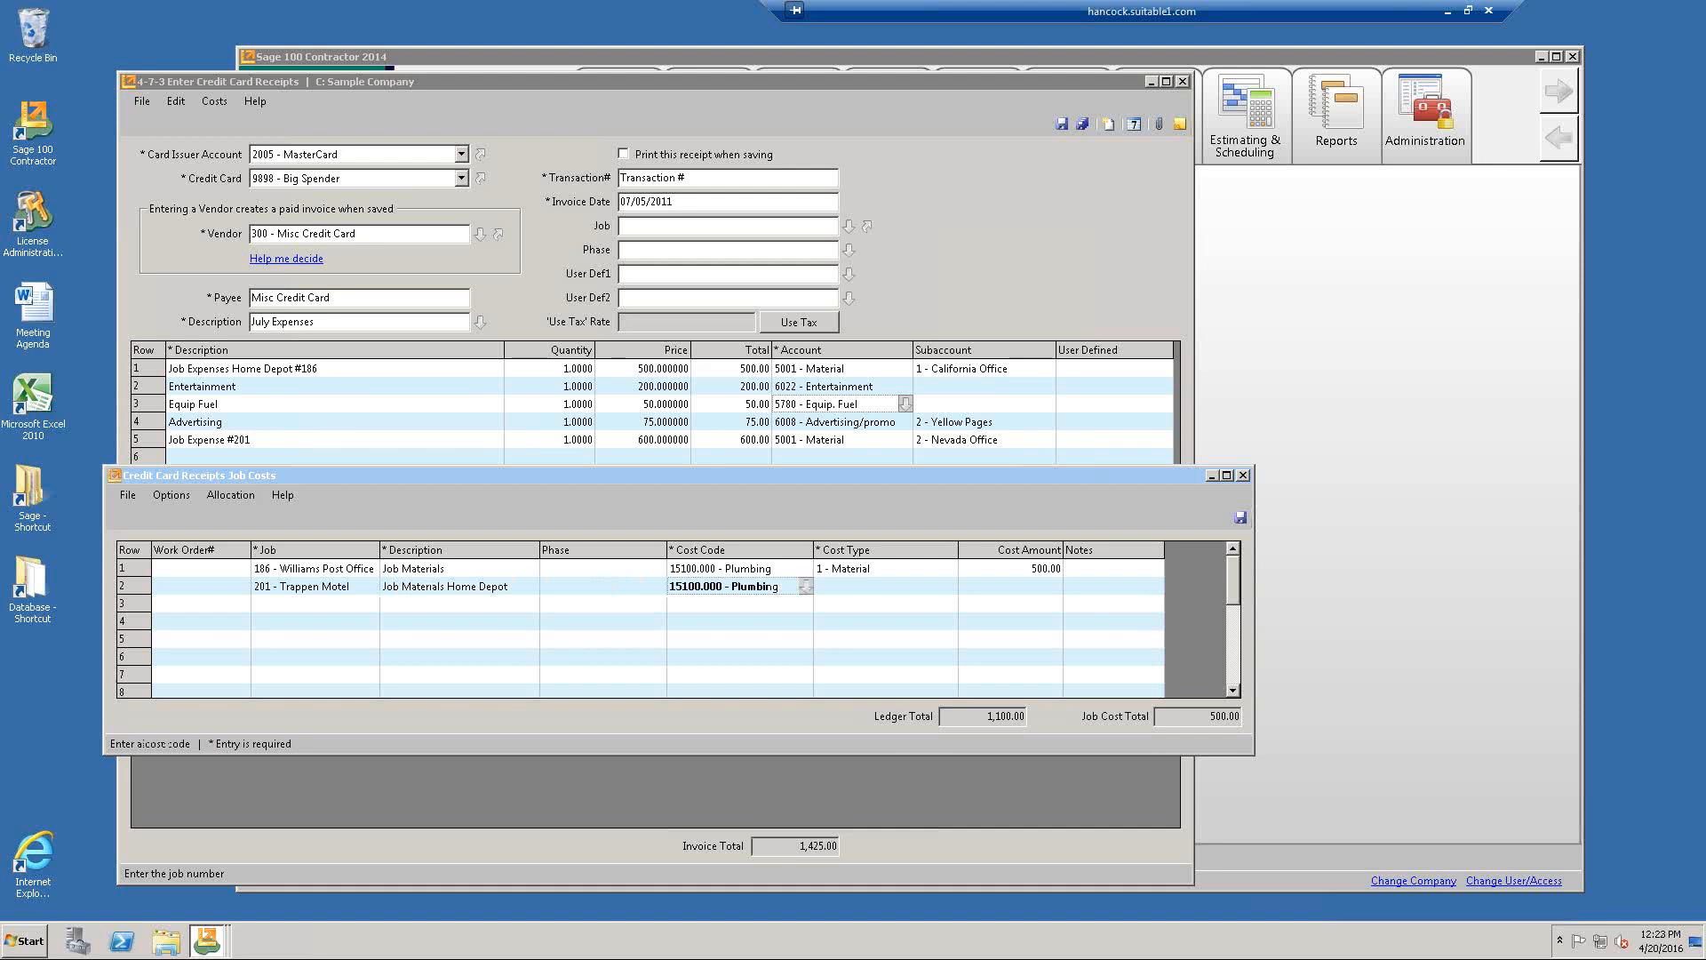
Give the second line cost code 7200.000 - Insulation and accept cost type 1 - Material with a cost amount of 600.00.
click(804, 585)
click(335, 204)
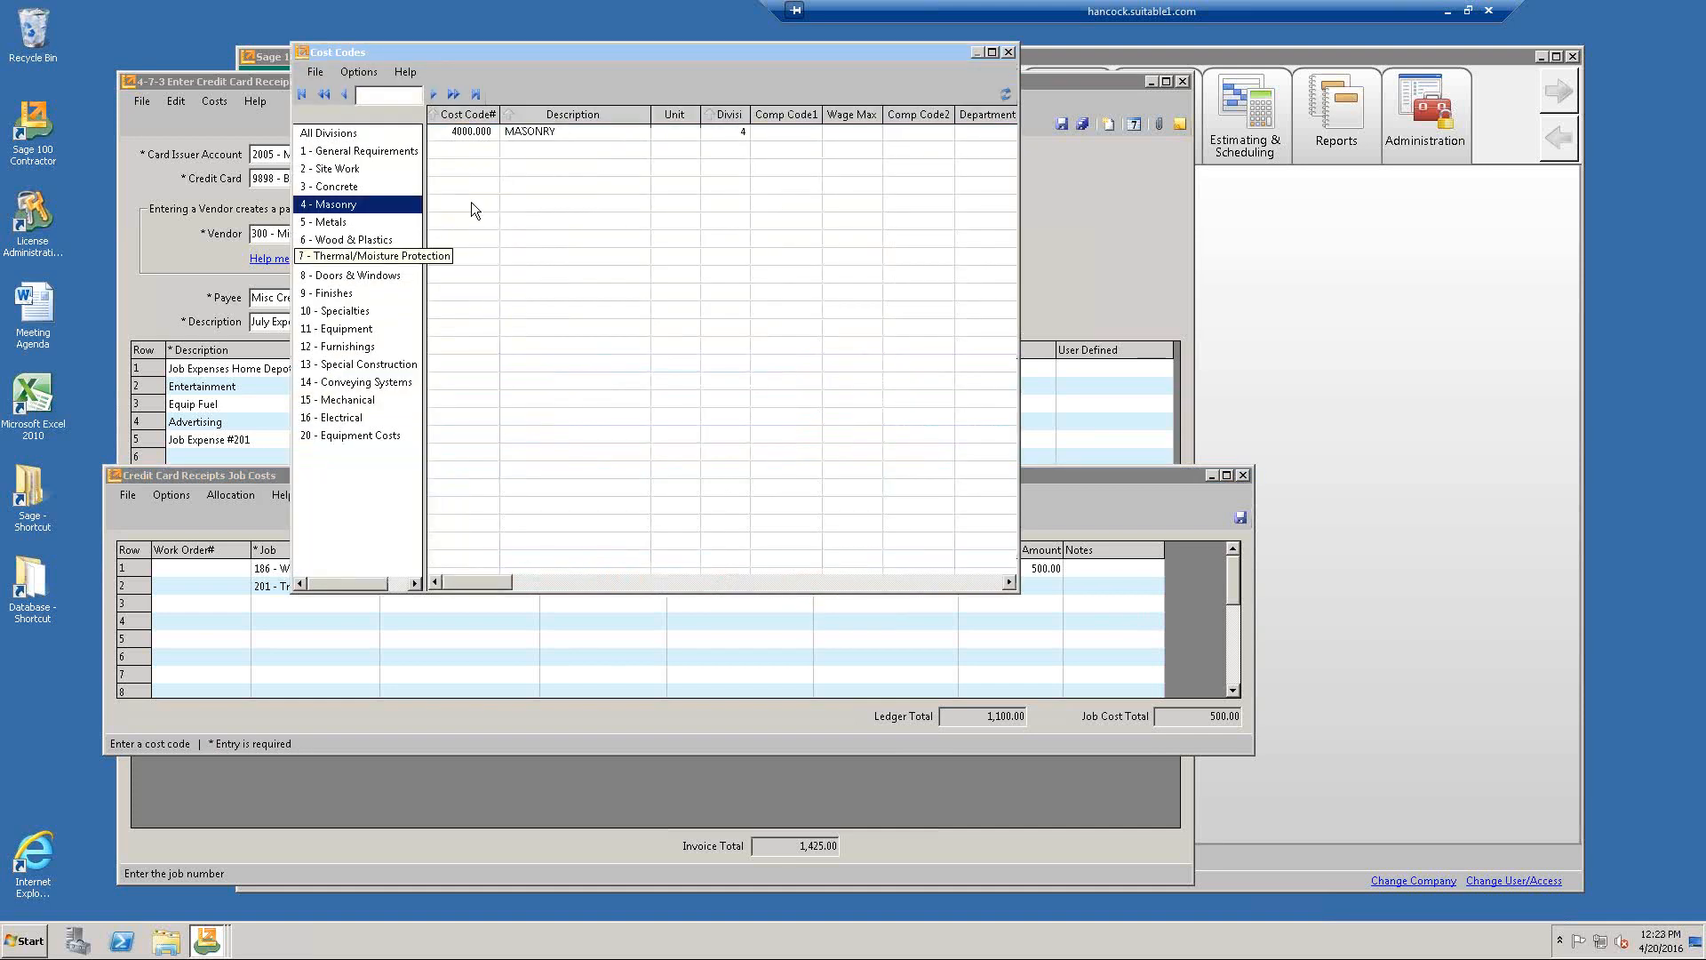
click(391, 257)
click(499, 151)
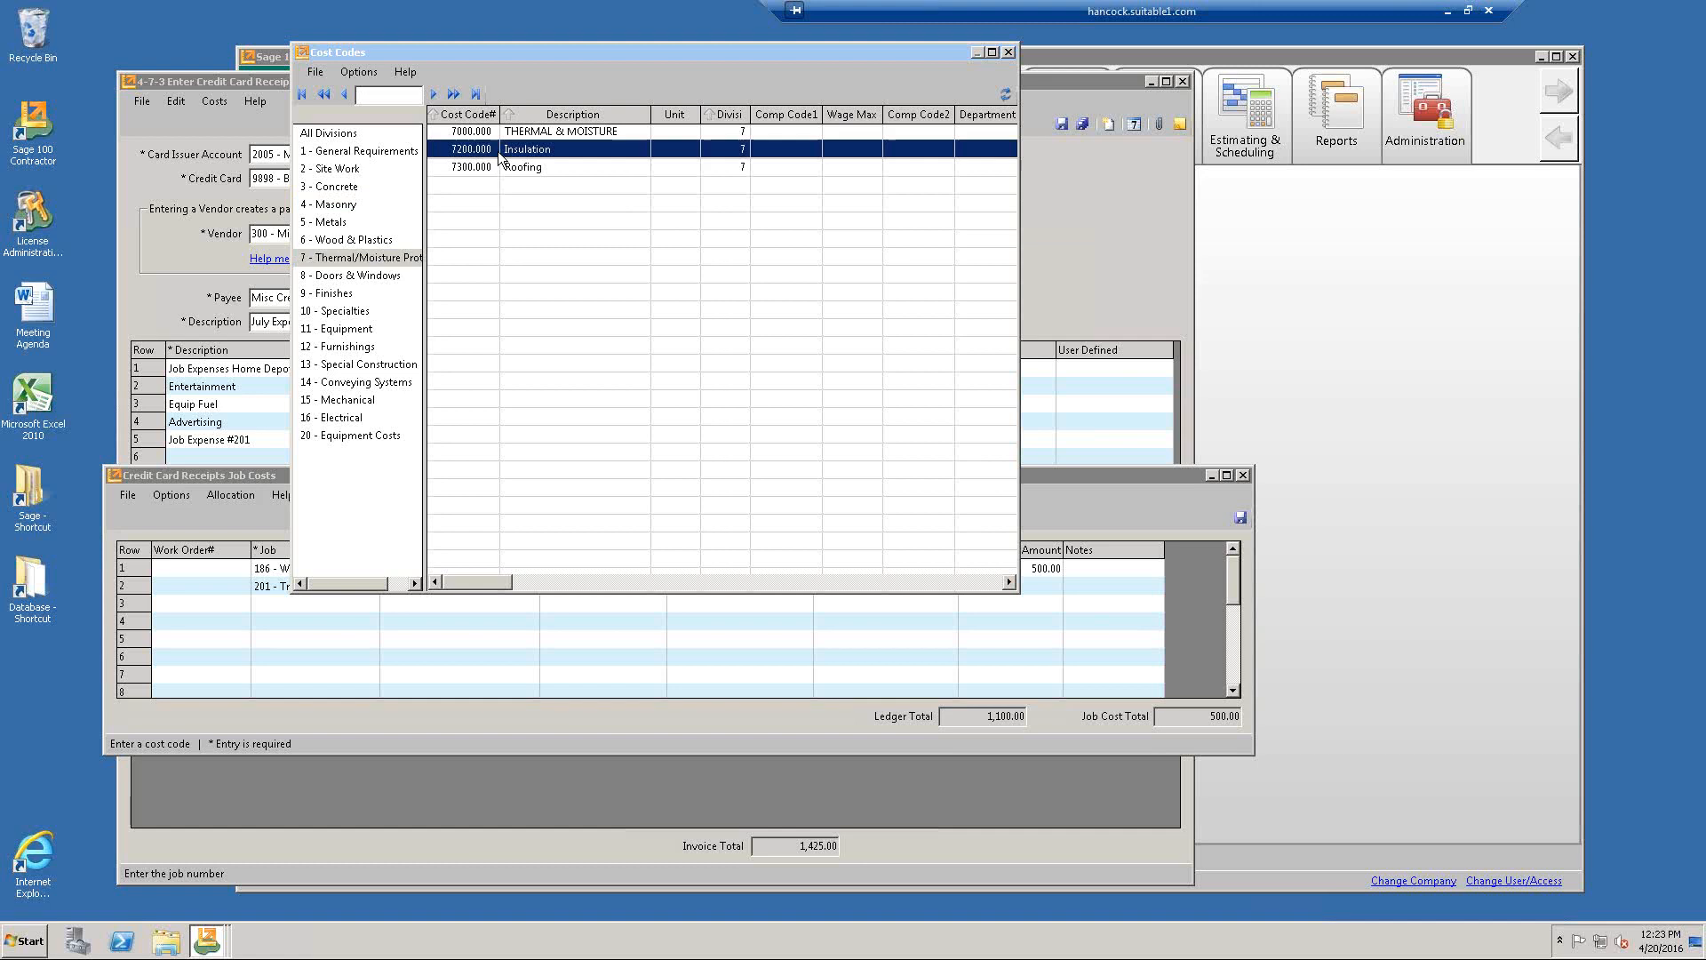
double_click(499, 151)
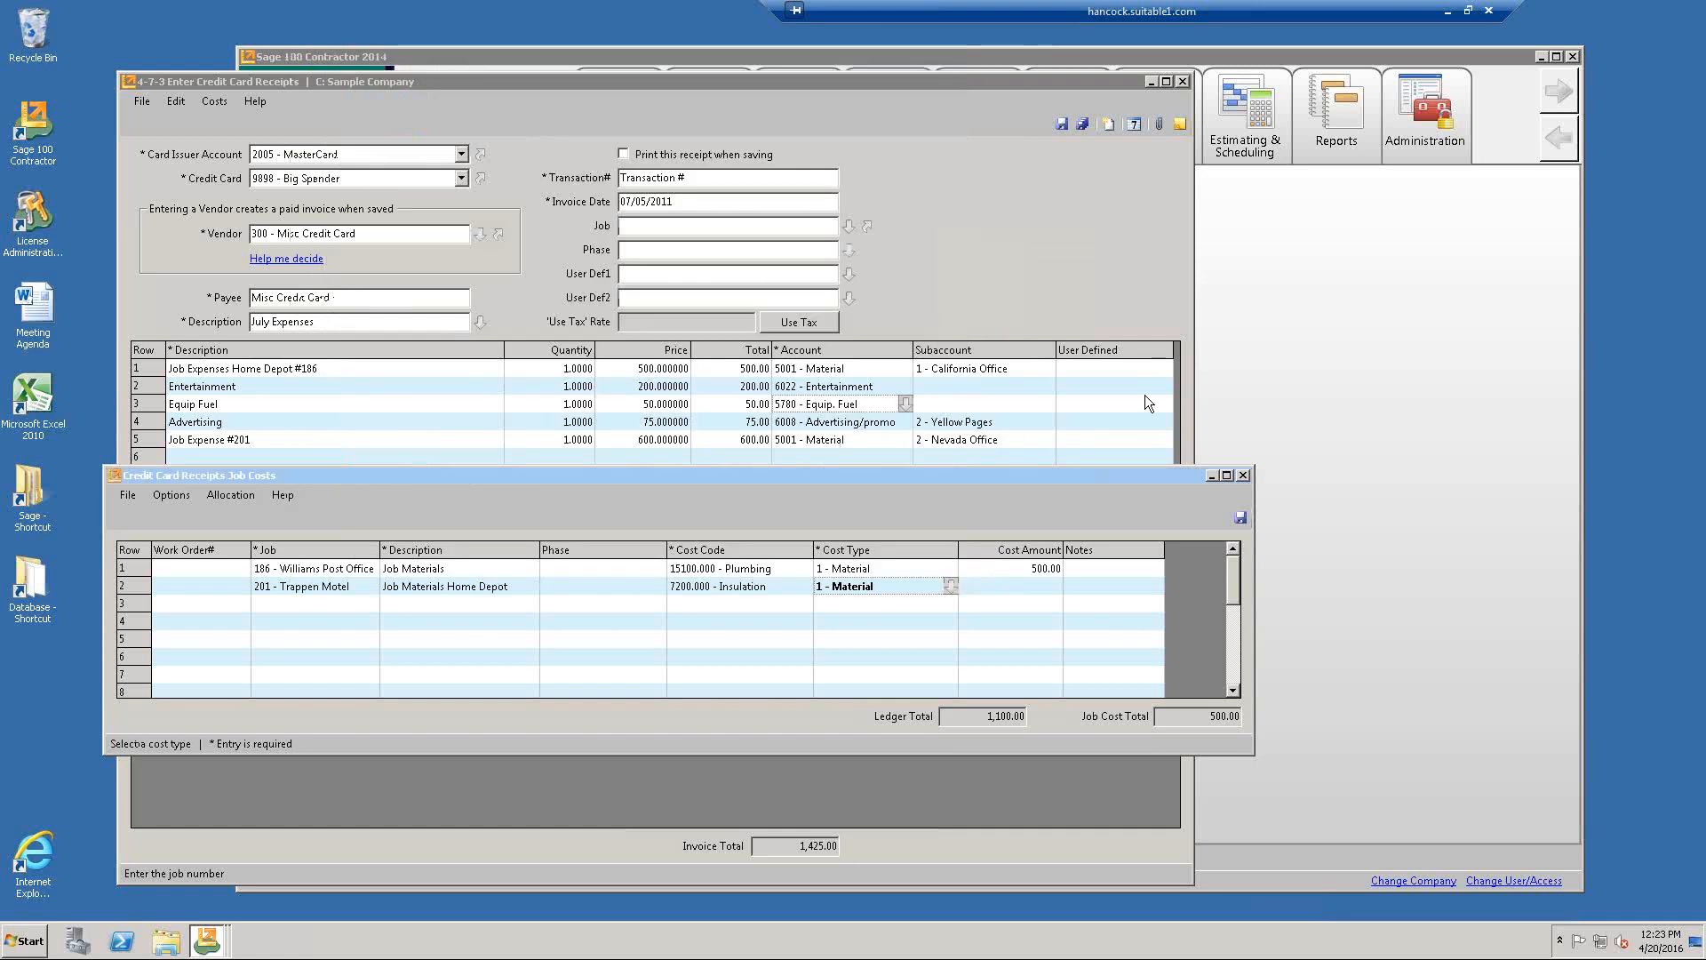
key(Return)
key(Return)
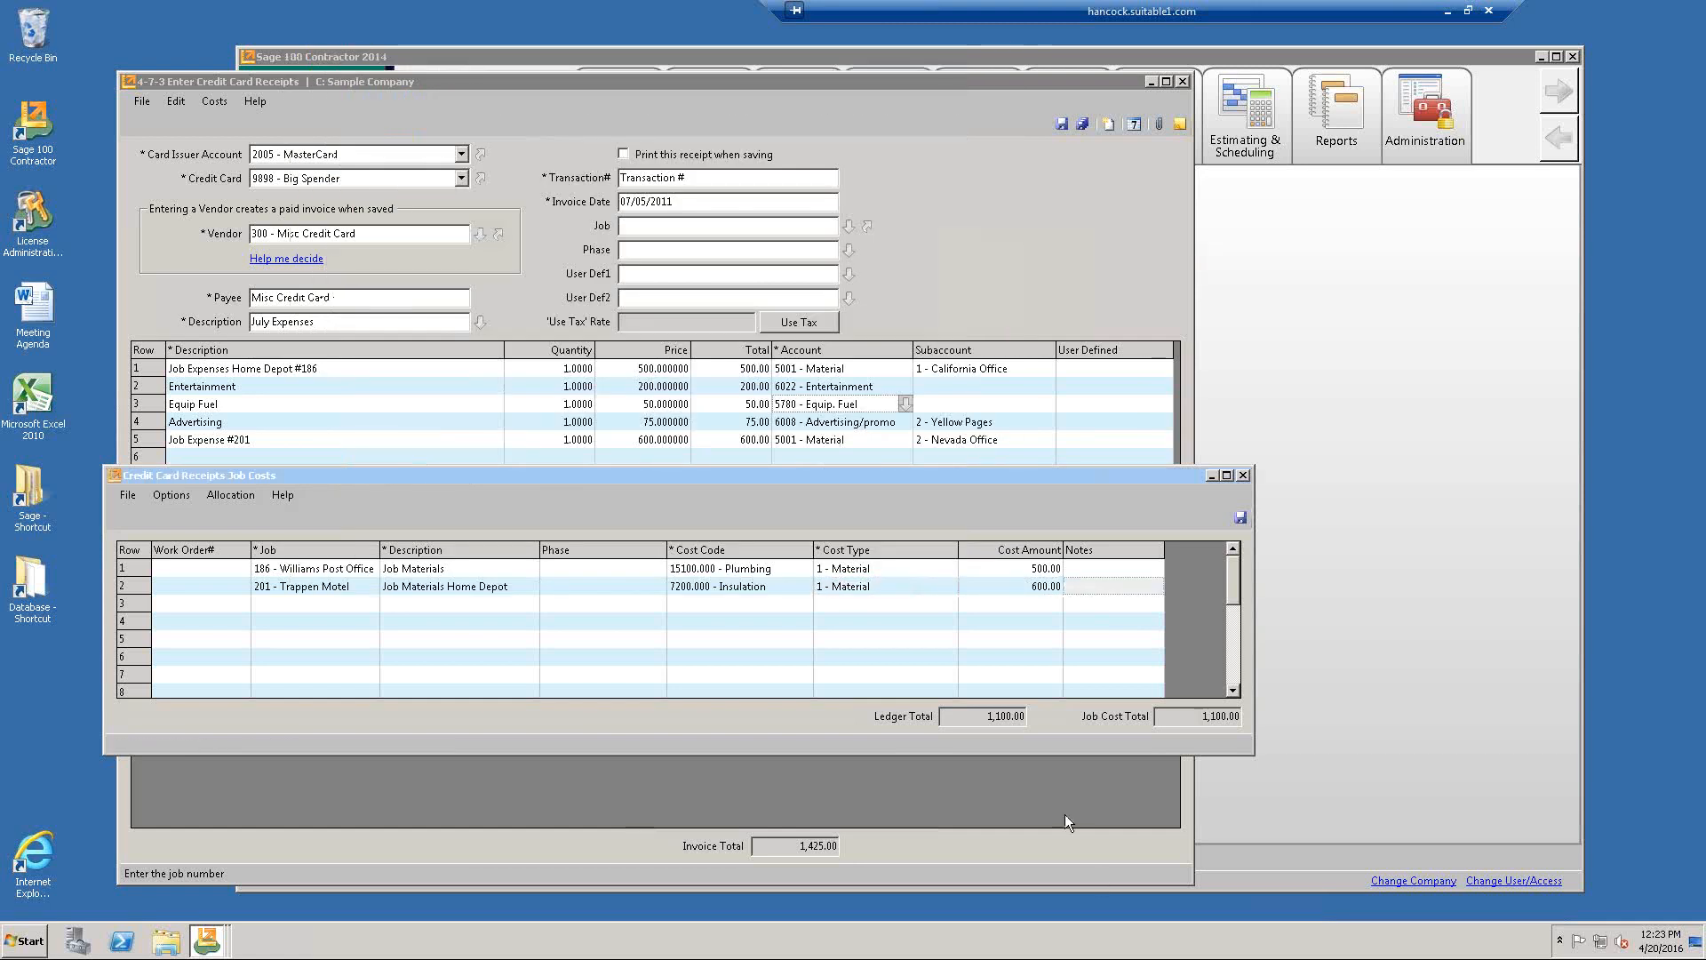
Compare the job cost total with the ledger total and close the job costs window.
drag(1192, 716, 1260, 721)
drag(957, 716, 1027, 716)
click(1243, 476)
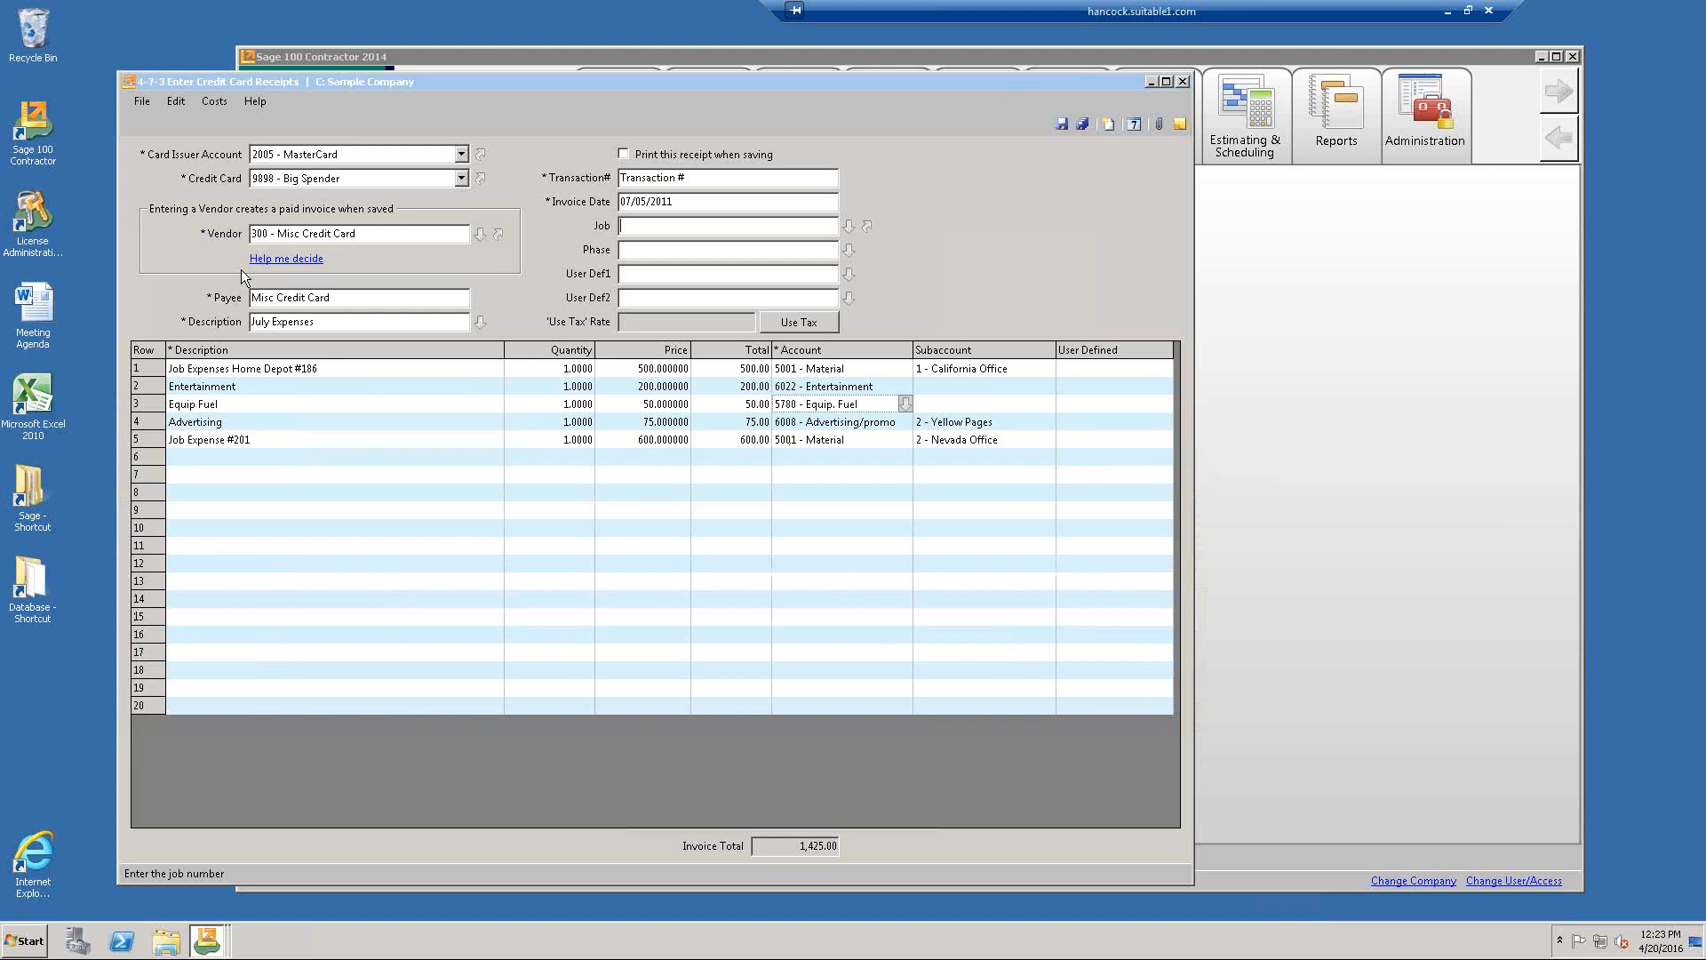
Open the receipt's equipment costs, place the window lower on the form, and choose equipment 100 - JCB 926 Forklift 1989.
click(209, 101)
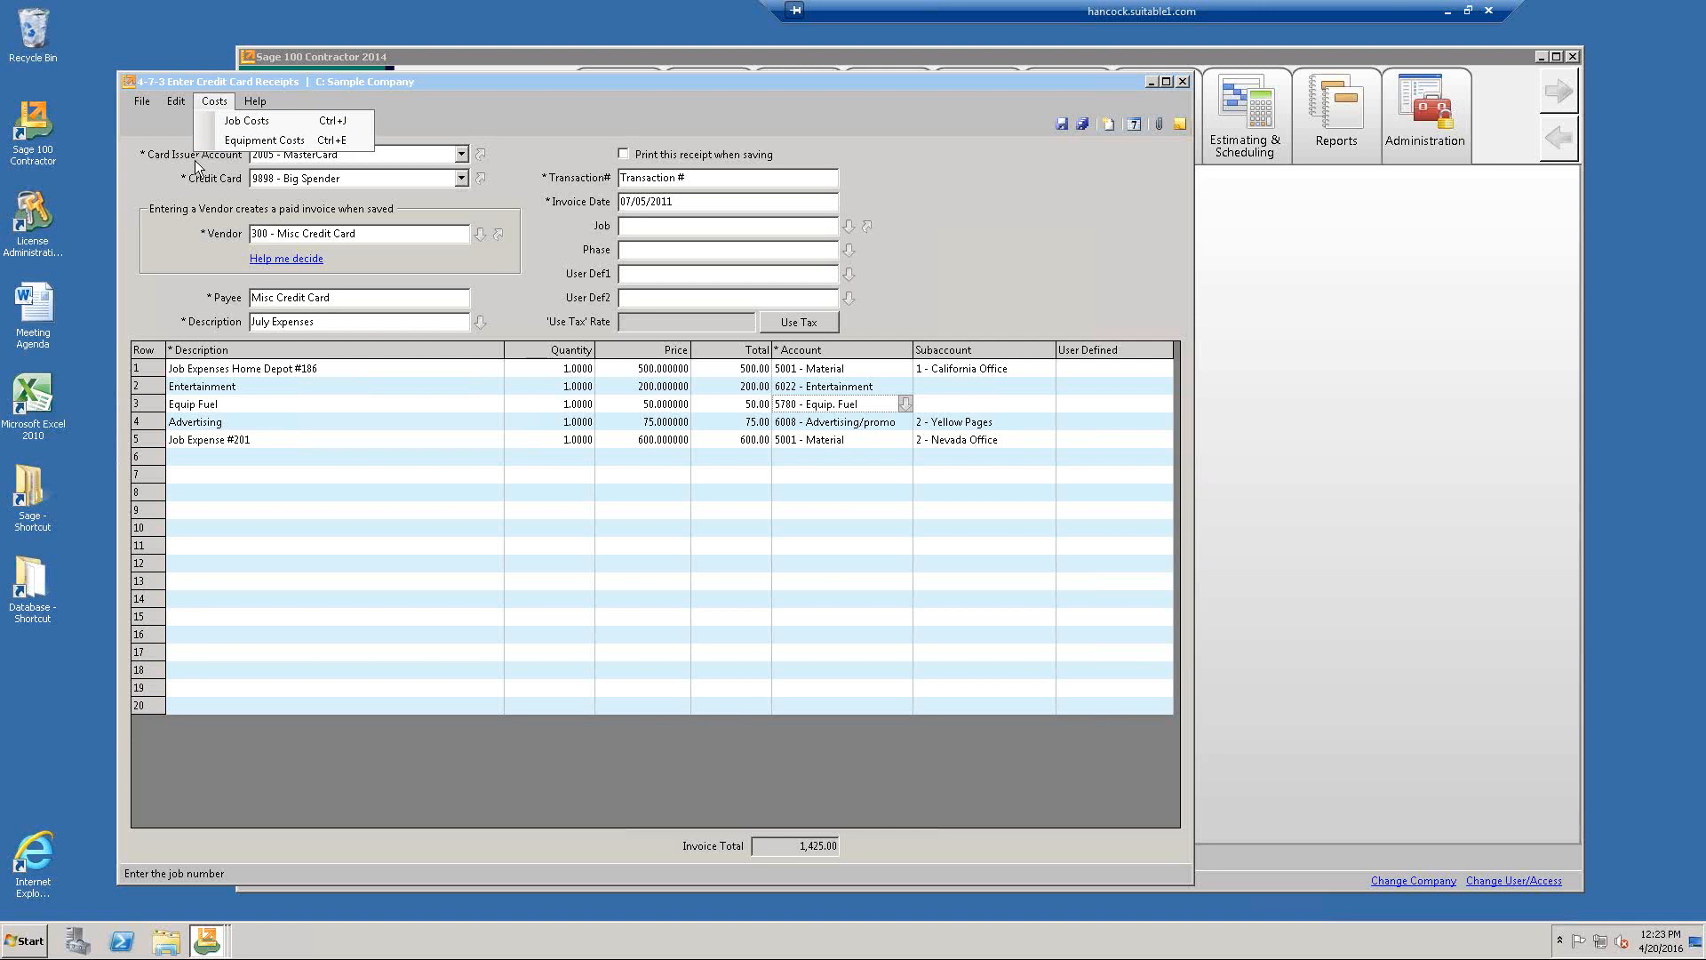
click(264, 139)
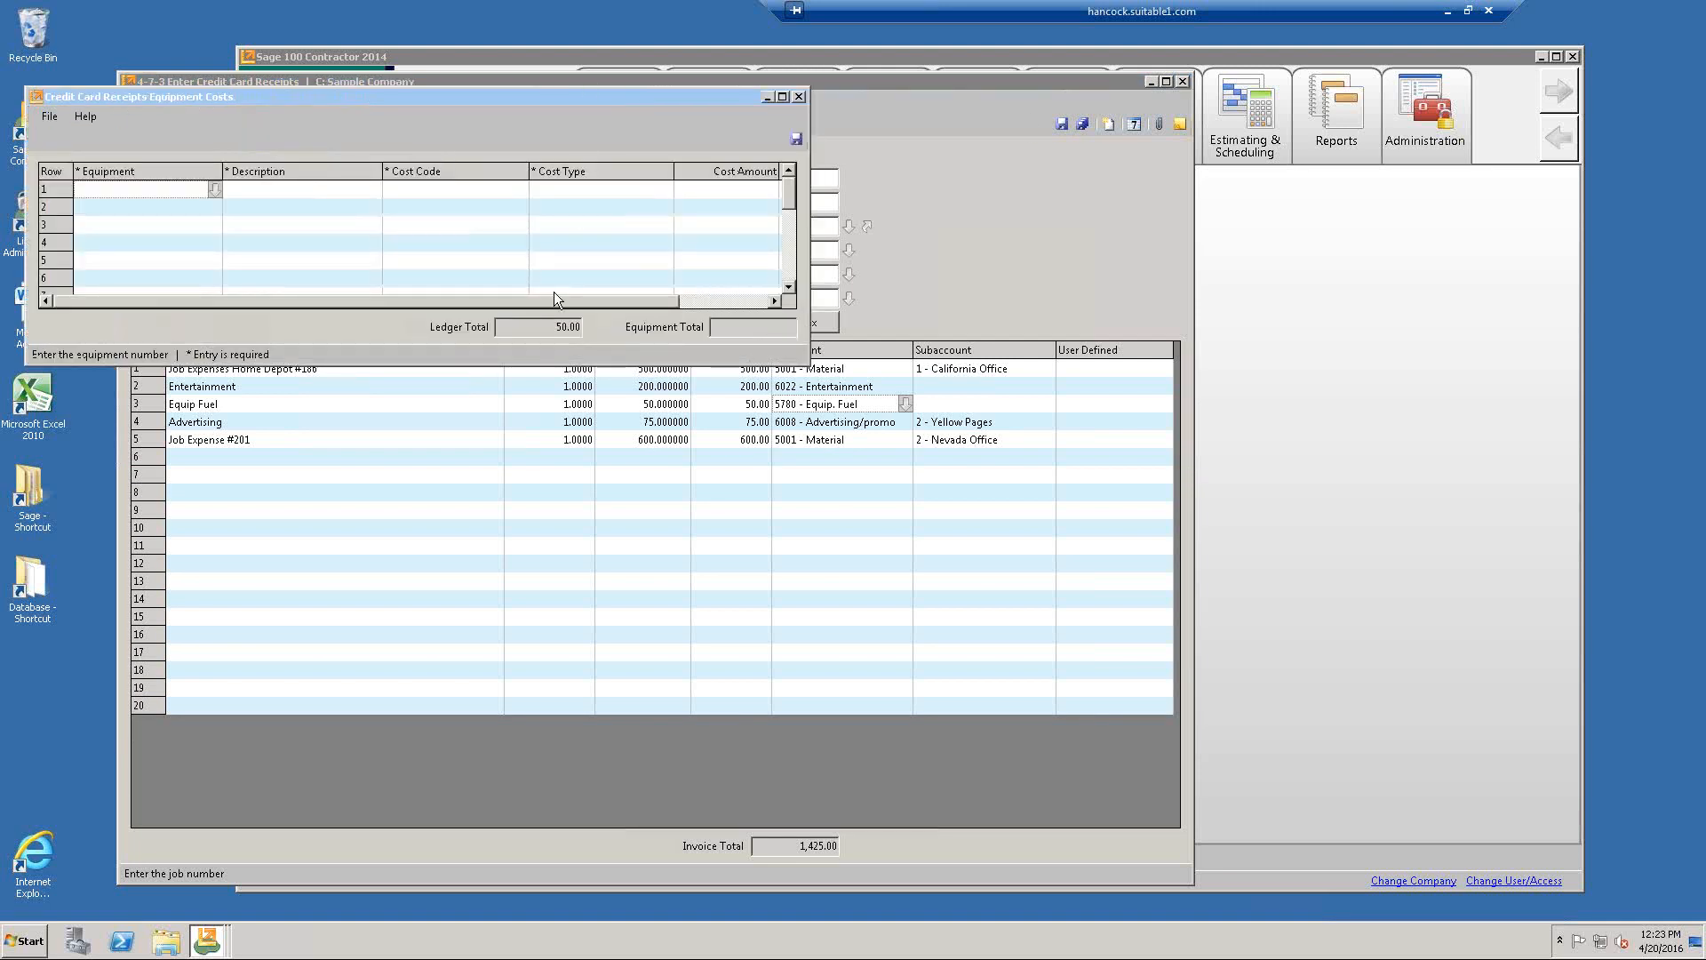
click(554, 321)
drag(642, 96, 870, 438)
click(443, 531)
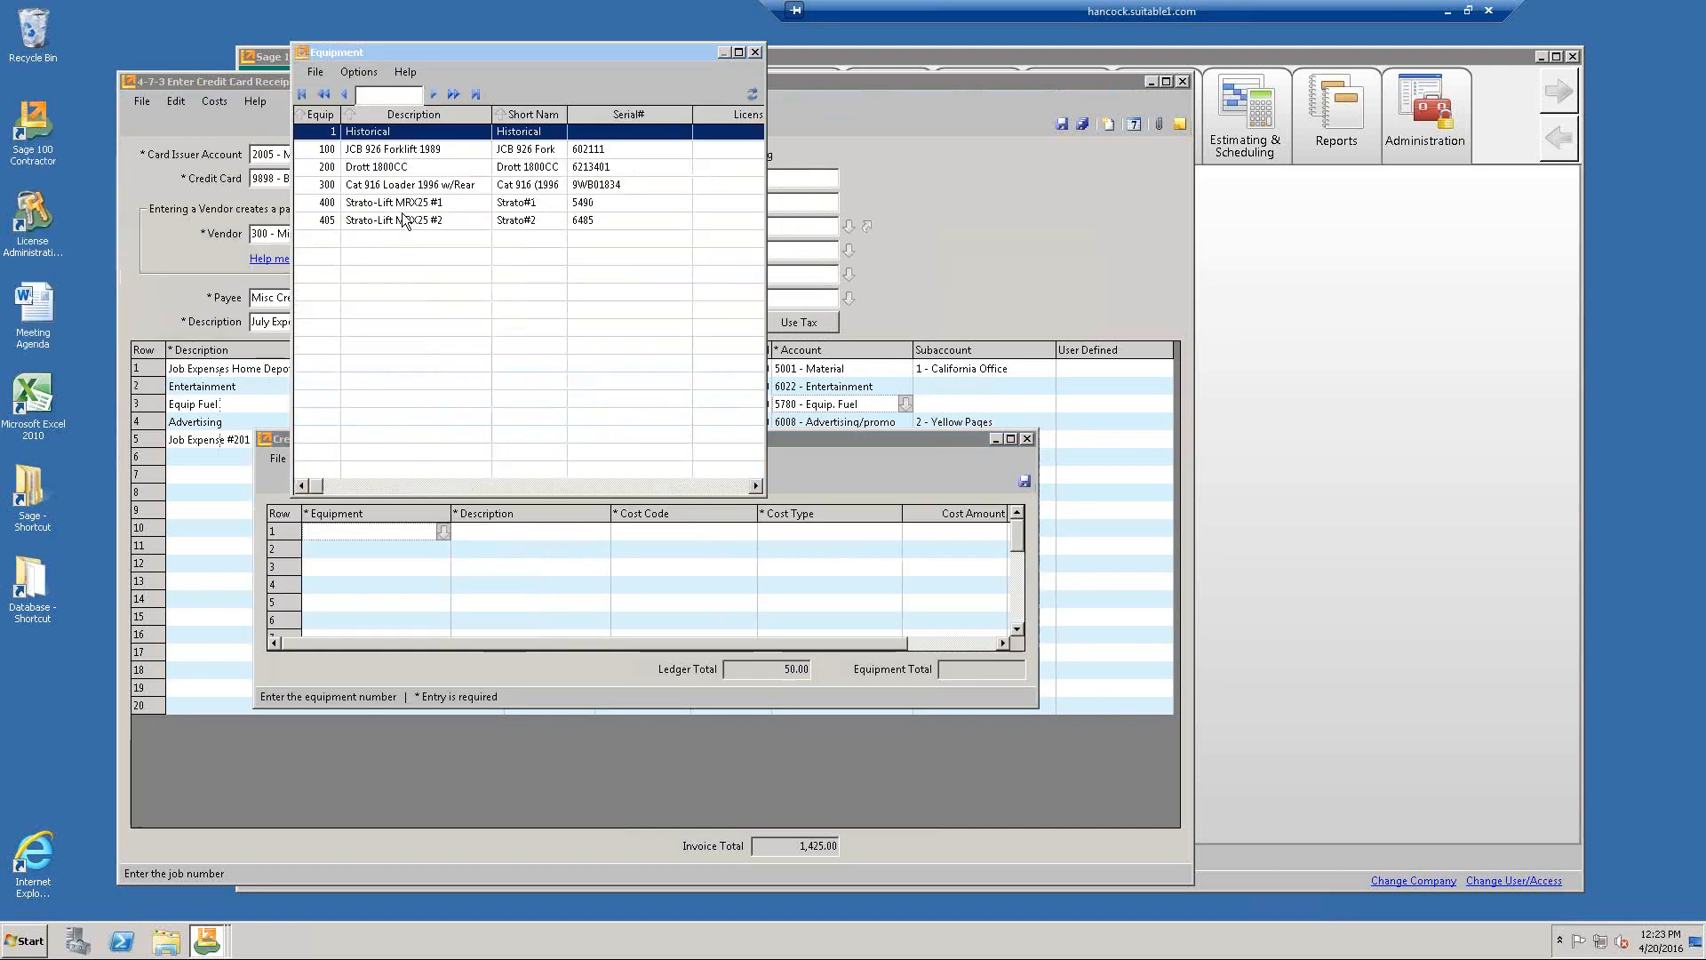
double_click(384, 151)
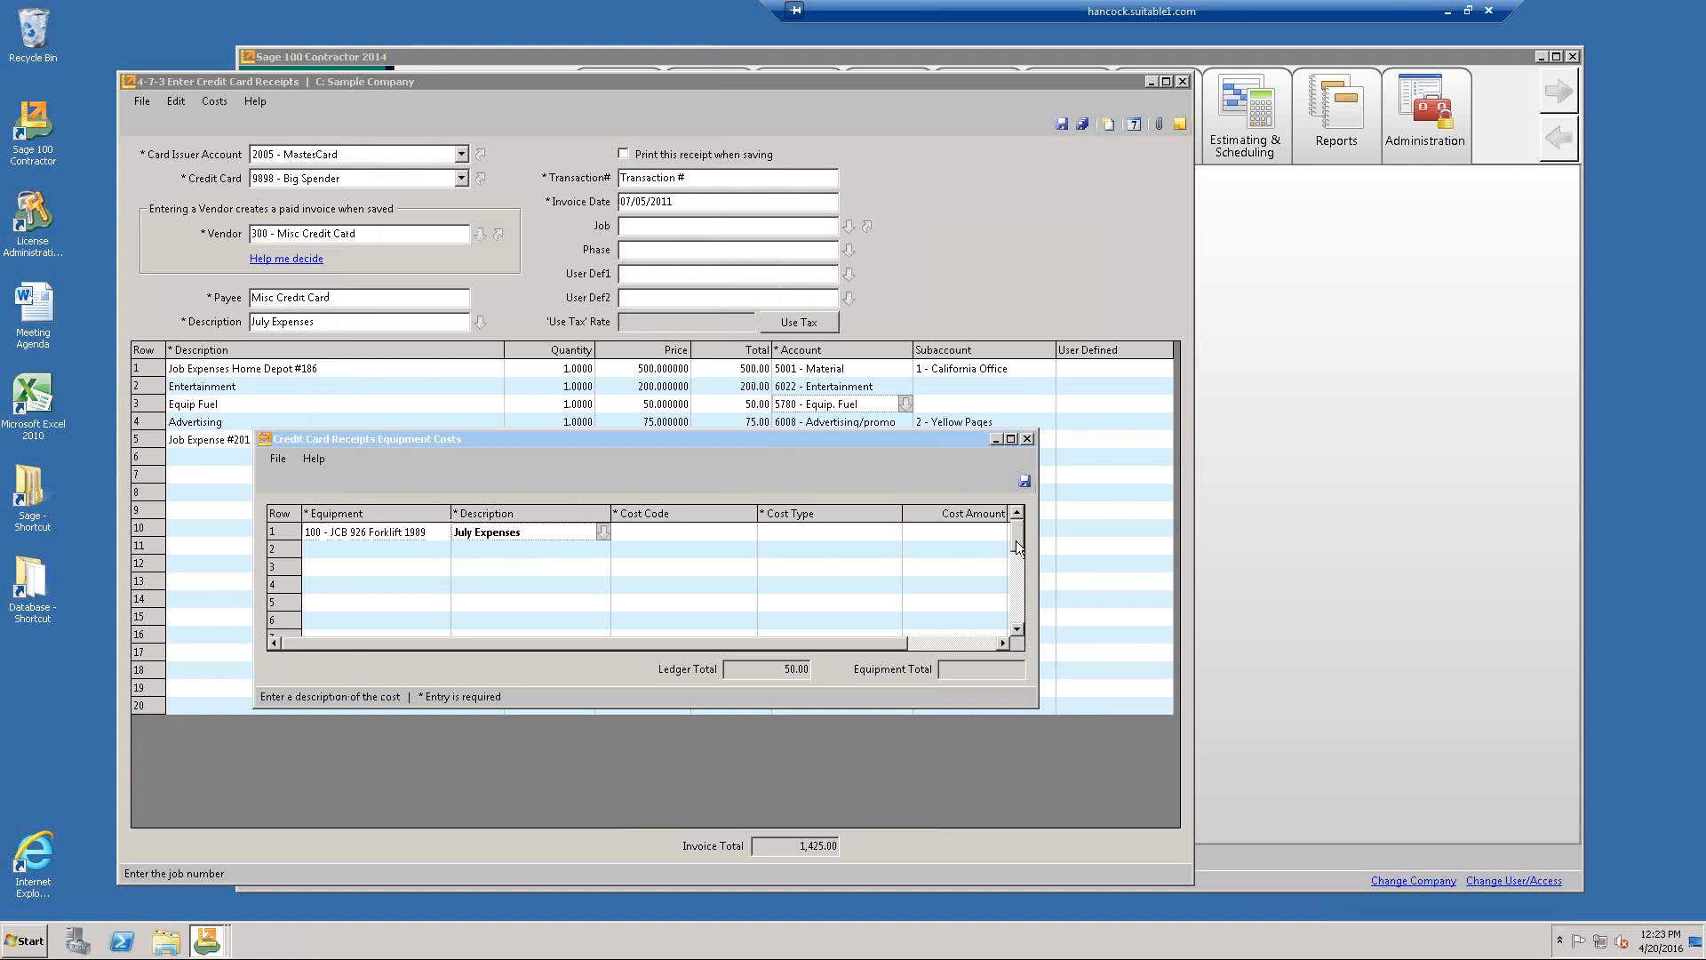
Describe the forklift's cost as Fuel and assign cost code 100100.000 - Equip. Fuel from the Equipment Costs division.
text(Fuel)
key(Tab)
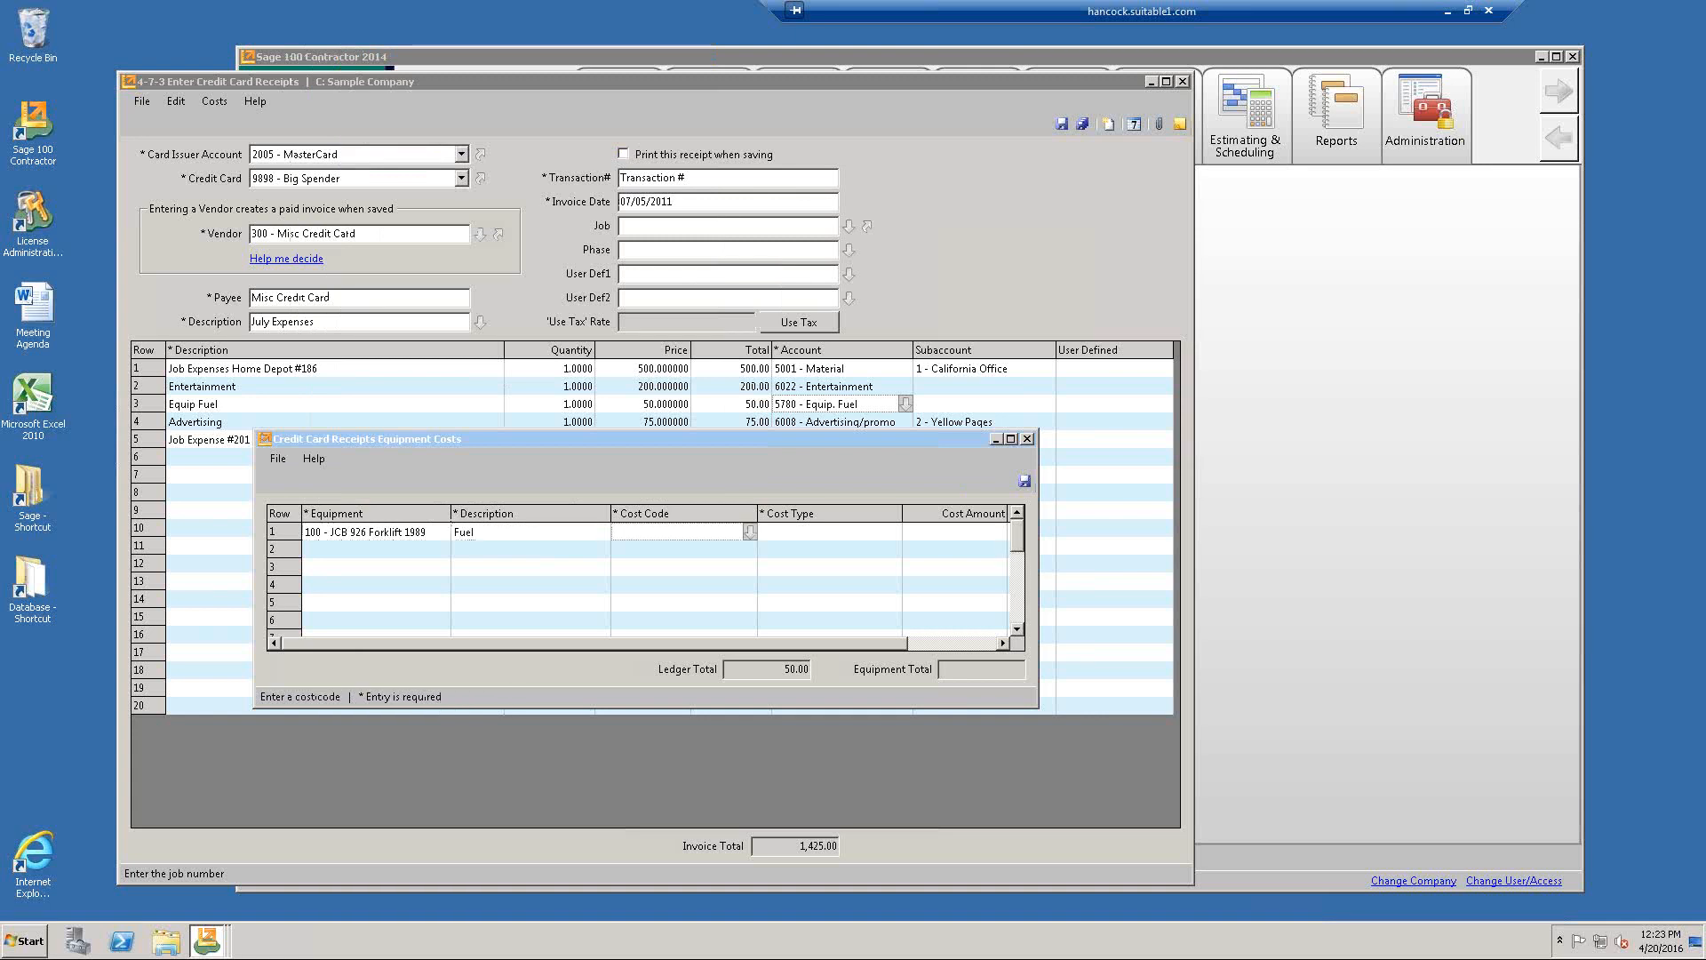
click(749, 532)
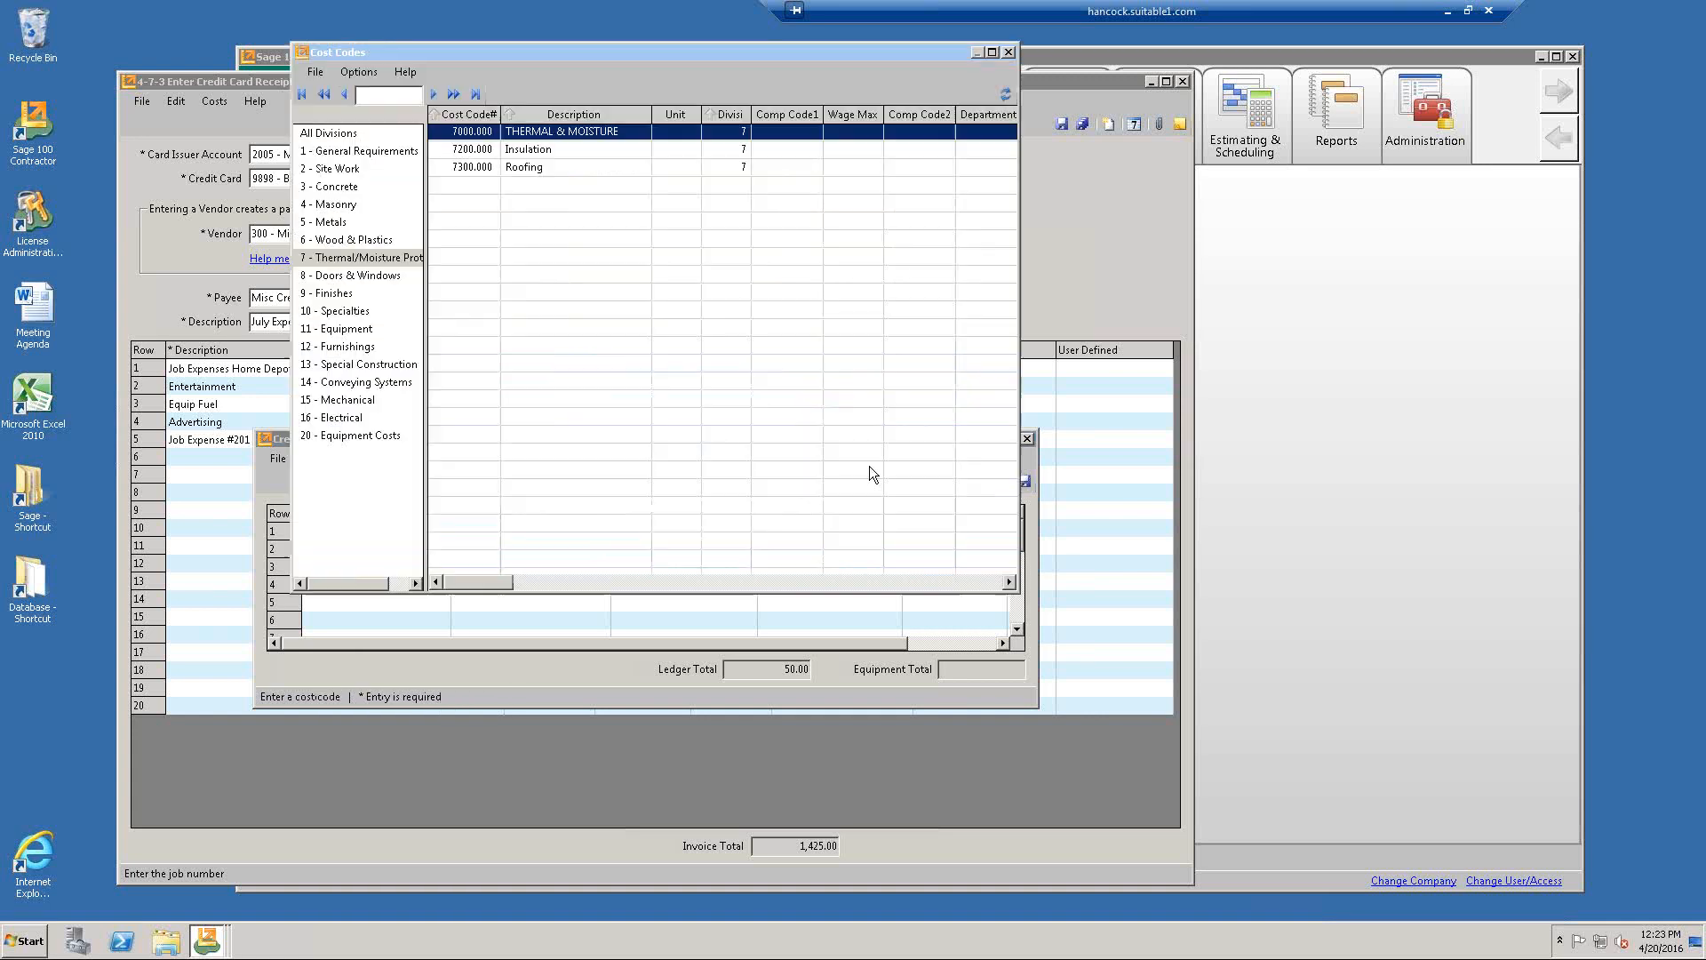
click(365, 436)
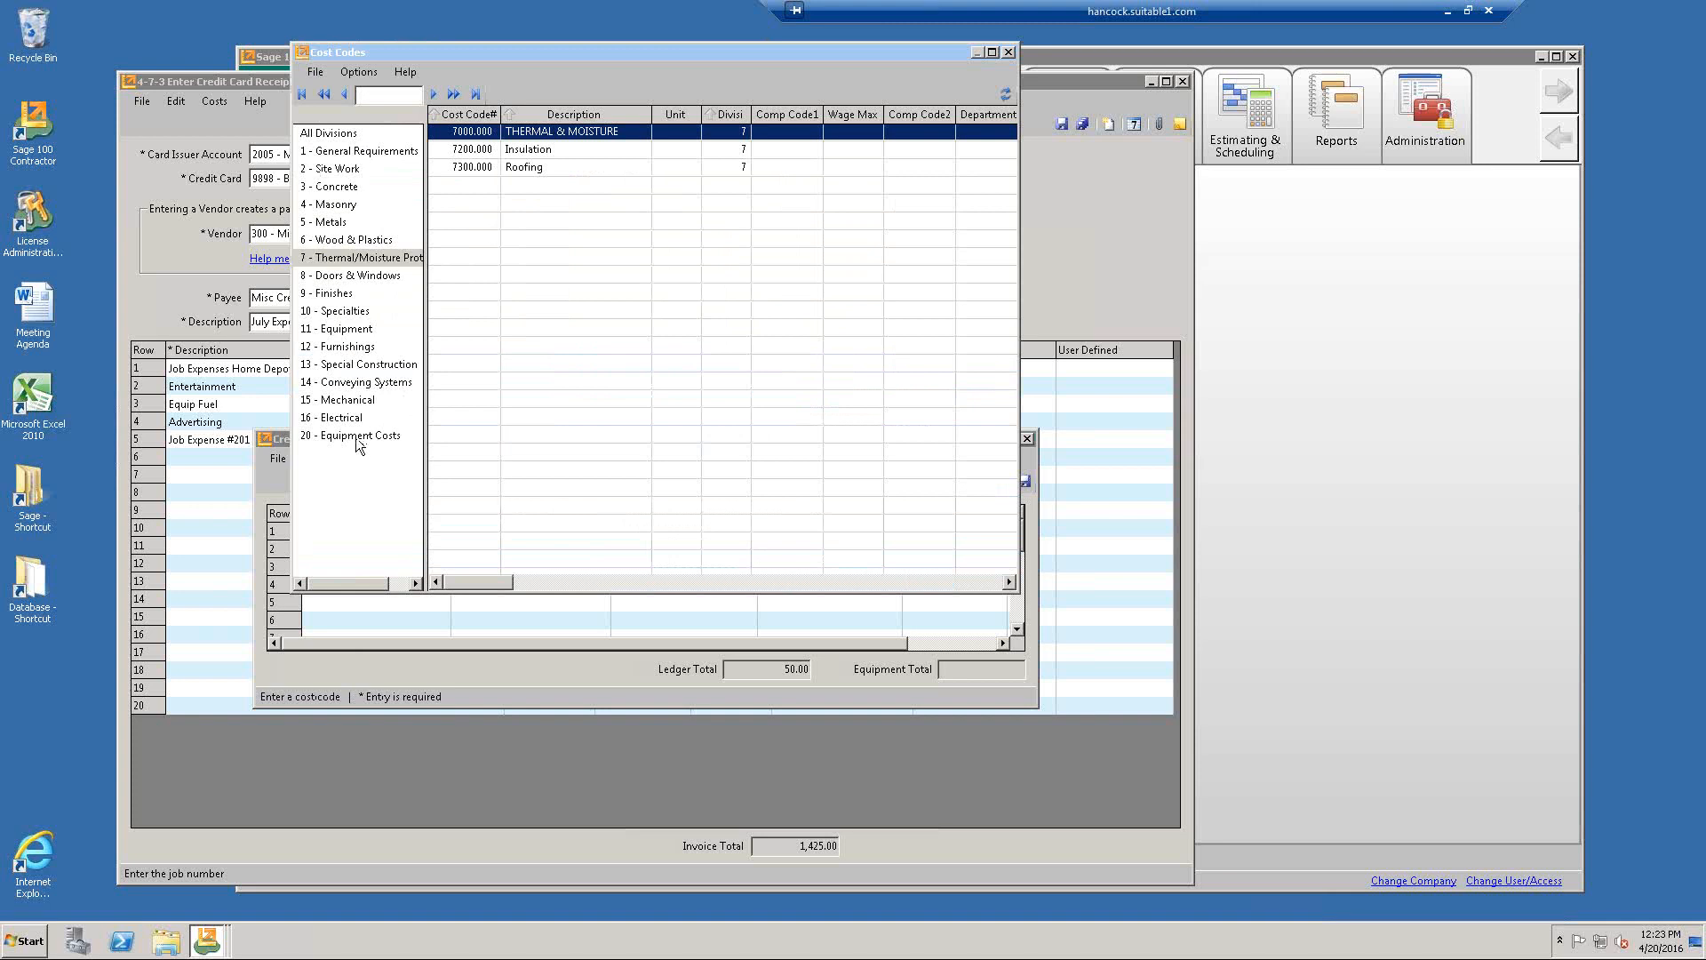
click(540, 133)
double_click(540, 134)
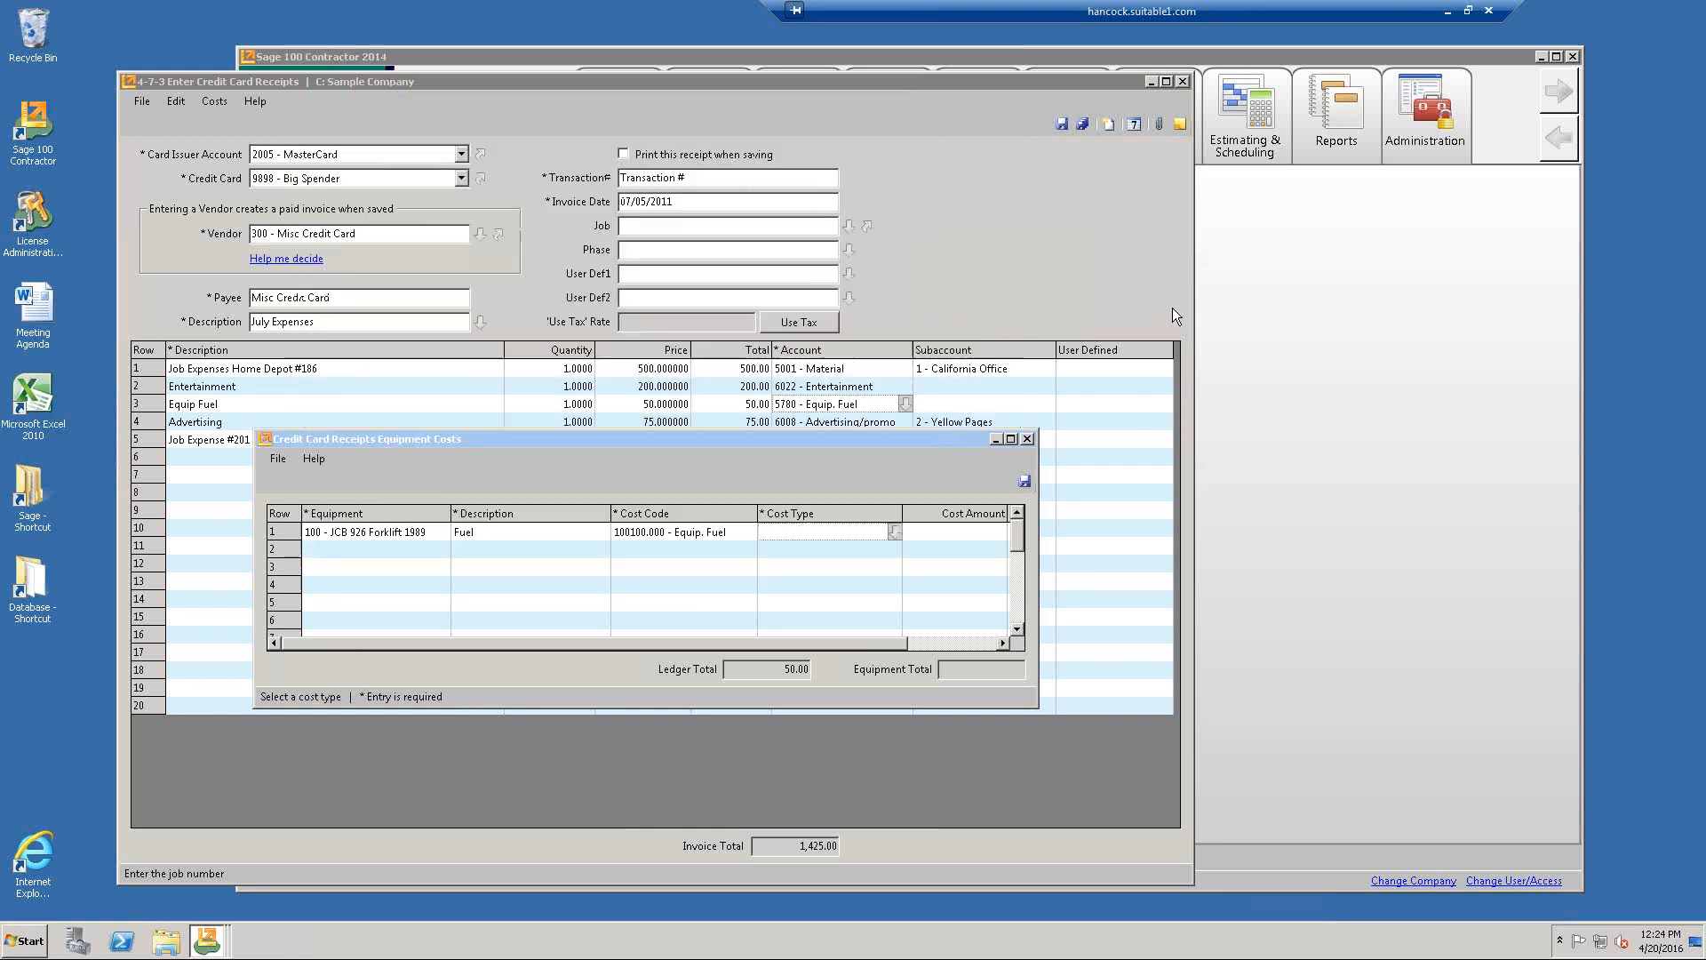
Set the fuel line's cost type to 3 - Equipment and accept a cost amount of 50.00.
text(3)
key(Tab)
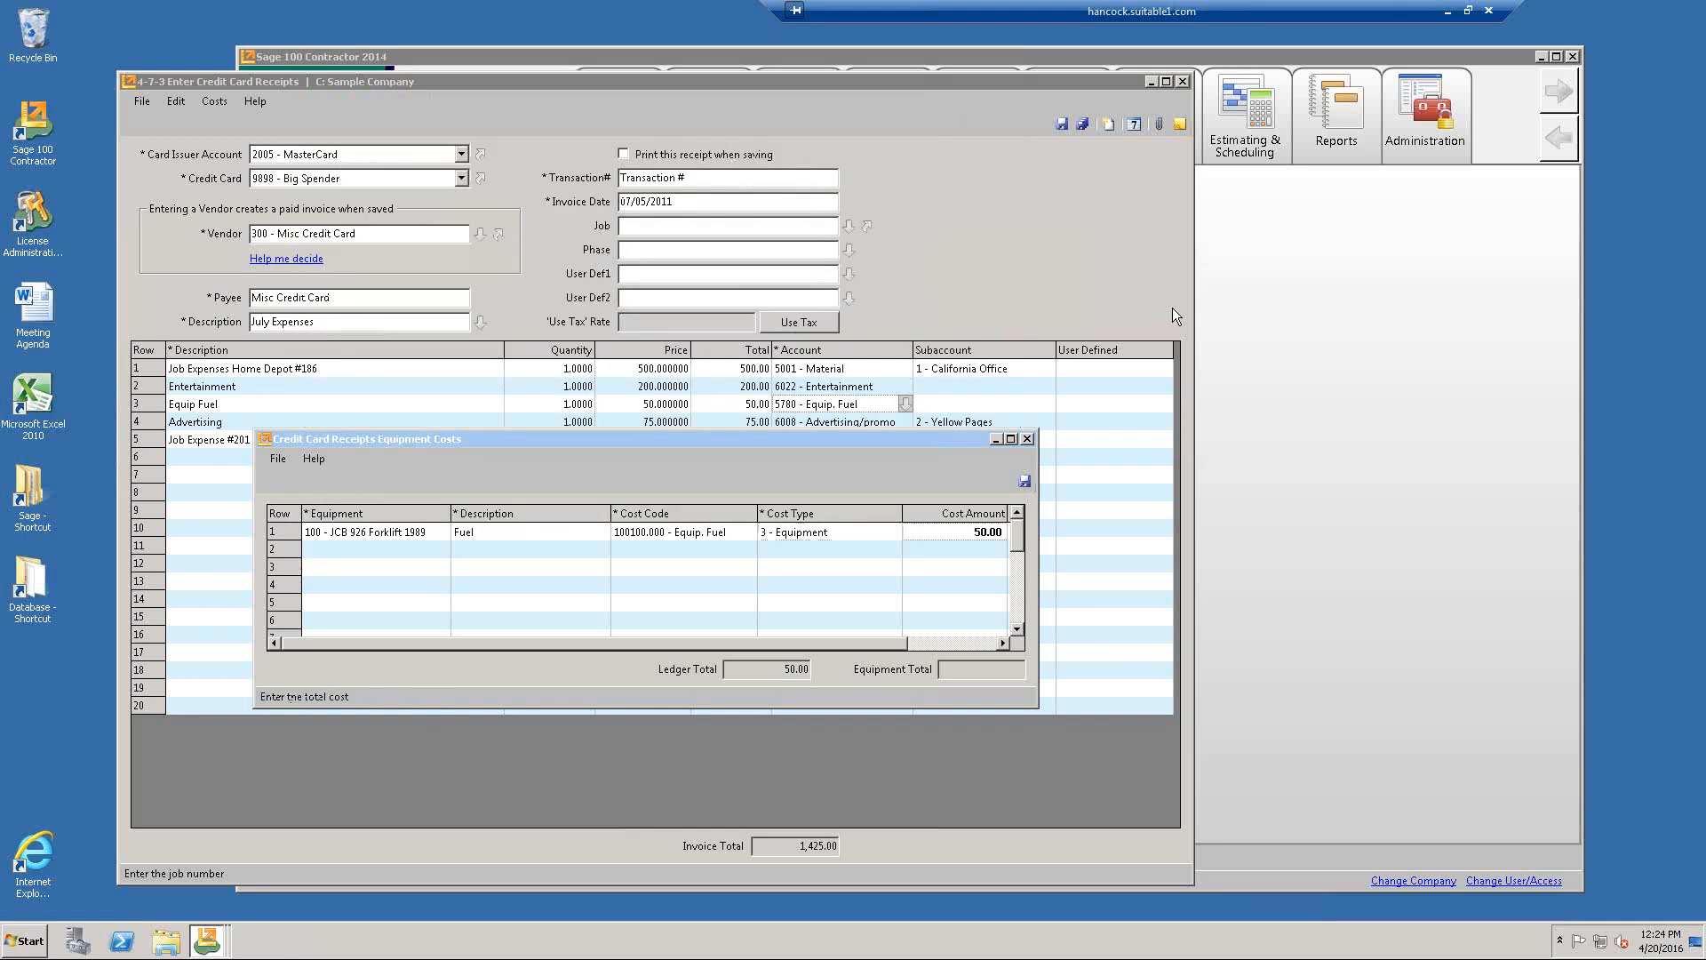
key(Tab)
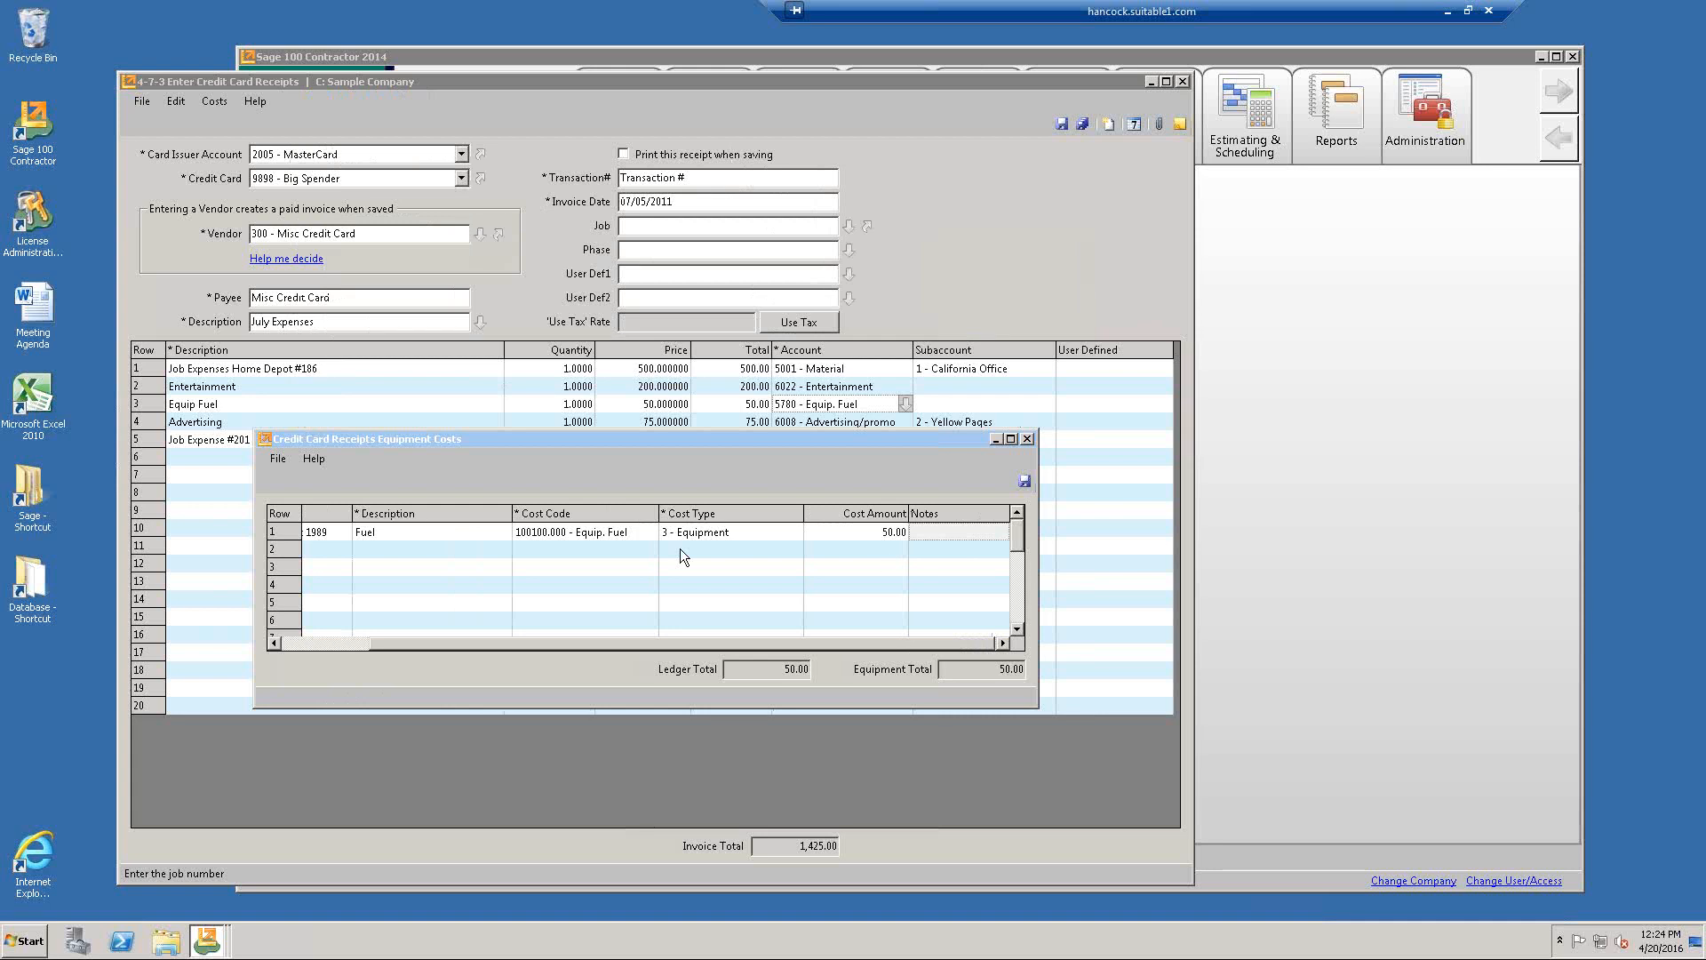
key(shift+Tab)
key(shift+Tab)
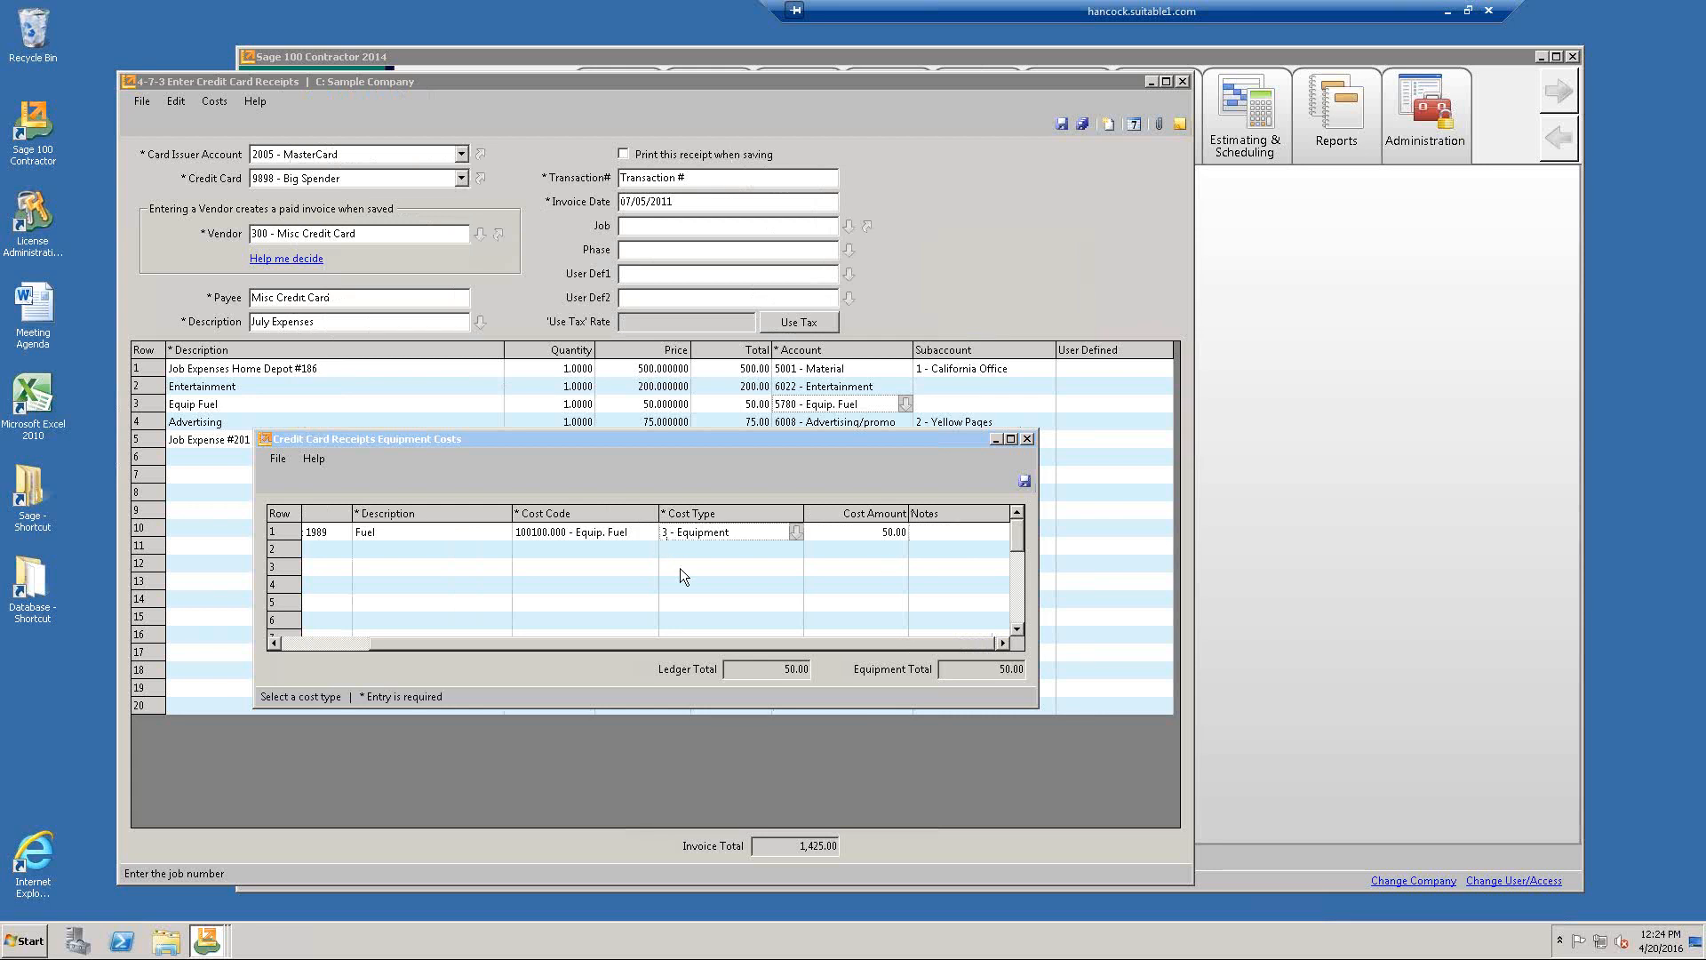
click(867, 535)
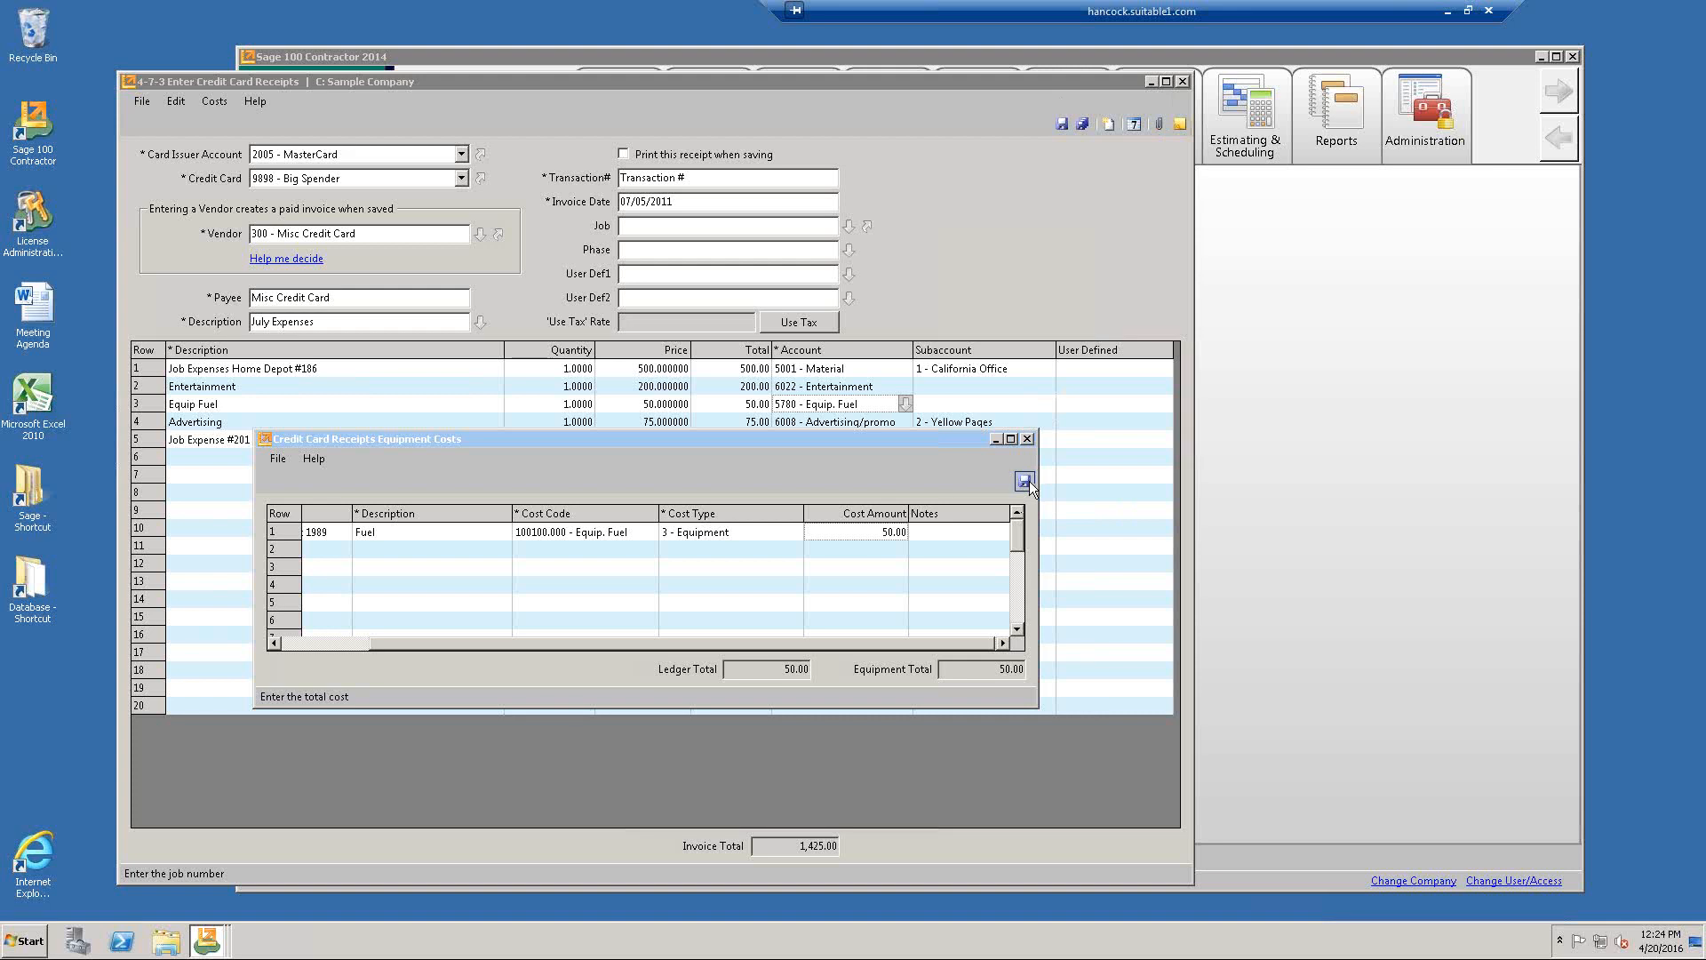
Close and reopen the equipment costs window, then save the equipment costs and the July Expenses receipt.
click(1031, 438)
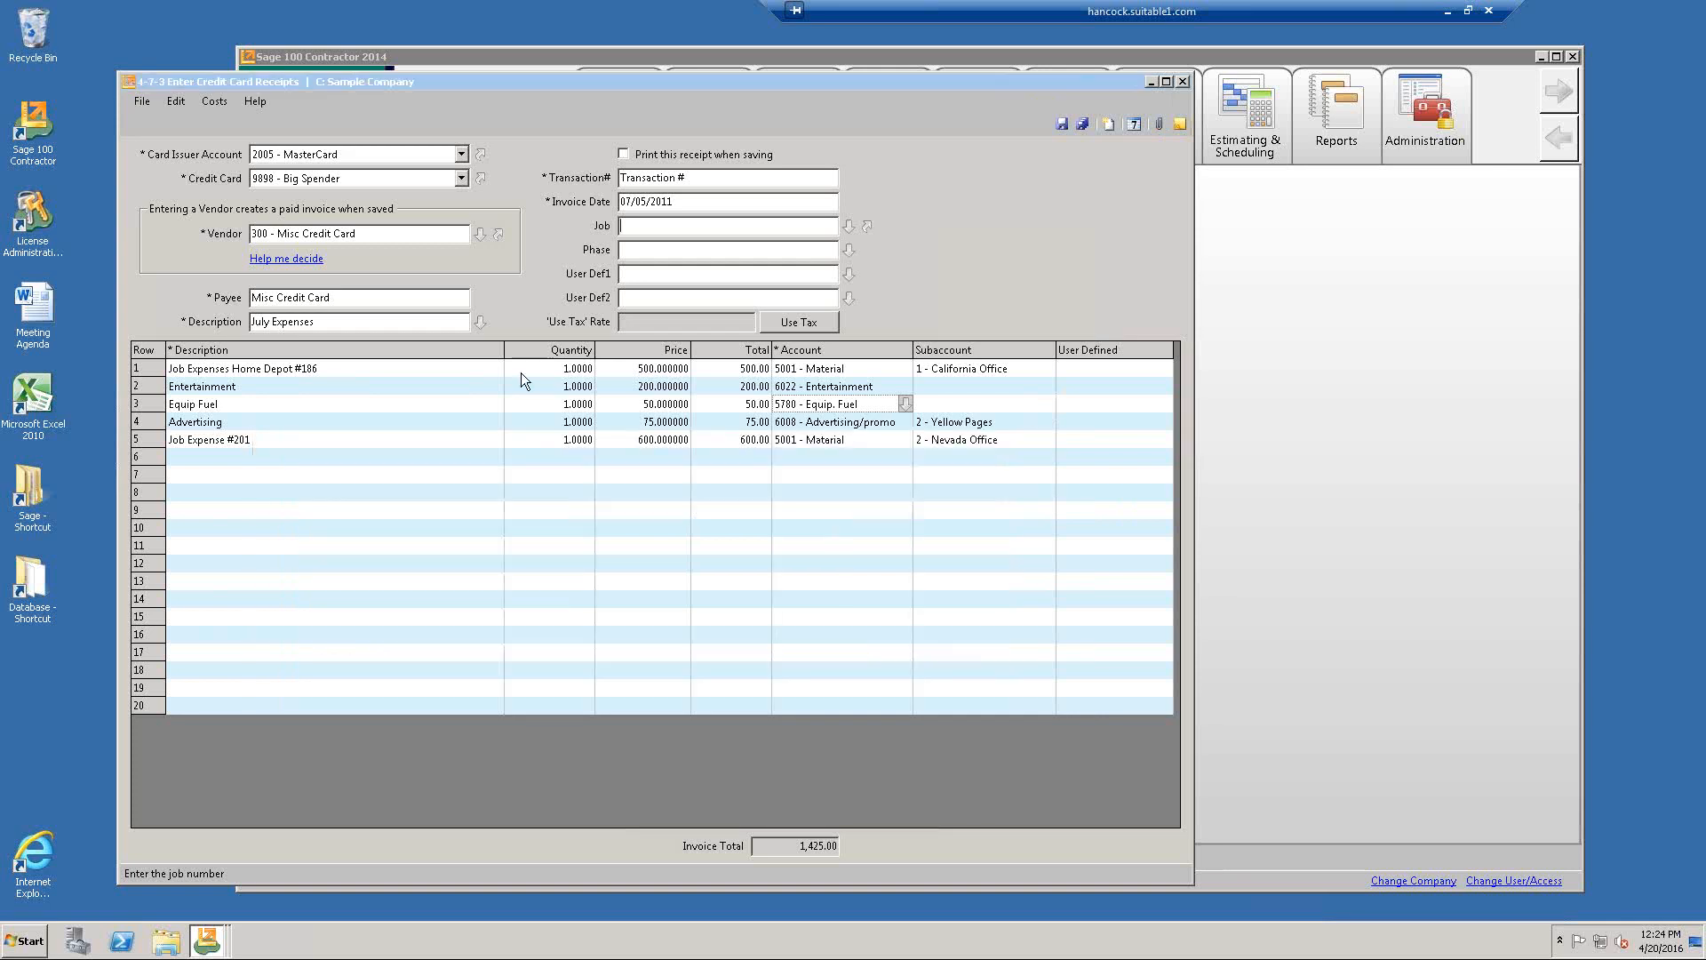
click(215, 103)
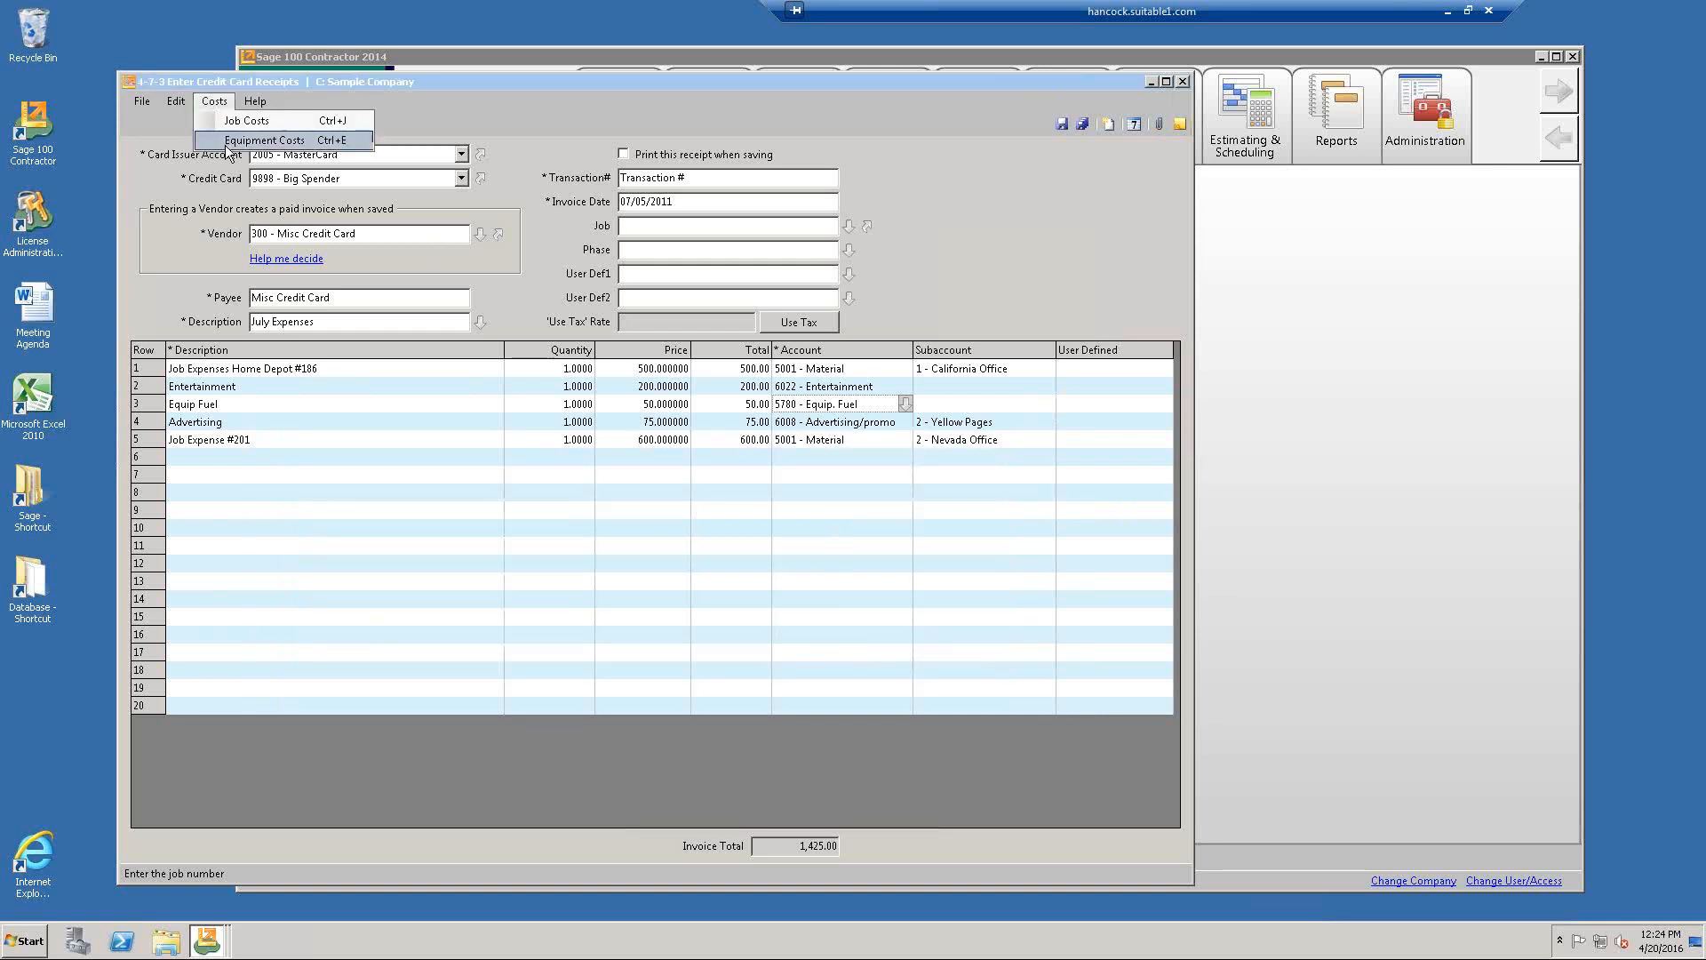
click(226, 146)
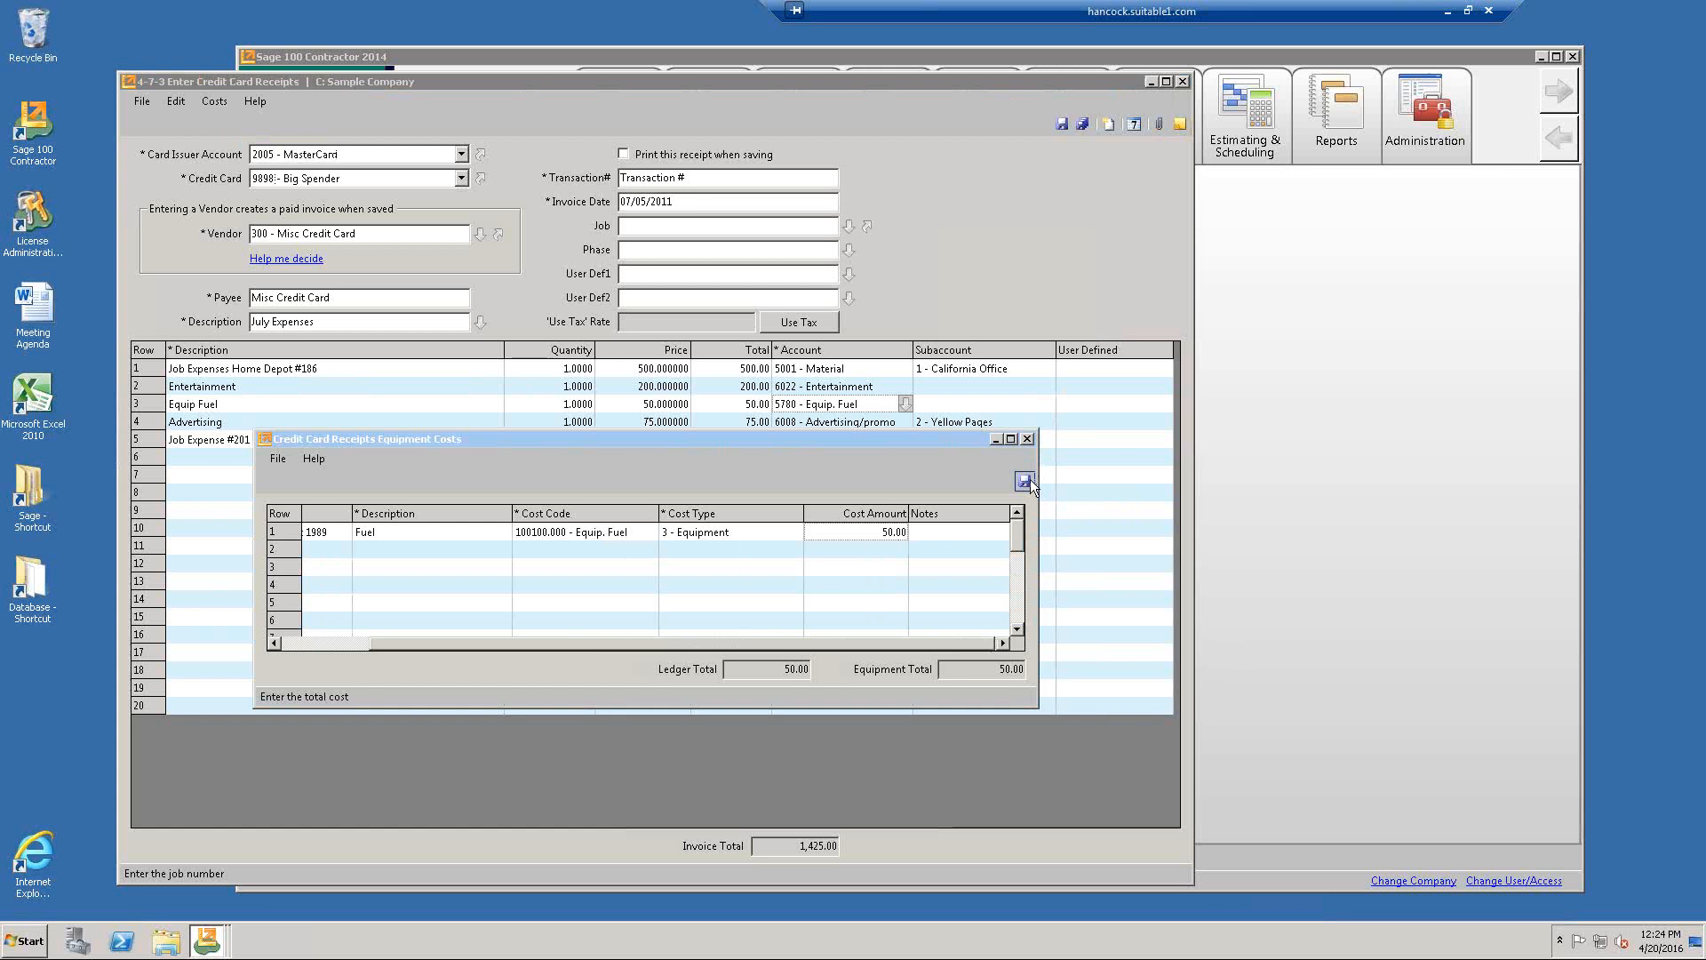
click(1024, 481)
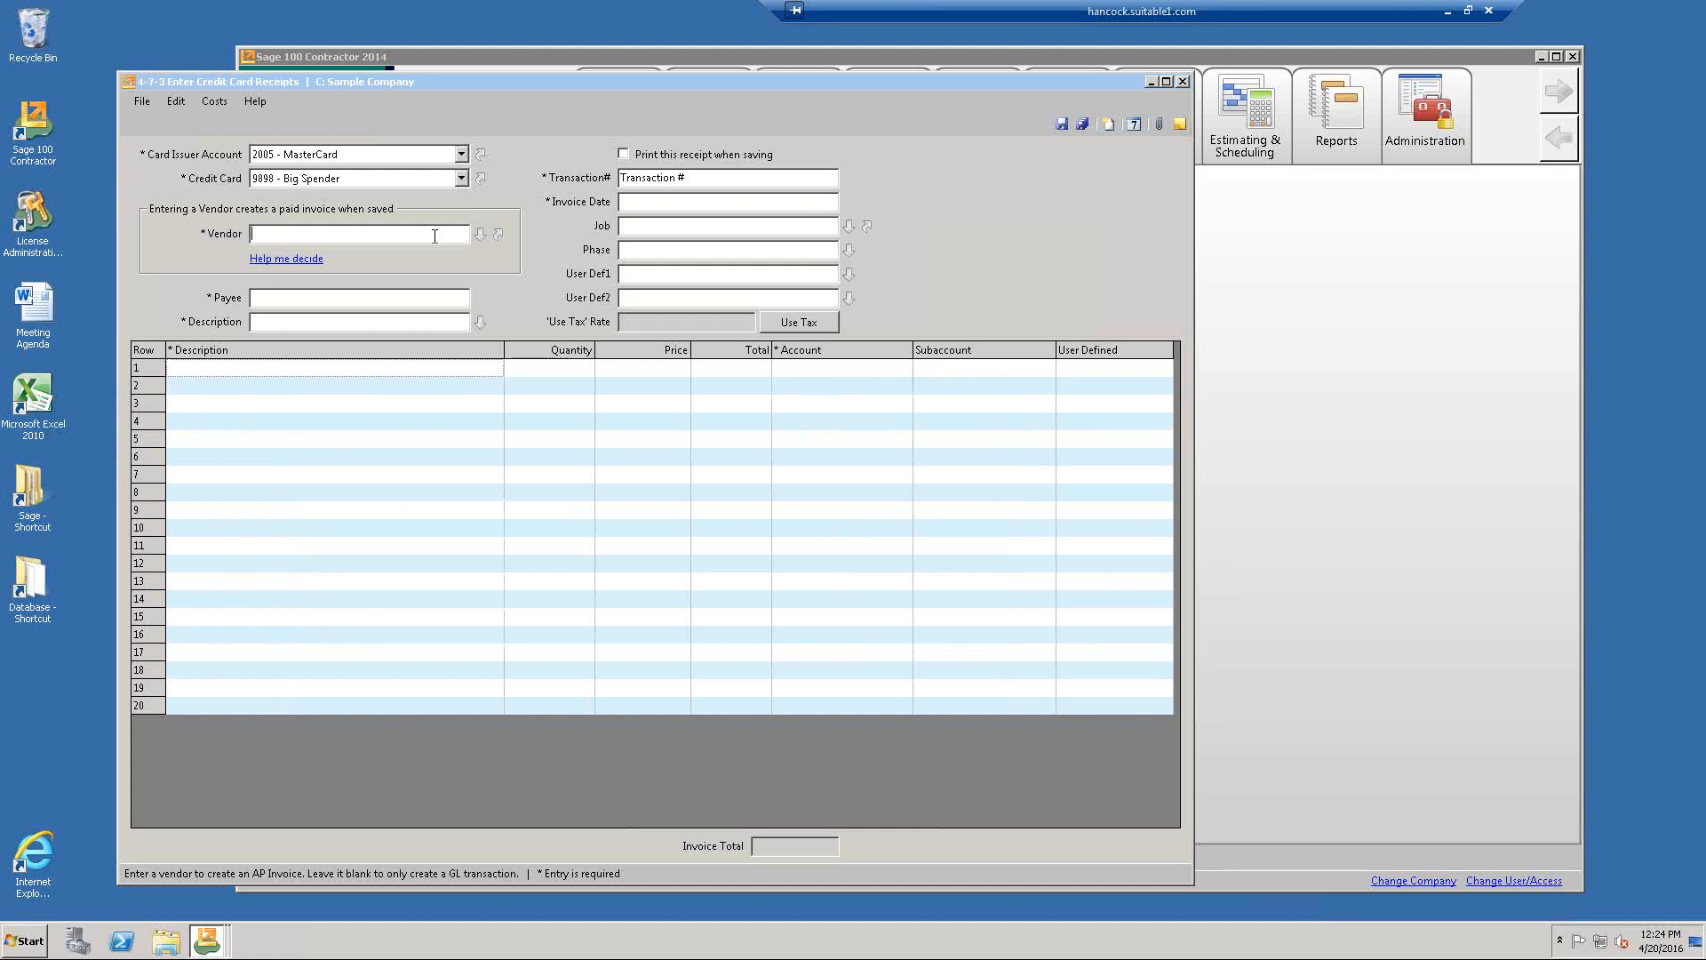
Choose vendor 124 - Phillips Wireless for the new credit card receipt and describe it as Cell Phone Purchase.
click(480, 233)
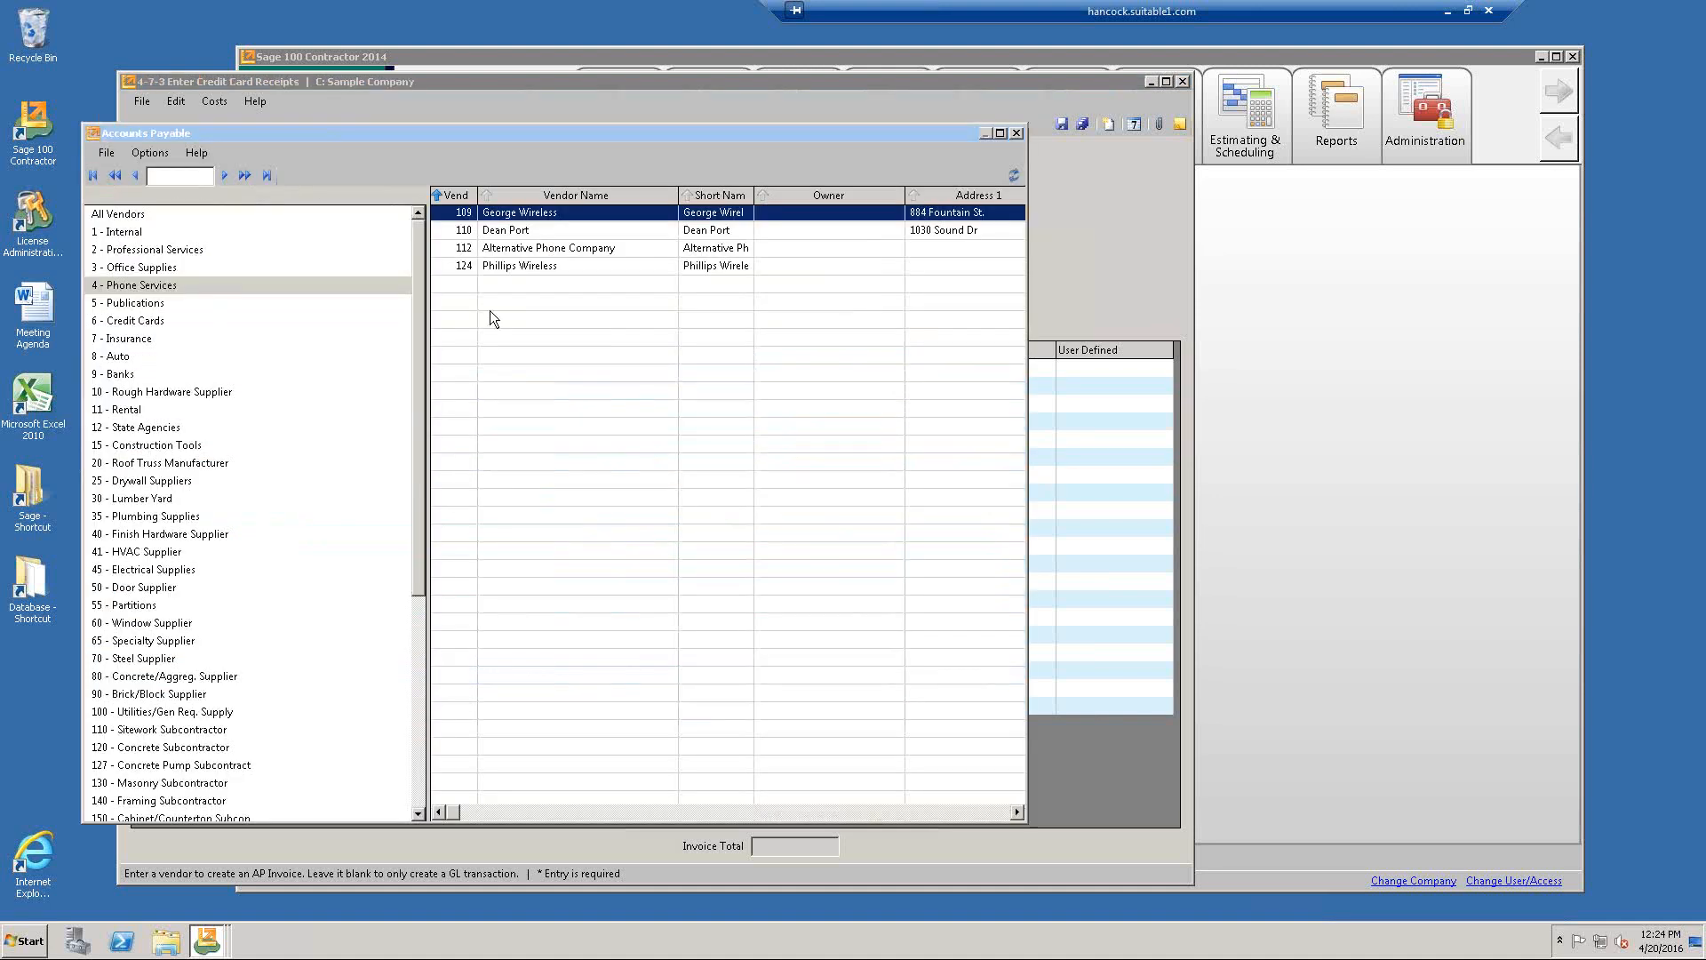
double_click(520, 265)
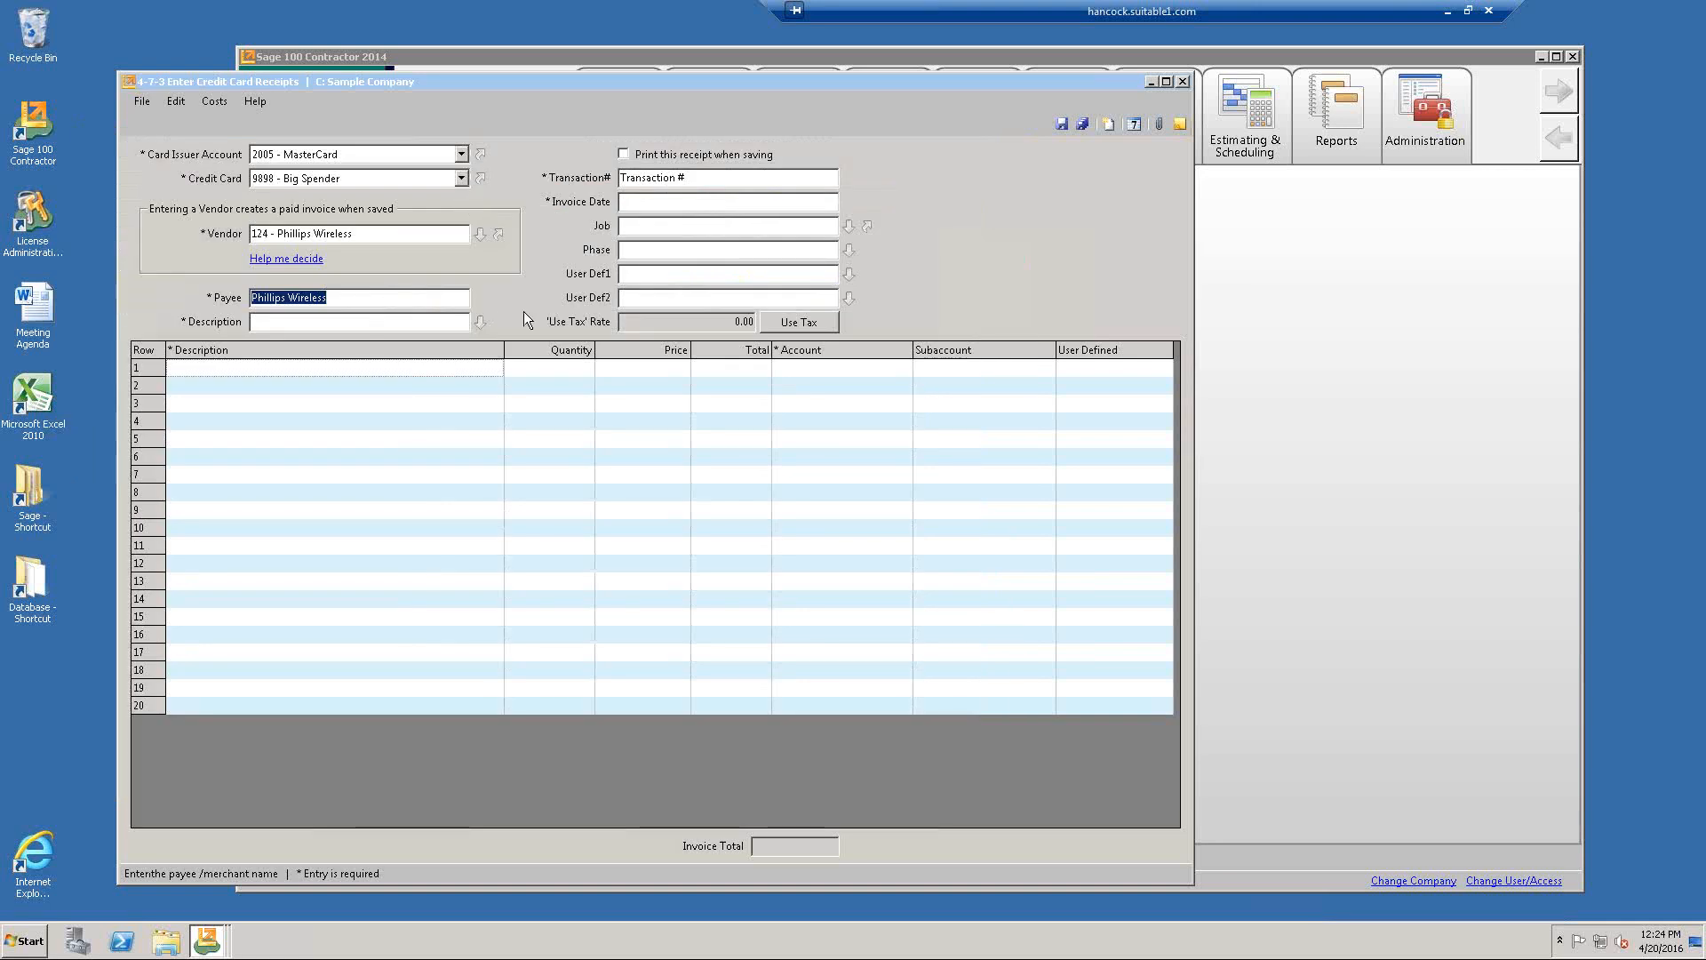
key(Tab)
text(Ge)
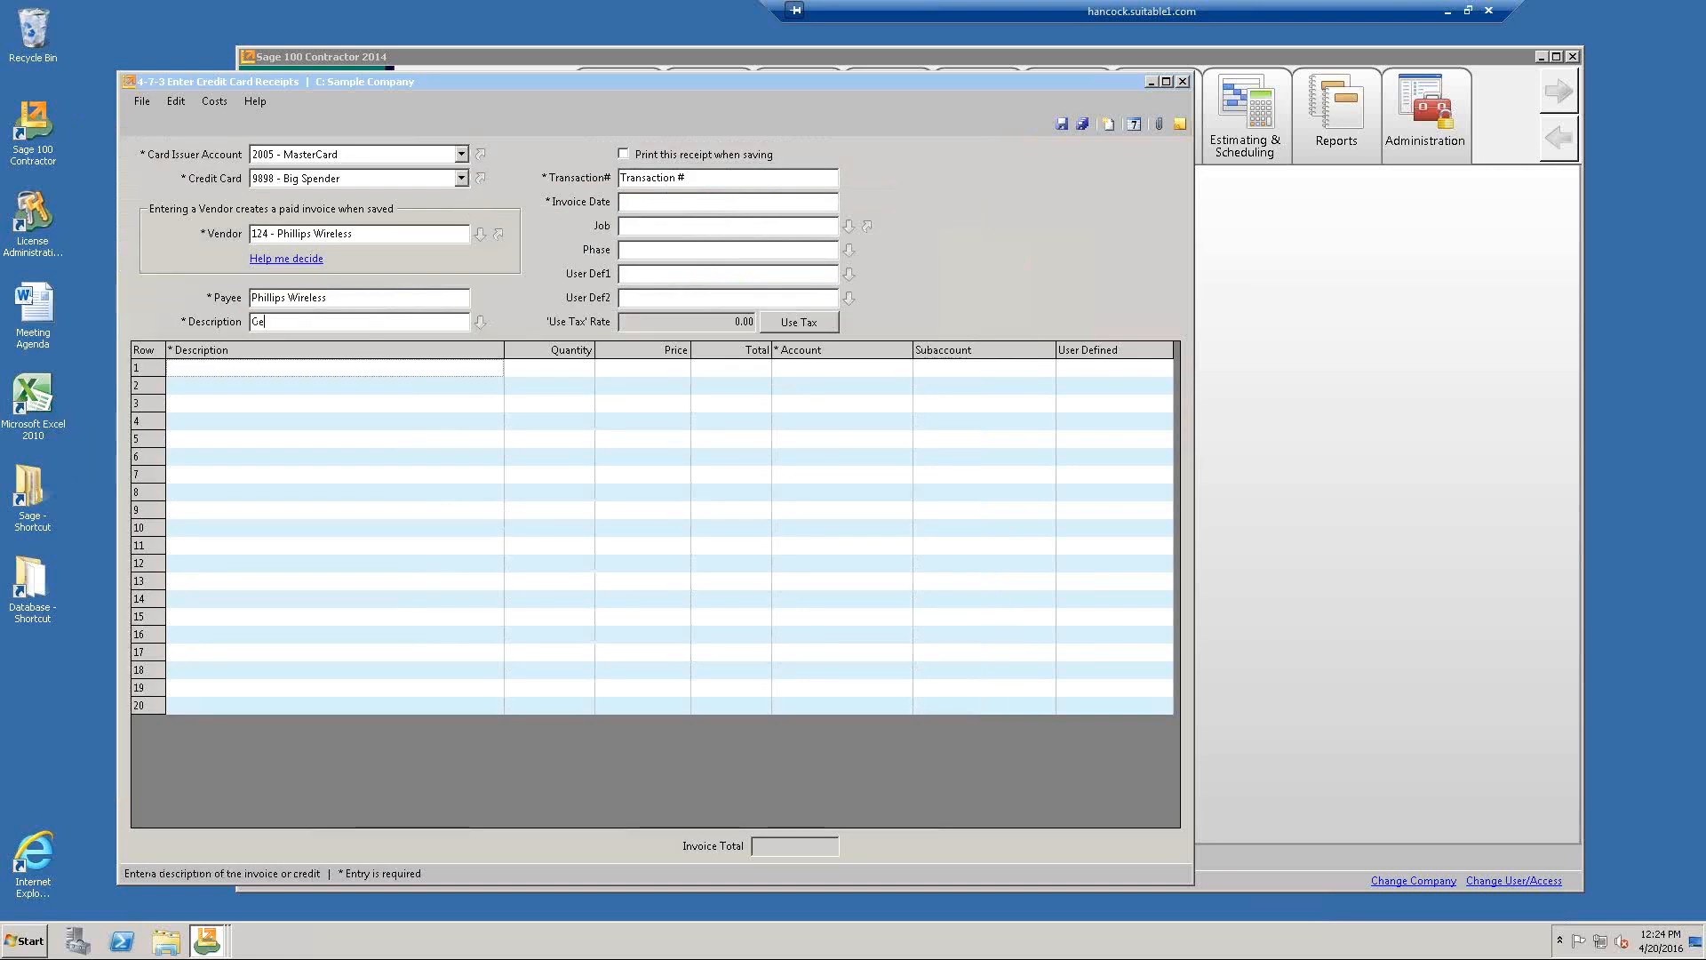
text(ll Phone Purchase)
key(Tab)
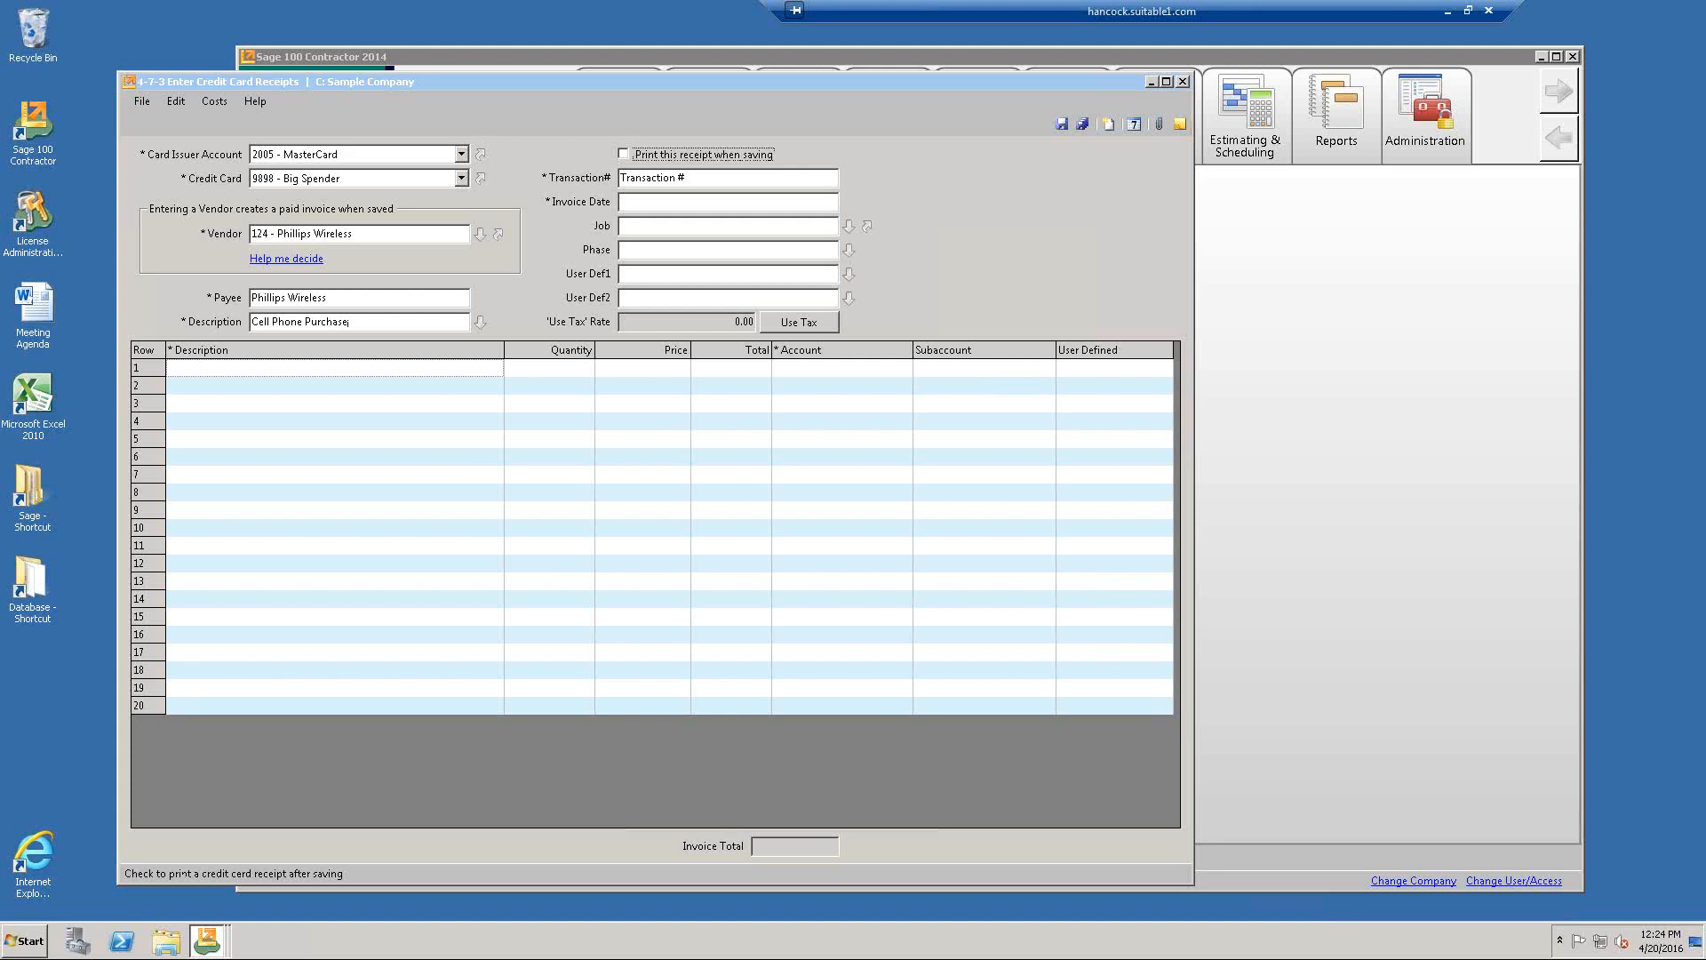
Date the receipt's invoice 07/12/2011 and leave the job and phase blank.
key(Tab)
key(Tab)
text(17)
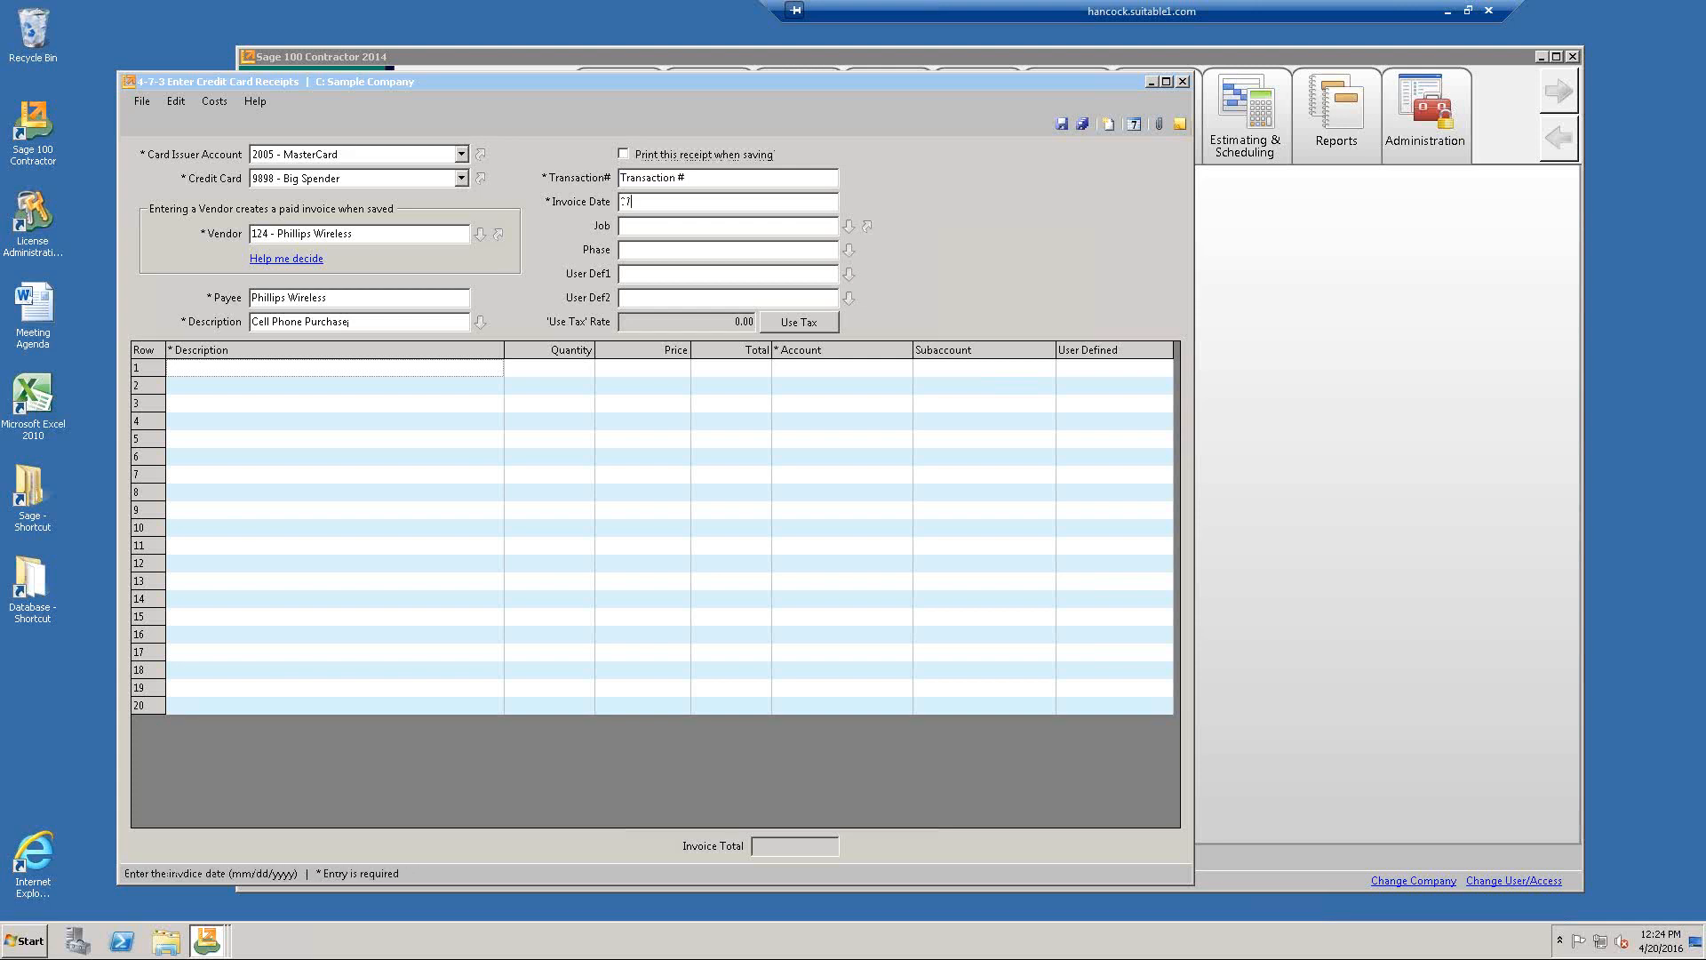
text(1211)
key(Tab)
key(Tab)
key(Tab)
key(Tab)
key(Tab)
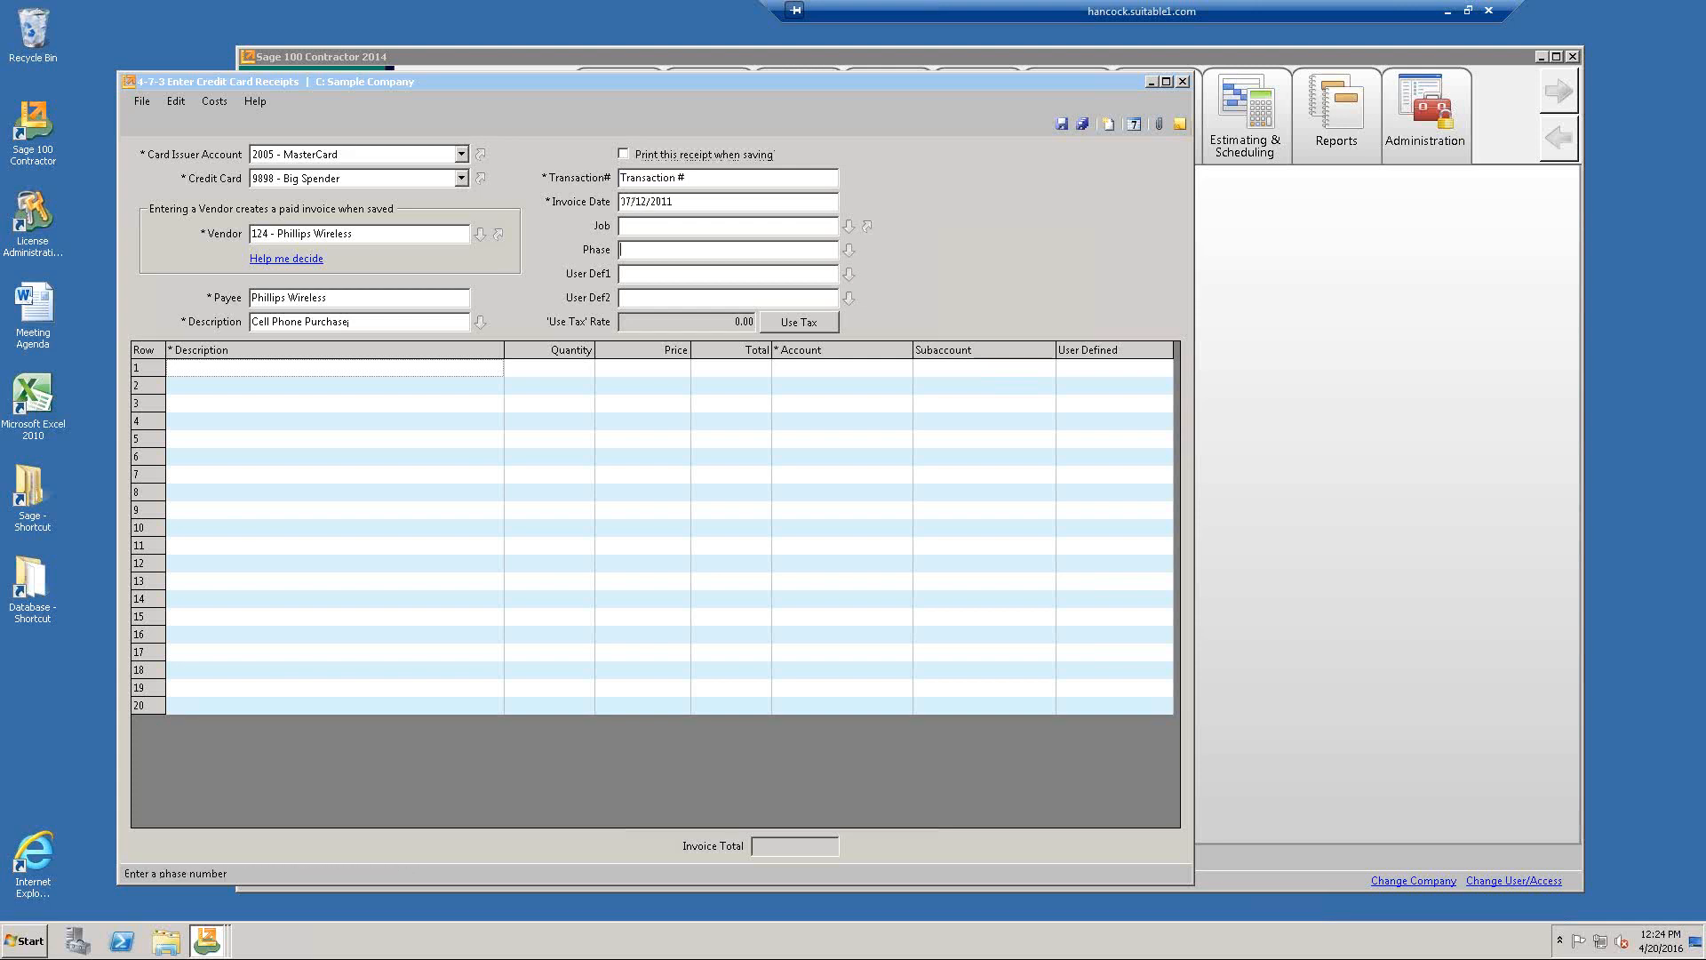
Fill the first receipt line as Cell Phone Purchase with quantity 1 and a price of 600.
key(Tab)
key(Tab)
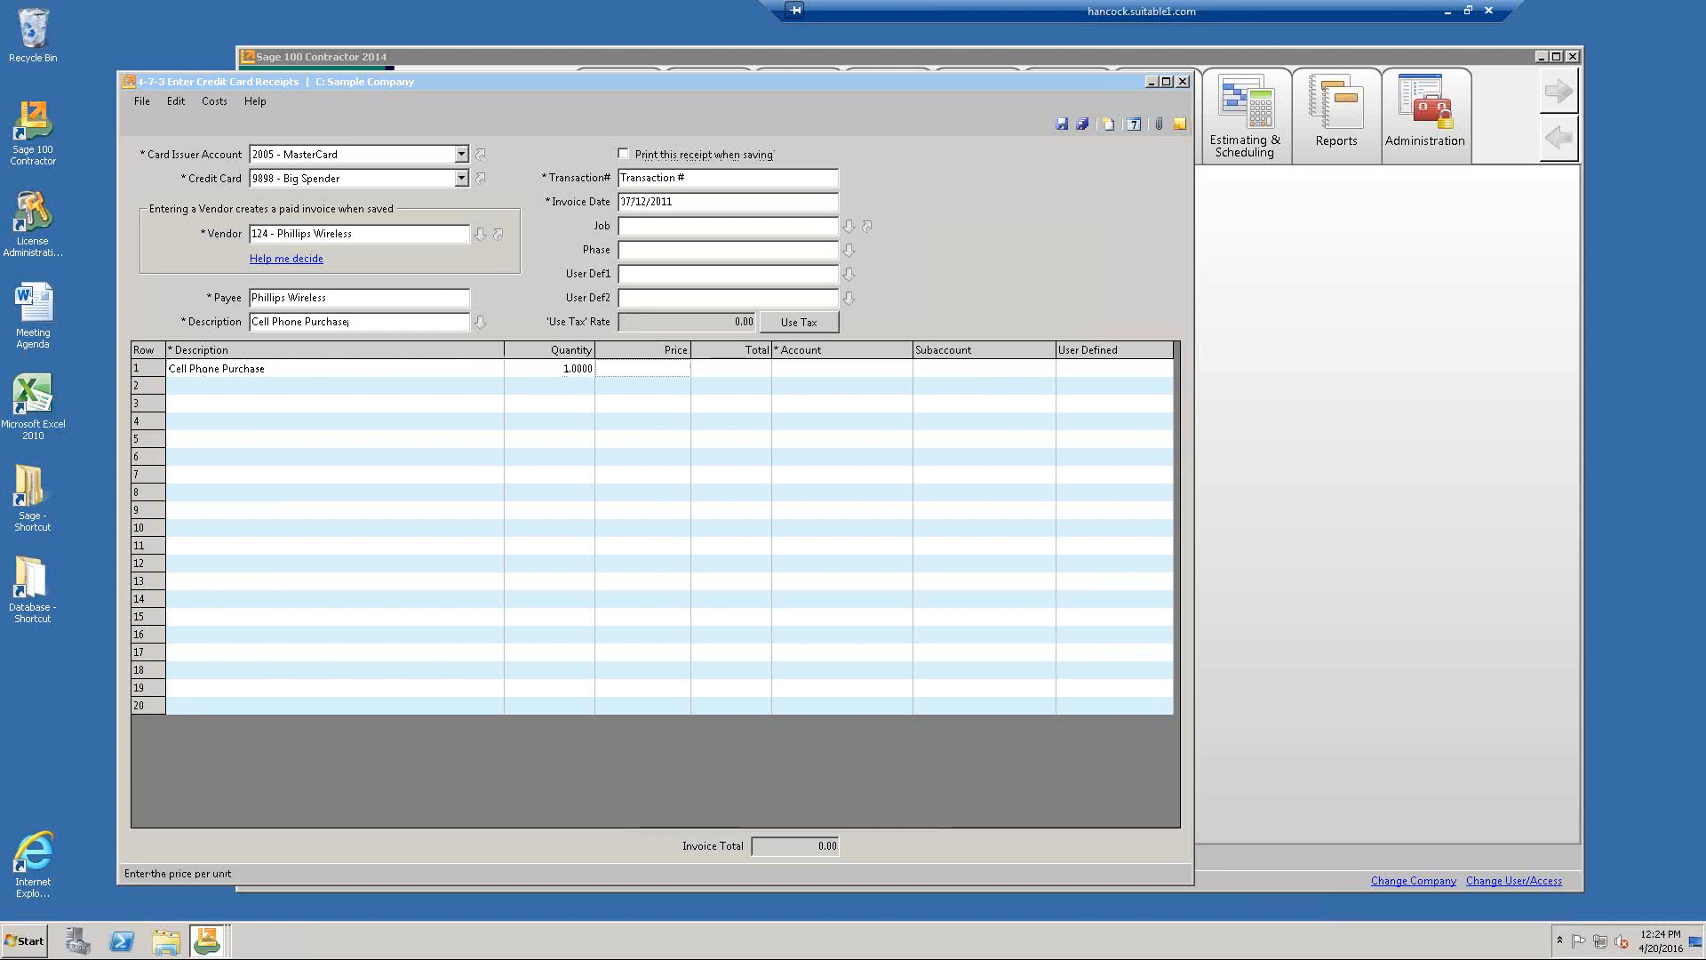
text(600)
key(Tab)
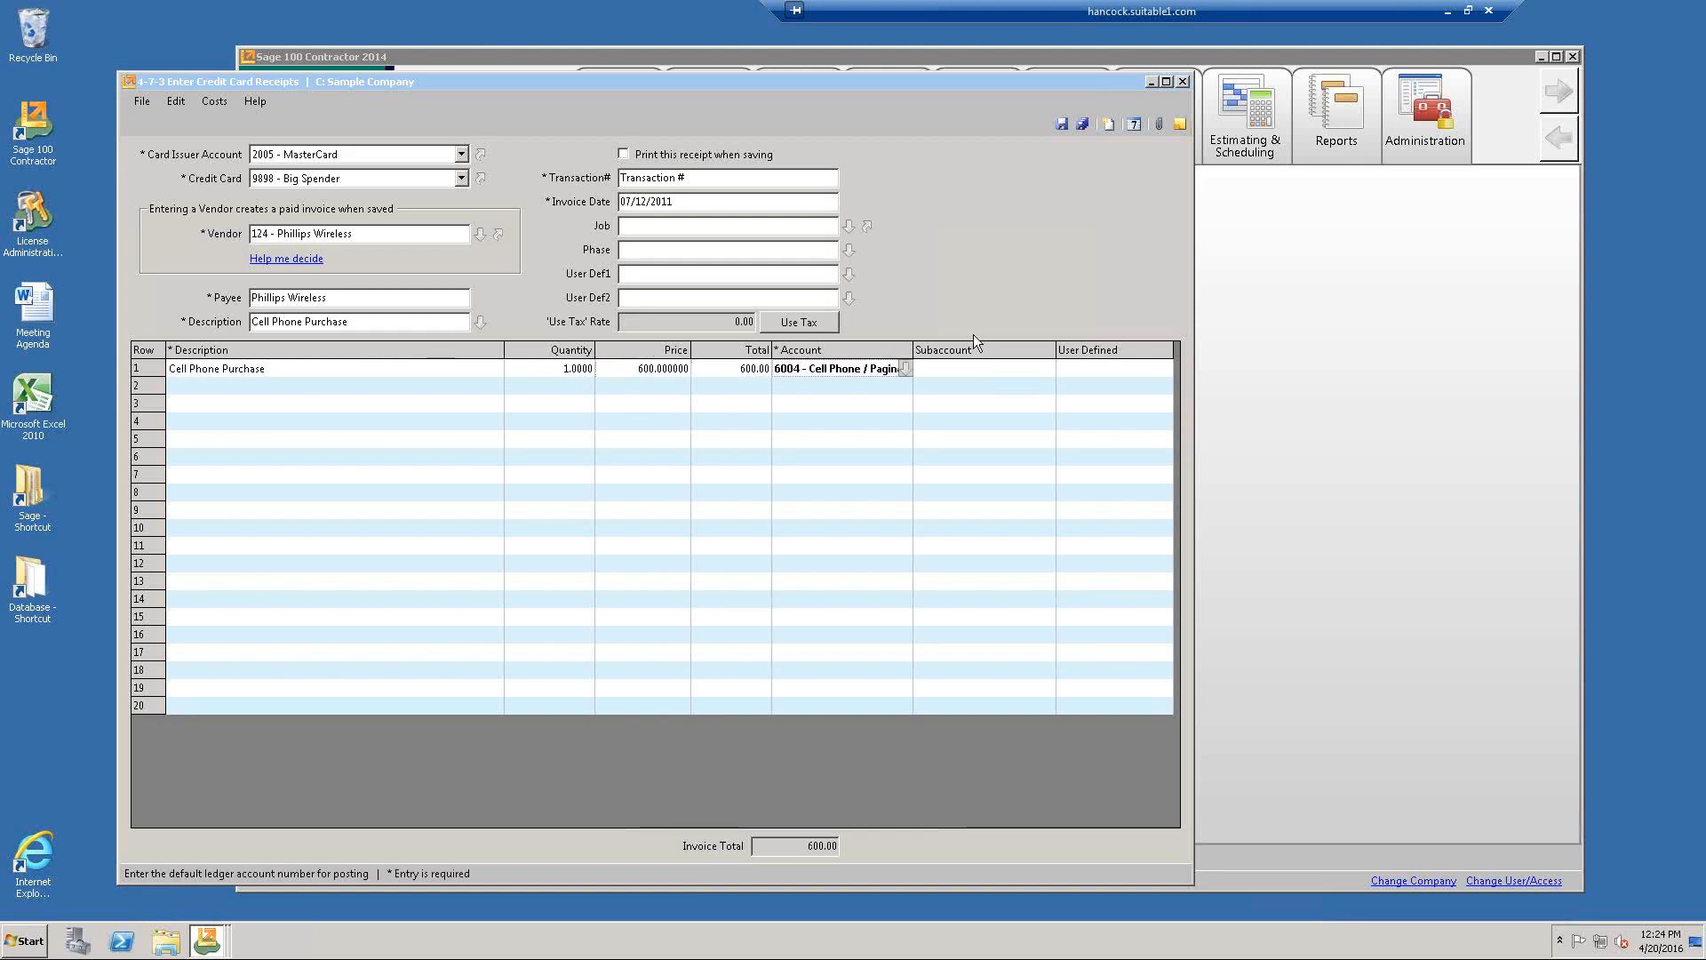
Examine the default ledger account in the Phillips Wireless vendor record's invoice defaults, and close the record.
click(497, 234)
click(915, 235)
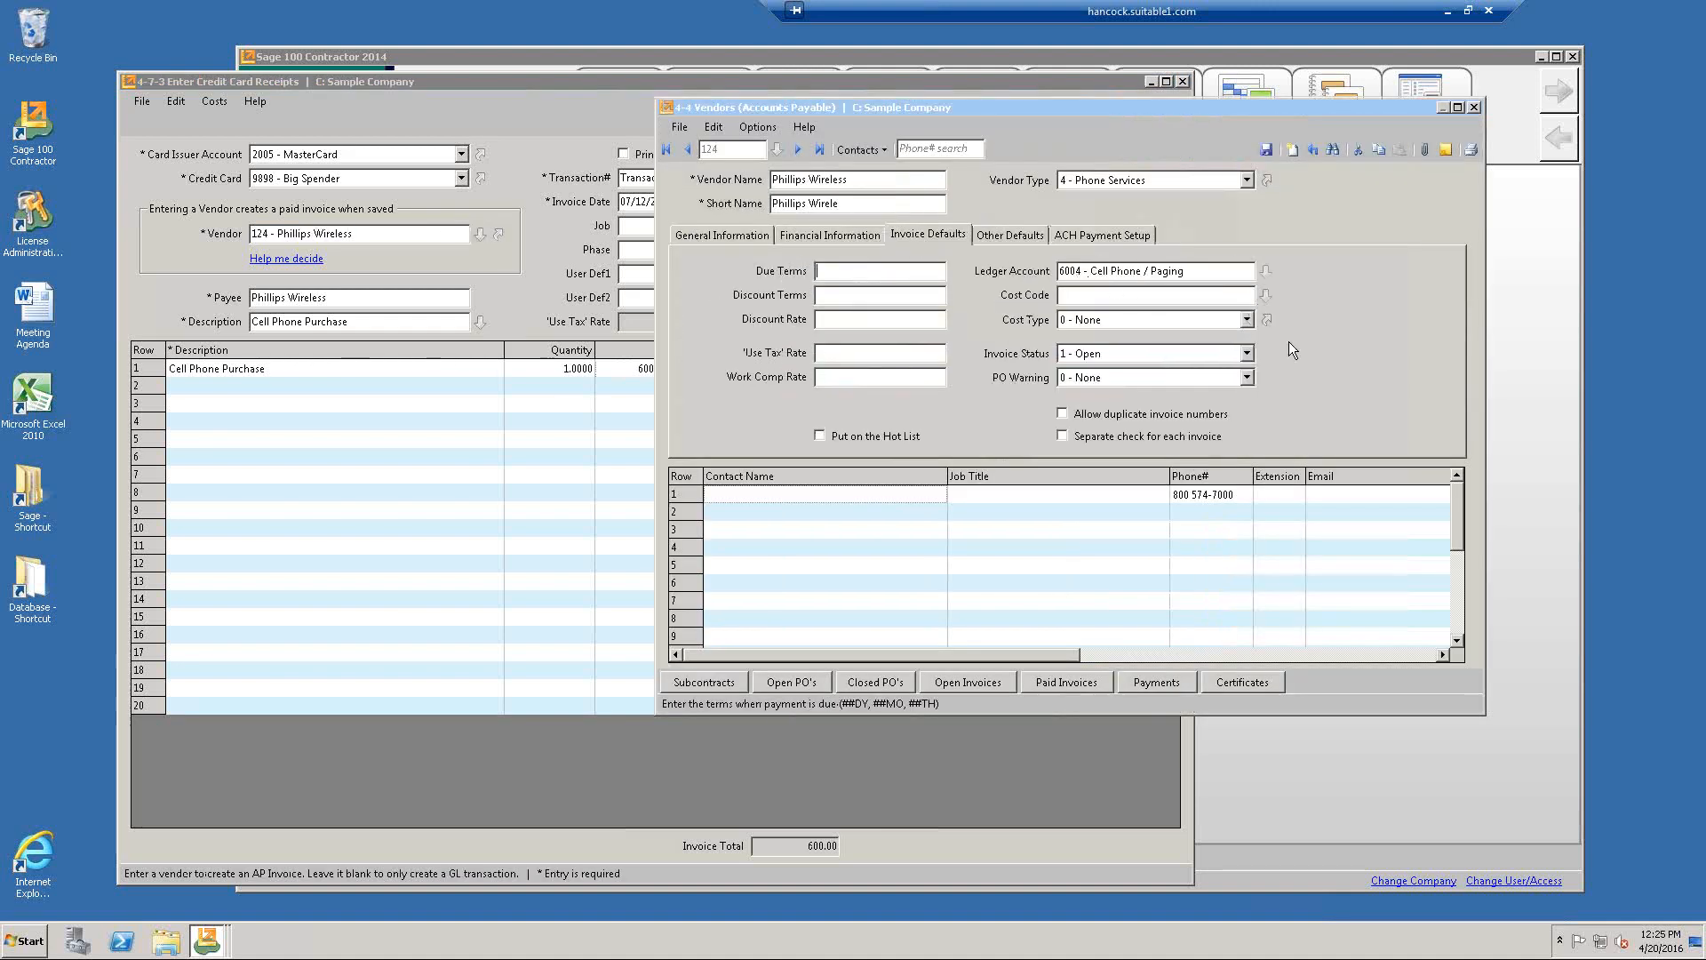
click(1479, 105)
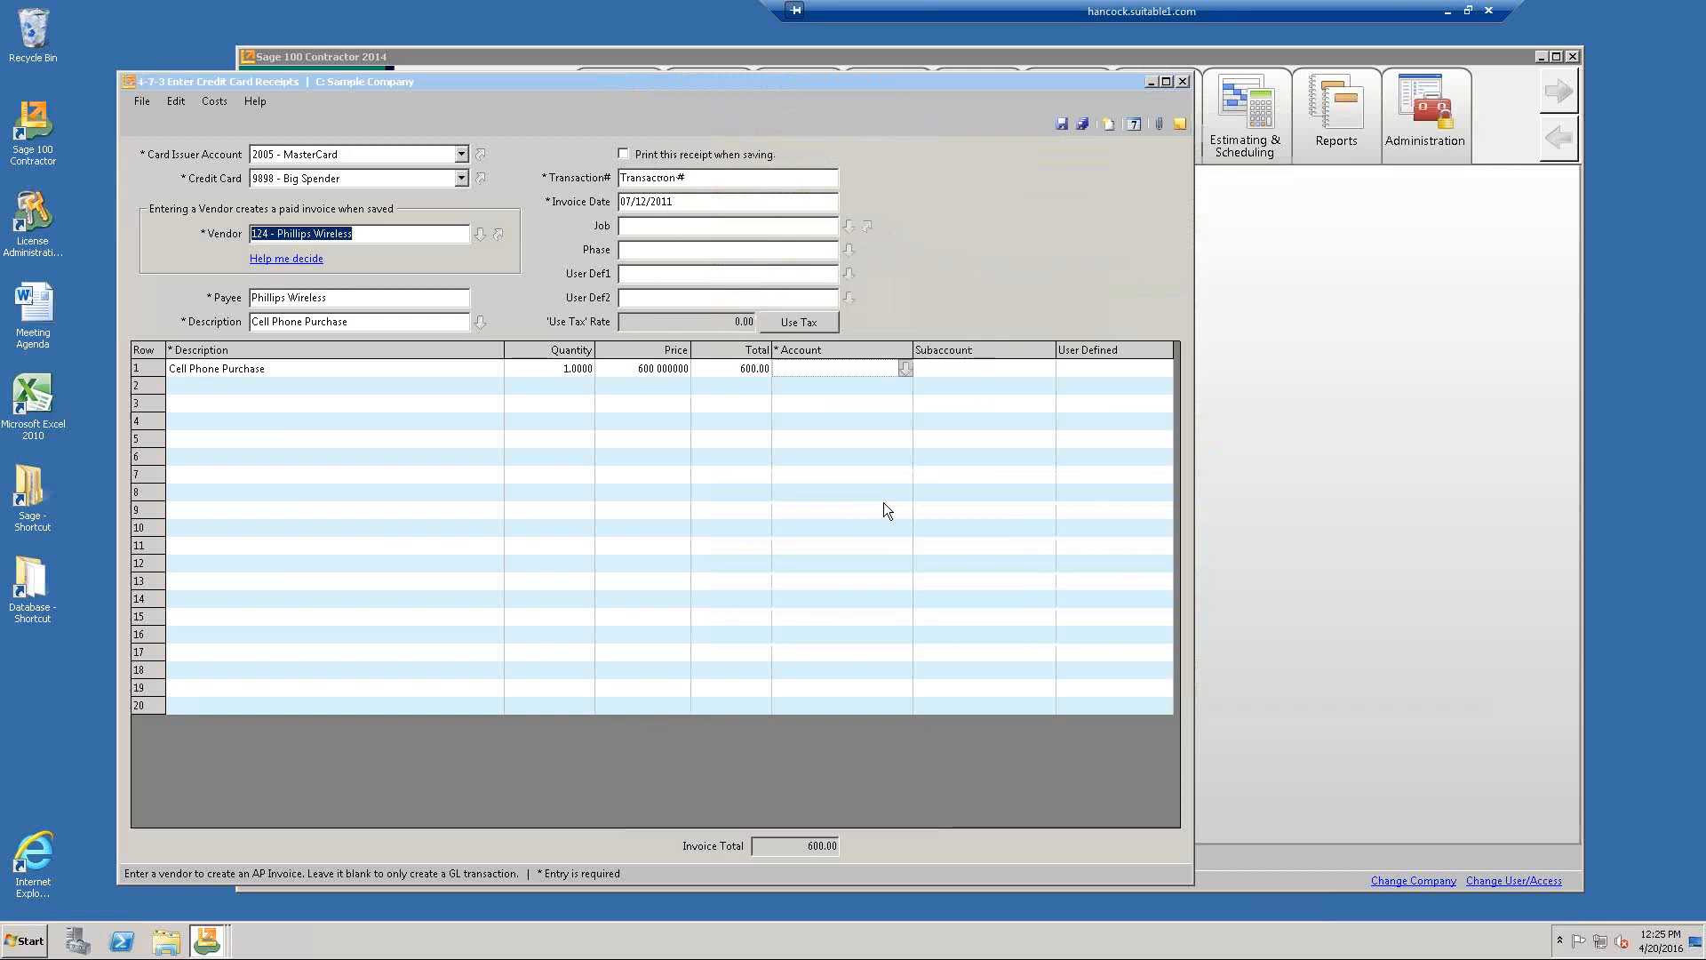
Accept account 6004 - Cell Phone / Paging on the line without a subaccount and save the receipt.
click(830, 366)
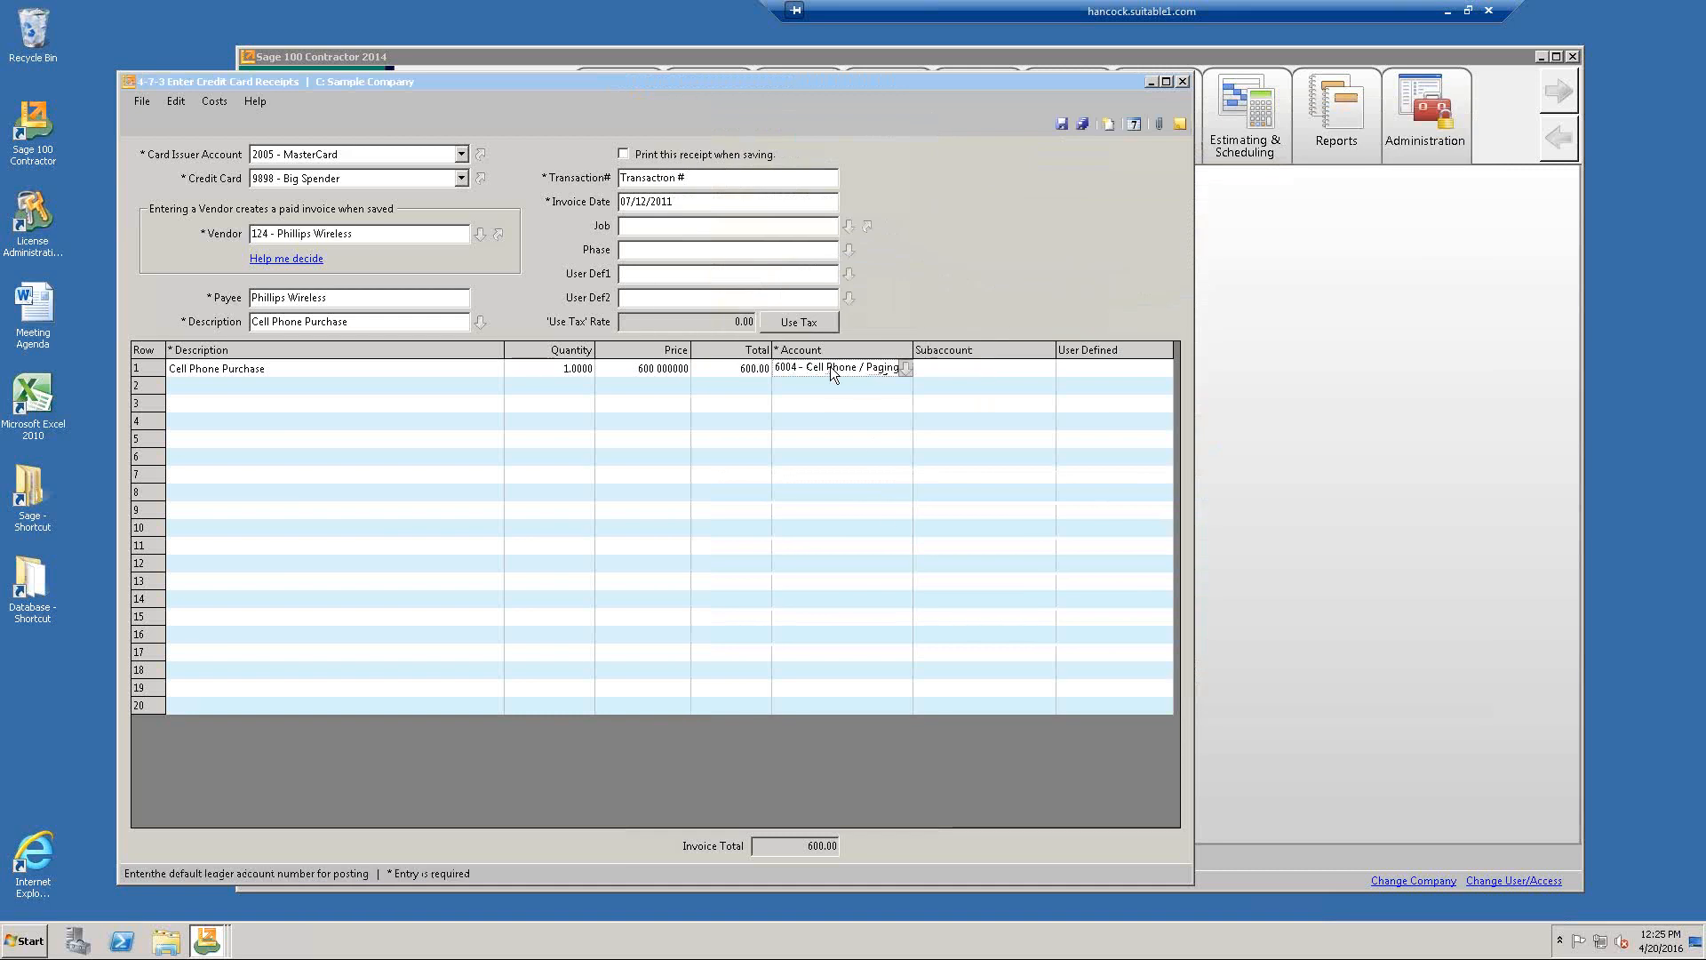
click(981, 370)
click(1048, 368)
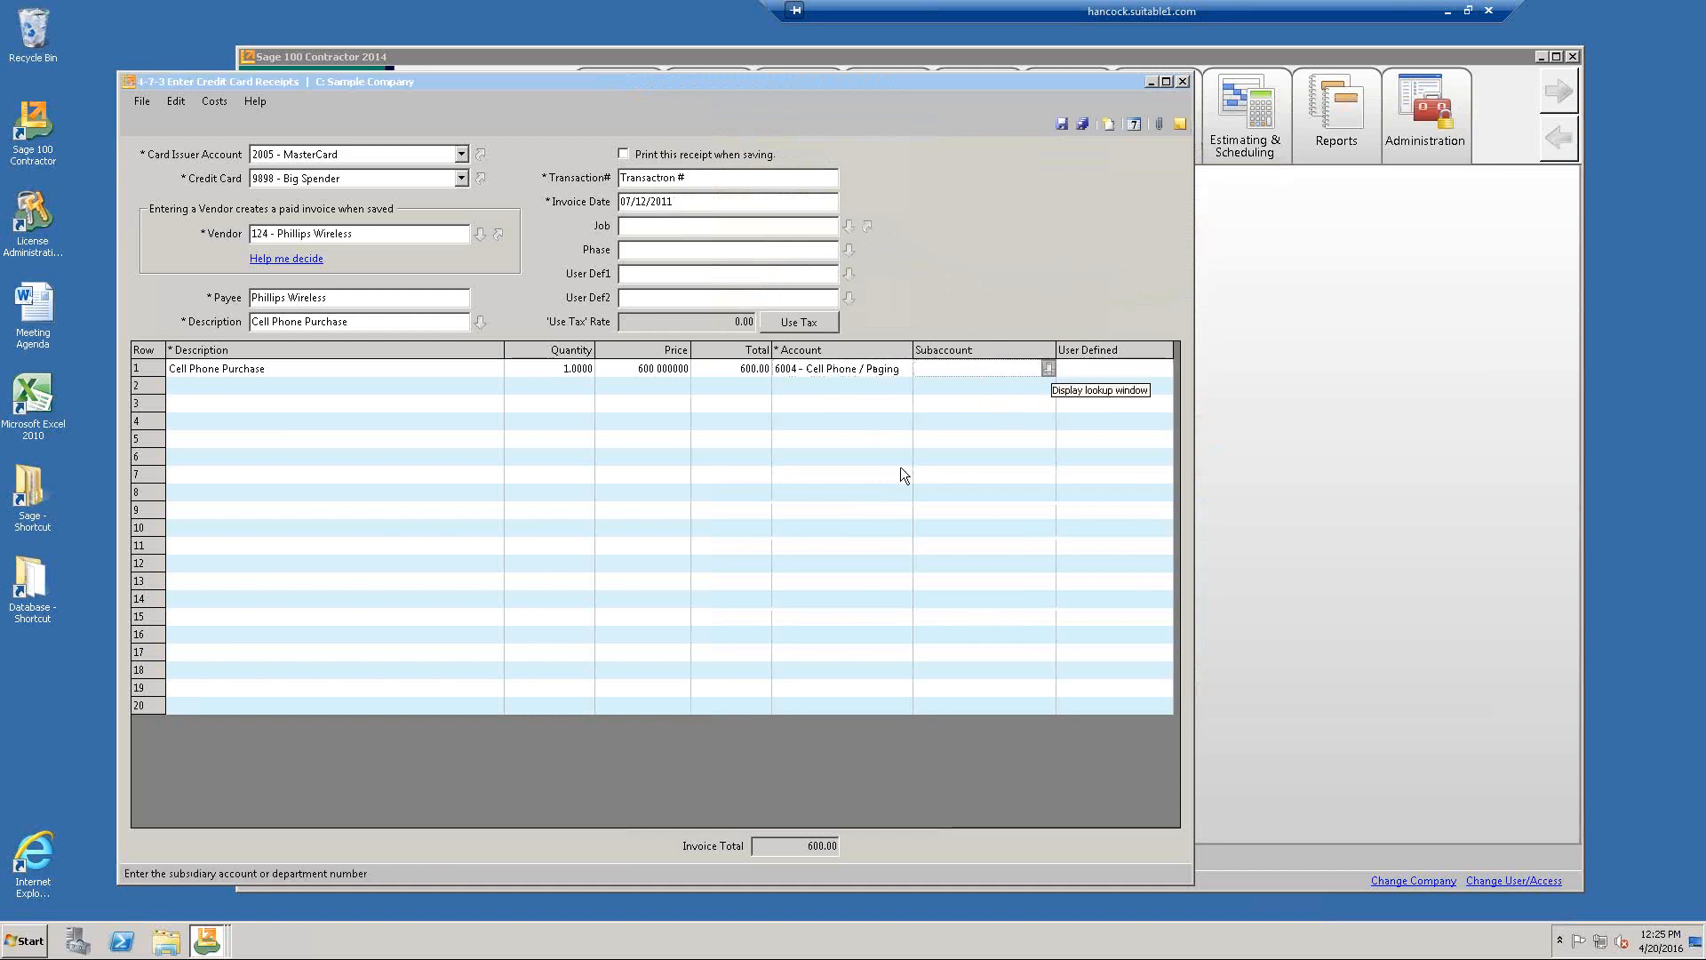
click(590, 51)
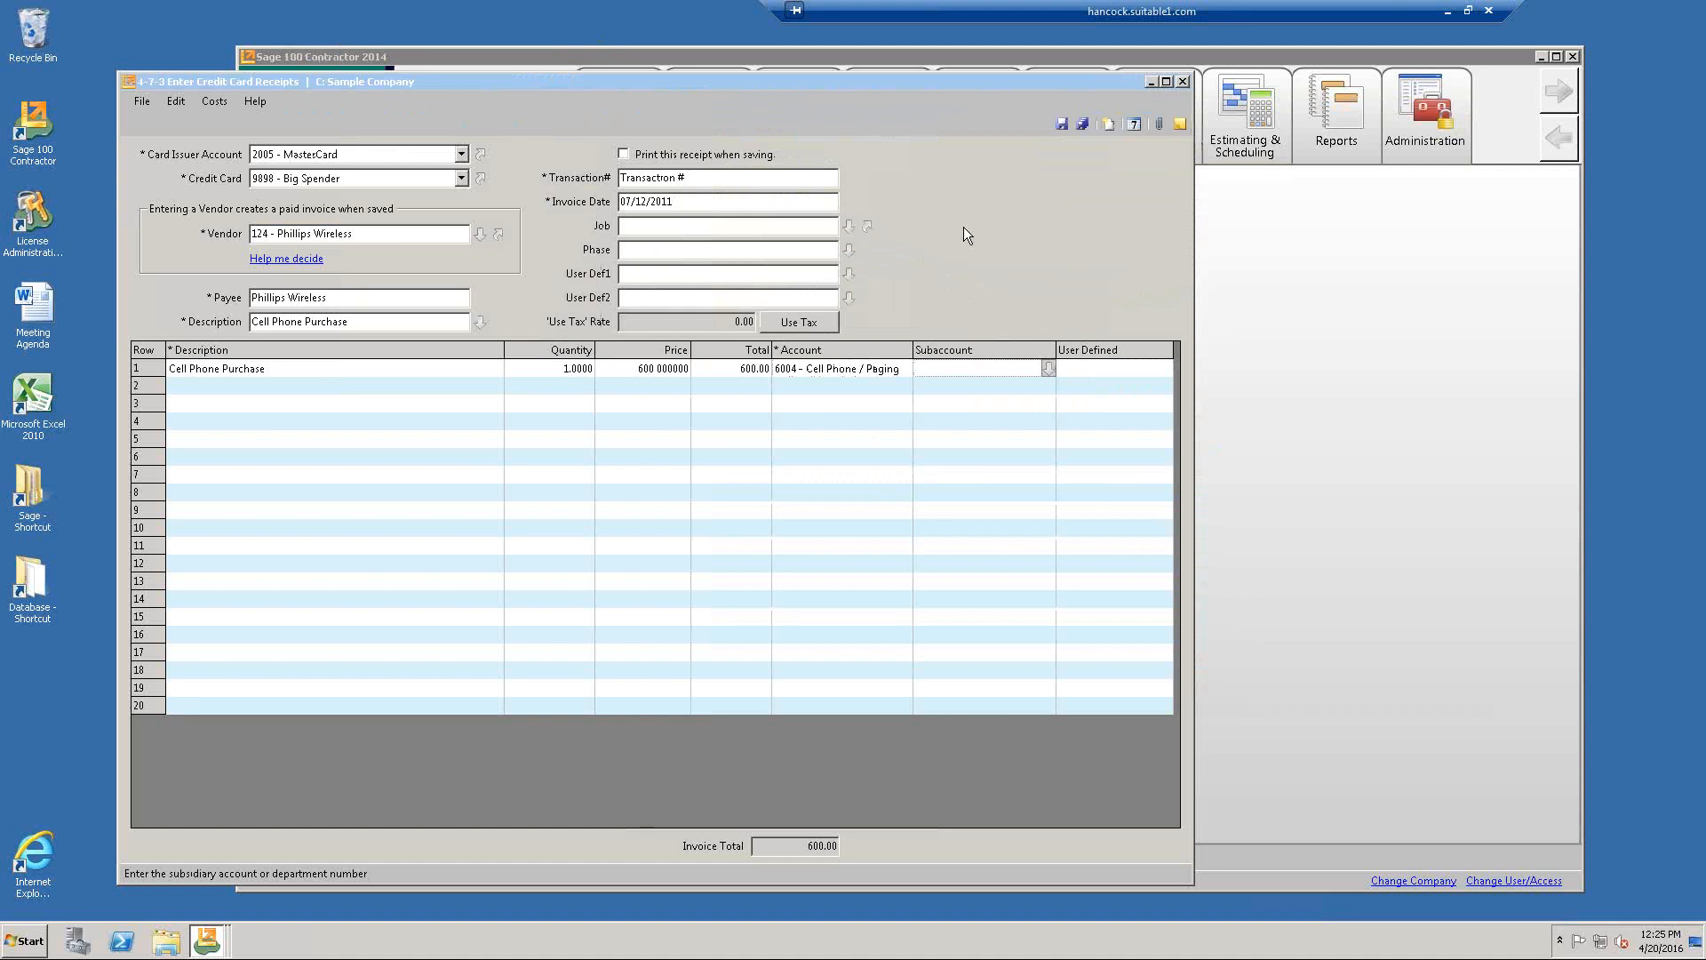
click(1061, 124)
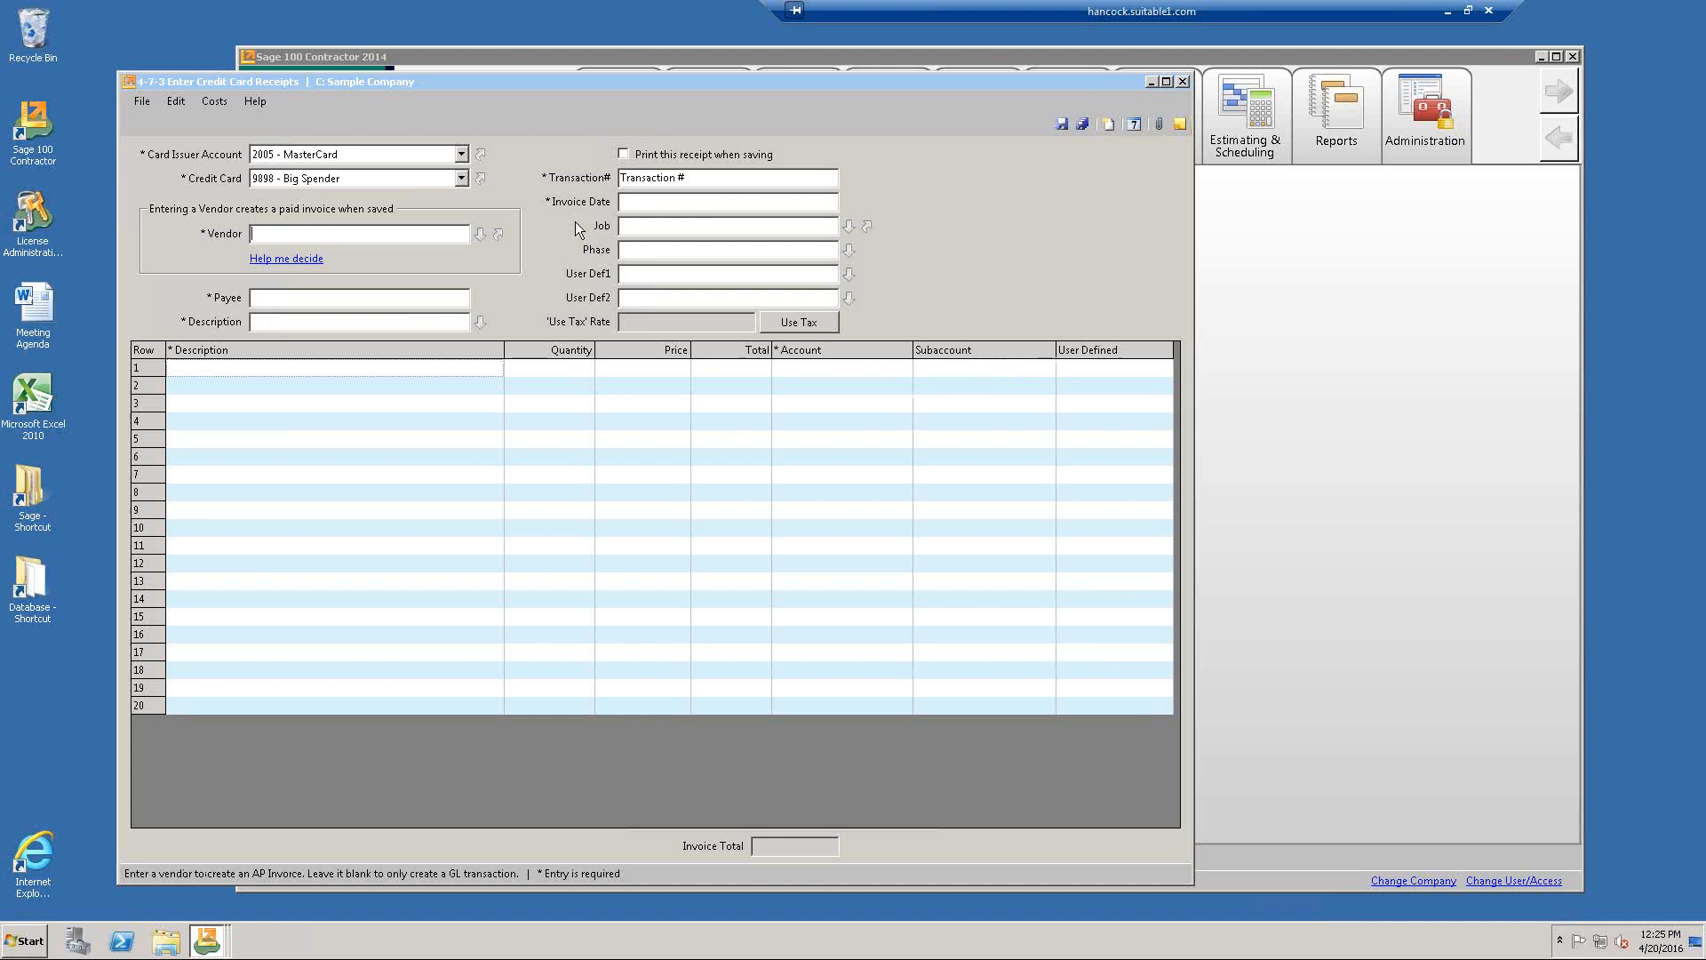
Look up the Cell Phone Purchase entry among vendor 124's paid invoices, and close the vendor record.
click(499, 234)
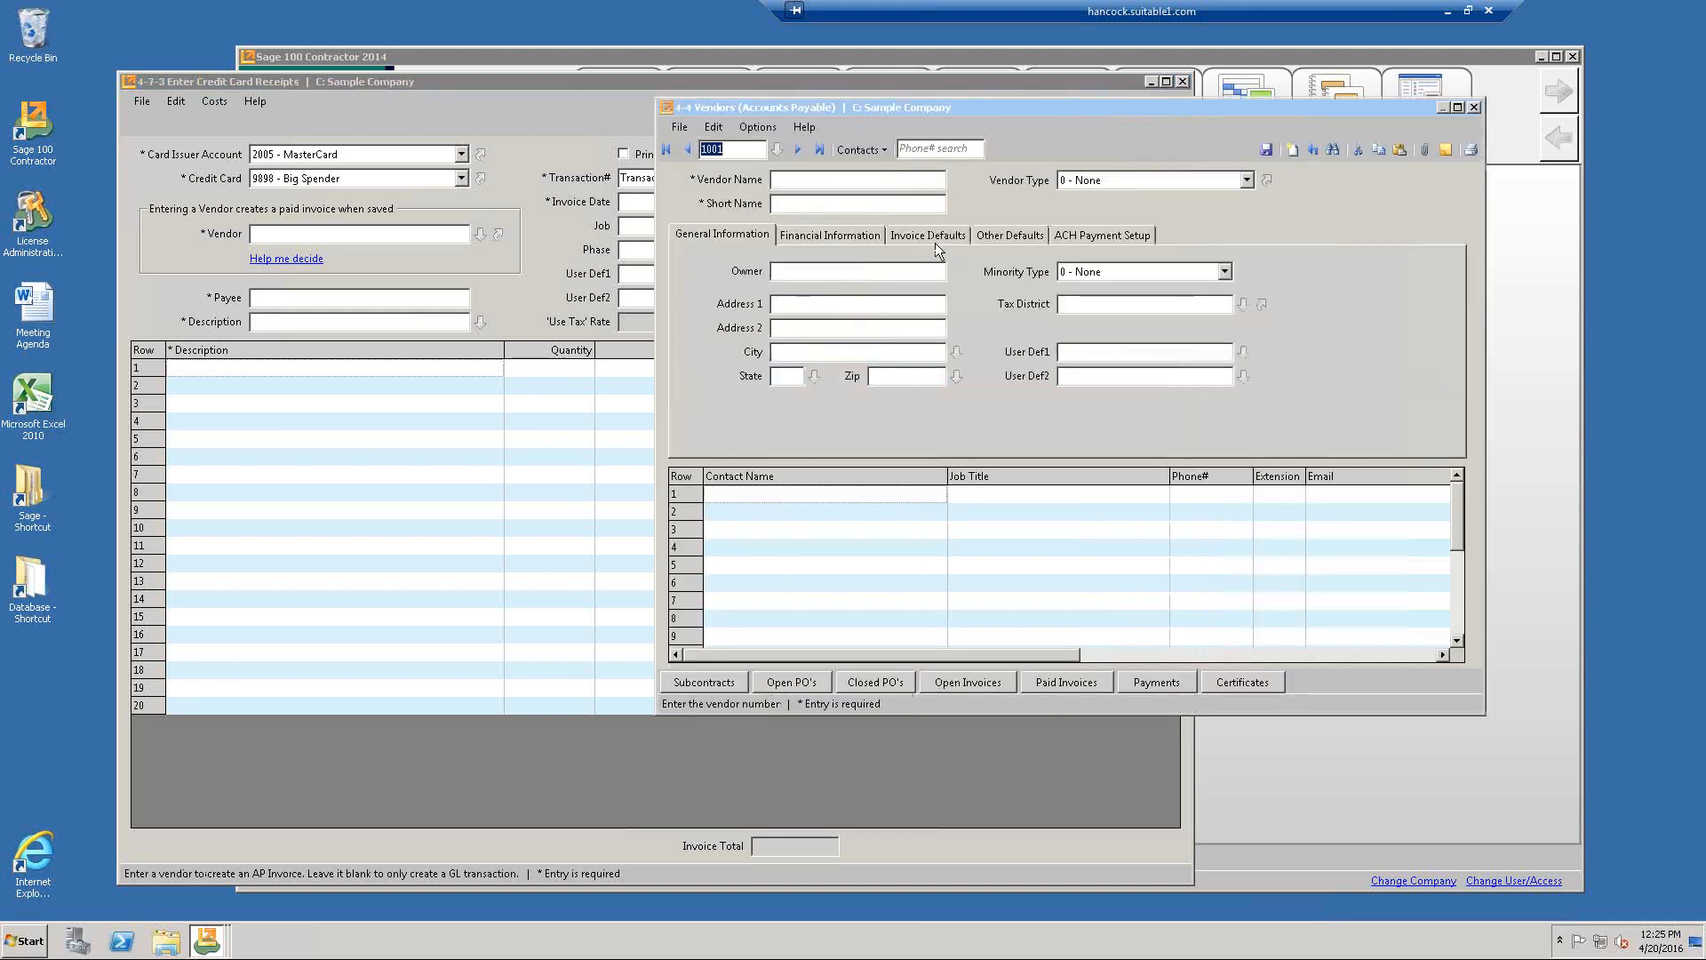
text(124)
key(Tab)
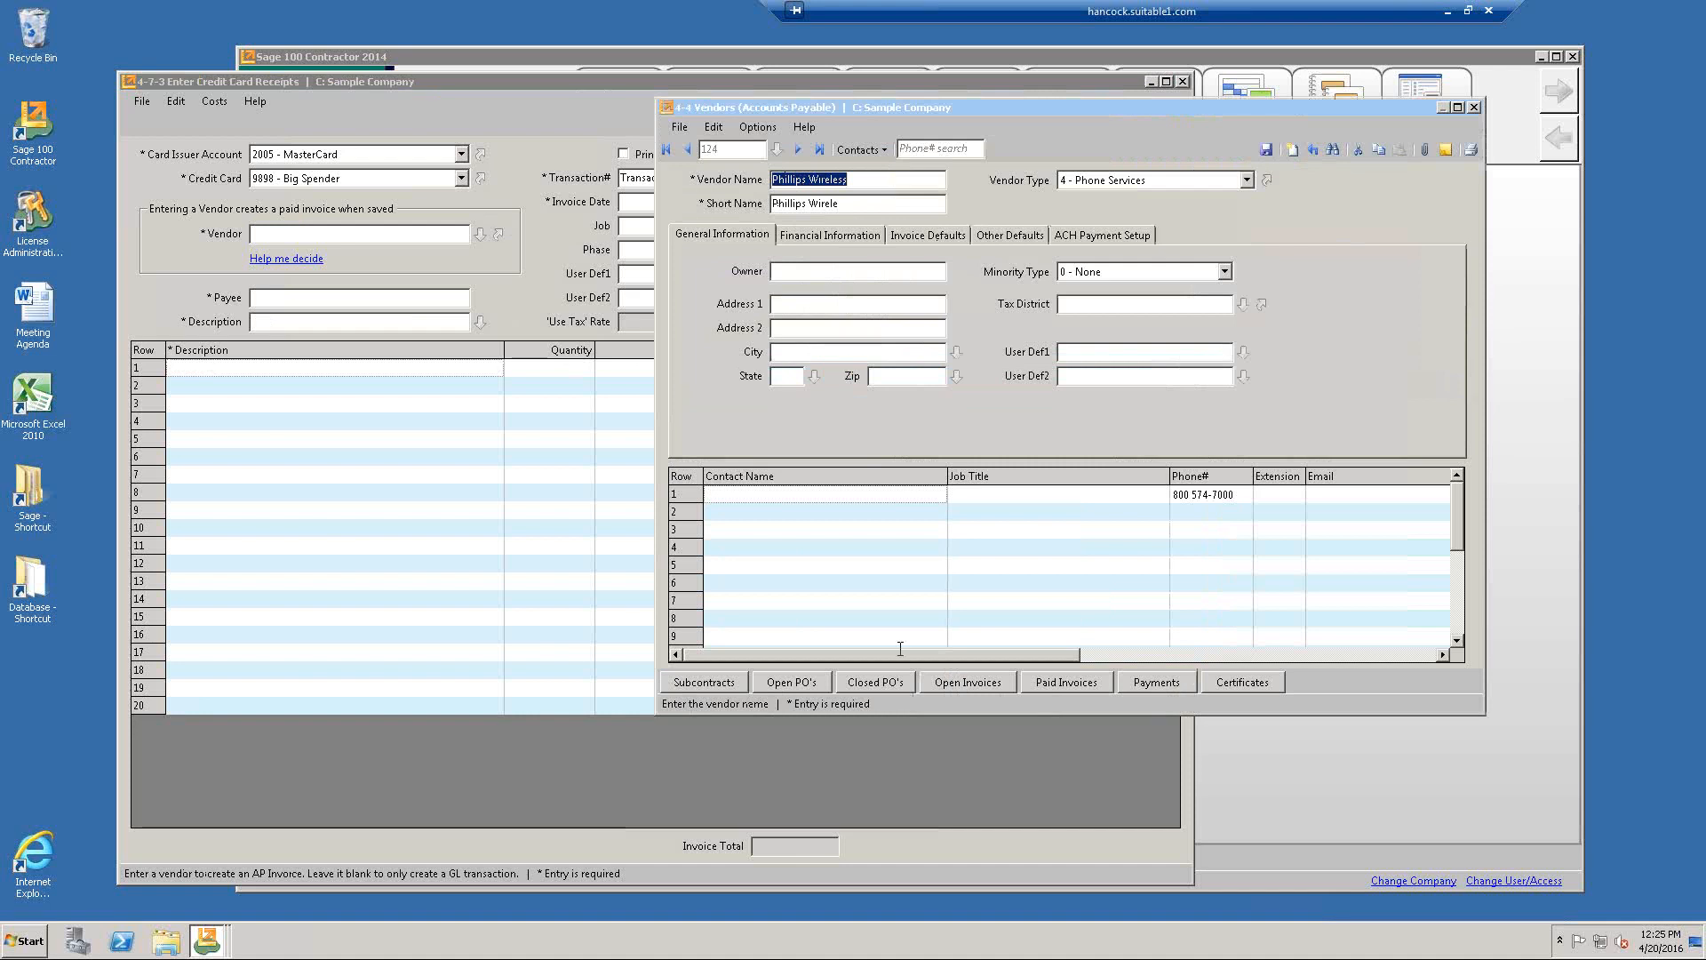
click(1035, 683)
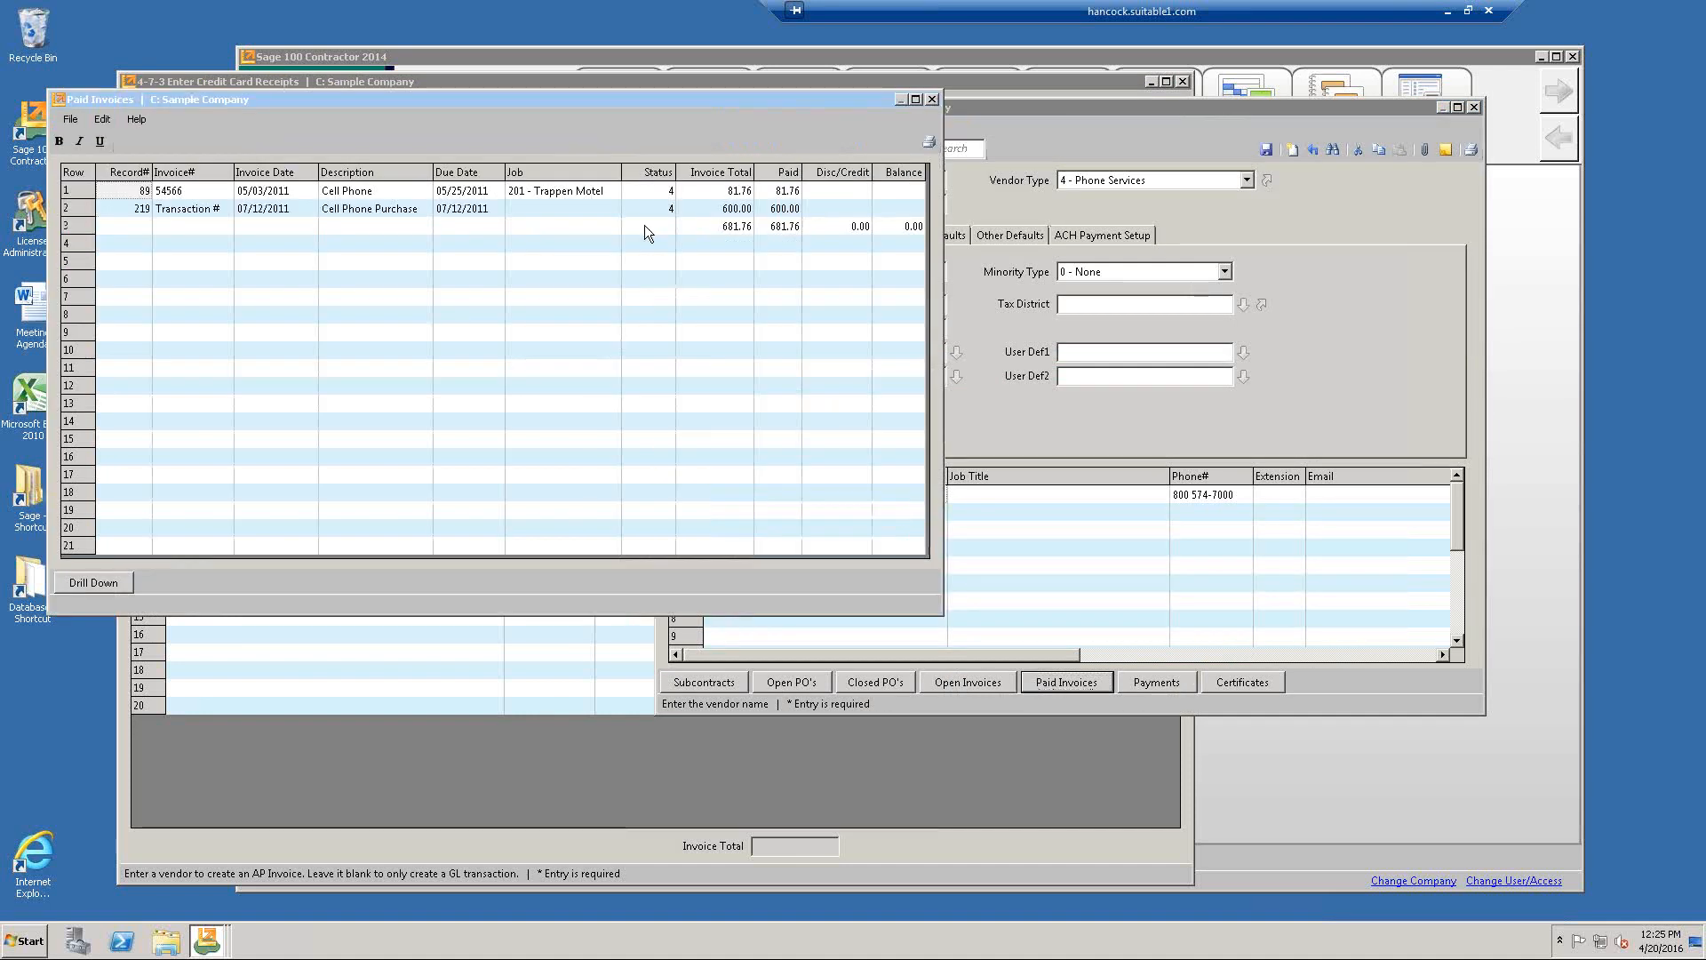
click(82, 211)
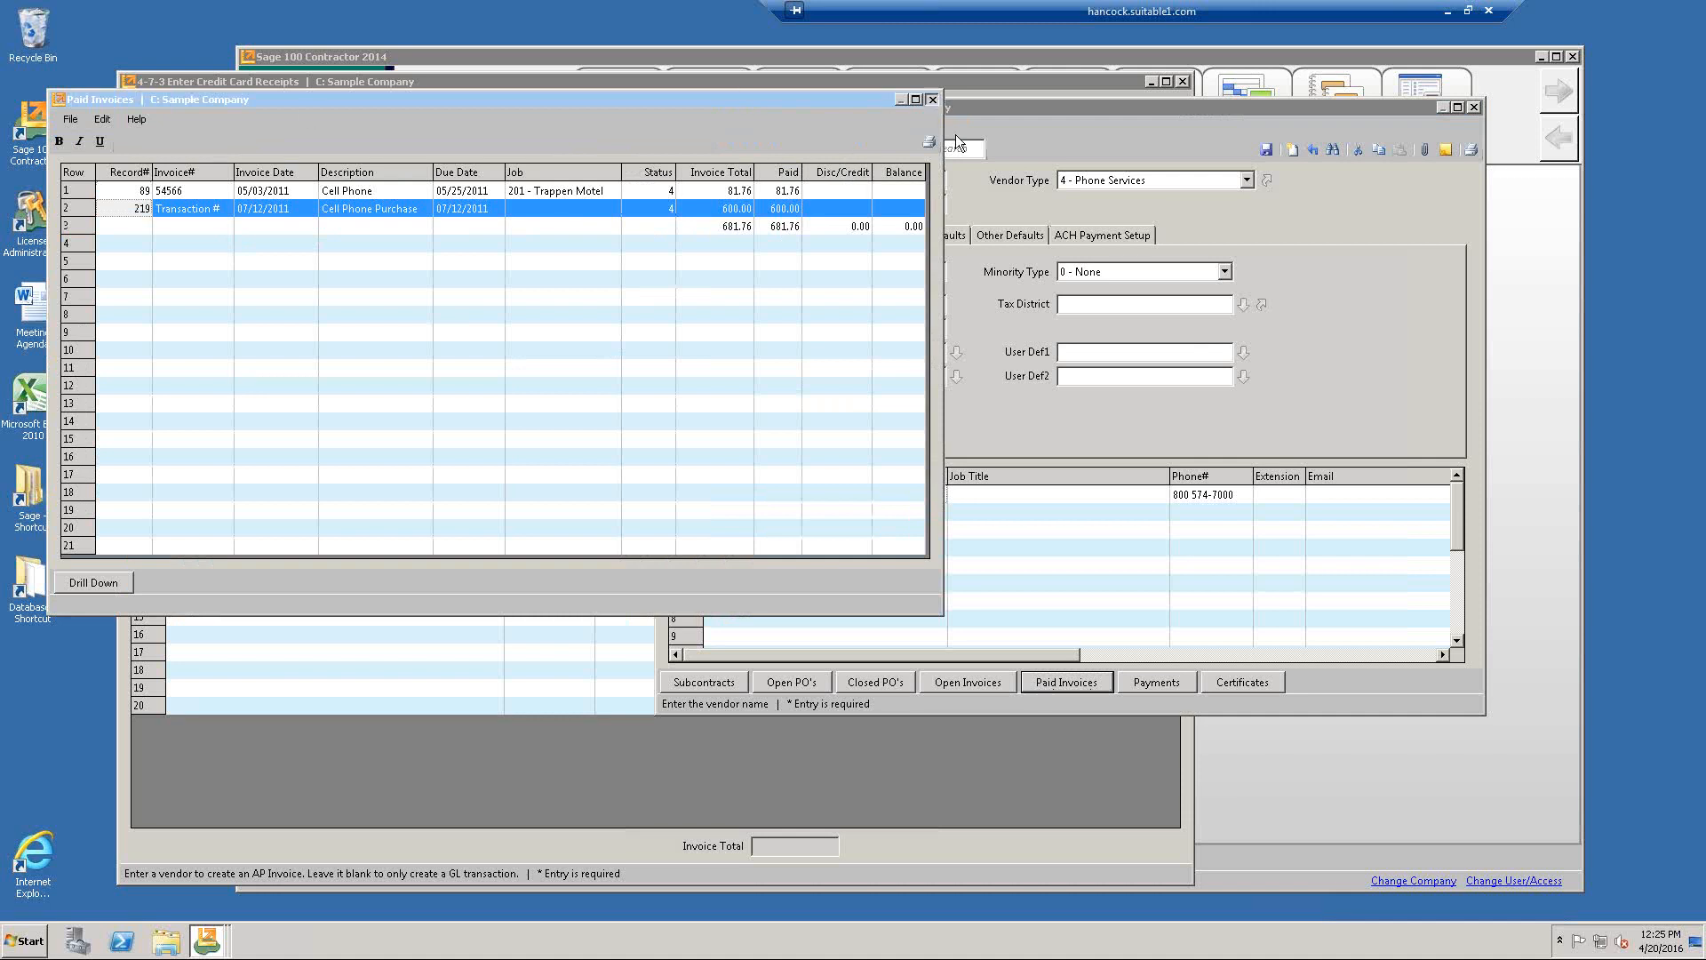
click(932, 99)
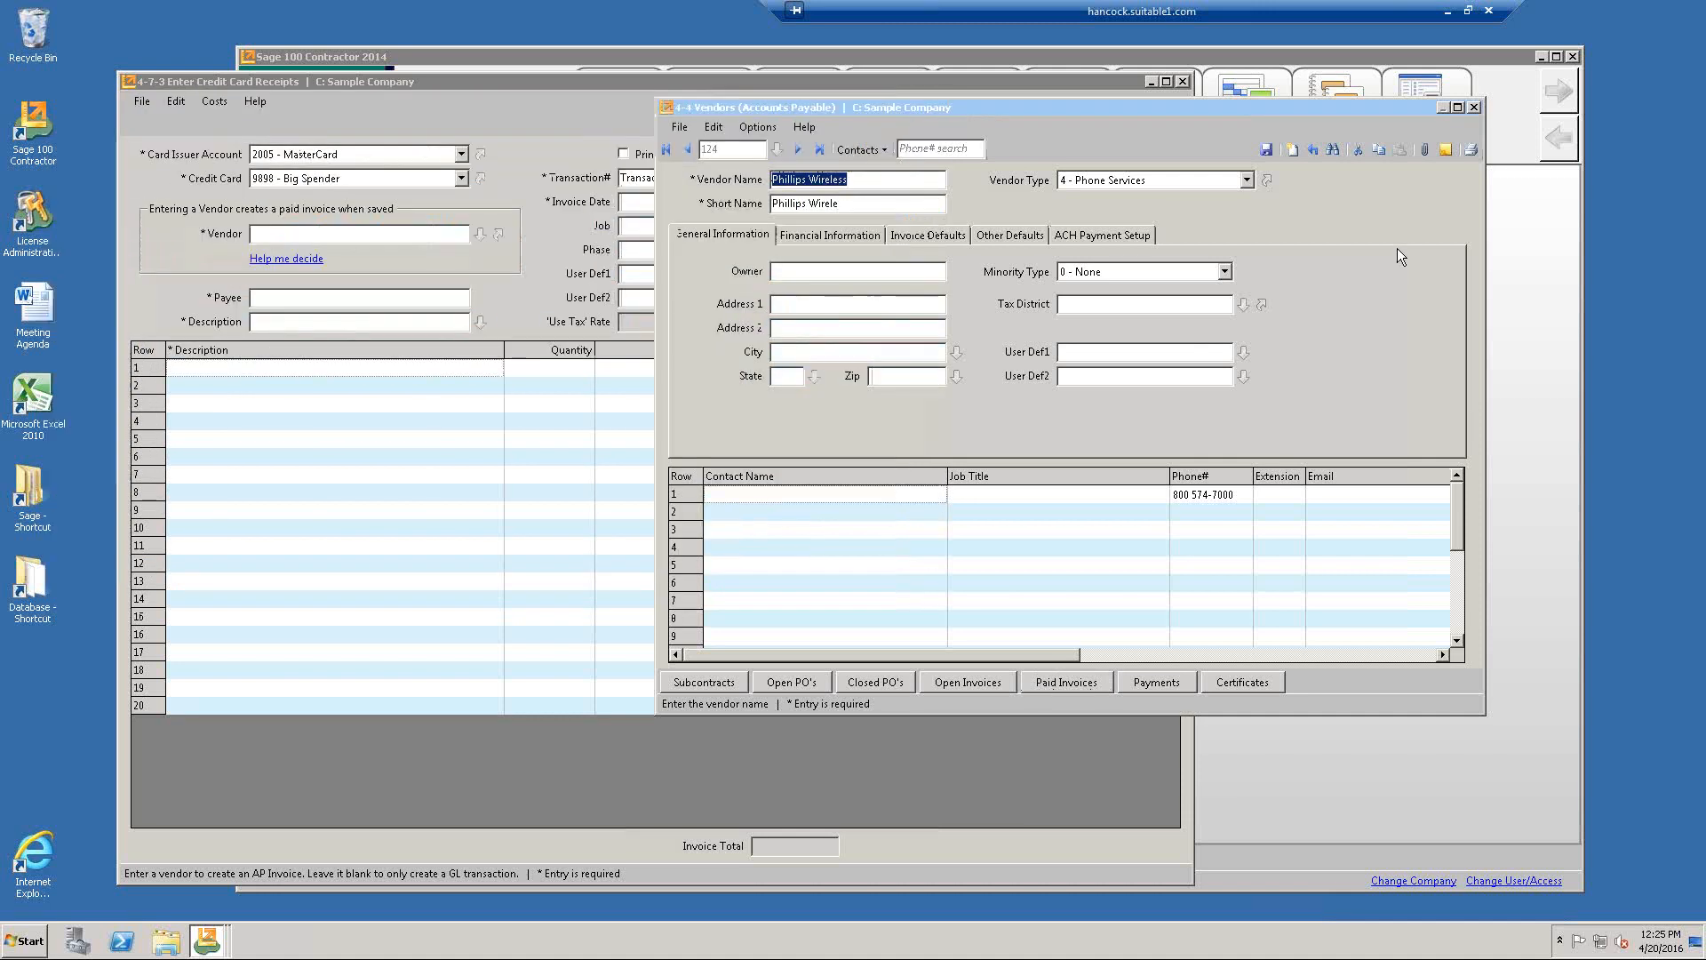
click(1473, 108)
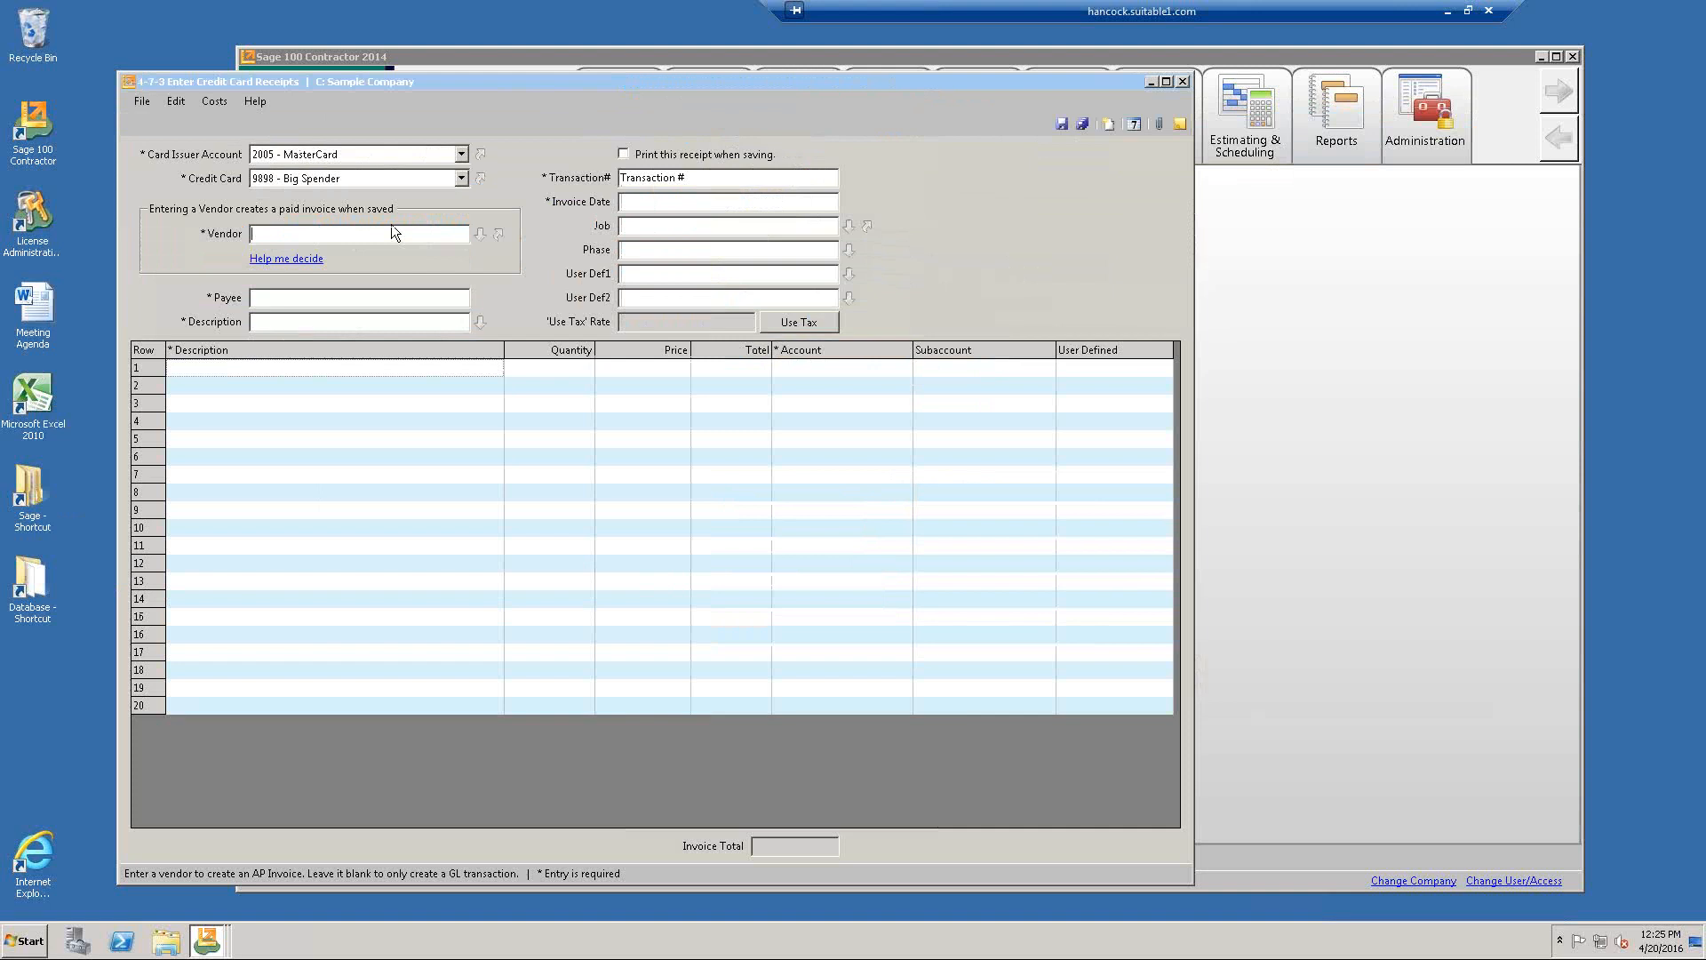
Open the recurring credit card charges, bring up the last record, and review its account and amount.
click(1300, 398)
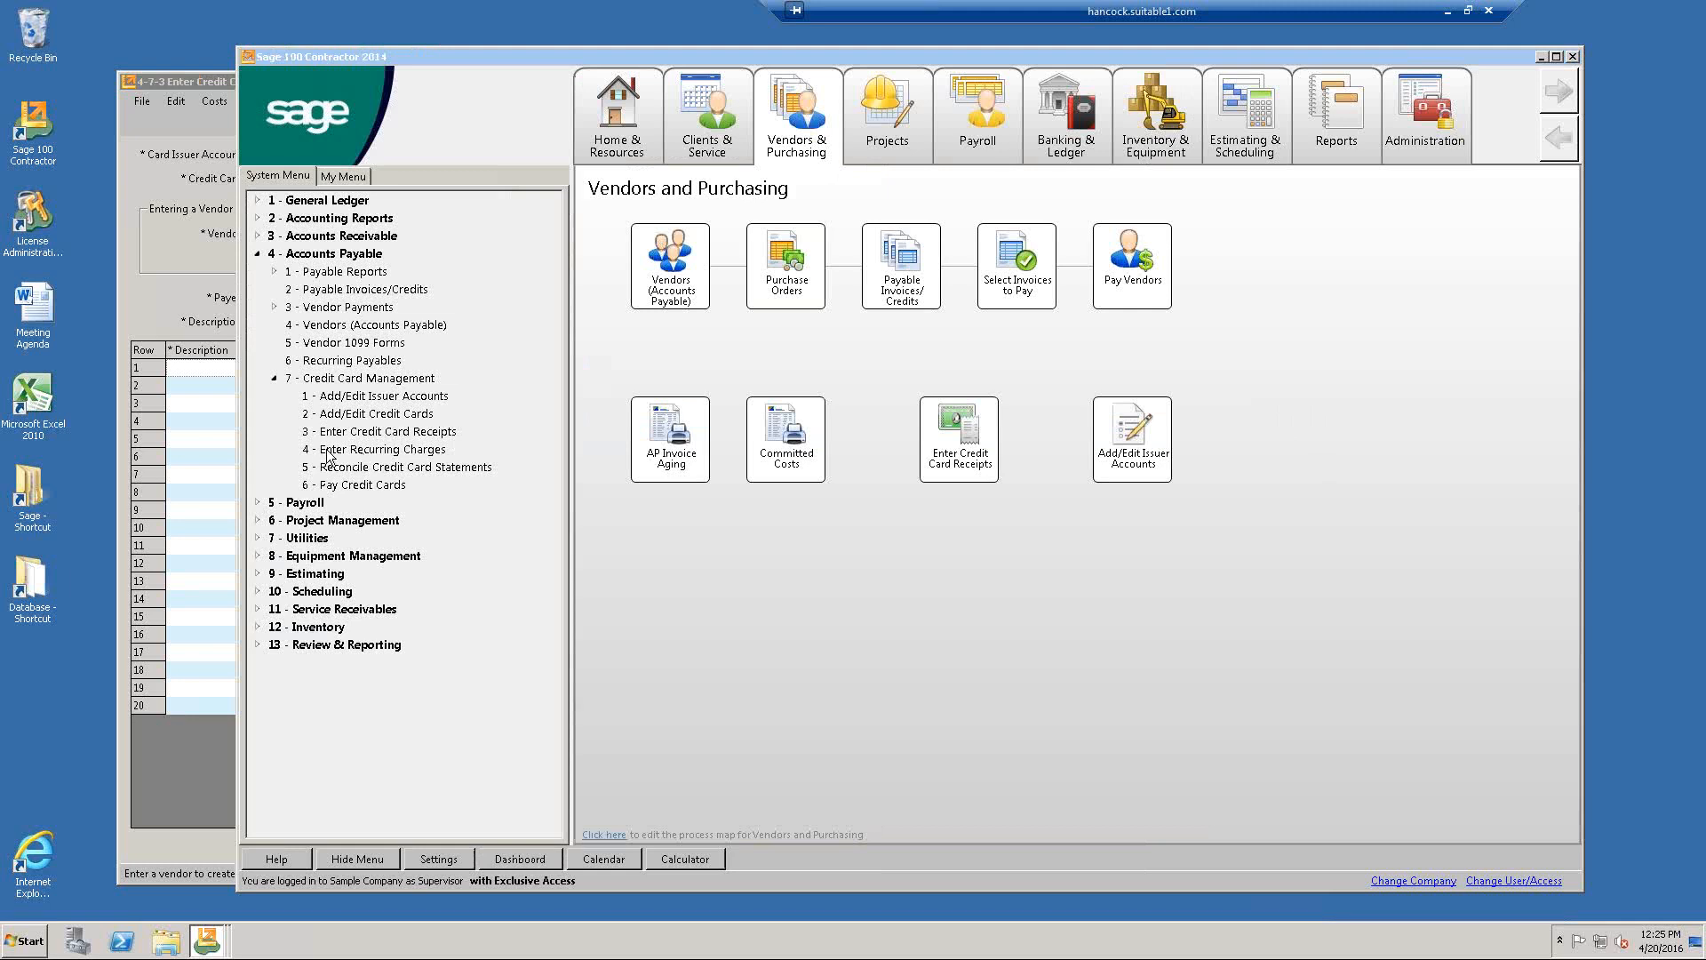
click(328, 451)
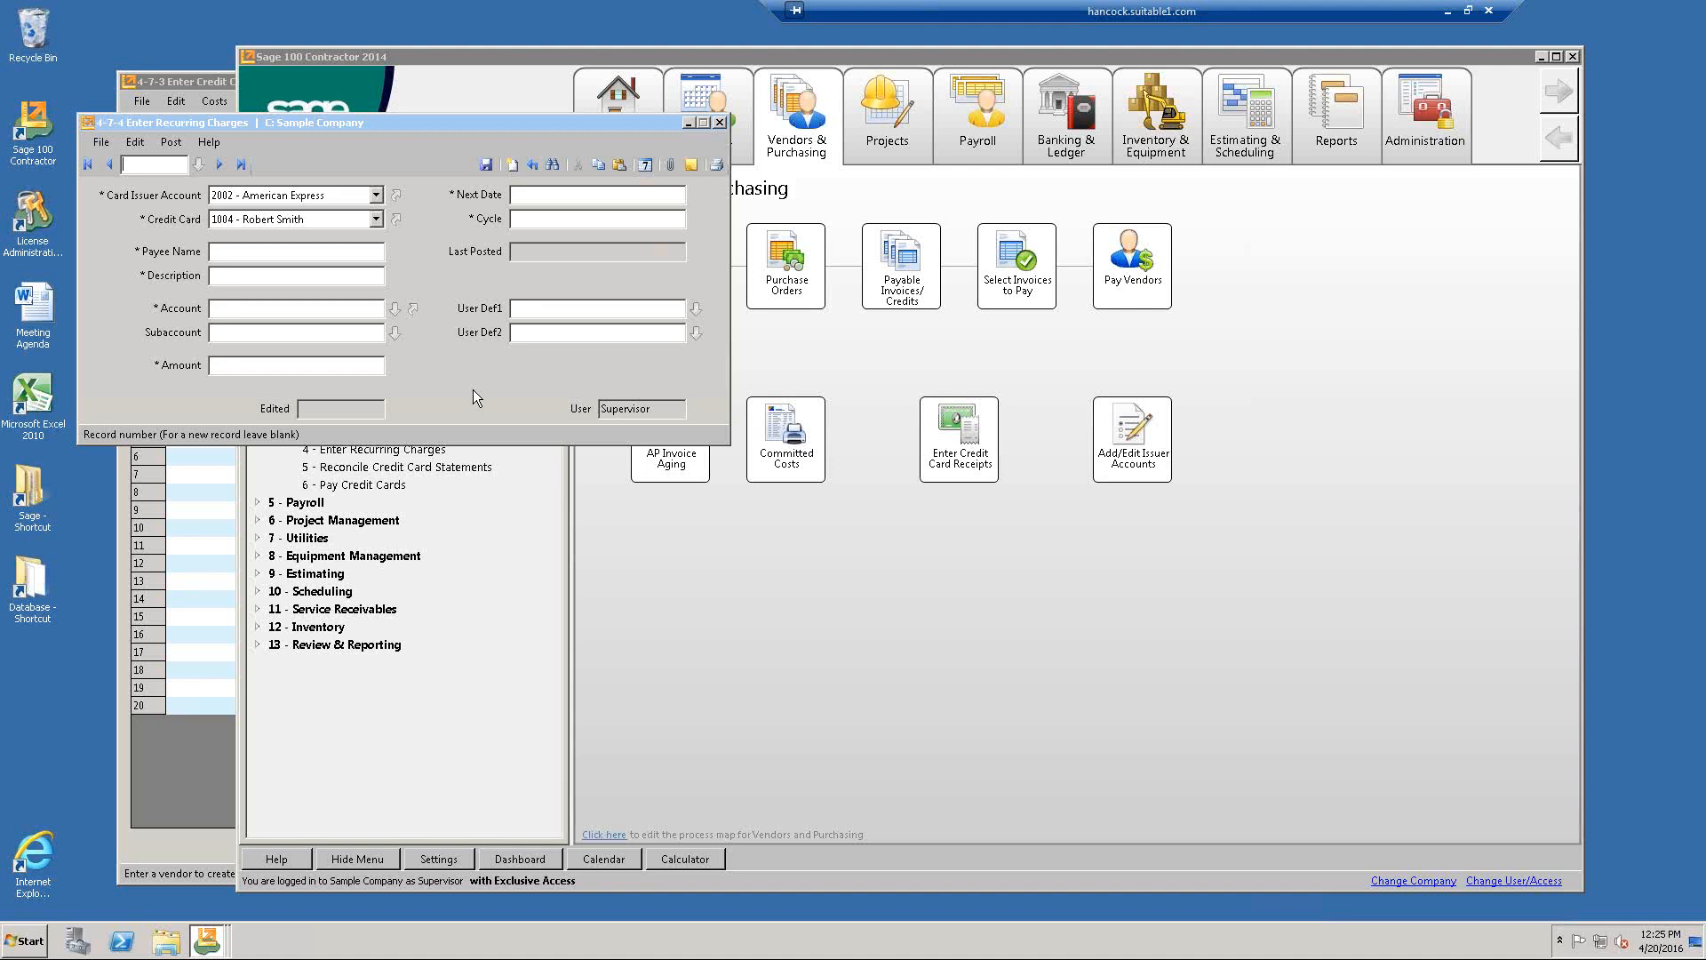
click(240, 165)
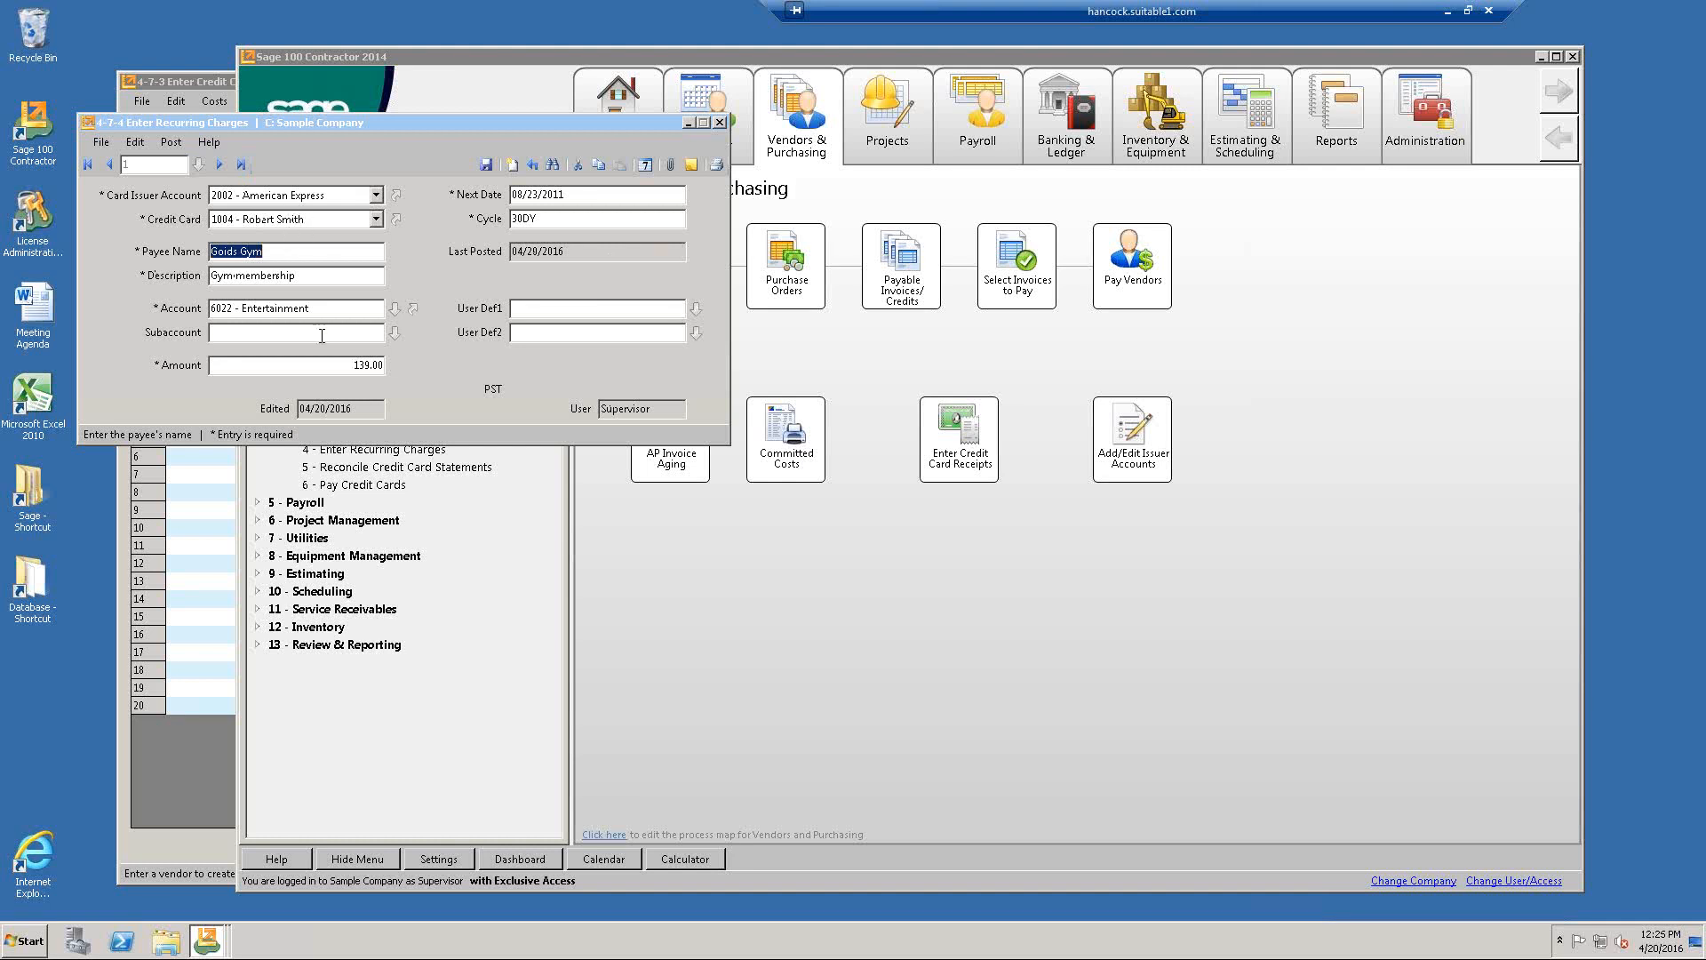
click(351, 367)
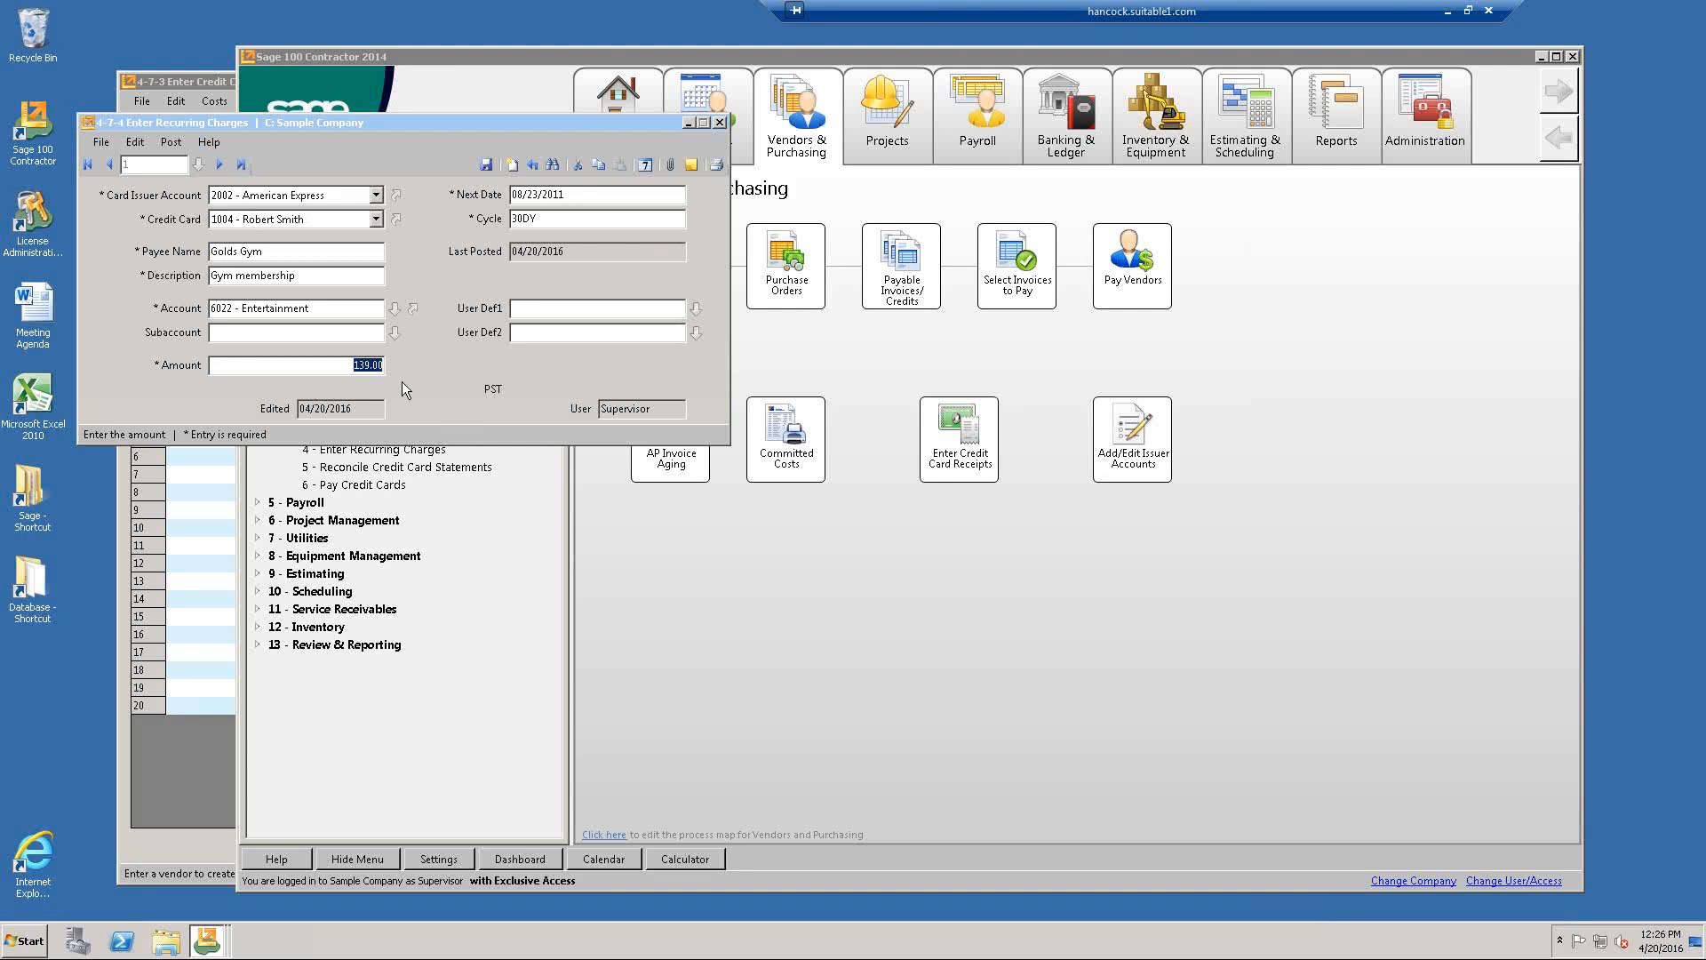
click(339, 306)
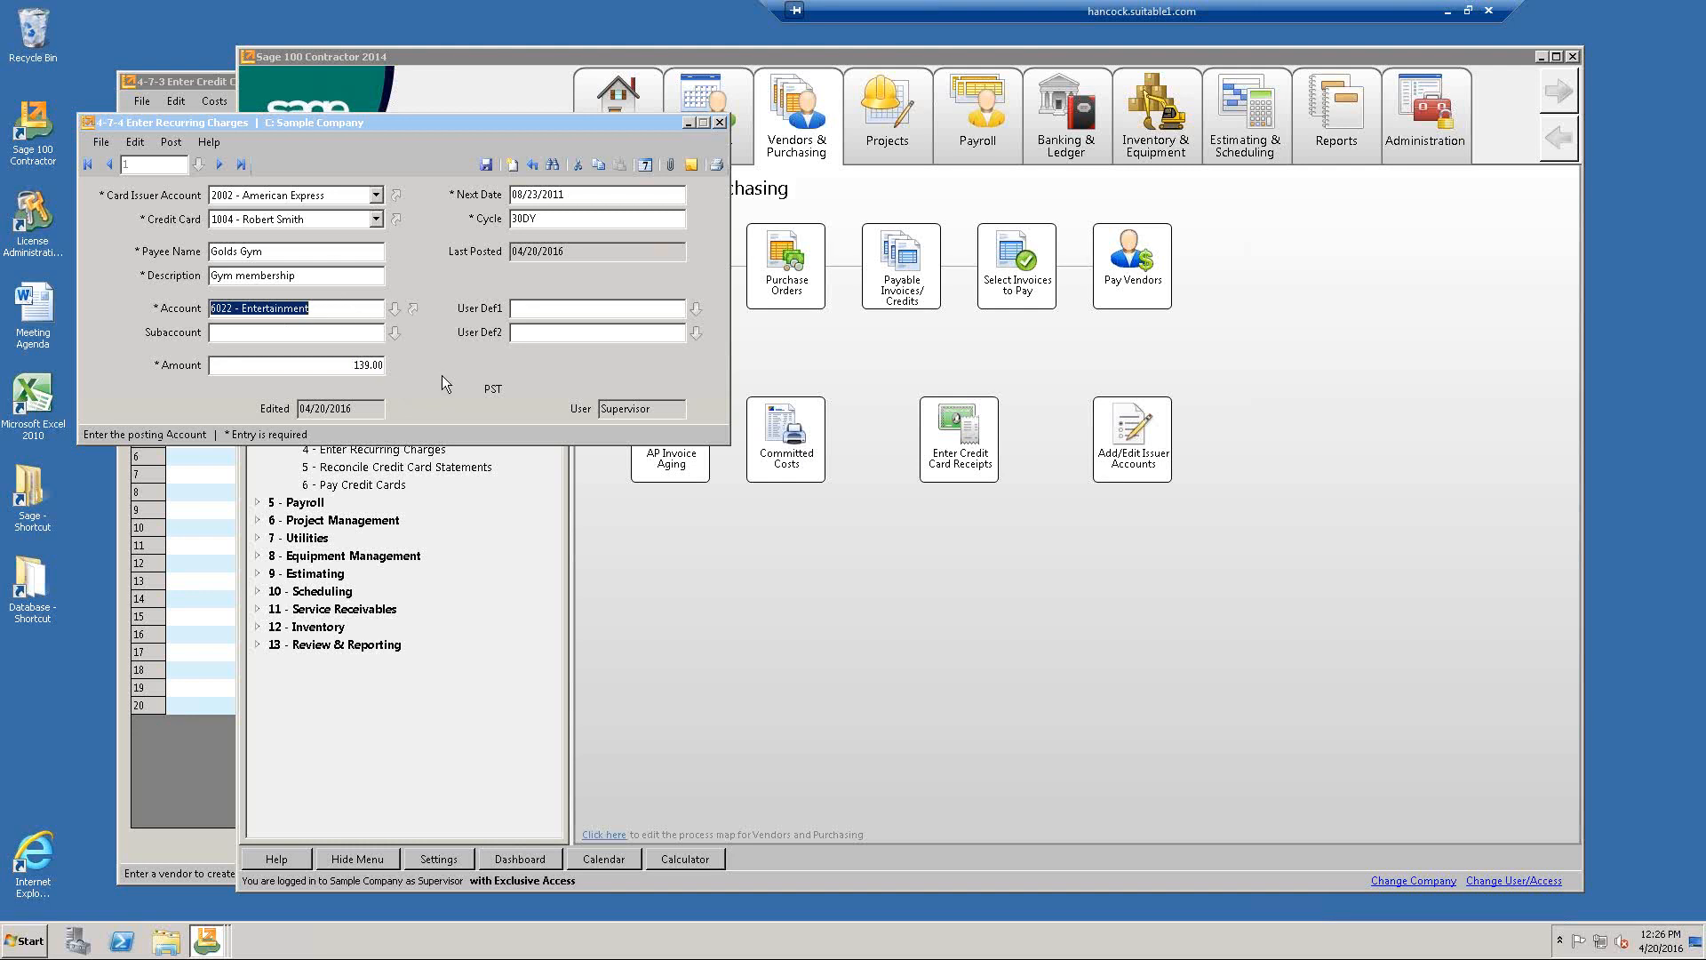
click(337, 305)
drag(337, 306, 169, 308)
click(347, 366)
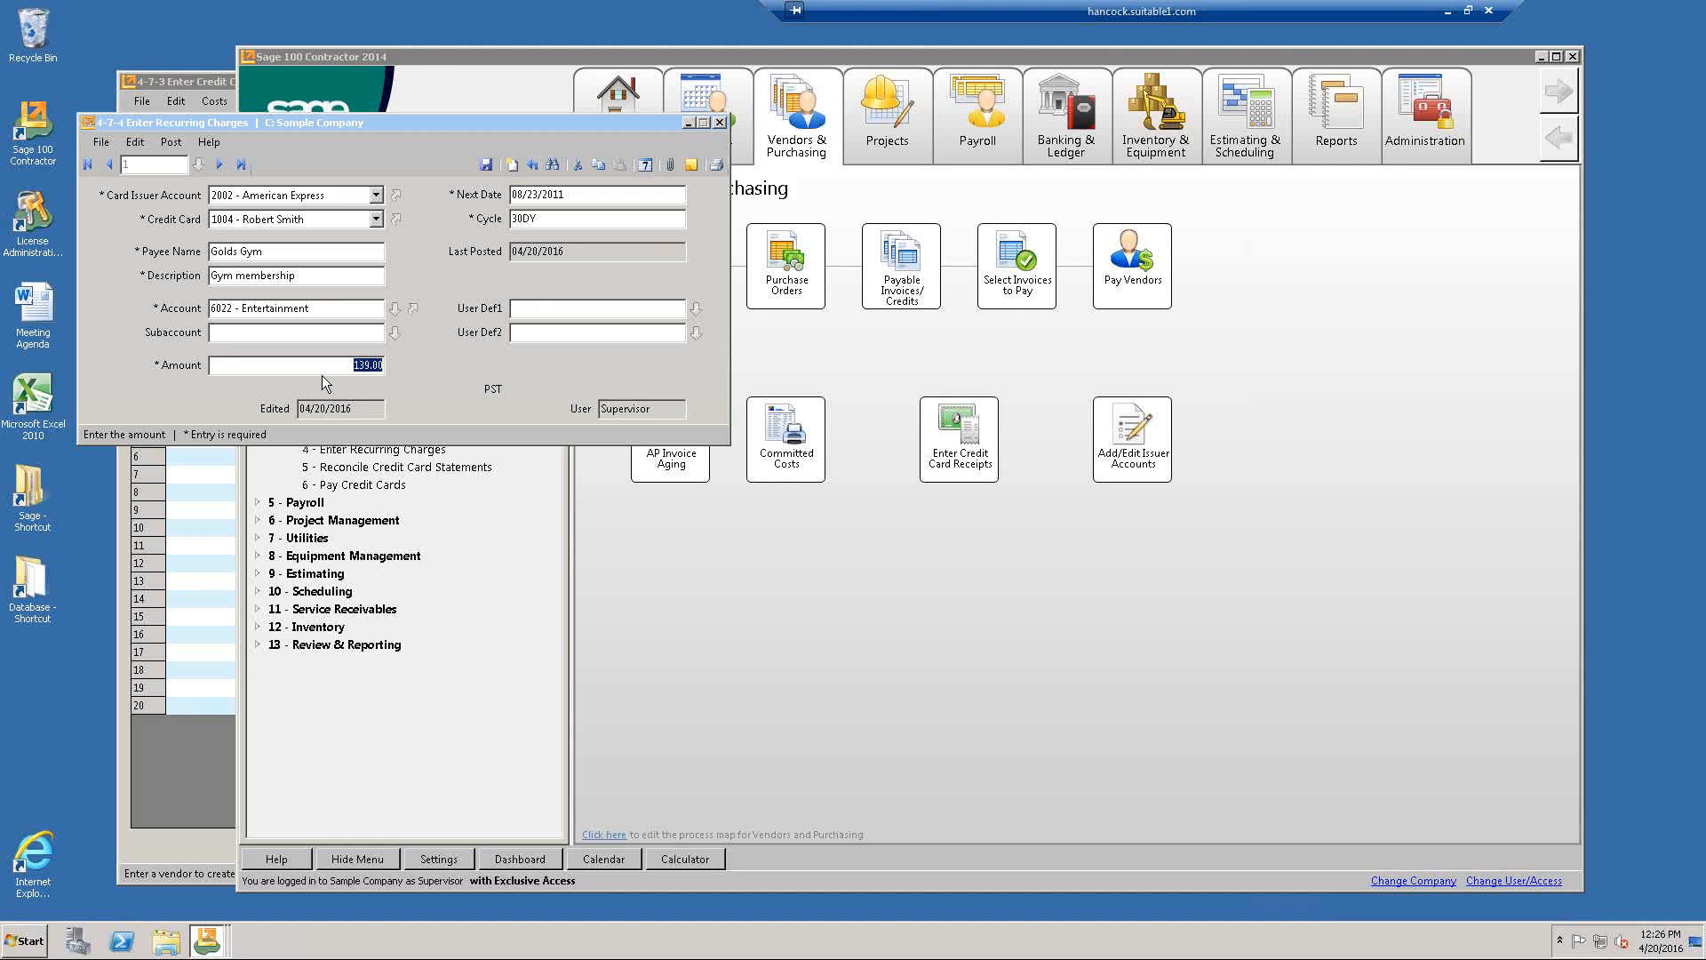
Set the Golds Gym recurring charge's next date to 07/05/2011 and save the record.
click(610, 193)
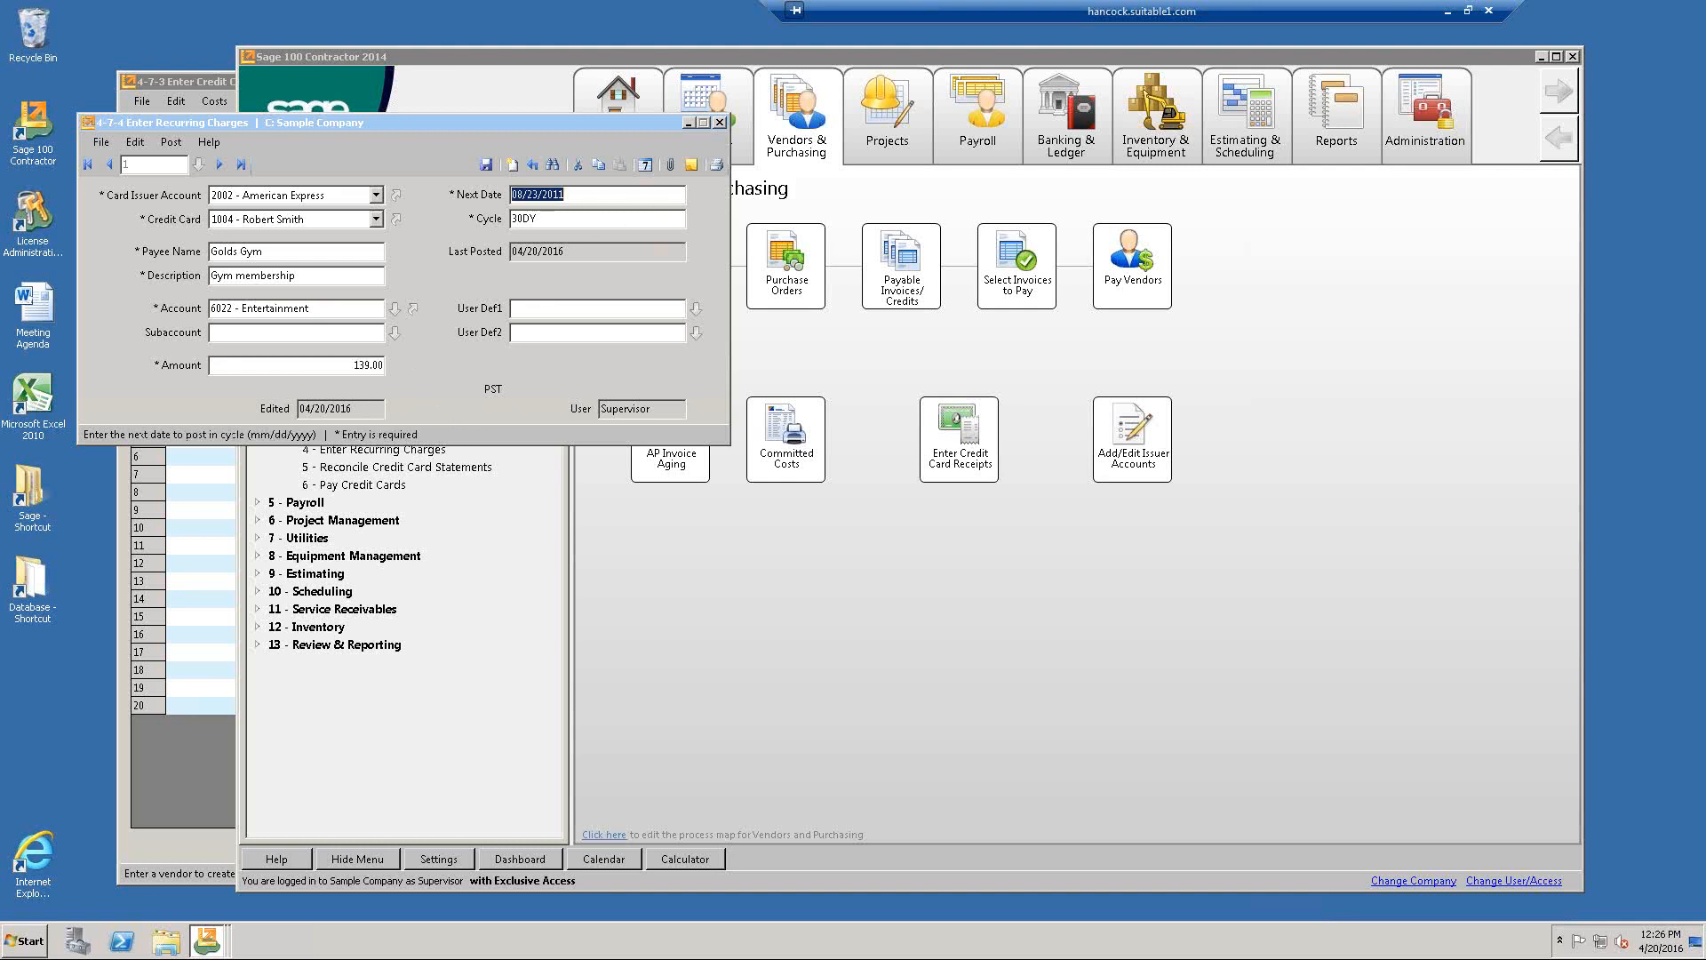
text(07/05/201)
text(1)
key(Tab)
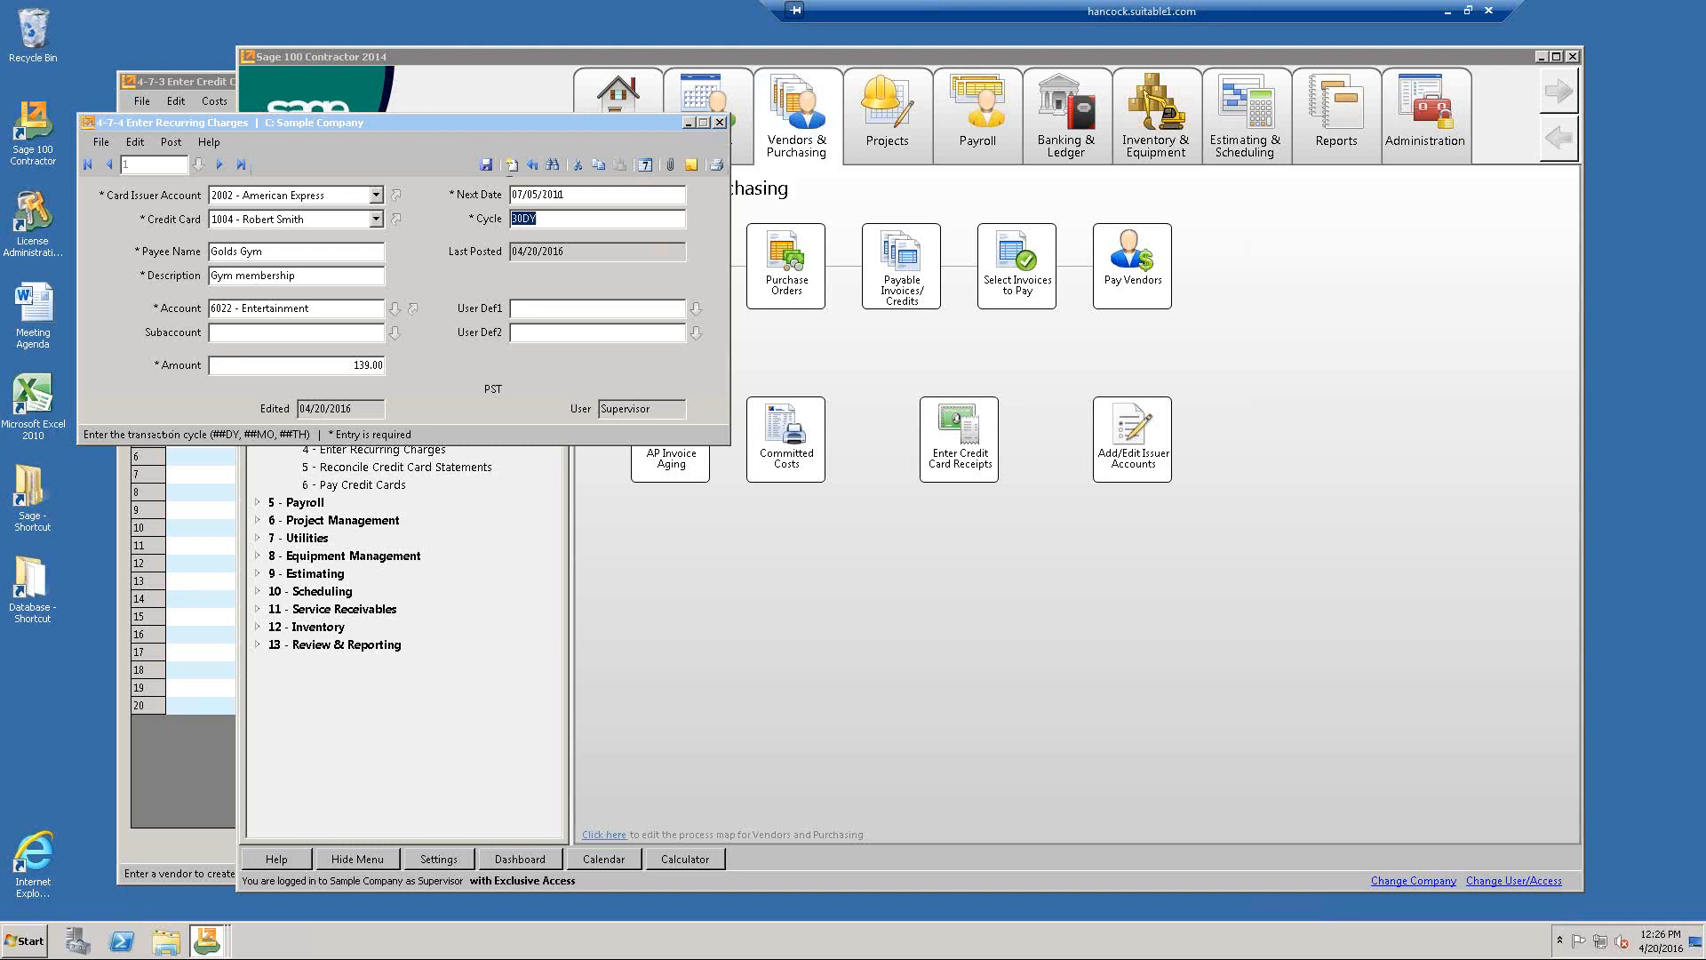
click(485, 164)
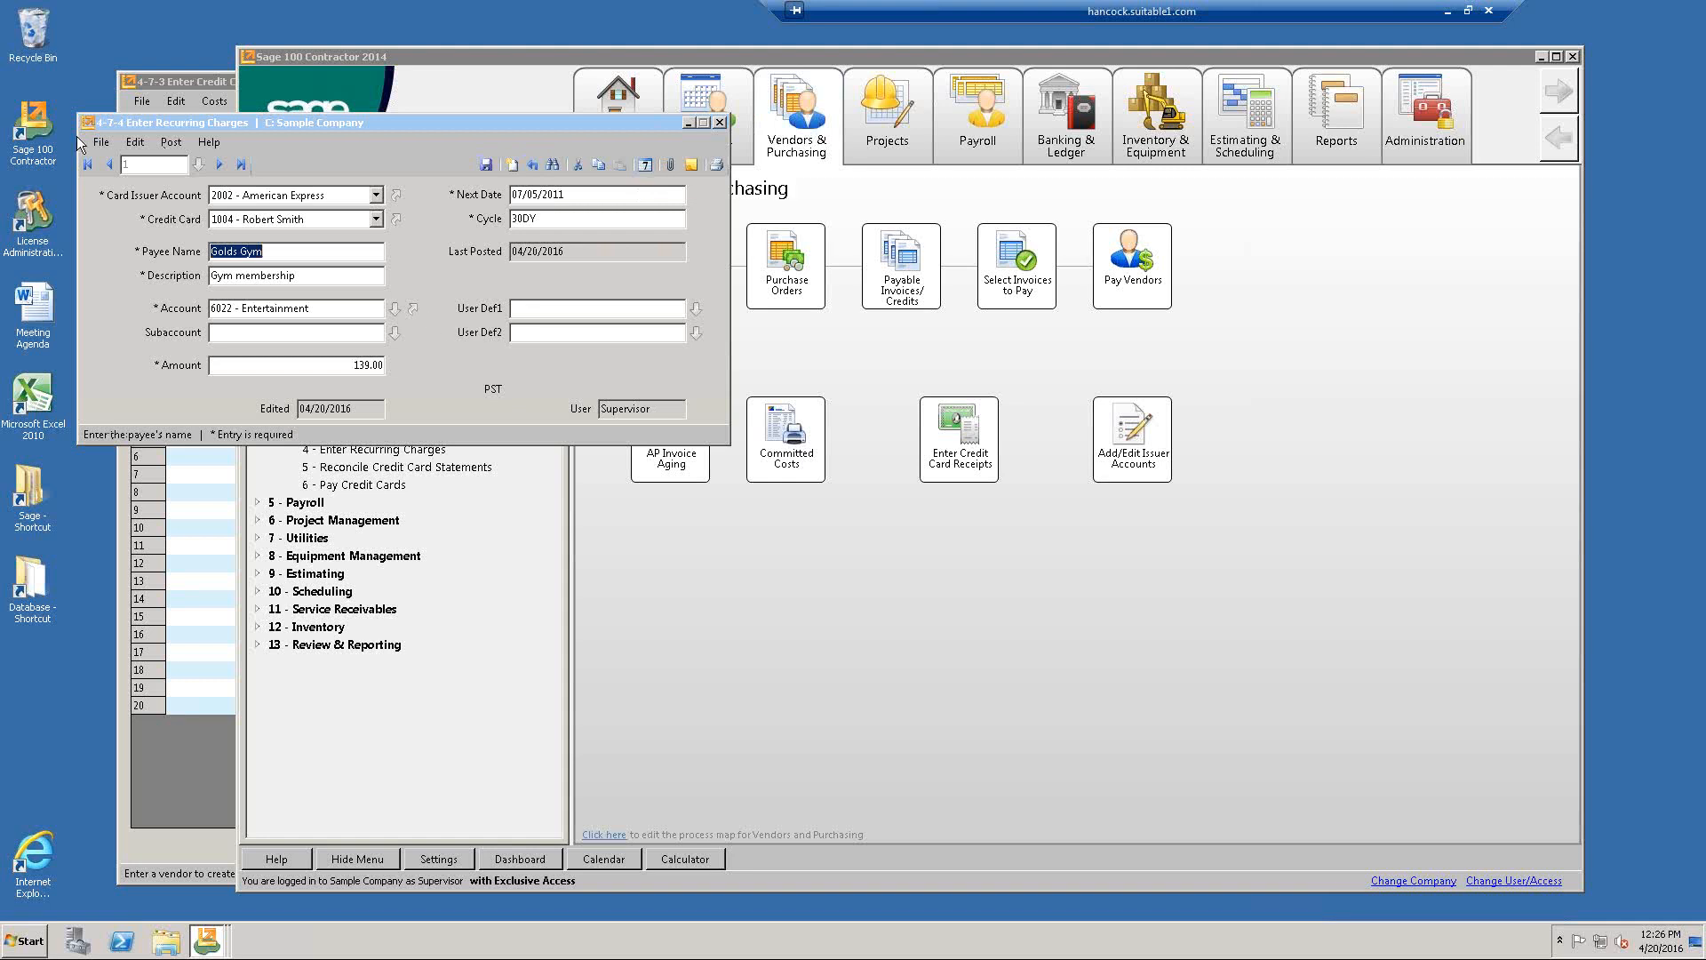
Post only the displayed Golds Gym recurring charge.
click(172, 143)
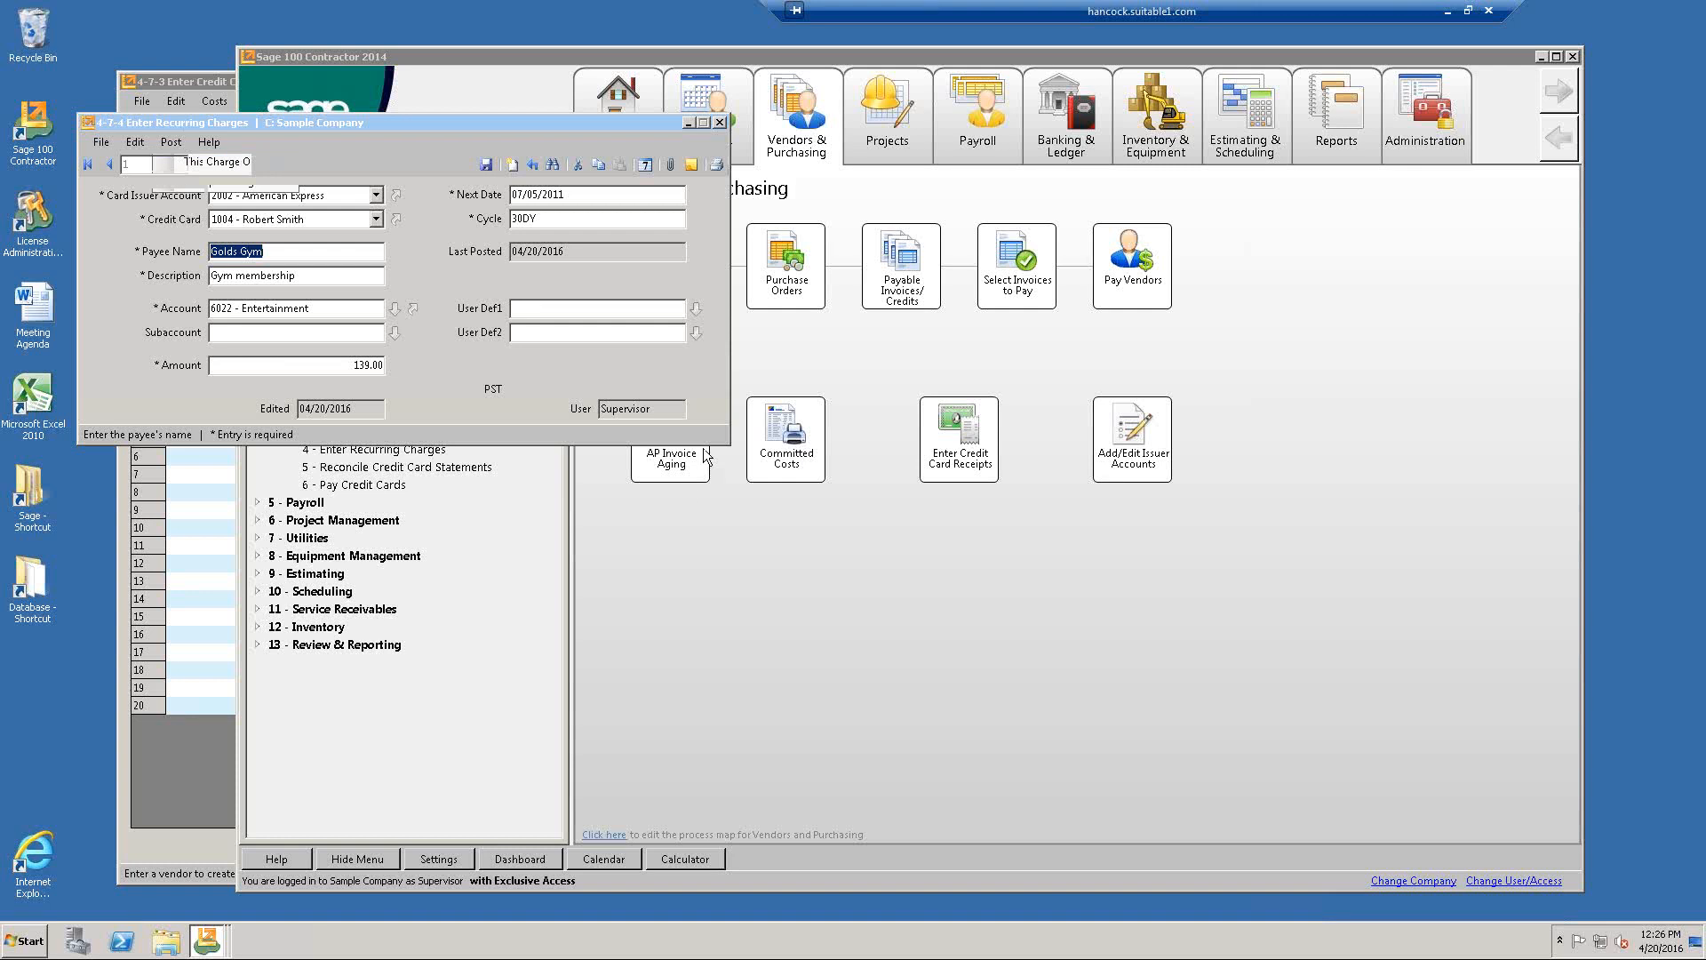
click(178, 160)
click(944, 523)
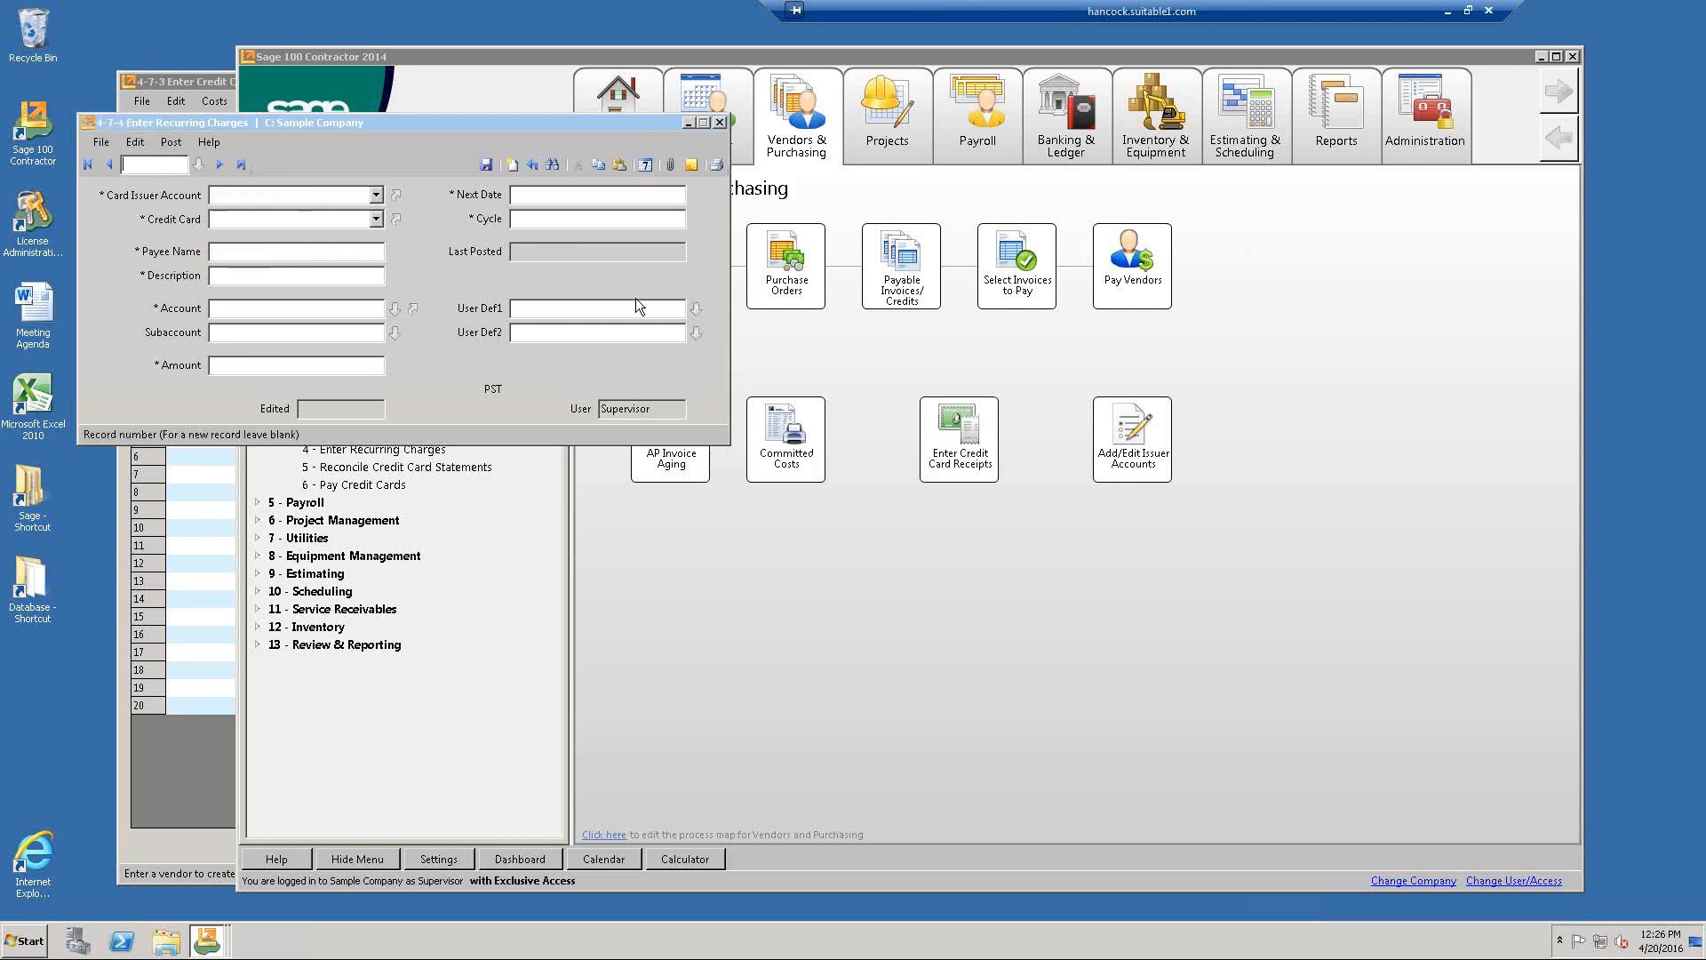
Bring up the Golds Gym recurring charge again, check its next date, and set its amount to 150.
click(240, 166)
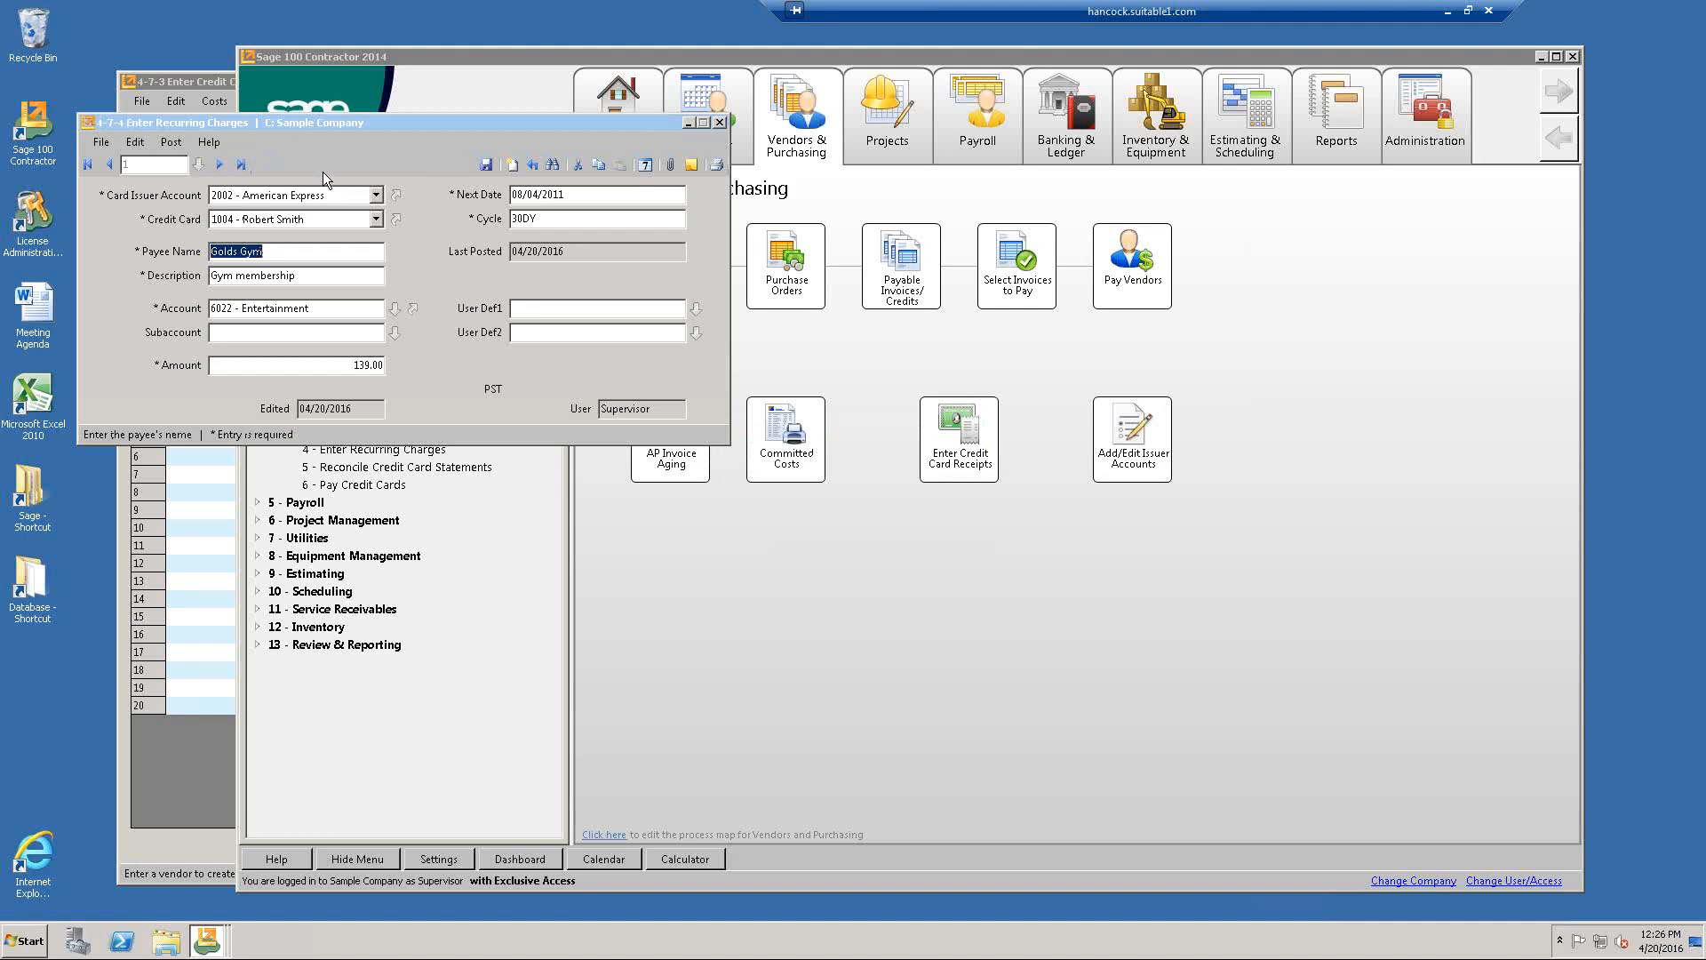
click(539, 195)
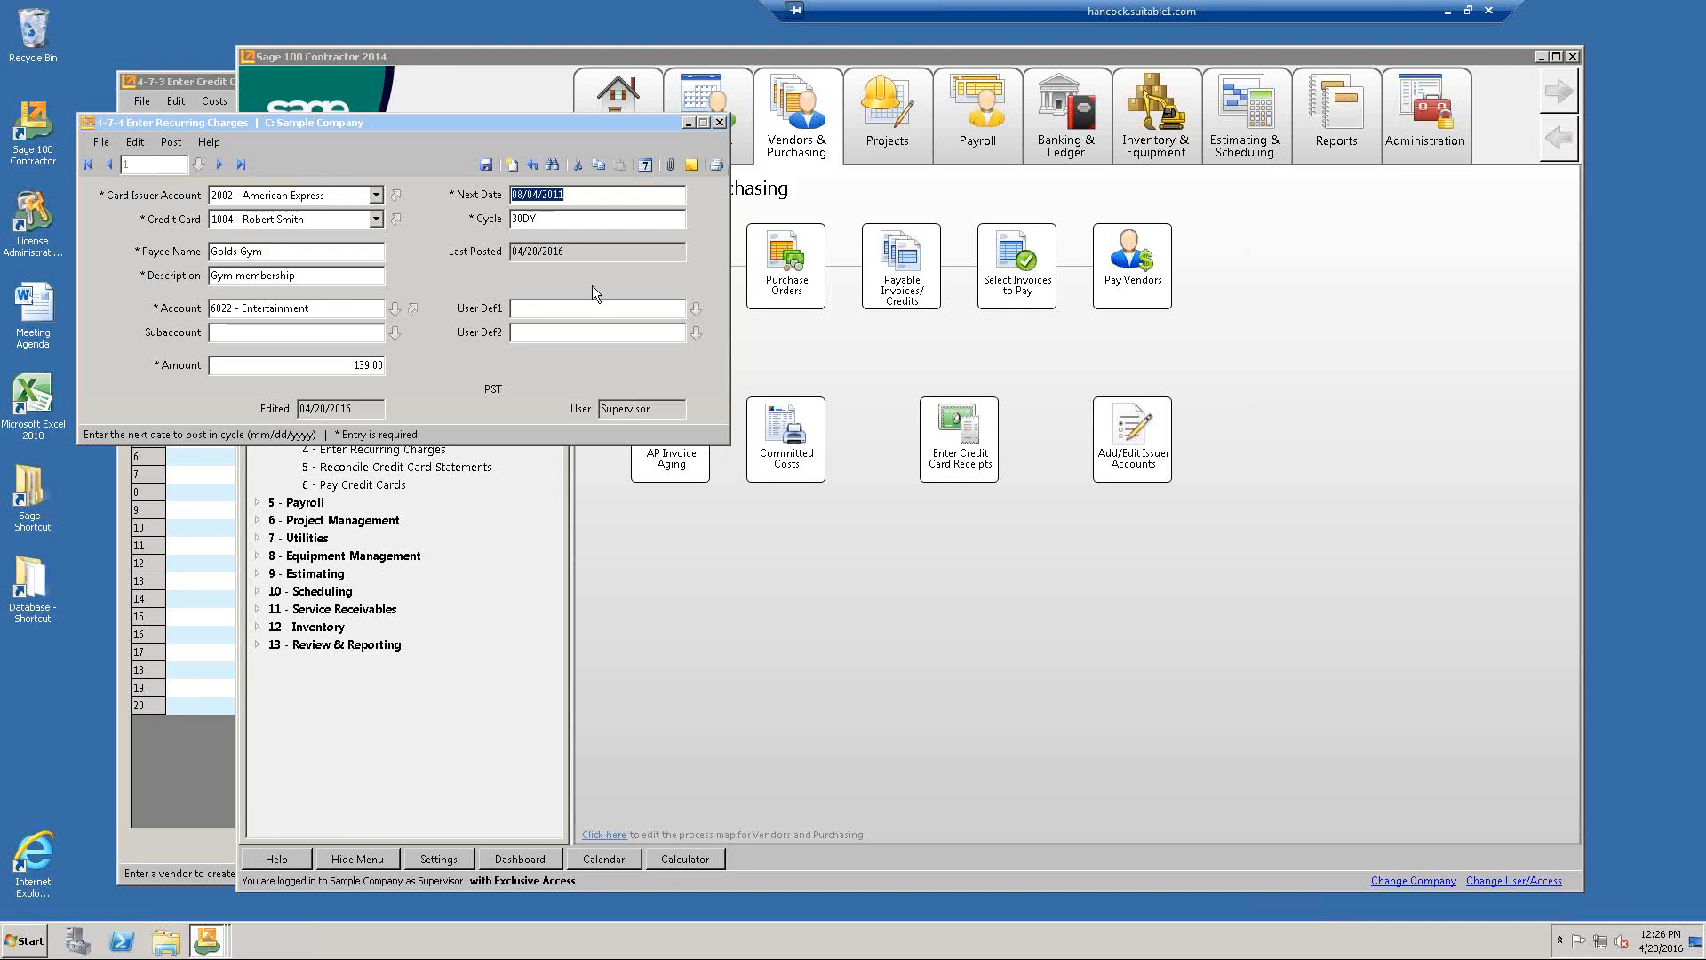
click(381, 363)
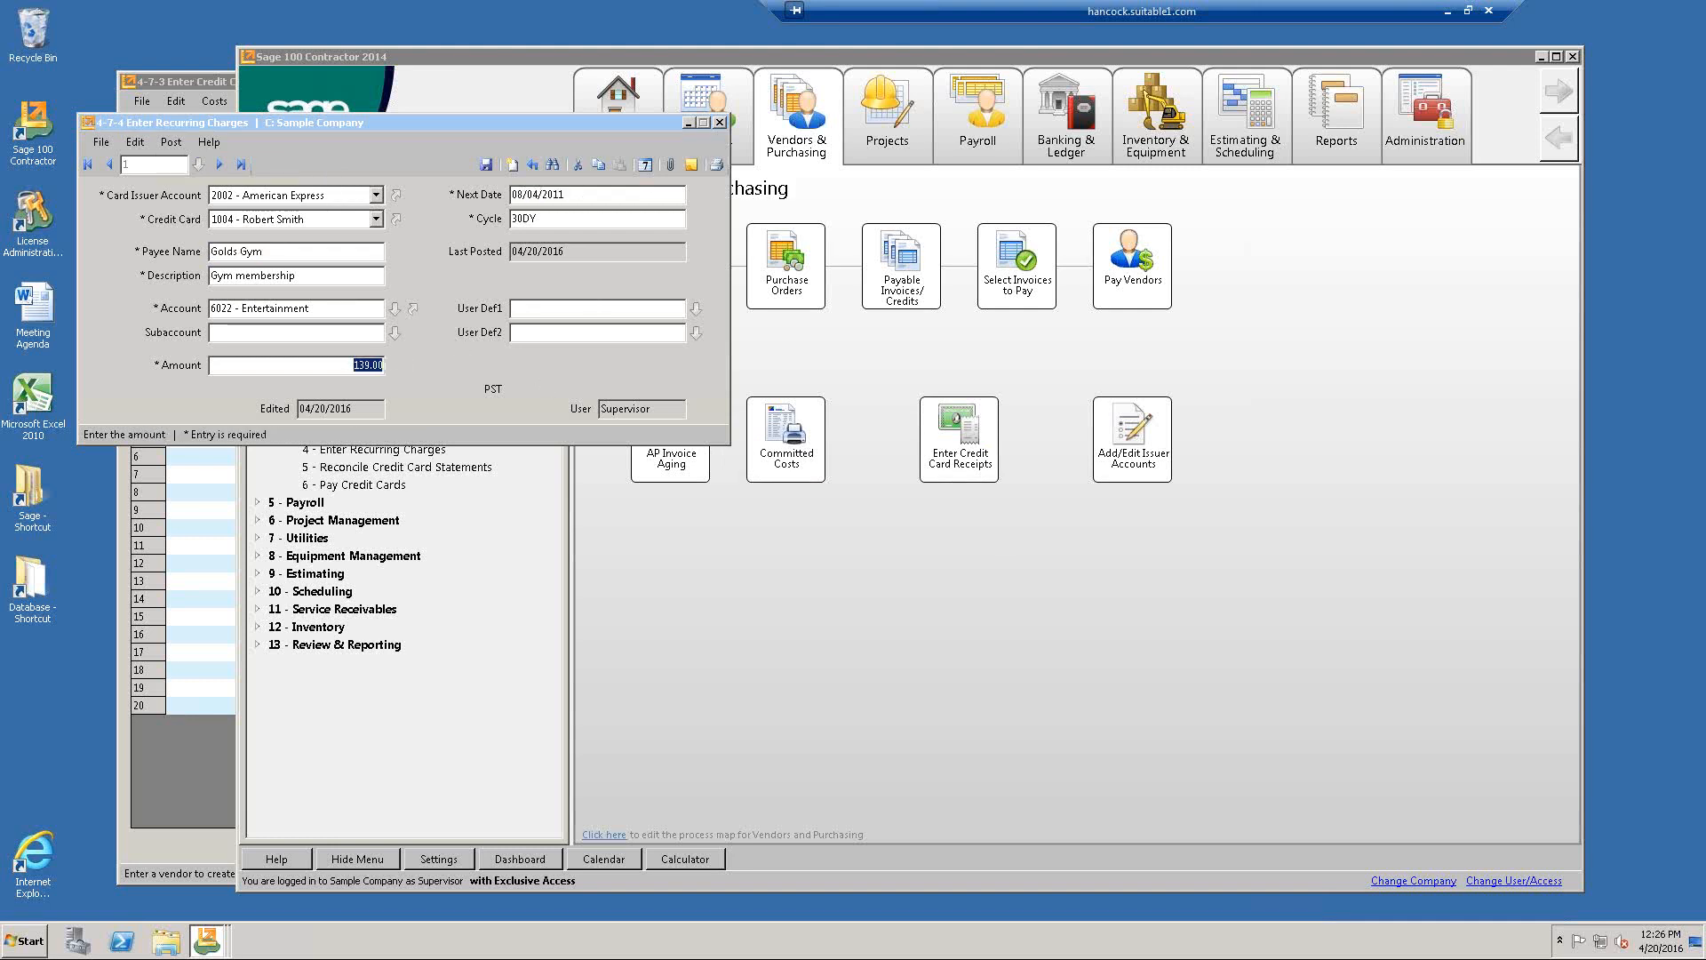
text(150)
key(Tab)
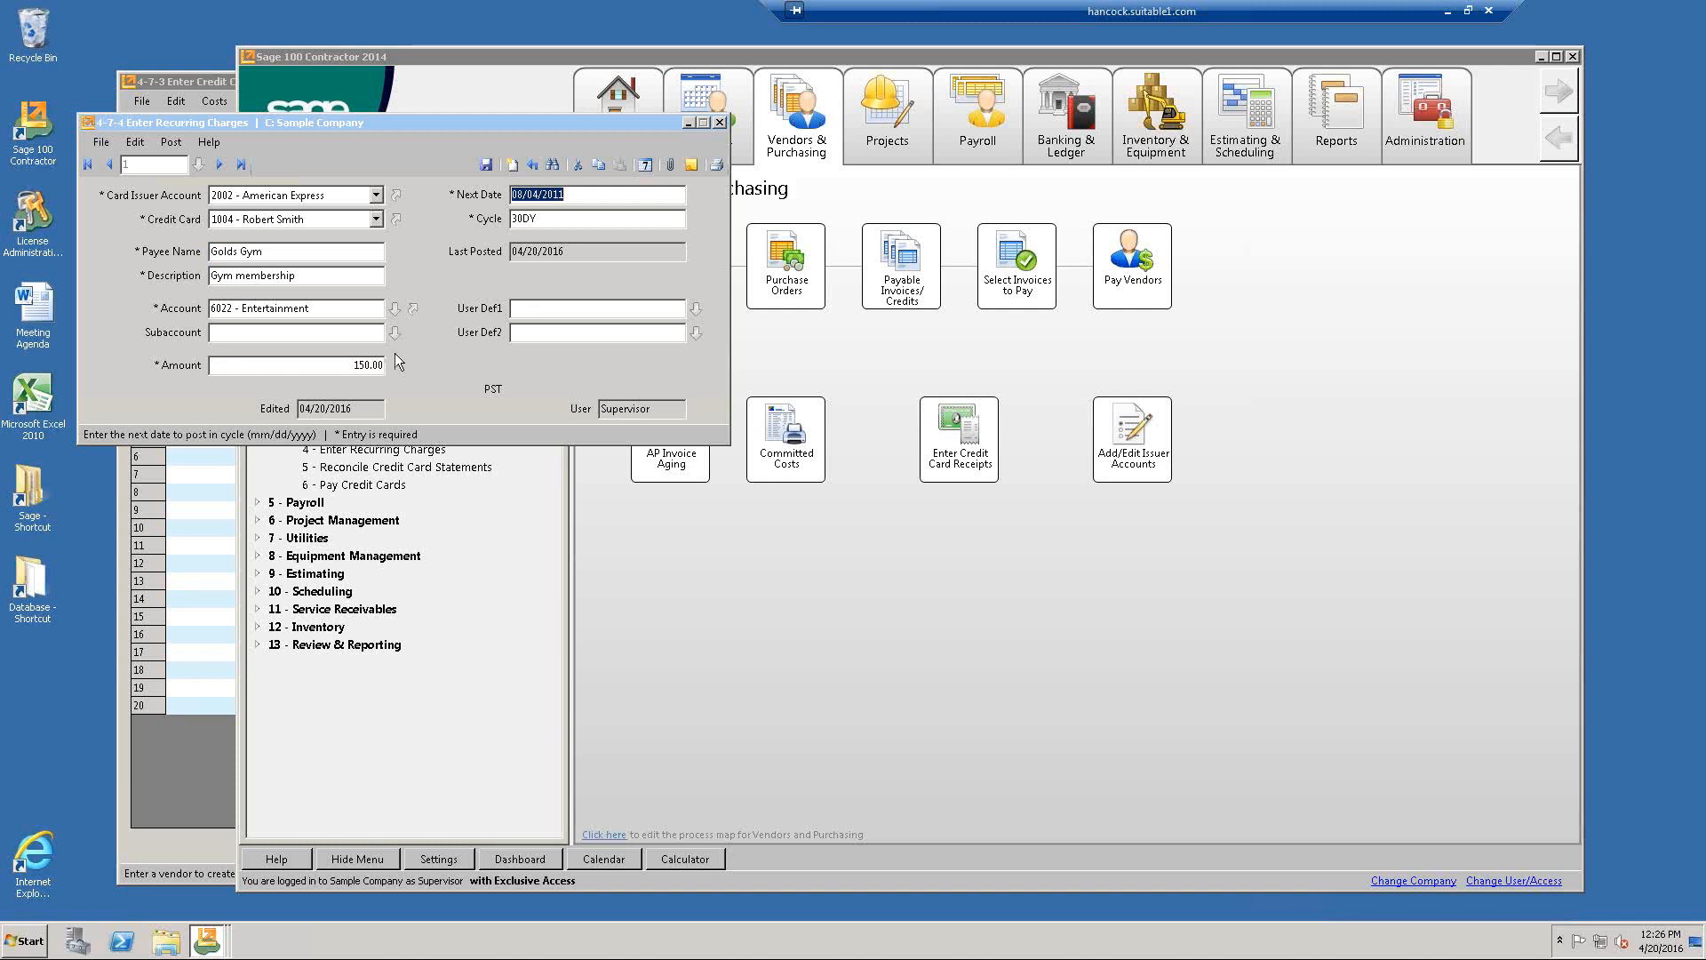
Change the posting period to August 2011 and save the Golds Gym recurring charge.
click(383, 367)
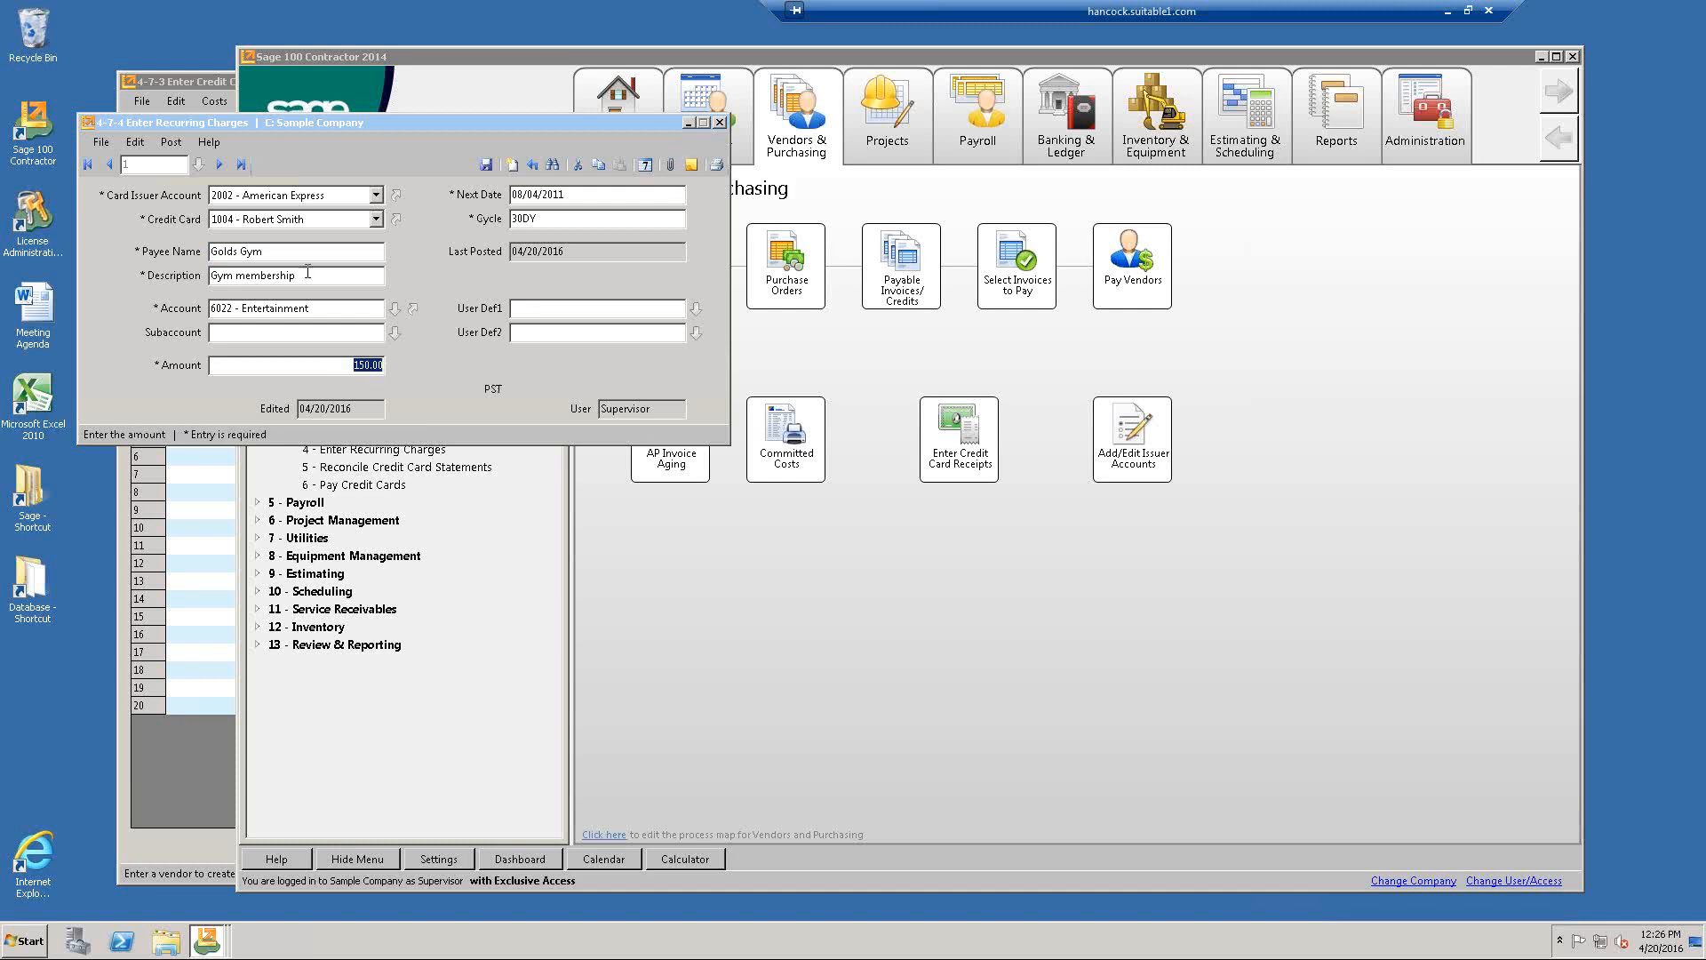
click(651, 166)
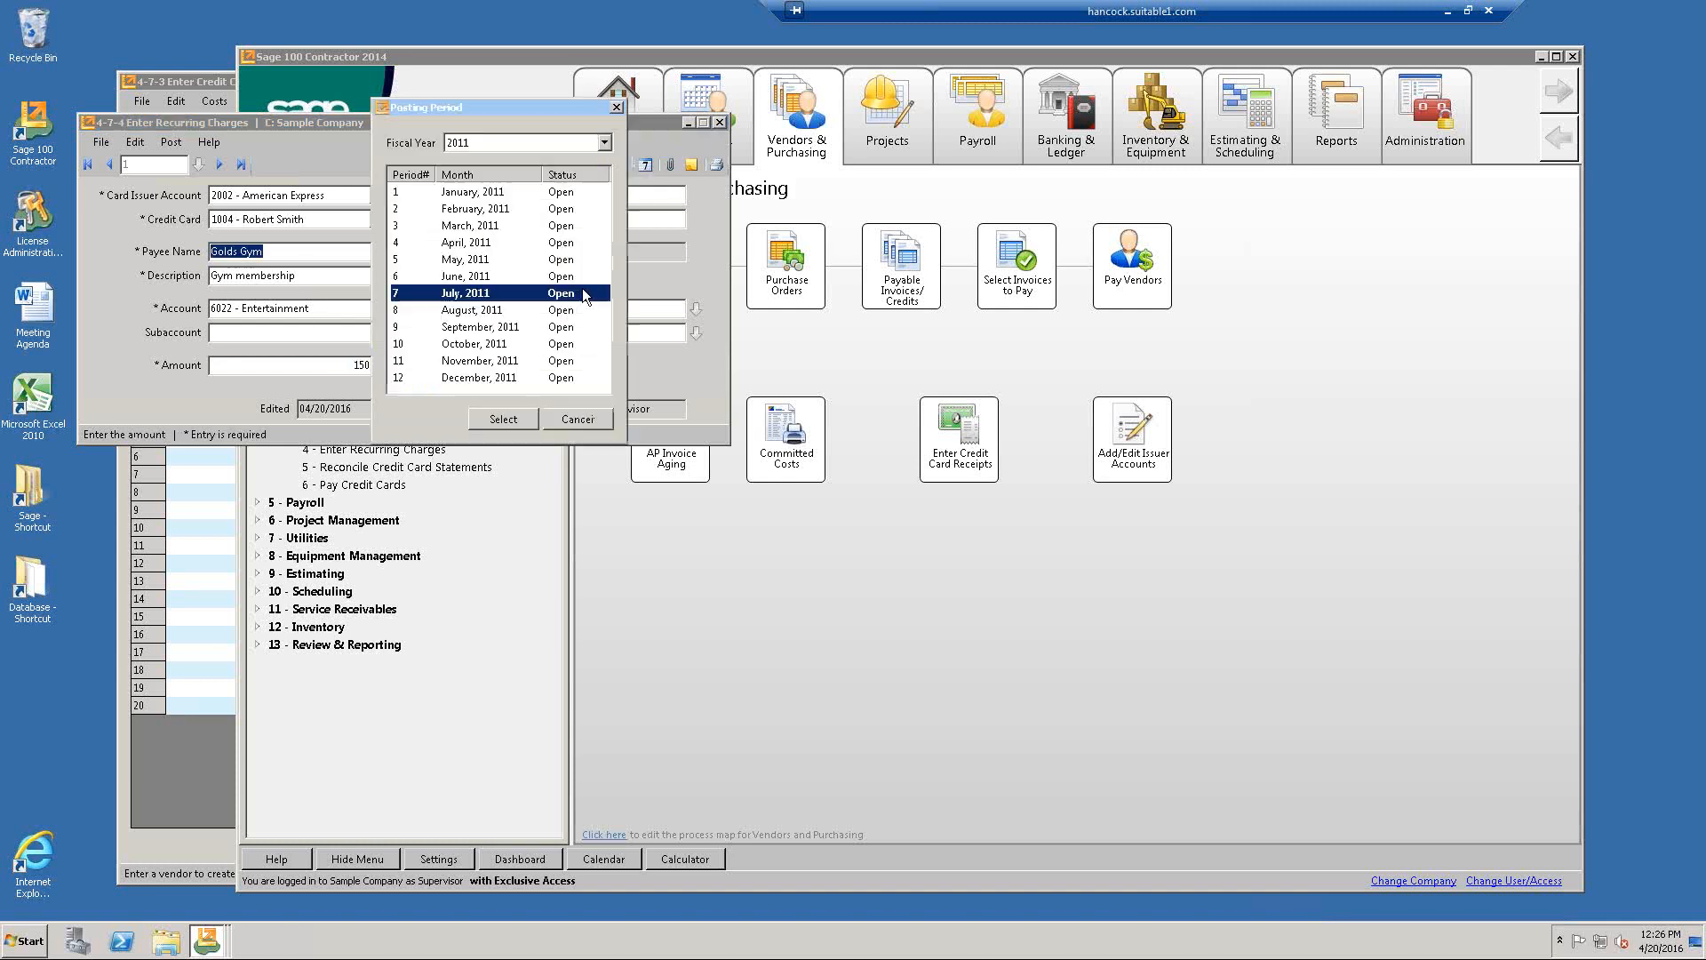
double_click(458, 309)
click(882, 524)
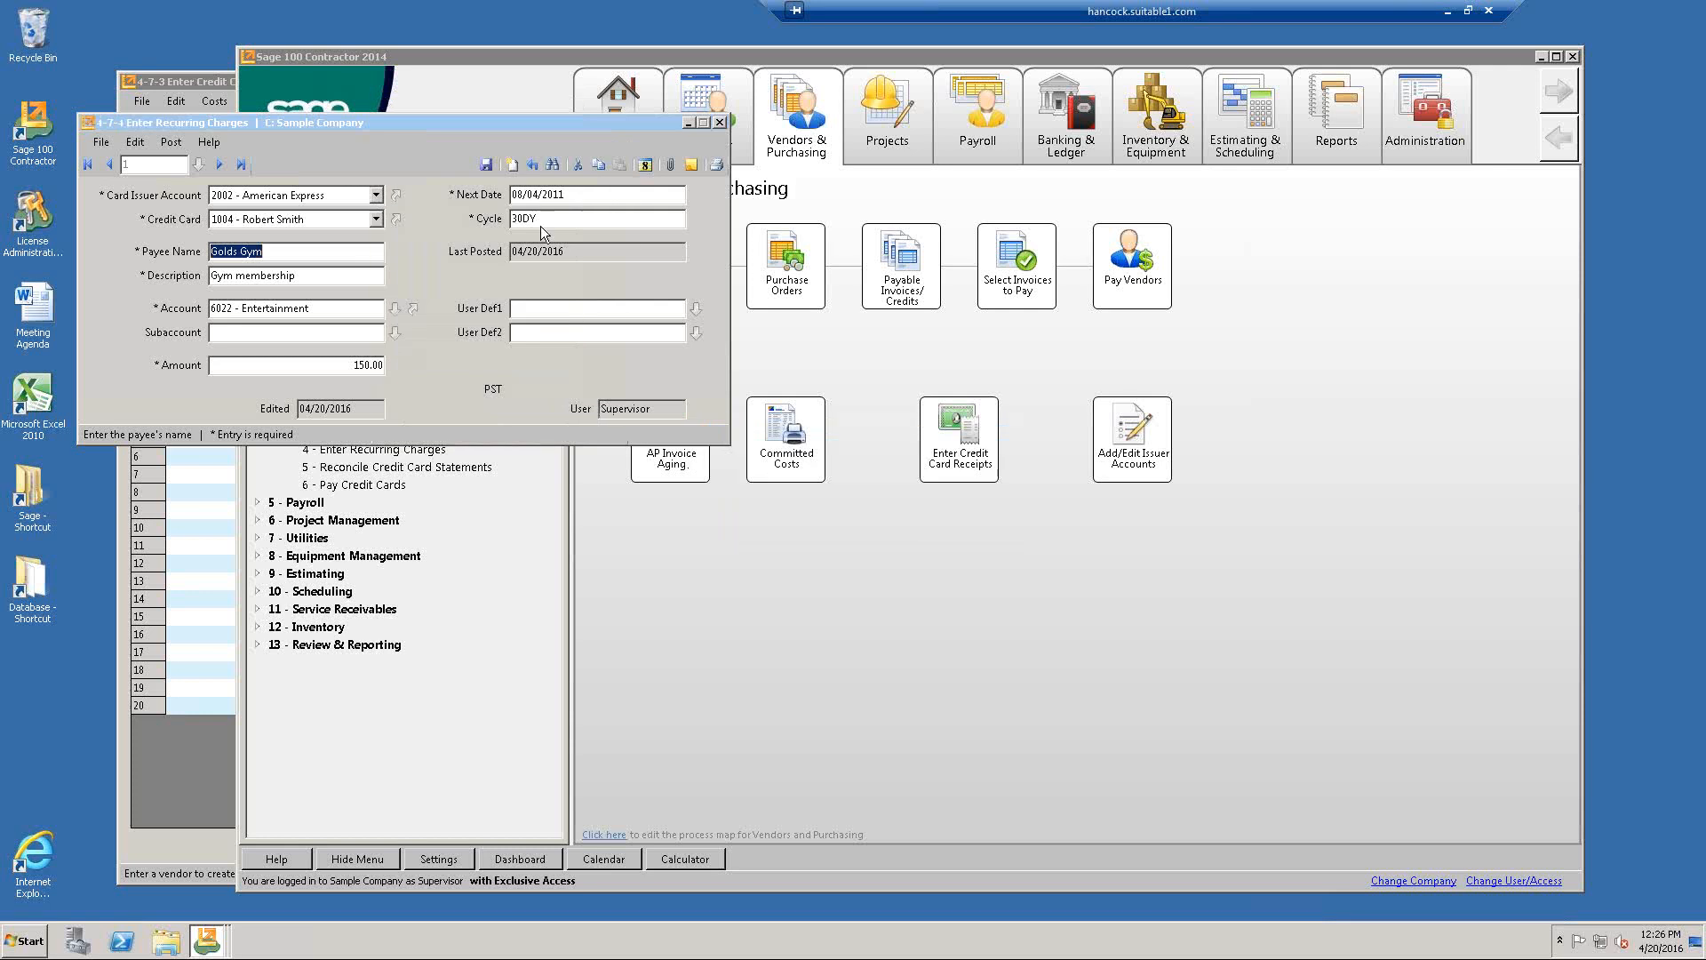
click(485, 165)
Post the displayed 150.00 Golds Gym charge, bring the record up again to check its next date, and close recurring charges.
click(169, 142)
click(213, 161)
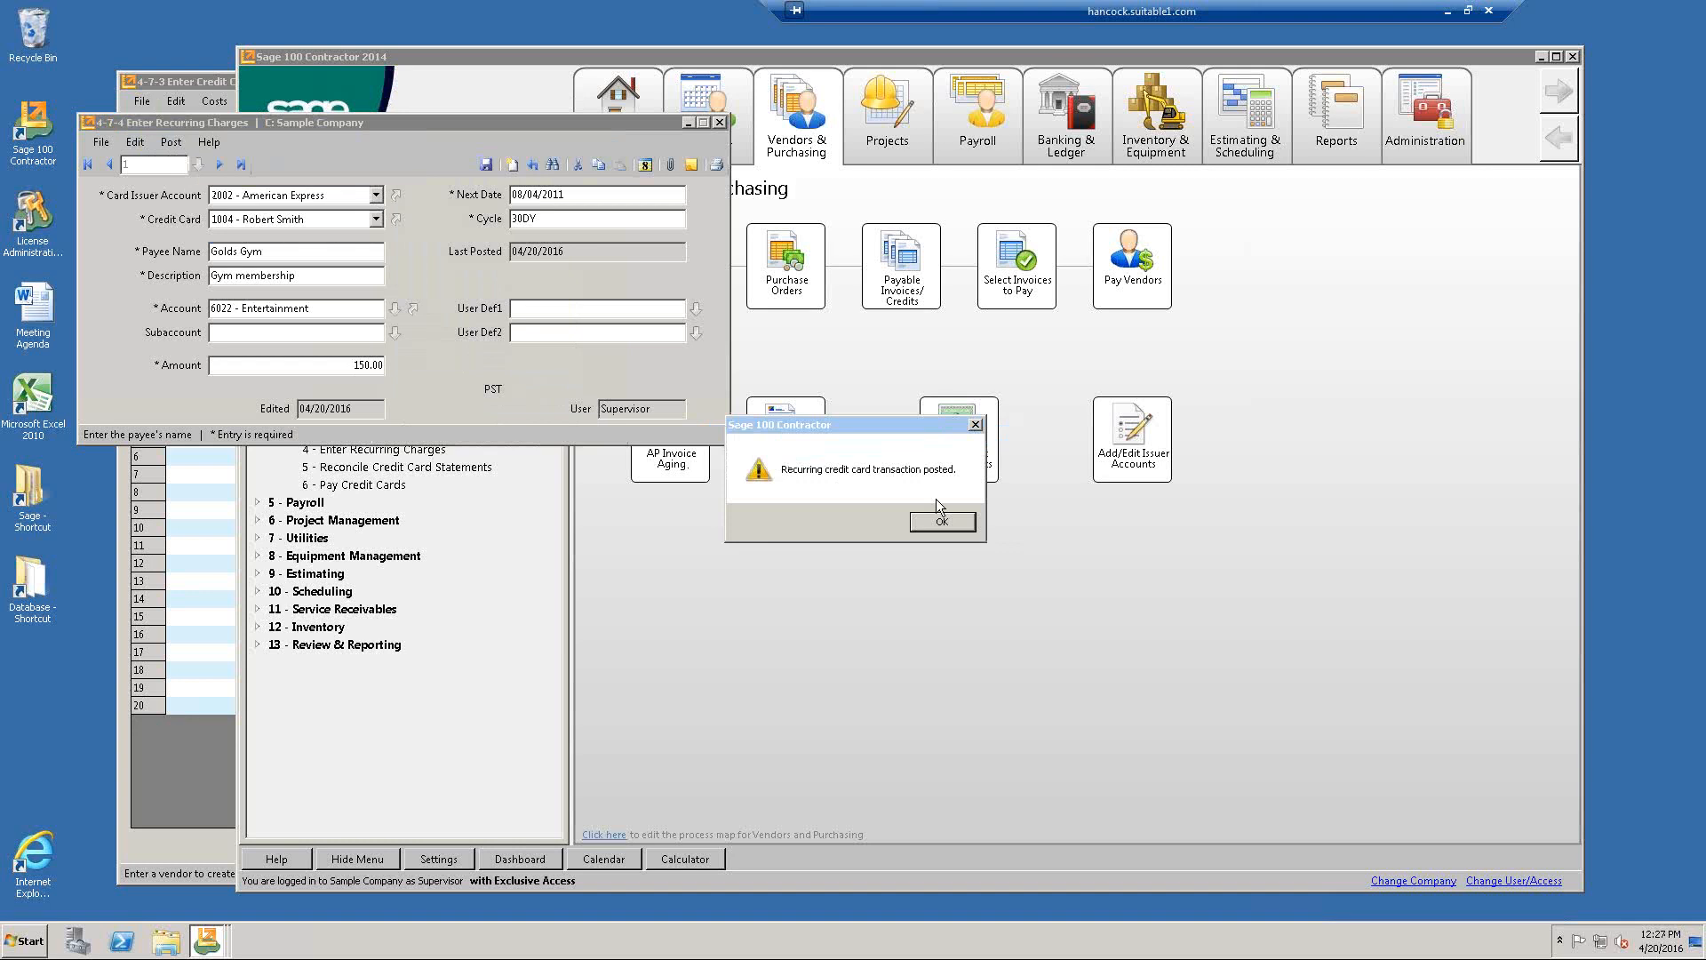
click(946, 526)
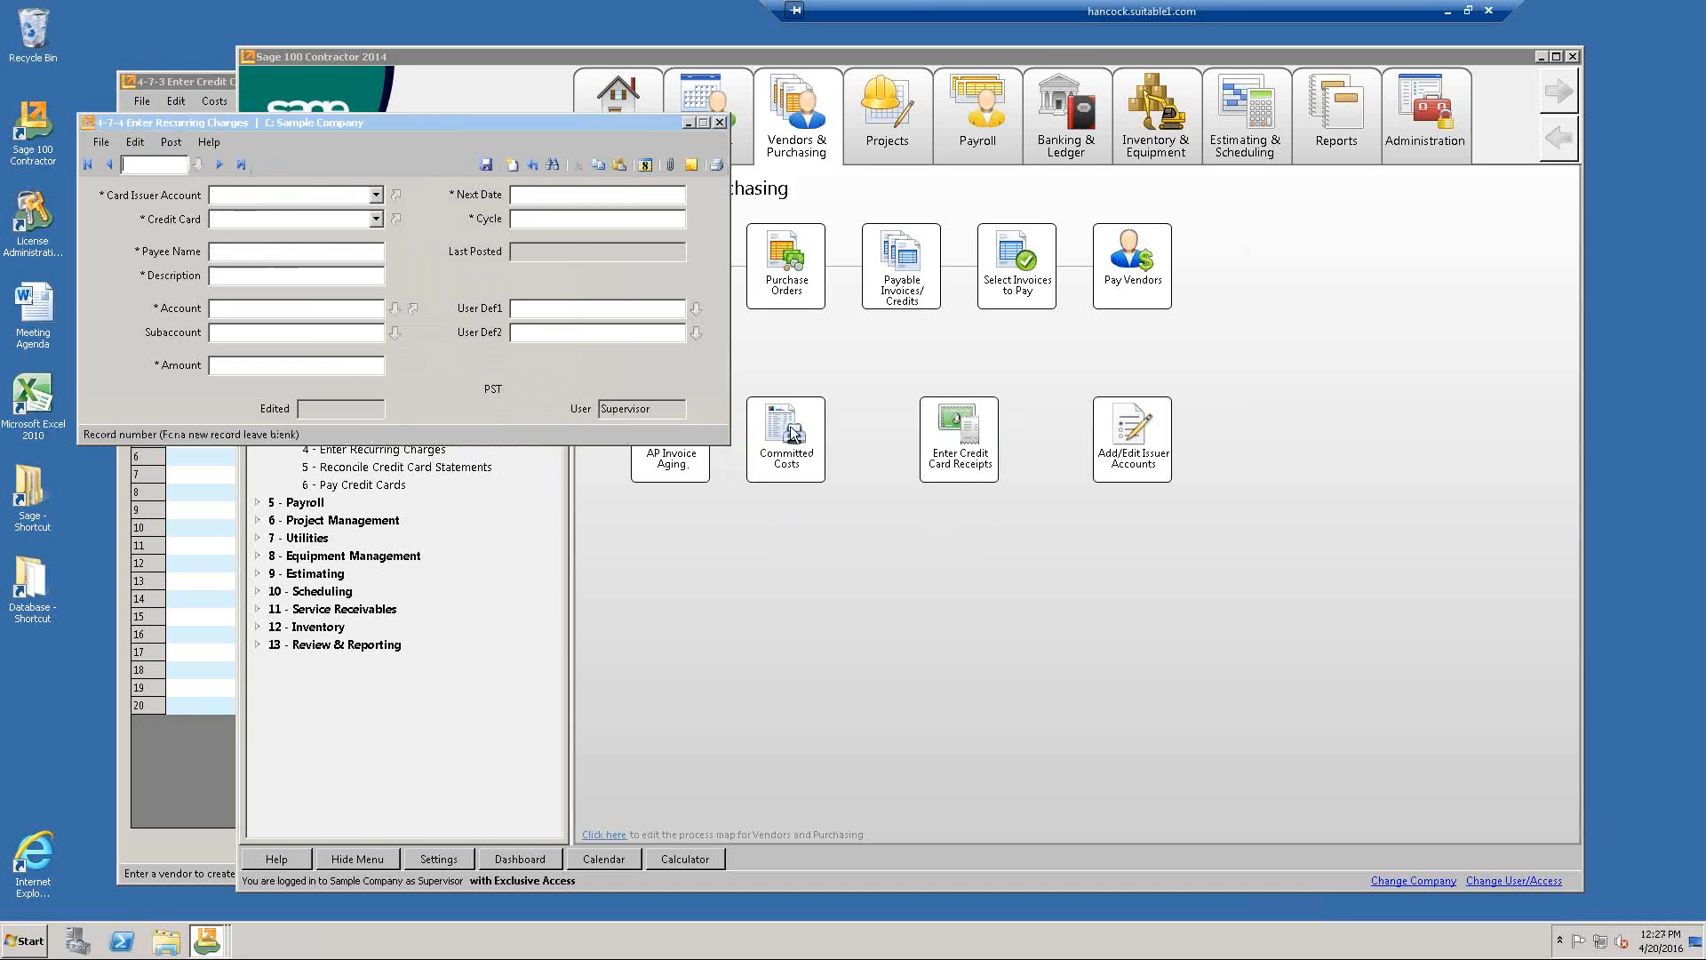
click(238, 165)
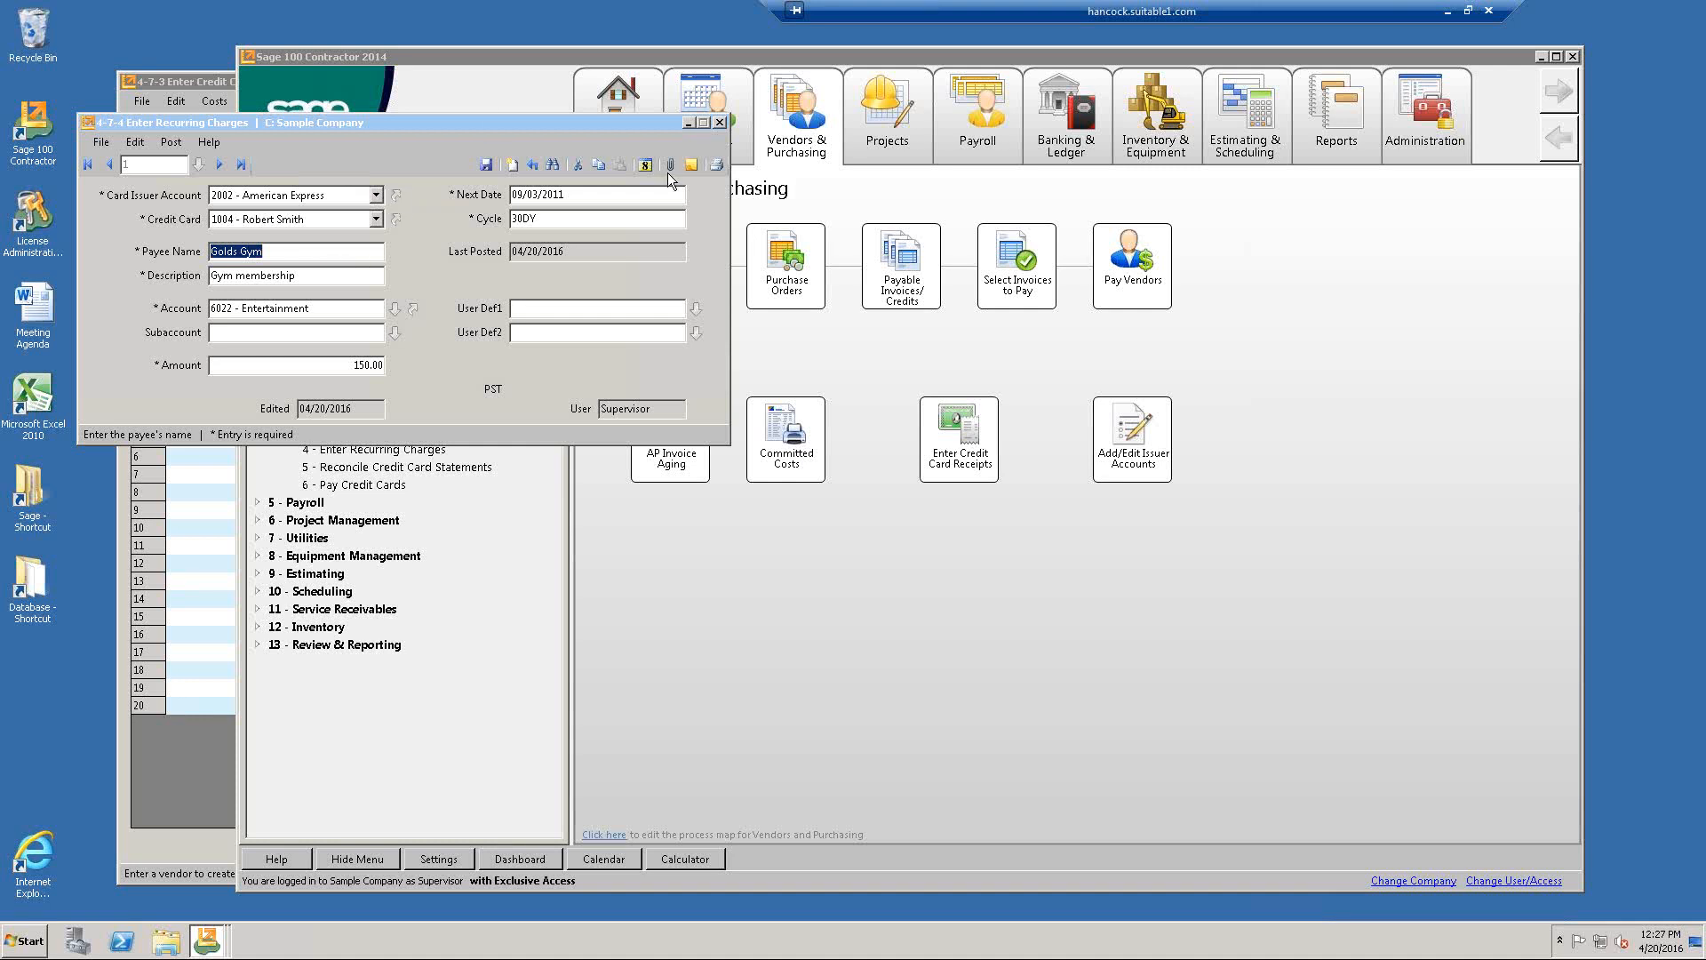
click(721, 123)
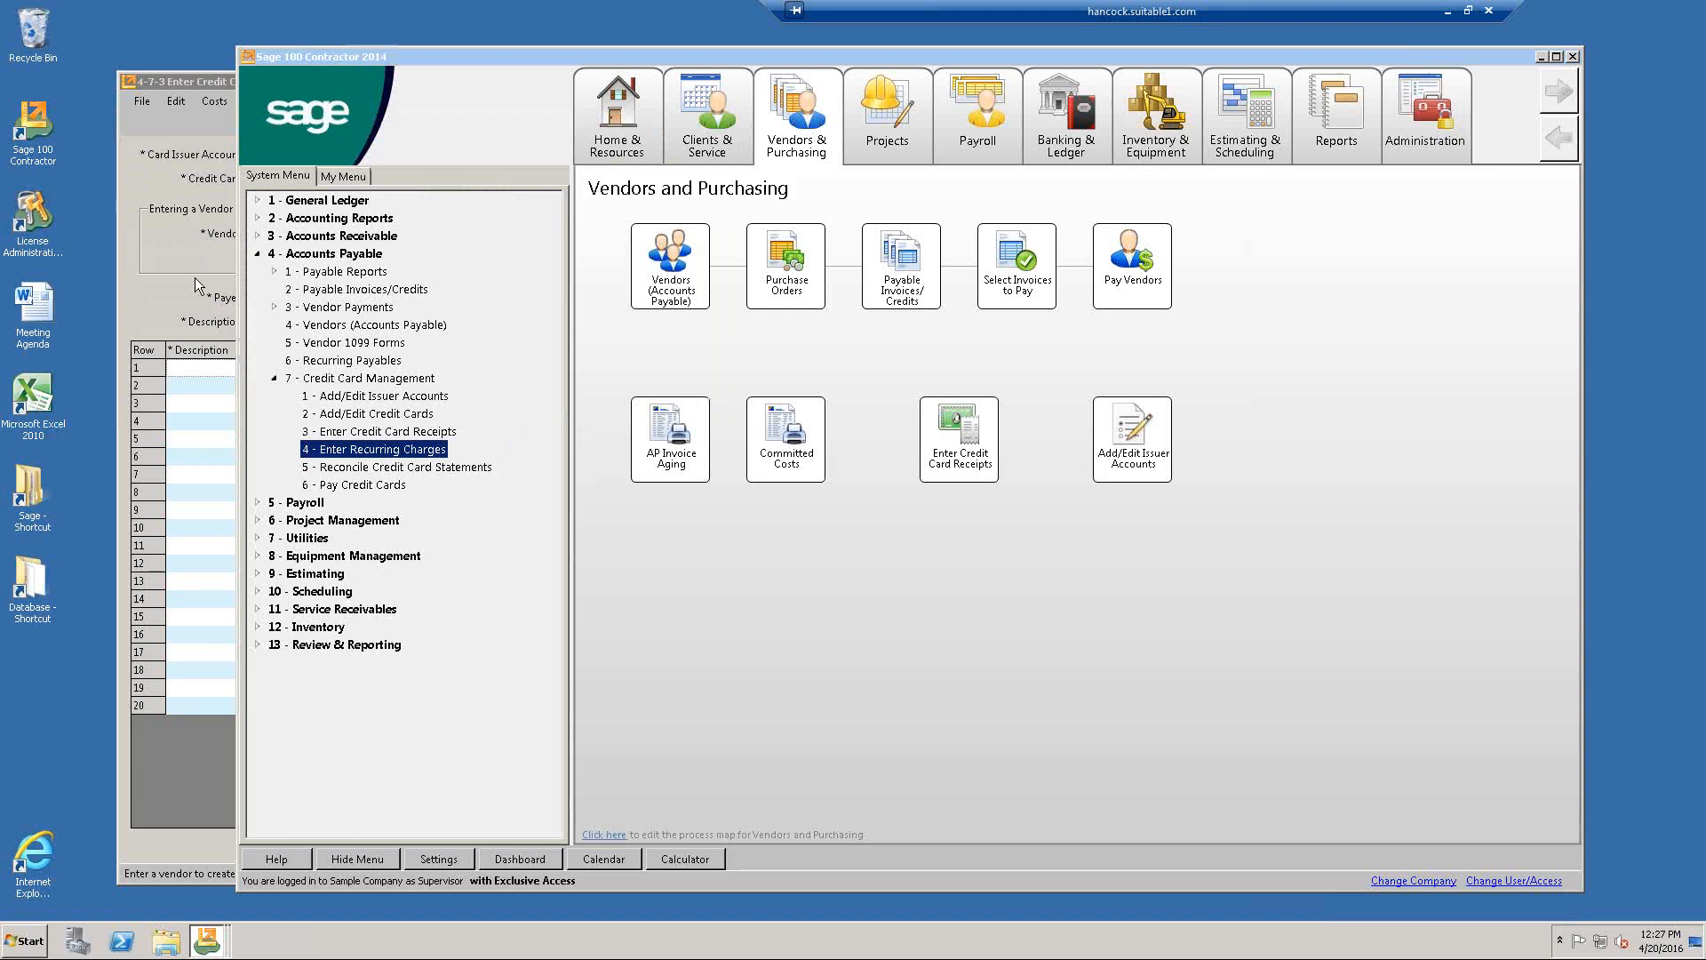
Open the company information, examine the security group notified of recurring transactions, and close it.
click(344, 361)
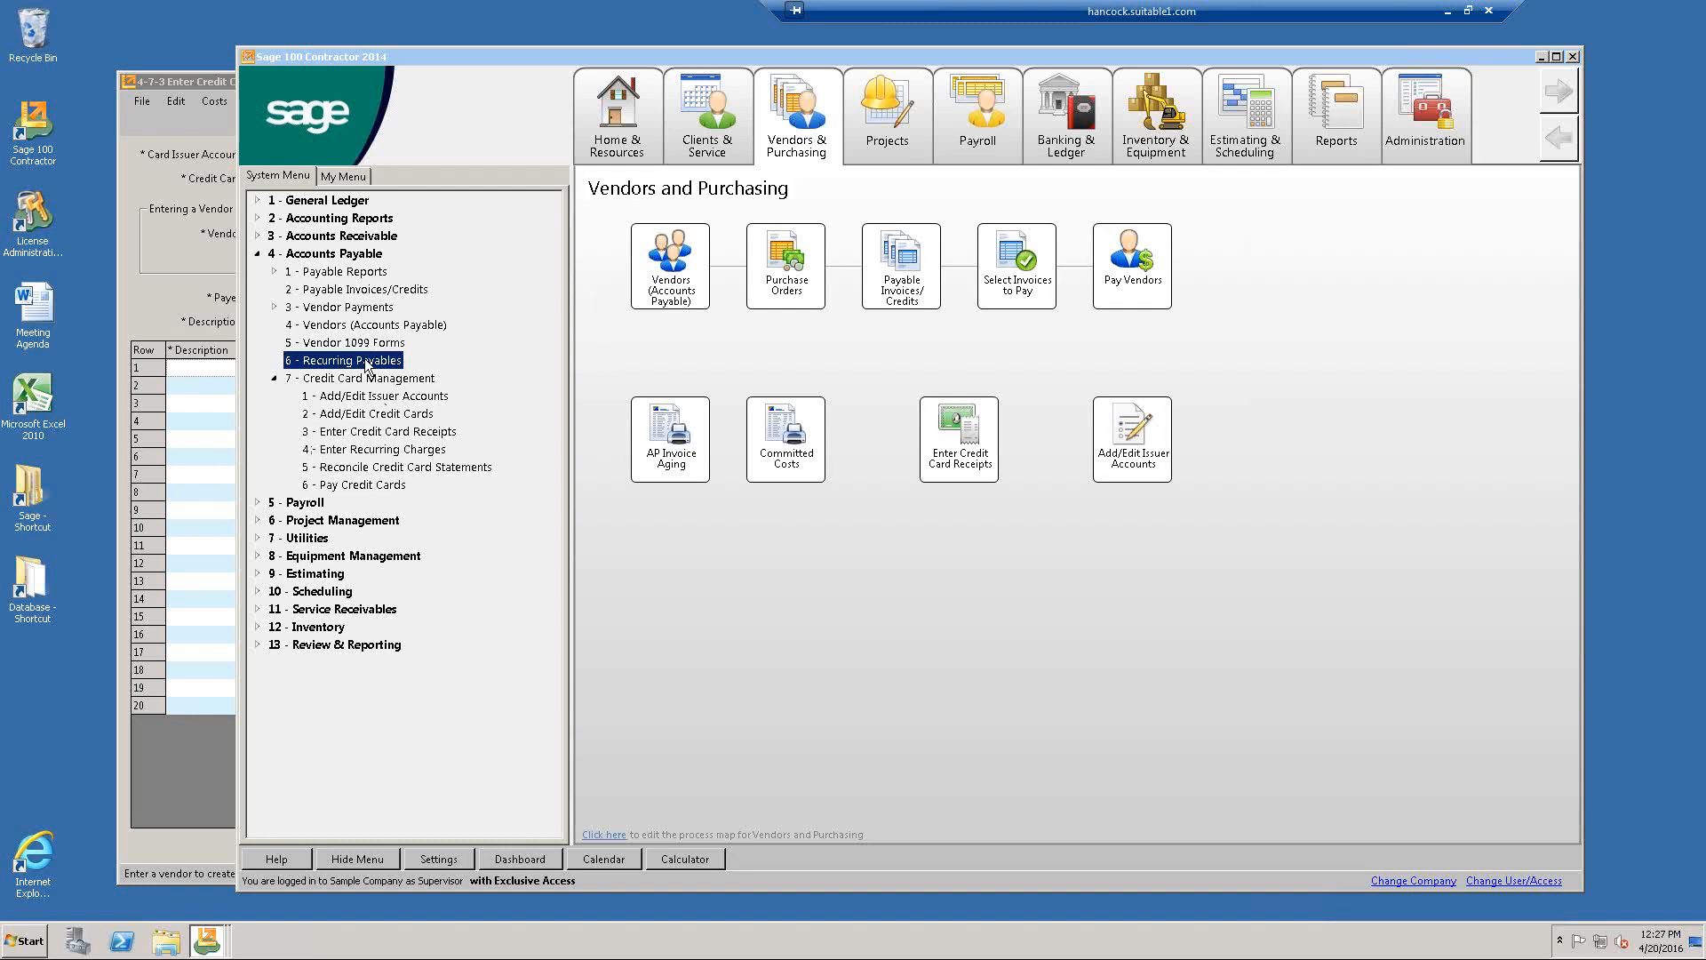
click(257, 539)
click(325, 574)
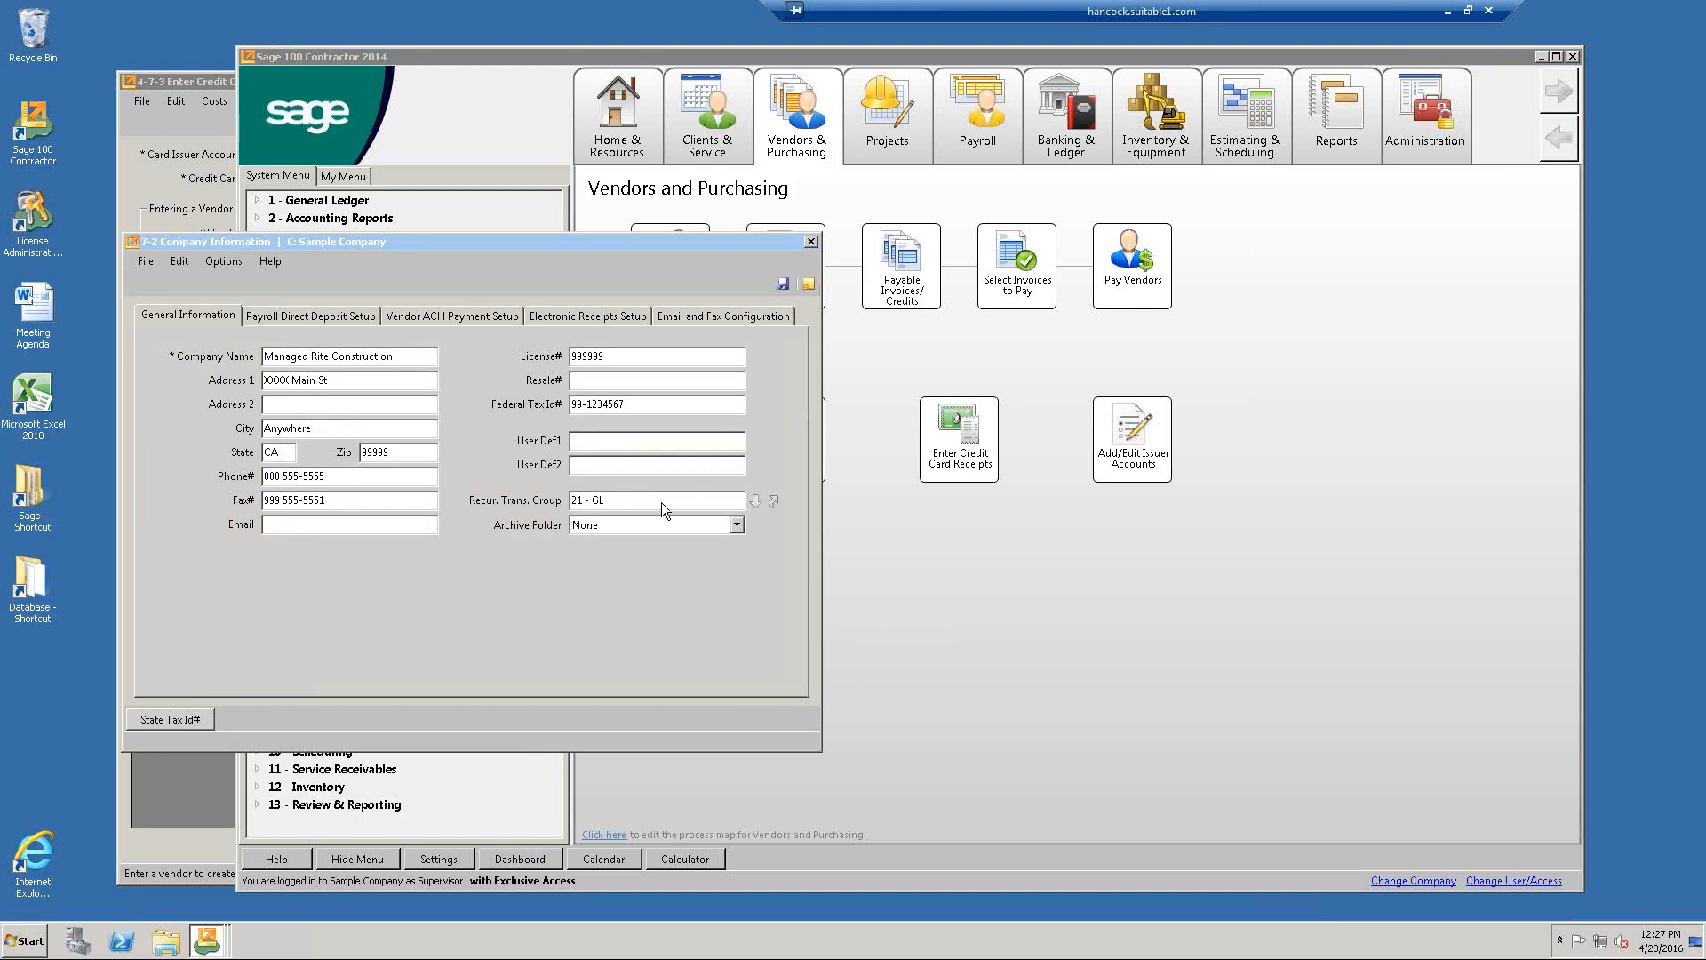
click(614, 503)
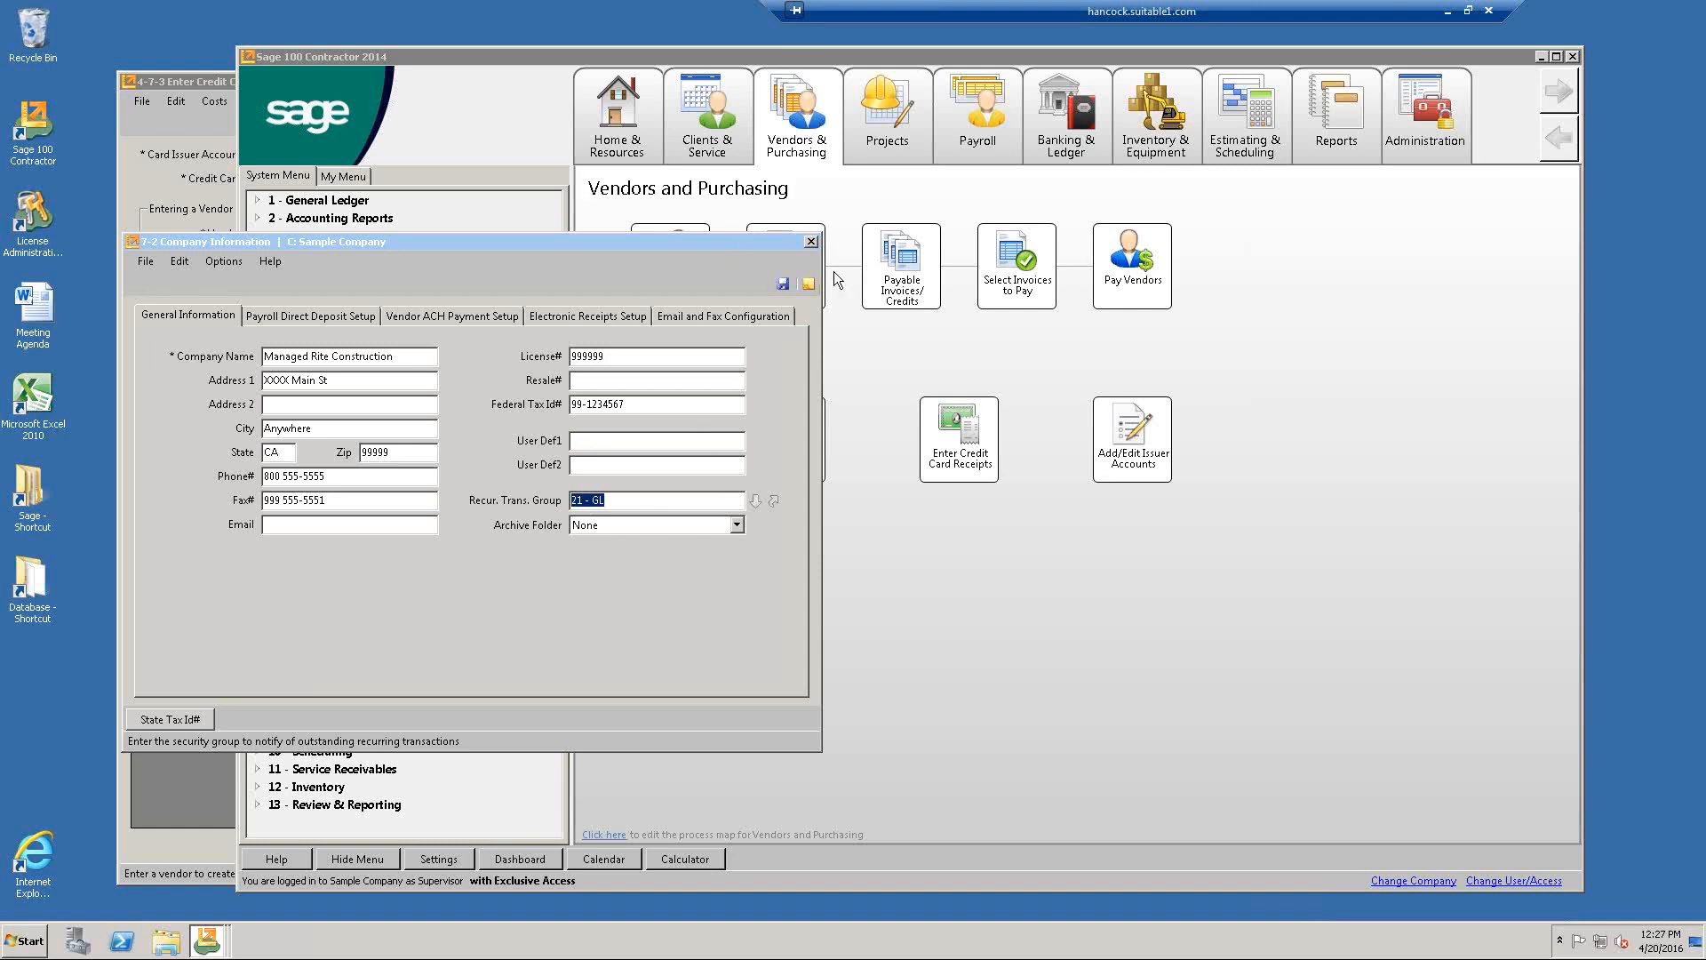
click(811, 241)
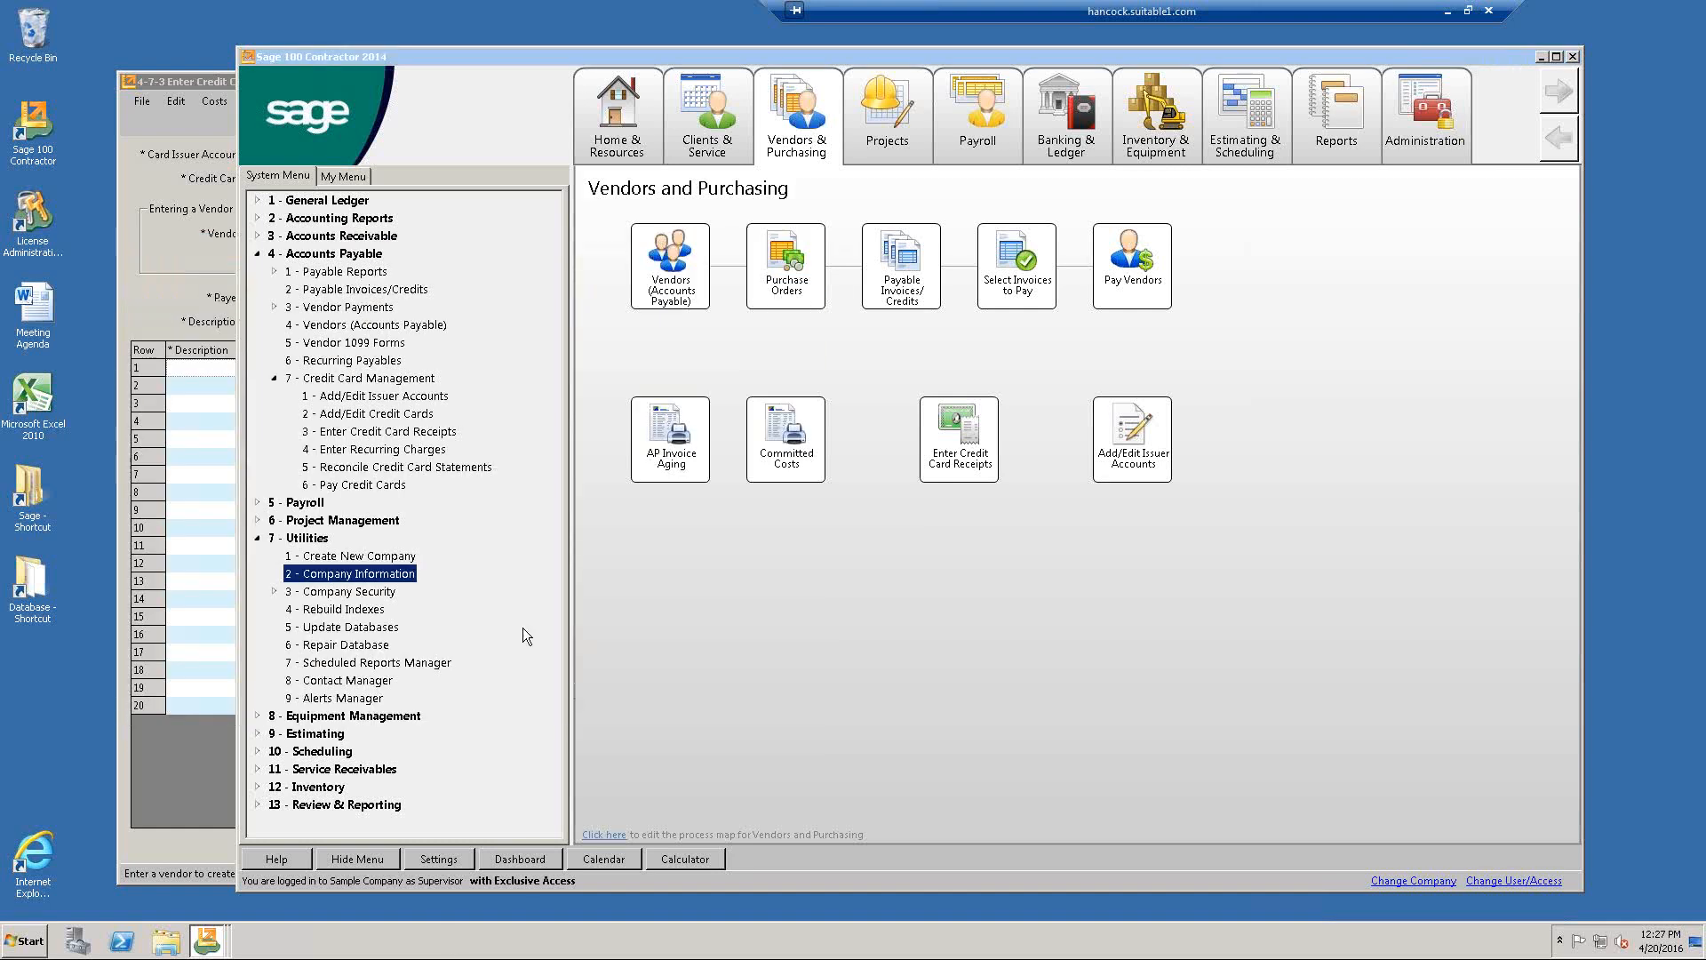
click(258, 539)
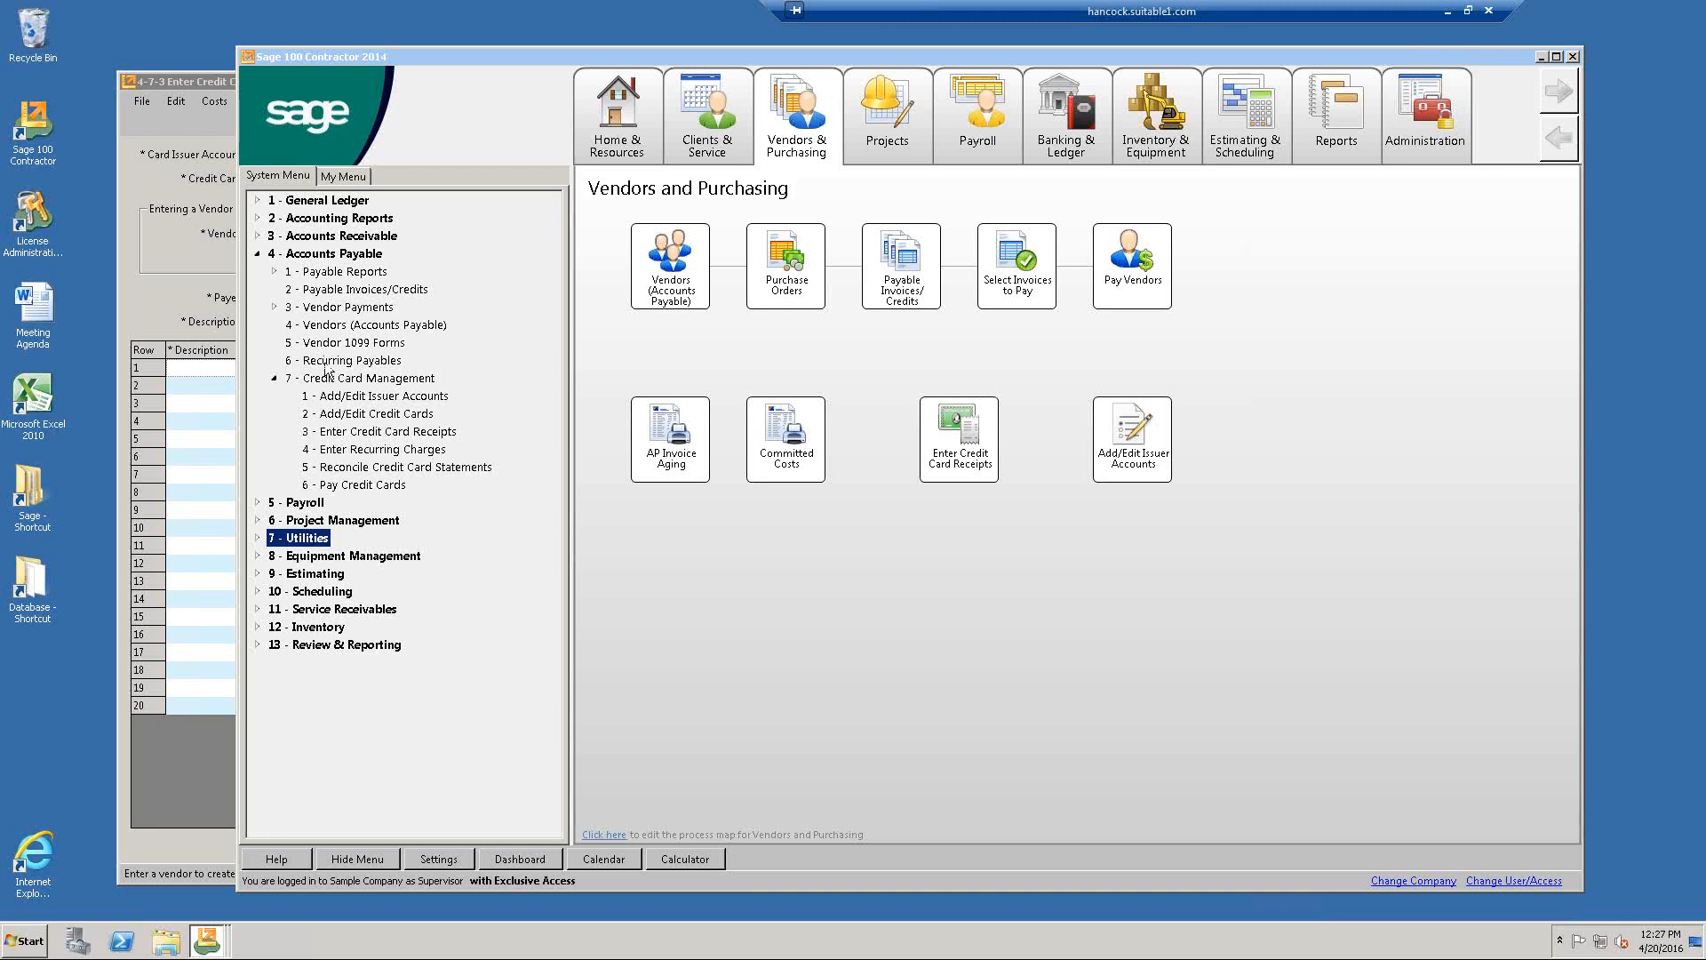
Open the credit card statement reconciliation and clear the loaded MasterCard items without saving.
double_click(459, 467)
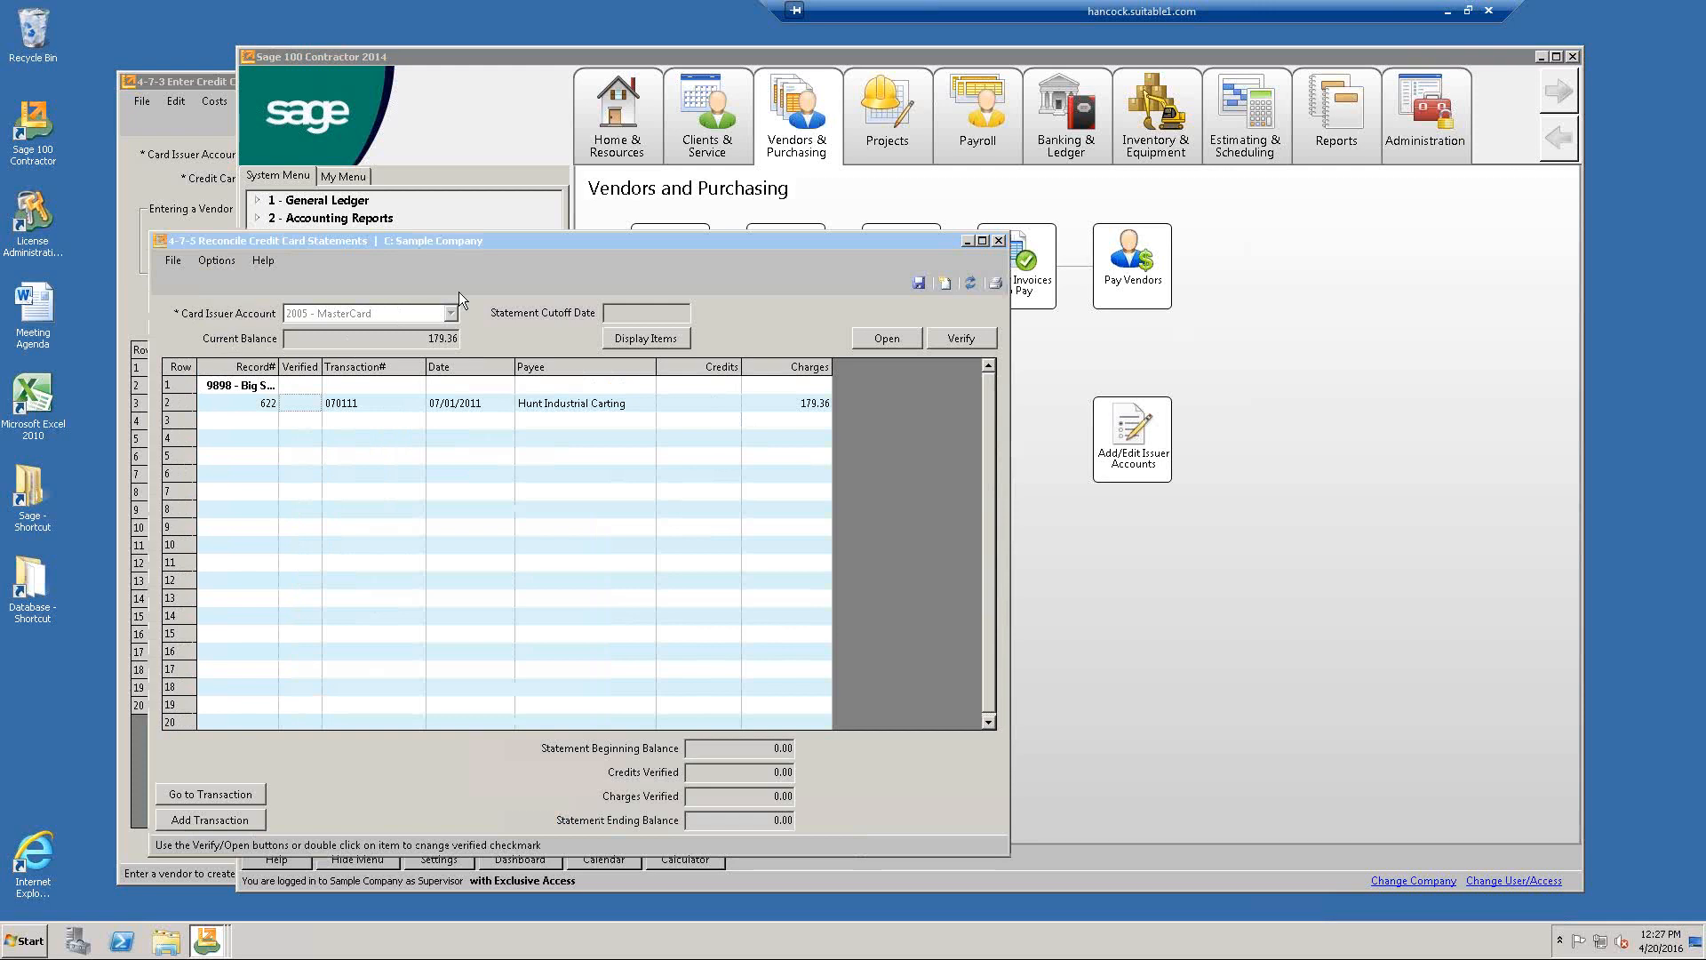
click(948, 283)
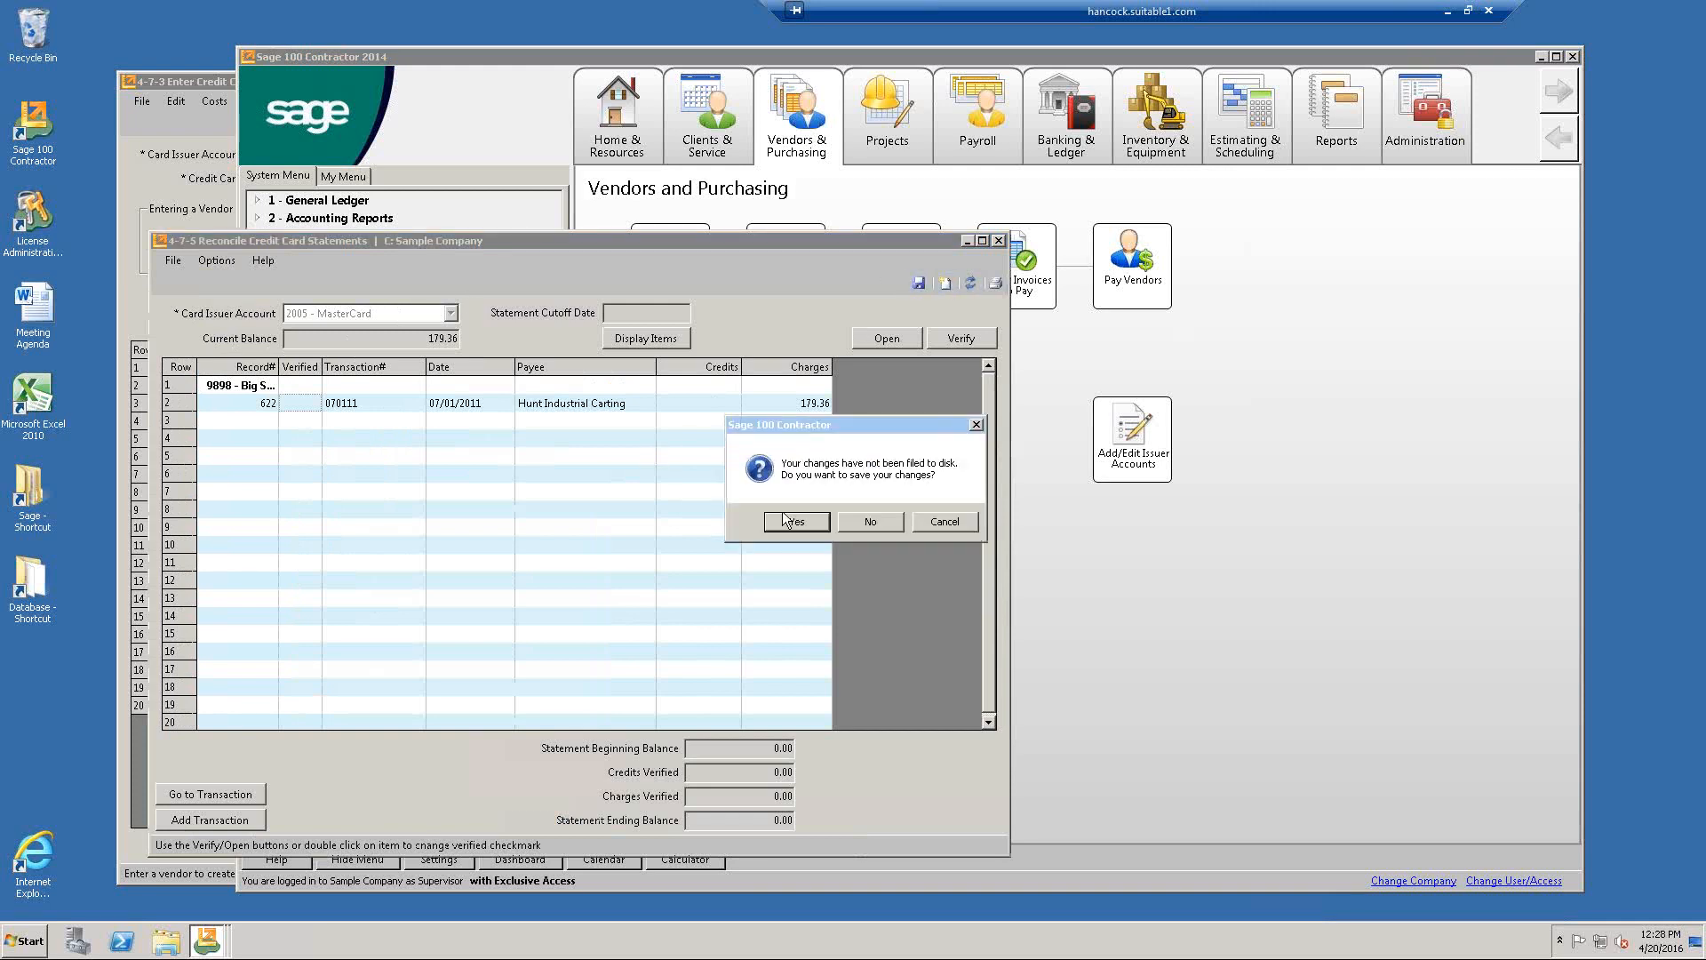
click(855, 520)
Display the reconcilable items for card issuer account 2005 - MasterCard and widen the record number column.
click(455, 311)
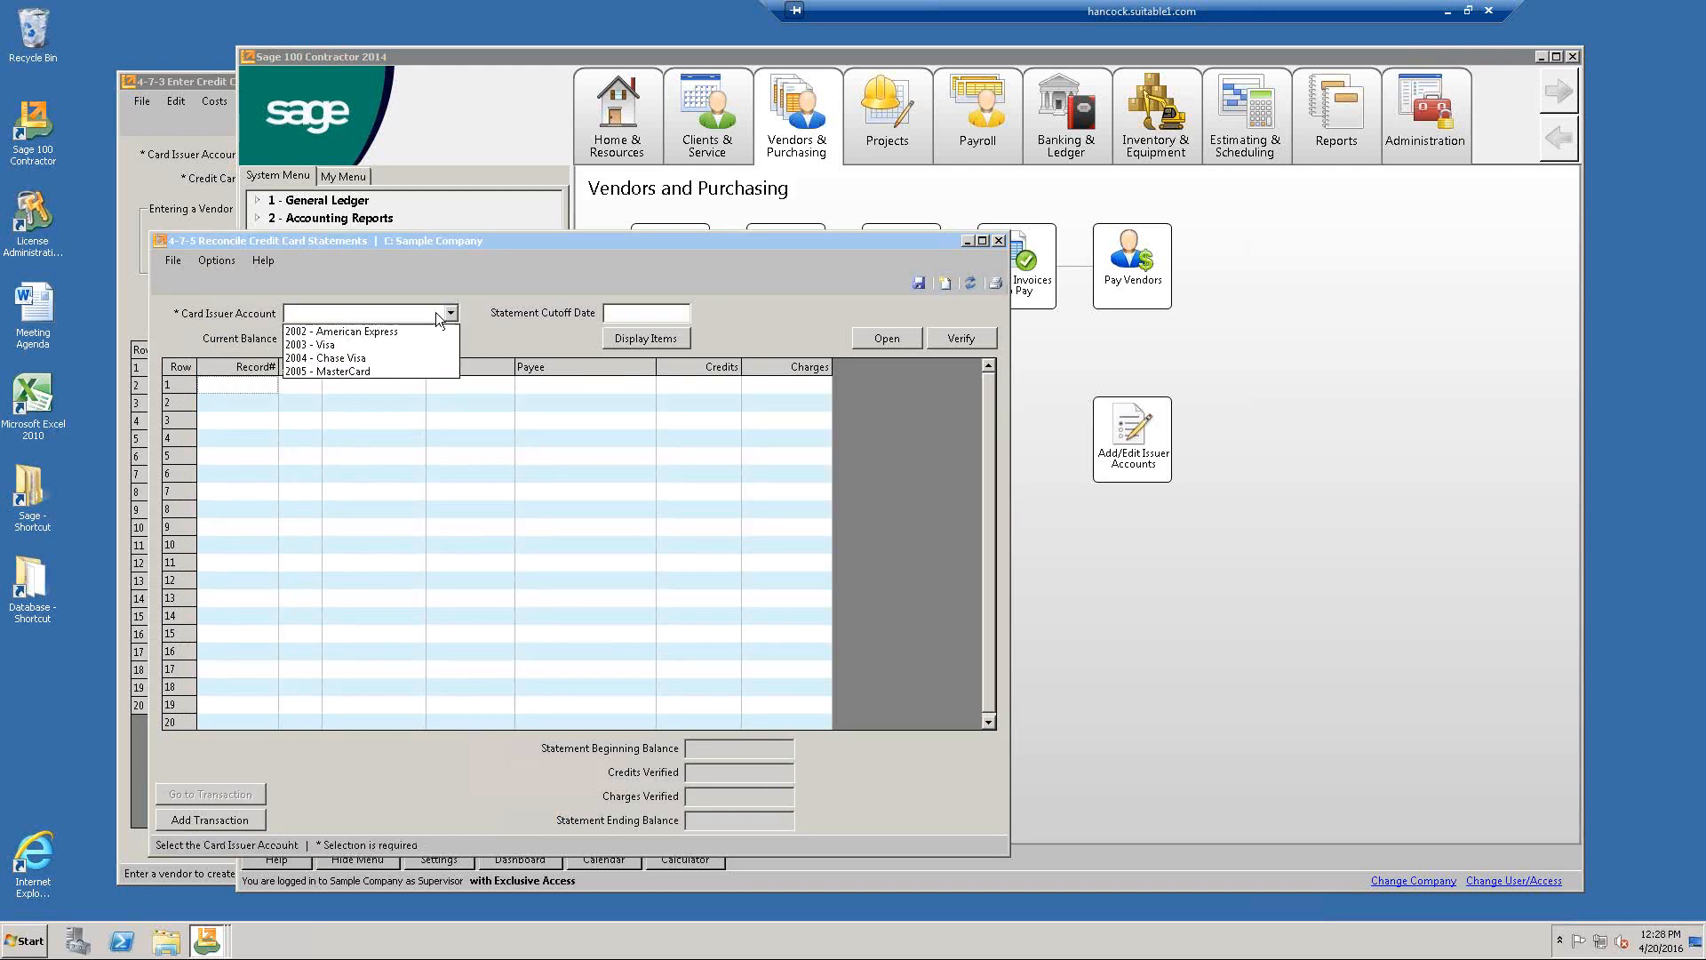
click(394, 371)
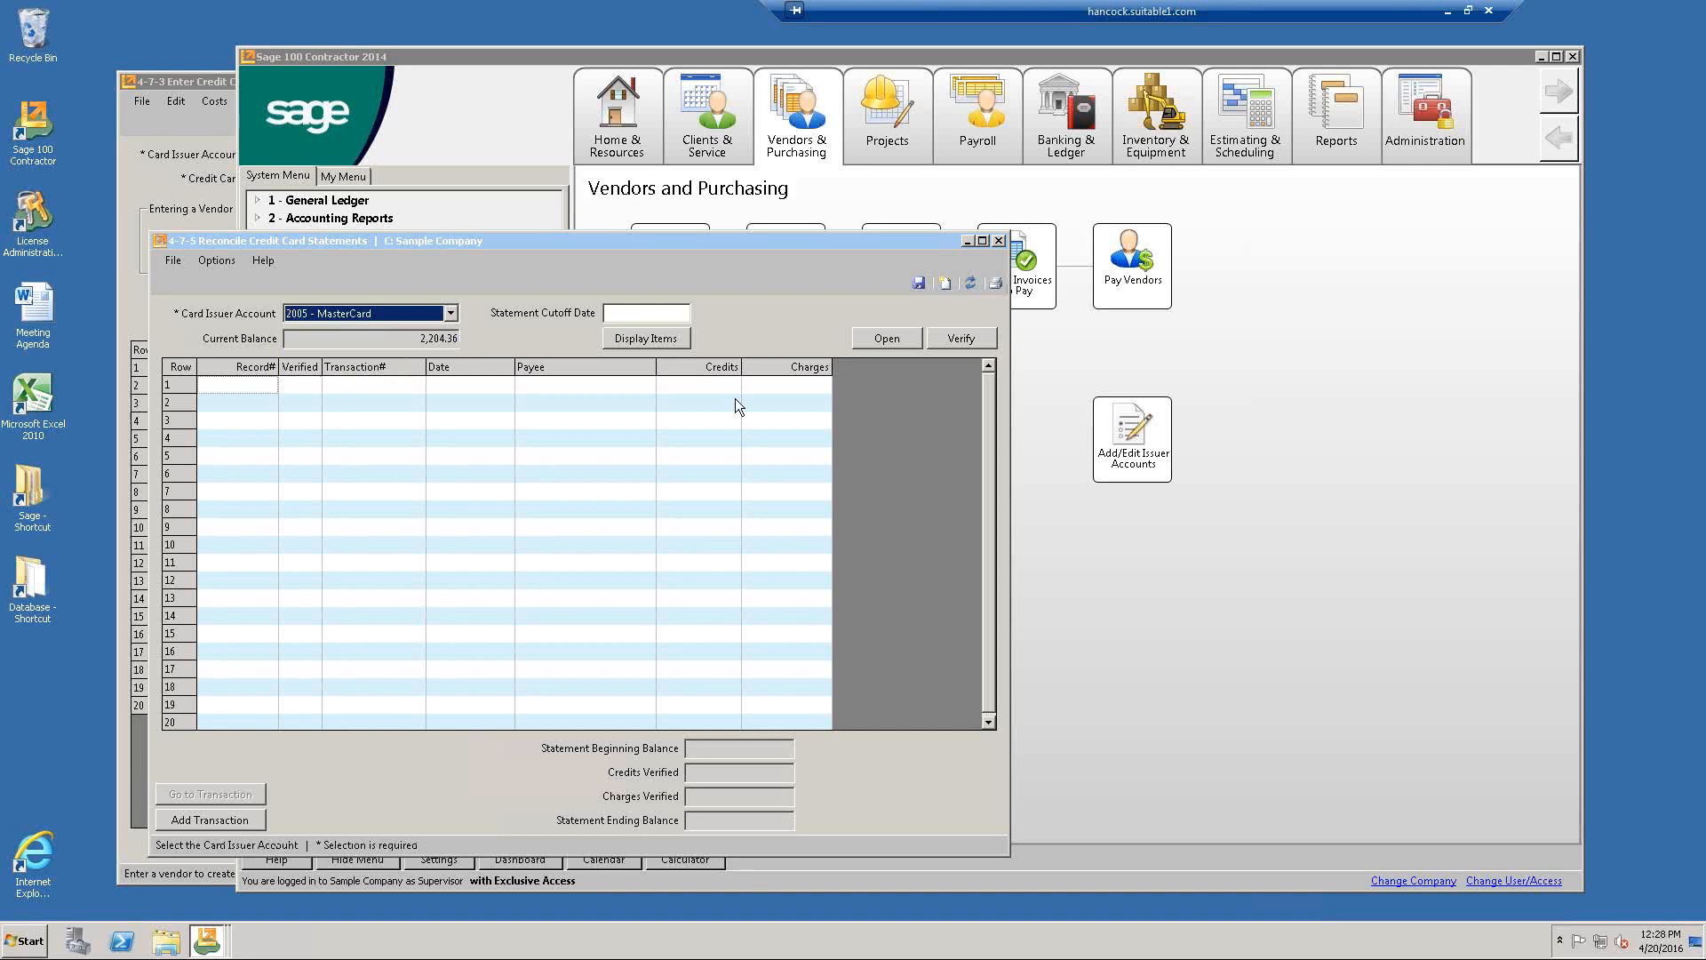
click(650, 341)
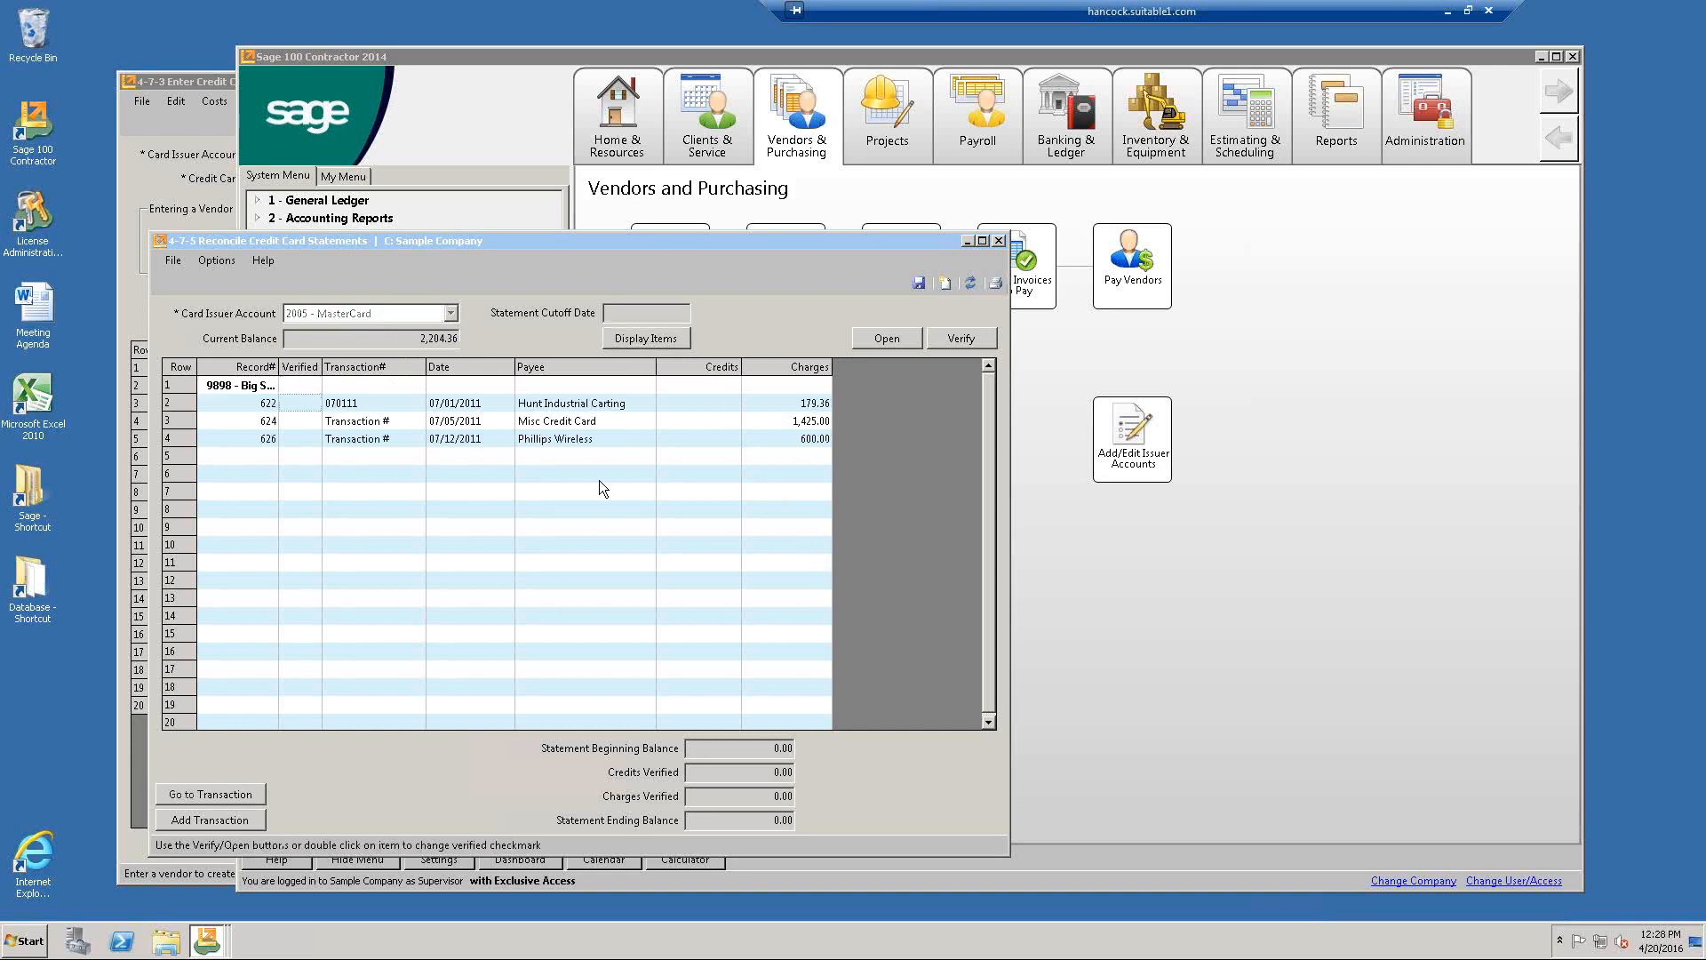
drag(278, 366, 311, 366)
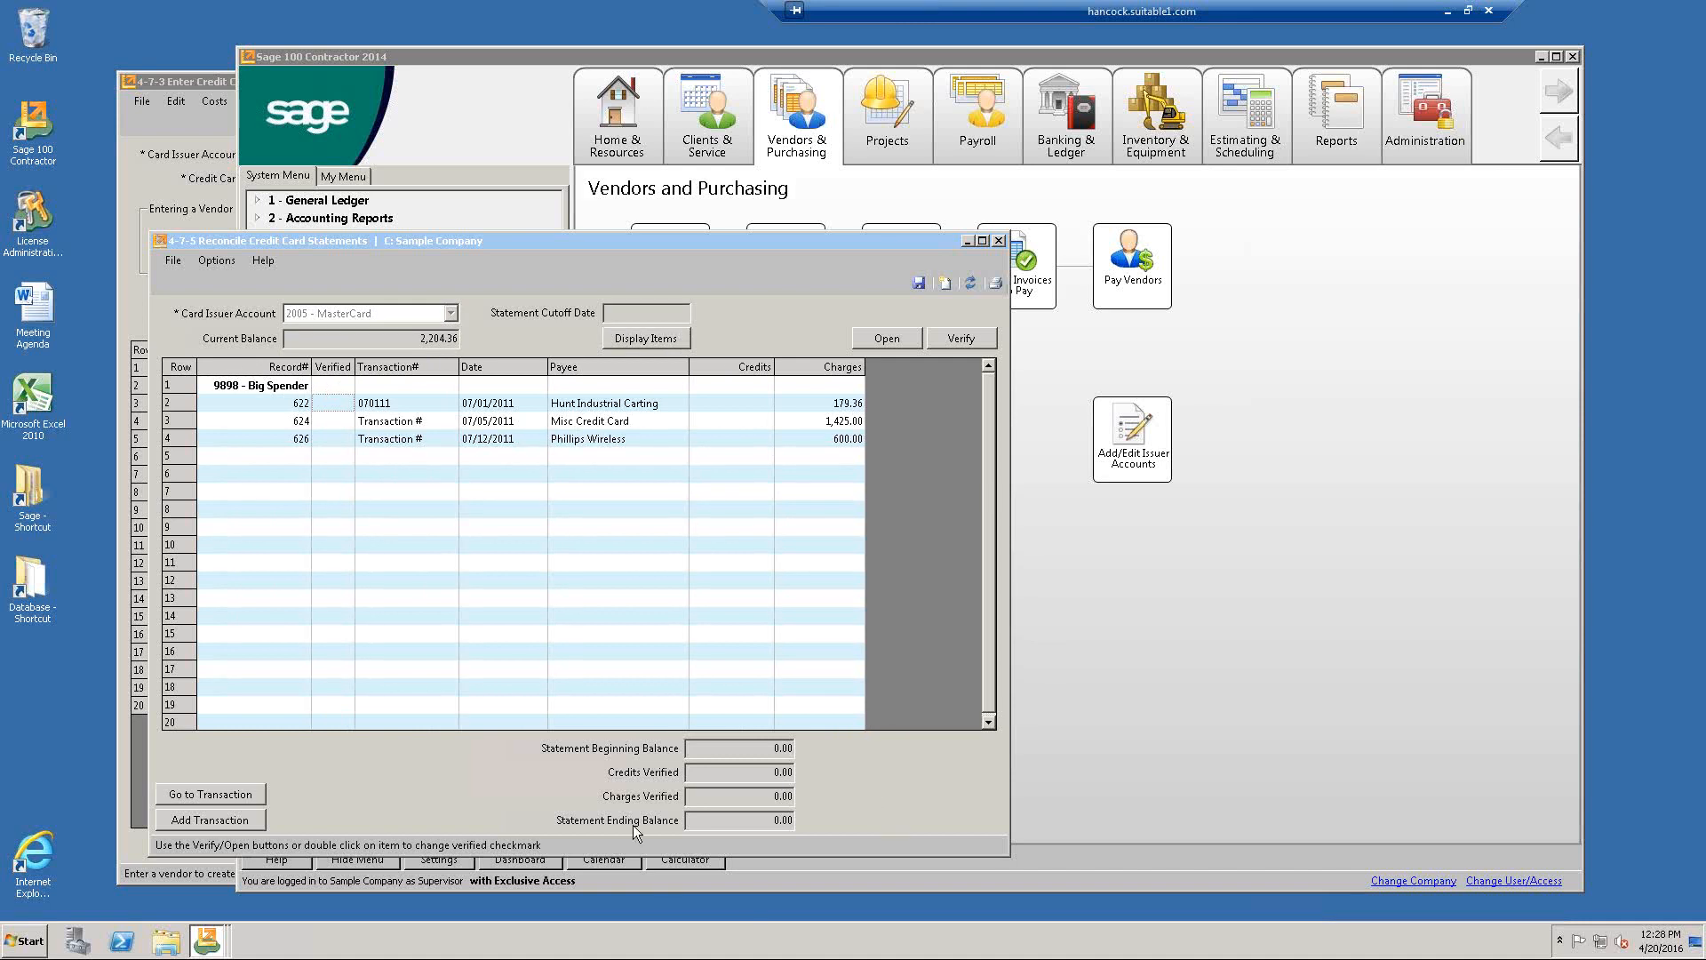
click(752, 749)
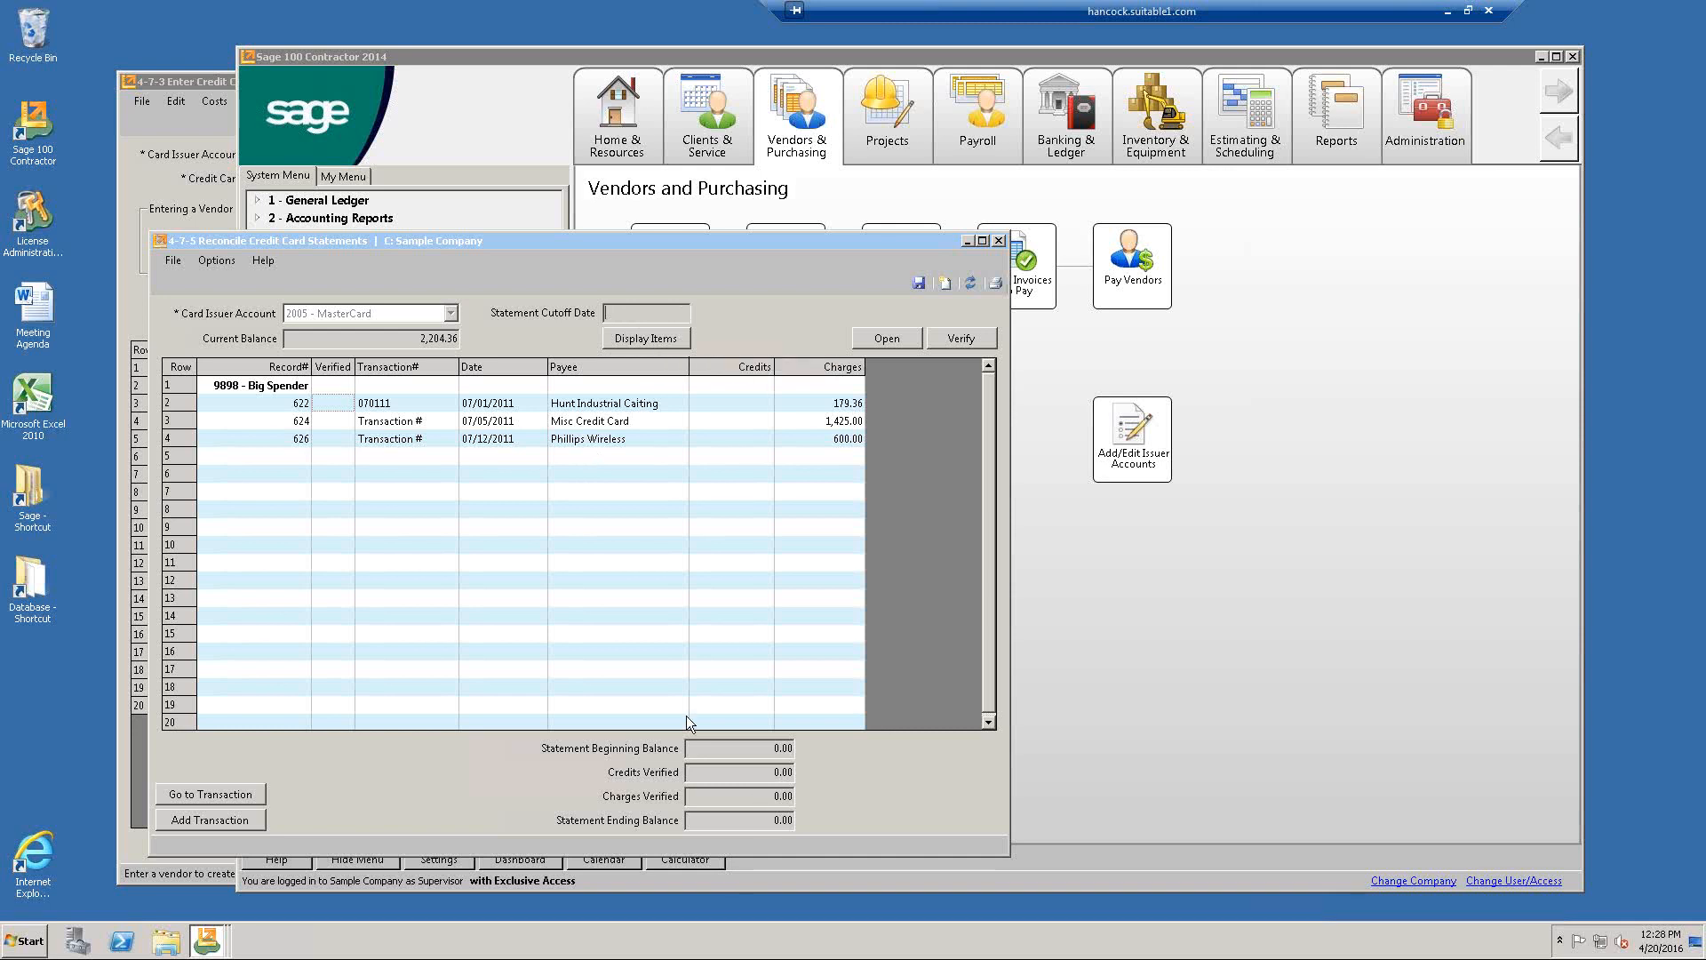
Mark the Hunt Industrial Carting and Misc Credit Card charges as verified on the MasterCard statement.
double_click(335, 405)
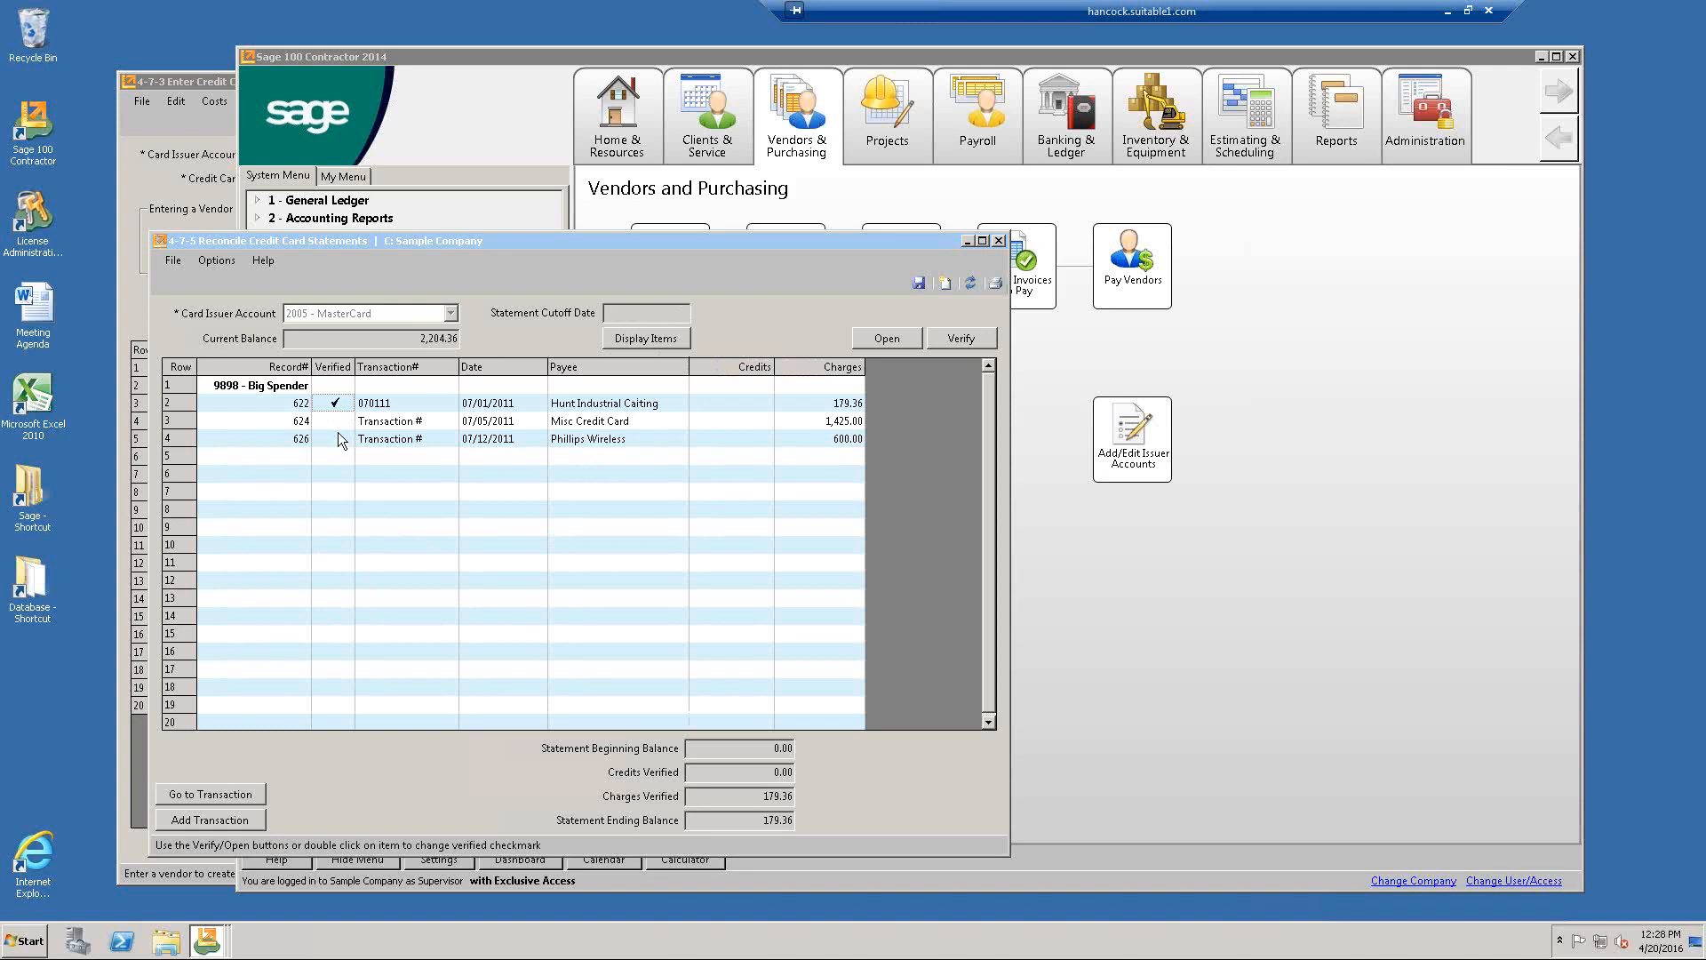
double_click(337, 424)
drag(743, 816, 833, 827)
Save the MasterCard reconciliation as final, with creation of the PDF report turned off.
click(918, 284)
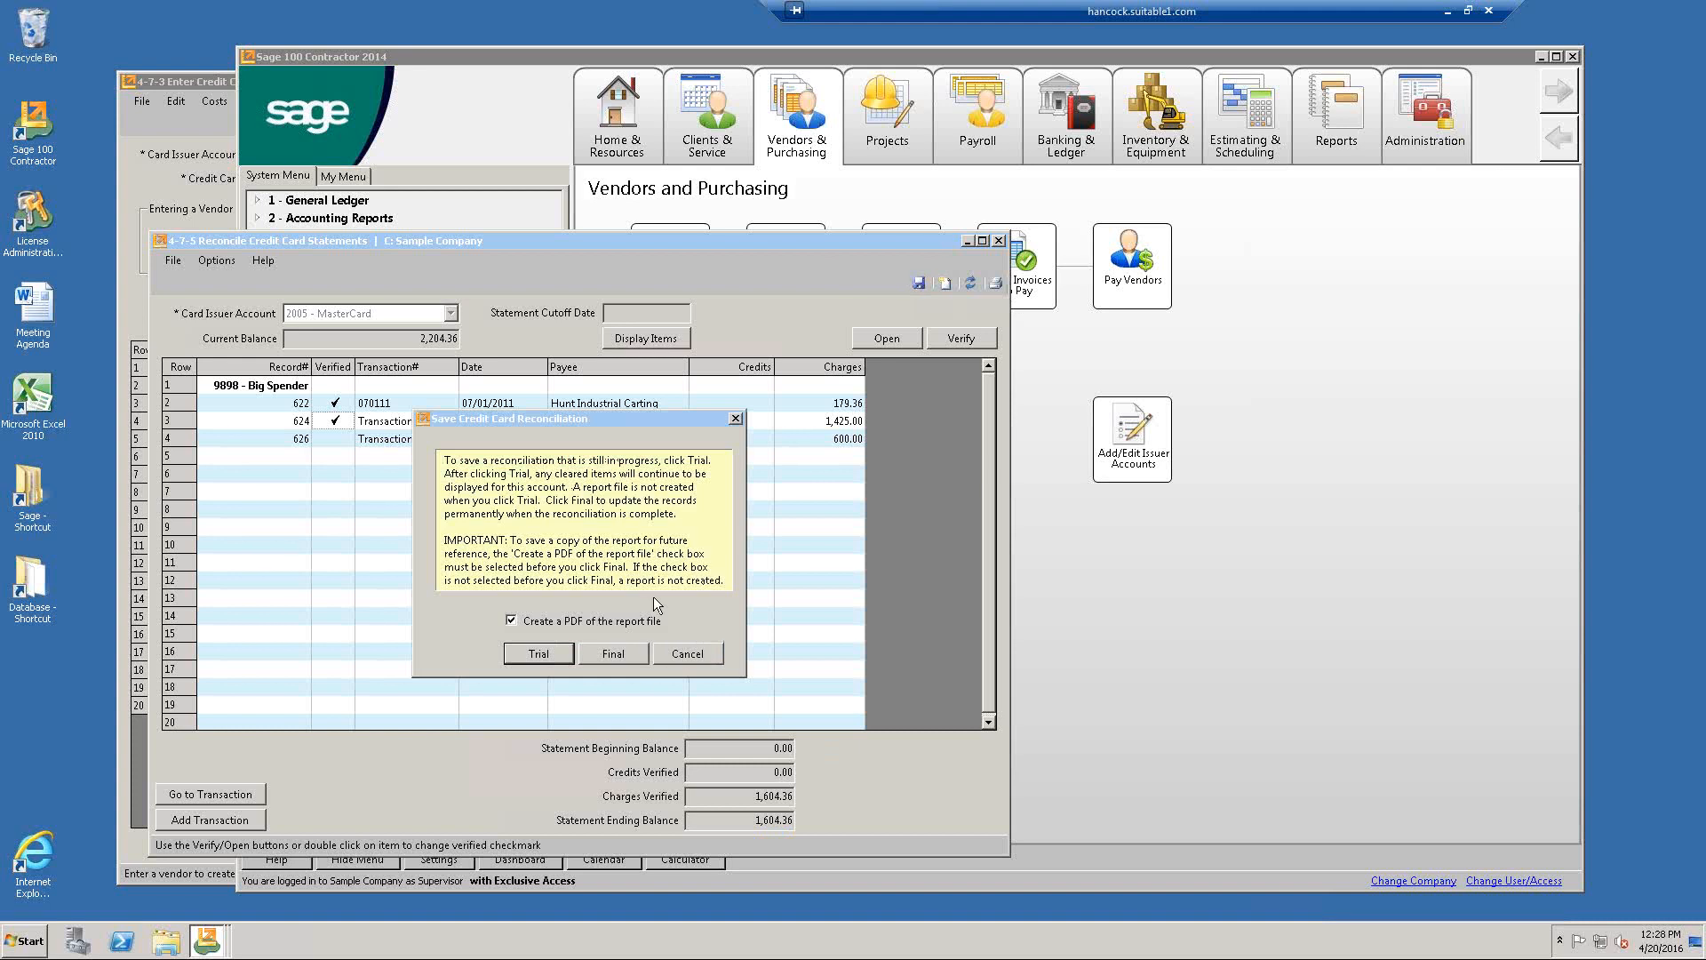
click(517, 621)
click(615, 653)
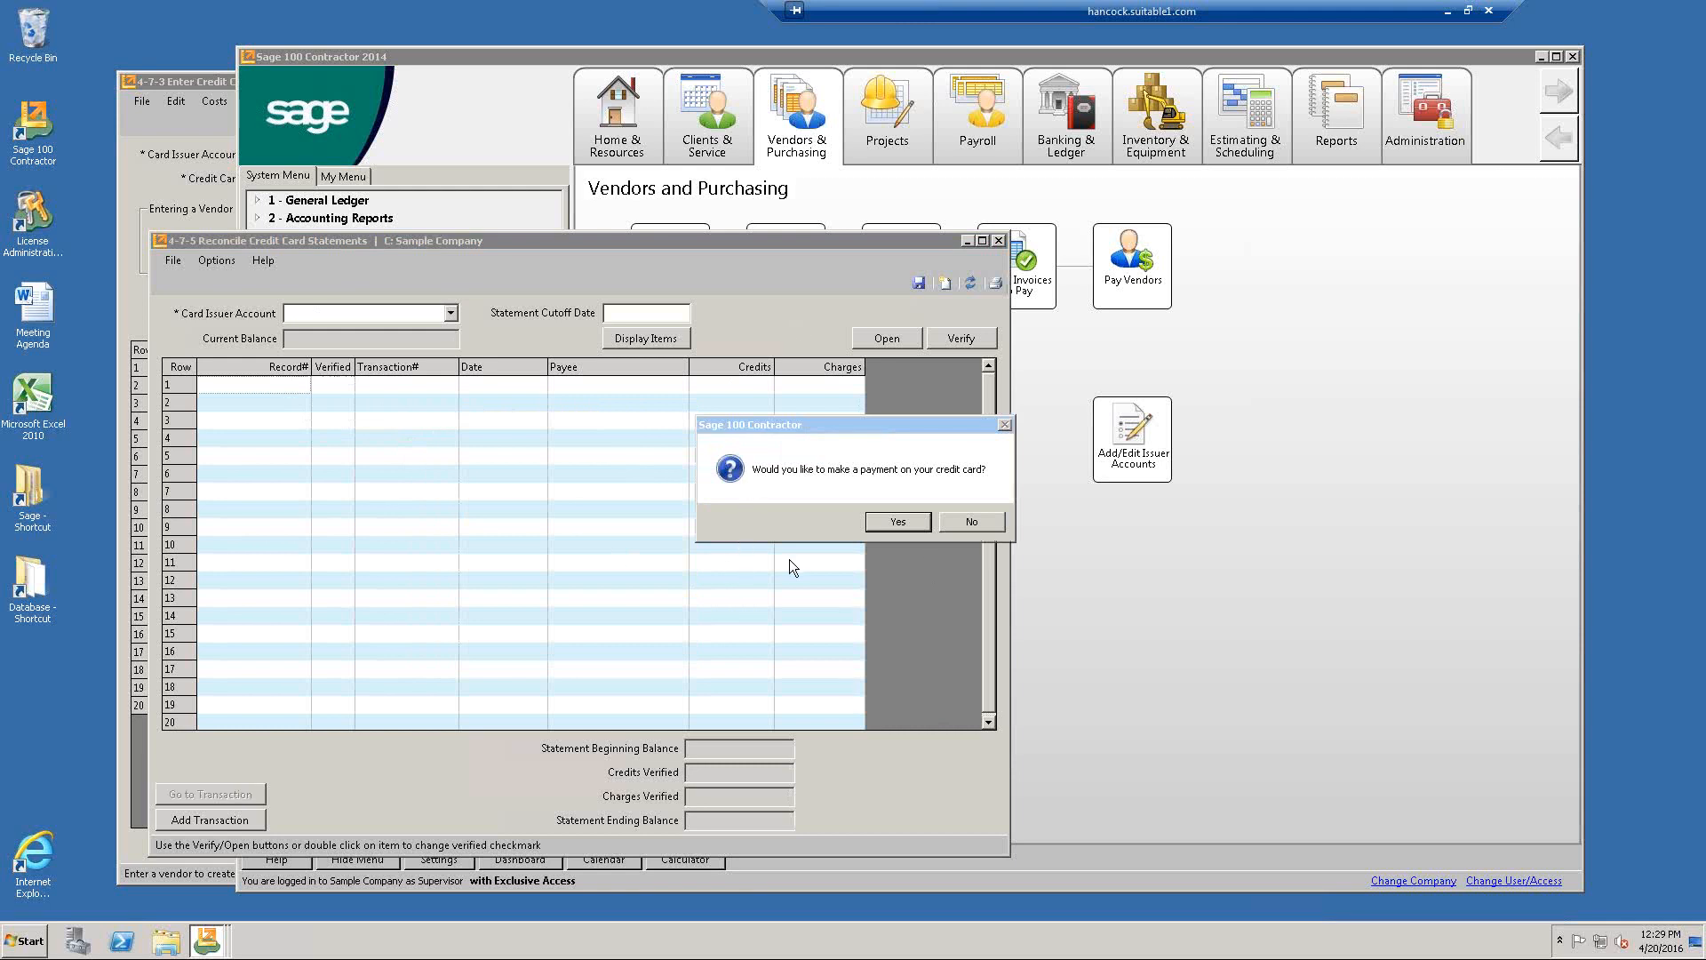
Choose to make a payment on the MasterCard account and examine the card's current and last reconciled balances.
click(898, 522)
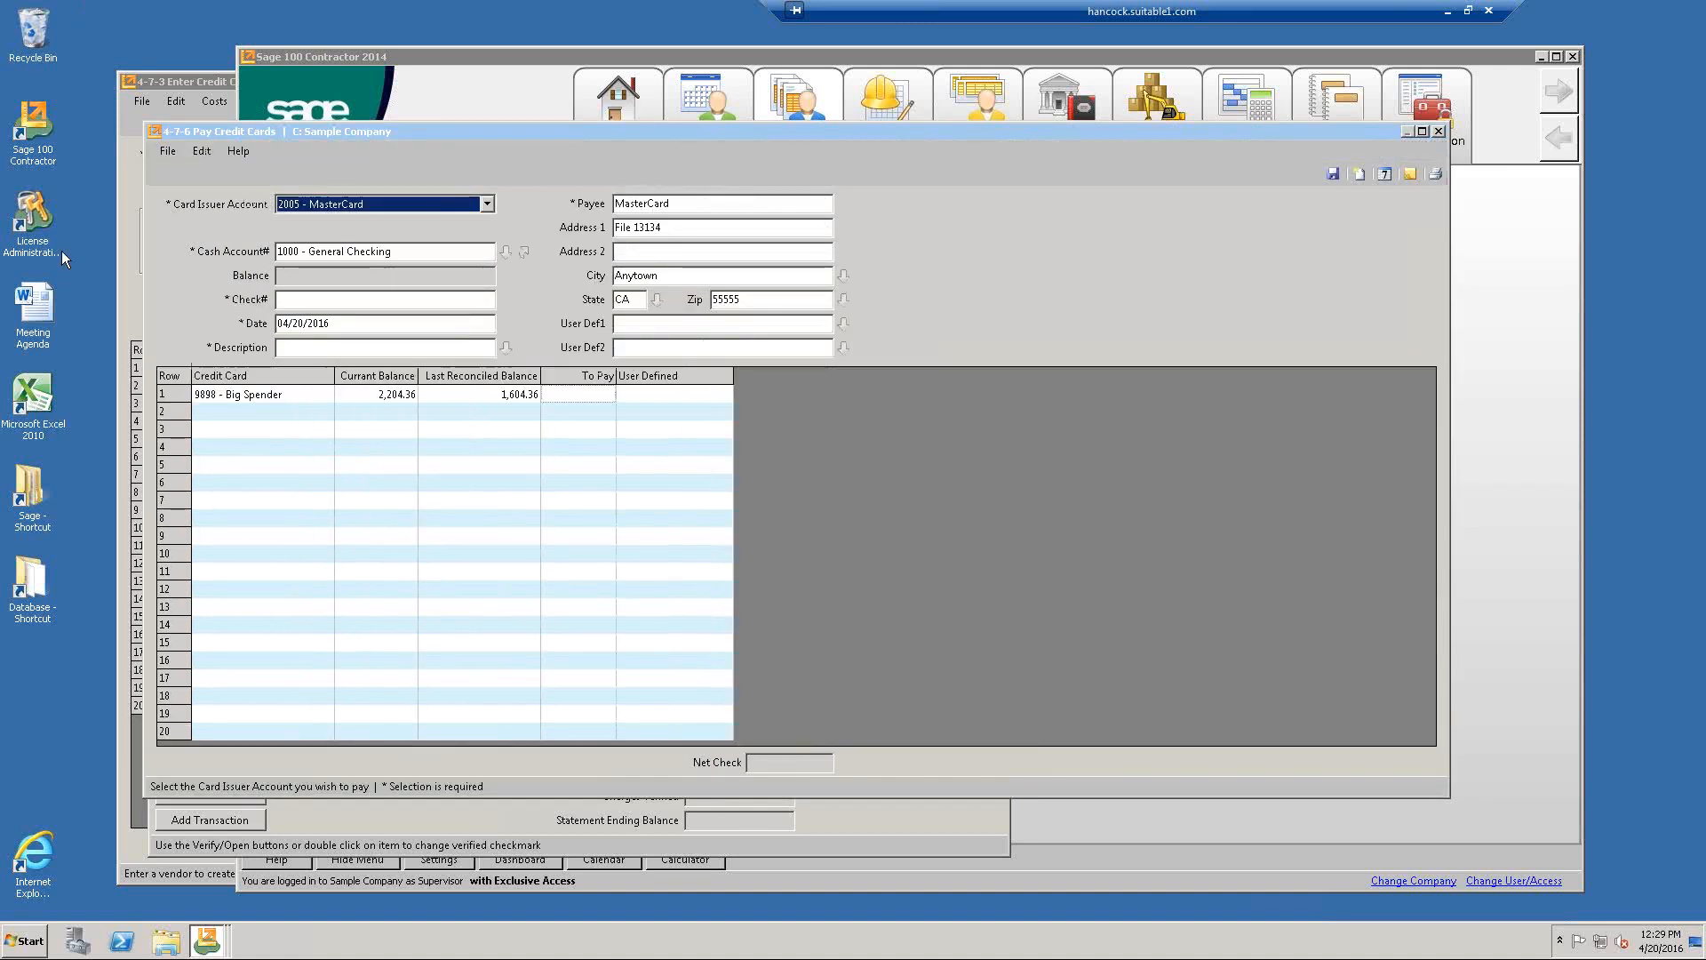
click(227, 397)
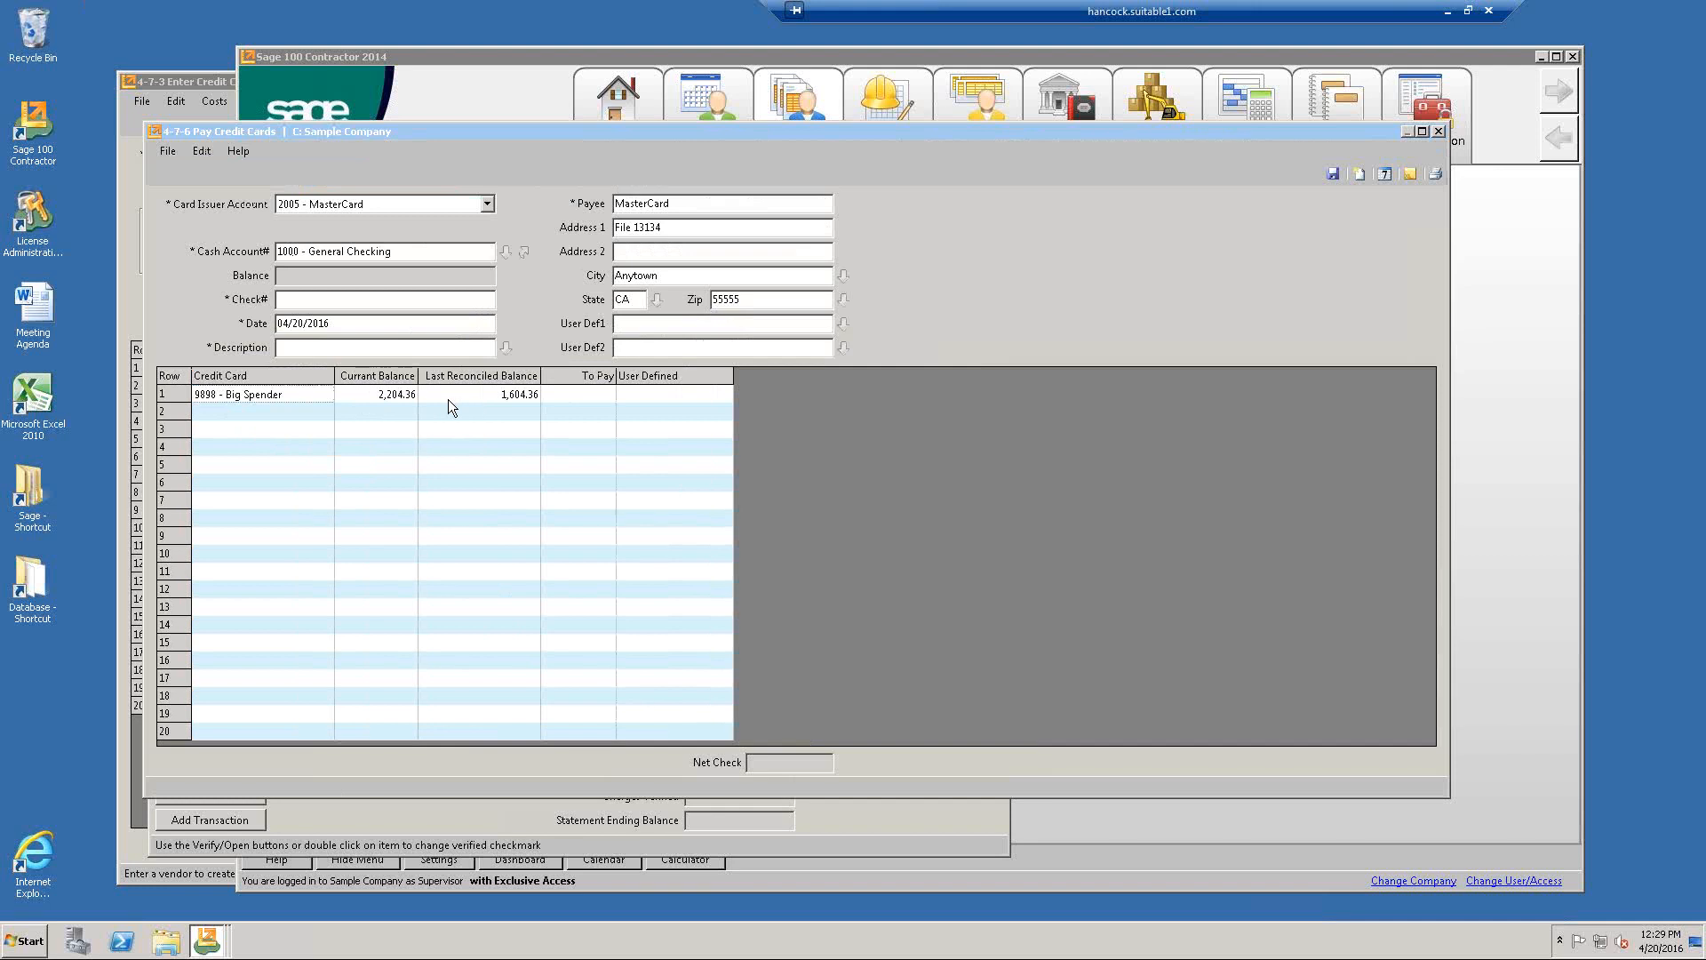
click(457, 397)
click(370, 397)
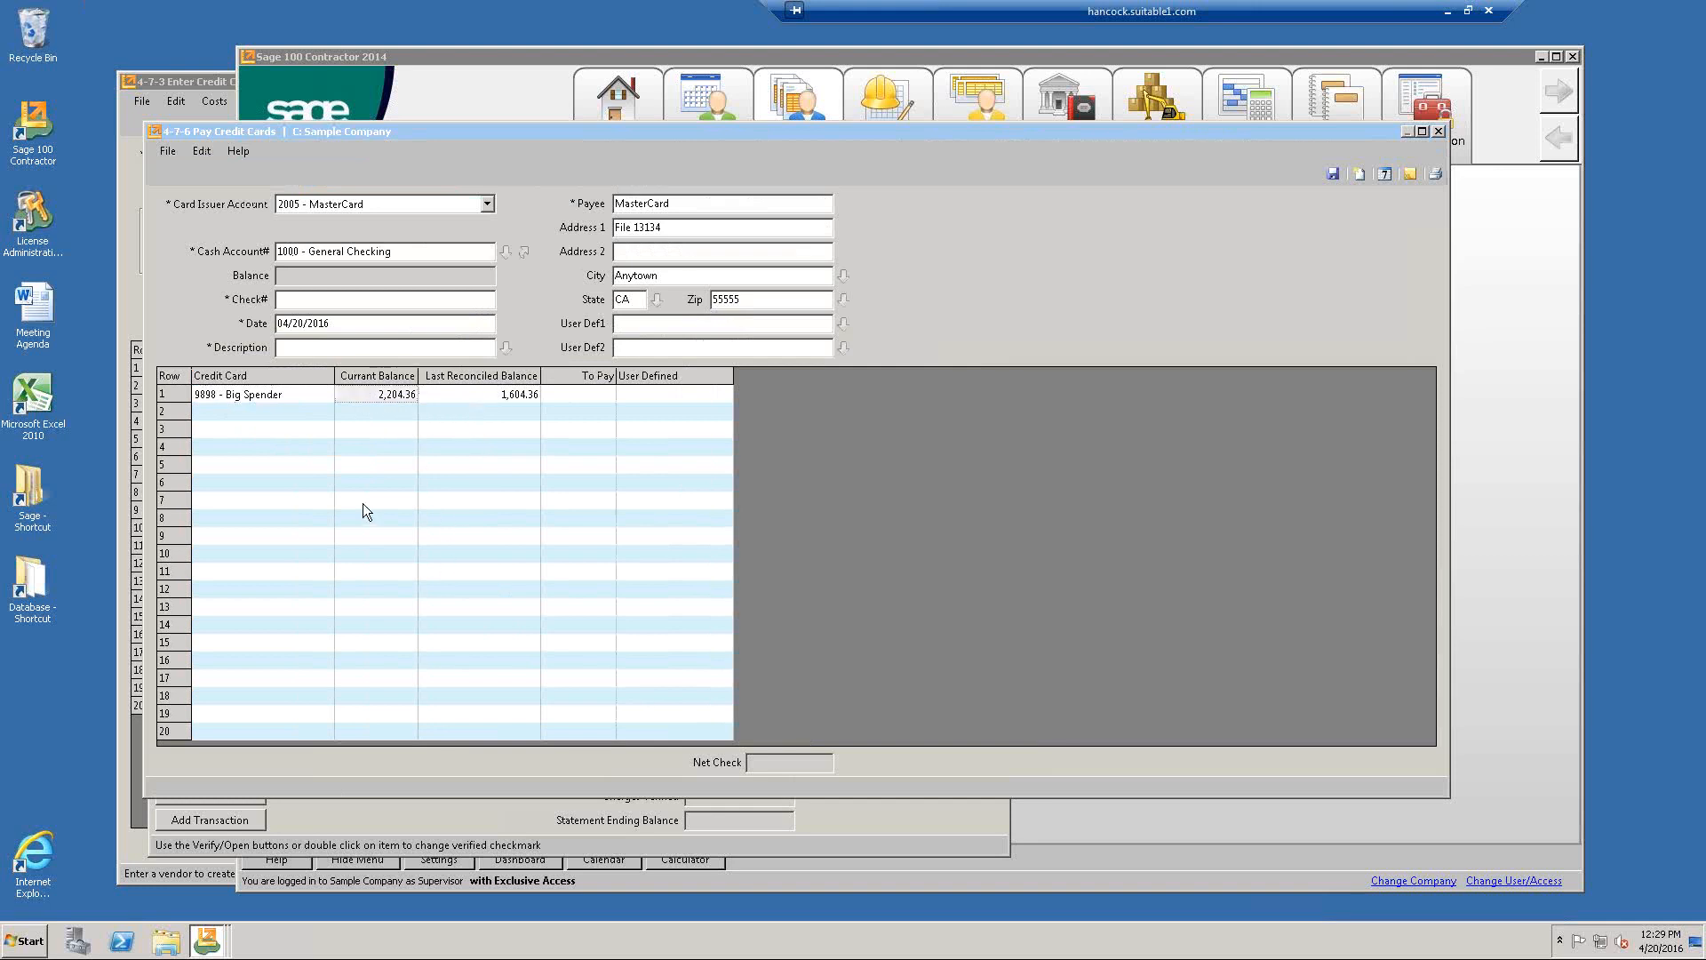
click(456, 399)
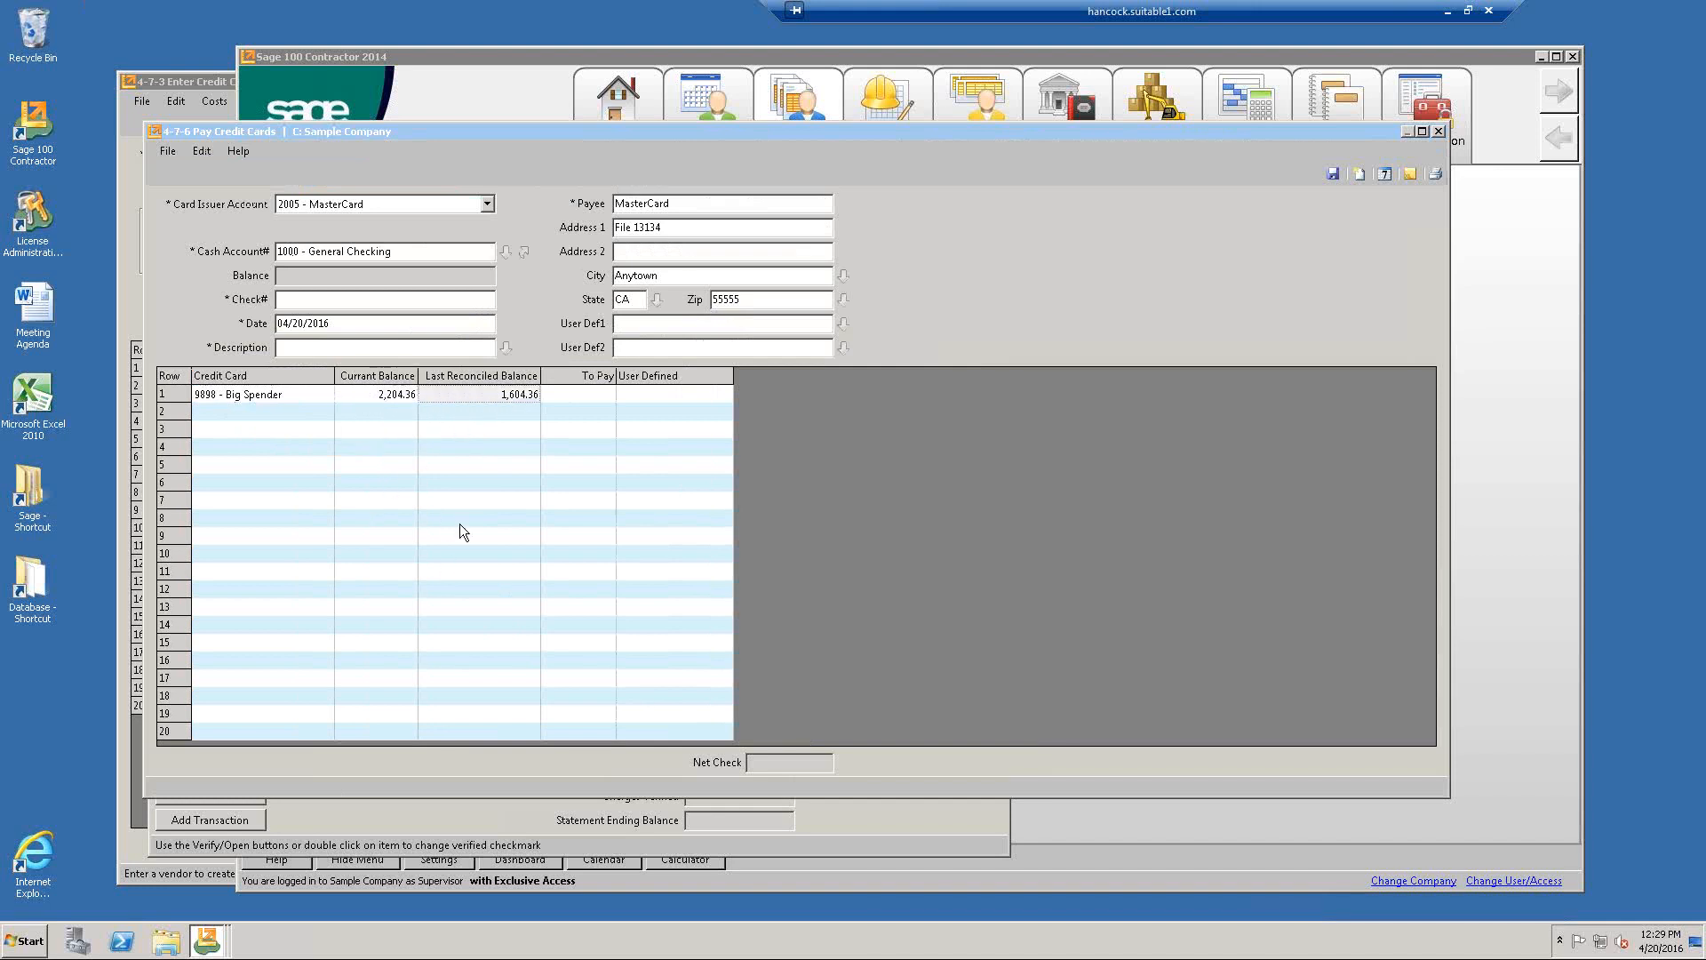
click(383, 200)
click(407, 238)
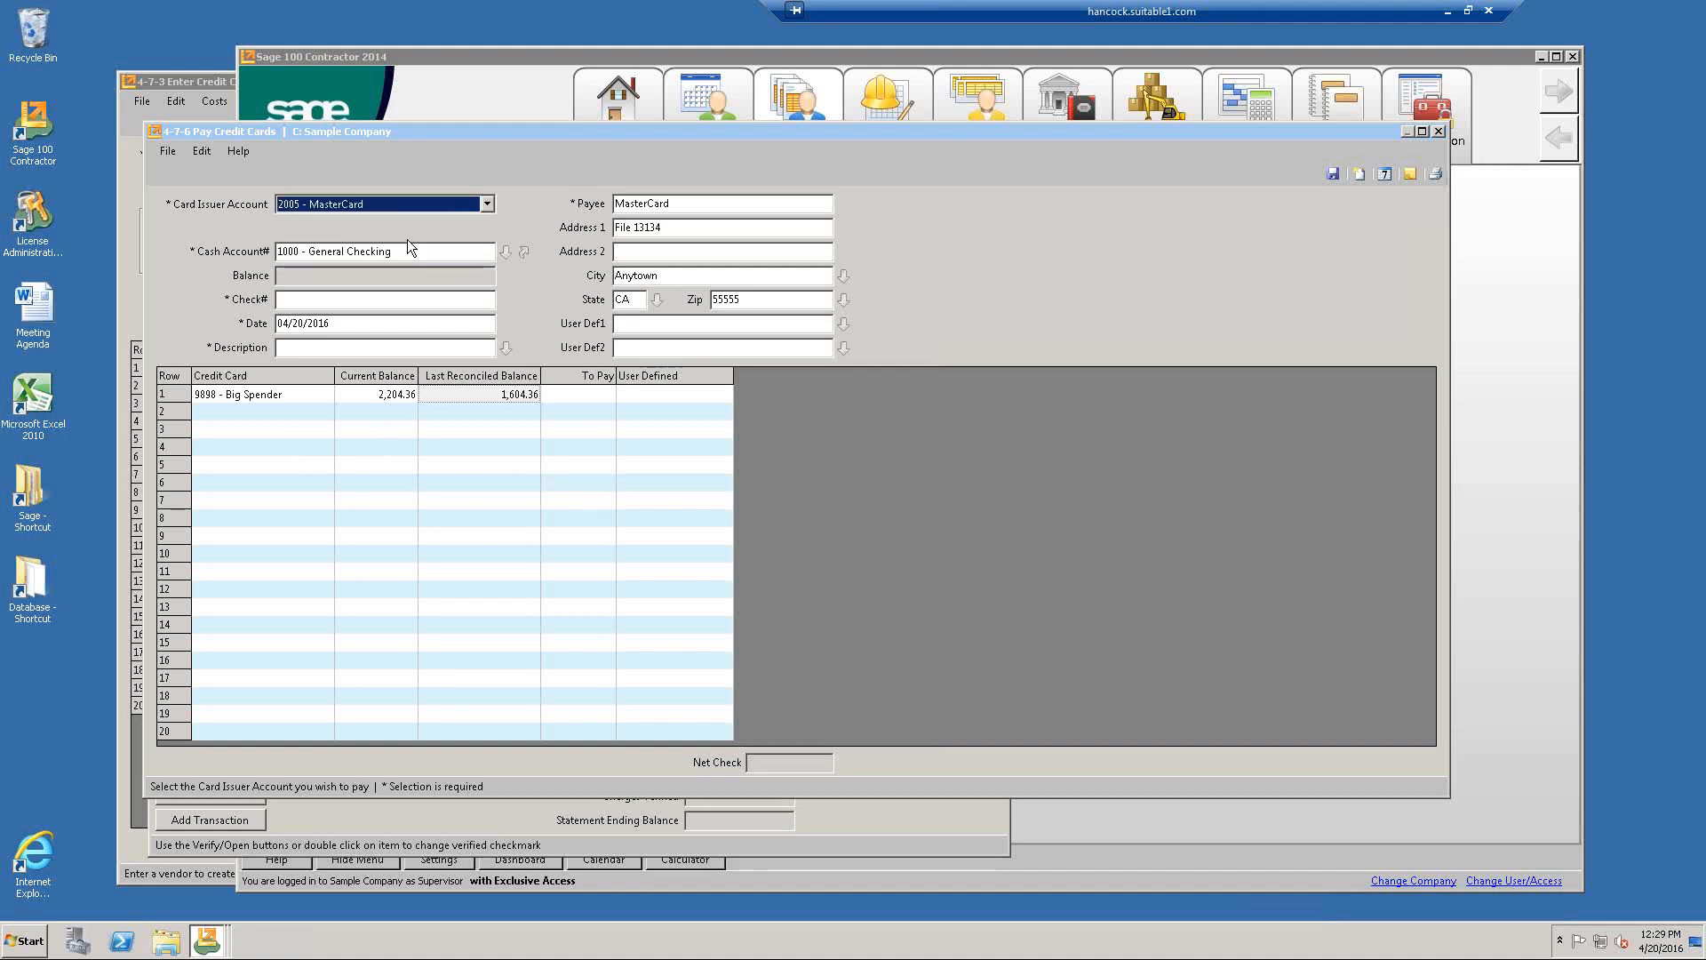
Open the properties of the payment's cash account field and save 1000 - General Checking as its default entry.
click(442, 250)
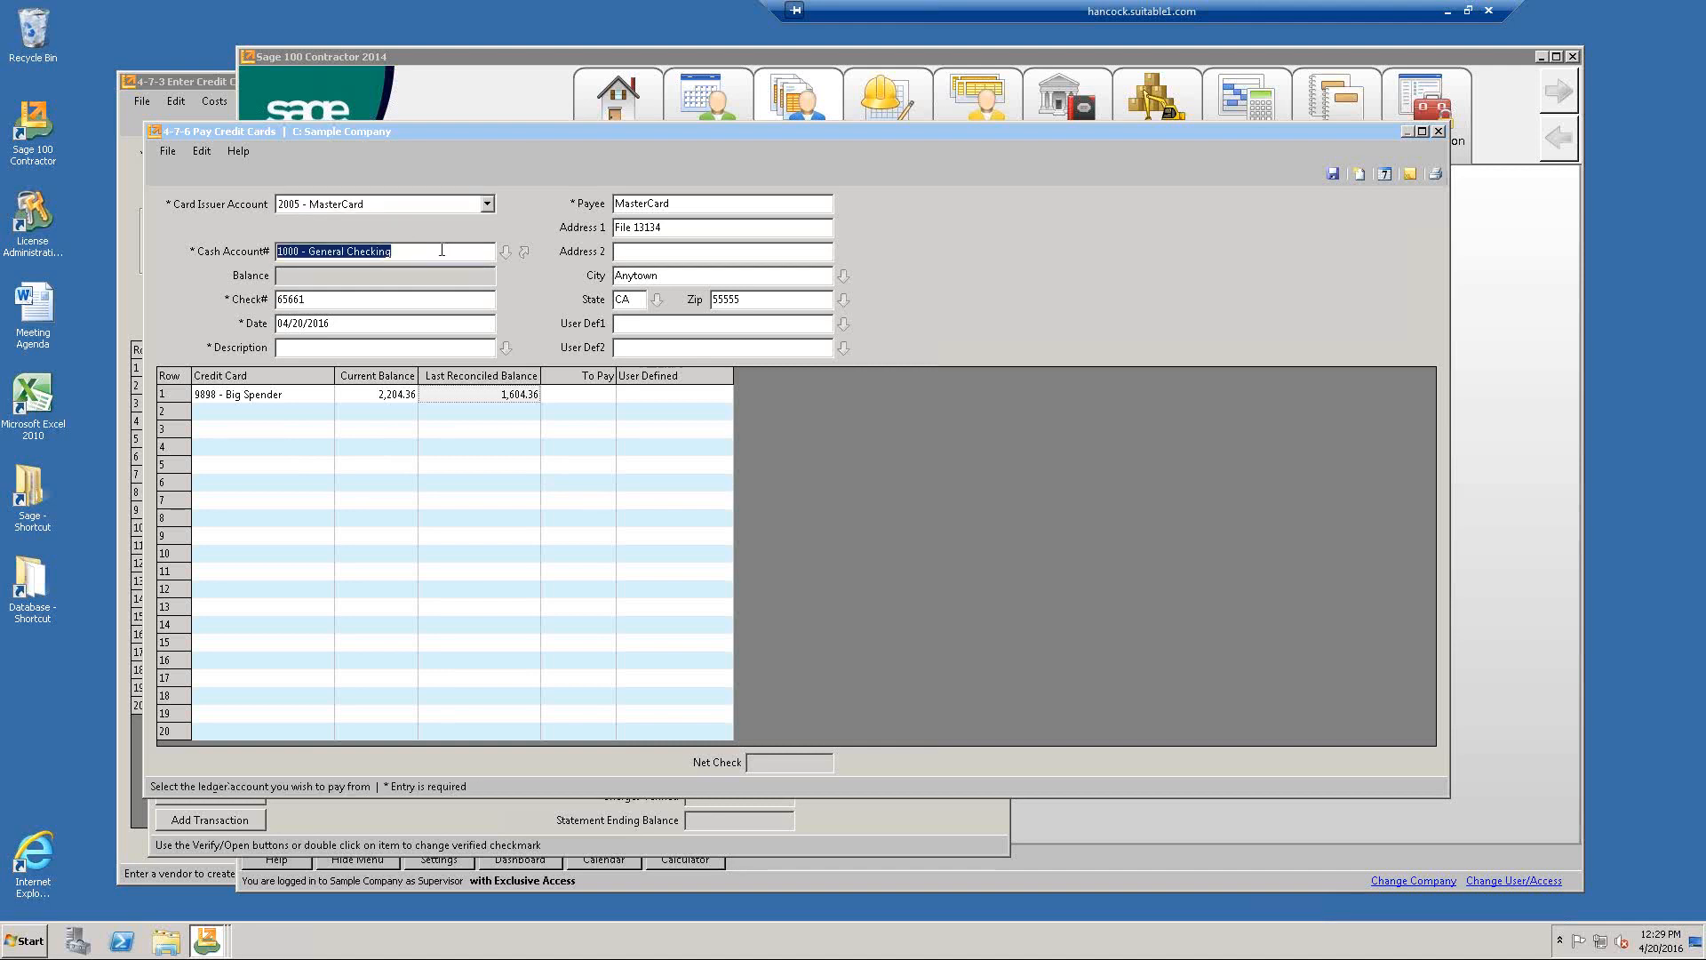
right_click(442, 250)
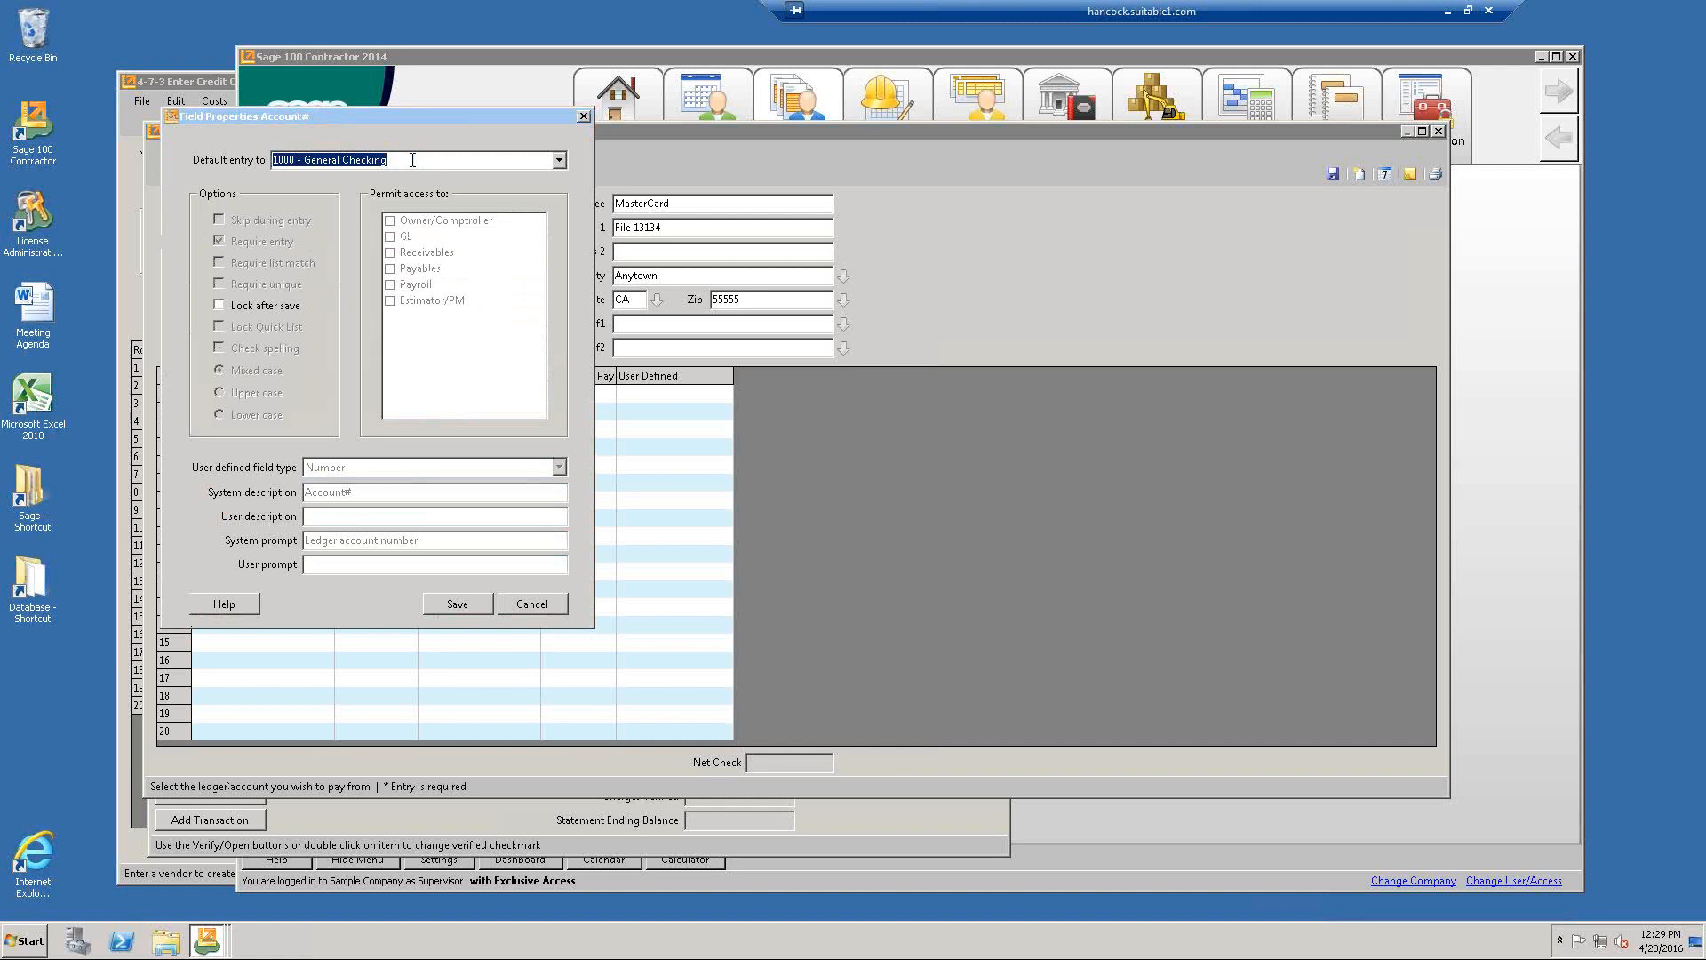
click(460, 608)
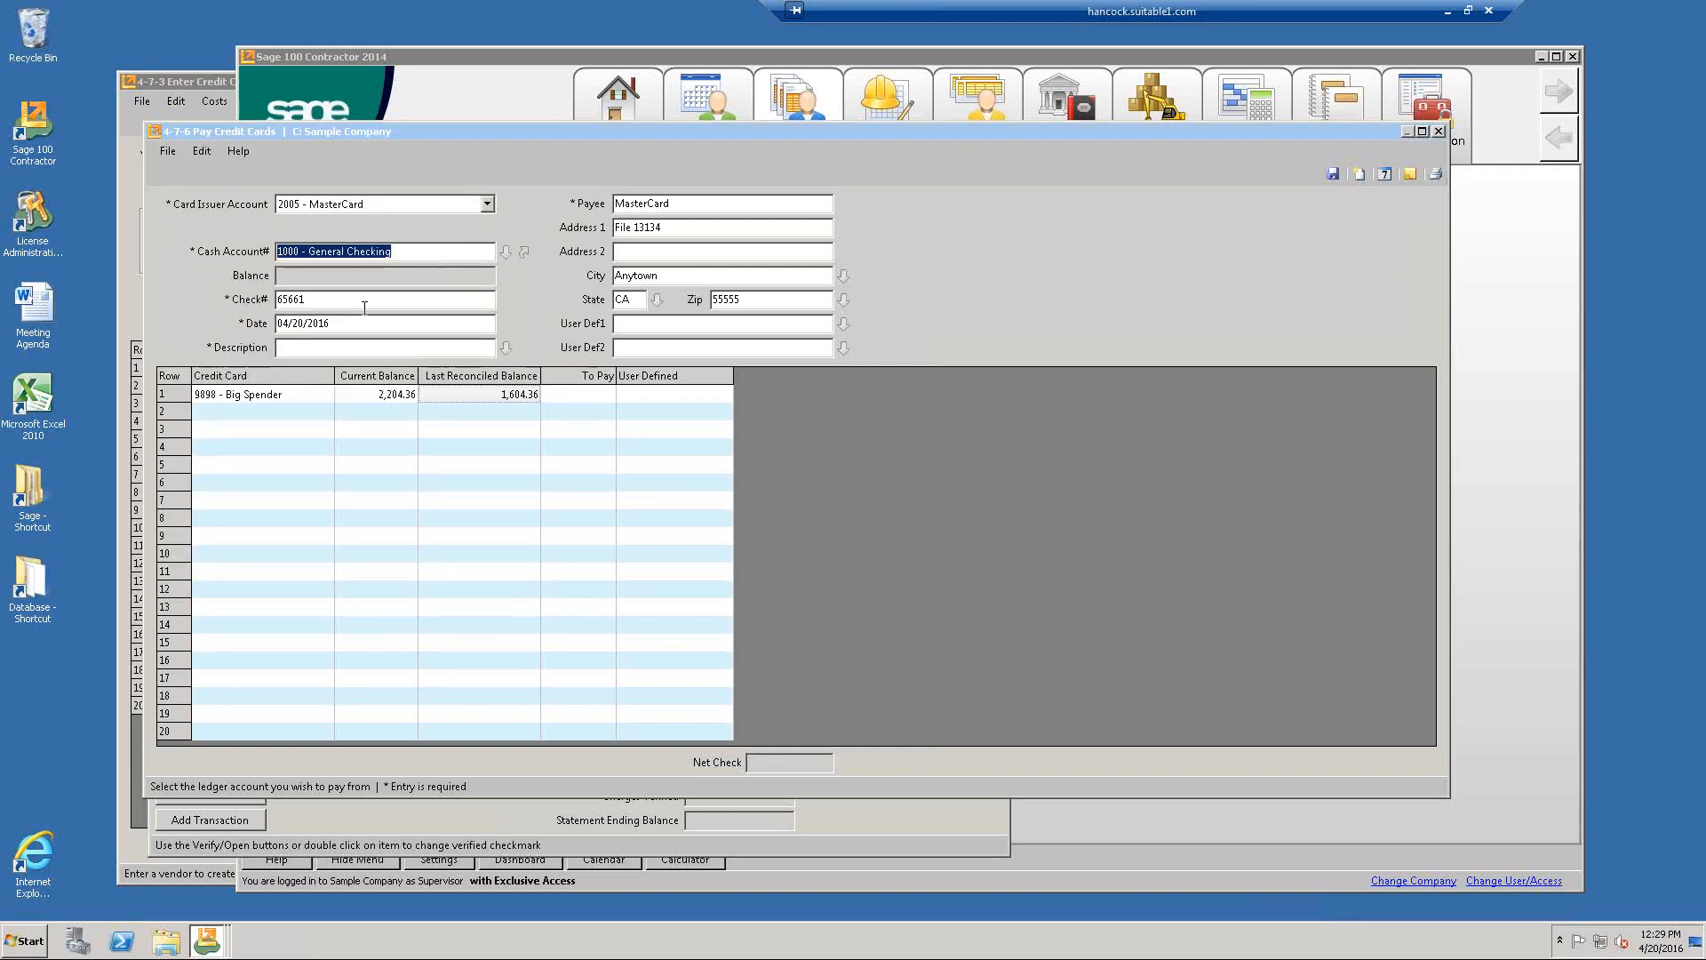
Enter Online as the check number for the MasterCard payment.
key(Tab)
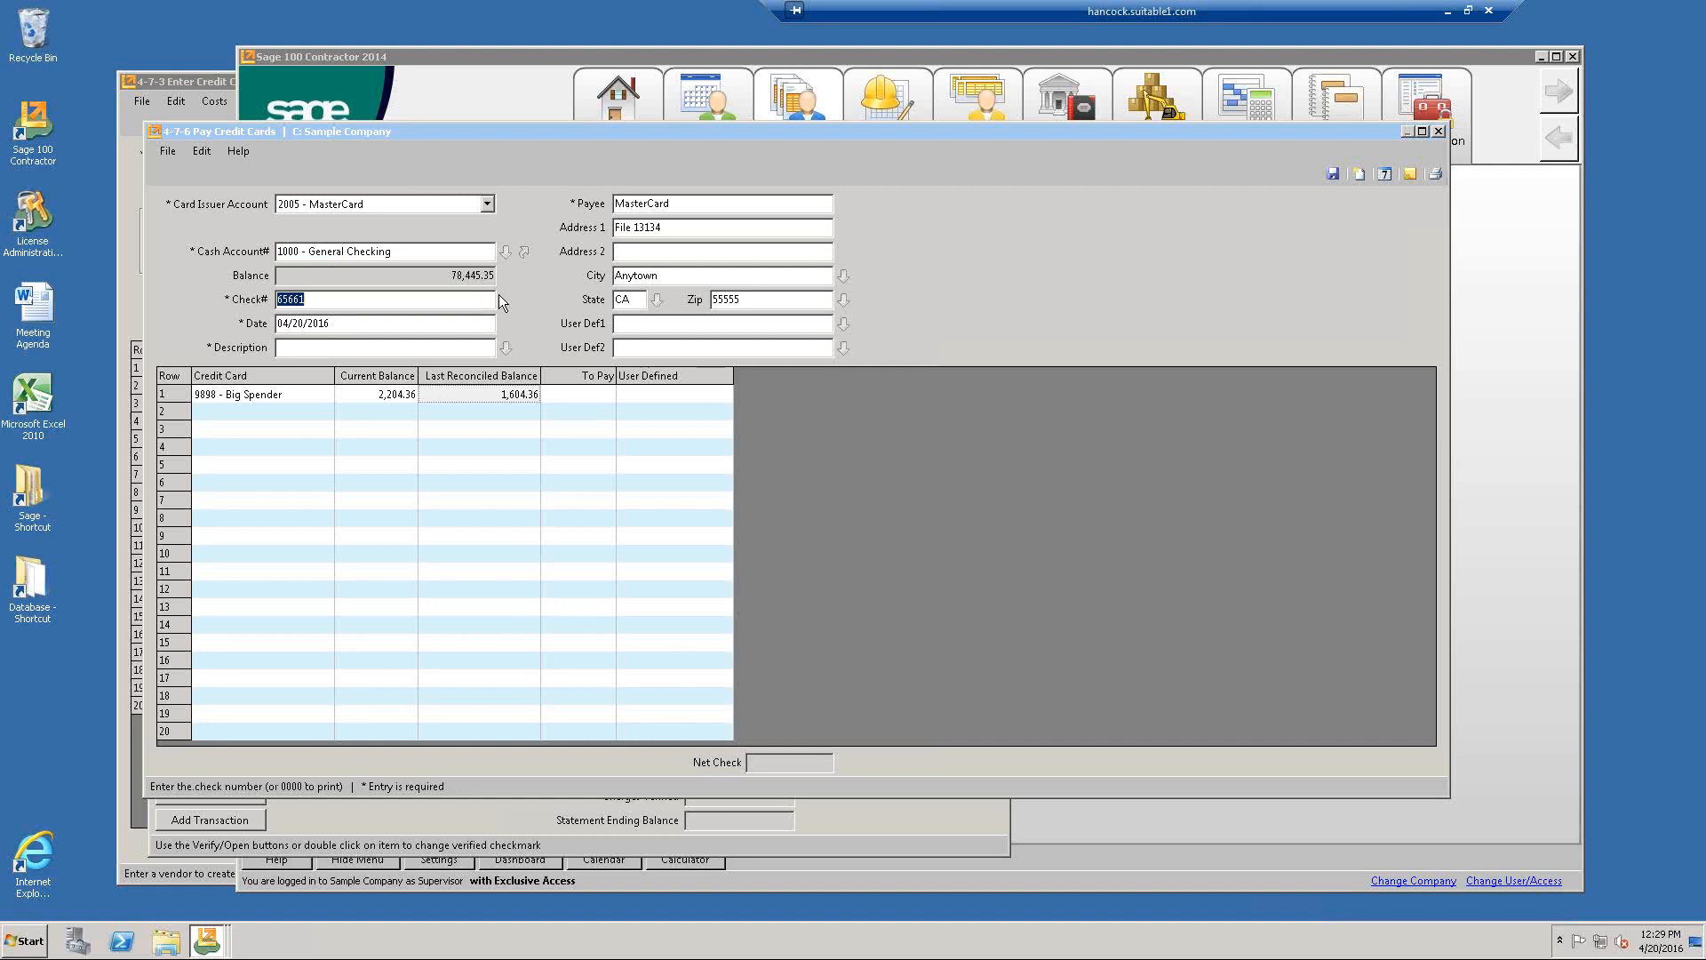
text(ON)
key(BackSpace)
text(nIne)
key(Tab)
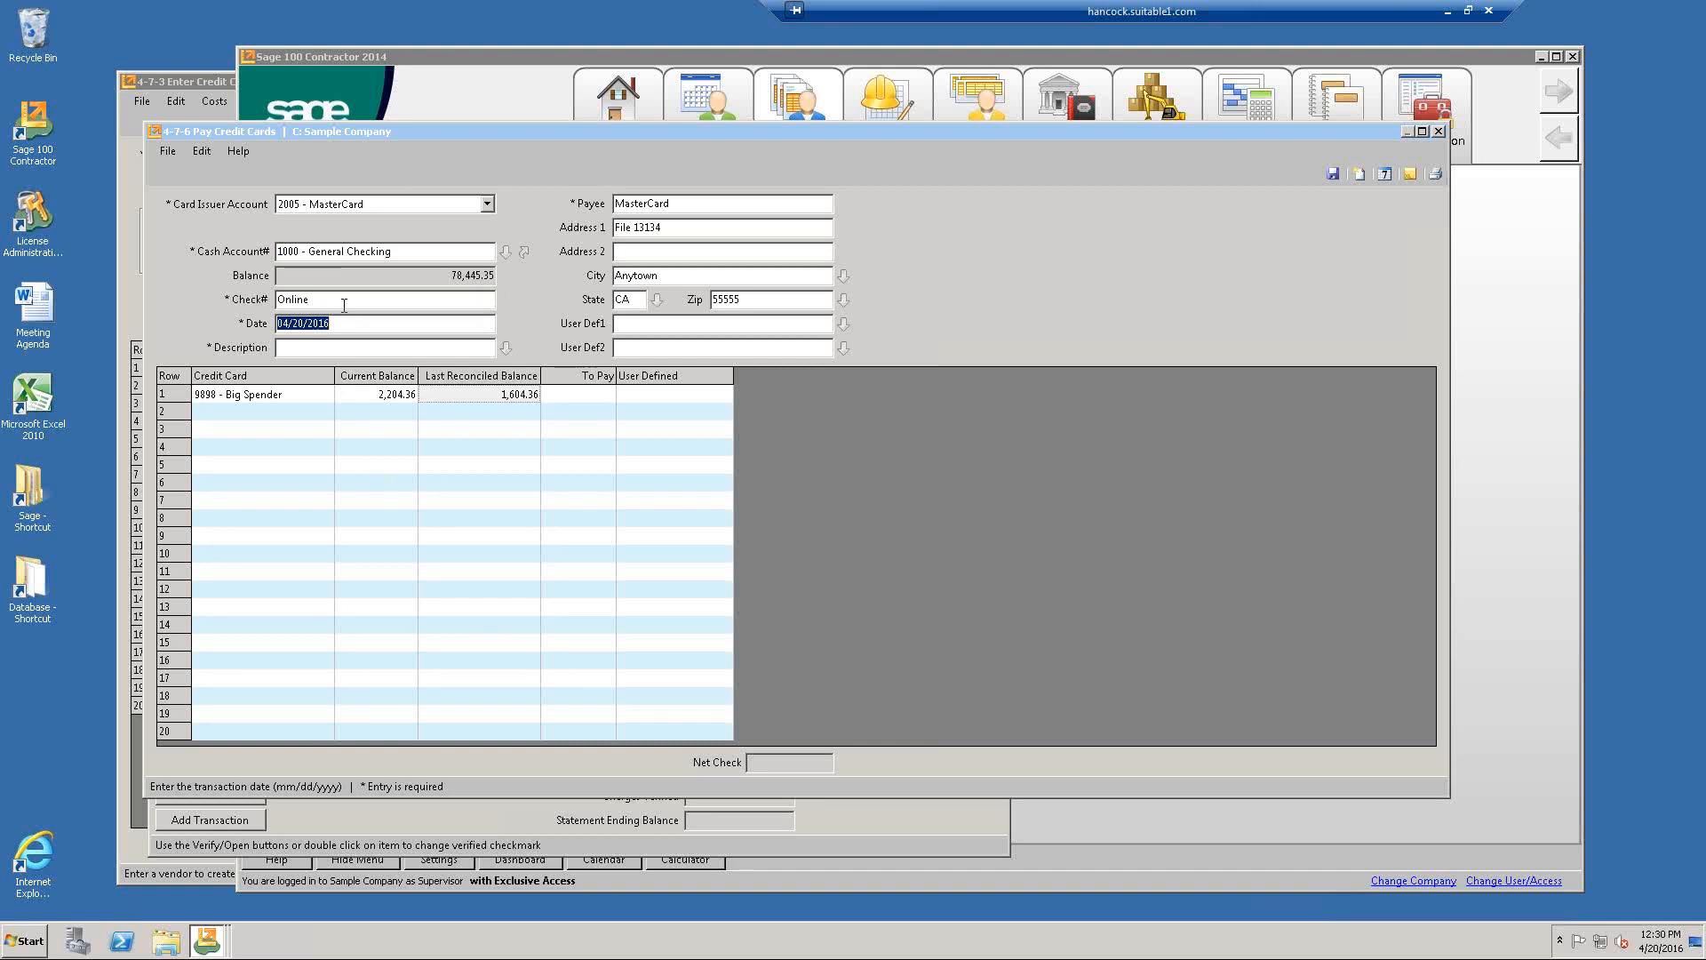
Set the MasterCard payment date to 08/01/2011.
click(344, 305)
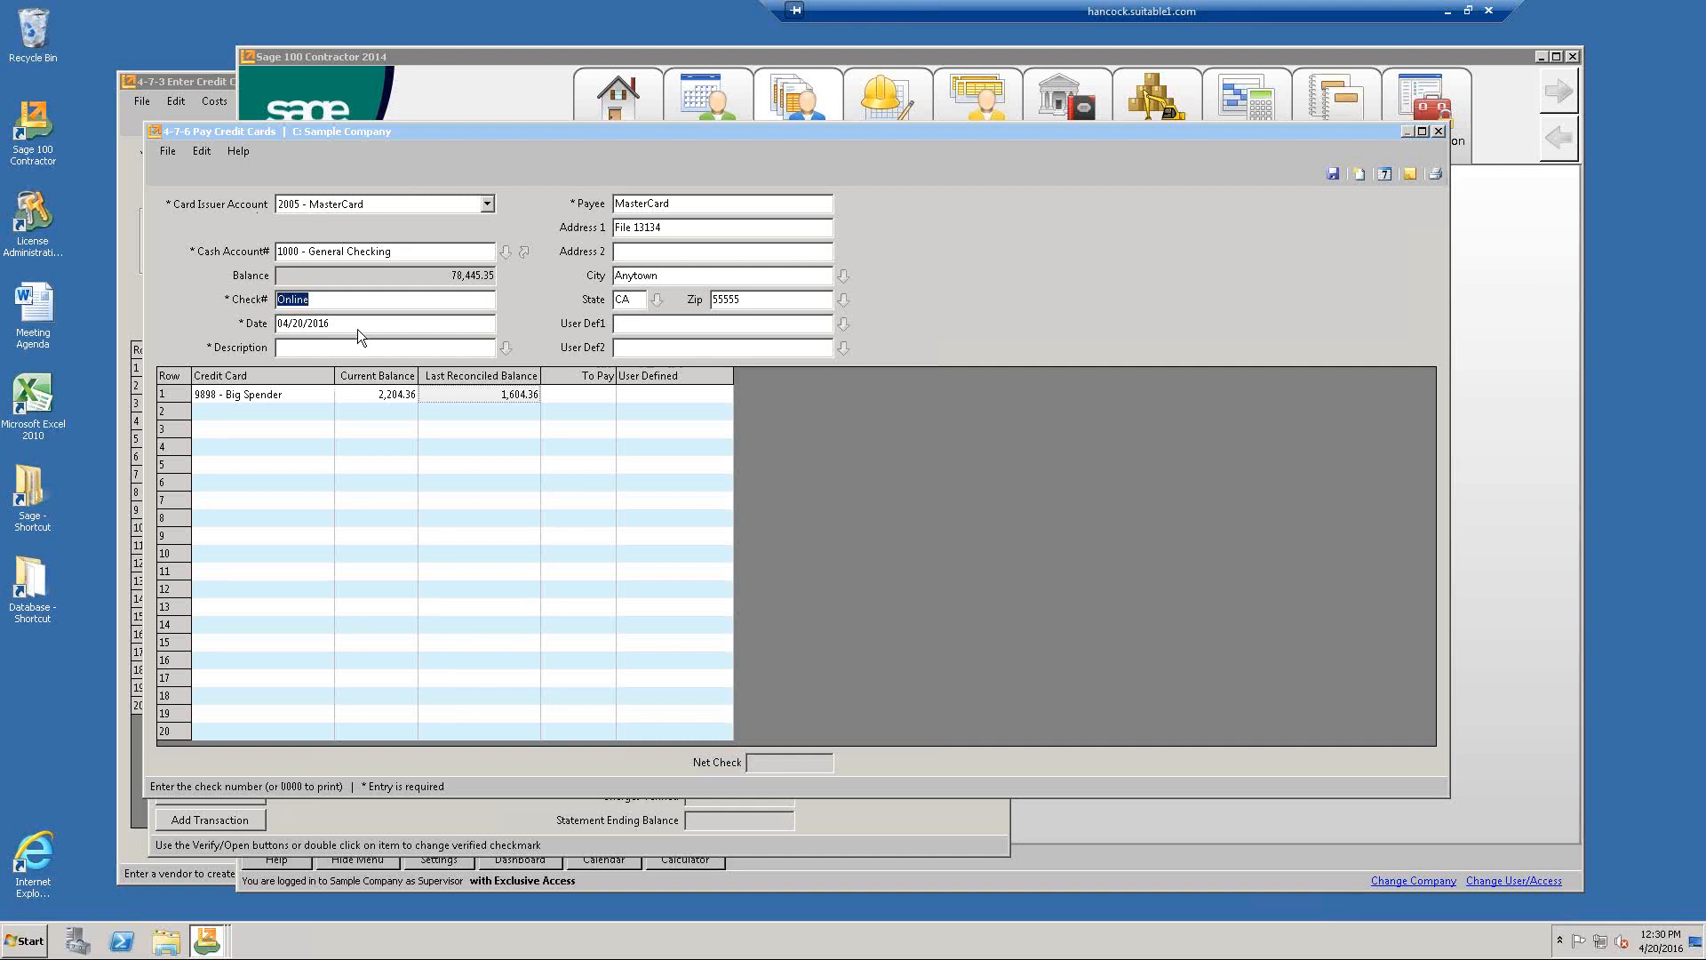
key(Tab)
text(07)
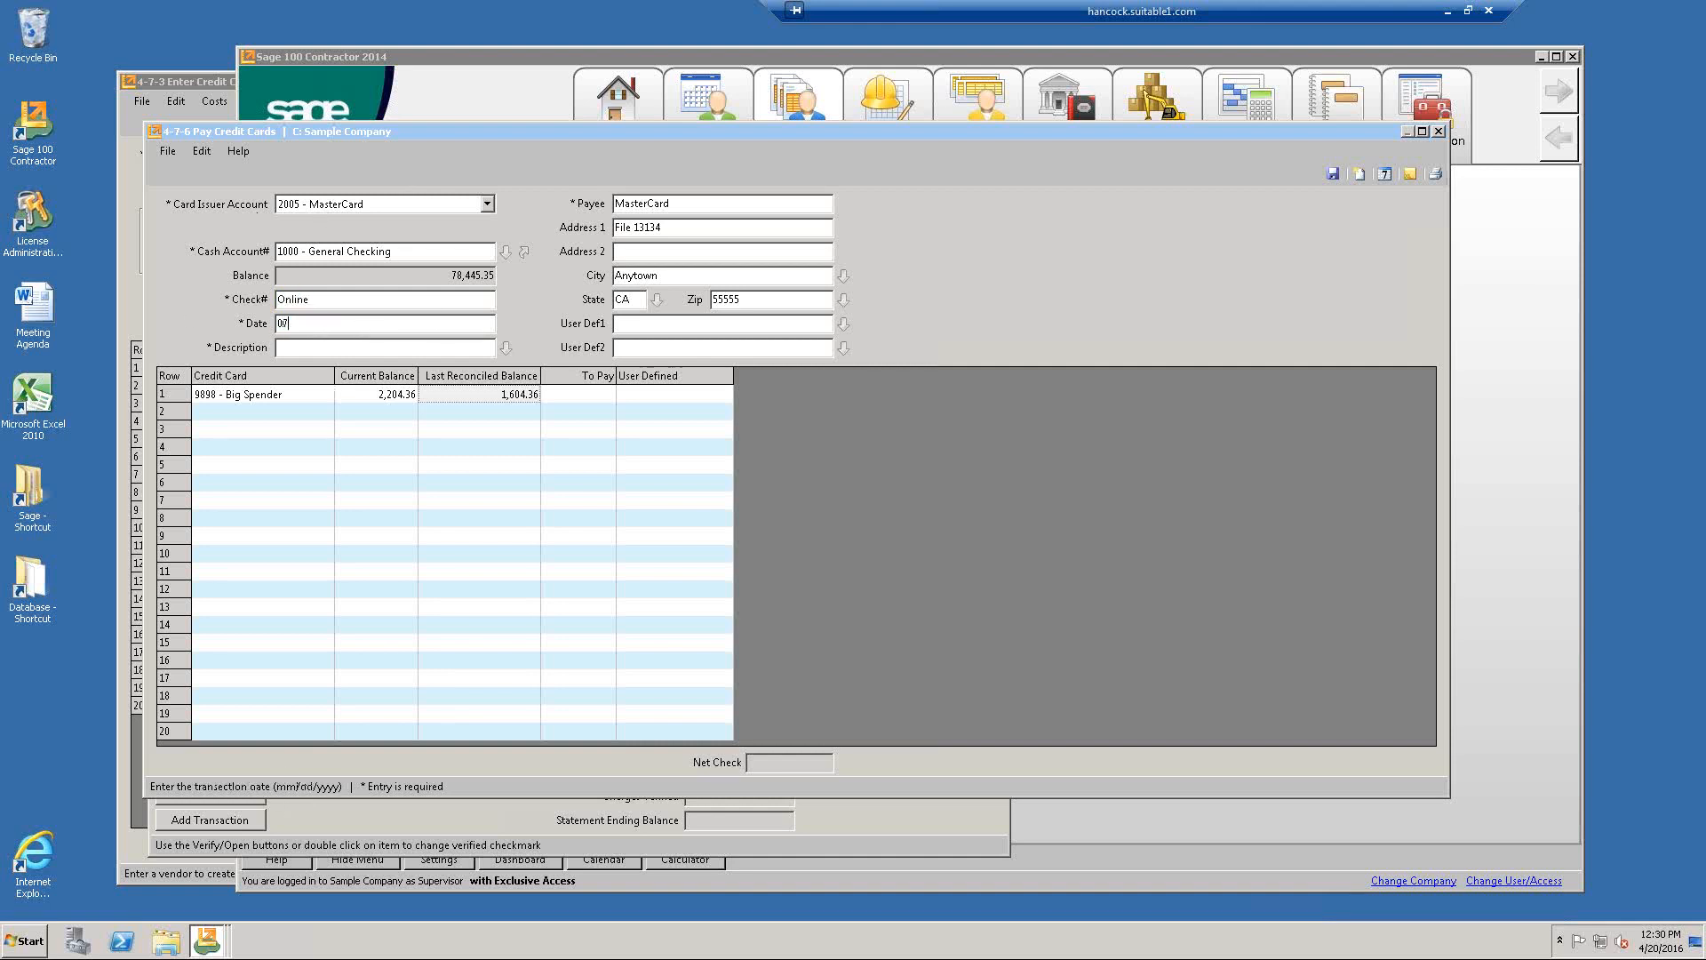
text(15)
key(BackSpace)
key(BackSpace)
text(80)
key(BackSpace)
key(BackSpace)
text(80111)
key(Tab)
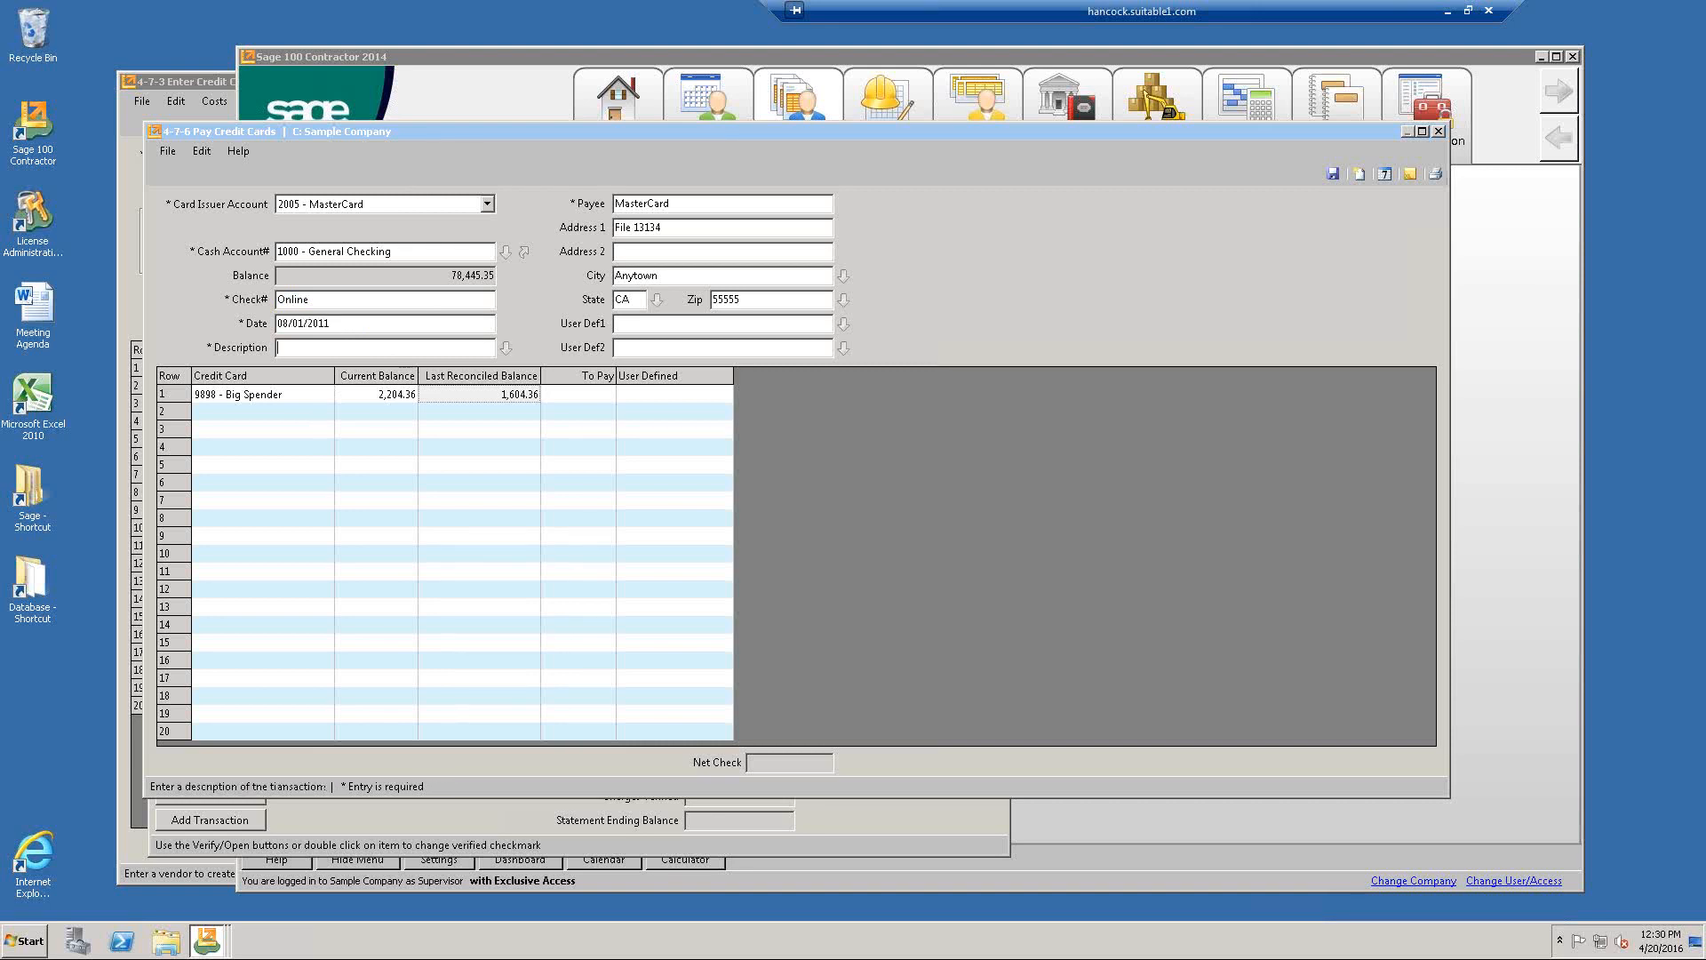
Set the posting period to August 2011 and enter July MC Expenses as the payment description.
click(1384, 175)
key(Down)
key(Return)
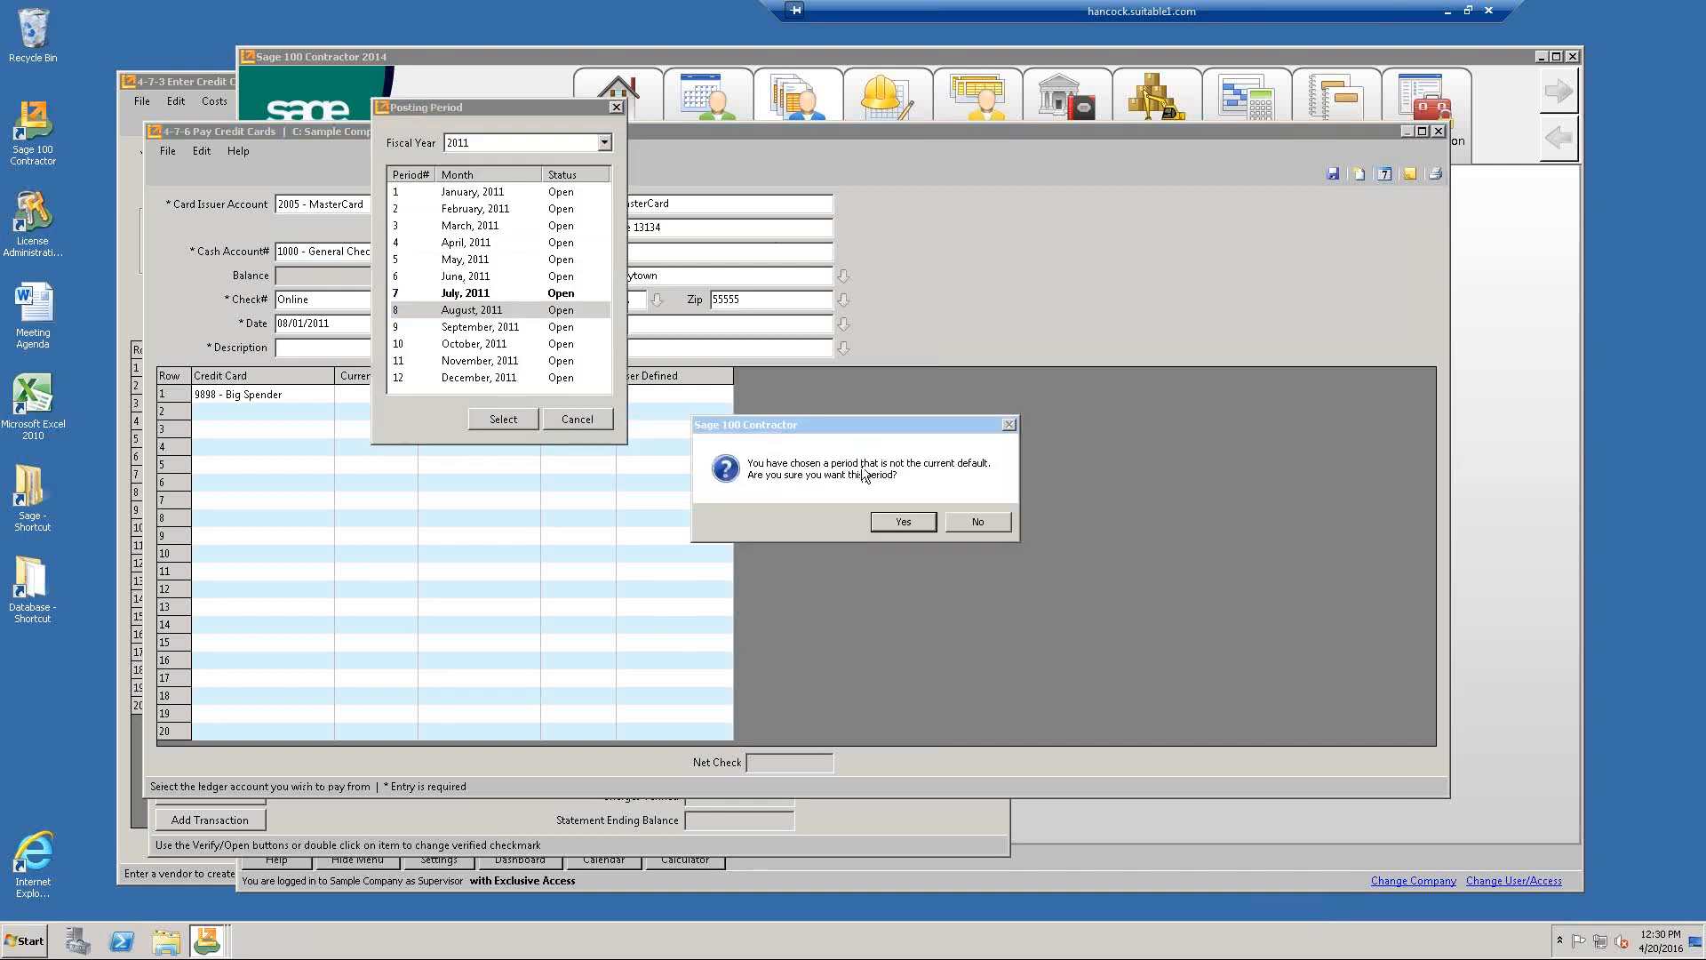
click(903, 522)
click(317, 349)
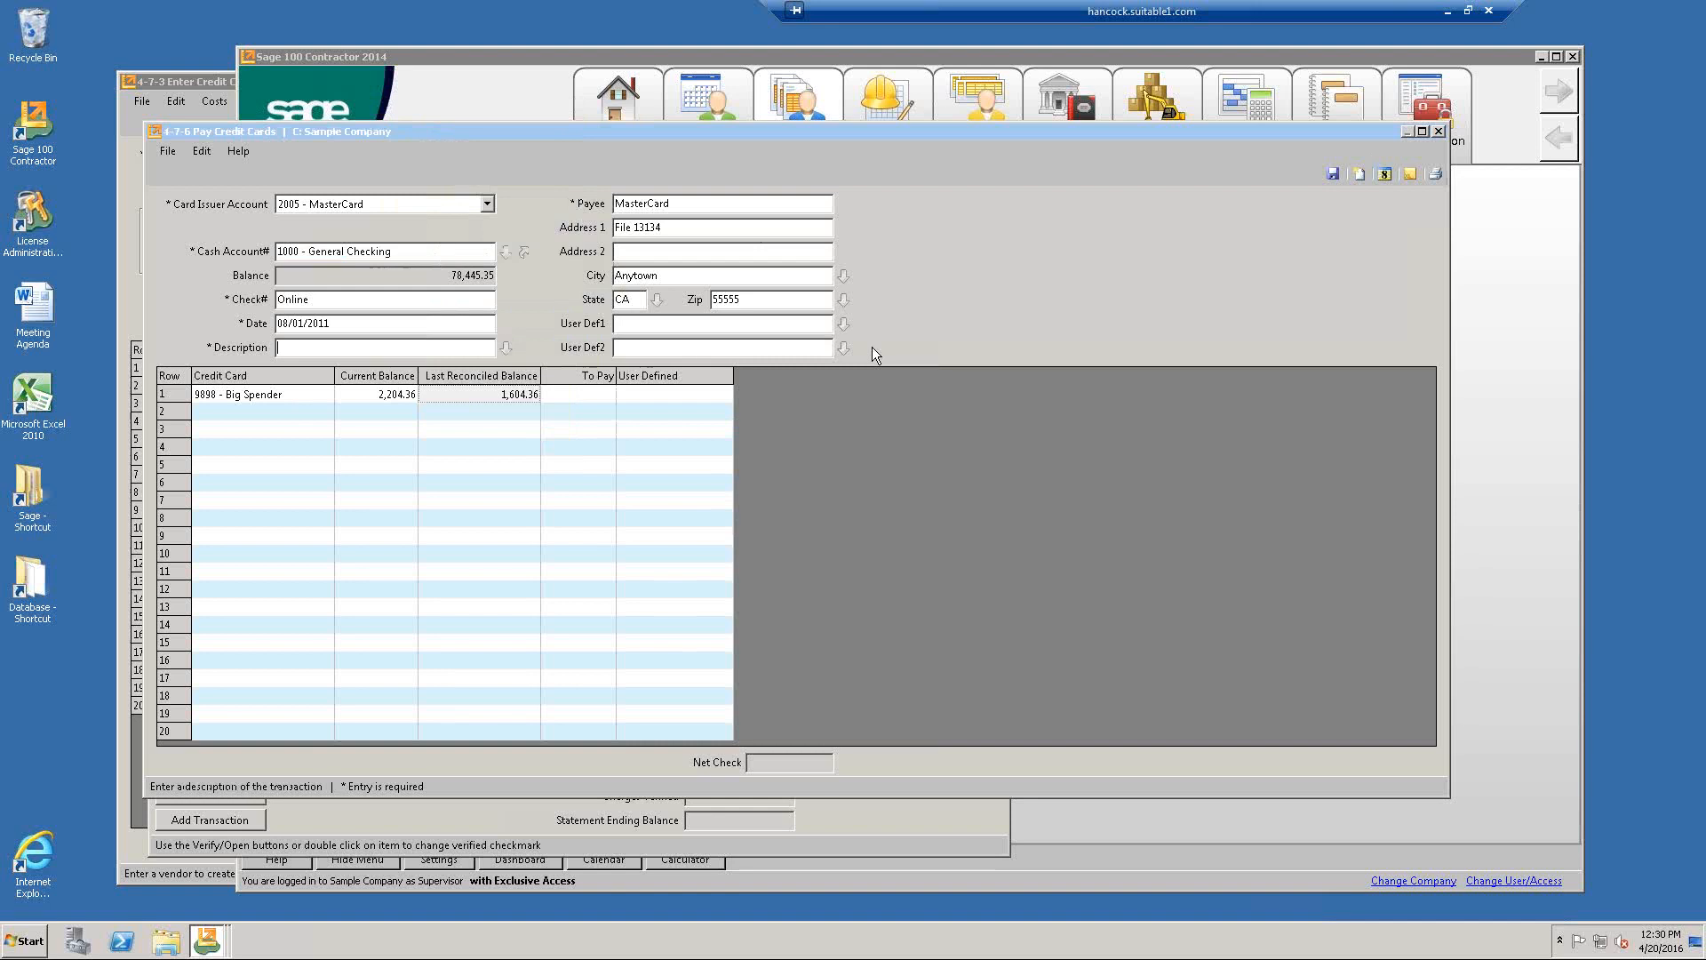
text(July MC Expenses)
key(Tab)
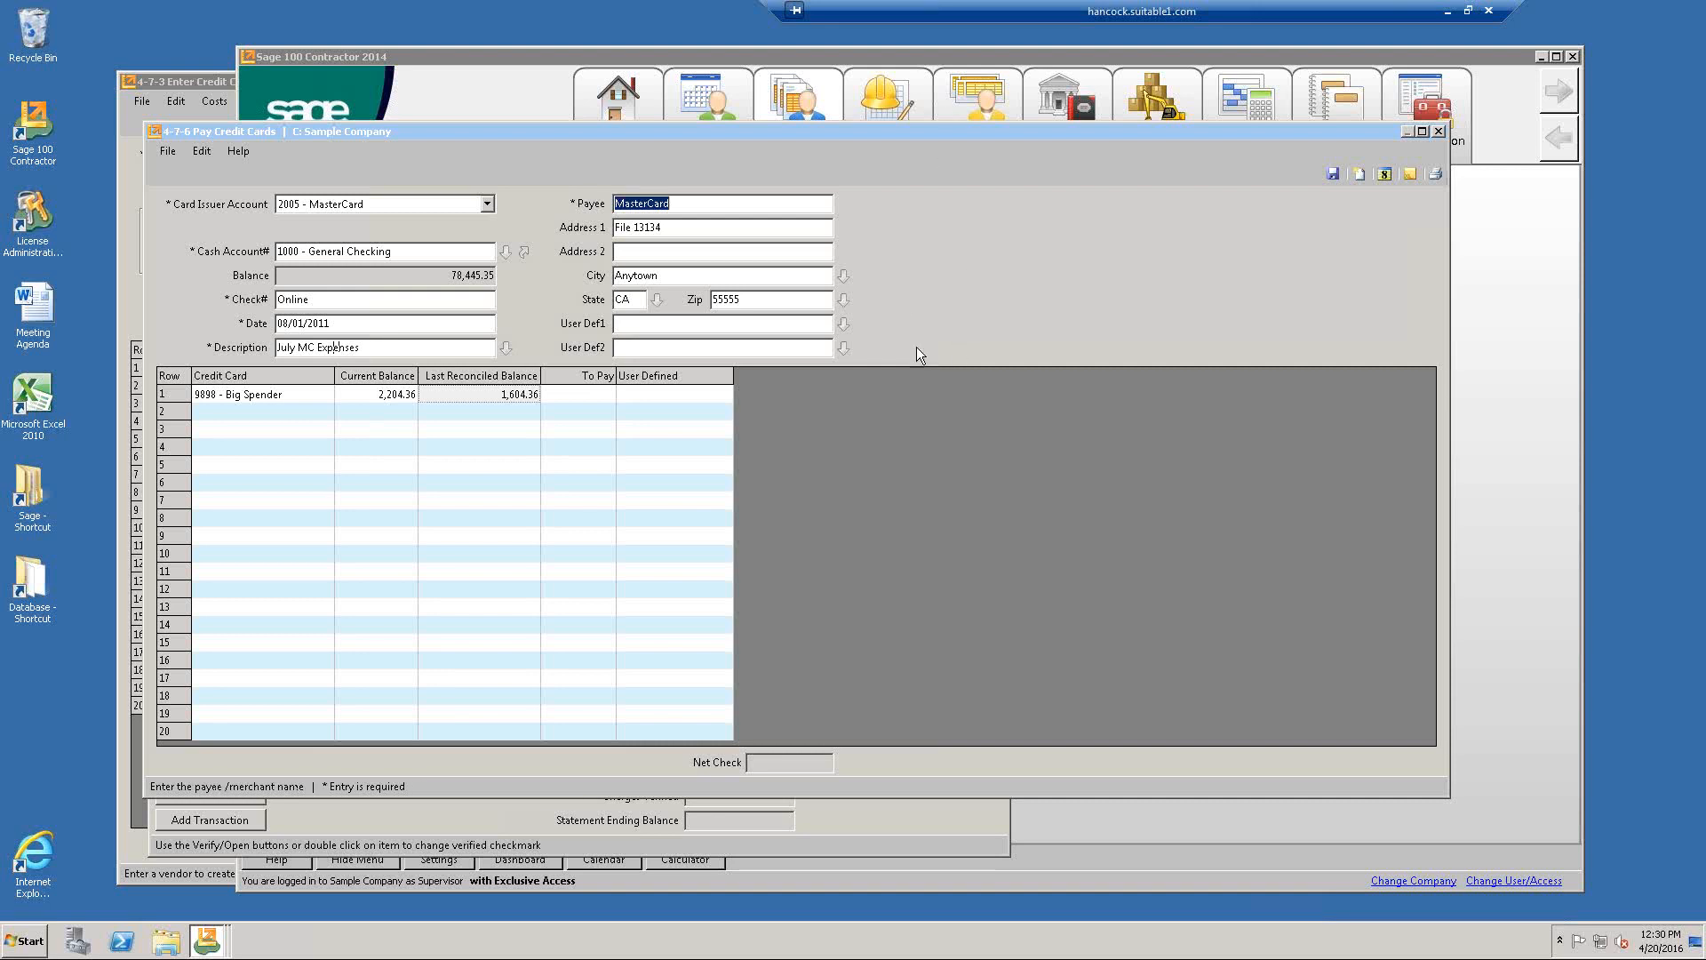
Enter 500 as the amount to pay on the Big Spender card.
click(585, 397)
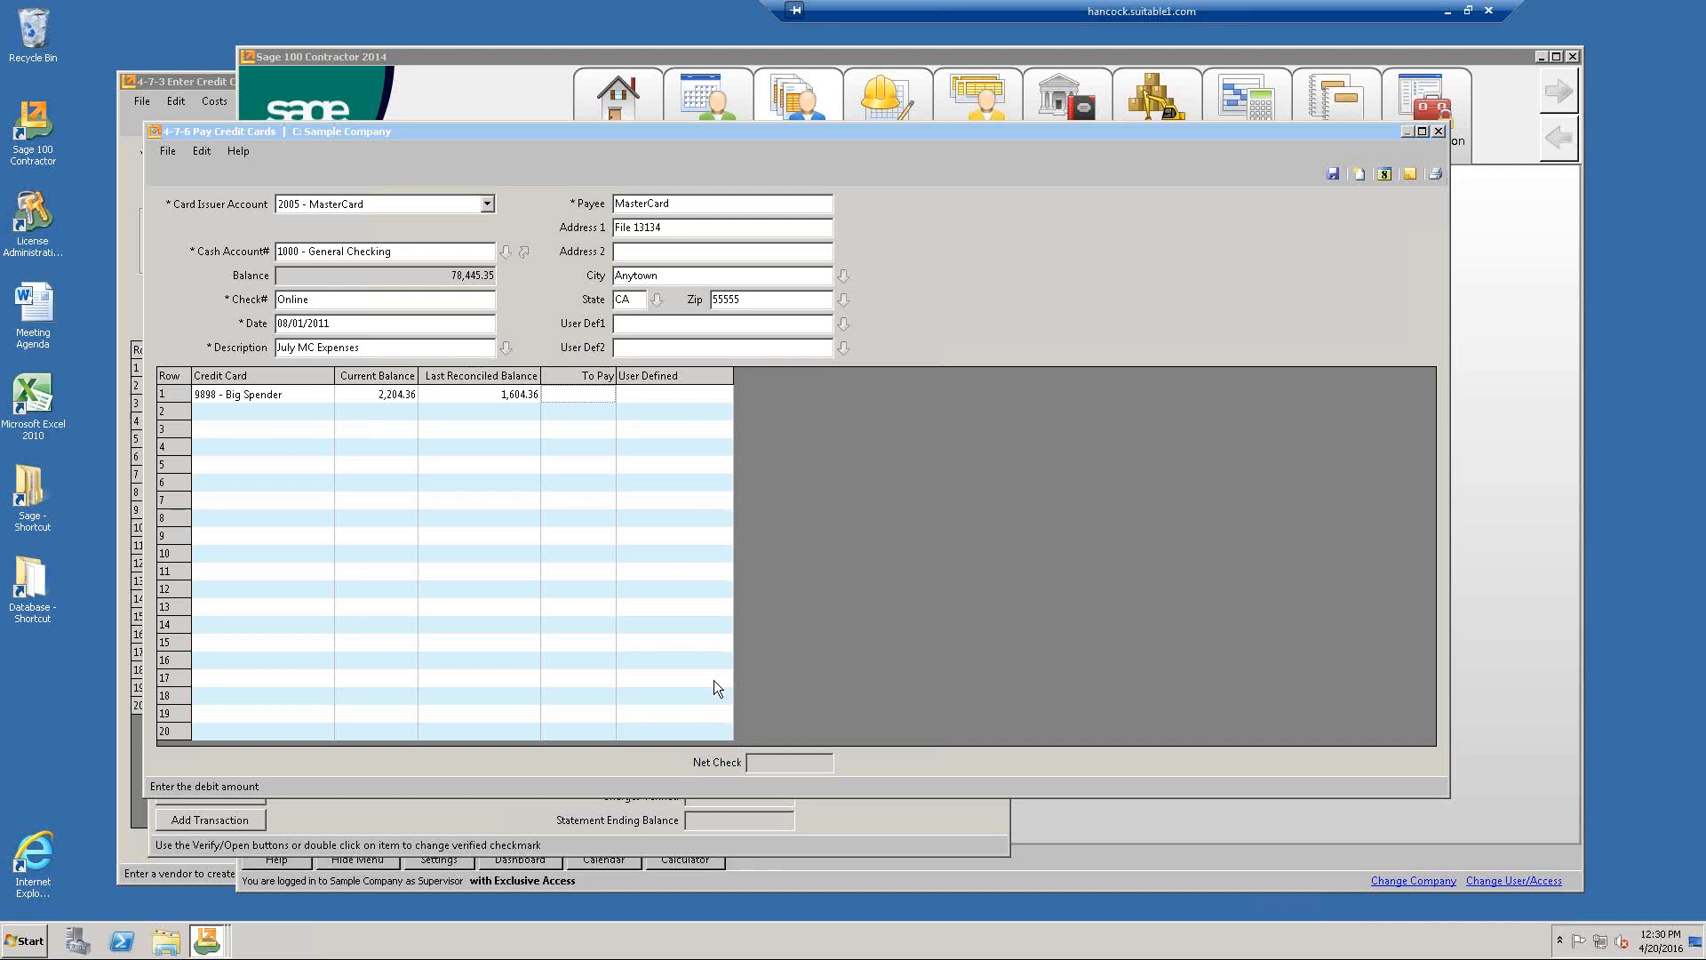
click(380, 397)
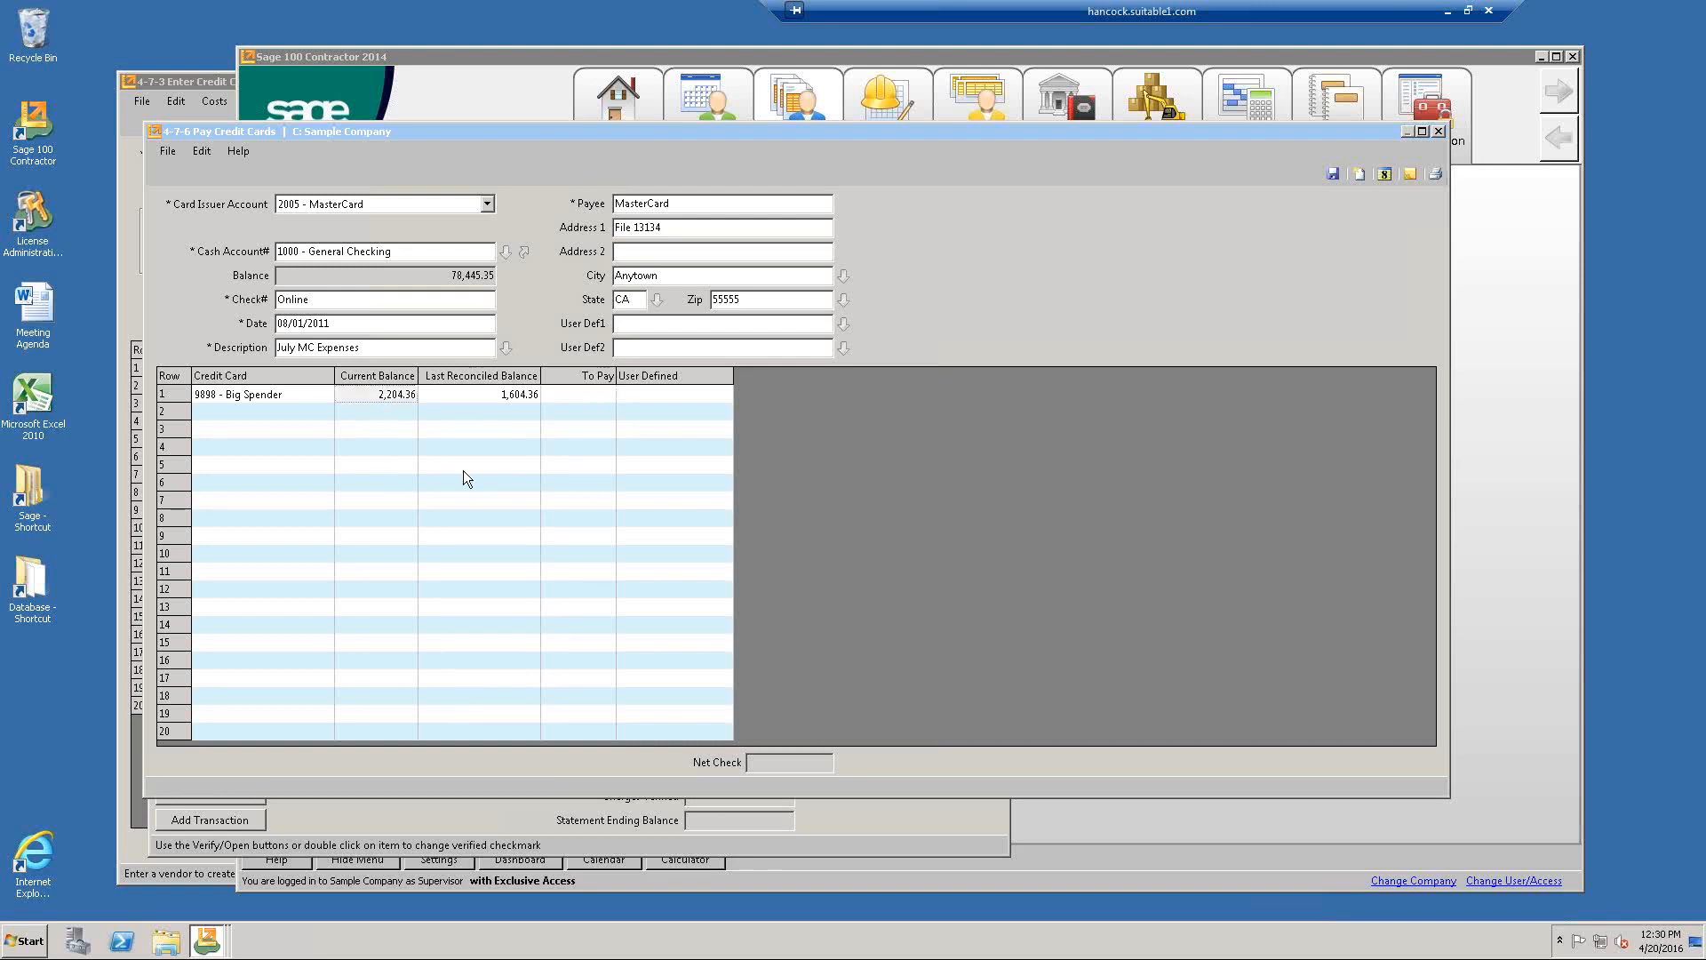
click(469, 393)
click(558, 397)
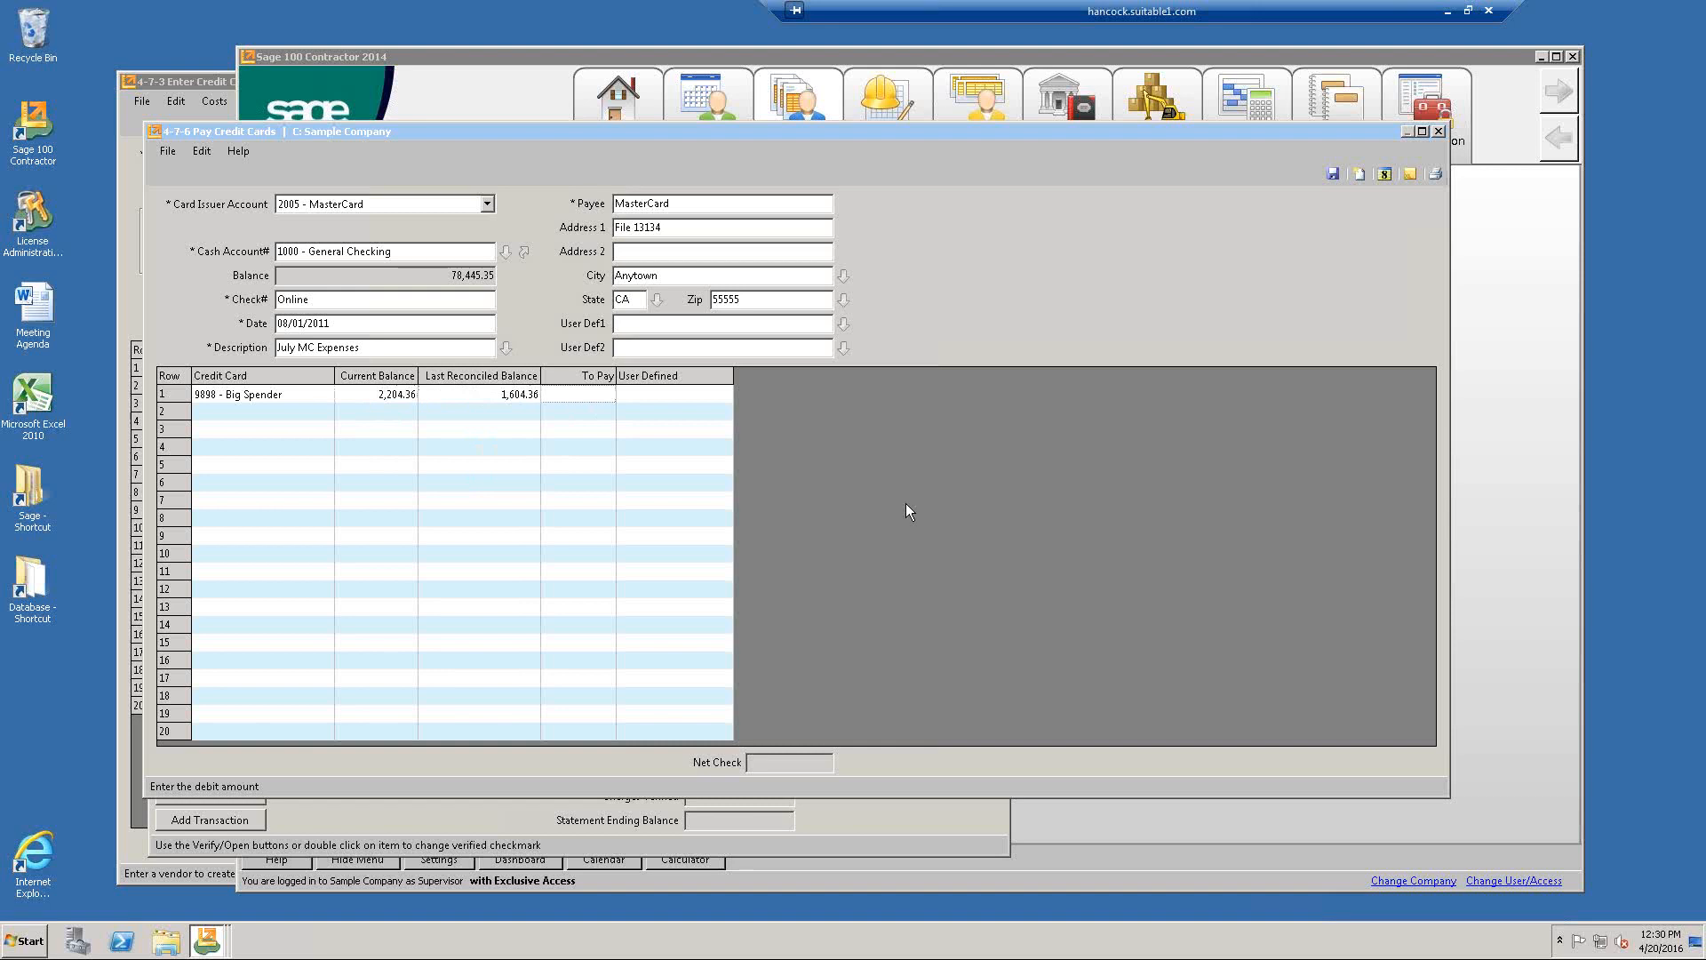
text(500)
key(Tab)
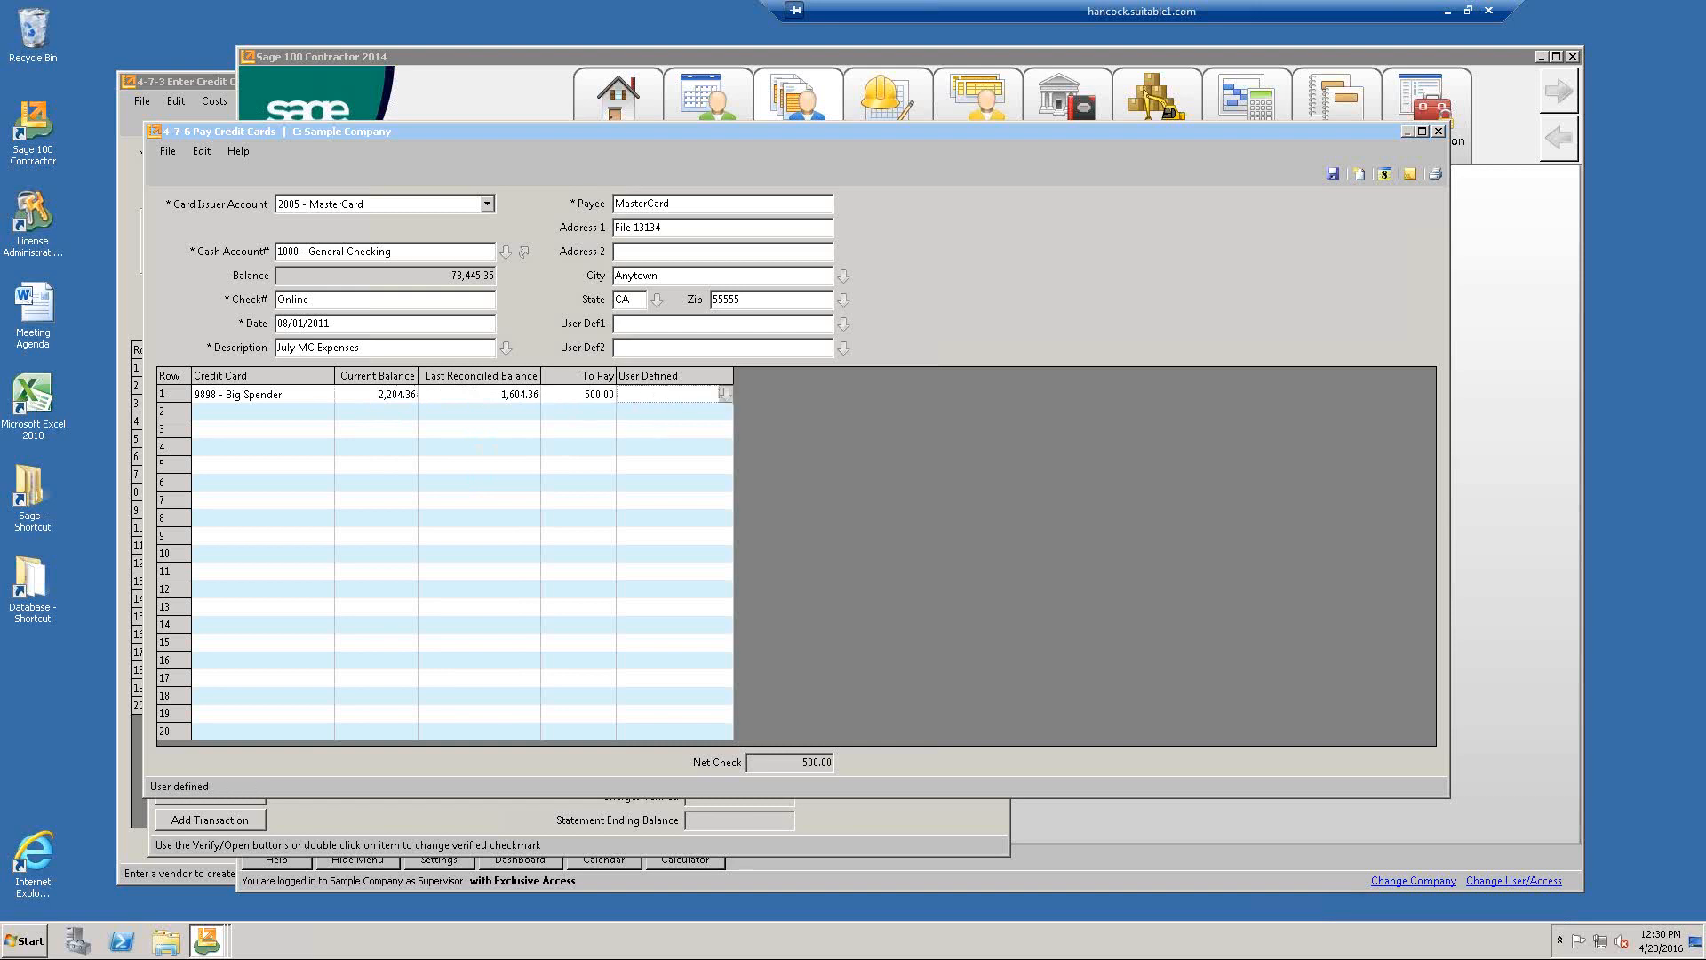
Try to save the MasterCard payment.
click(496, 394)
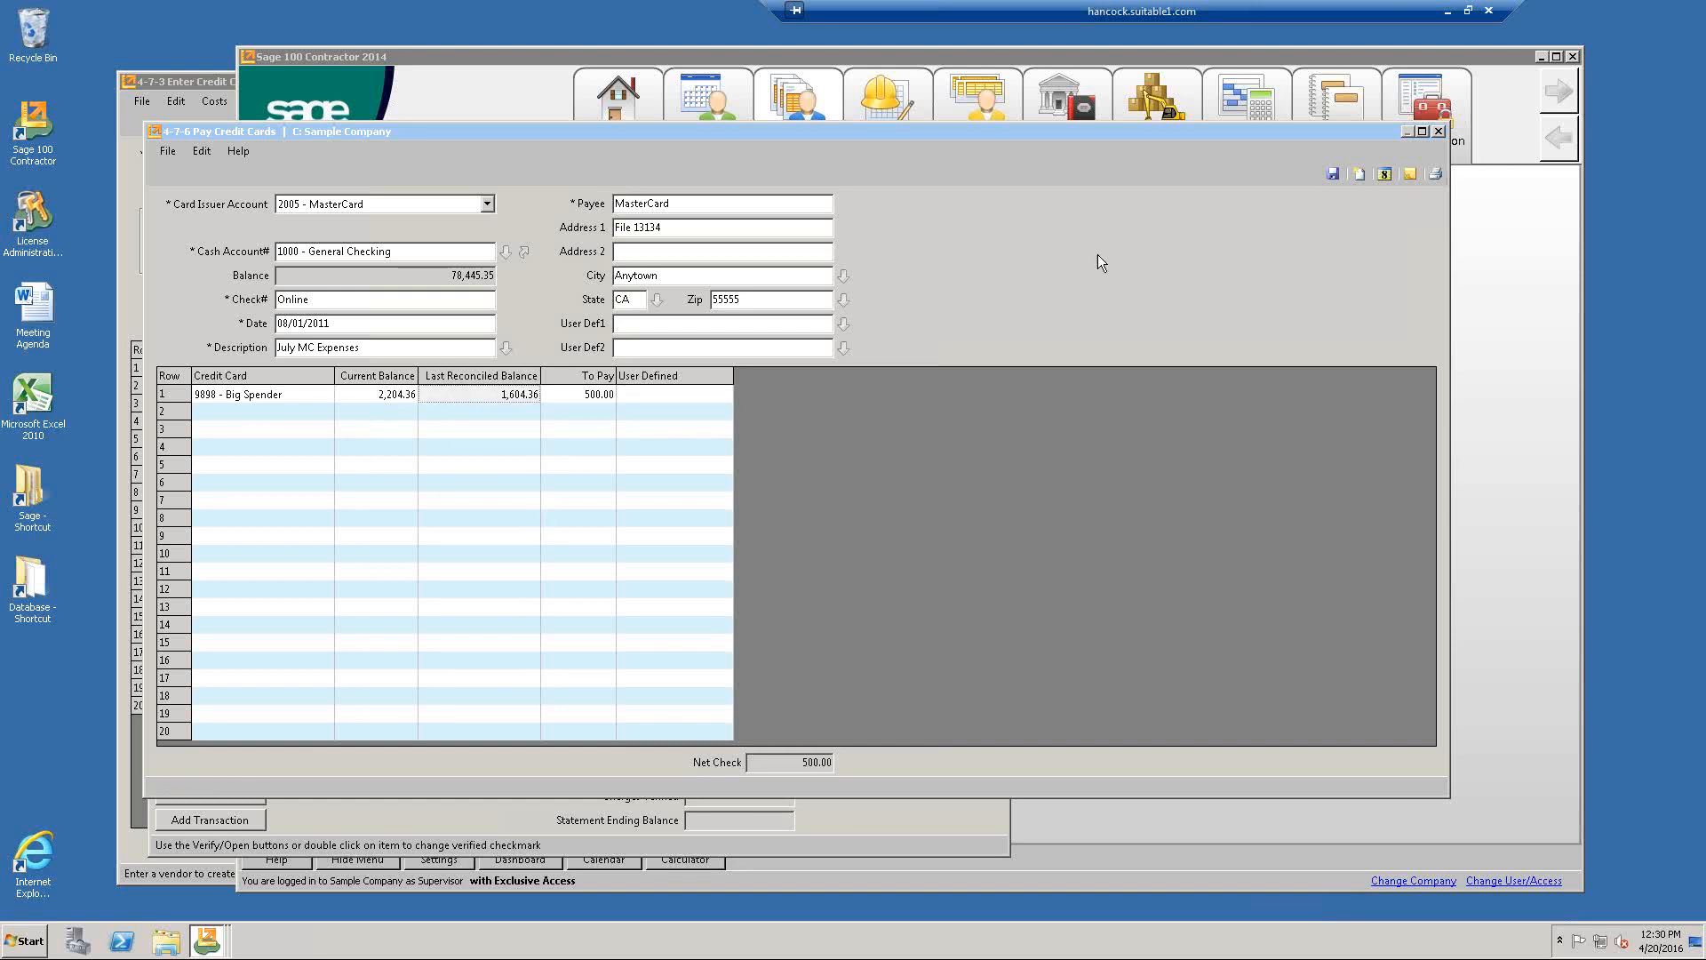
click(1334, 174)
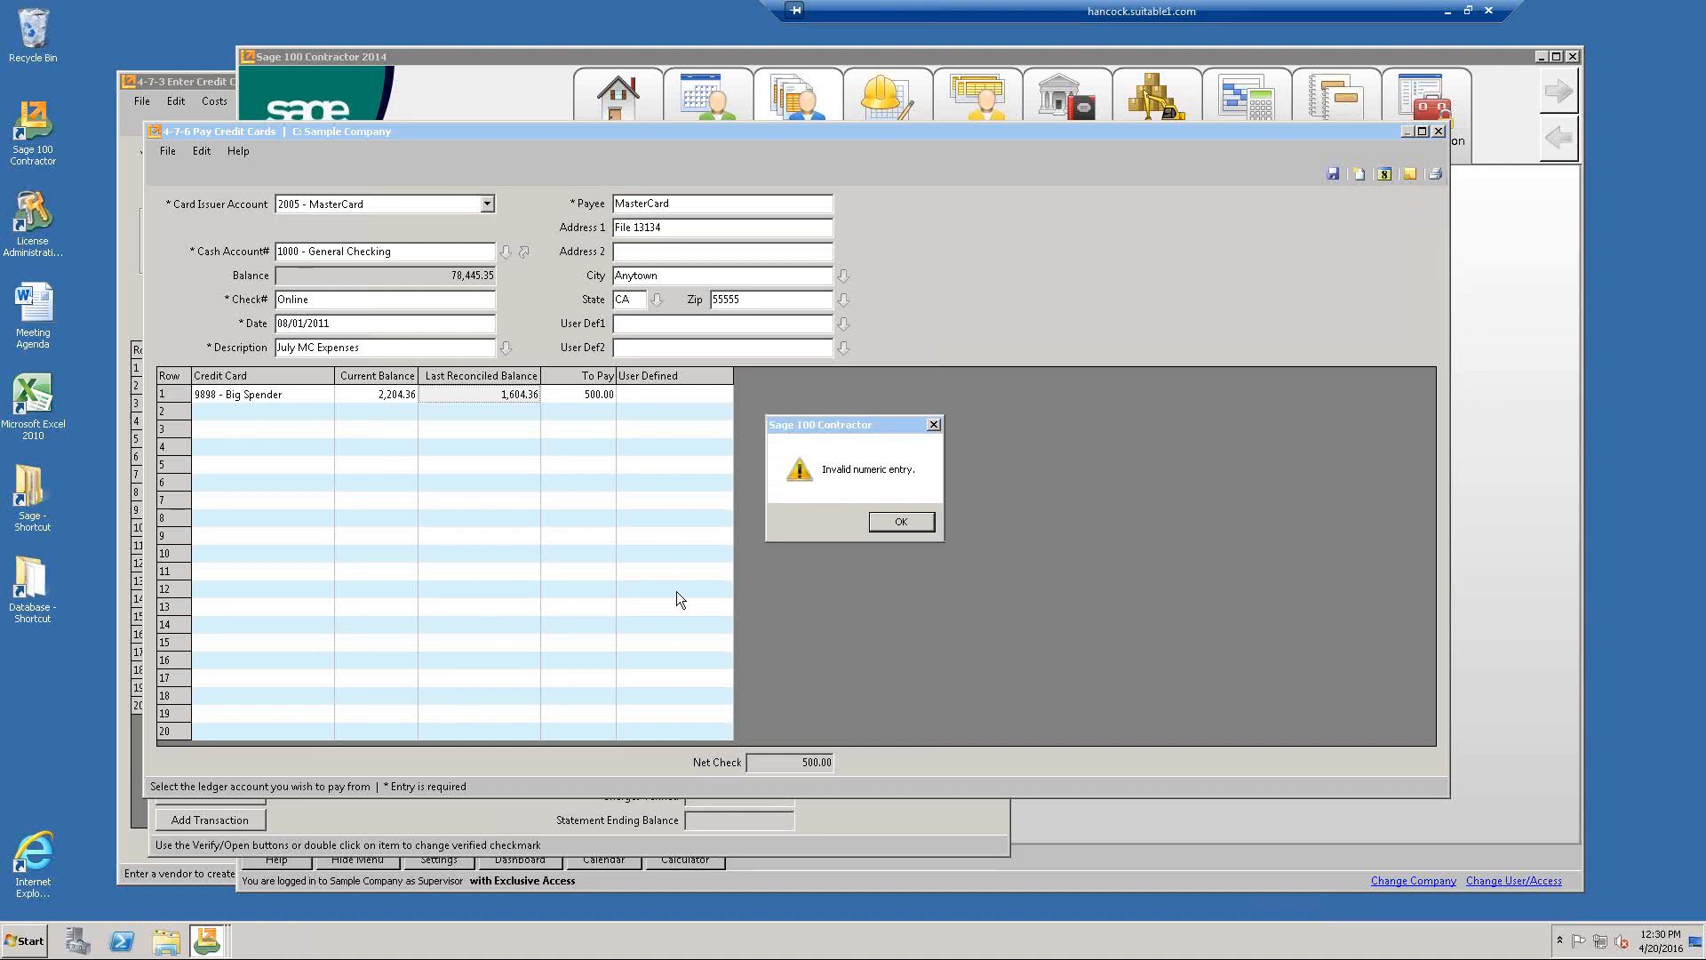
key(Return)
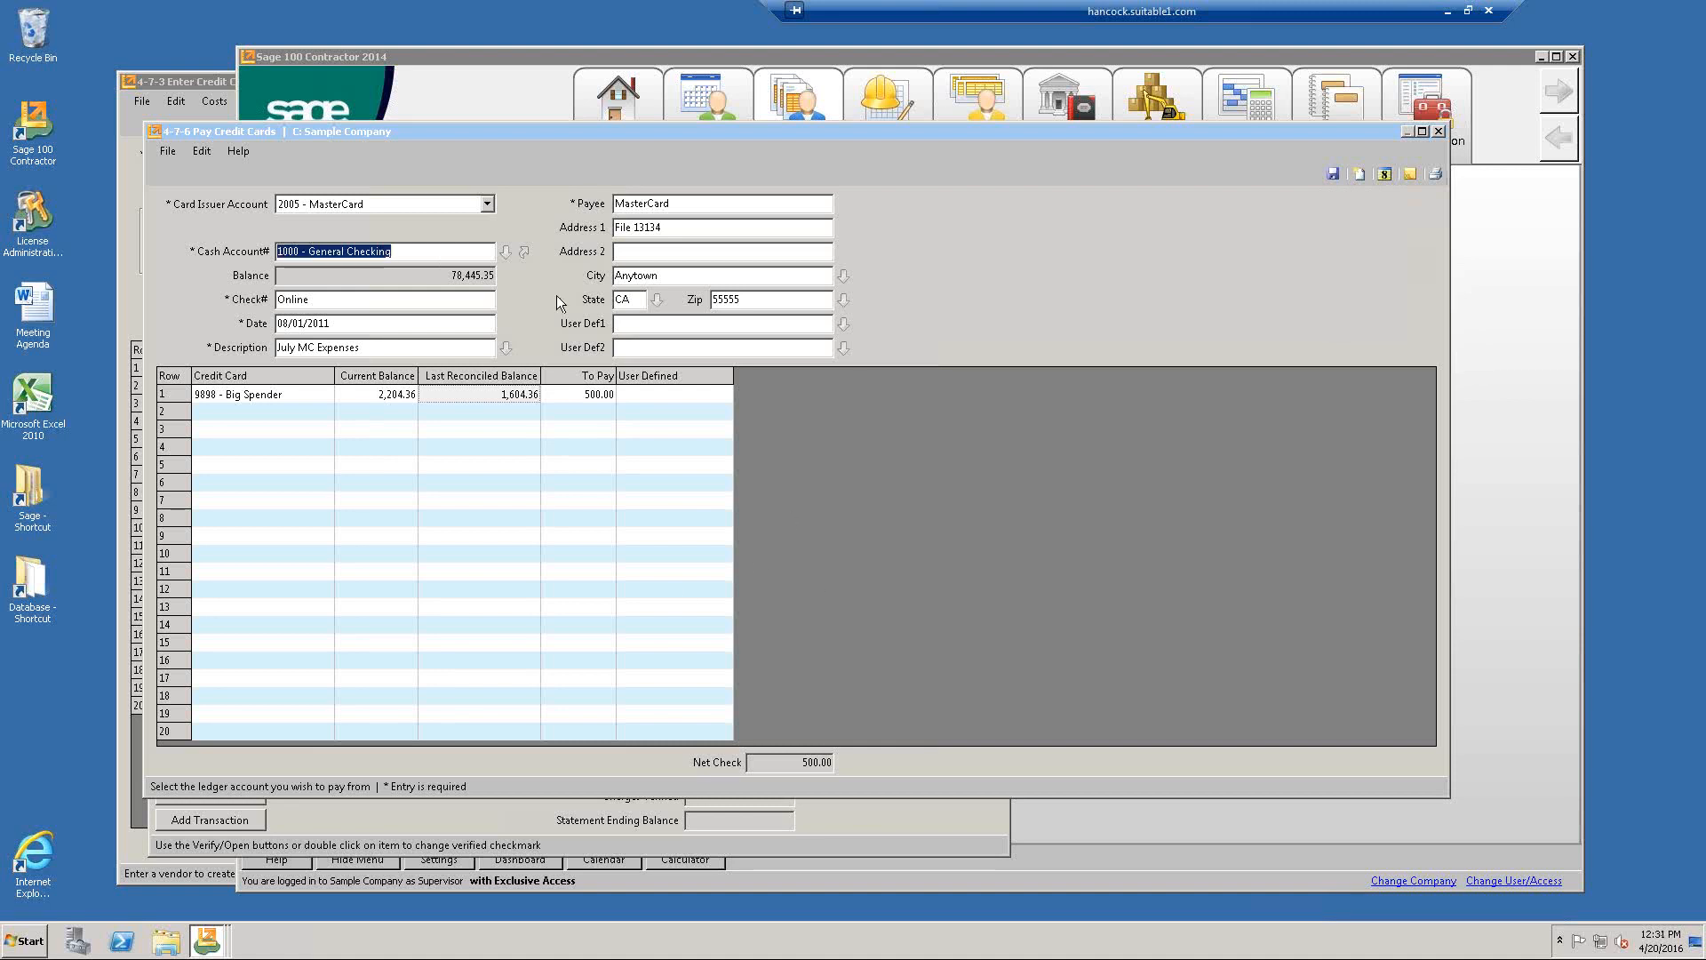
Re-enter 1000 as the payment's cash account and try to save the payment again.
key(Delete)
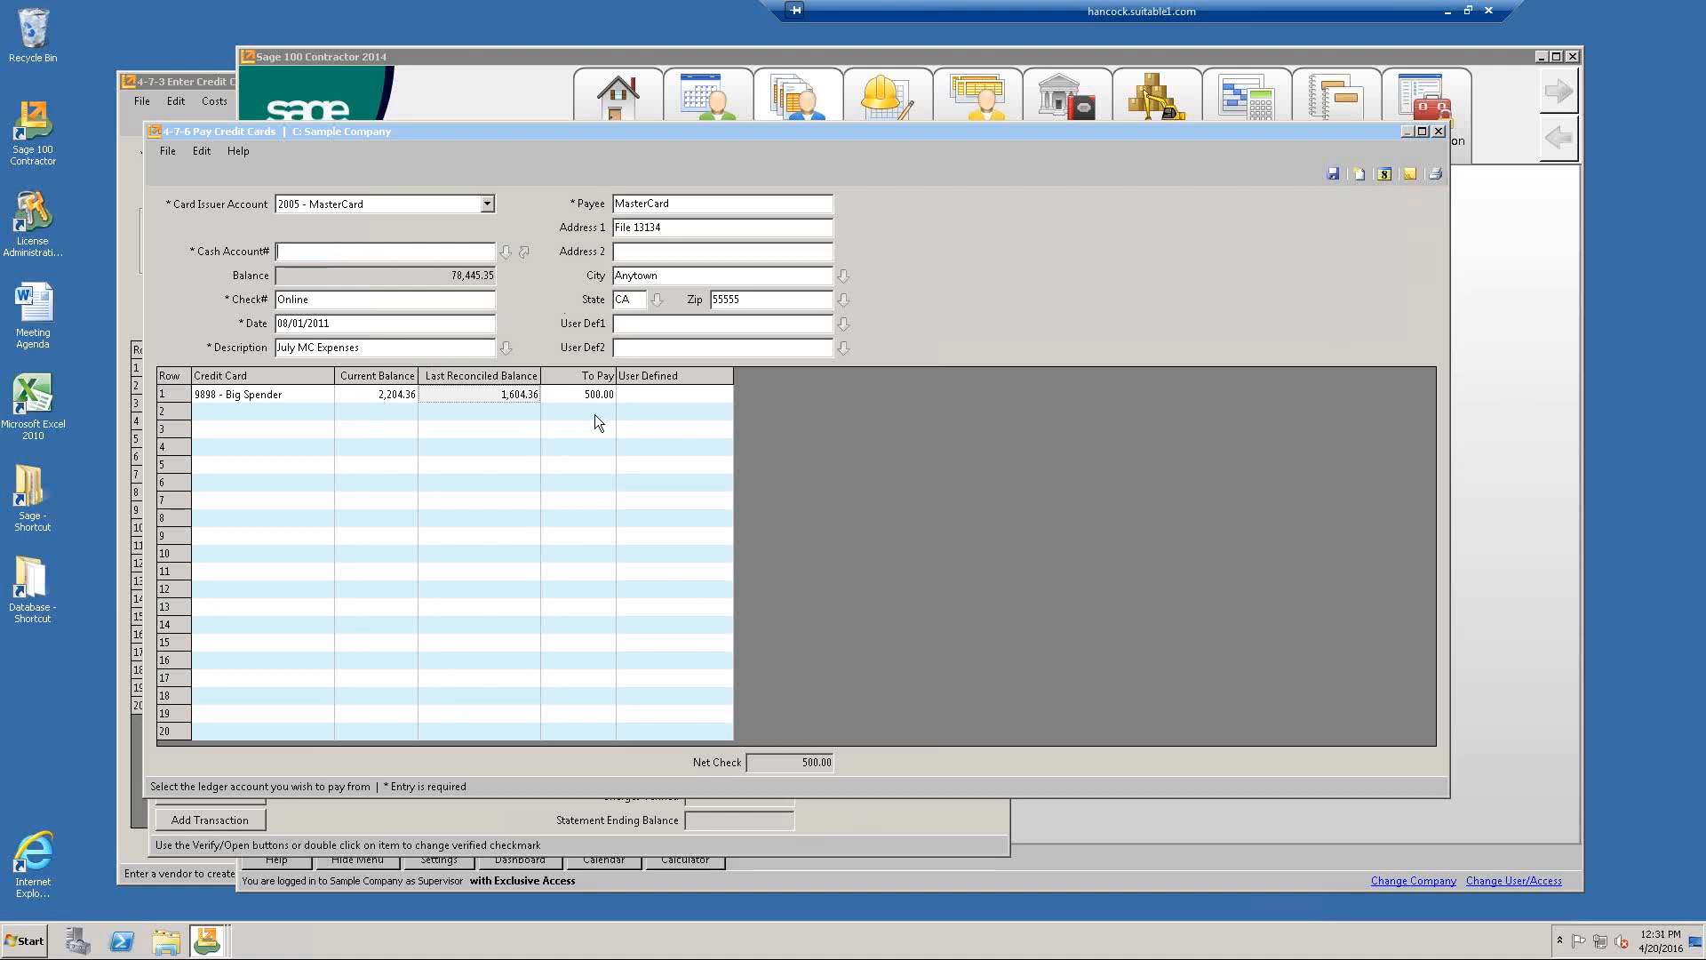
text(1000)
key(Tab)
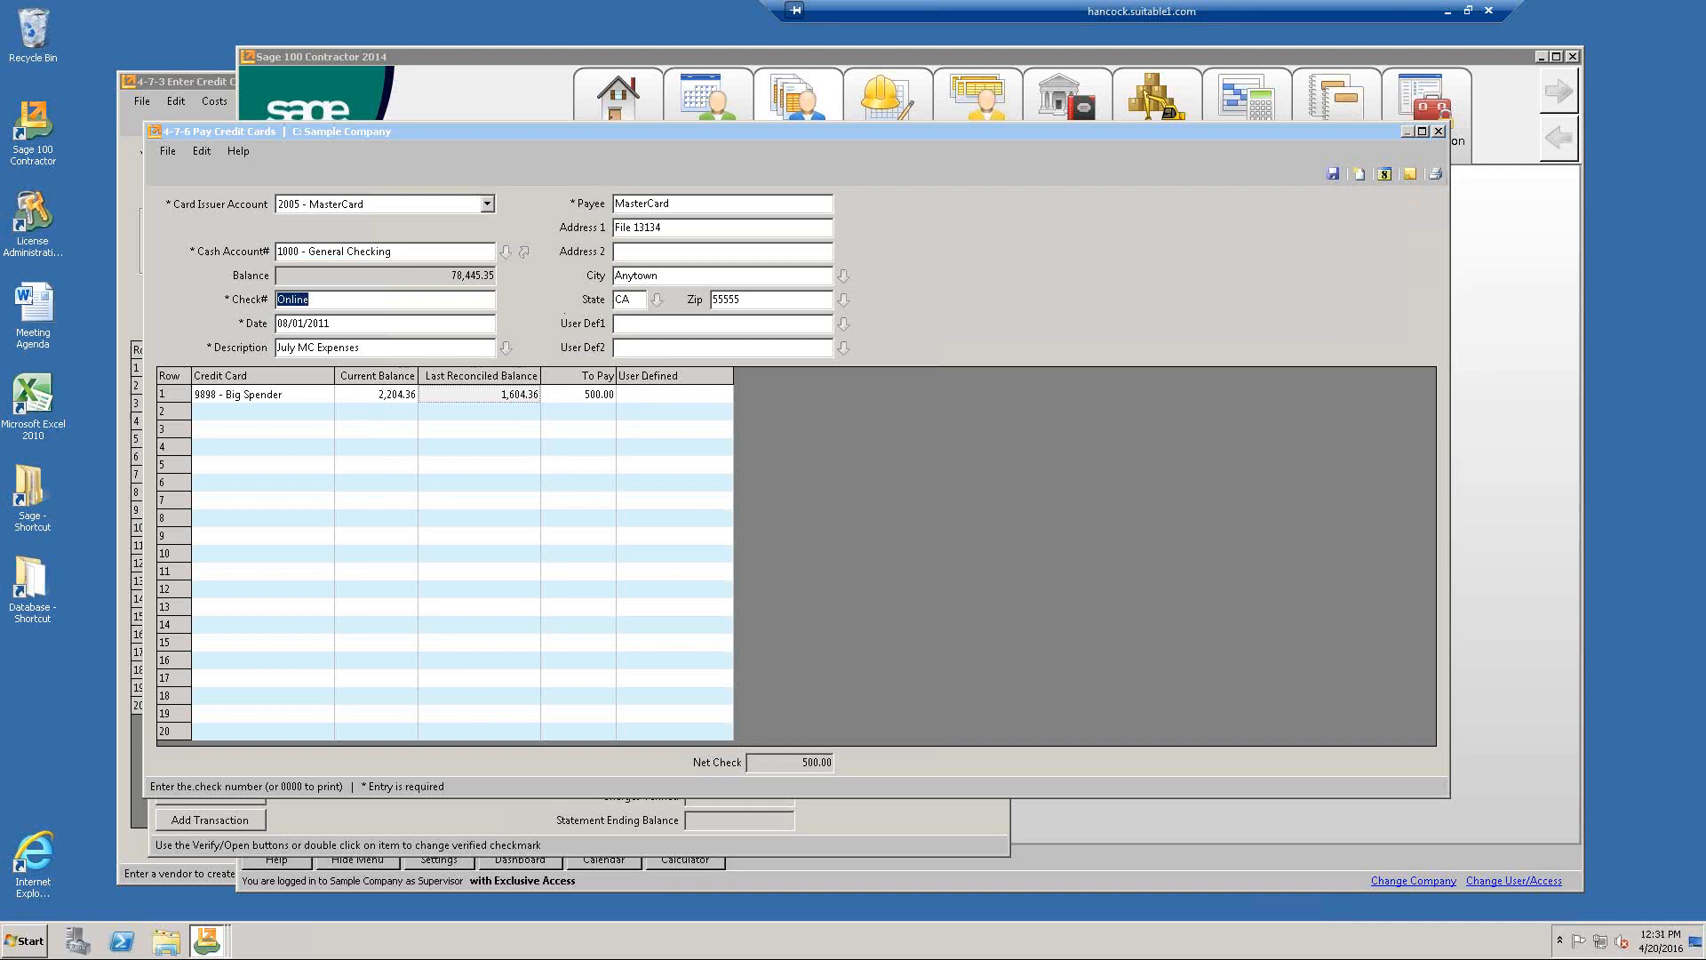
click(1334, 174)
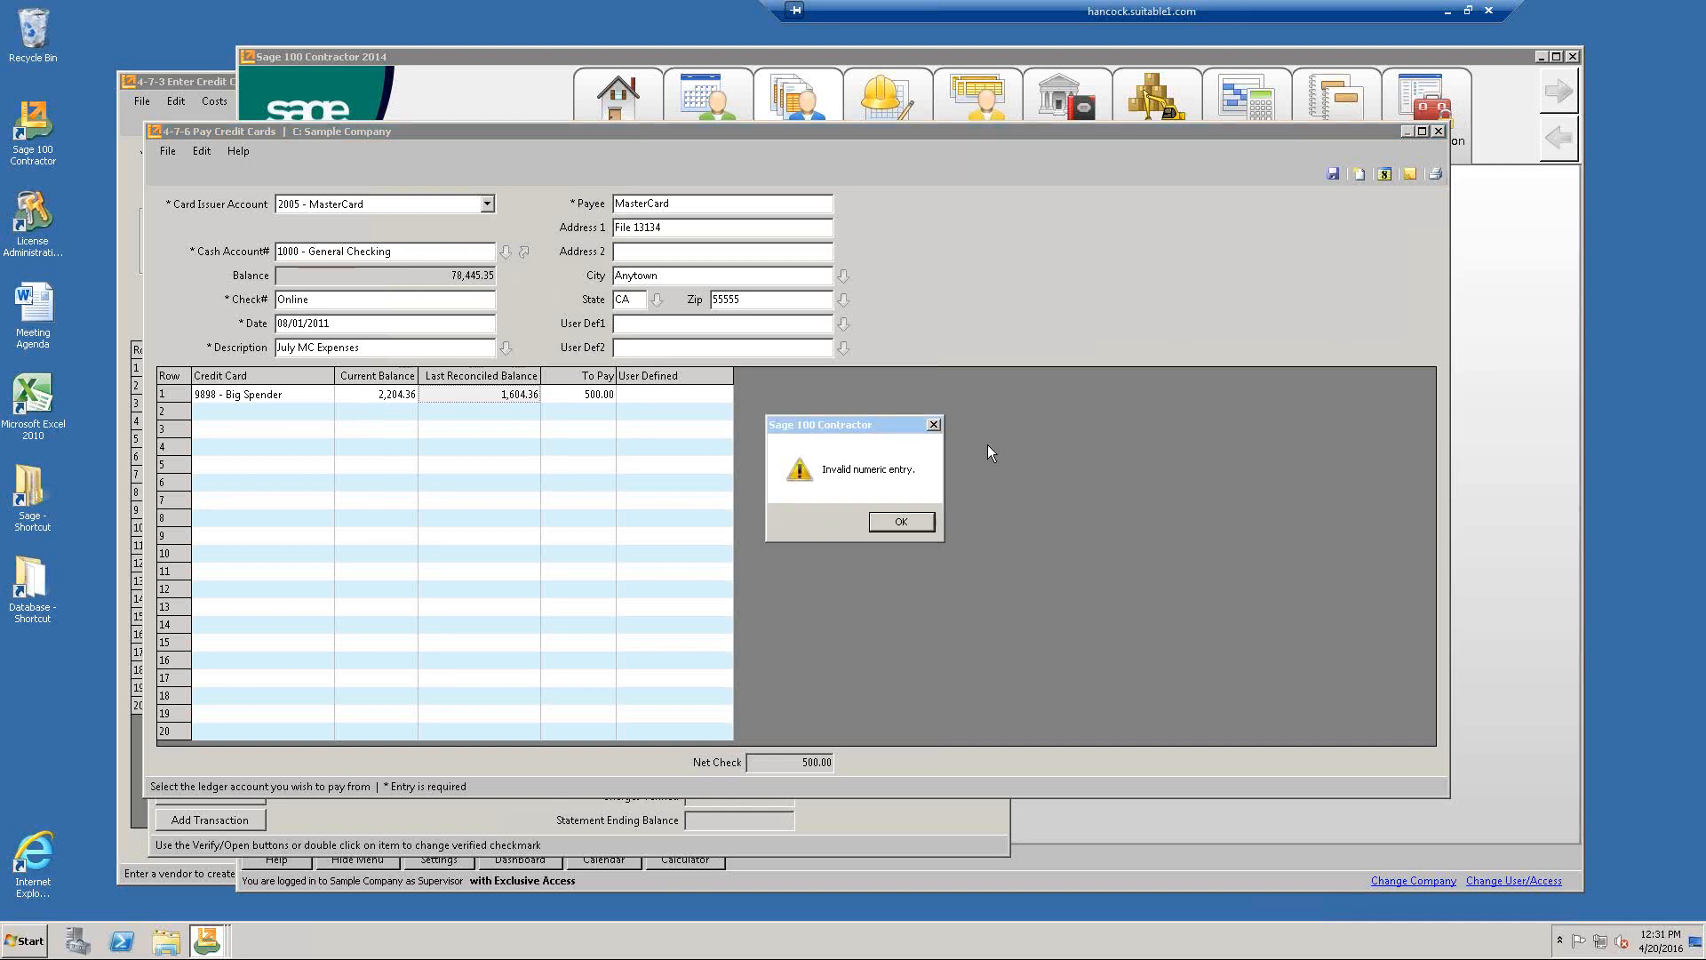
click(900, 522)
View the General Checking ledger account, and save the cash account field's properties with a blank default entry.
click(524, 252)
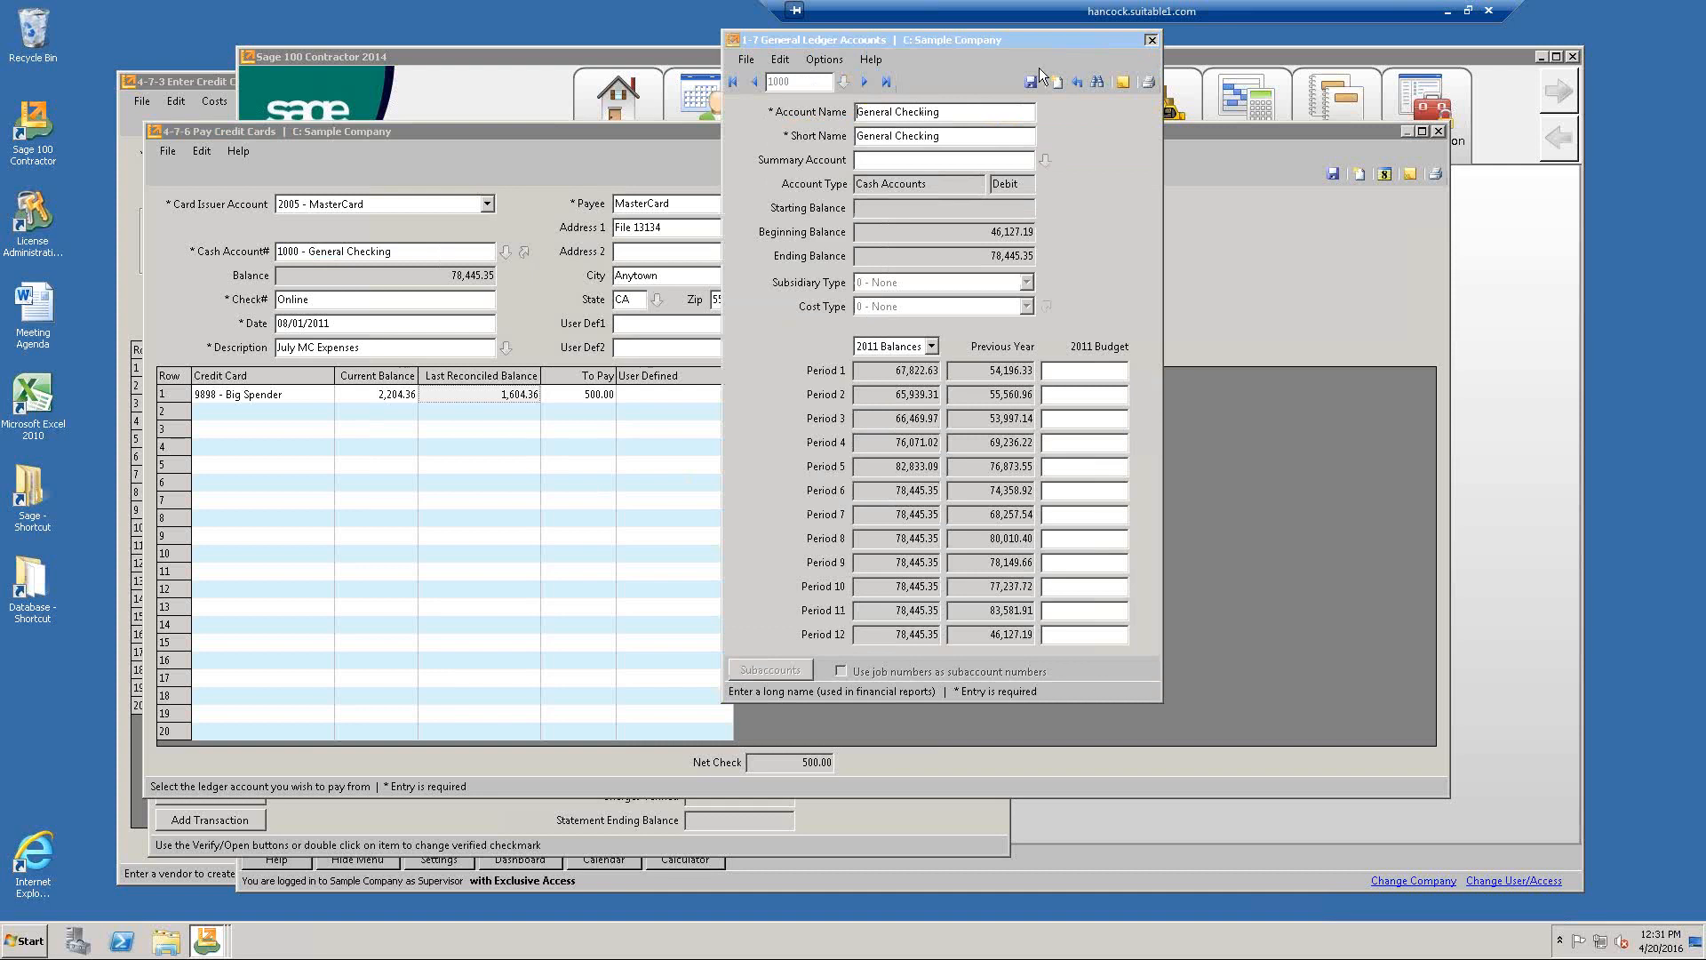
click(1151, 39)
click(432, 252)
right_click(432, 252)
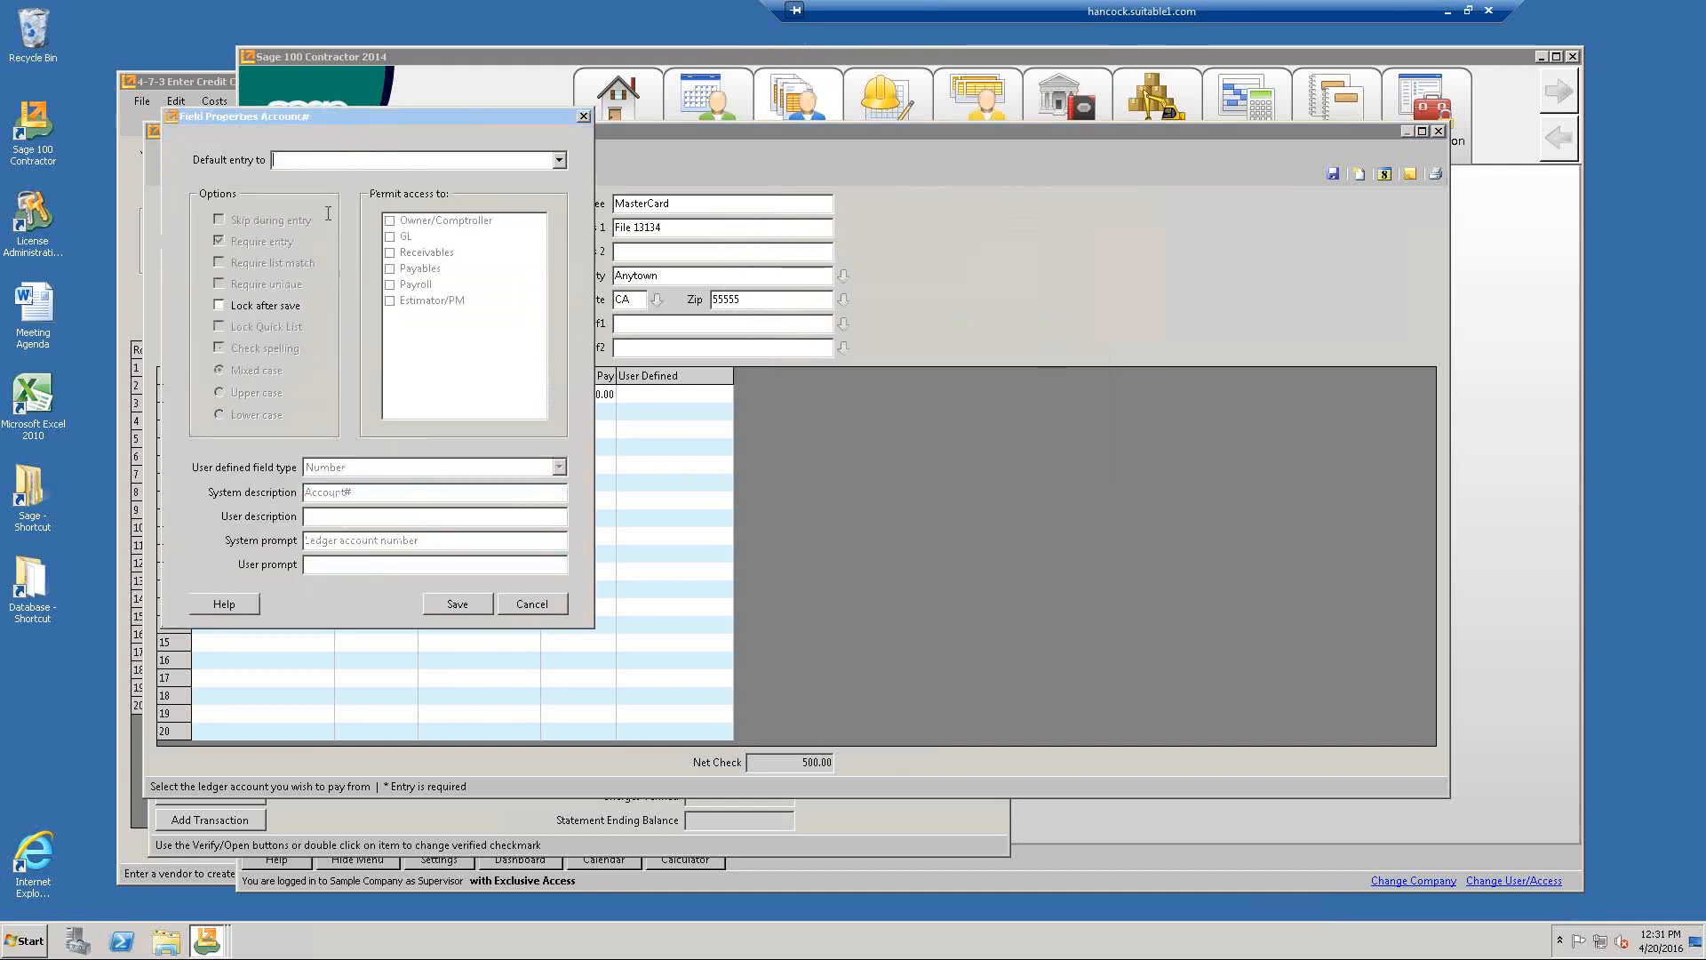
click(455, 603)
Recheck the payment's date and check number and retry saving the payment.
click(394, 325)
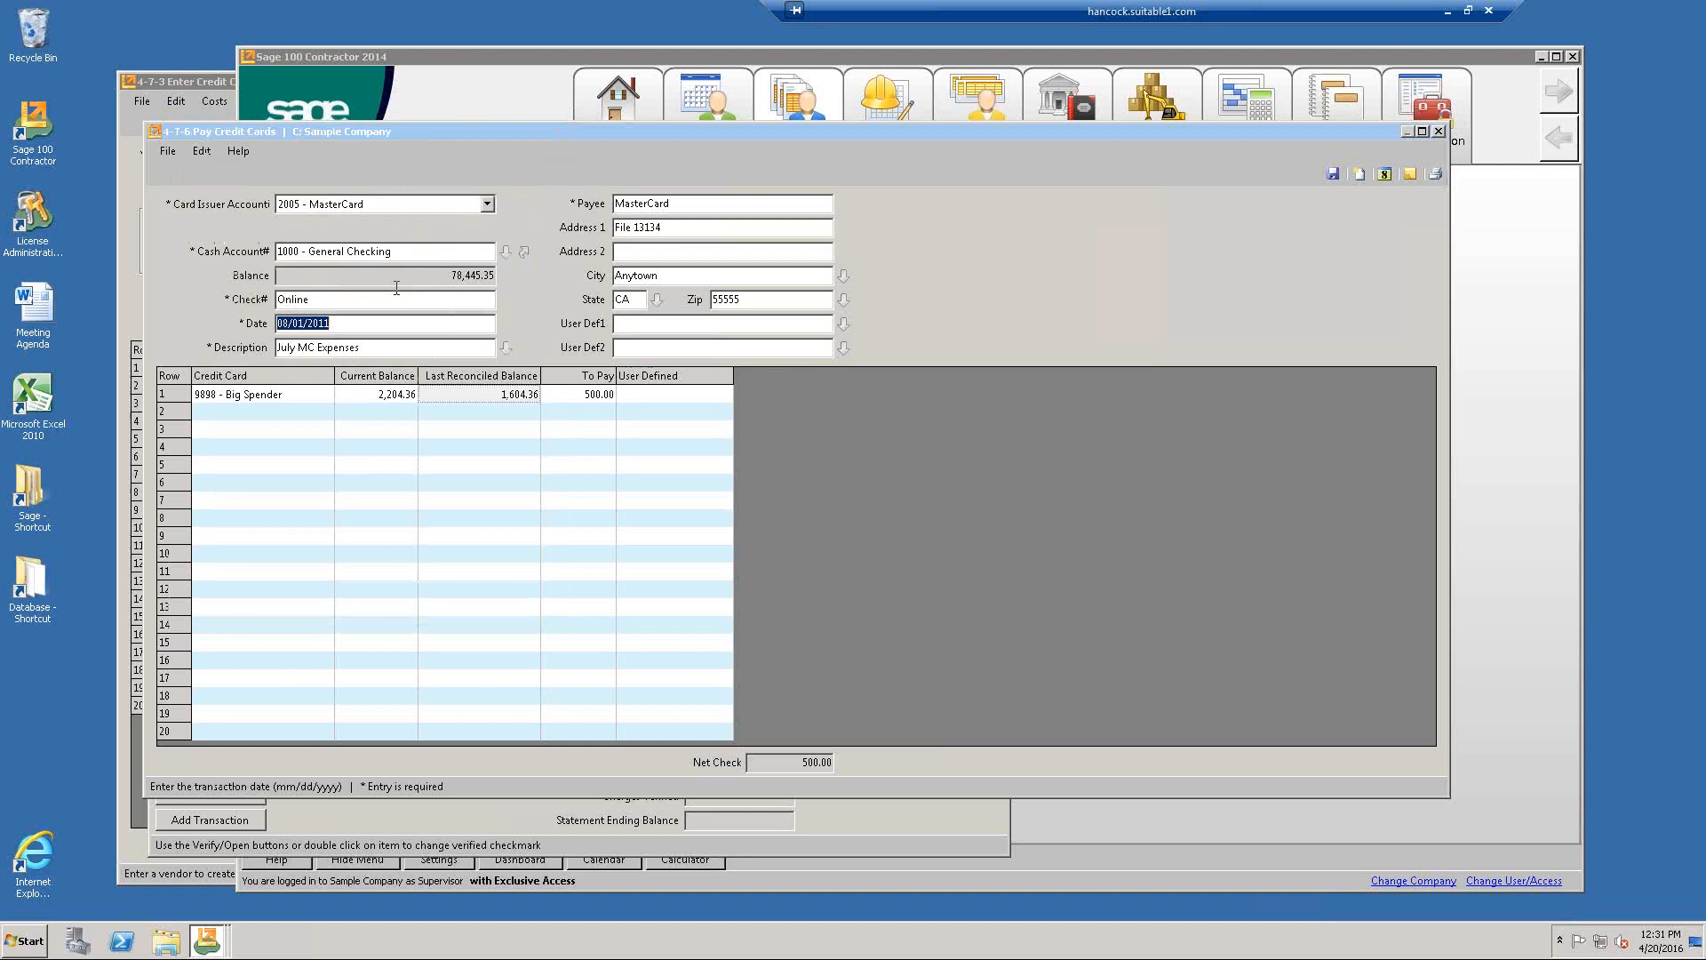
click(371, 299)
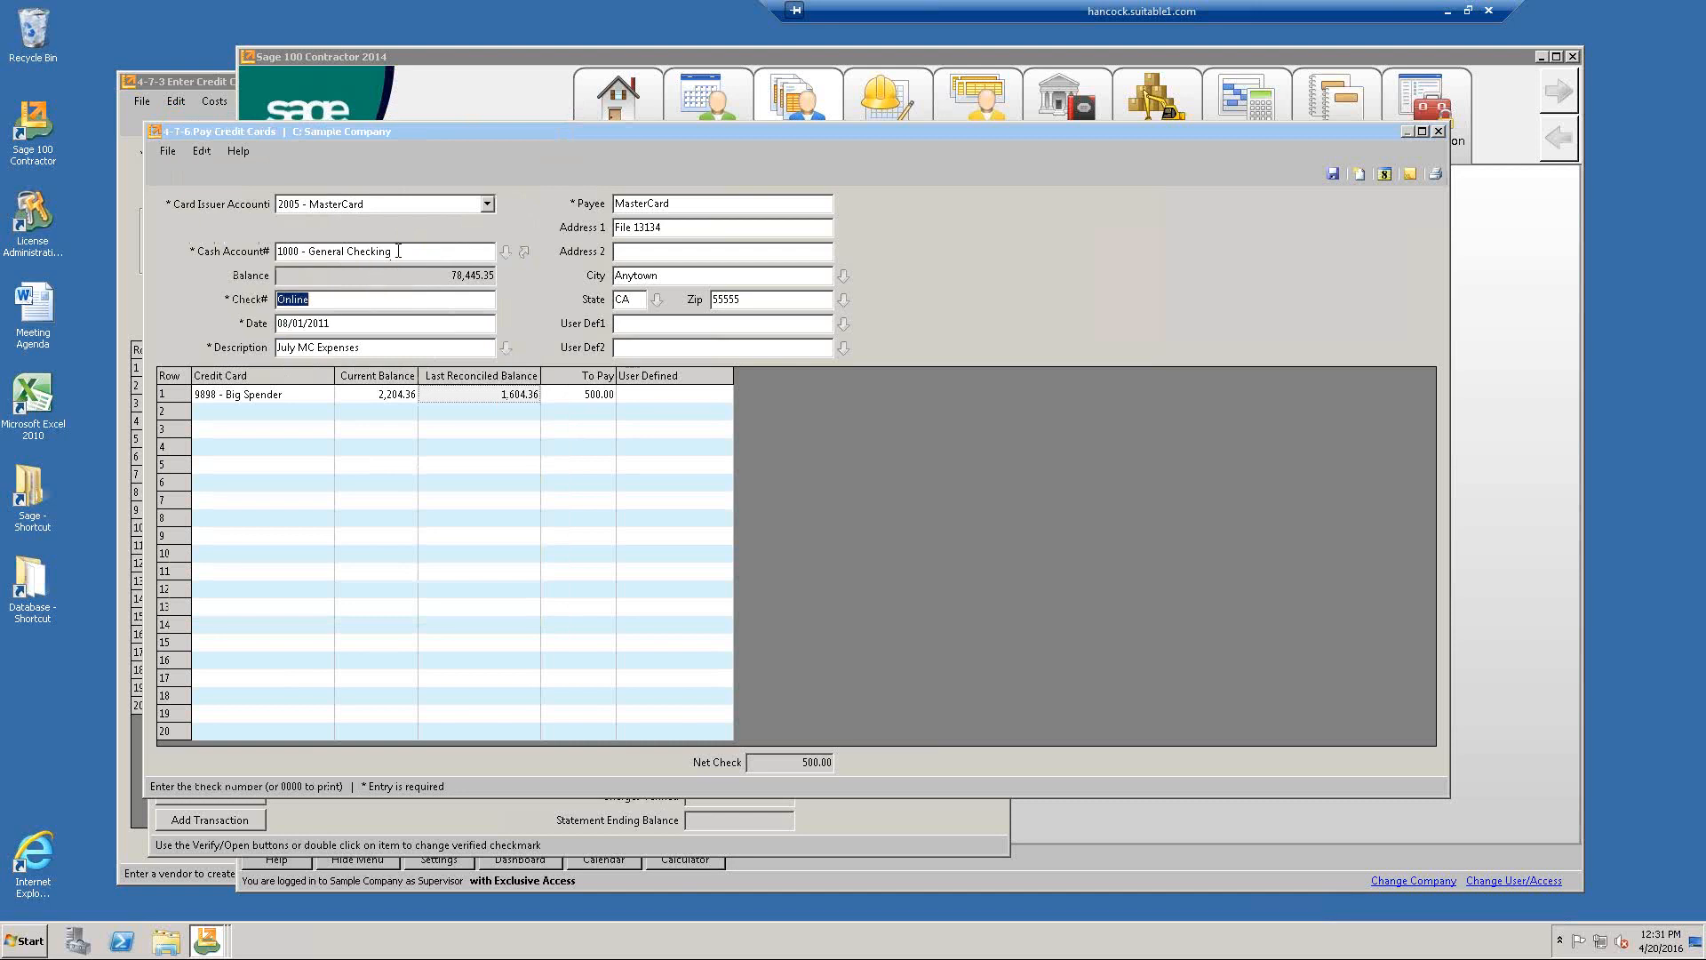
click(1331, 176)
click(903, 522)
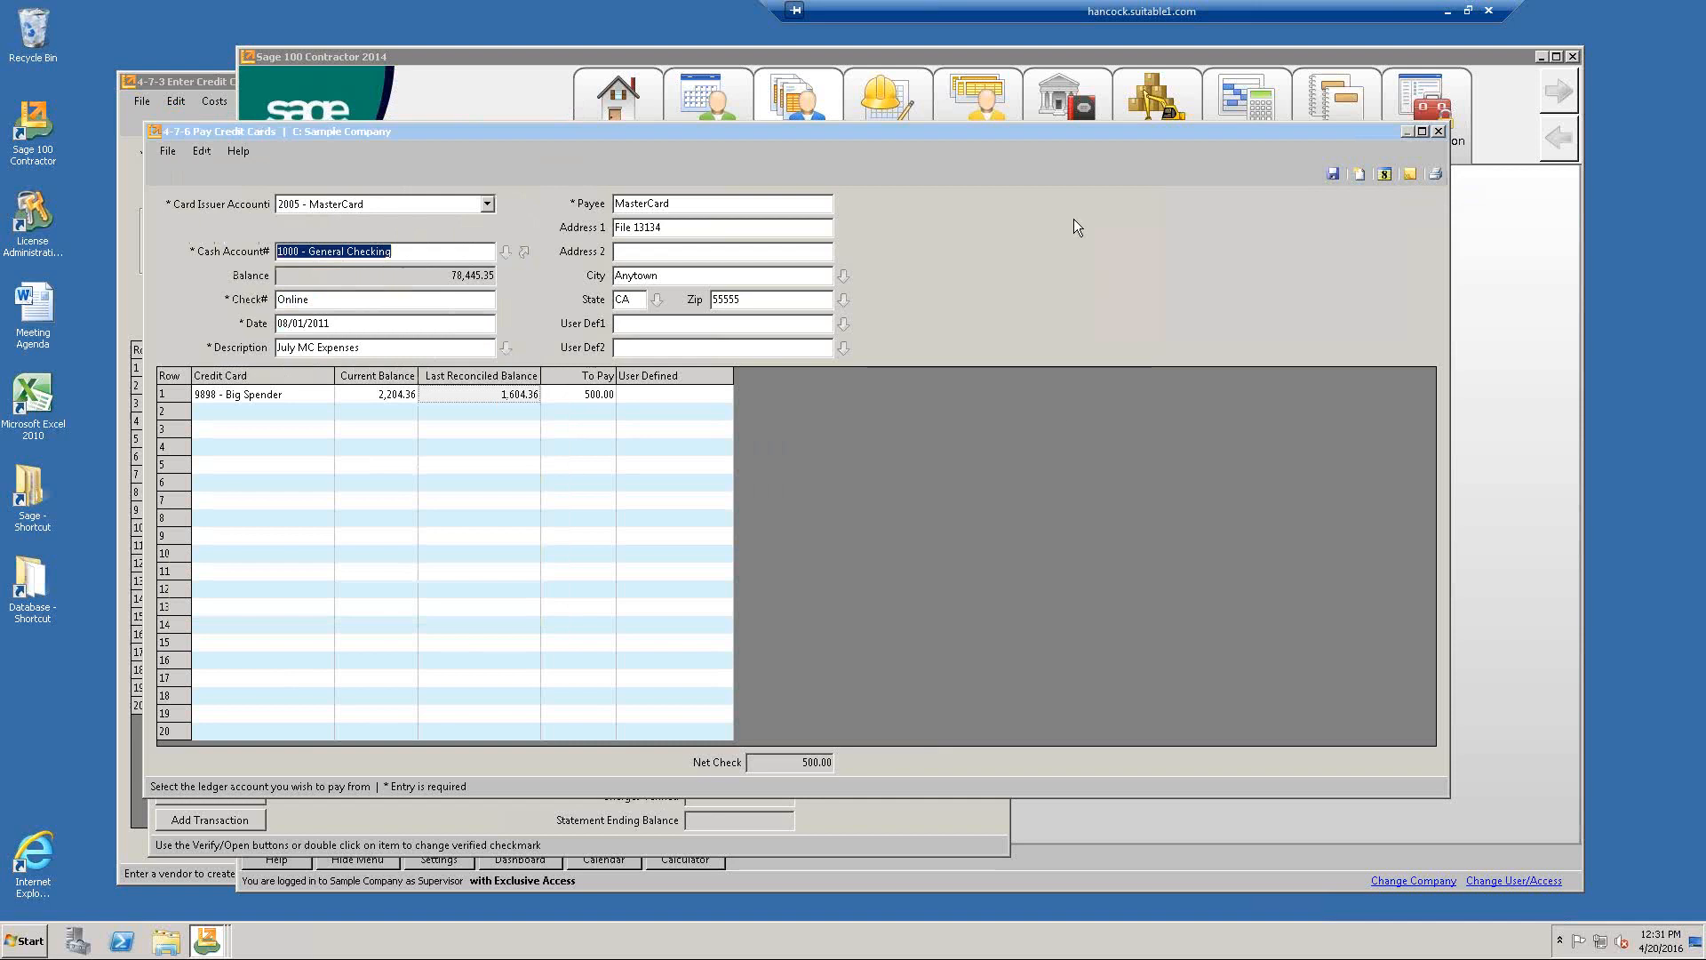
Check the current posting period against the payment date.
click(355, 323)
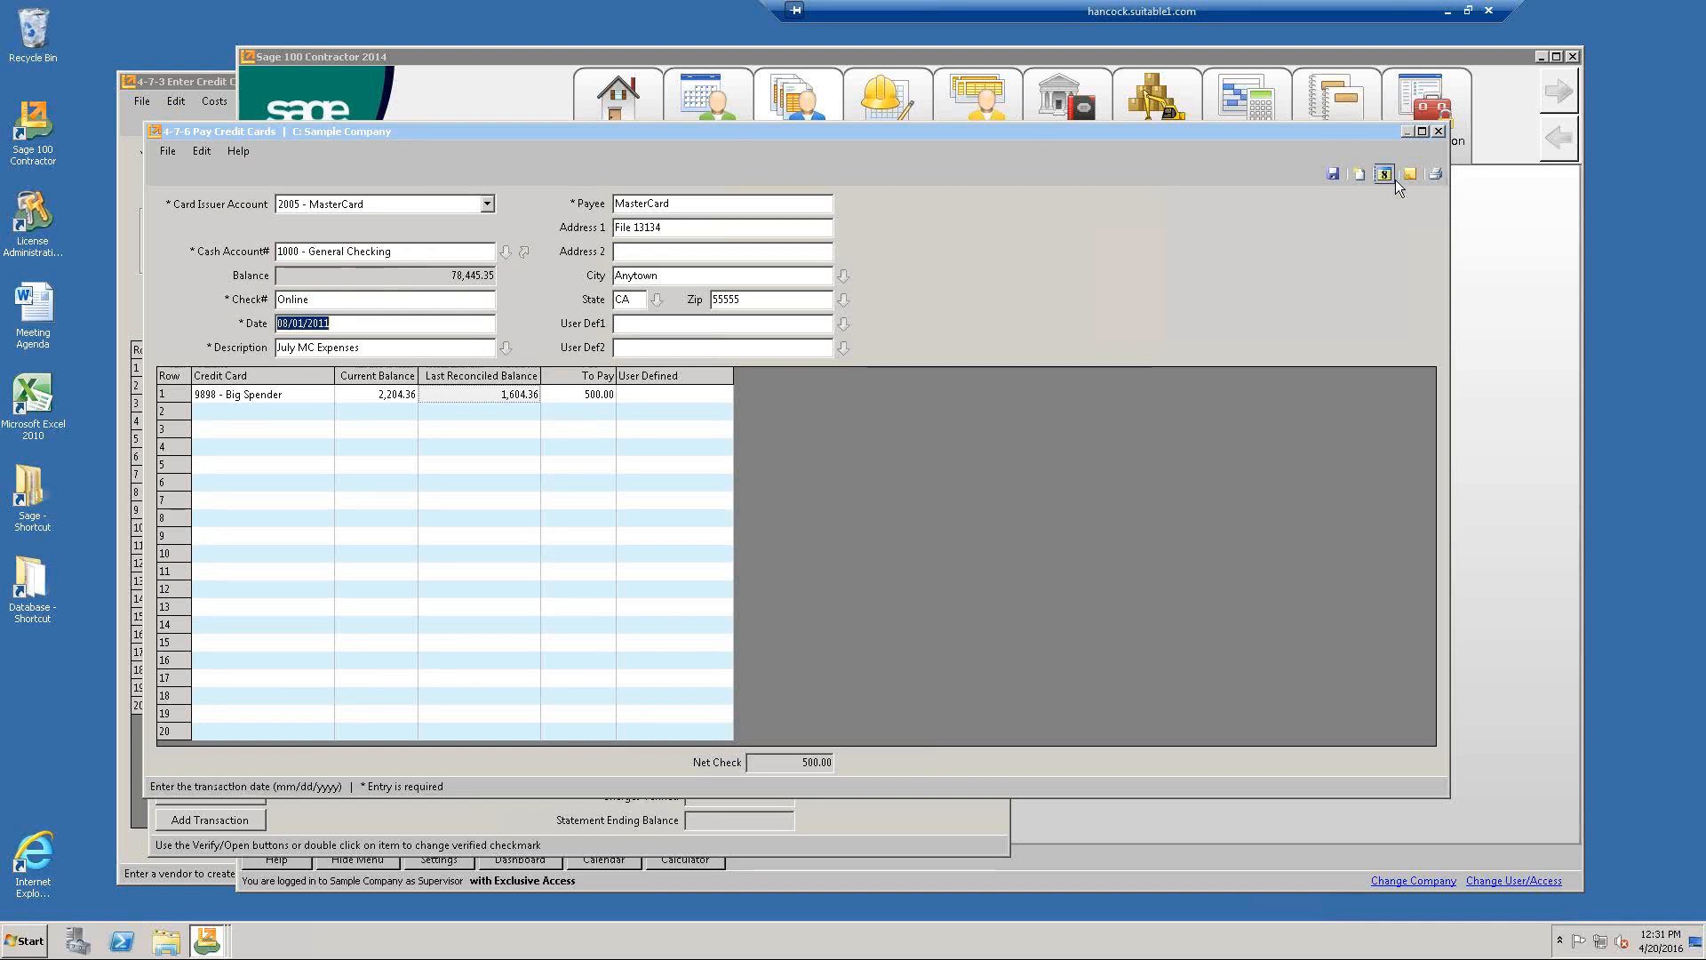
mouse_move(1390, 174)
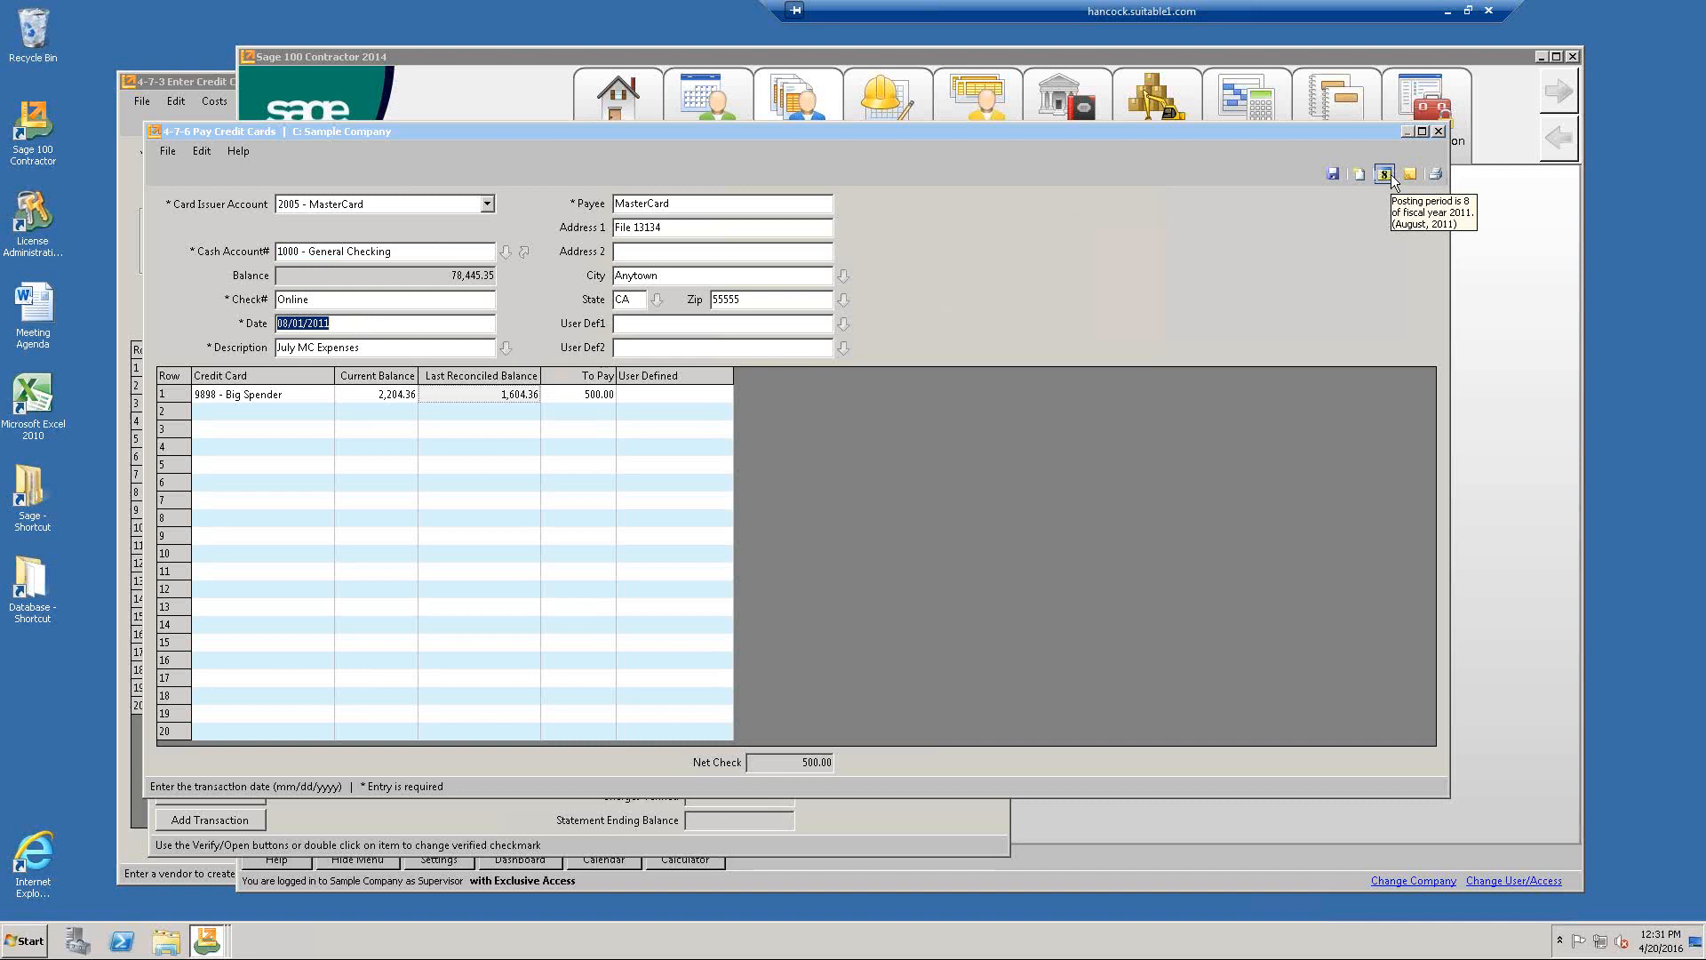
click(353, 299)
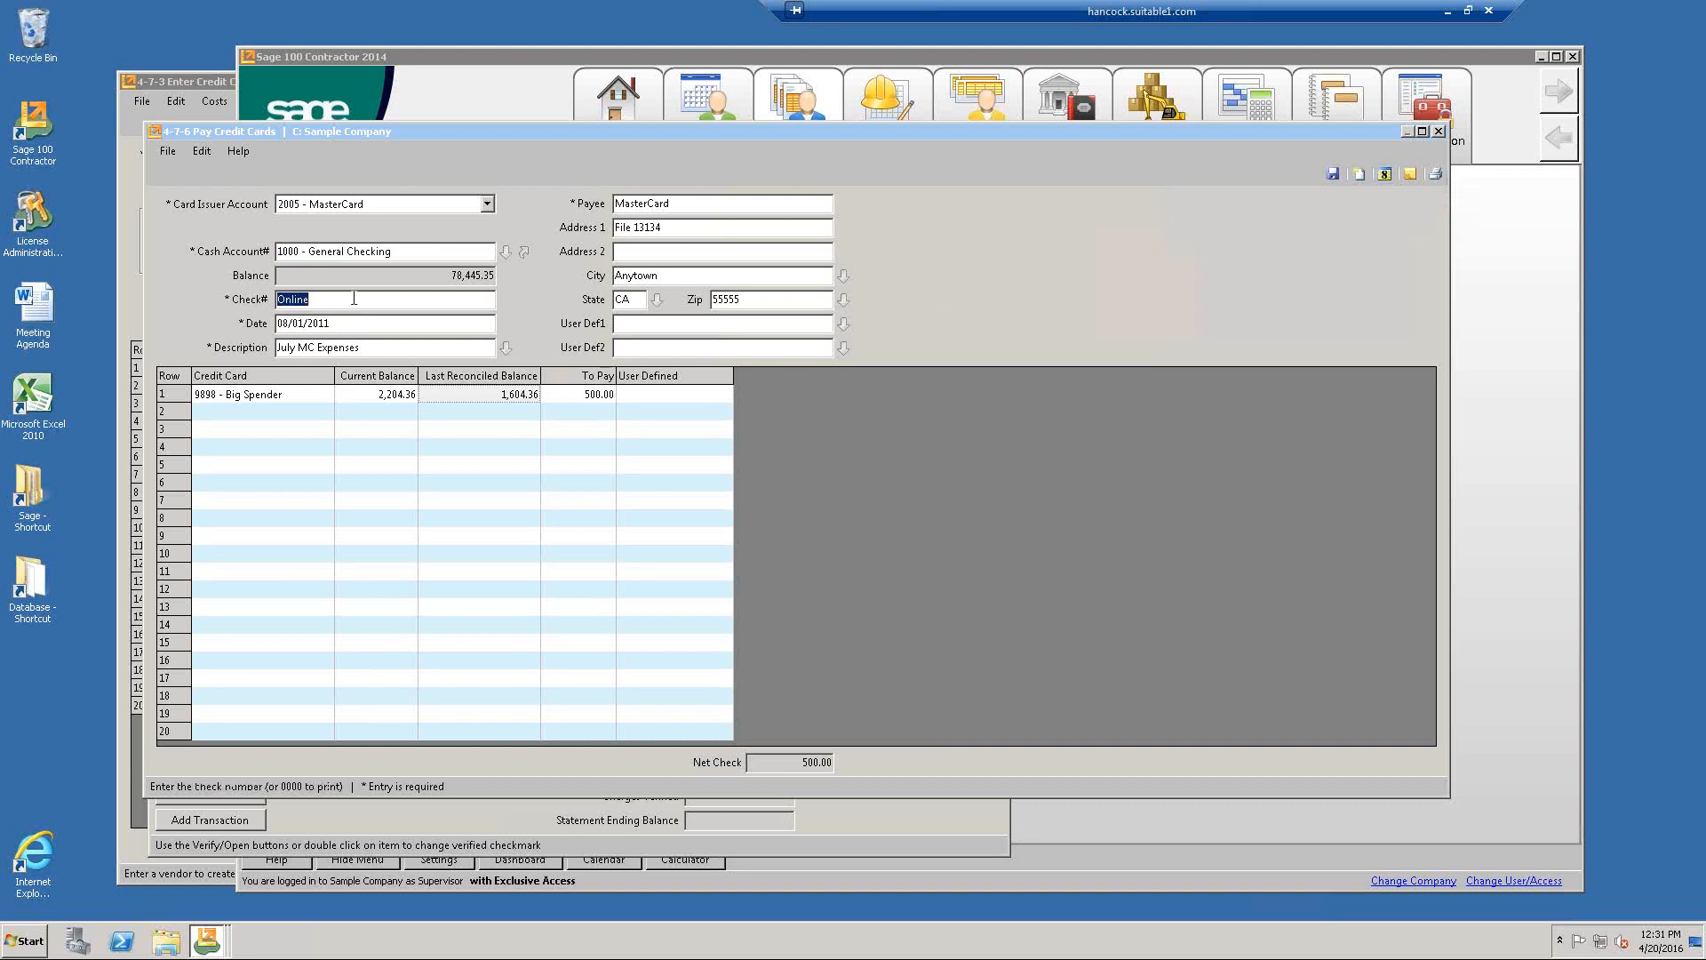
Choose 1020 - Savings as the payment's cash account from the ledger account list and try to save the payment.
click(324, 253)
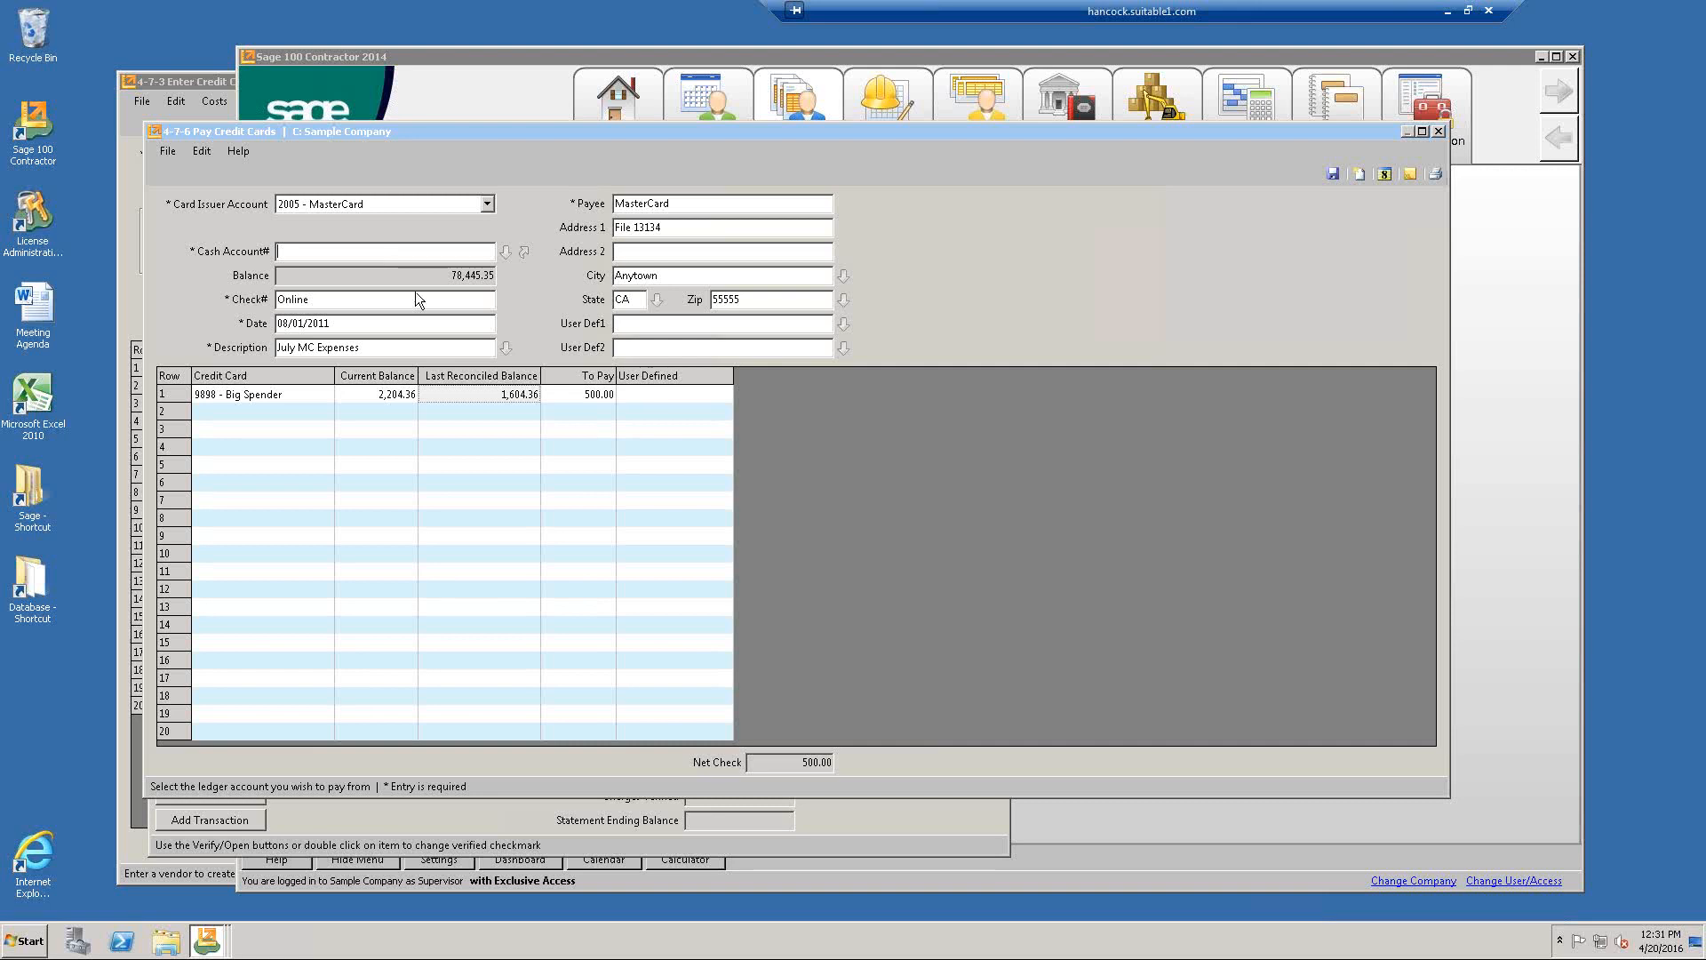
click(402, 348)
click(382, 252)
click(503, 253)
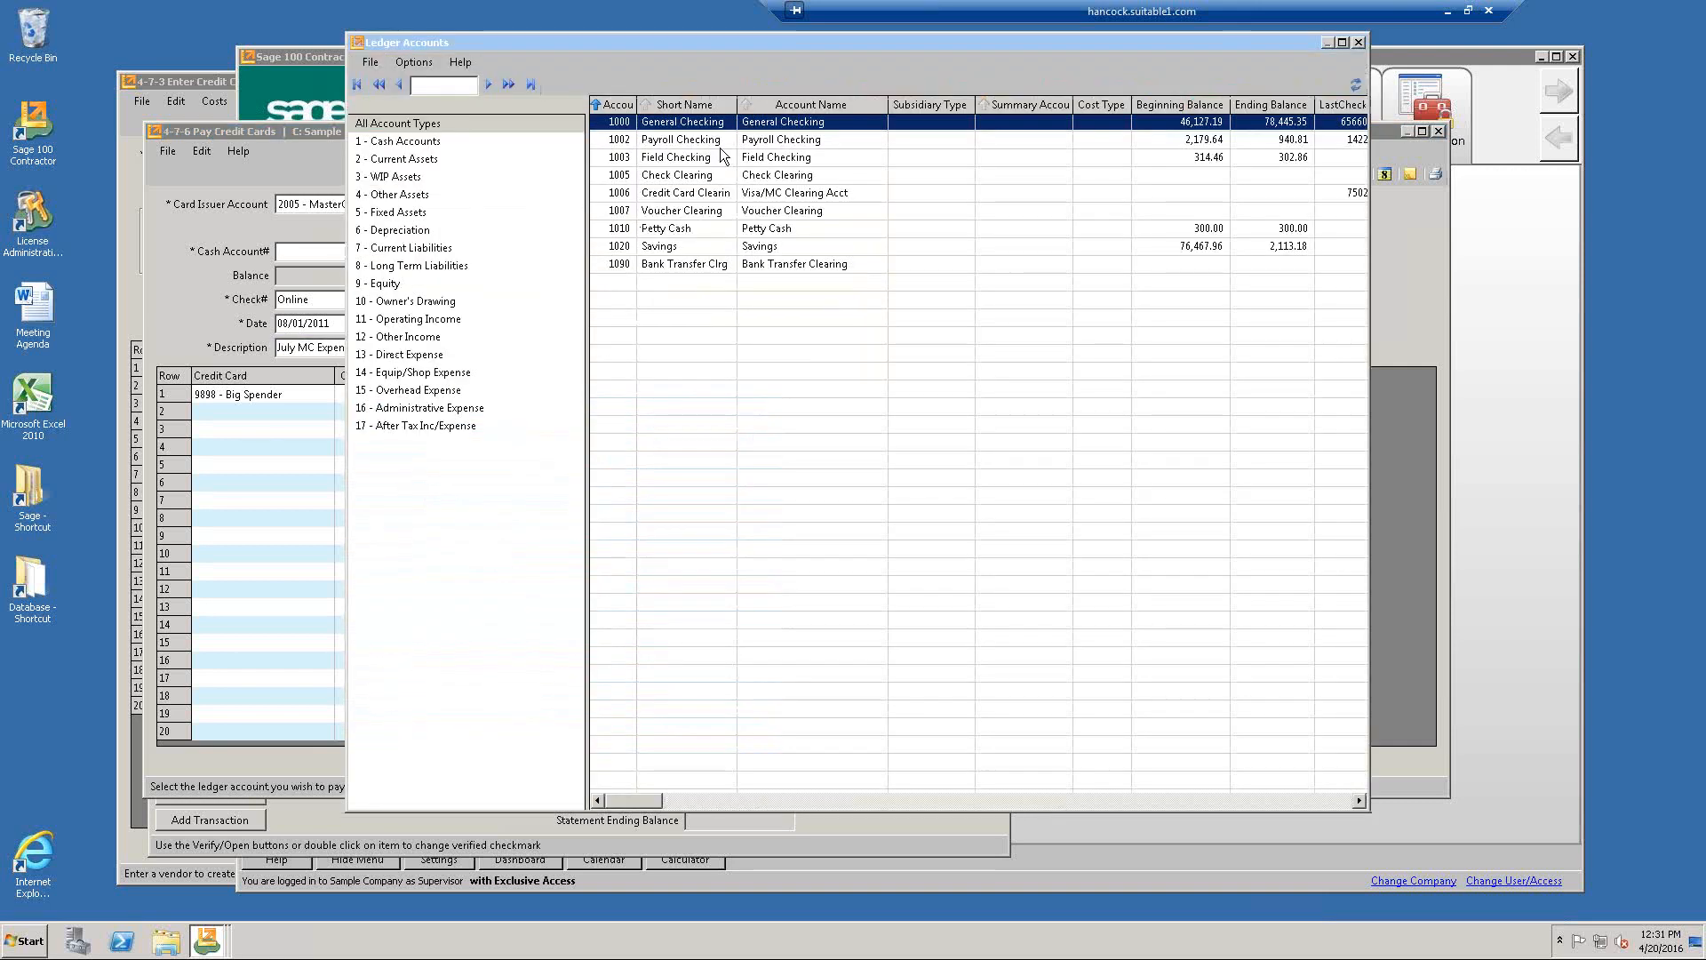
double_click(678, 247)
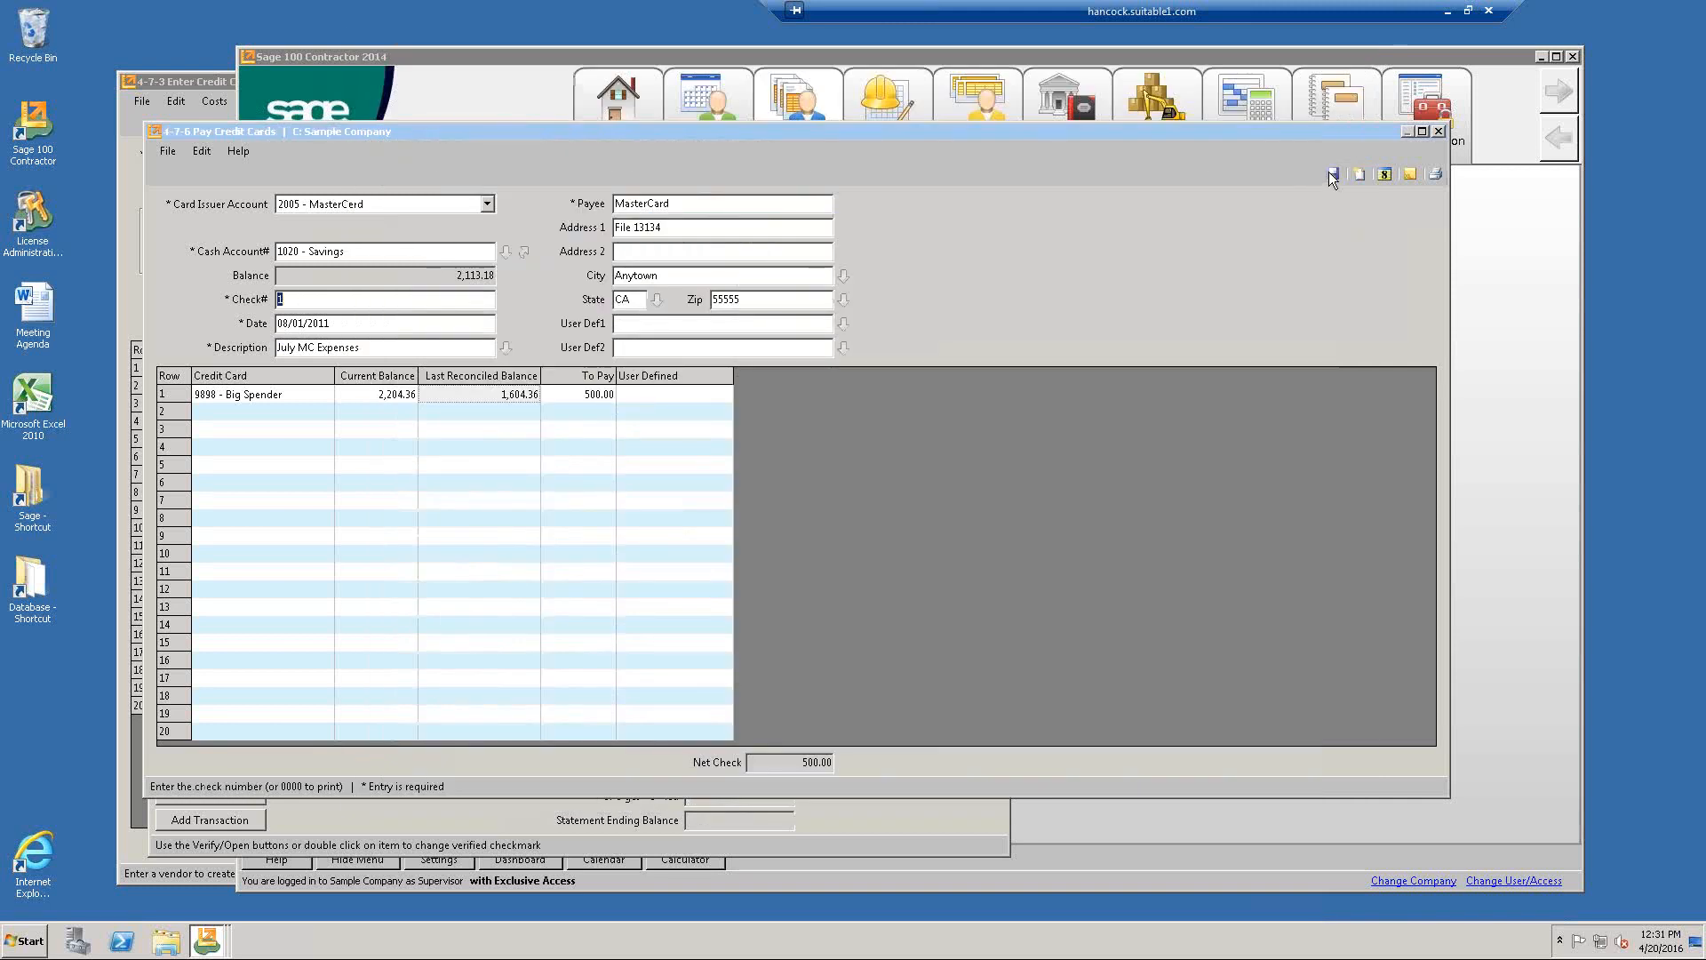
click(1331, 172)
click(900, 521)
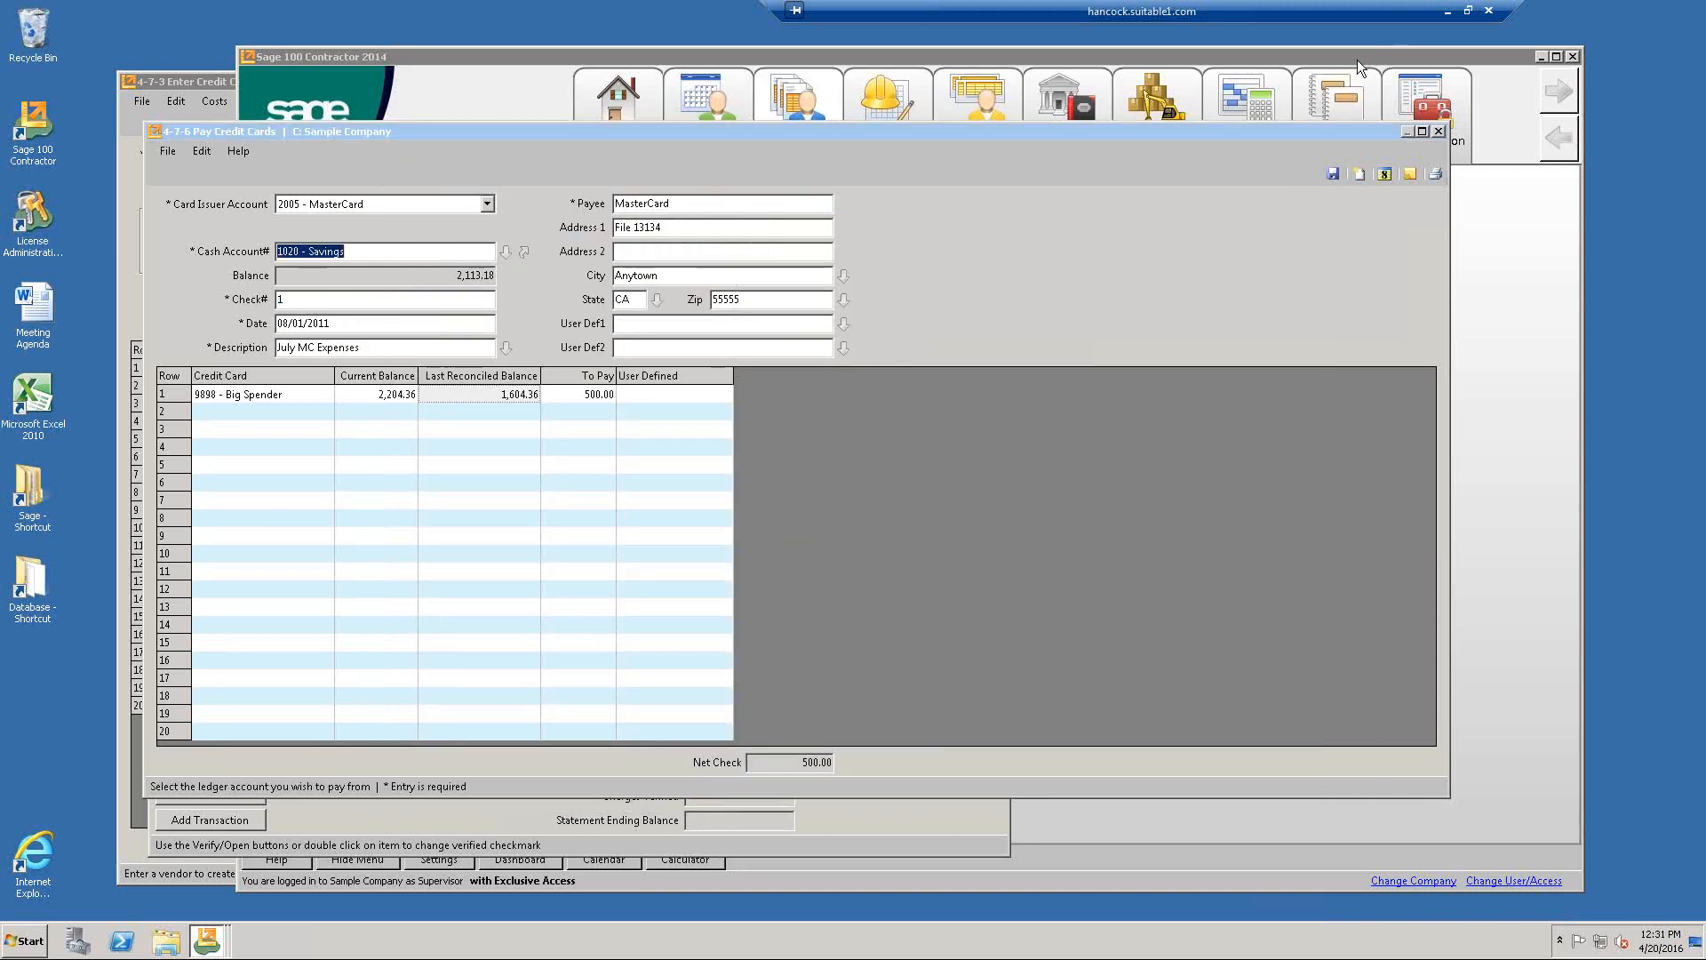
Close the unsaved payment and start a new credit card payment on the 2005 - MasterCard account.
click(1438, 131)
click(877, 522)
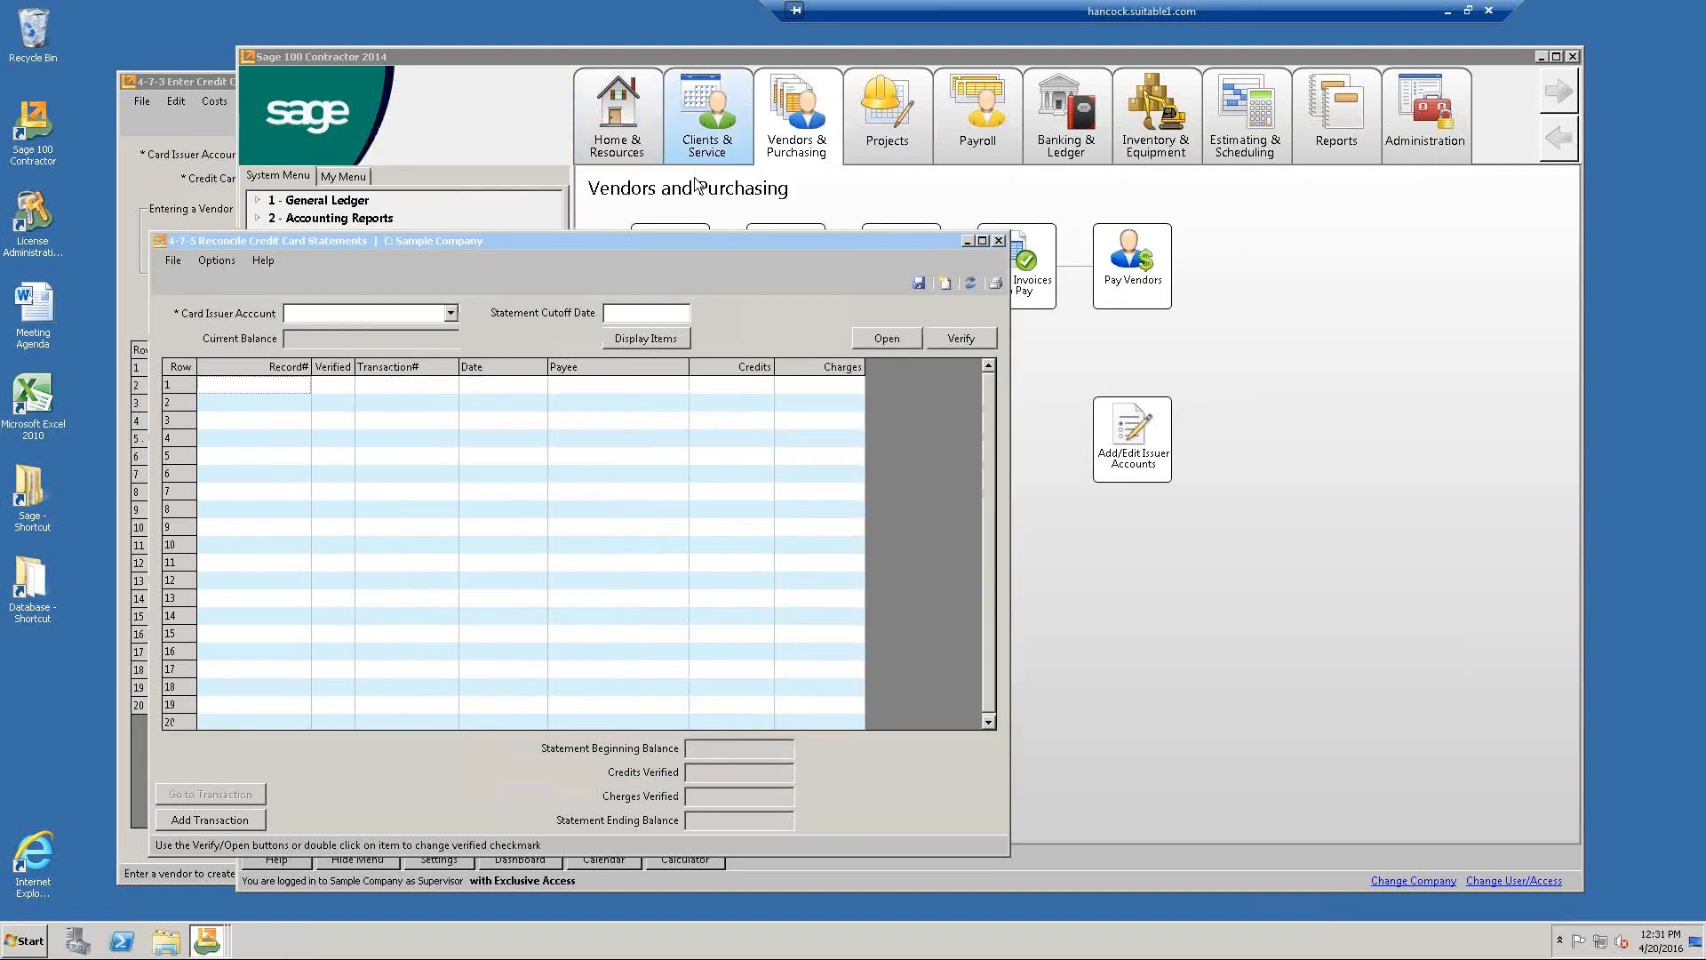
click(503, 157)
double_click(372, 484)
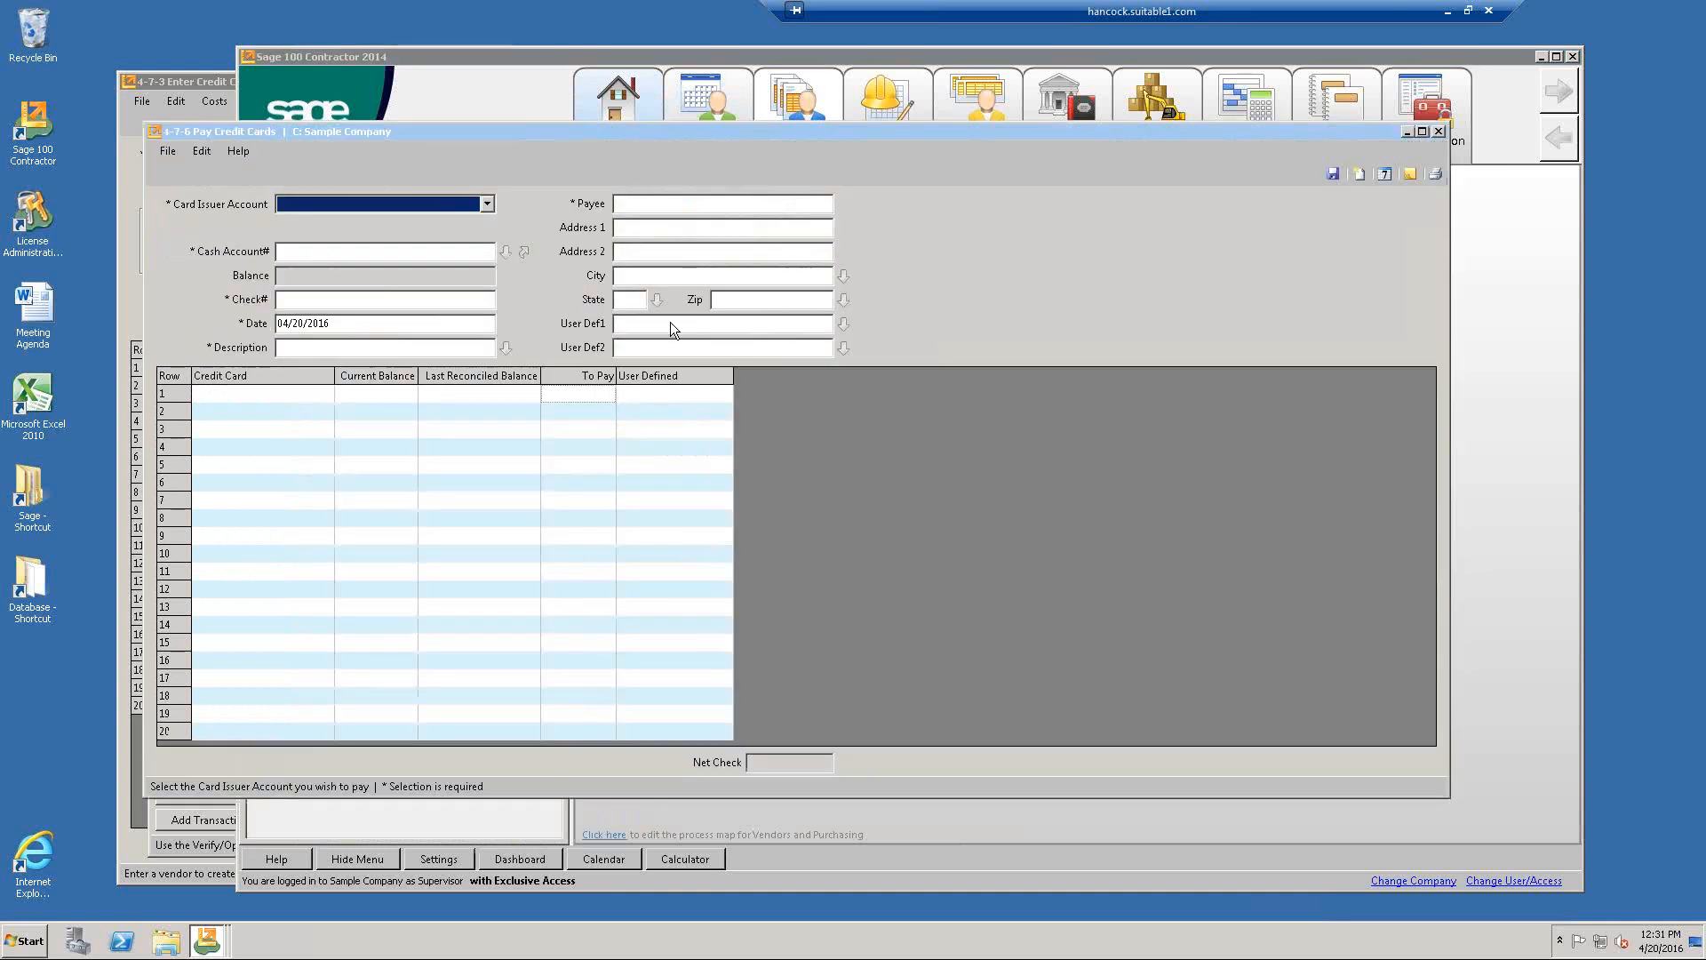
click(487, 204)
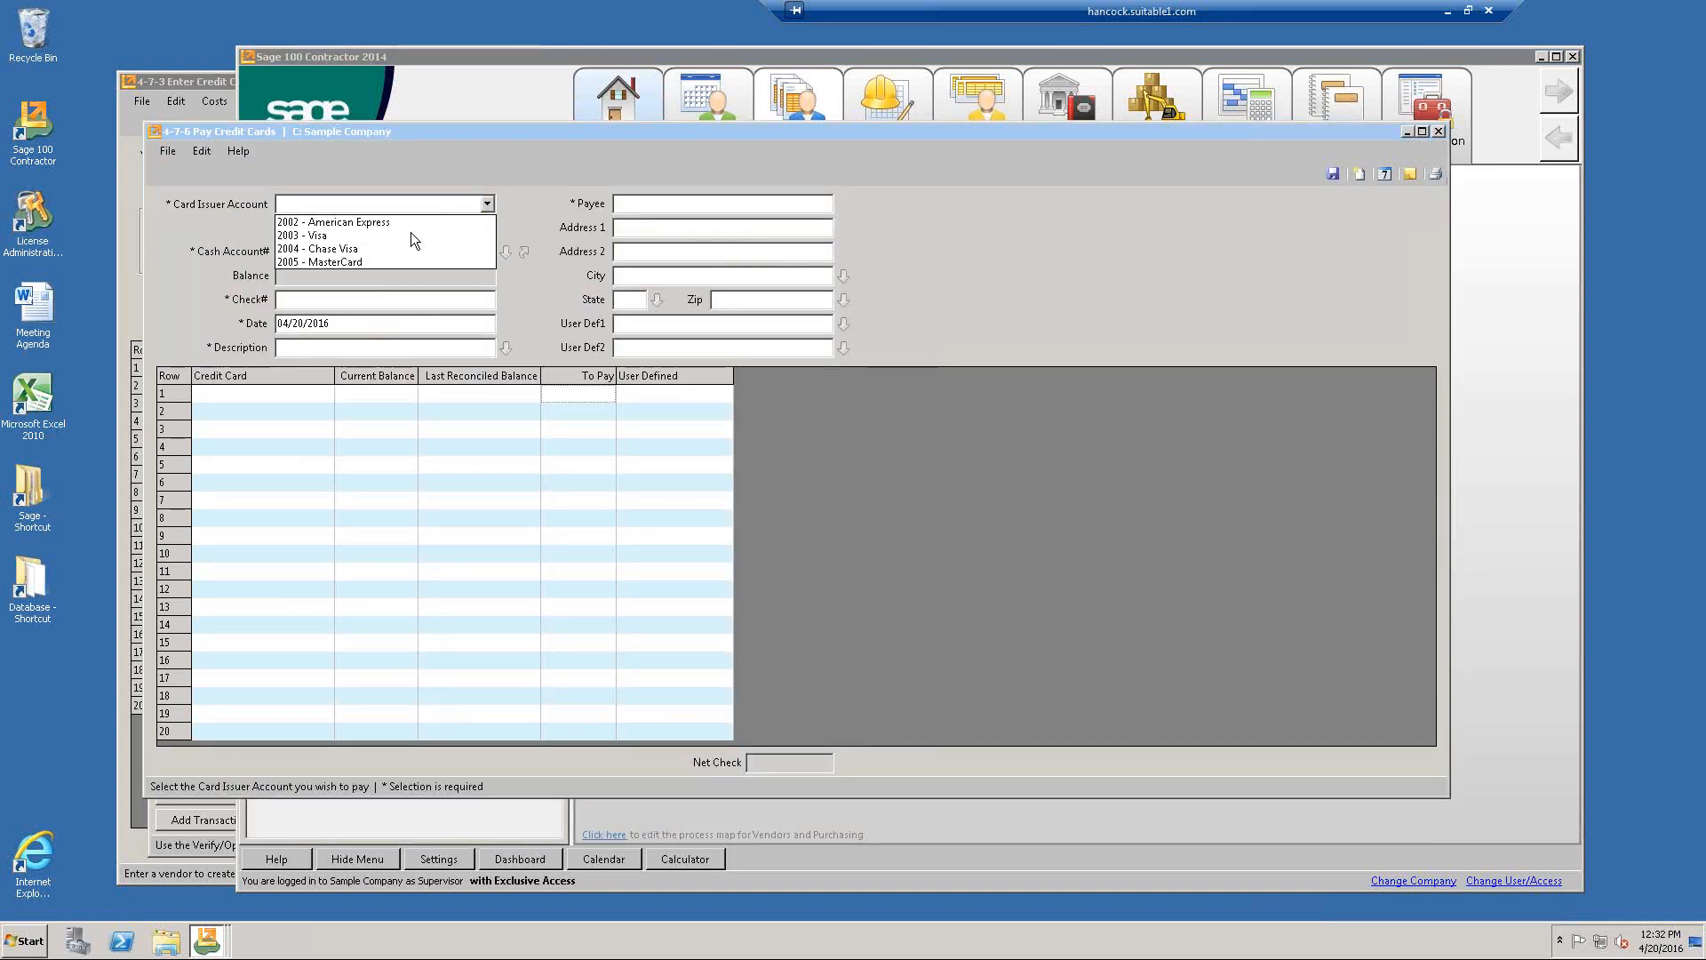
click(371, 262)
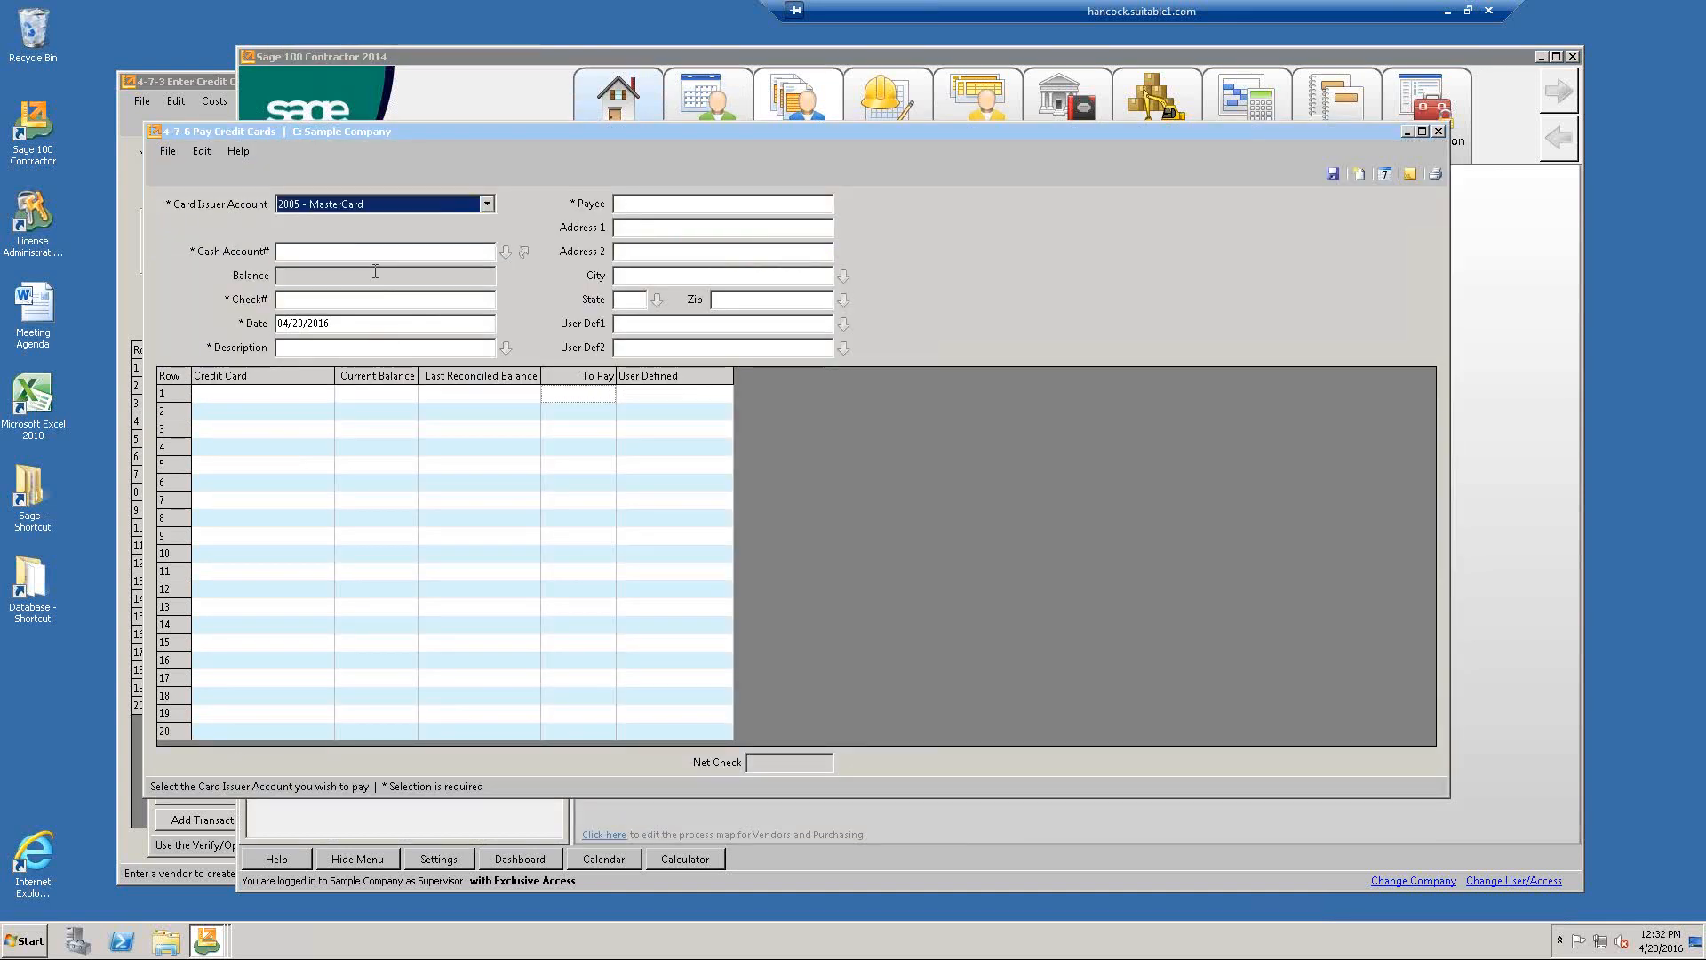
Set the new payment's cash account to 1000 and its check number to EBT.
click(422, 258)
text(1000)
key(Tab)
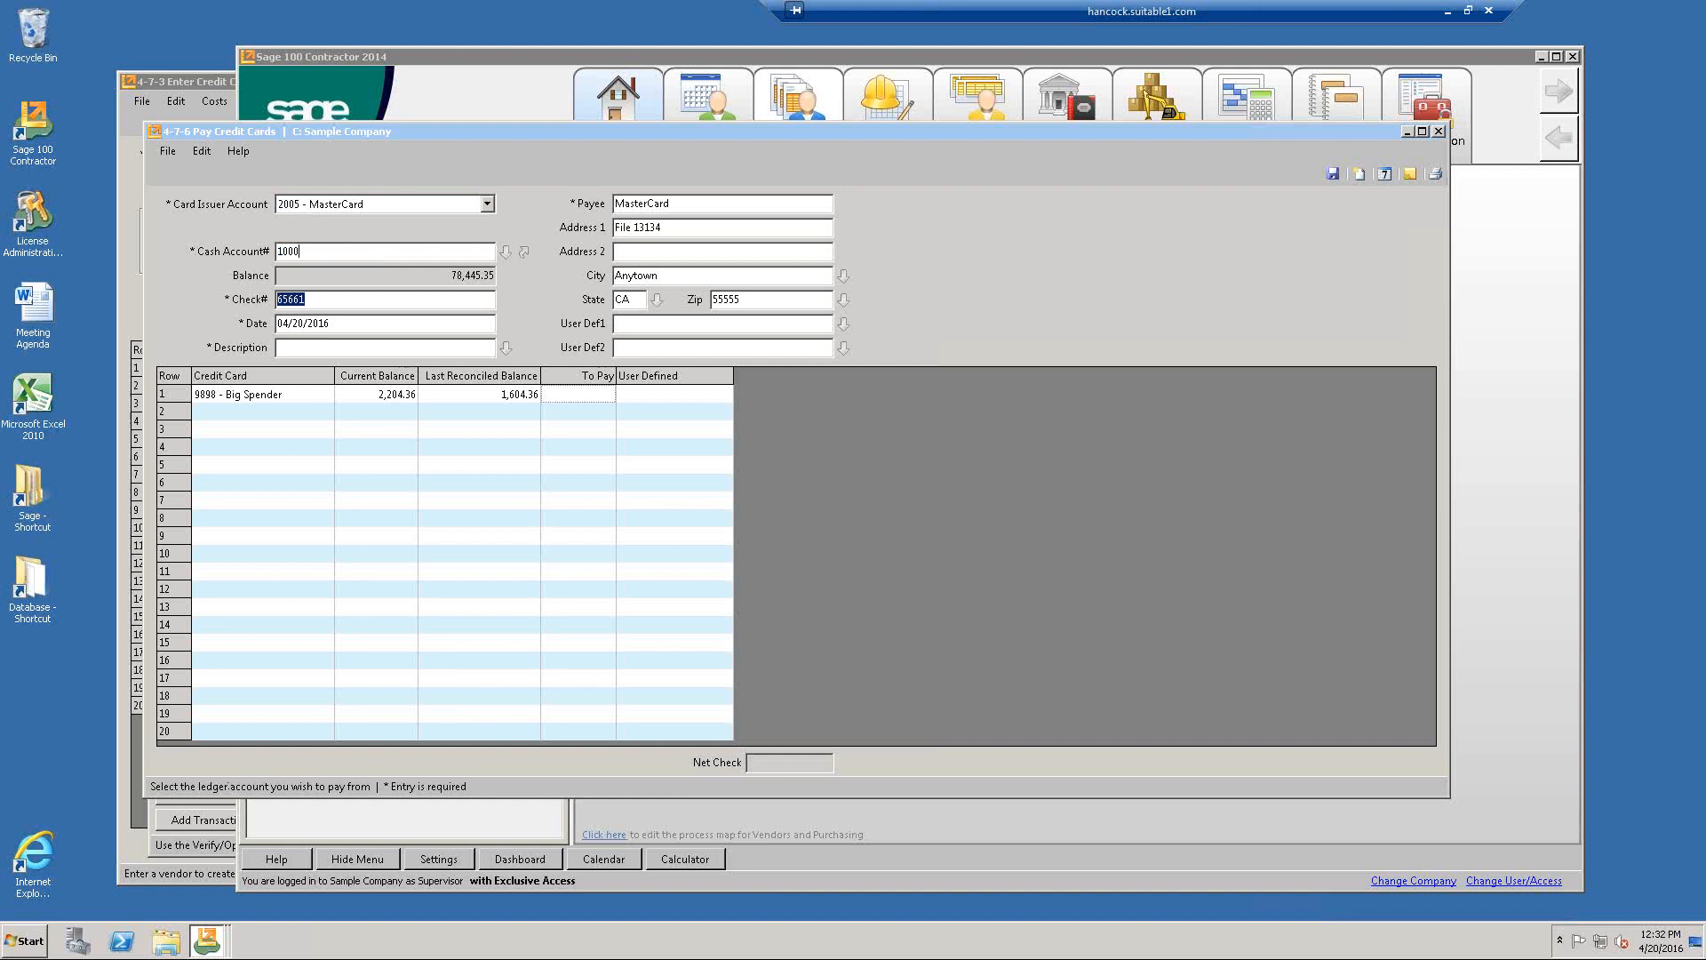
text(EFT)
key(Tab)
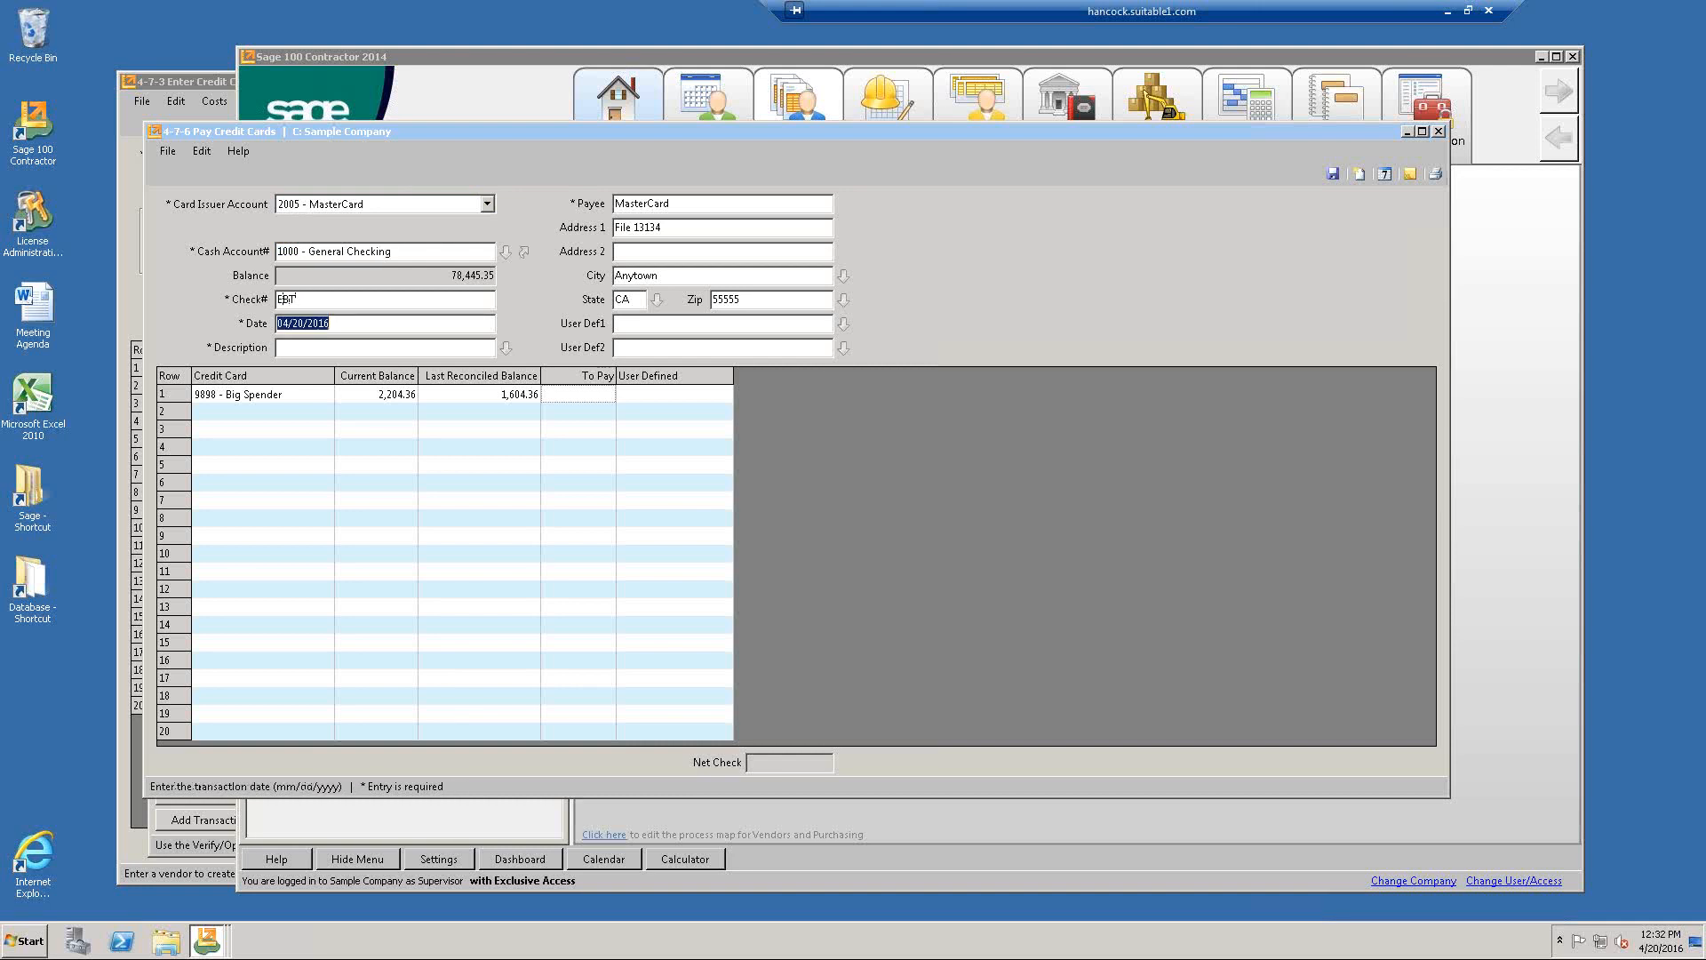
Set the payment date to 08/01/2011 and the posting period to August 2011.
text(08/01/20)
text(11)
key(Tab)
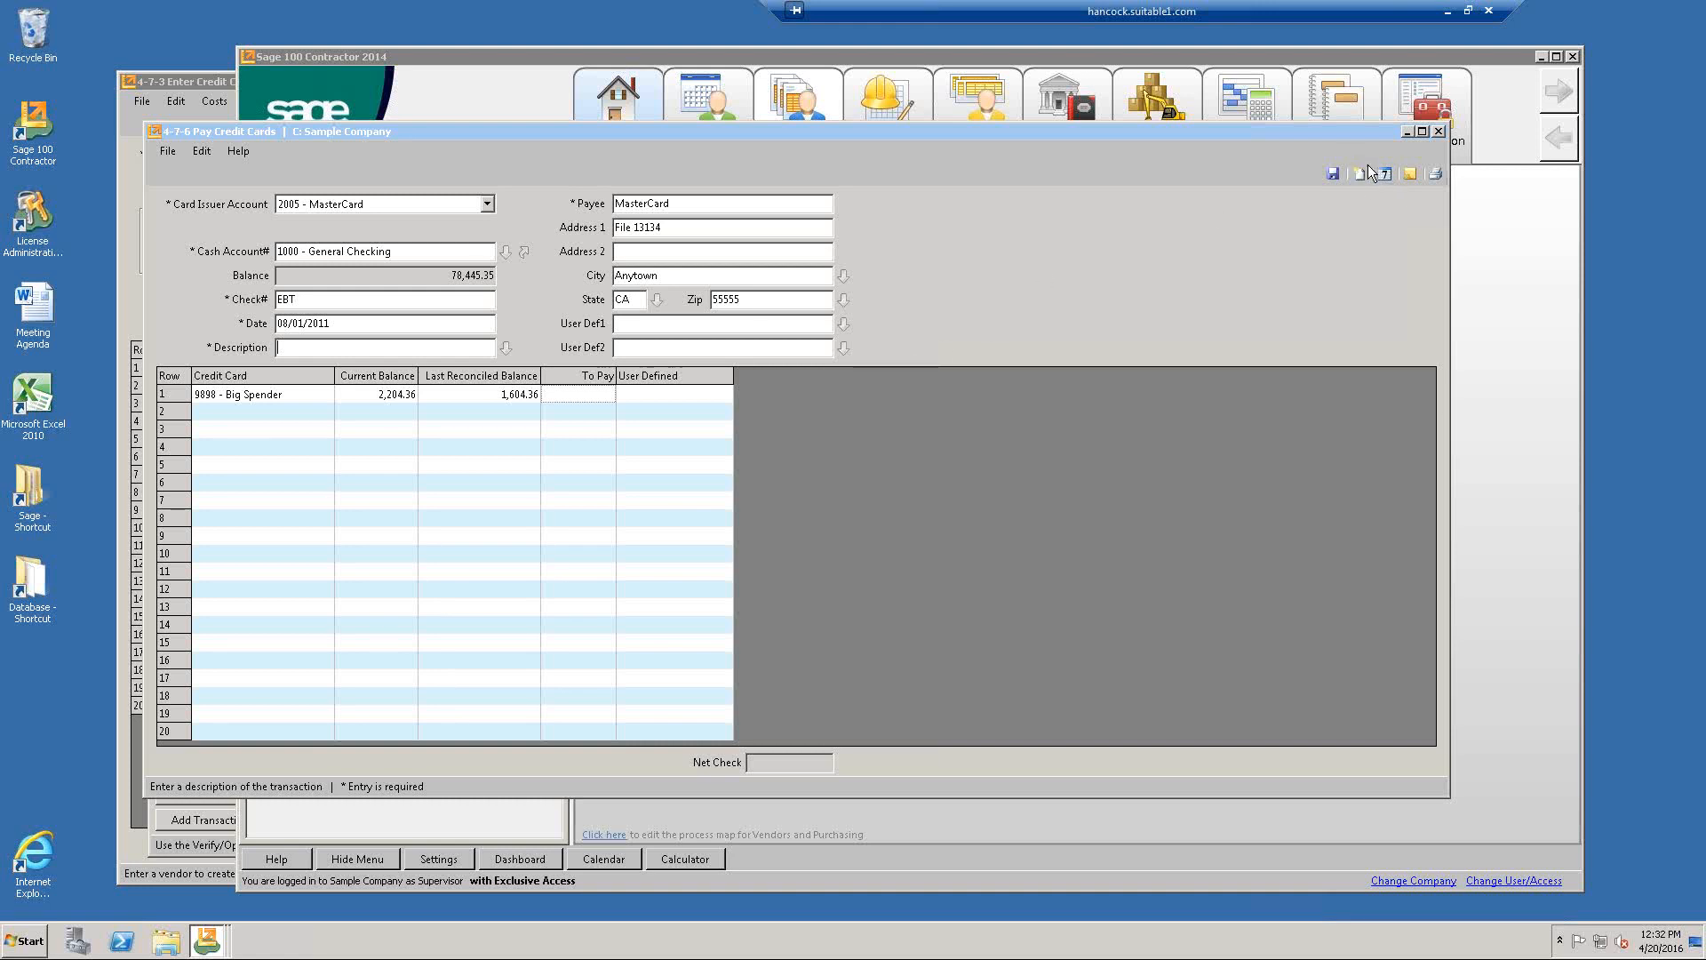
click(1332, 175)
double_click(509, 311)
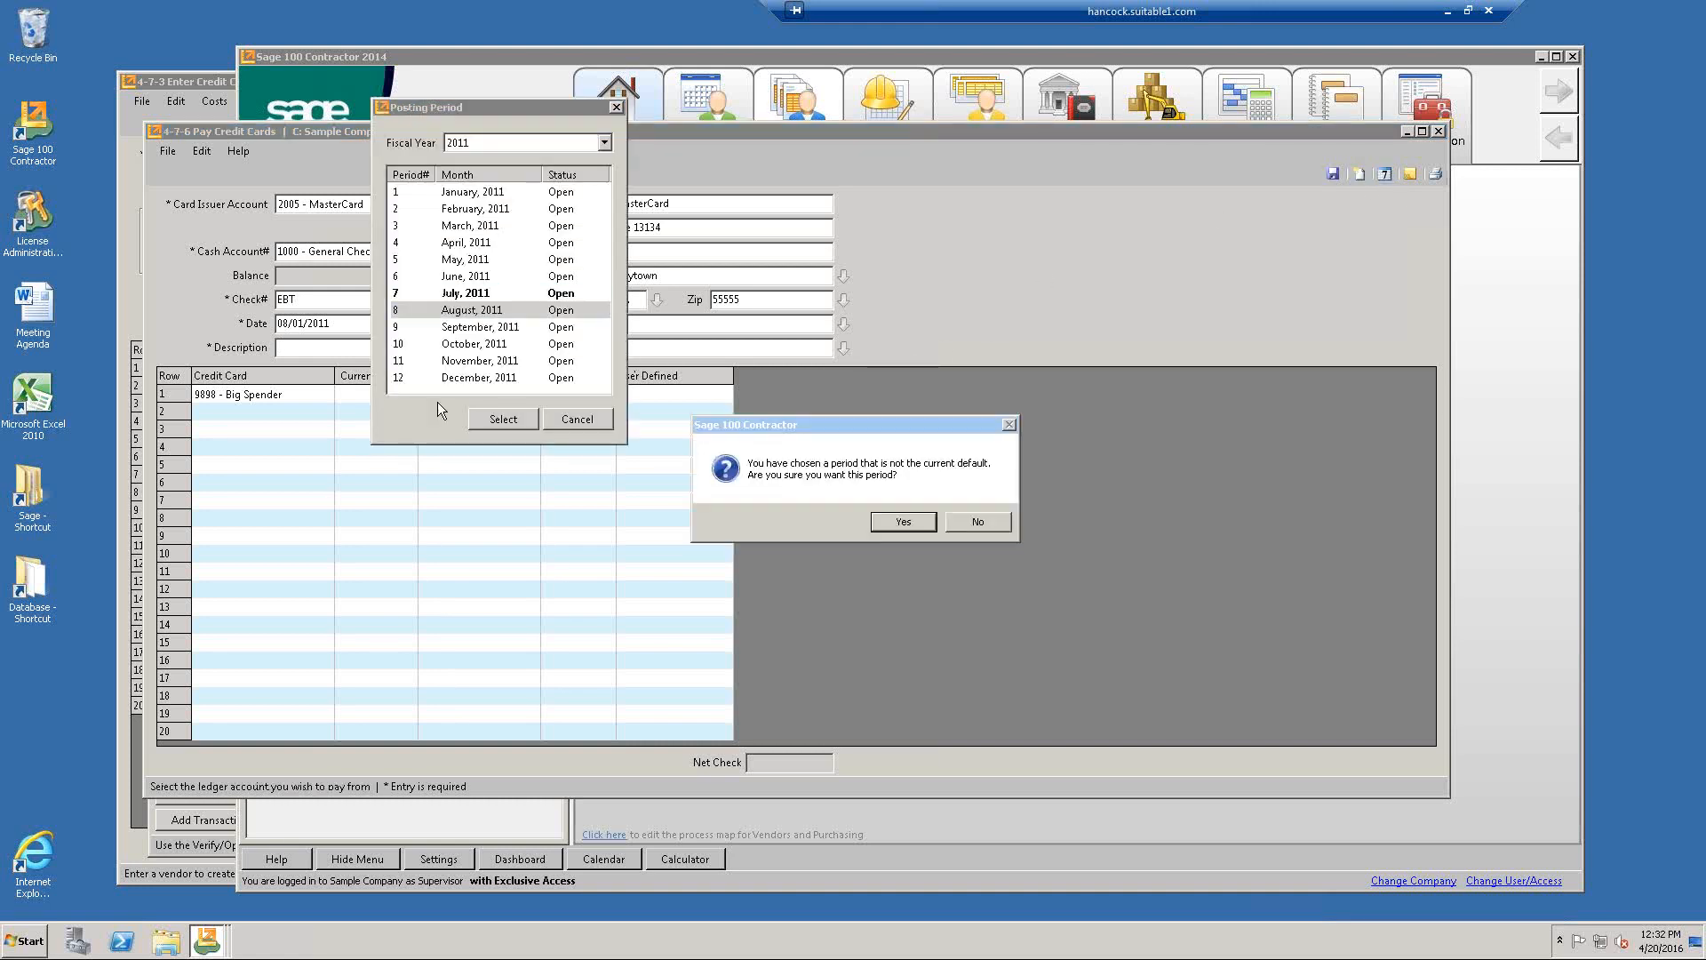
click(897, 522)
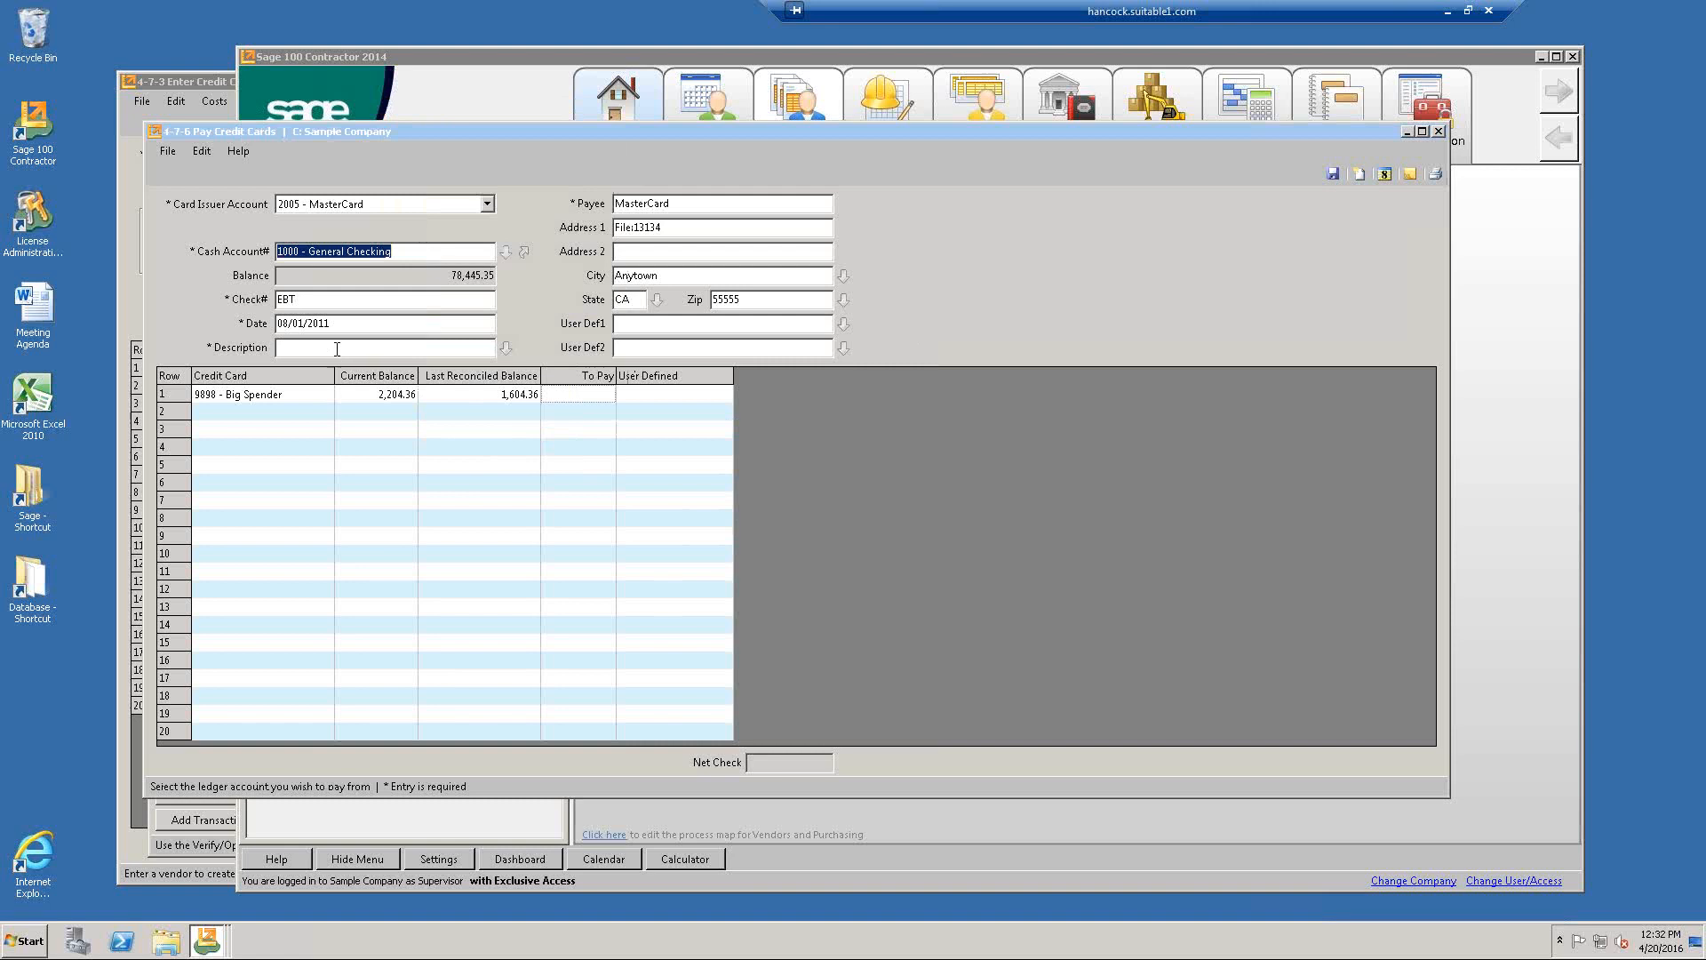
Describe the MasterCard payment as MC Online Payment and set the amount to pay on its listed card to 500.00.
click(337, 348)
text(MC ON)
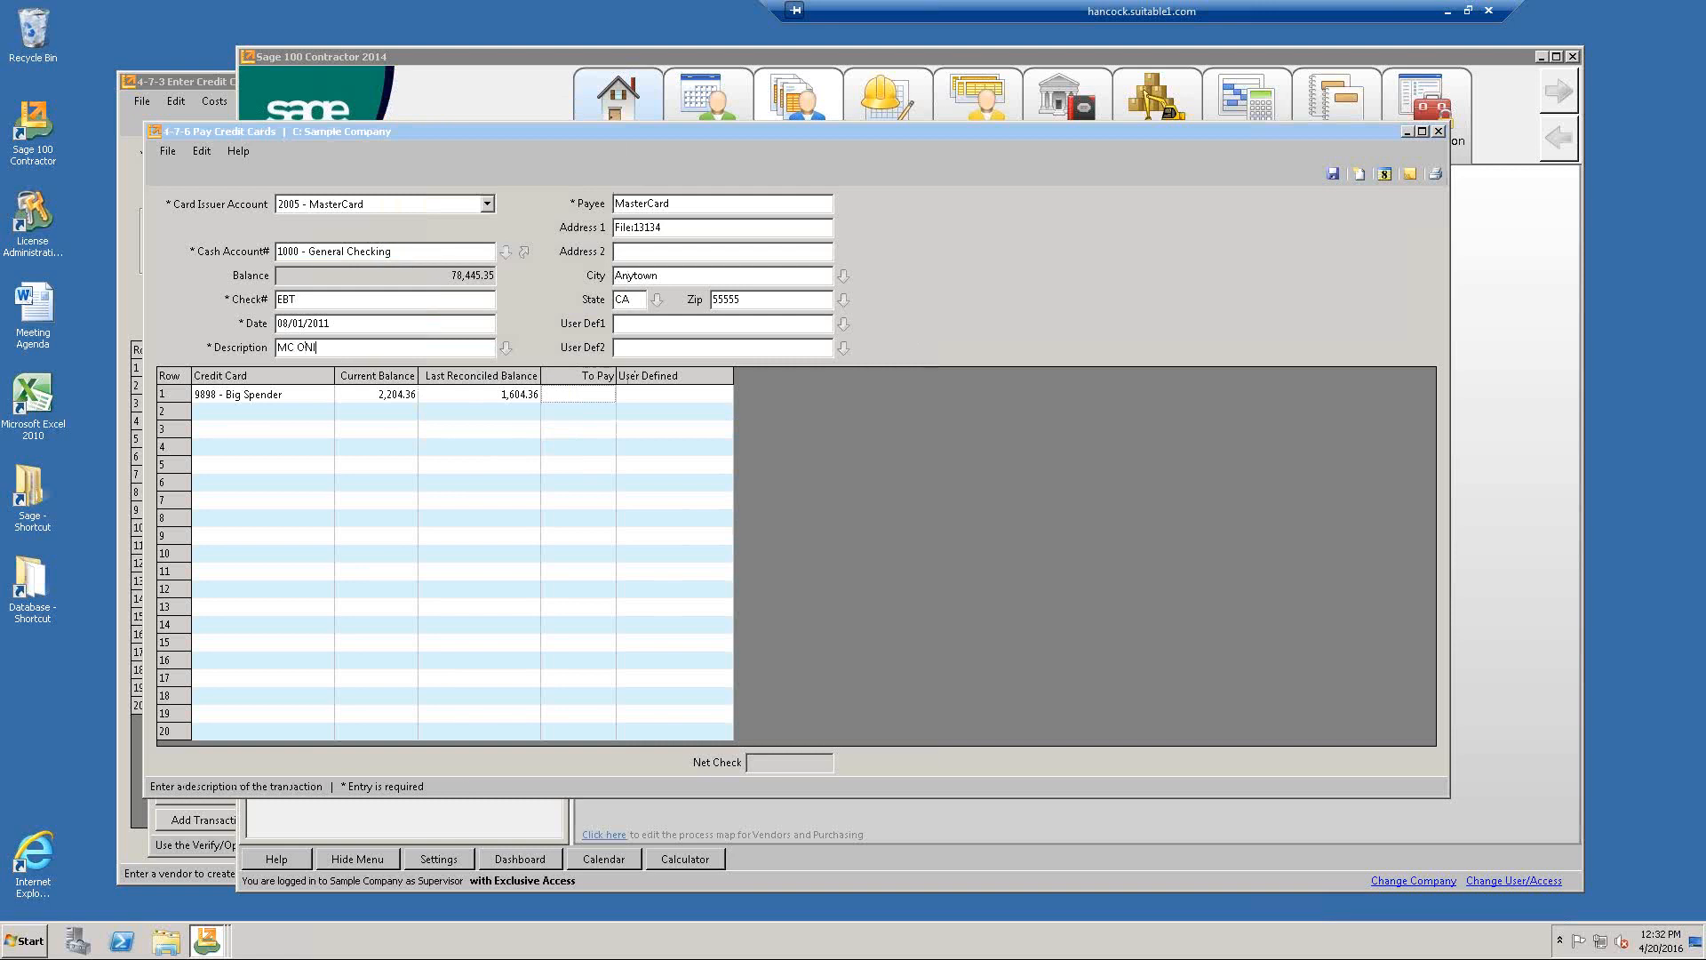
key(BackSpace)
text(nline Payment)
click(584, 388)
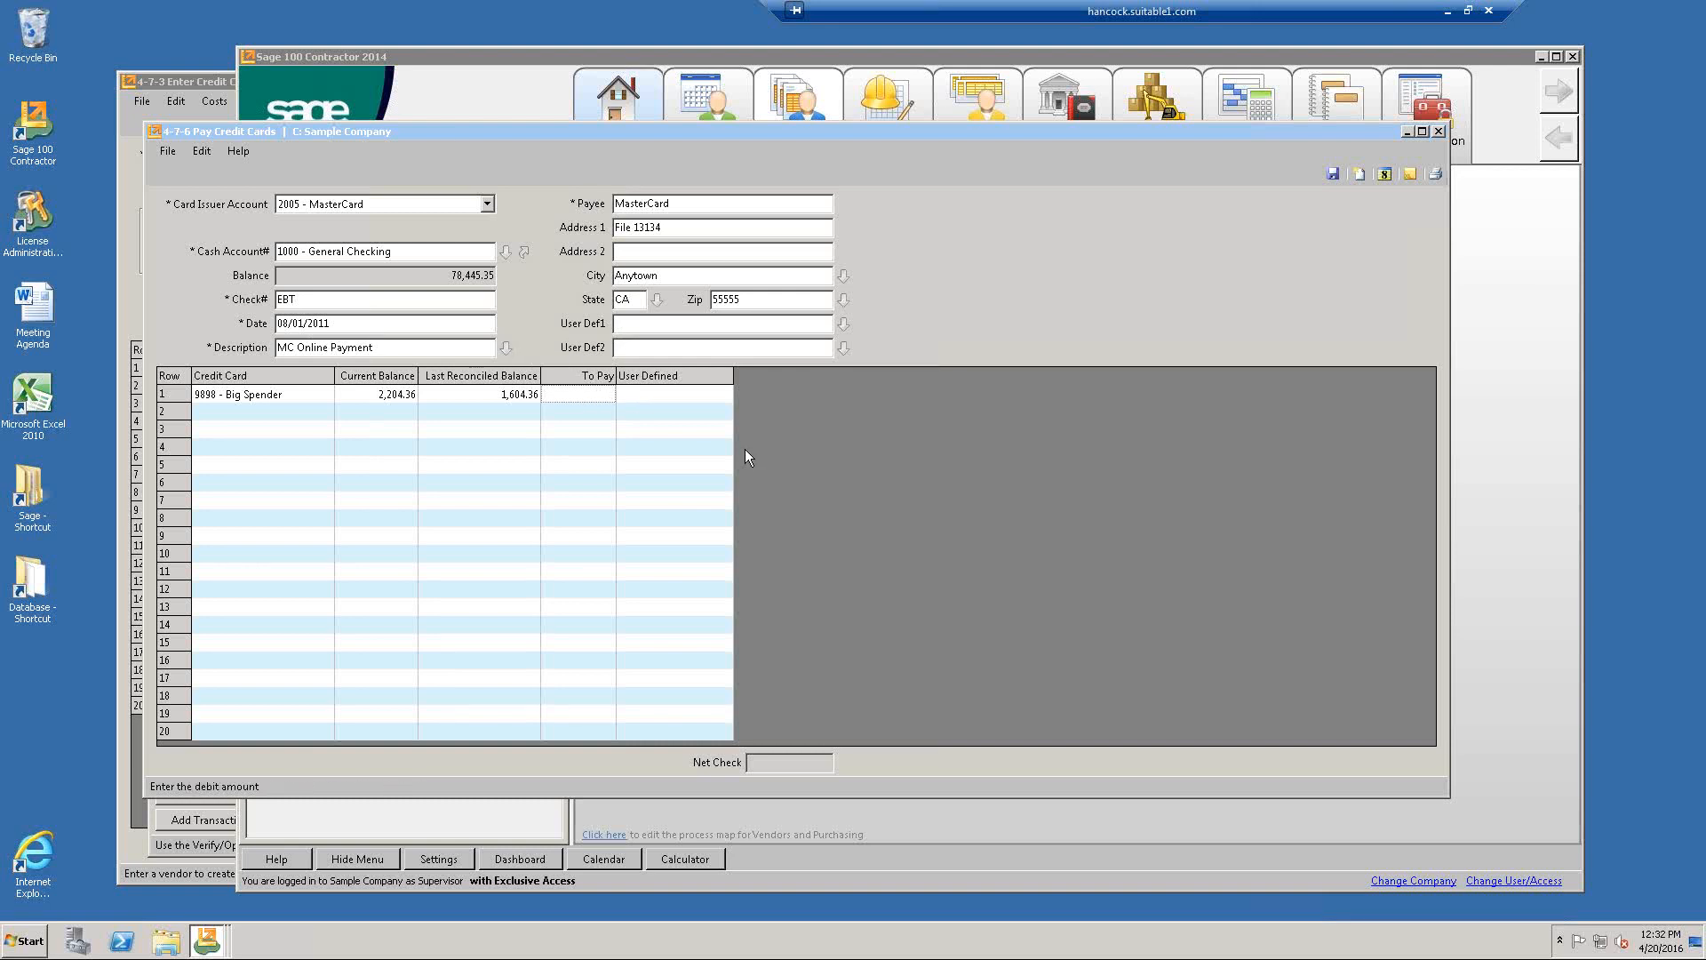
text(500)
key(Tab)
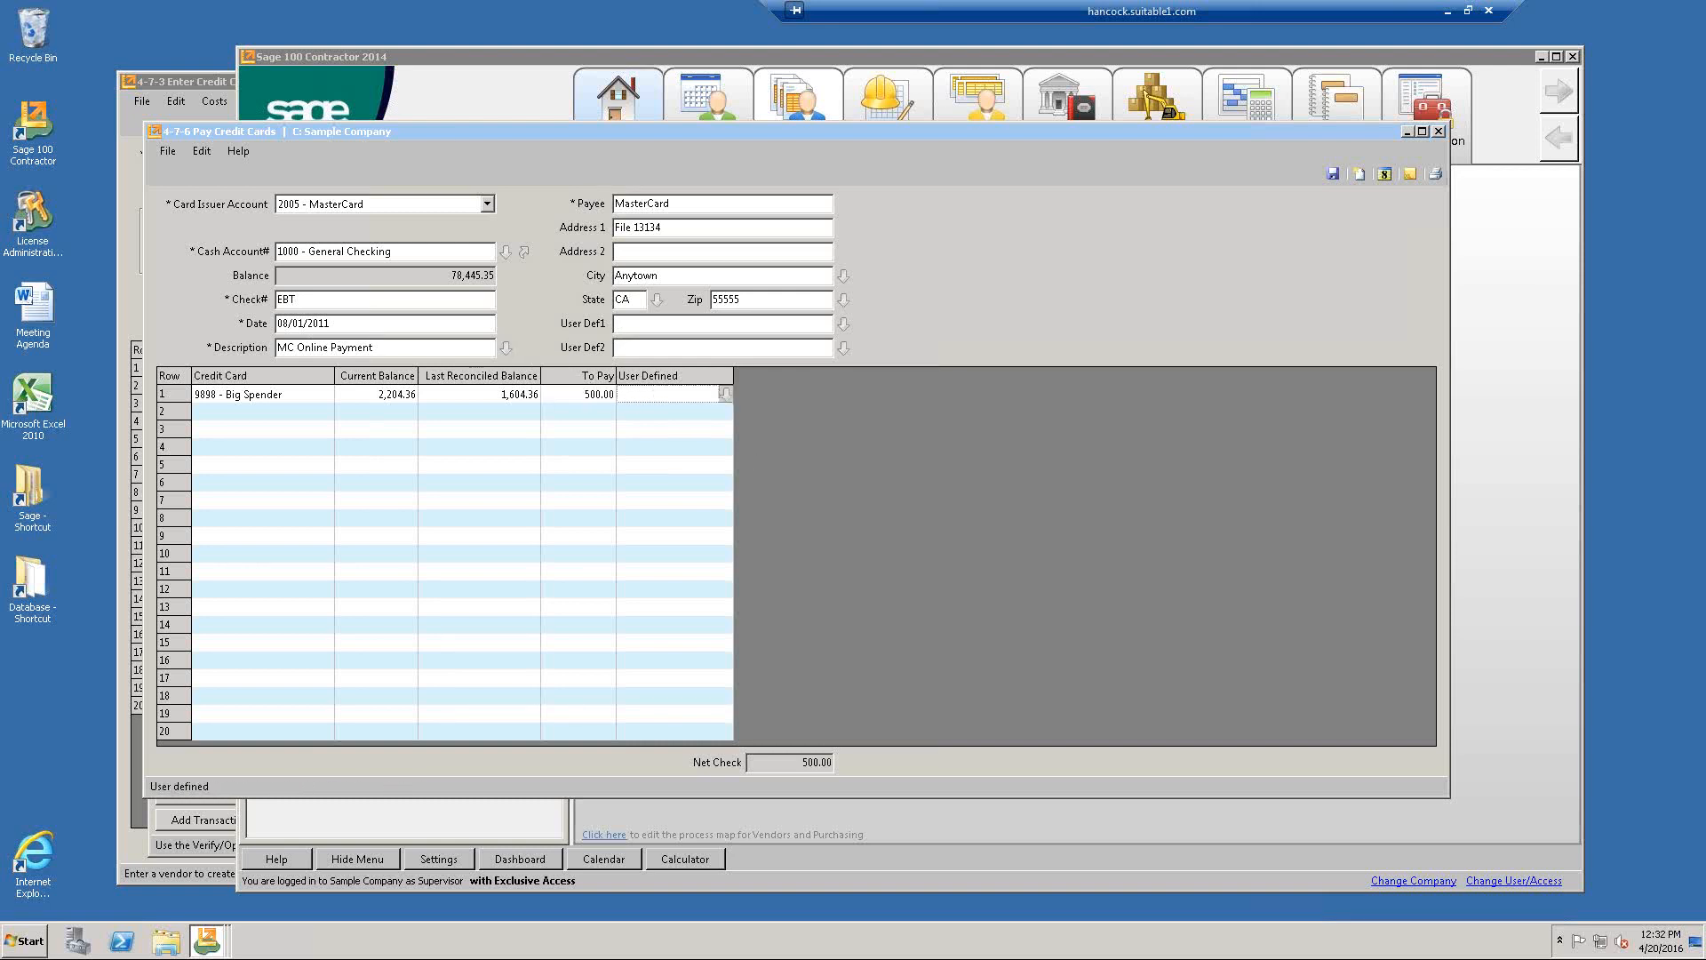
Save the MasterCard payment despite the duplicate check number and close the credit card payment window.
click(1327, 174)
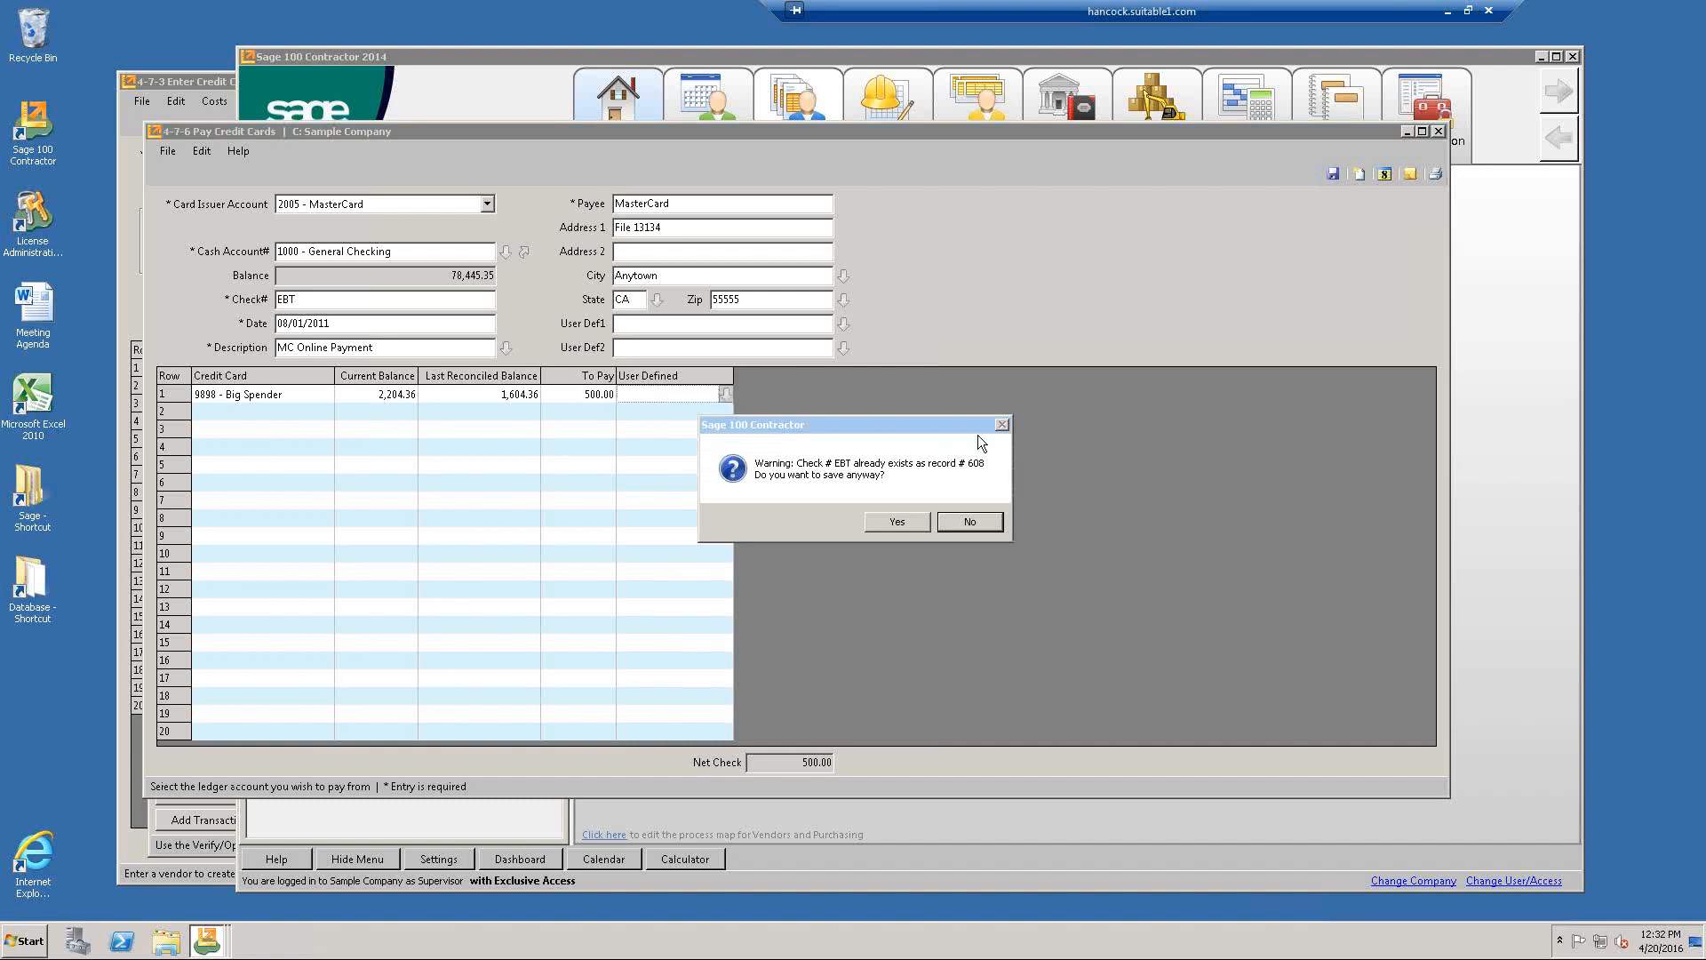
click(895, 522)
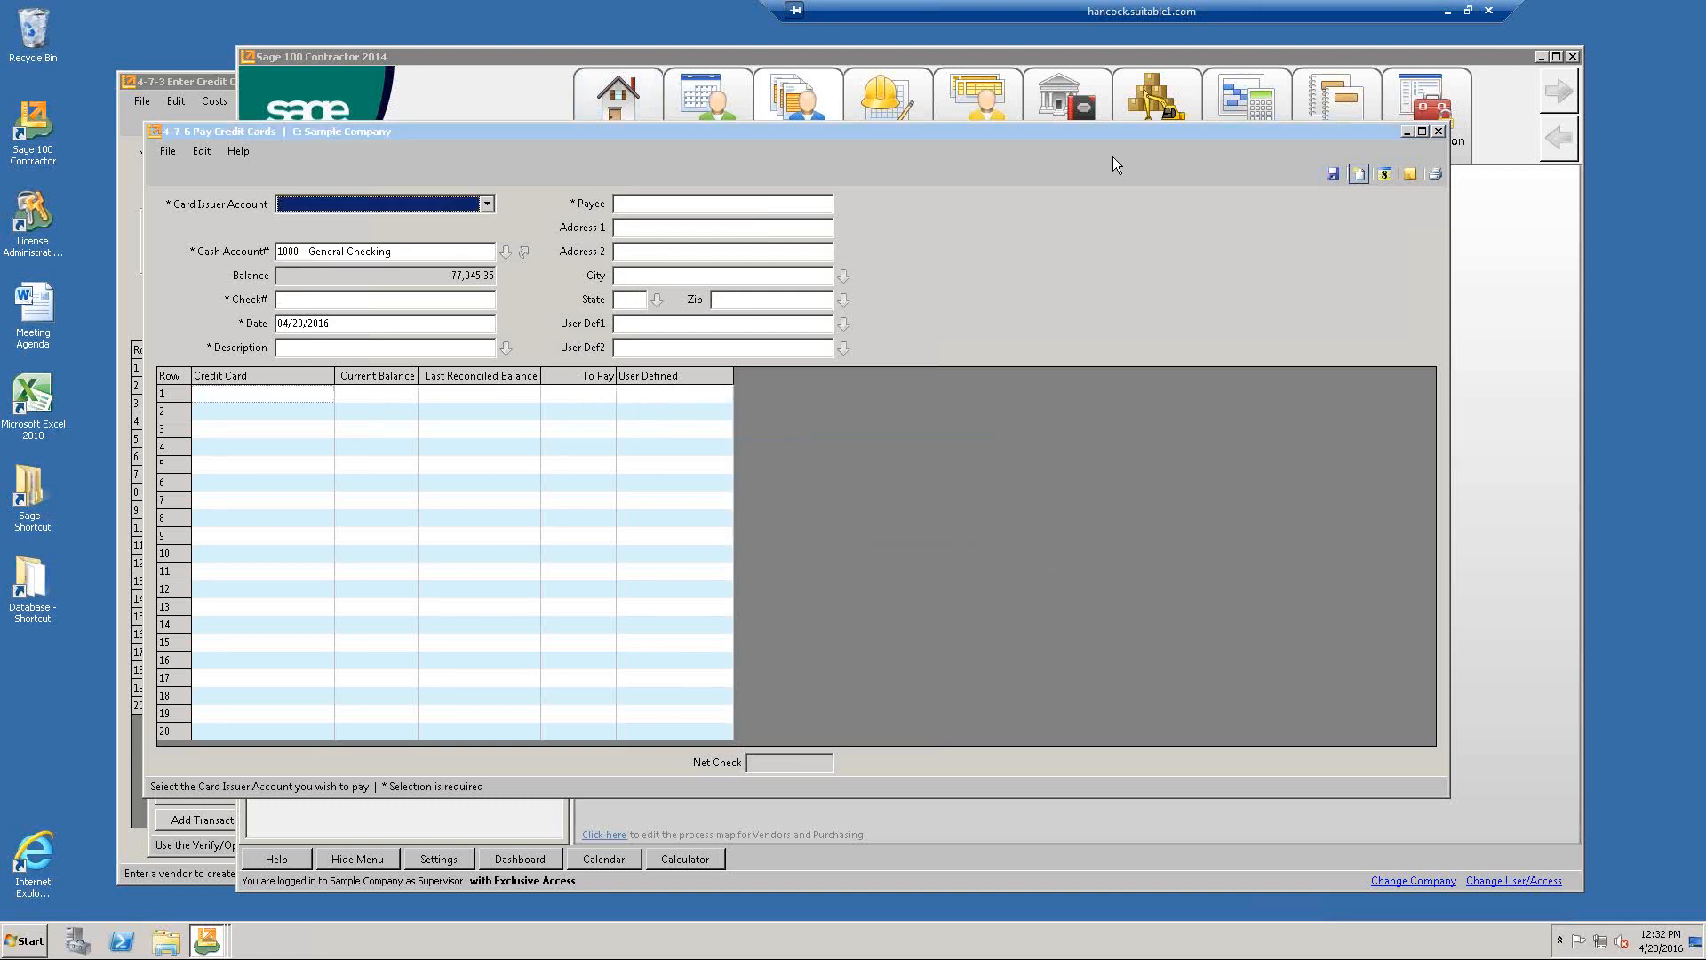
click(1438, 133)
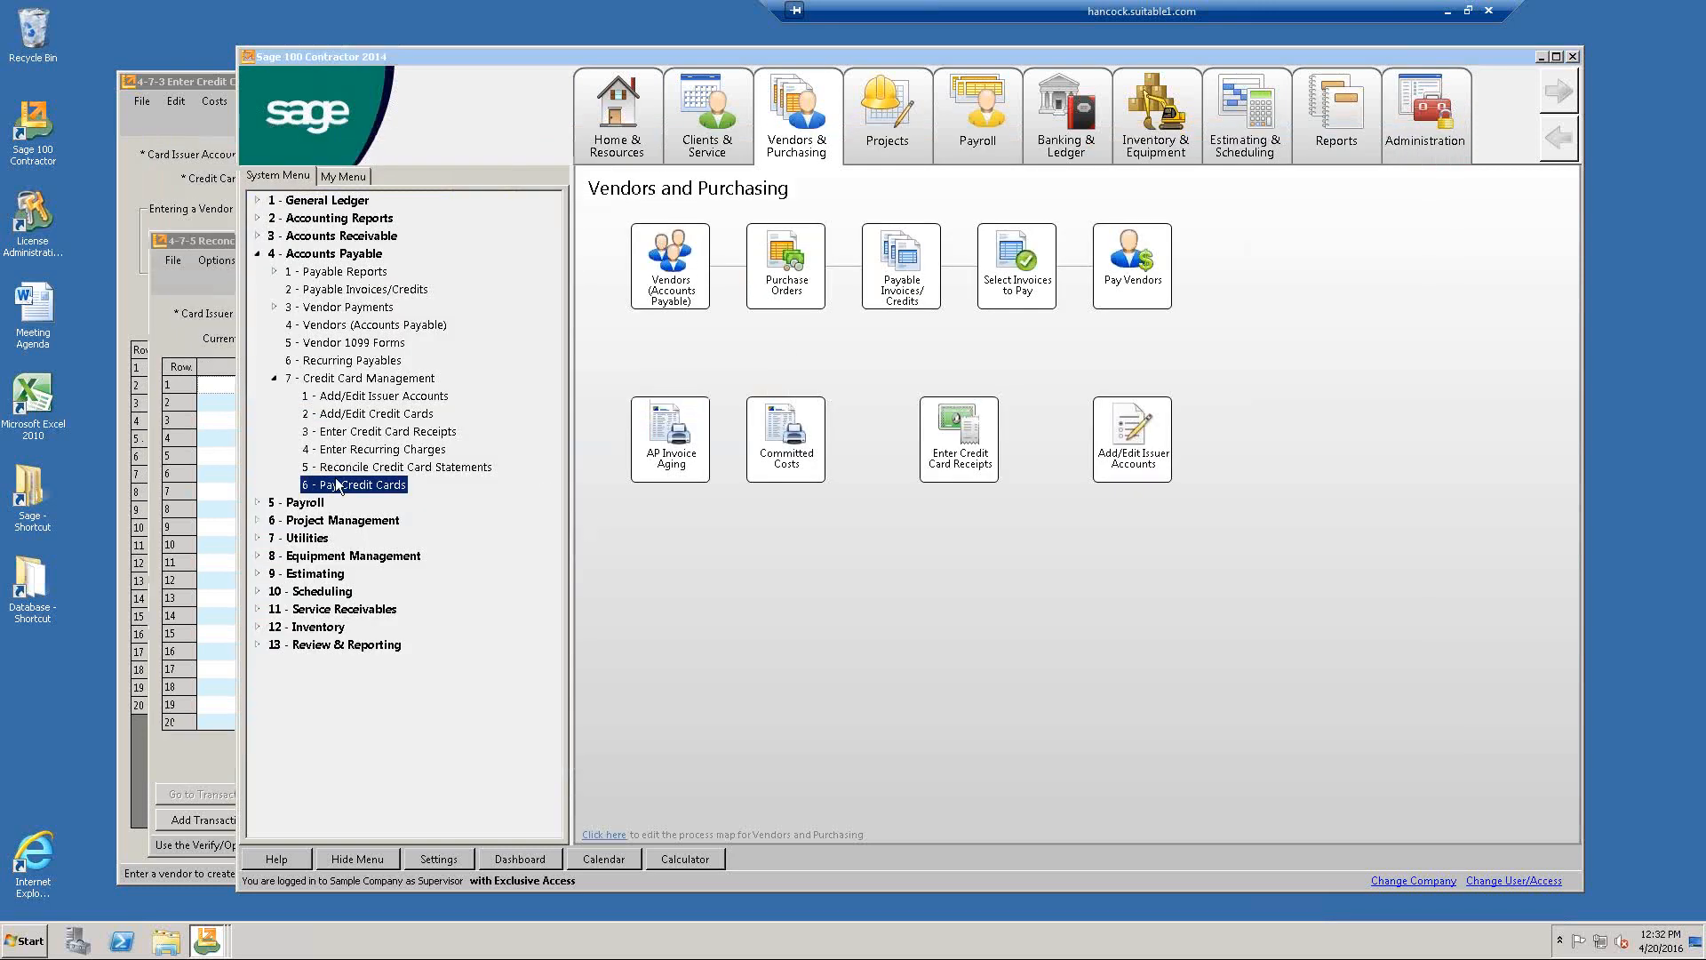
Open credit card statement reconciliation and display the items for the 2005 - MasterCard account without a cutoff date.
double_click(397, 469)
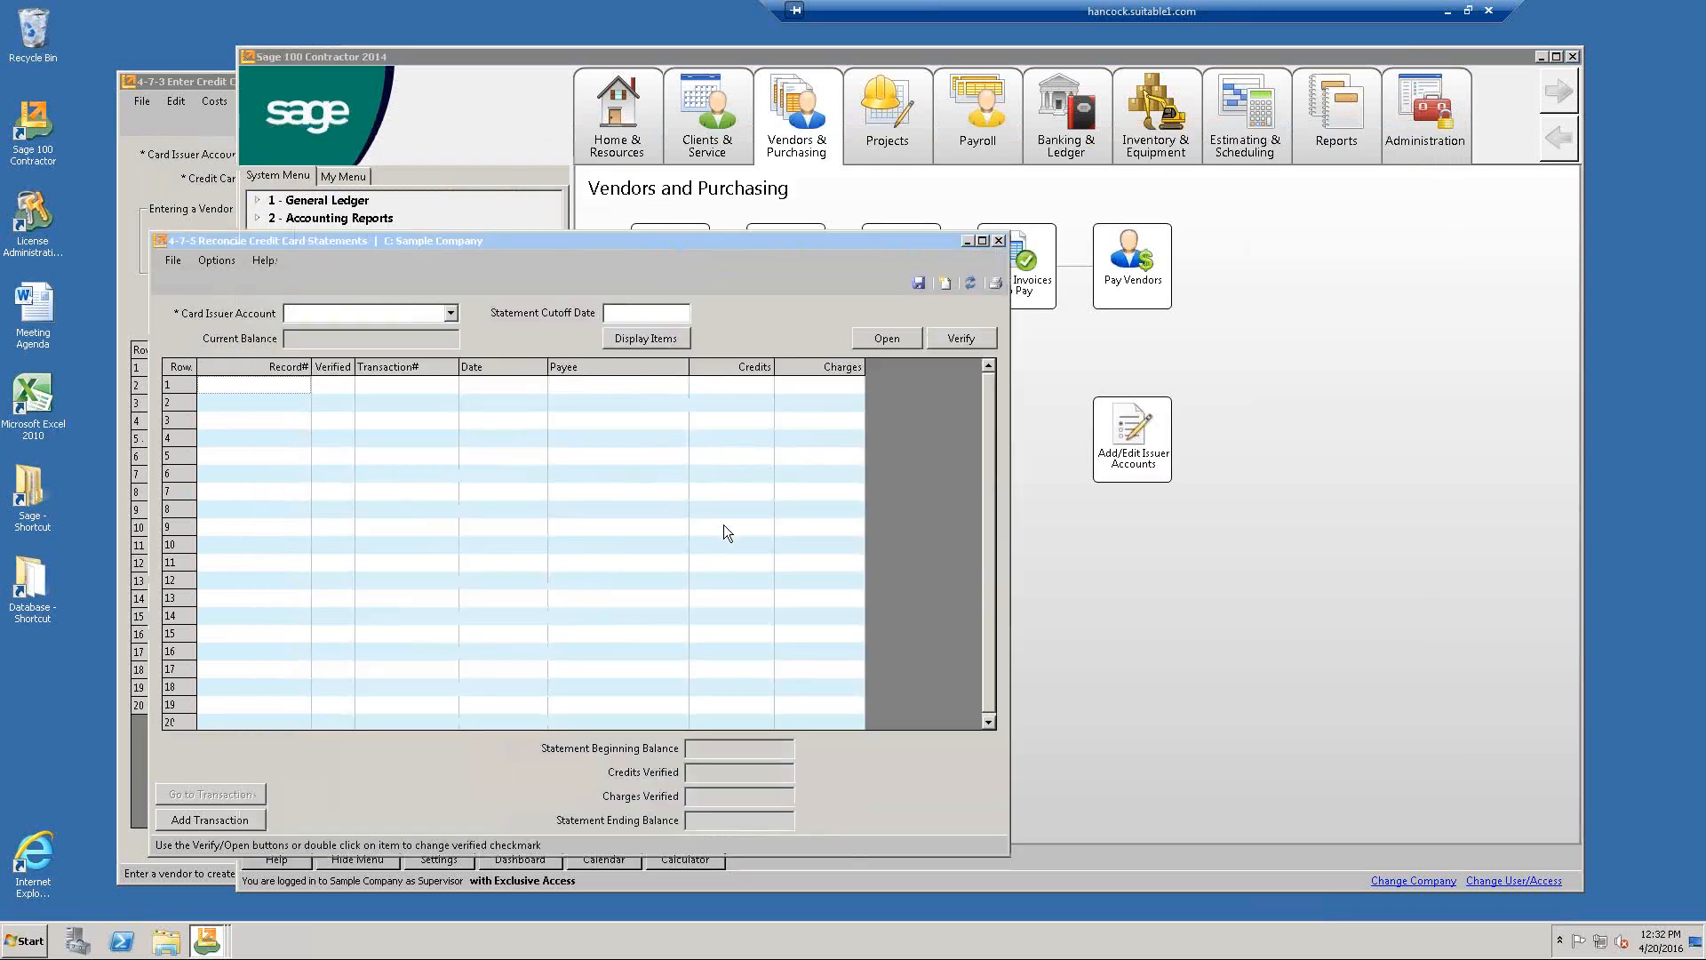
click(454, 311)
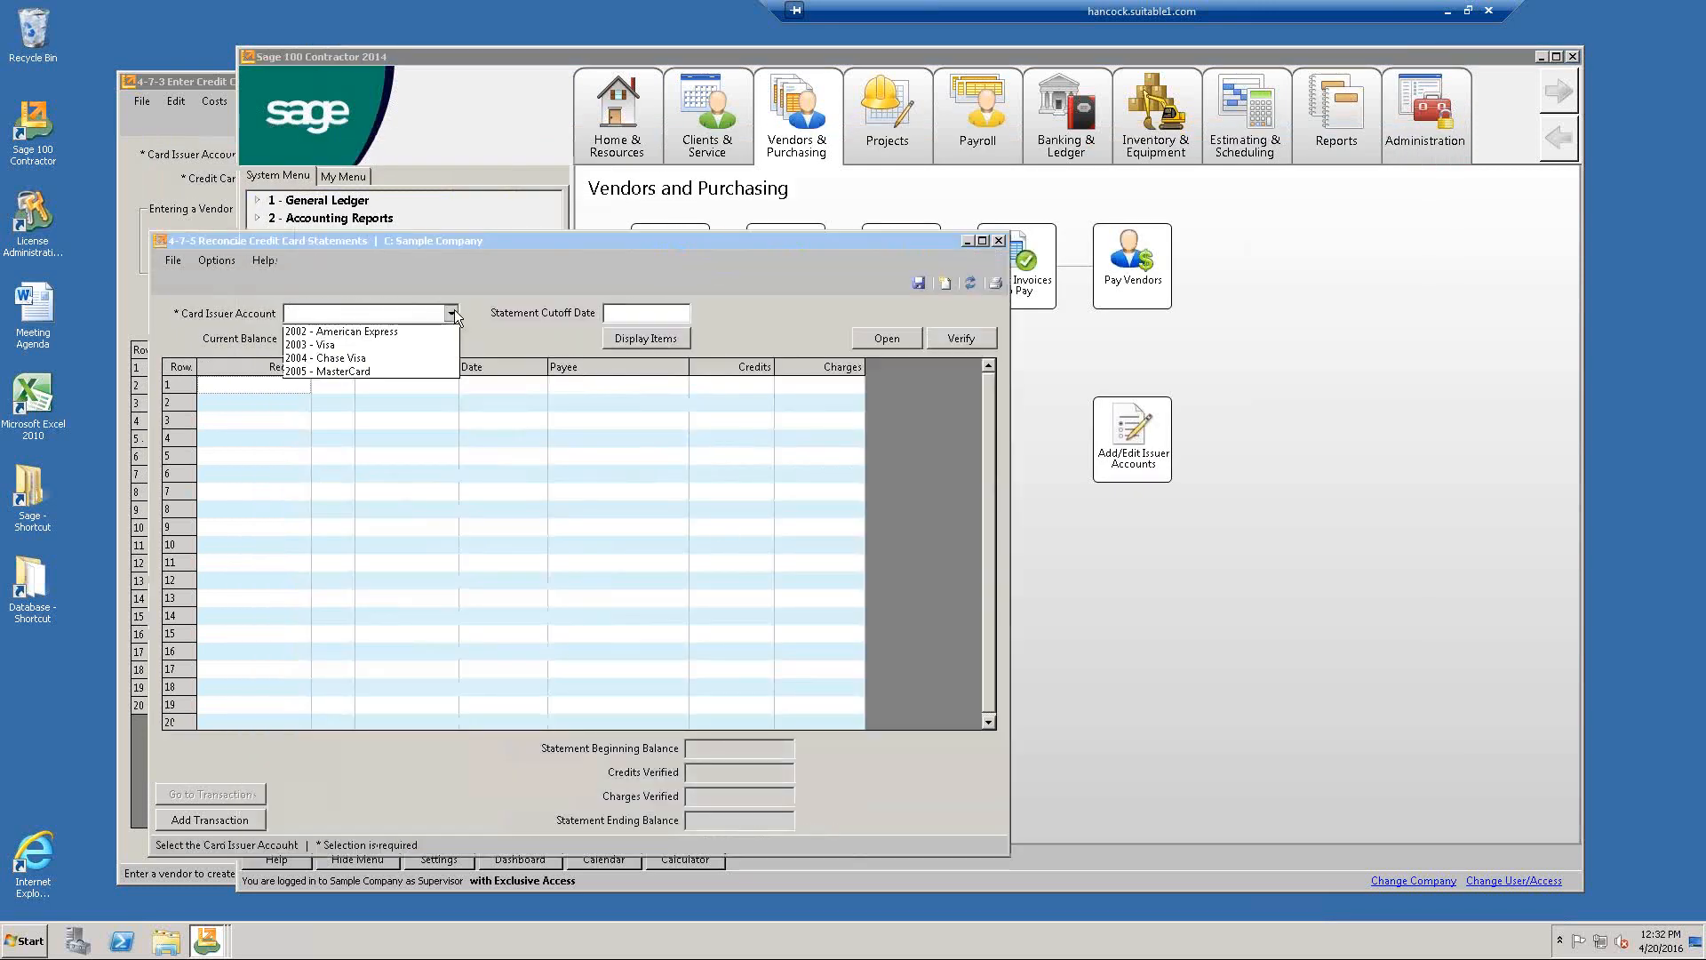
click(333, 372)
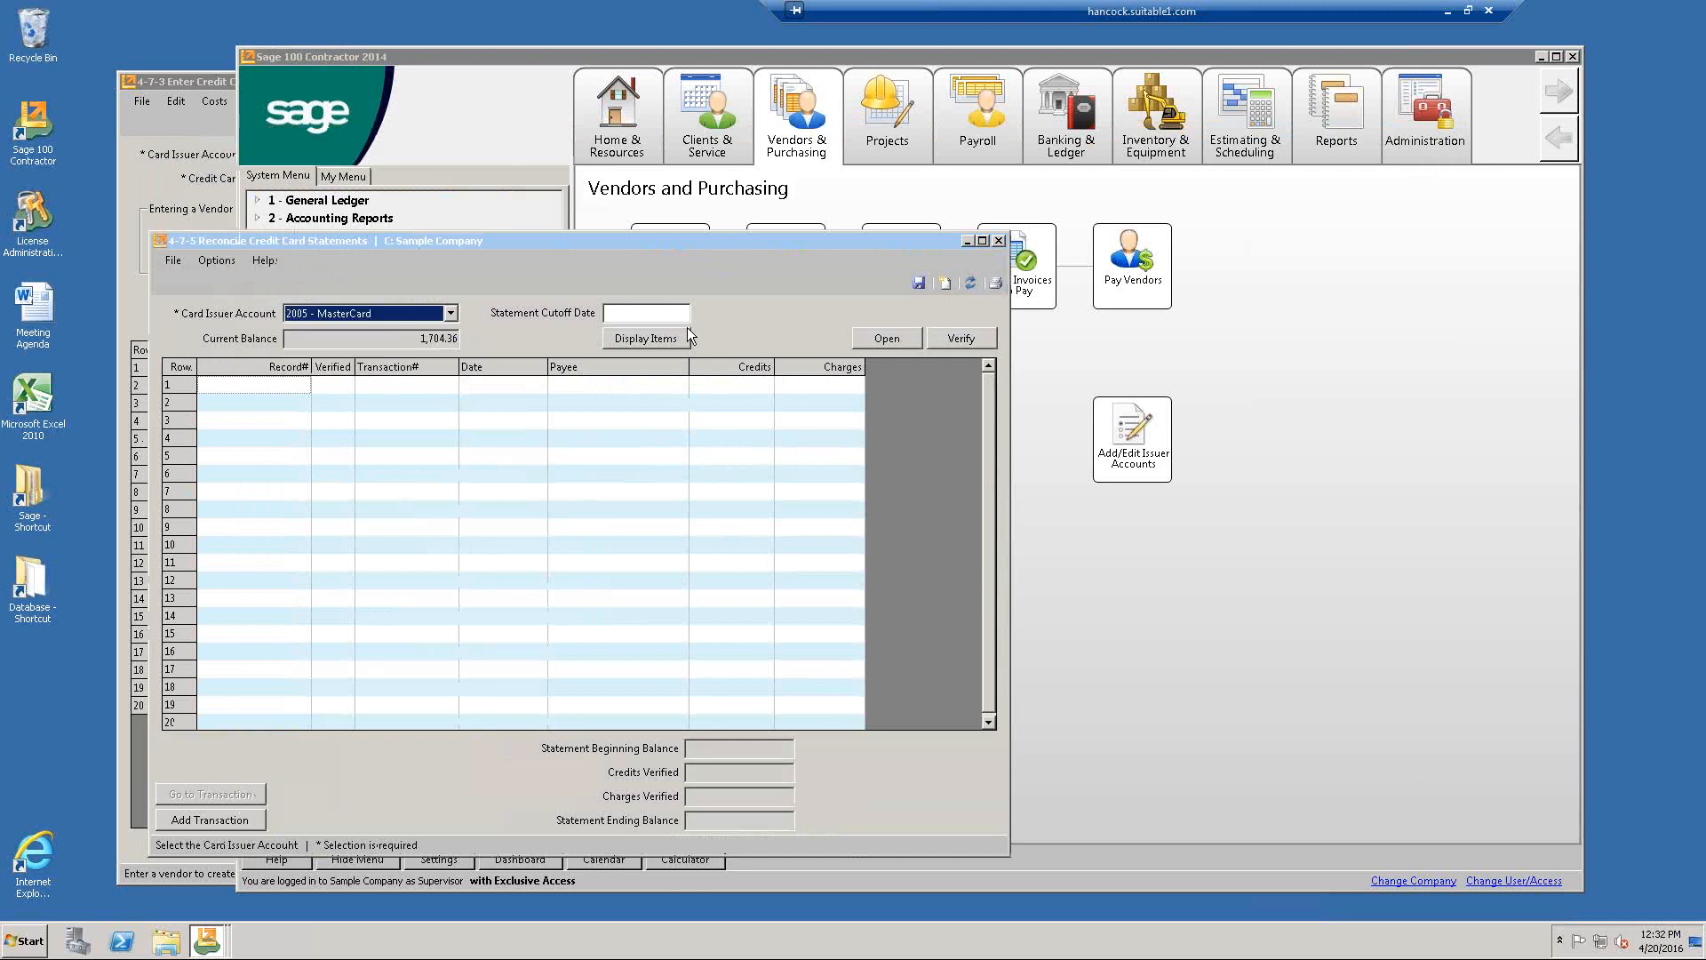
click(651, 339)
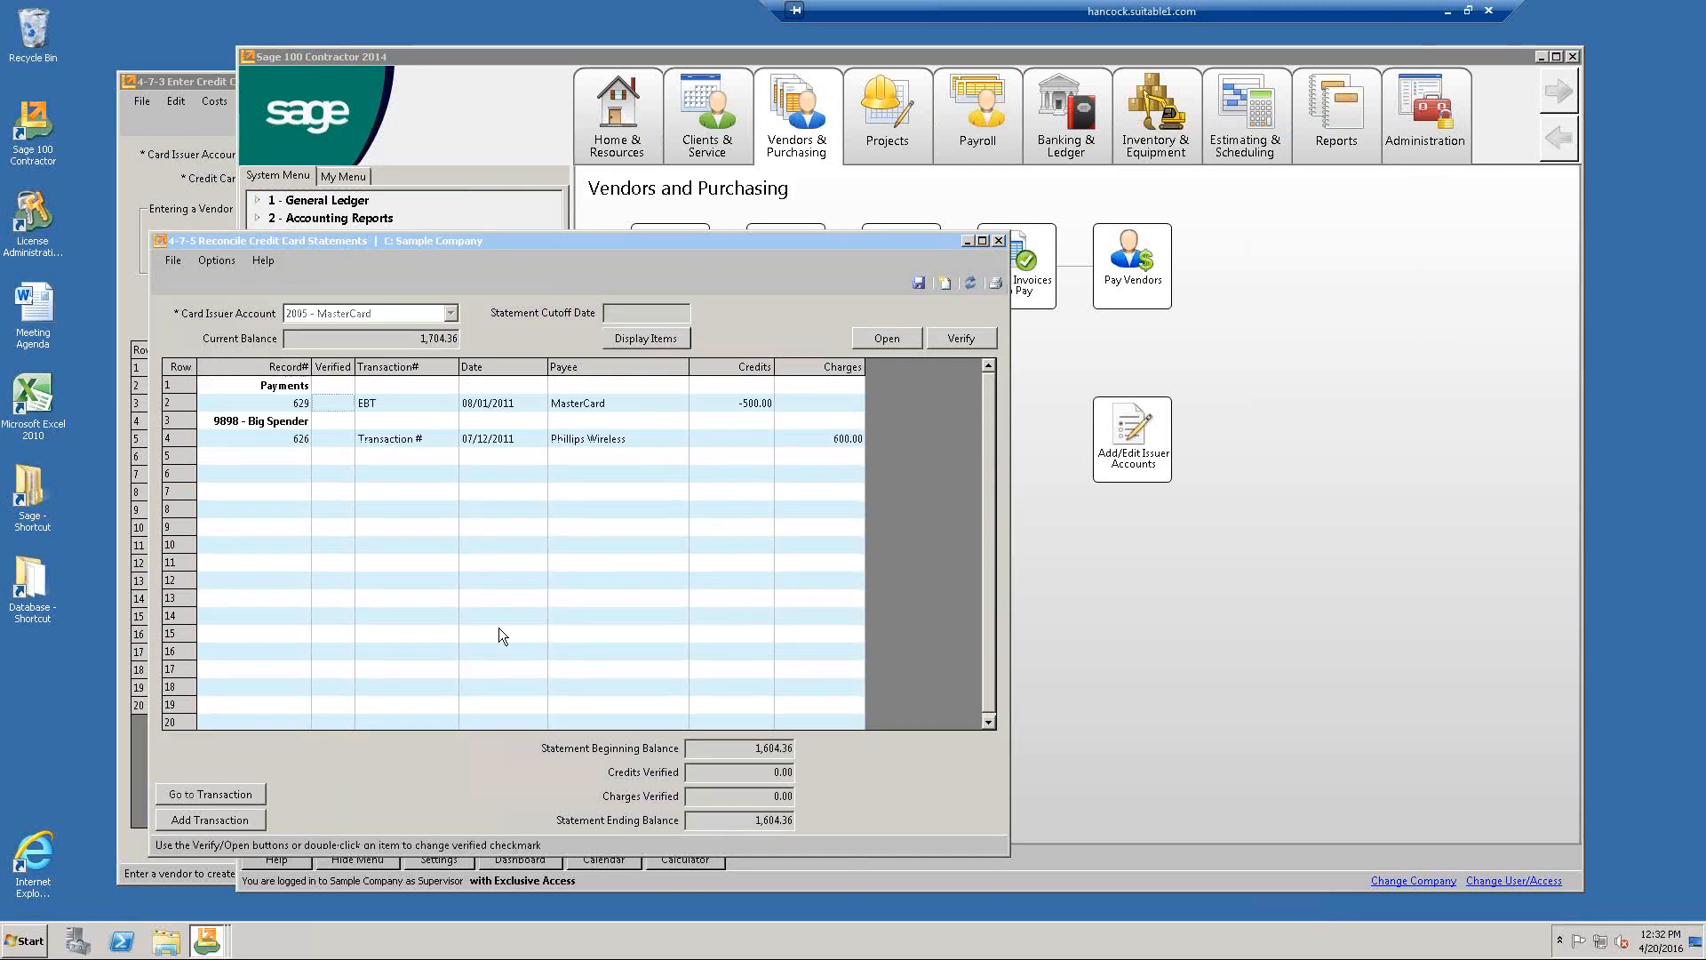
Mark the 08/01/2011 EBT payment as verified and clear the mark again, comparing the statement's beginning and ending balances.
click(208, 408)
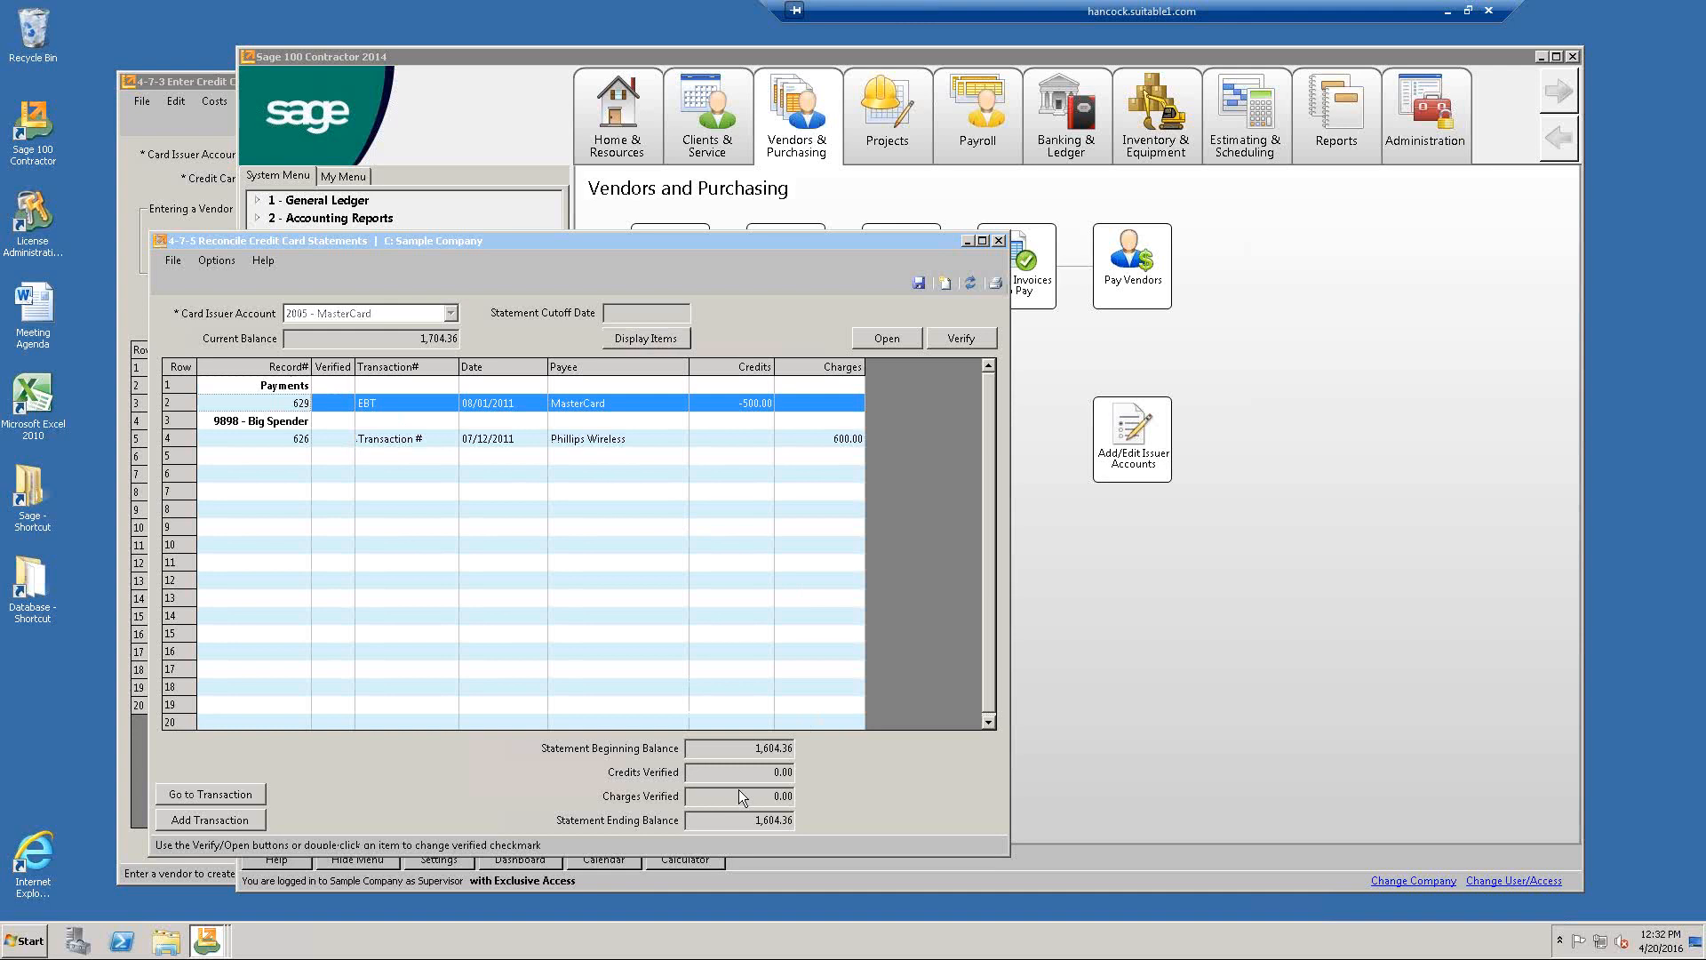
click(740, 751)
double_click(334, 404)
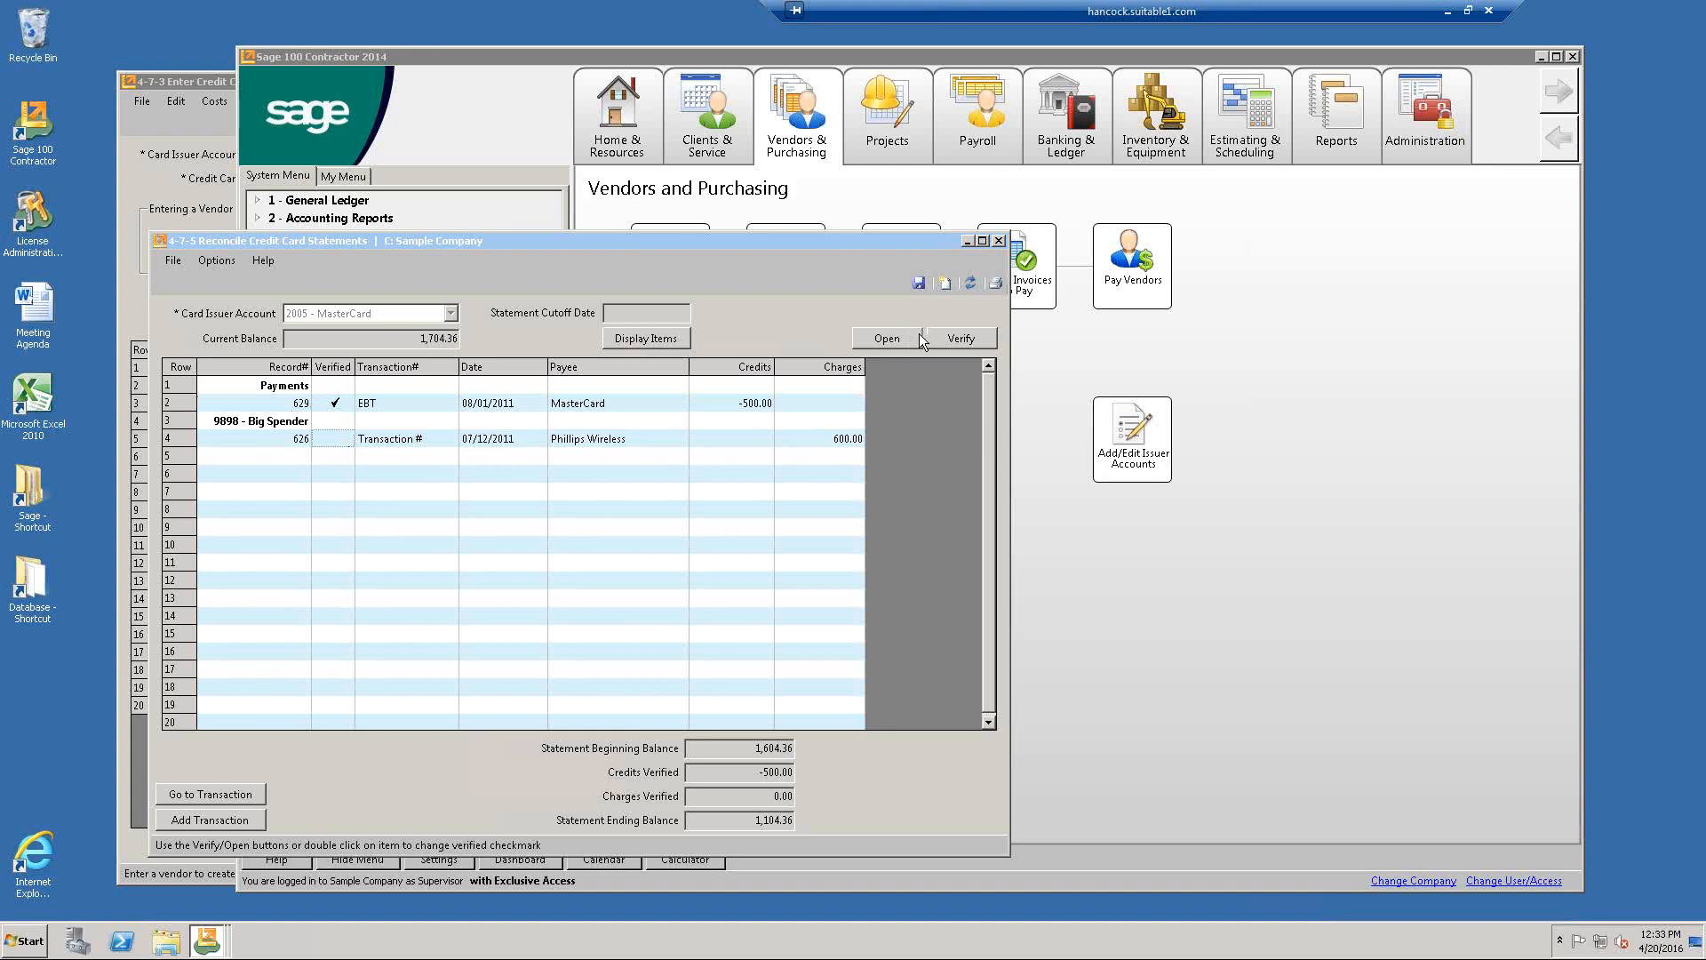
click(854, 339)
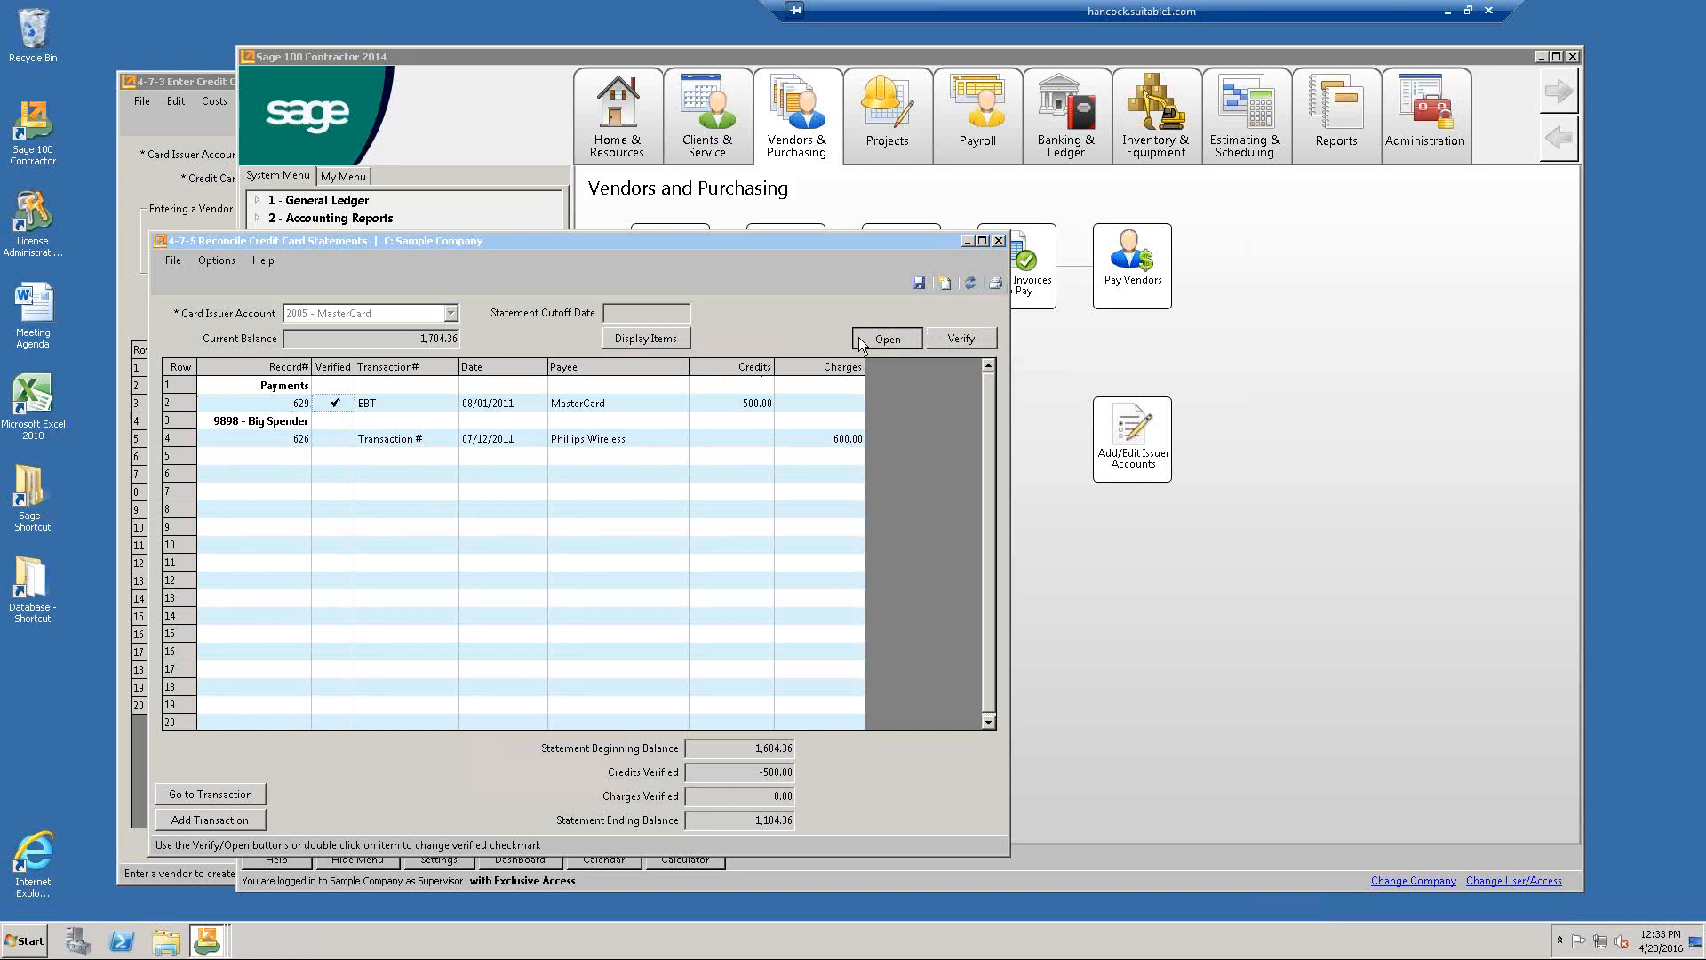
double_click(334, 407)
drag(752, 822, 805, 827)
double_click(342, 404)
Return to the main window and start a new credit card payment on the 2002 - American Express account.
click(1242, 696)
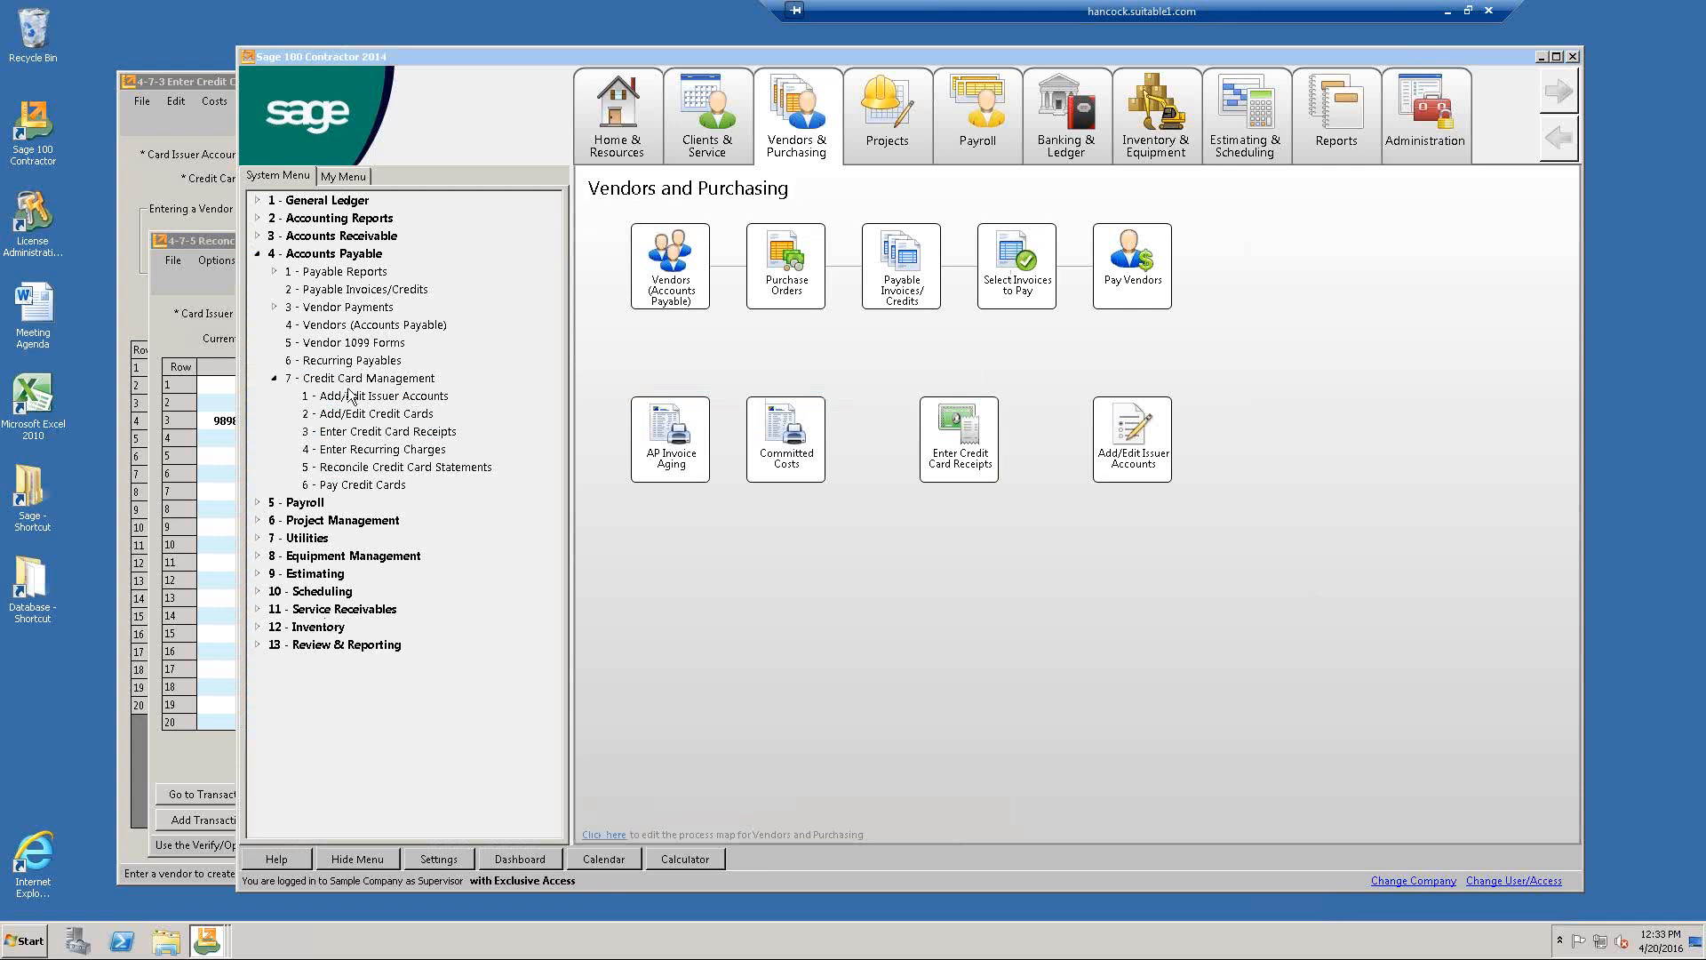
double_click(395, 485)
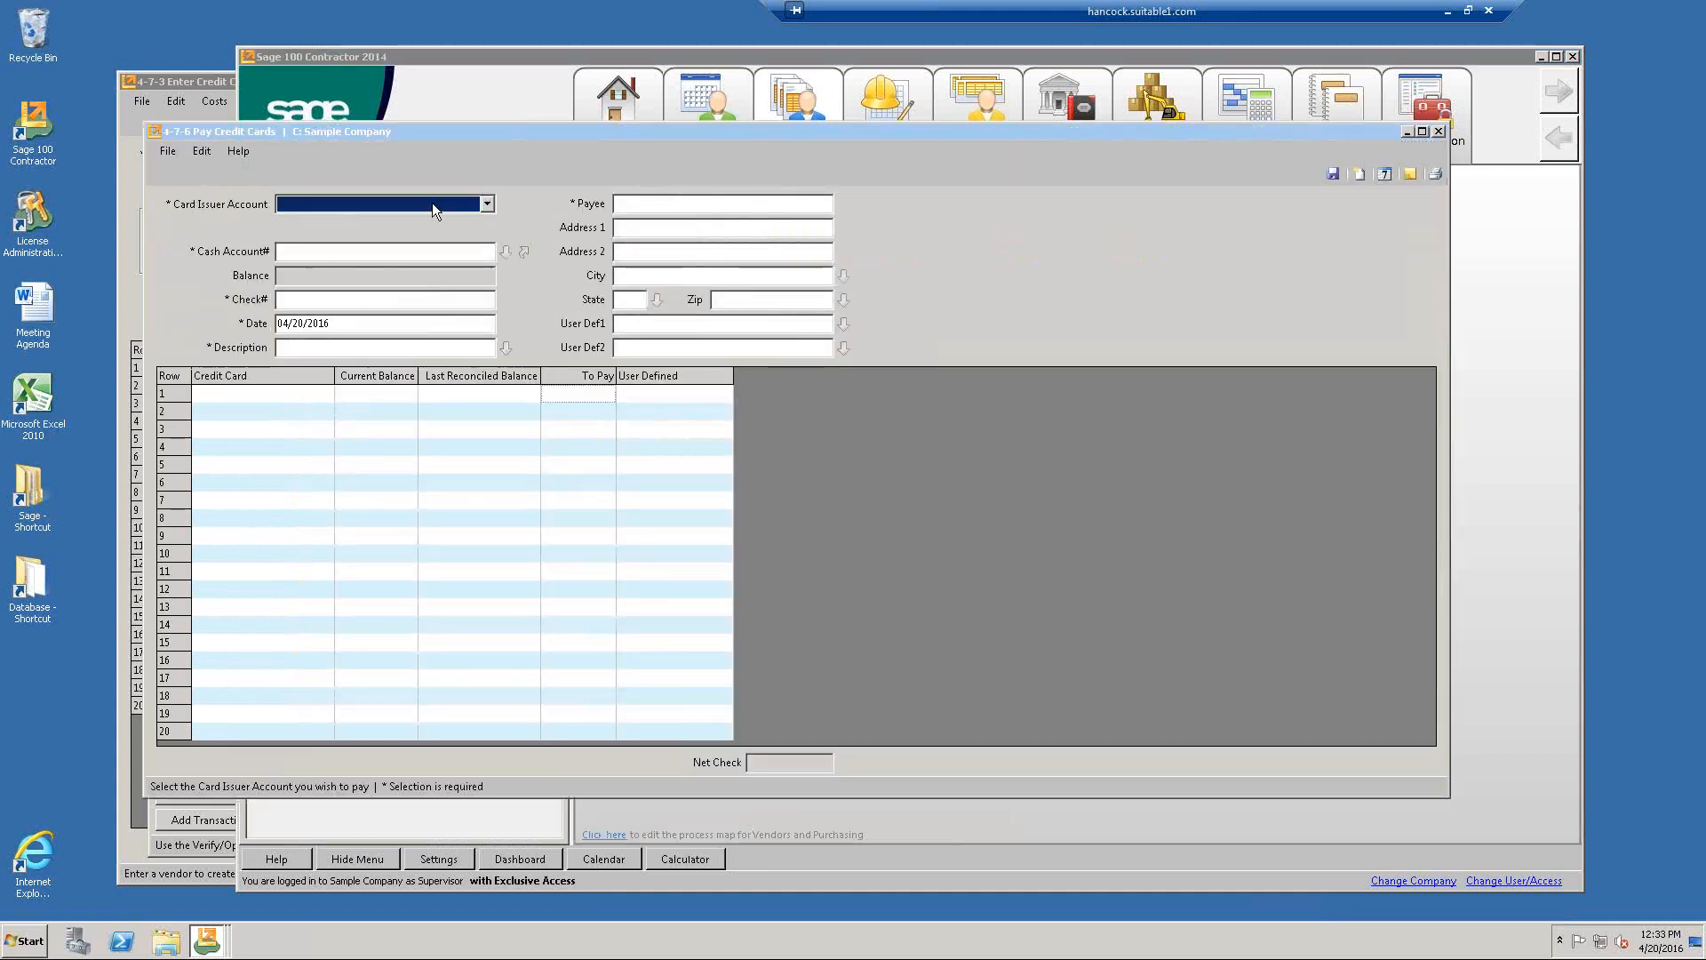
click(487, 201)
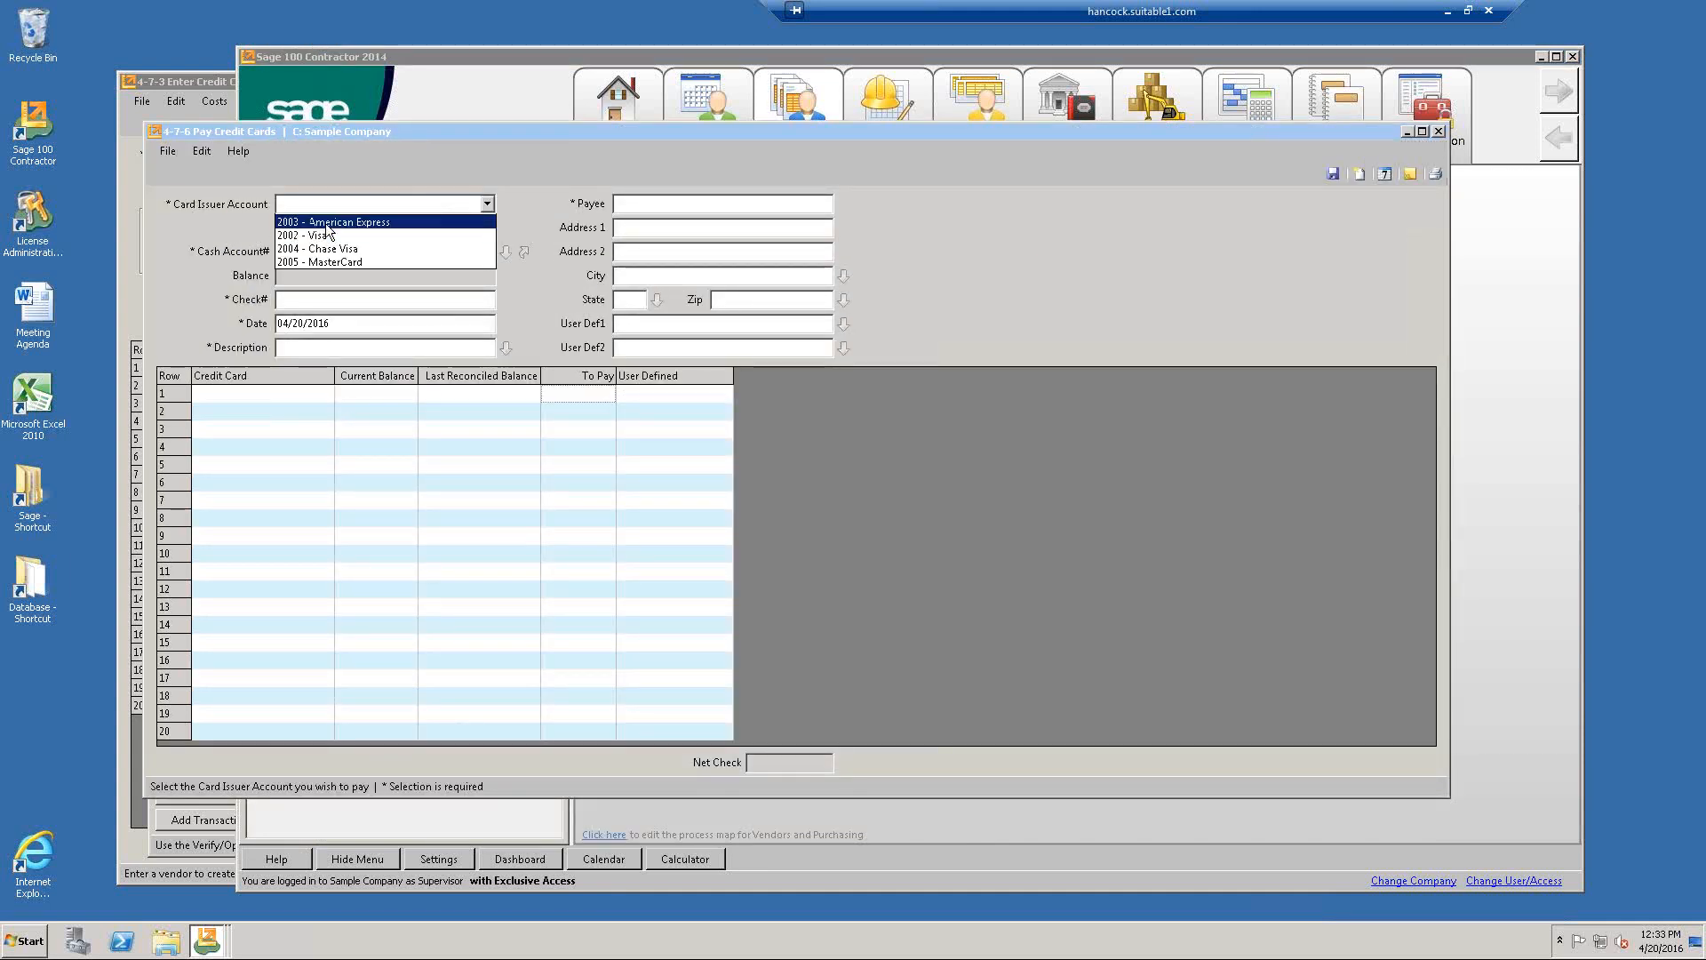
click(444, 217)
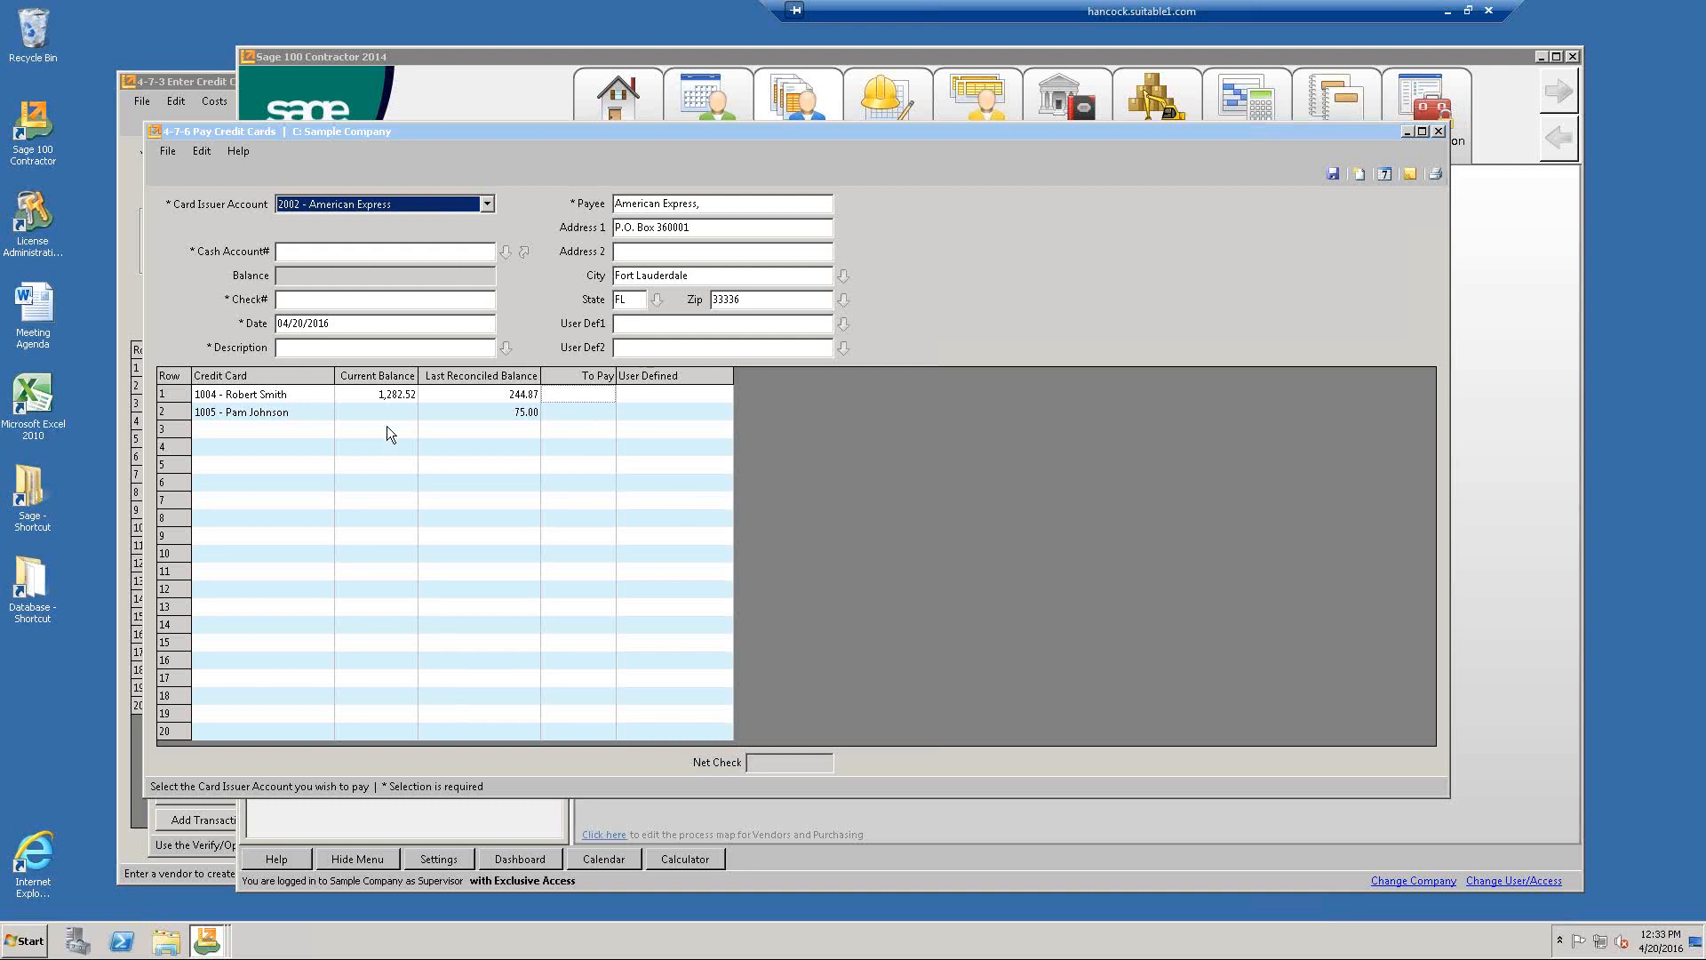
Set the American Express payment's cash account to 1000 and its check number to EBT.
key(Tab)
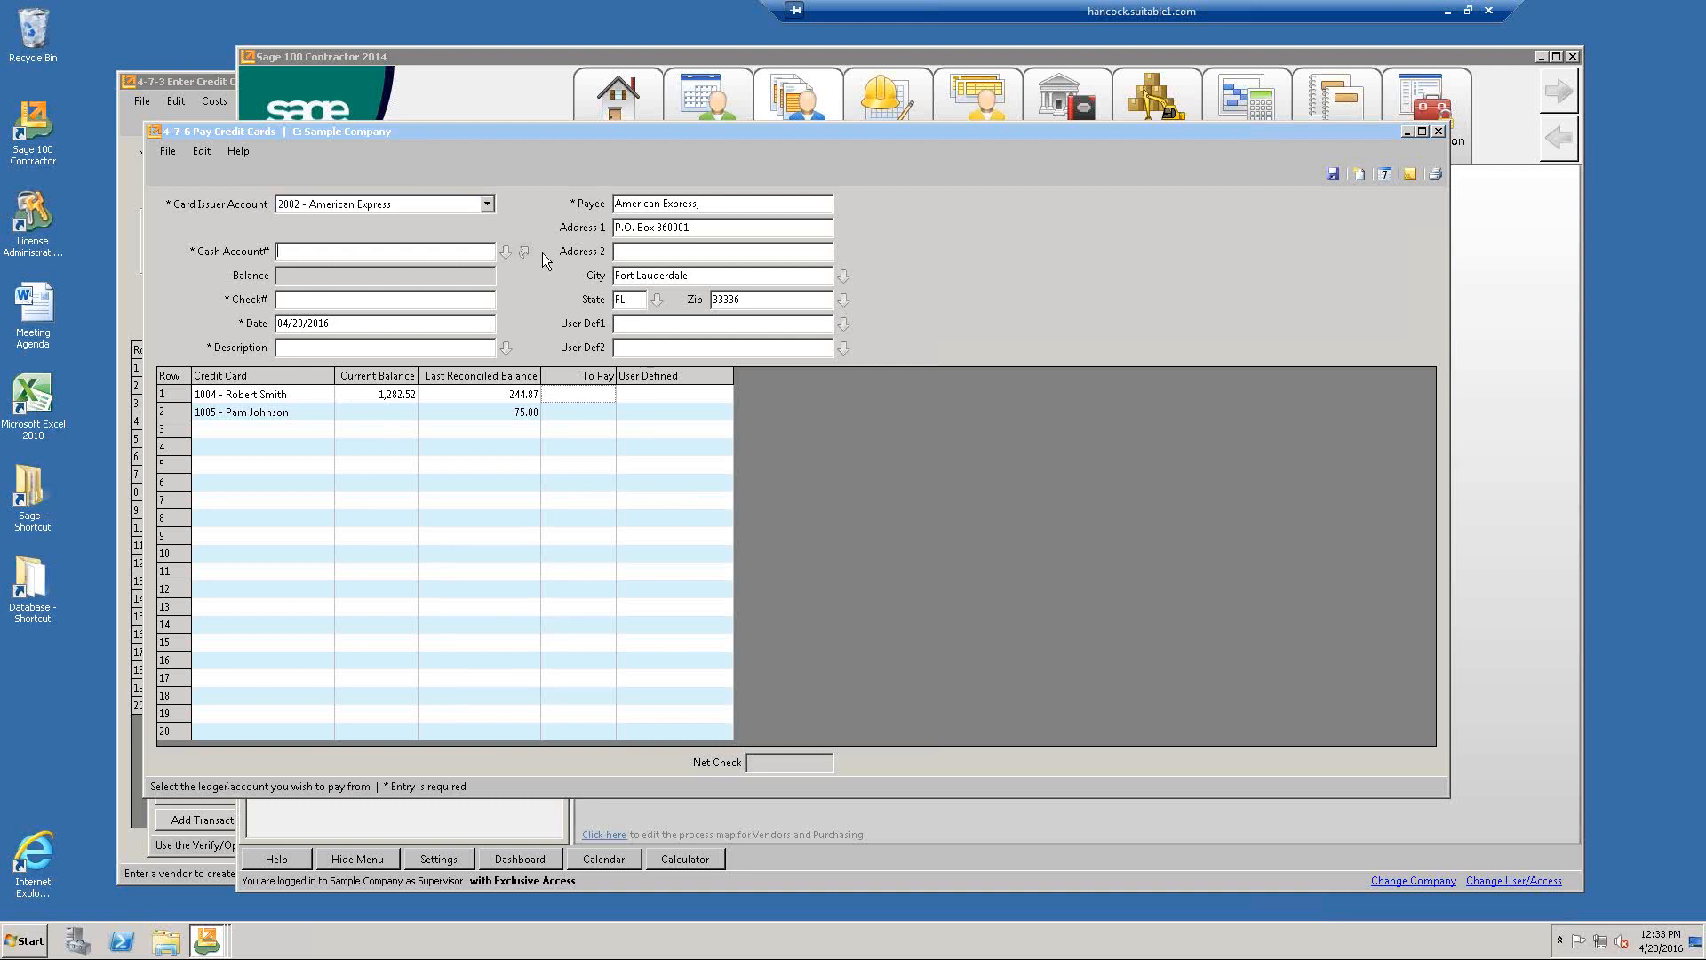
text(1000)
key(Tab)
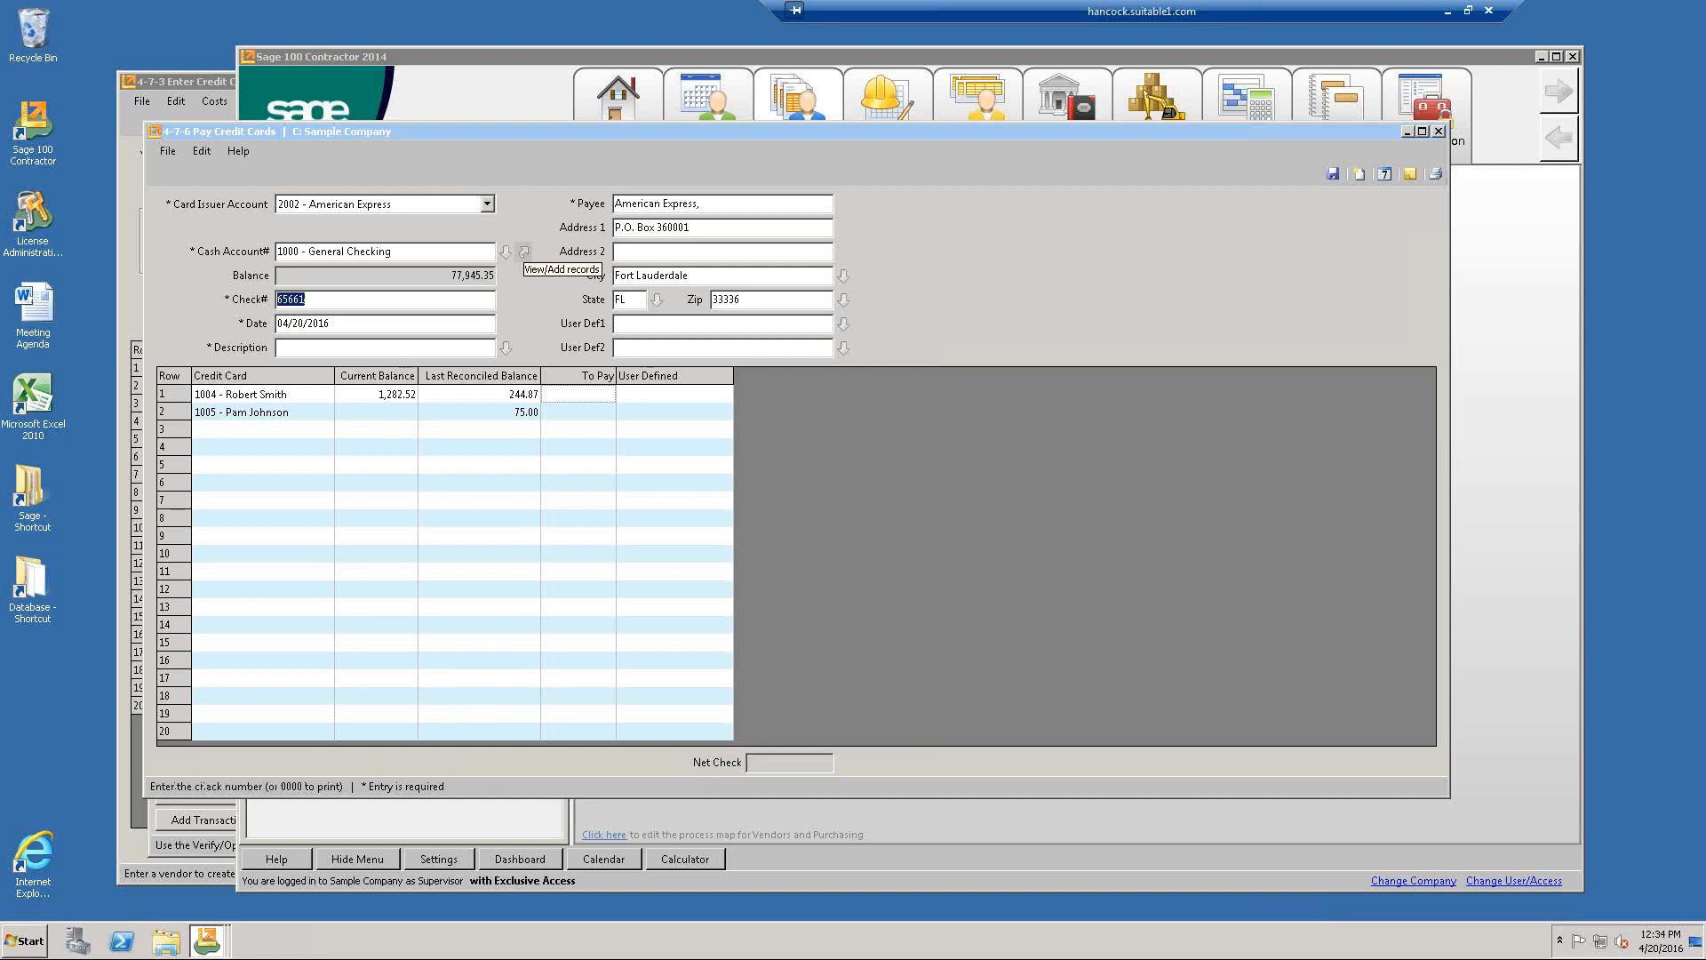
text(EFT)
key(Tab)
Date the payment 07/01/2011 and enter Online Payment as its description.
text(070111)
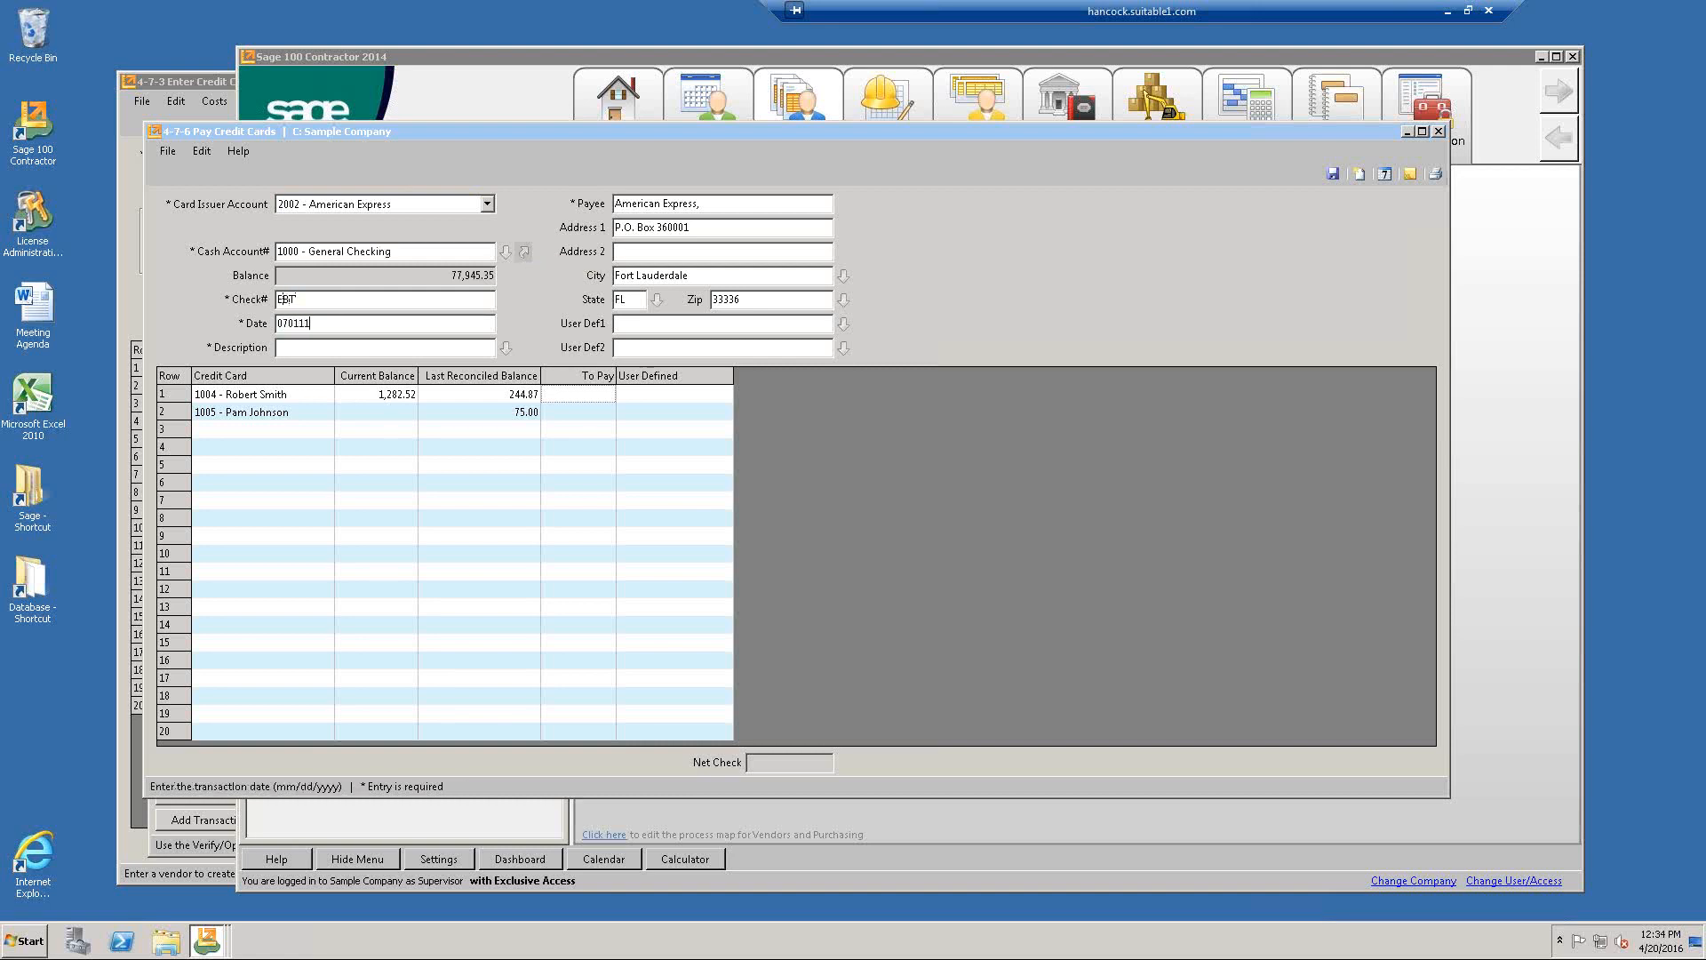
key(Tab)
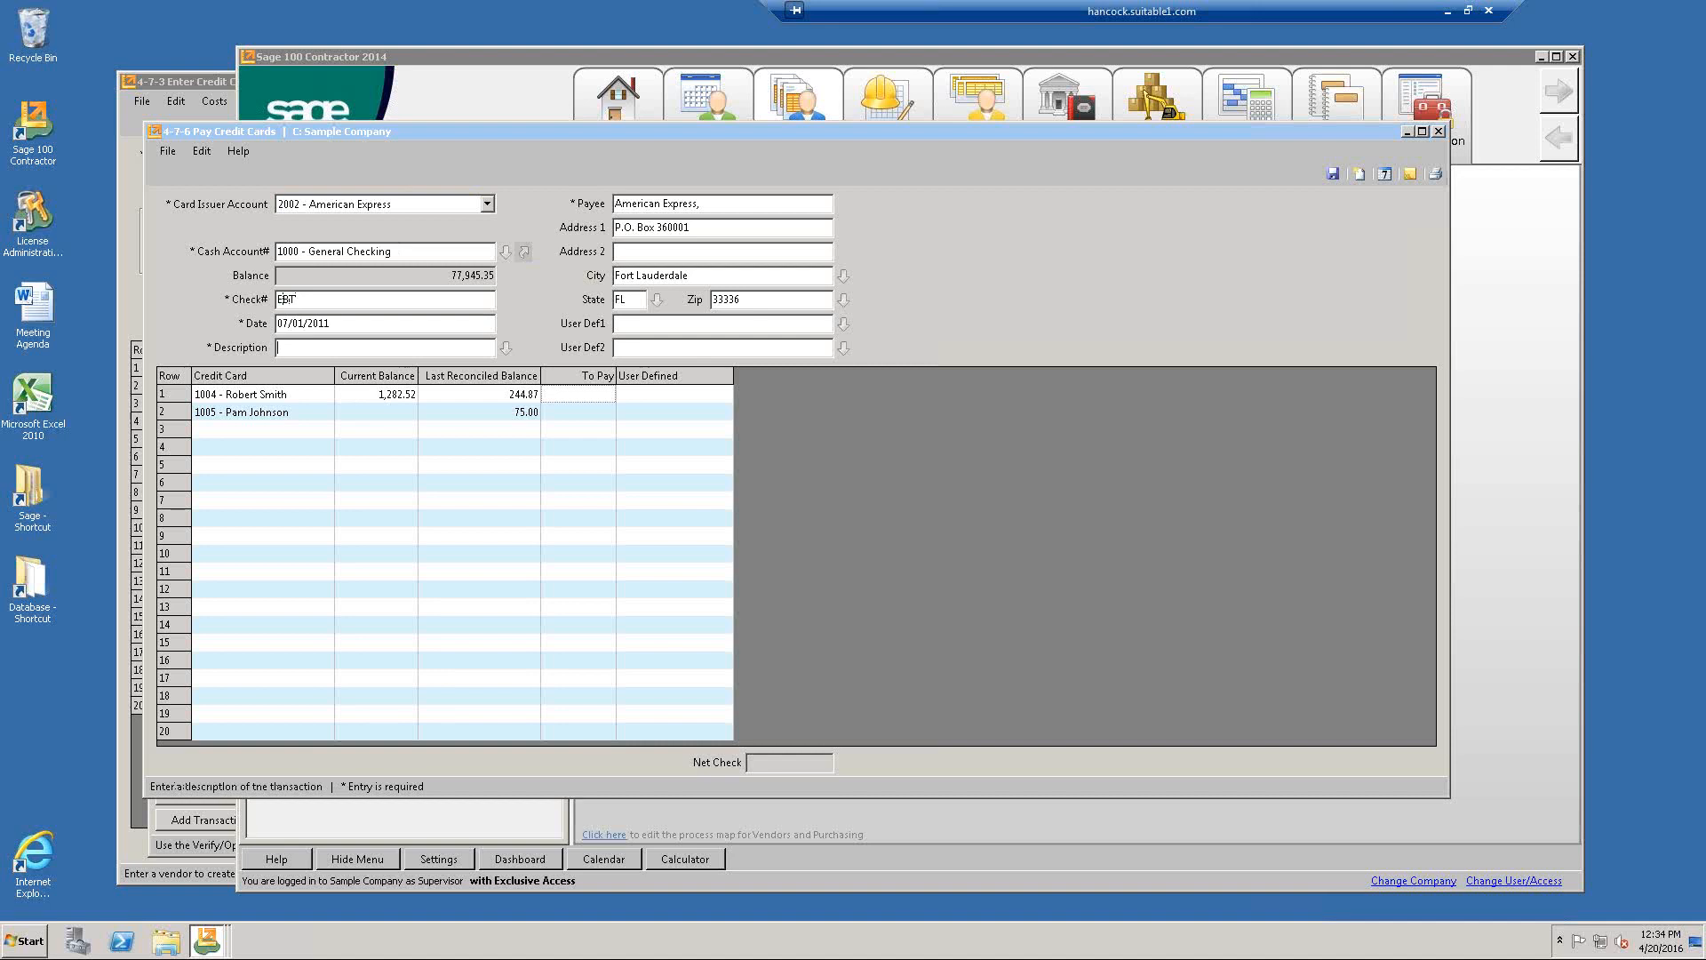
text(Online Payment)
key(Tab)
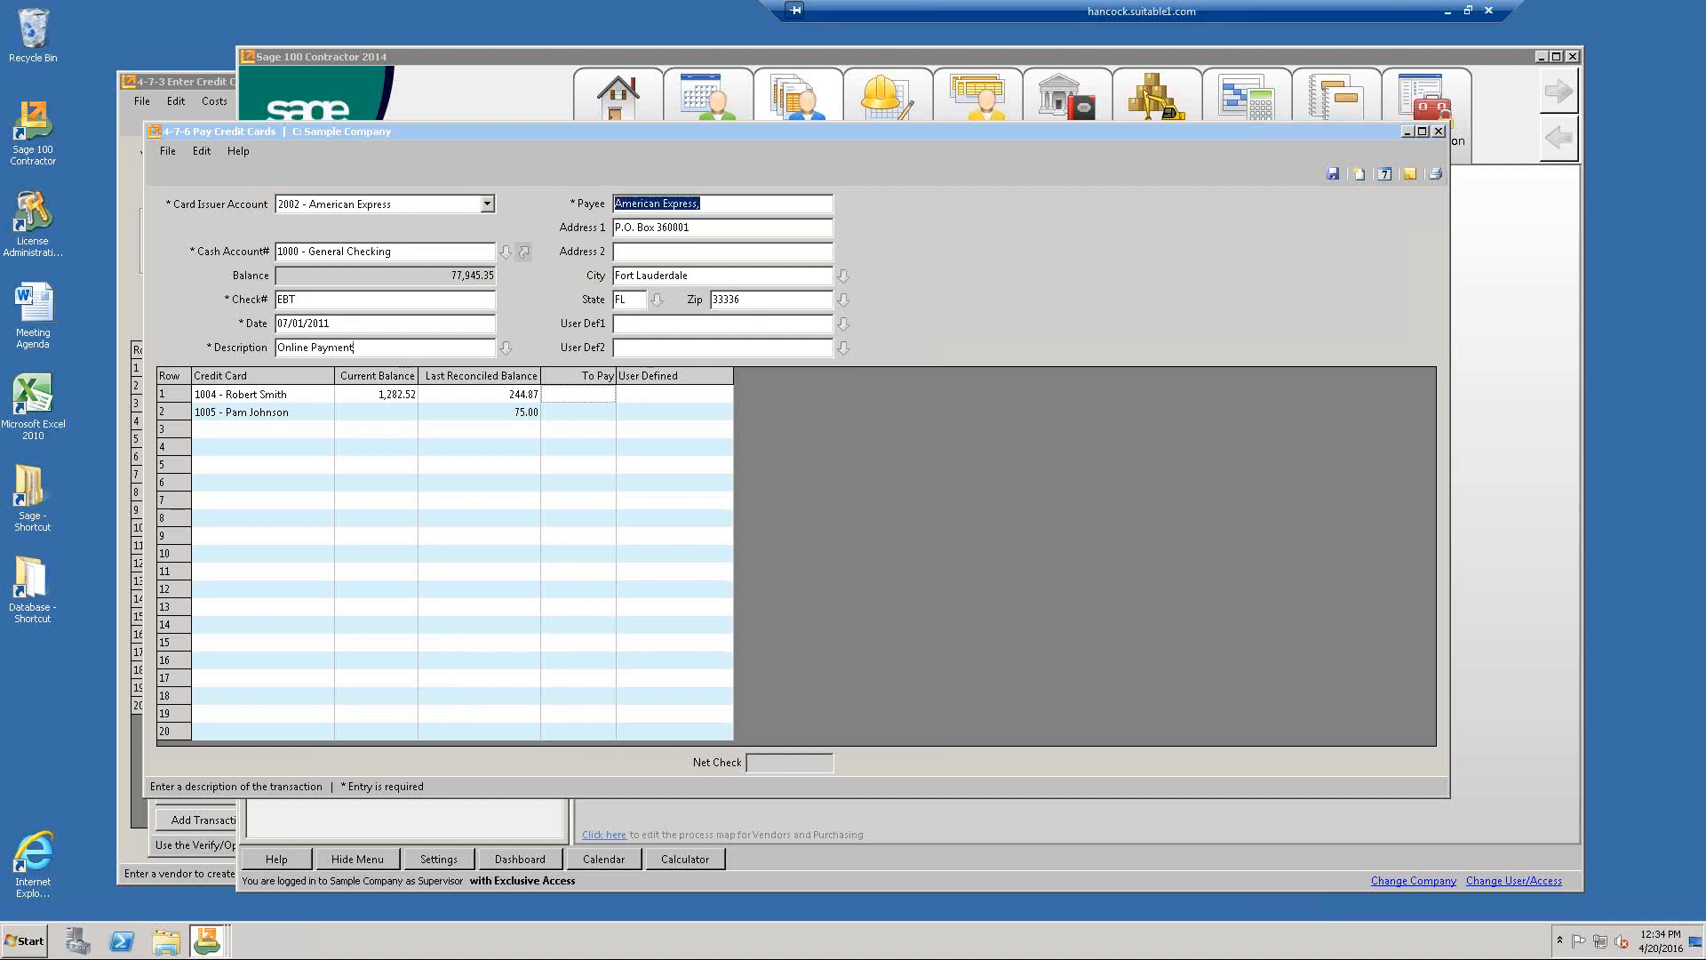
Enter 10,000.00 as the amount to pay on the first American Express card and check it against that card's balances.
click(551, 397)
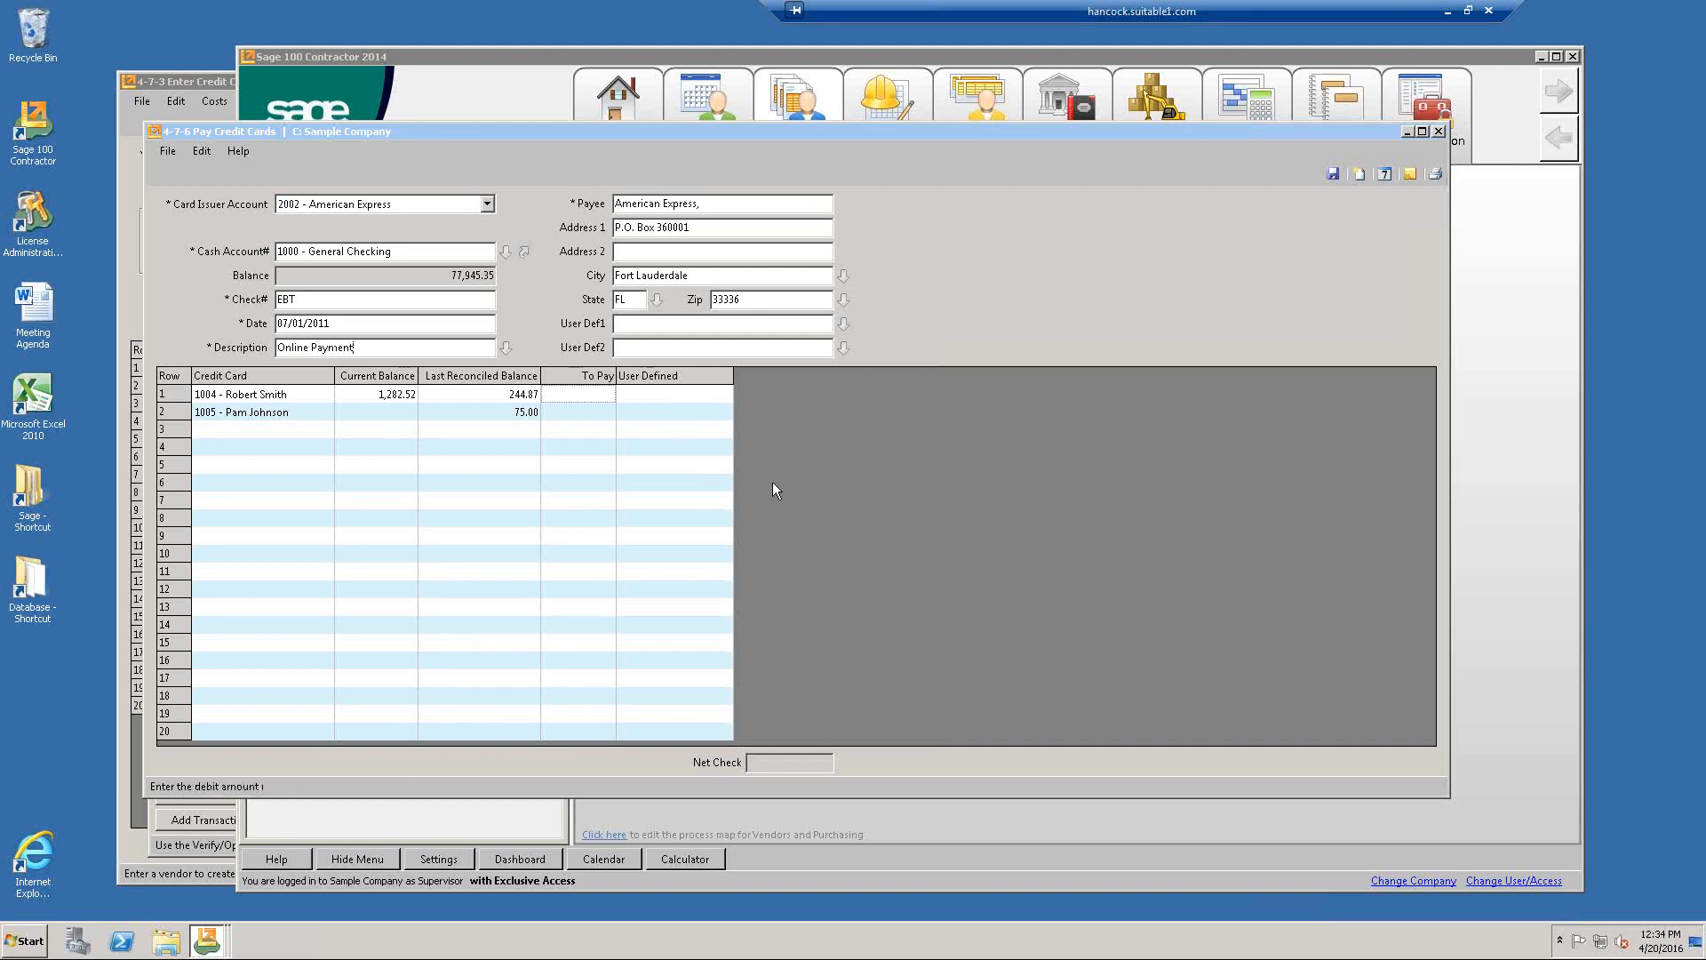
text(10,0)
text(00)
key(Tab)
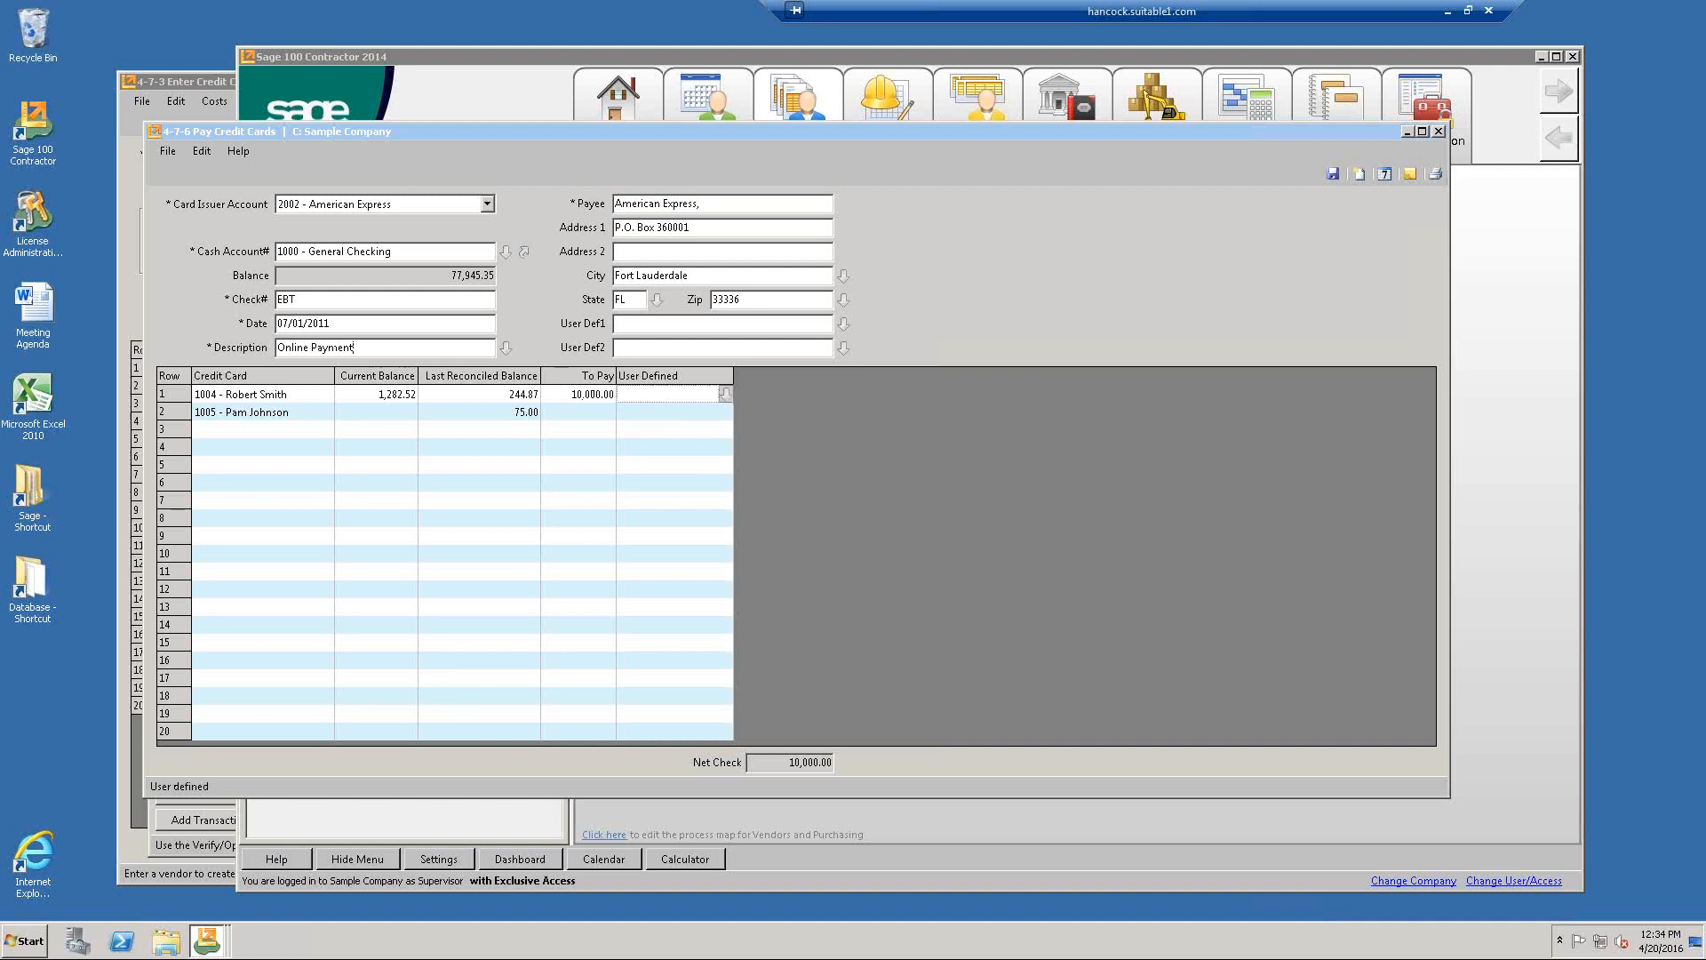
click(608, 396)
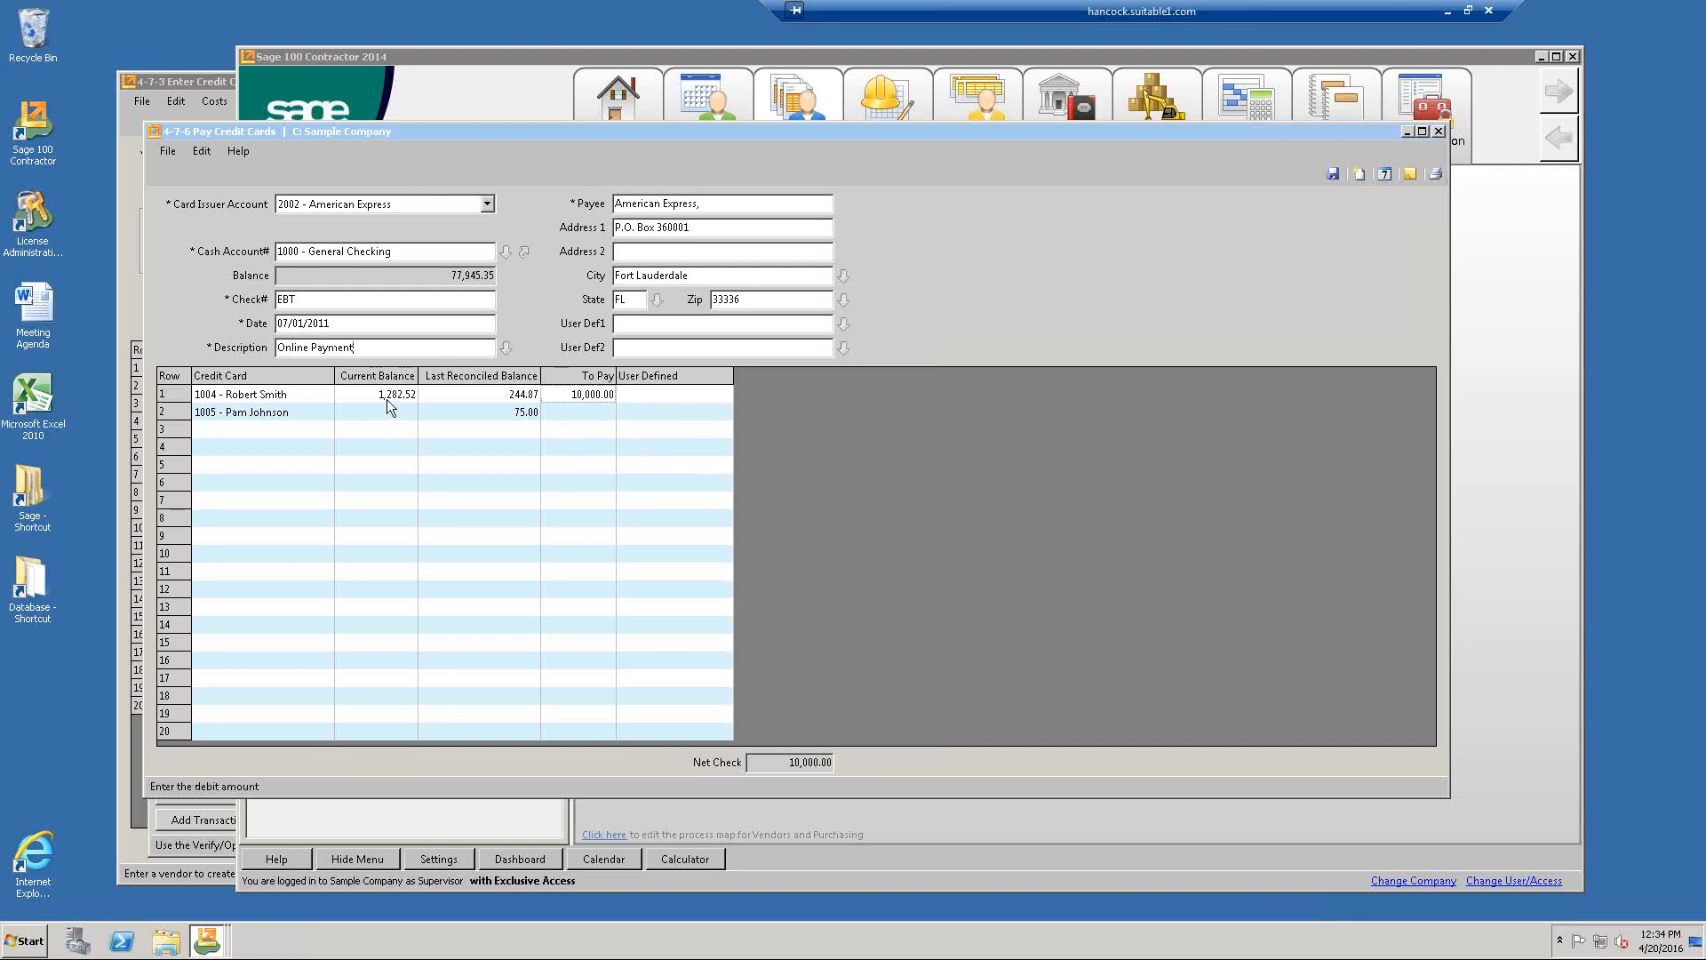
click(387, 399)
click(483, 400)
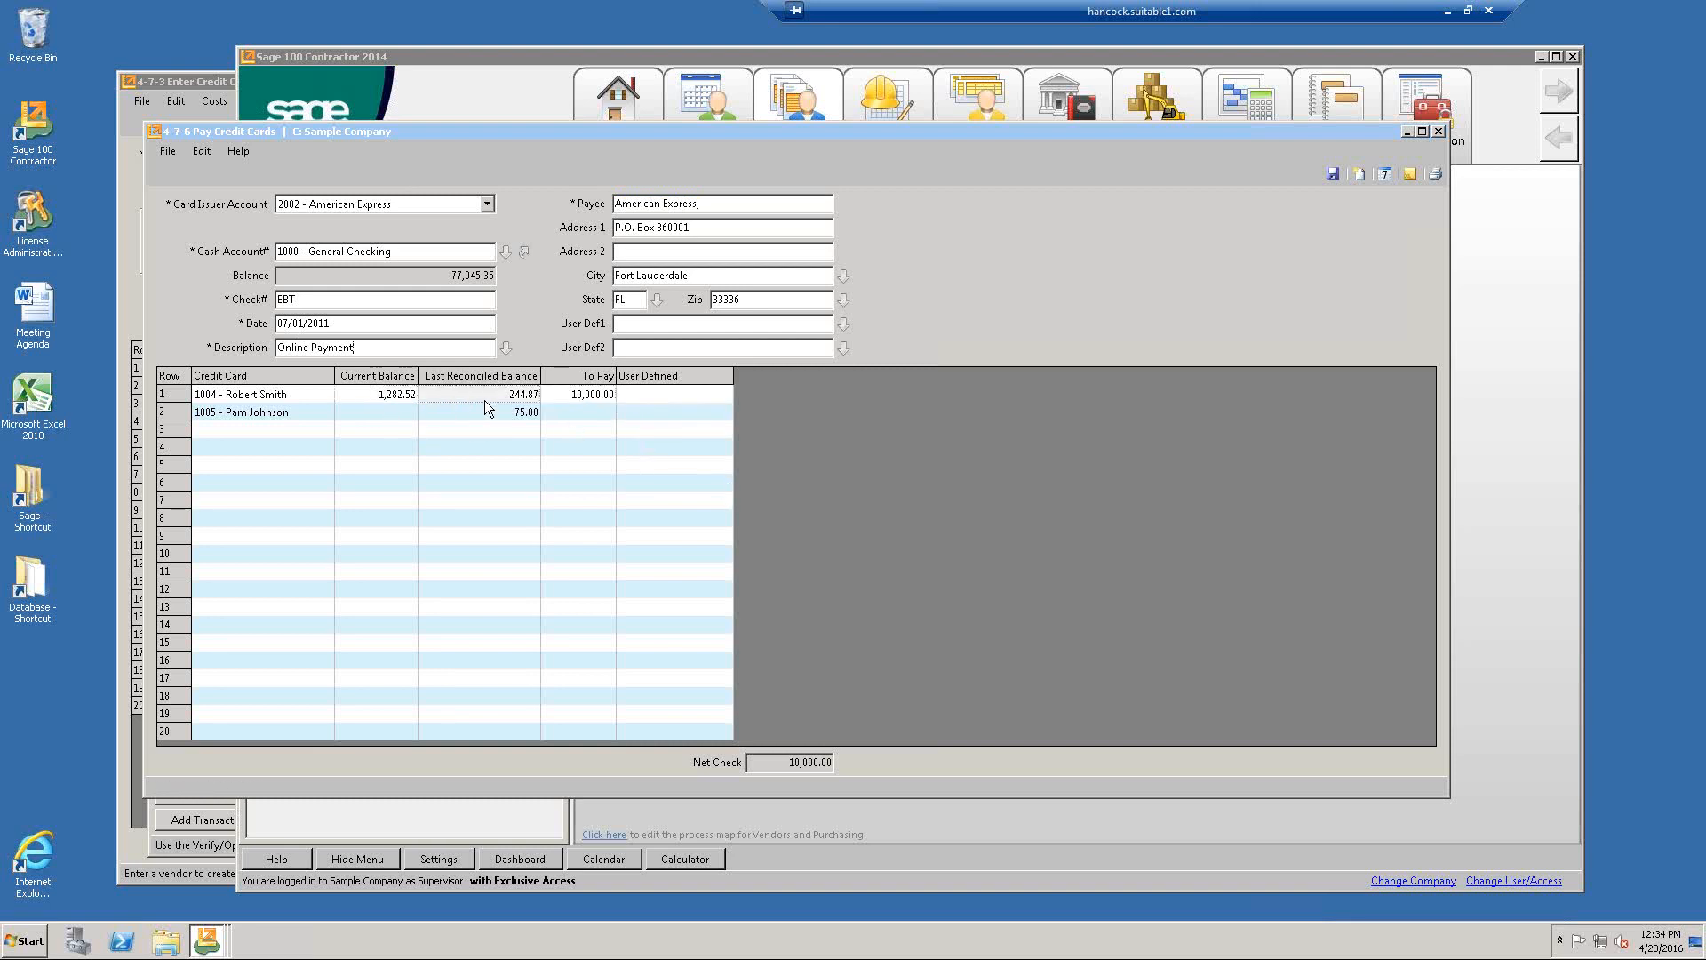
Enter 500.00 as the amount to pay on the second American Express card.
click(587, 415)
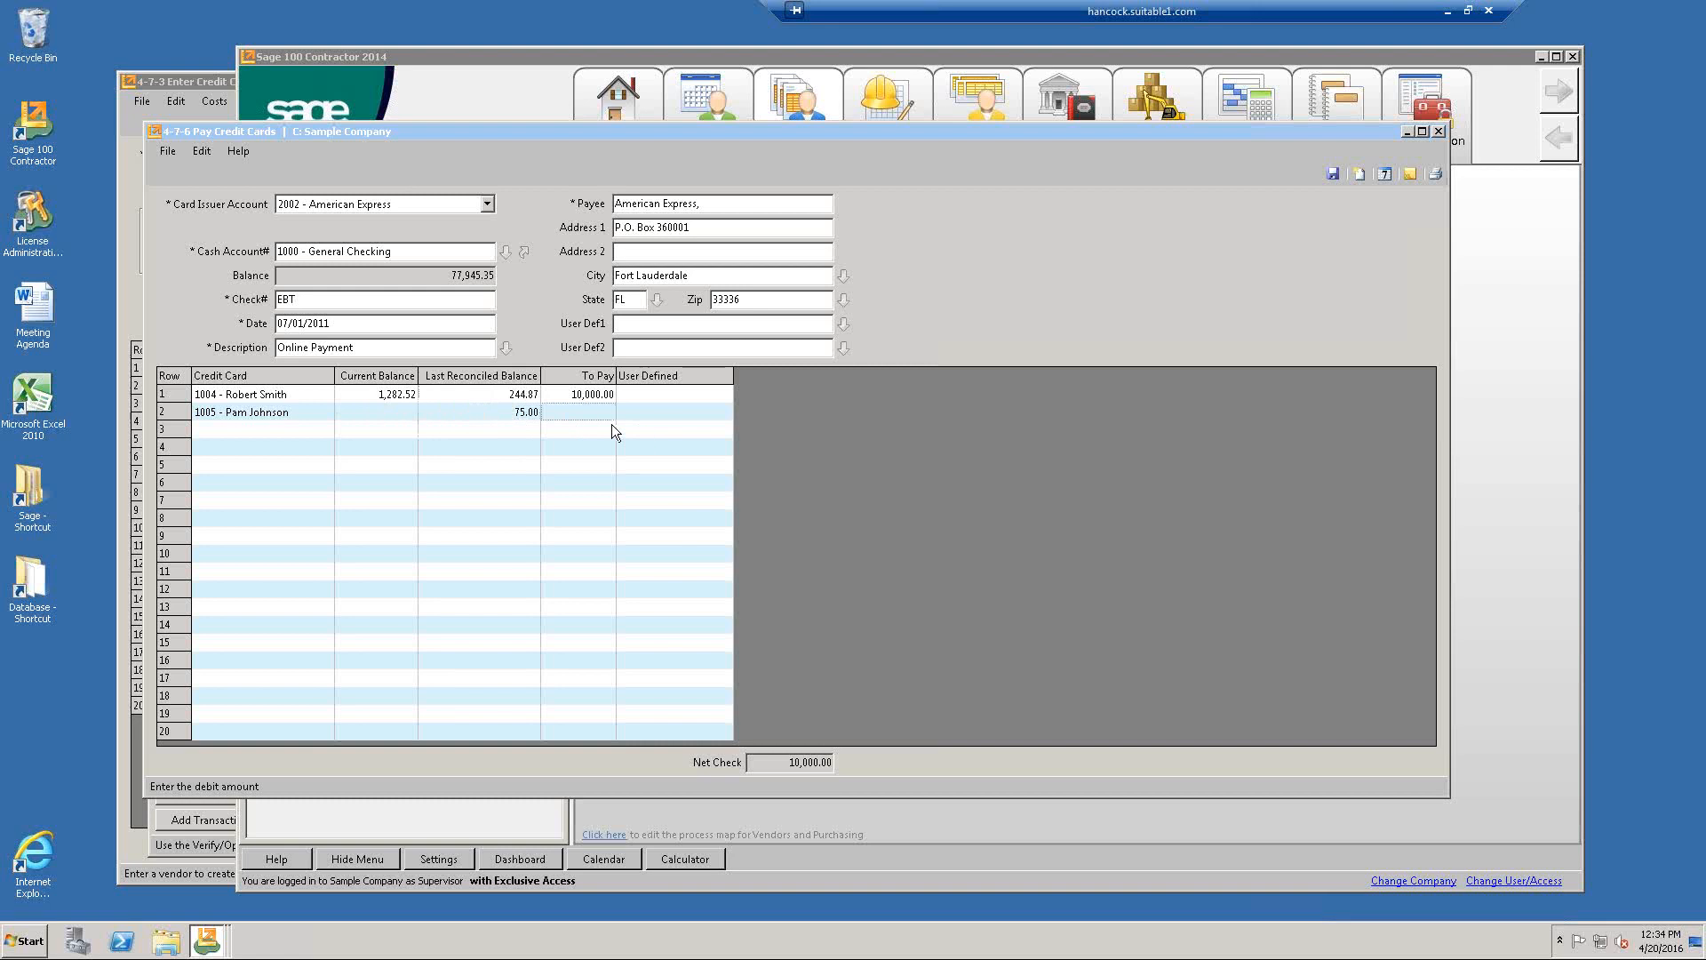
text(500)
key(Tab)
click(188, 414)
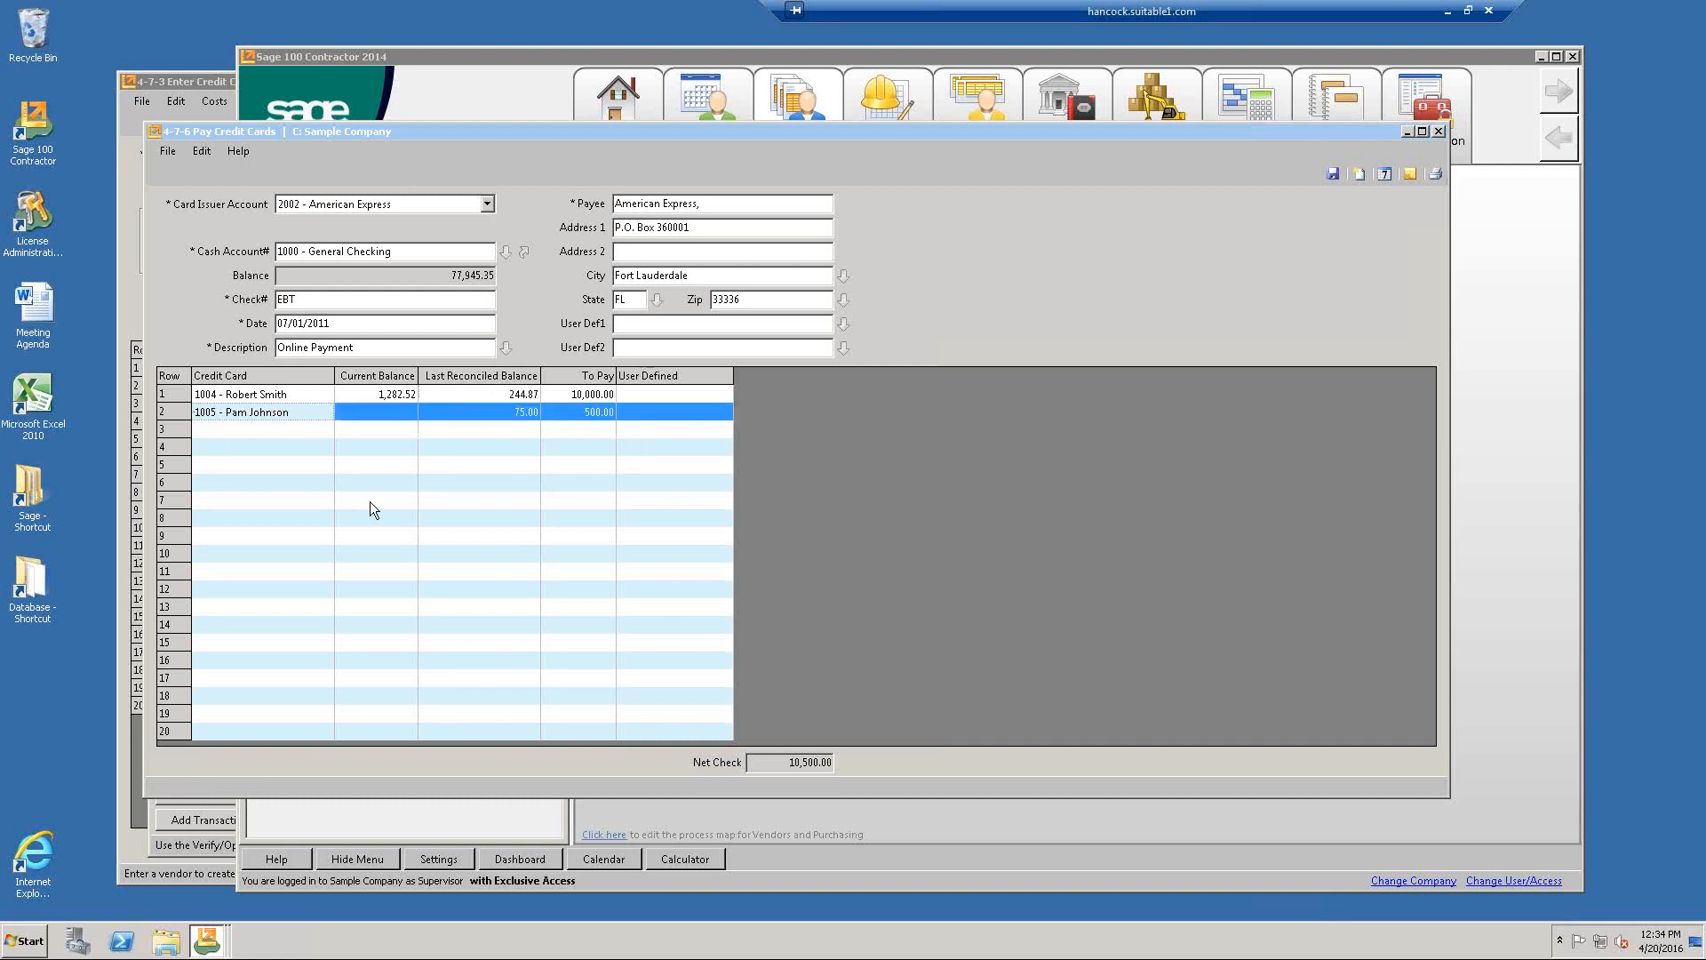
click(567, 408)
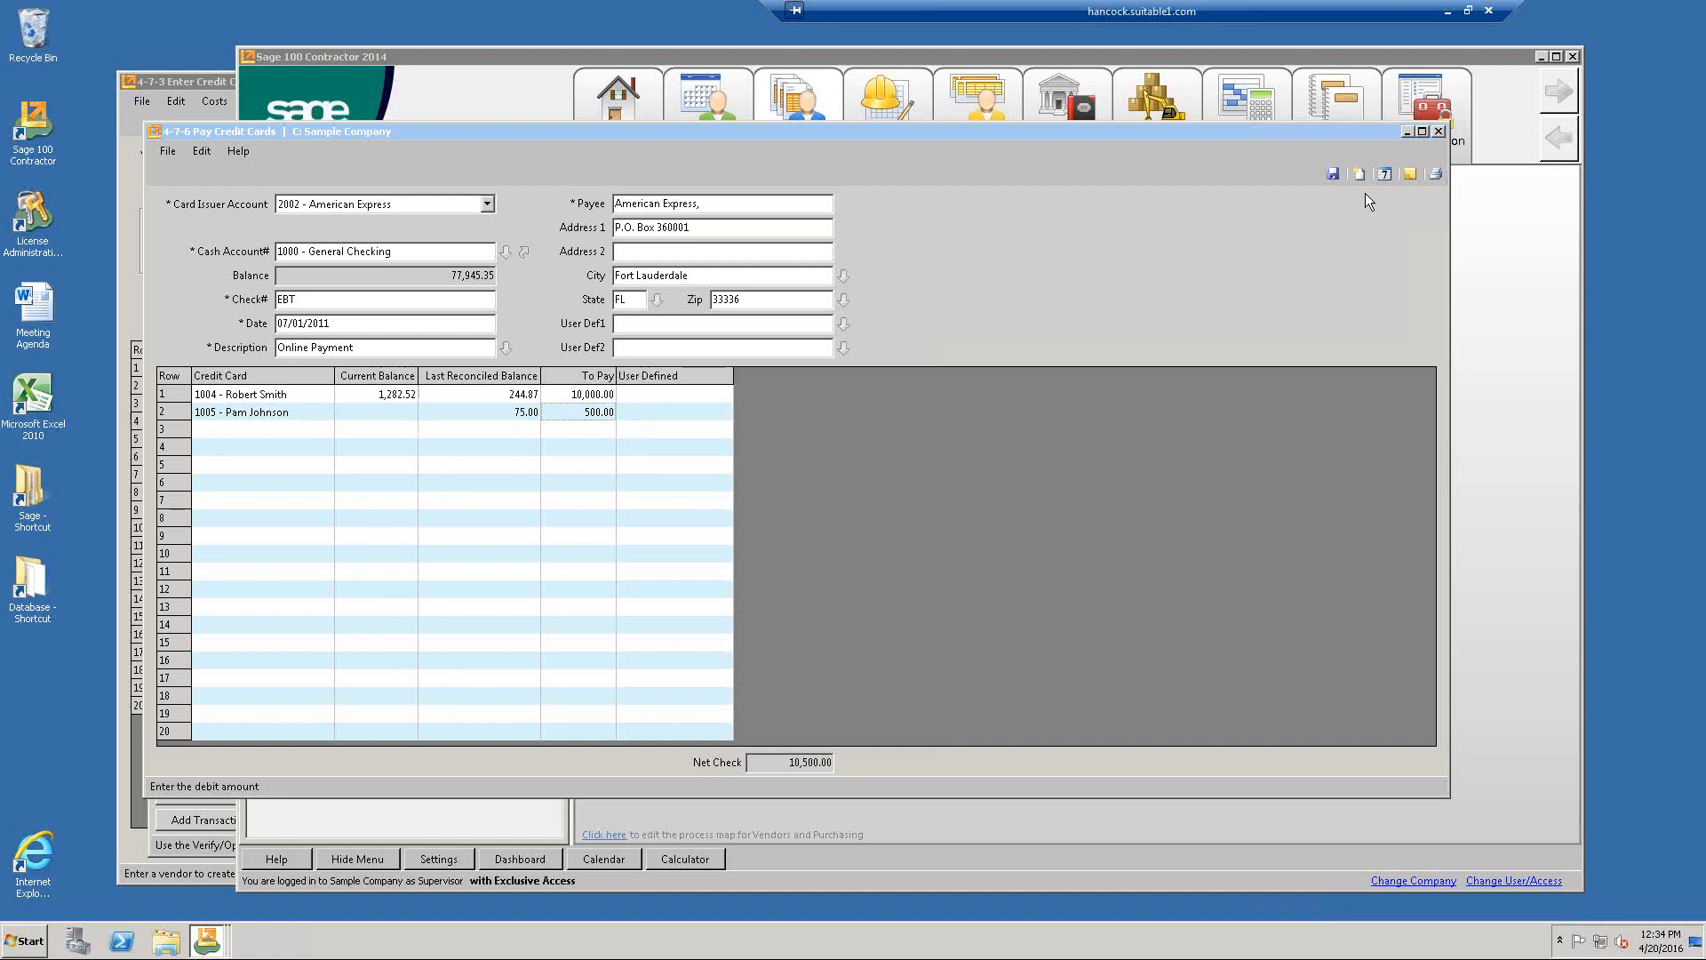
Save the American Express payment, accepting the duplicate check number, and close the payment window.
click(1333, 175)
click(893, 525)
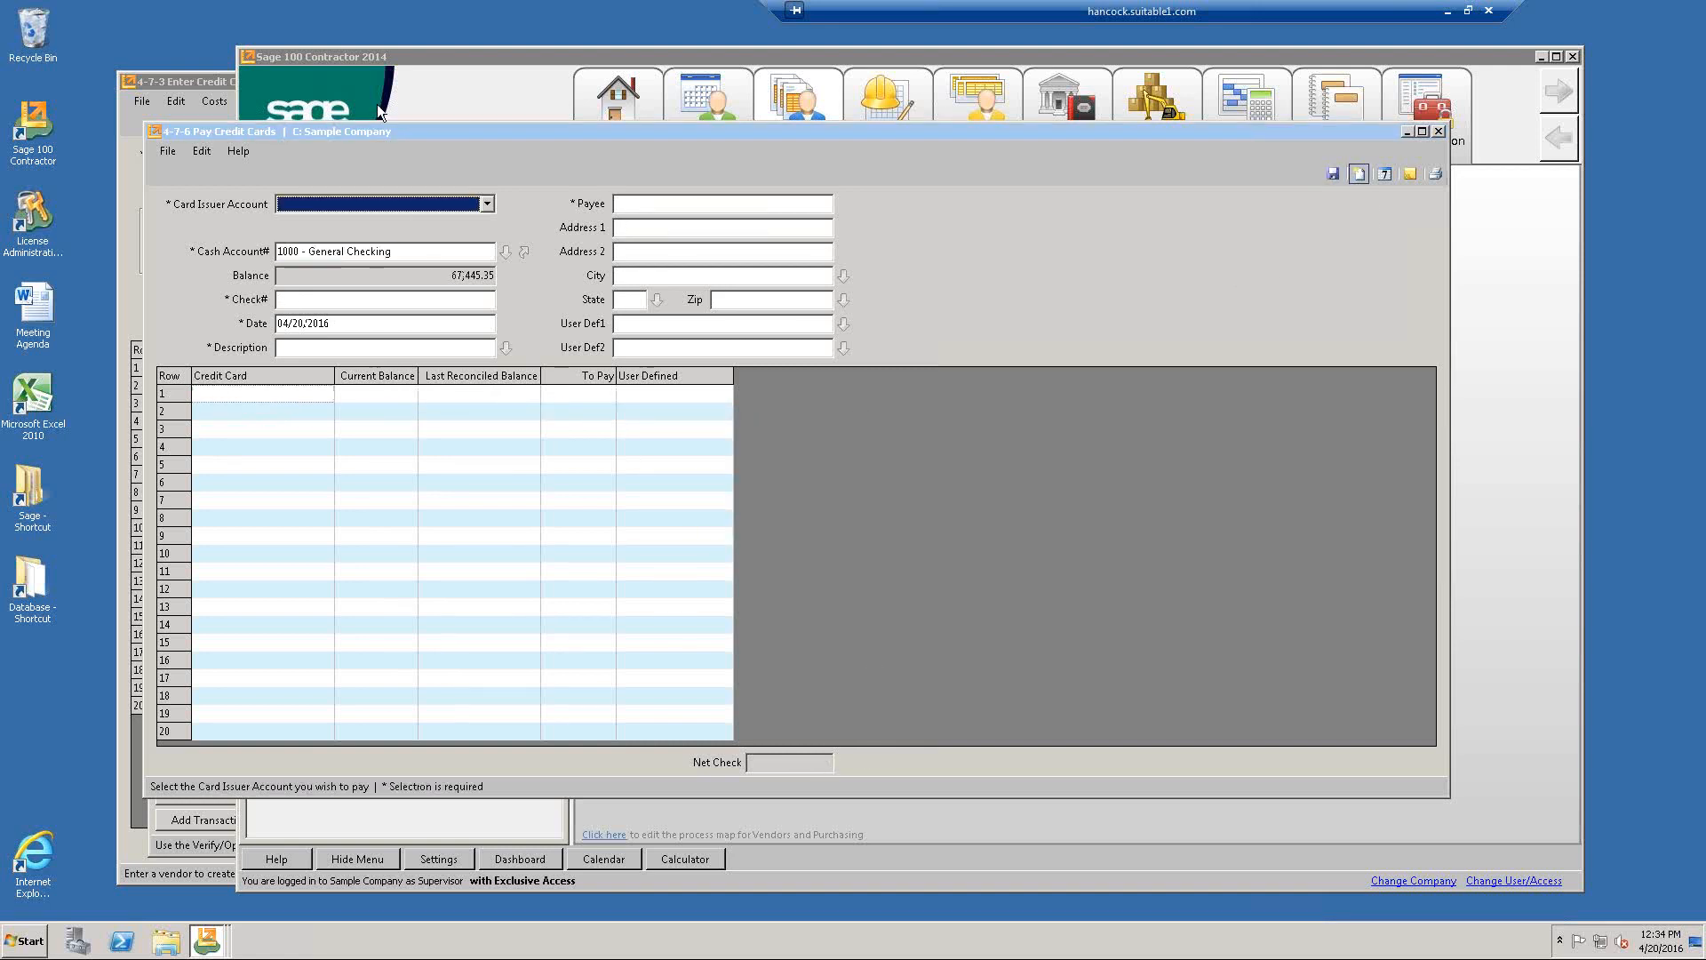
click(1438, 130)
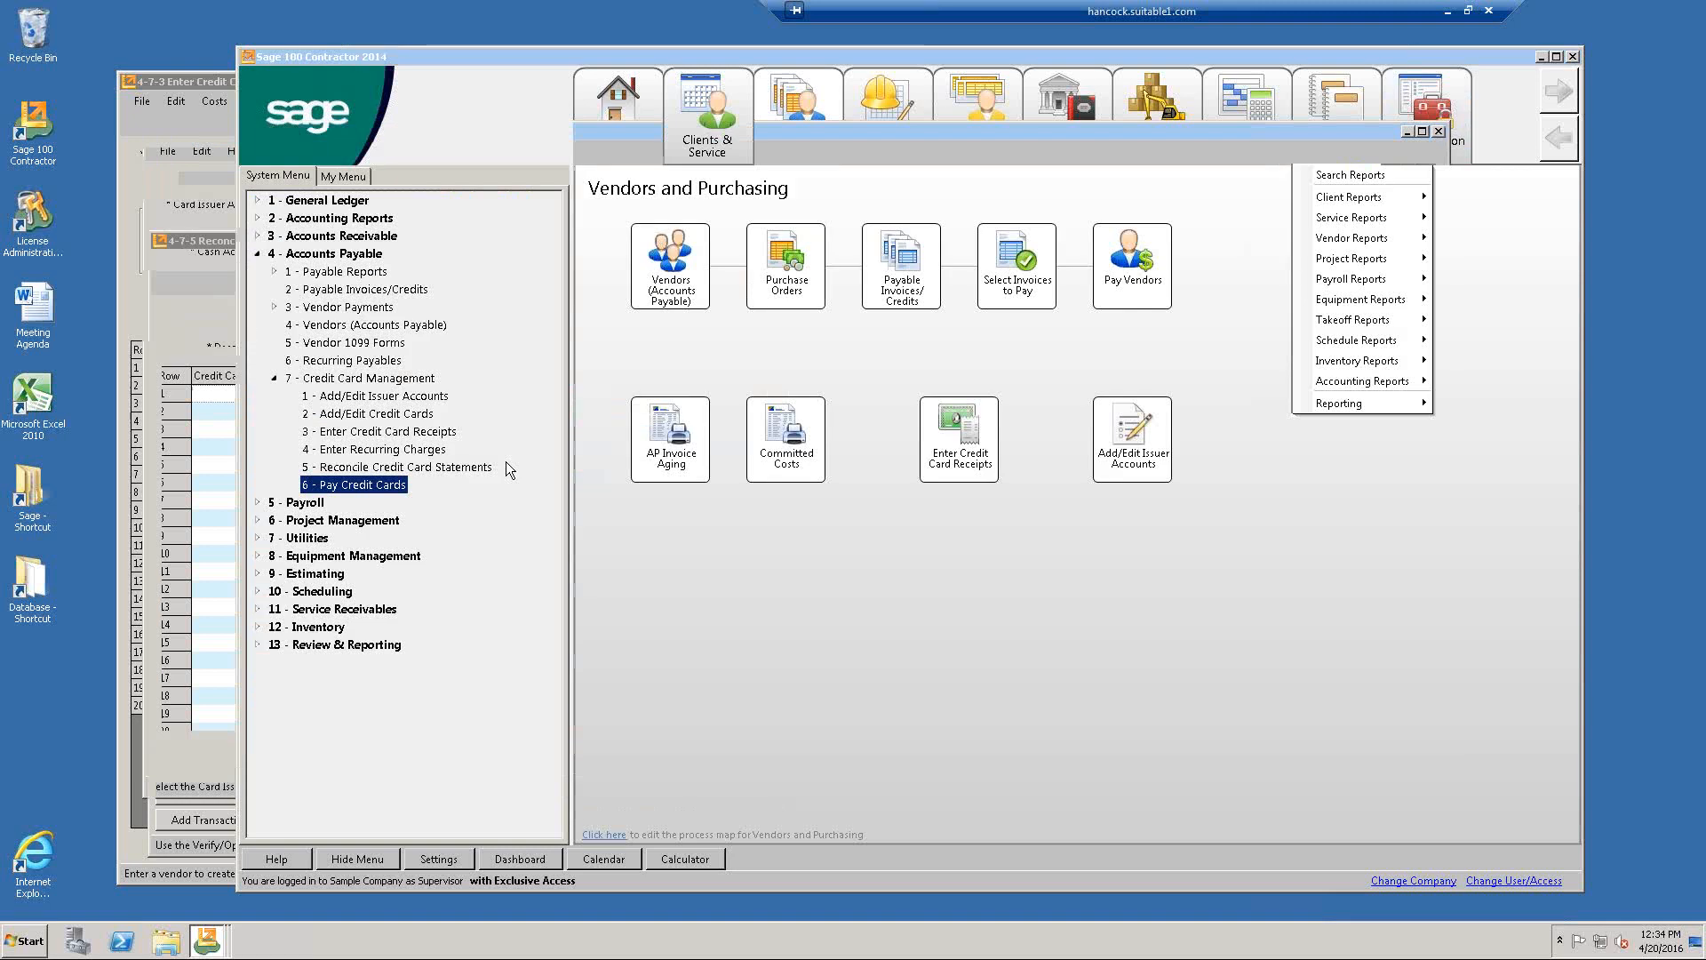
Return to the MasterCard statement reconciliation and clear it for a new one, saving the work in progress as a trial.
double_click(401, 469)
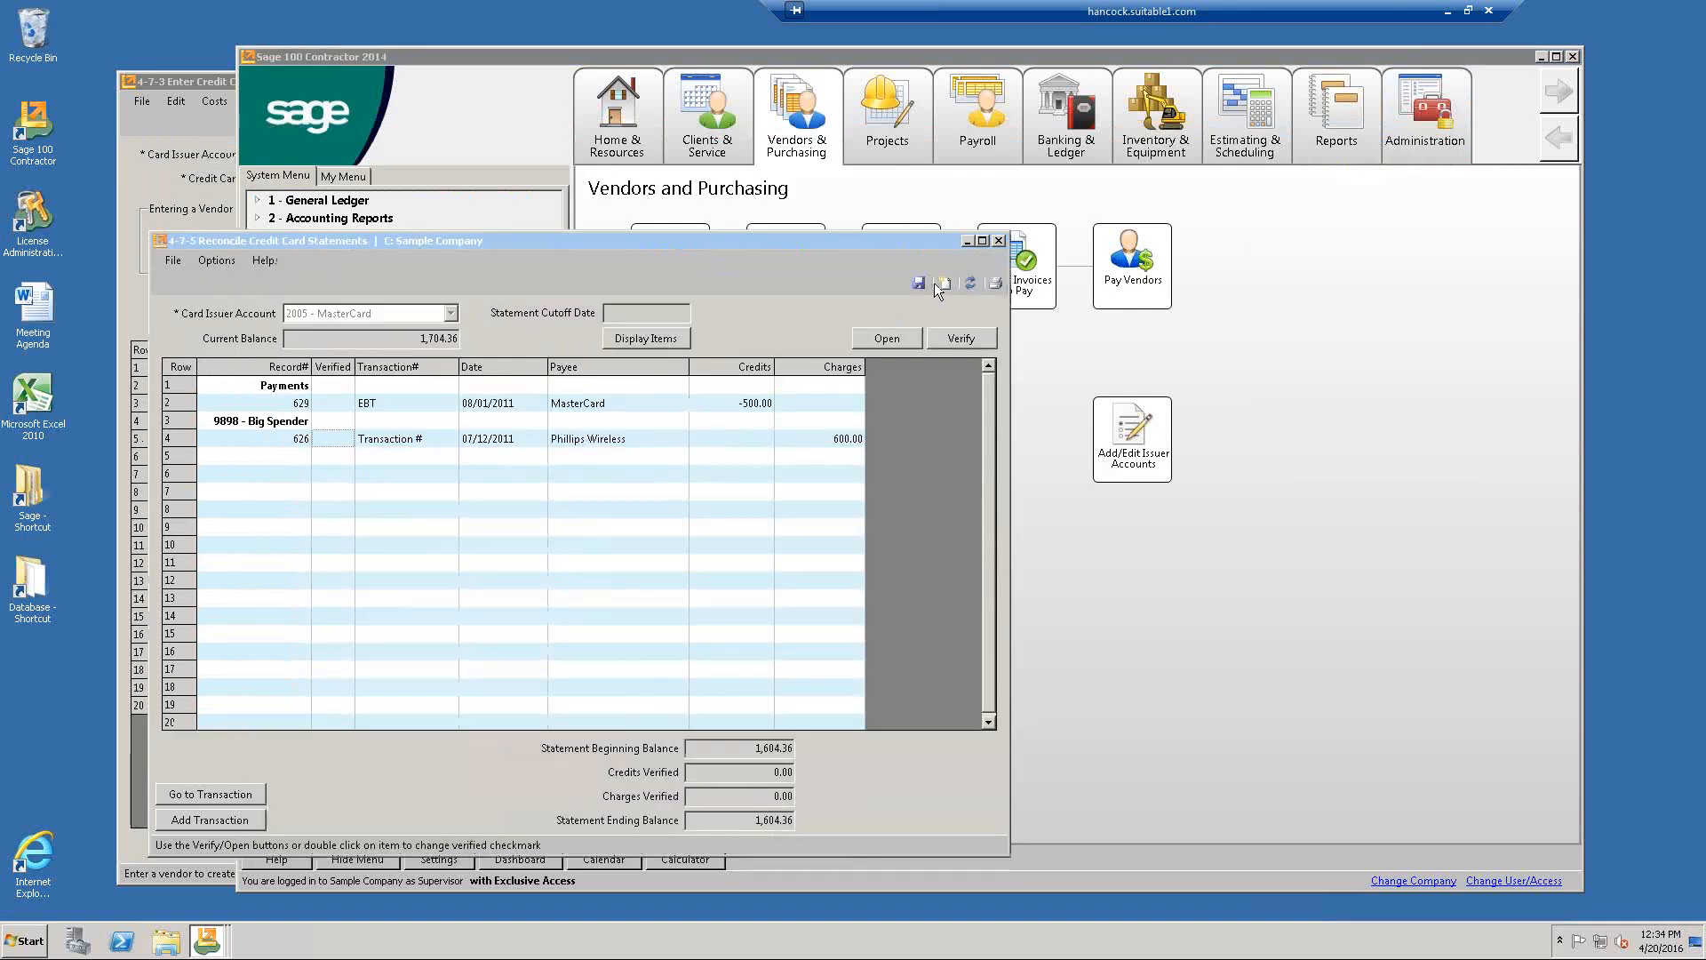
click(942, 283)
click(798, 519)
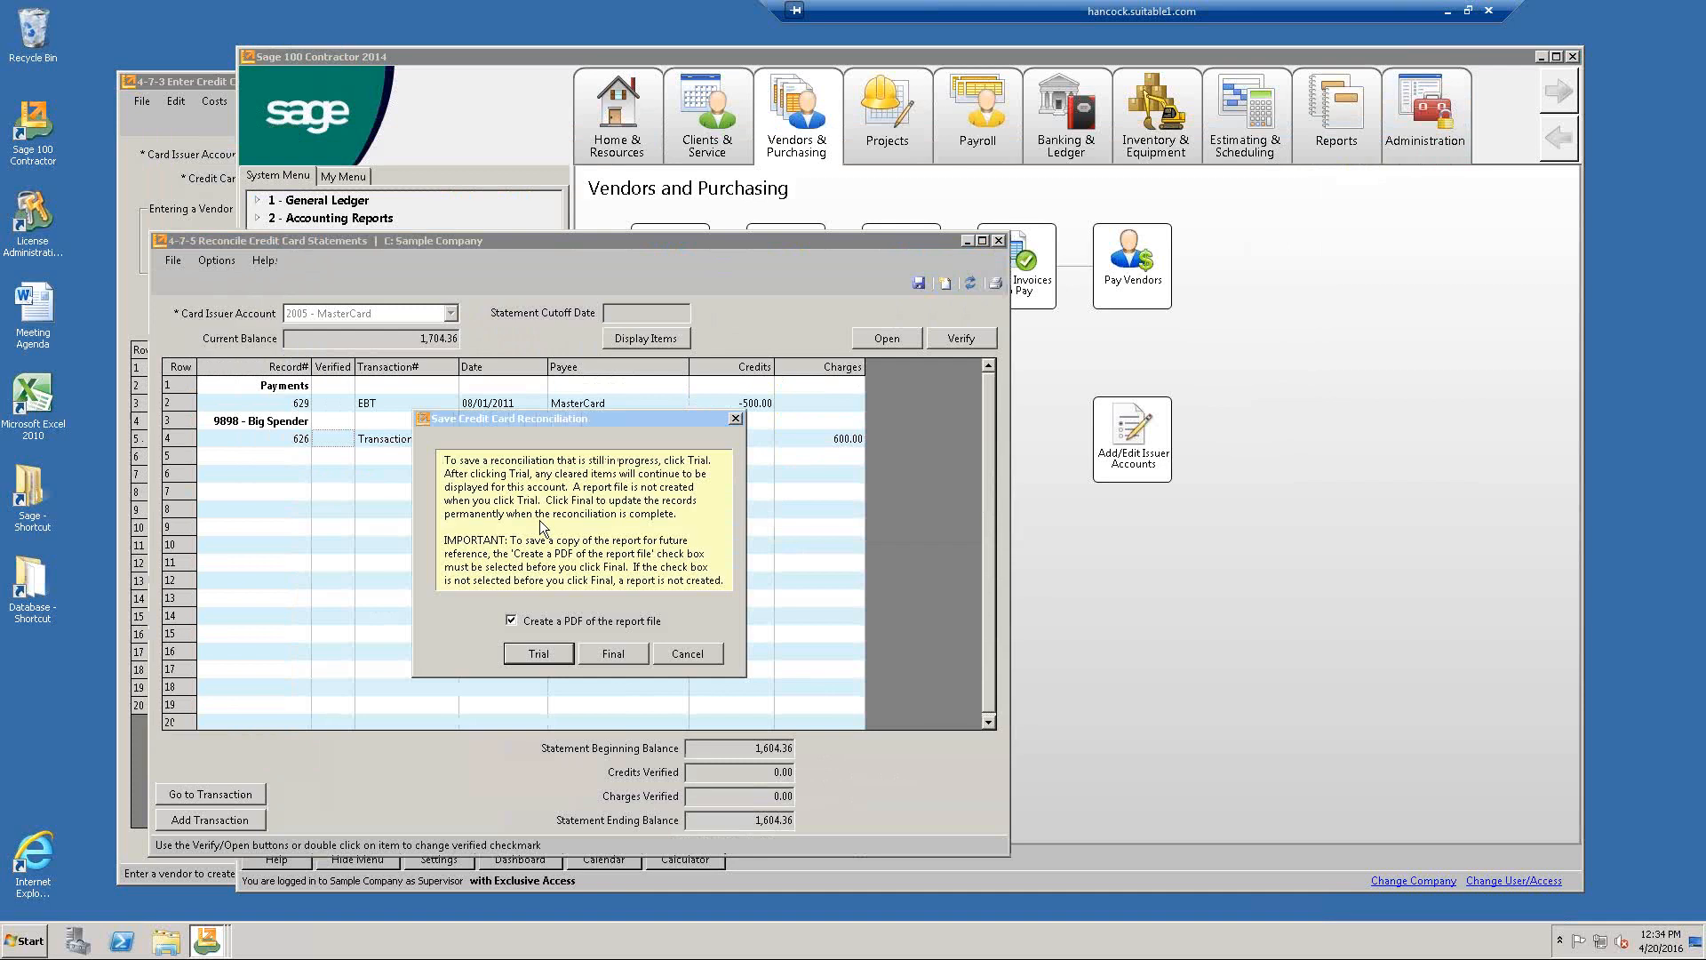
click(549, 653)
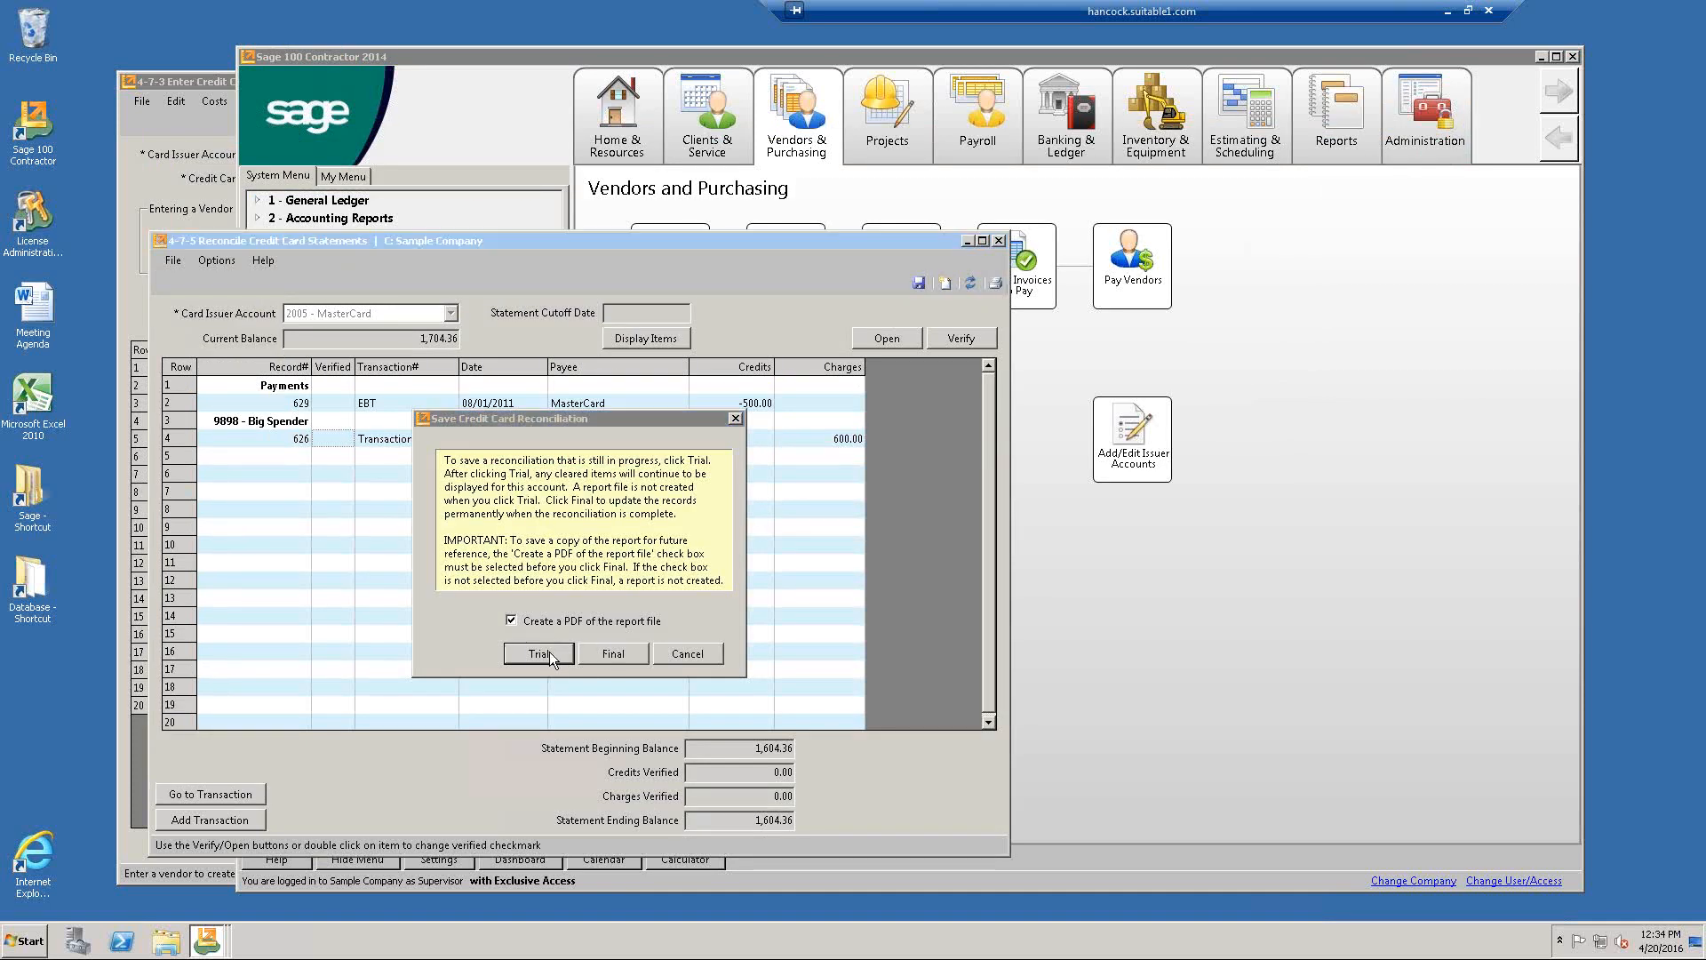
Display the 2002 - American Express items in the credit card statement reconciliation to review the payment, and close the window without saving.
click(442, 312)
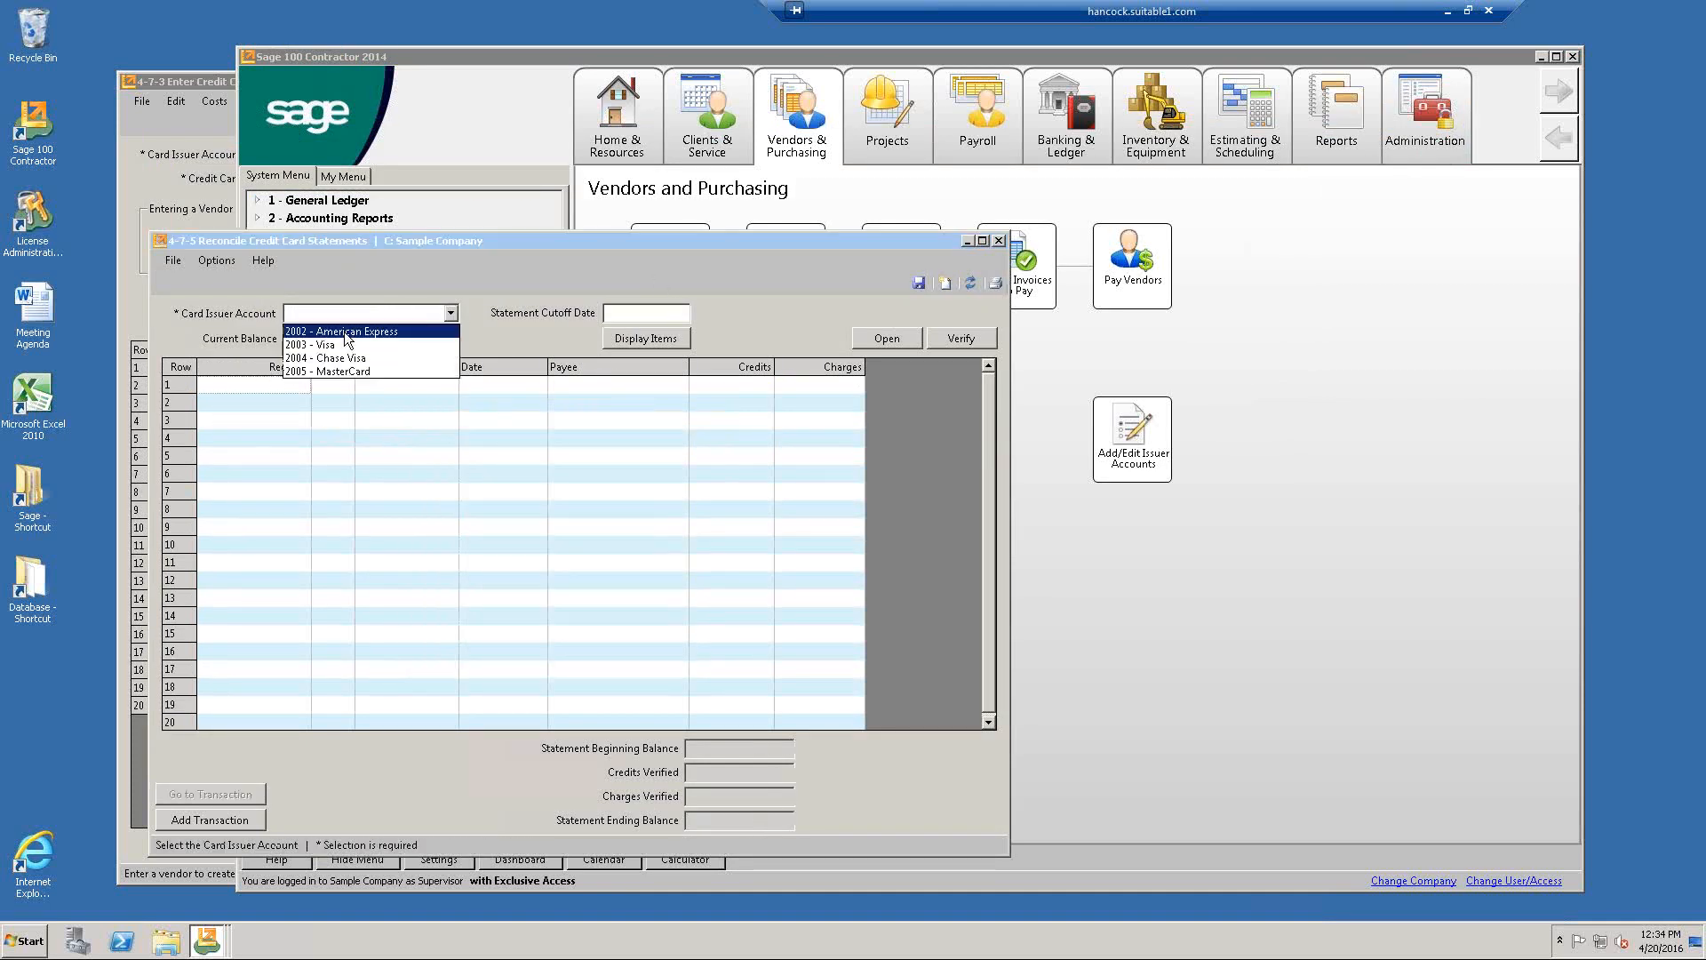
click(365, 328)
click(652, 340)
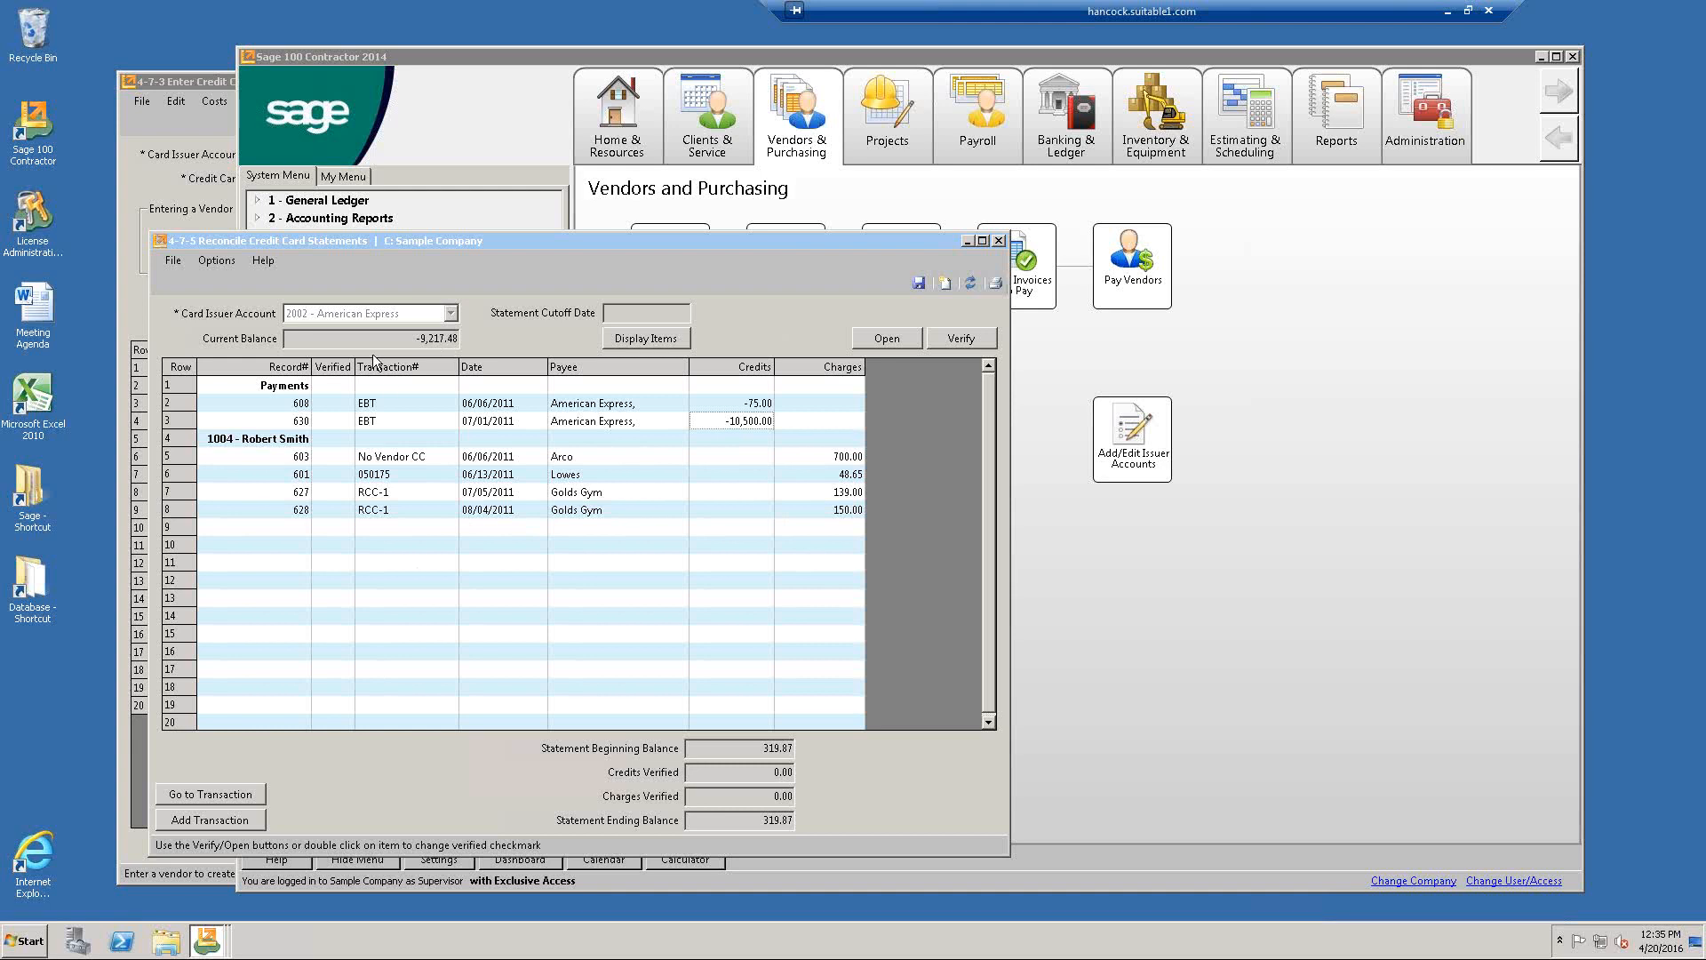
click(999, 239)
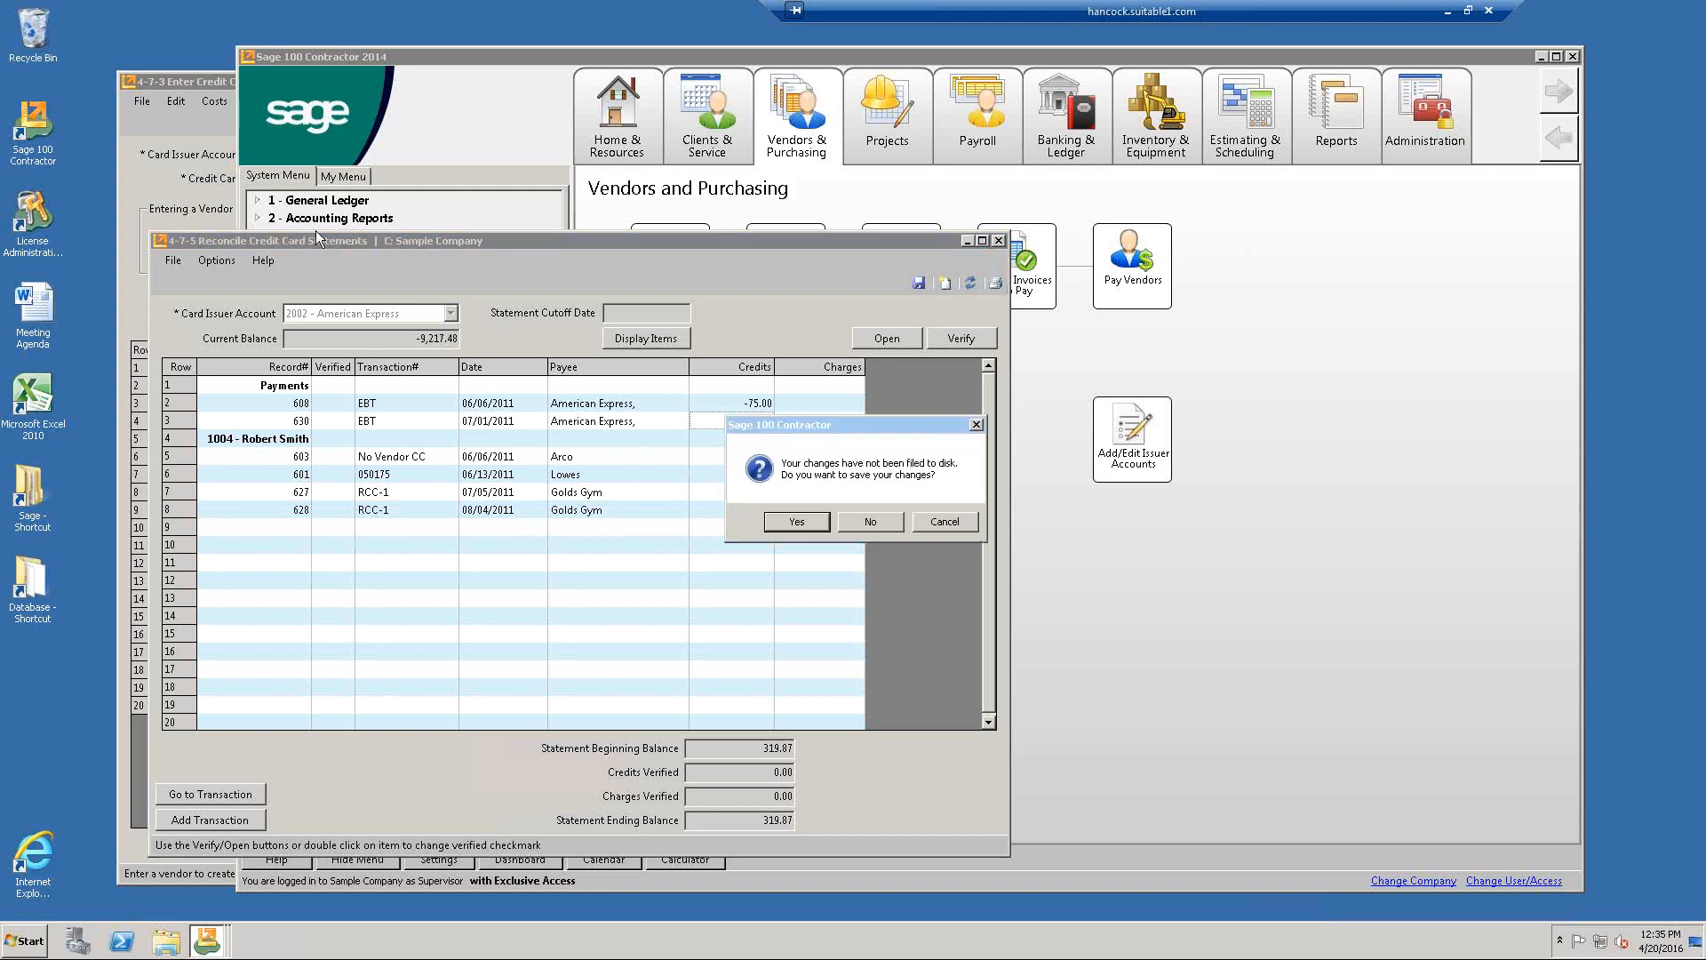
click(872, 521)
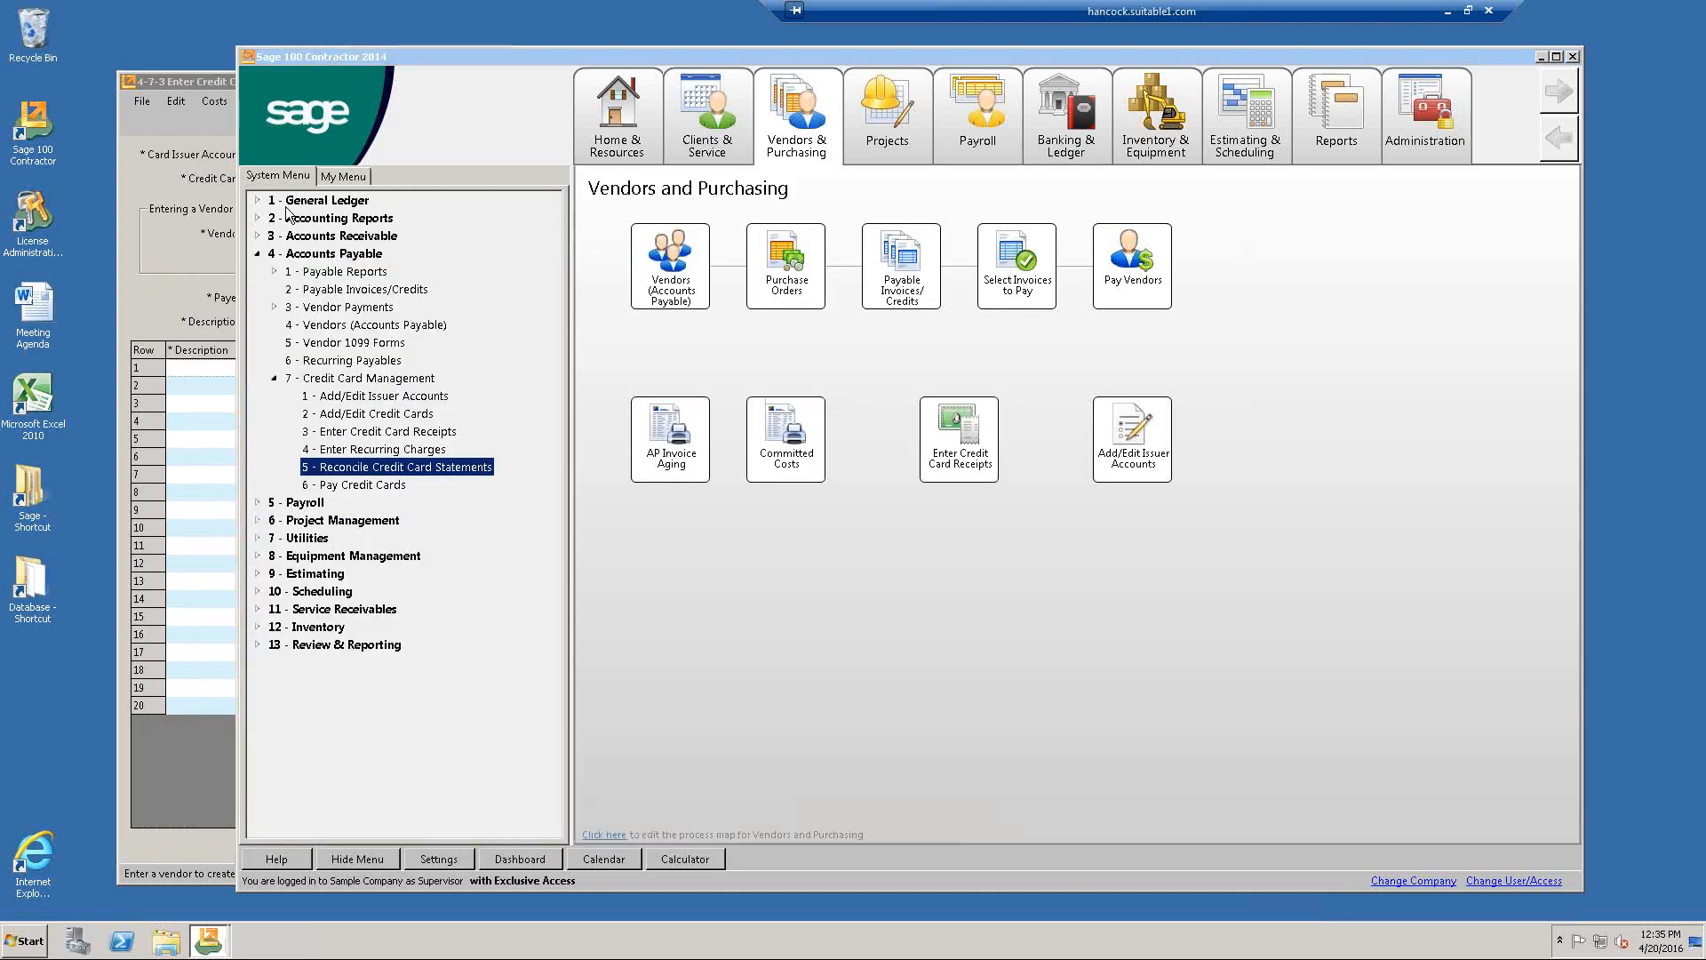
Open Bank Reconciliation under General Ledger and display the items for account 1000 - General Checking.
click(258, 200)
double_click(355, 289)
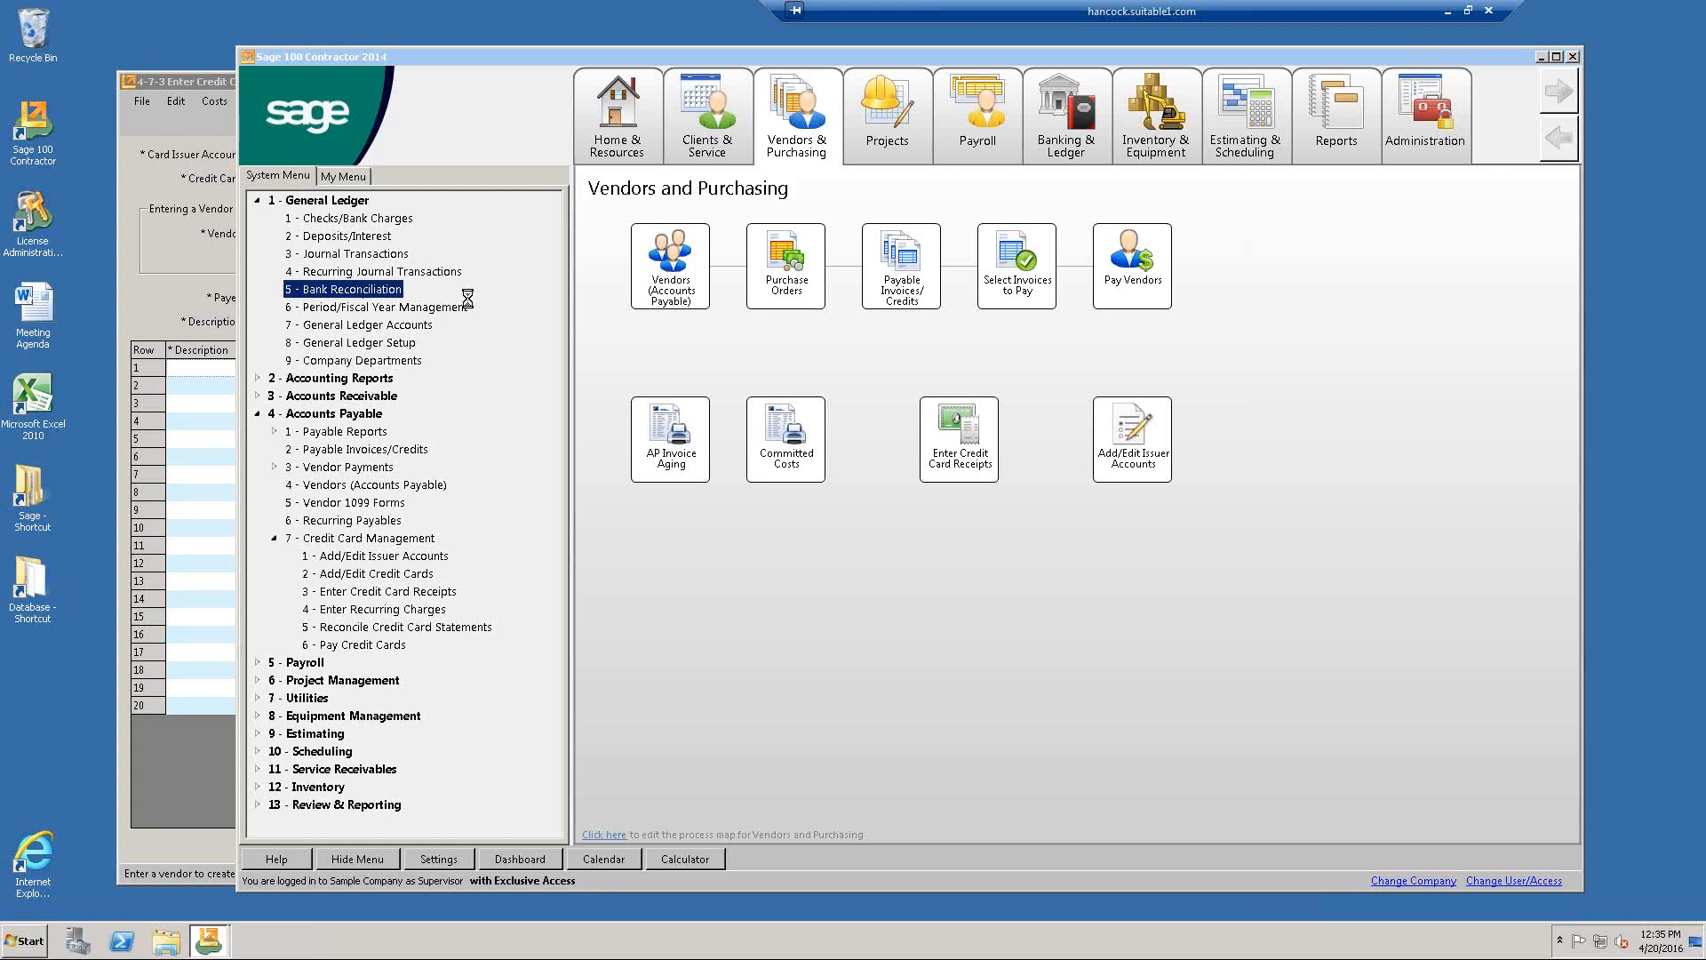
text(1000)
key(Tab)
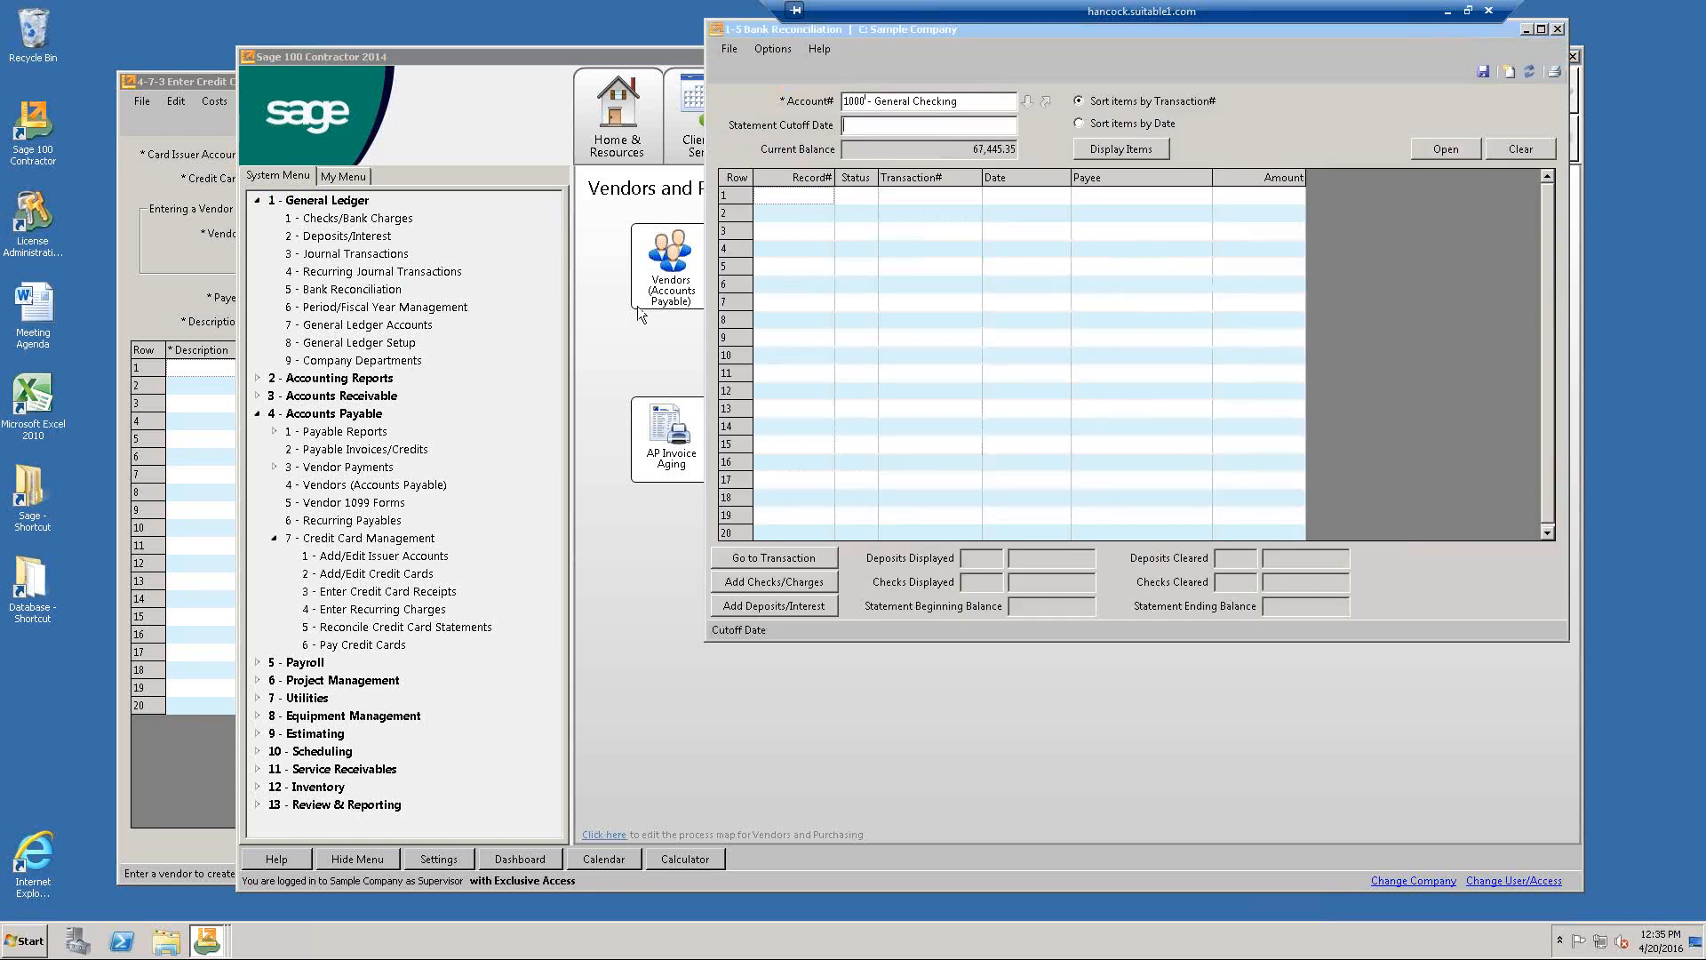
click(1117, 149)
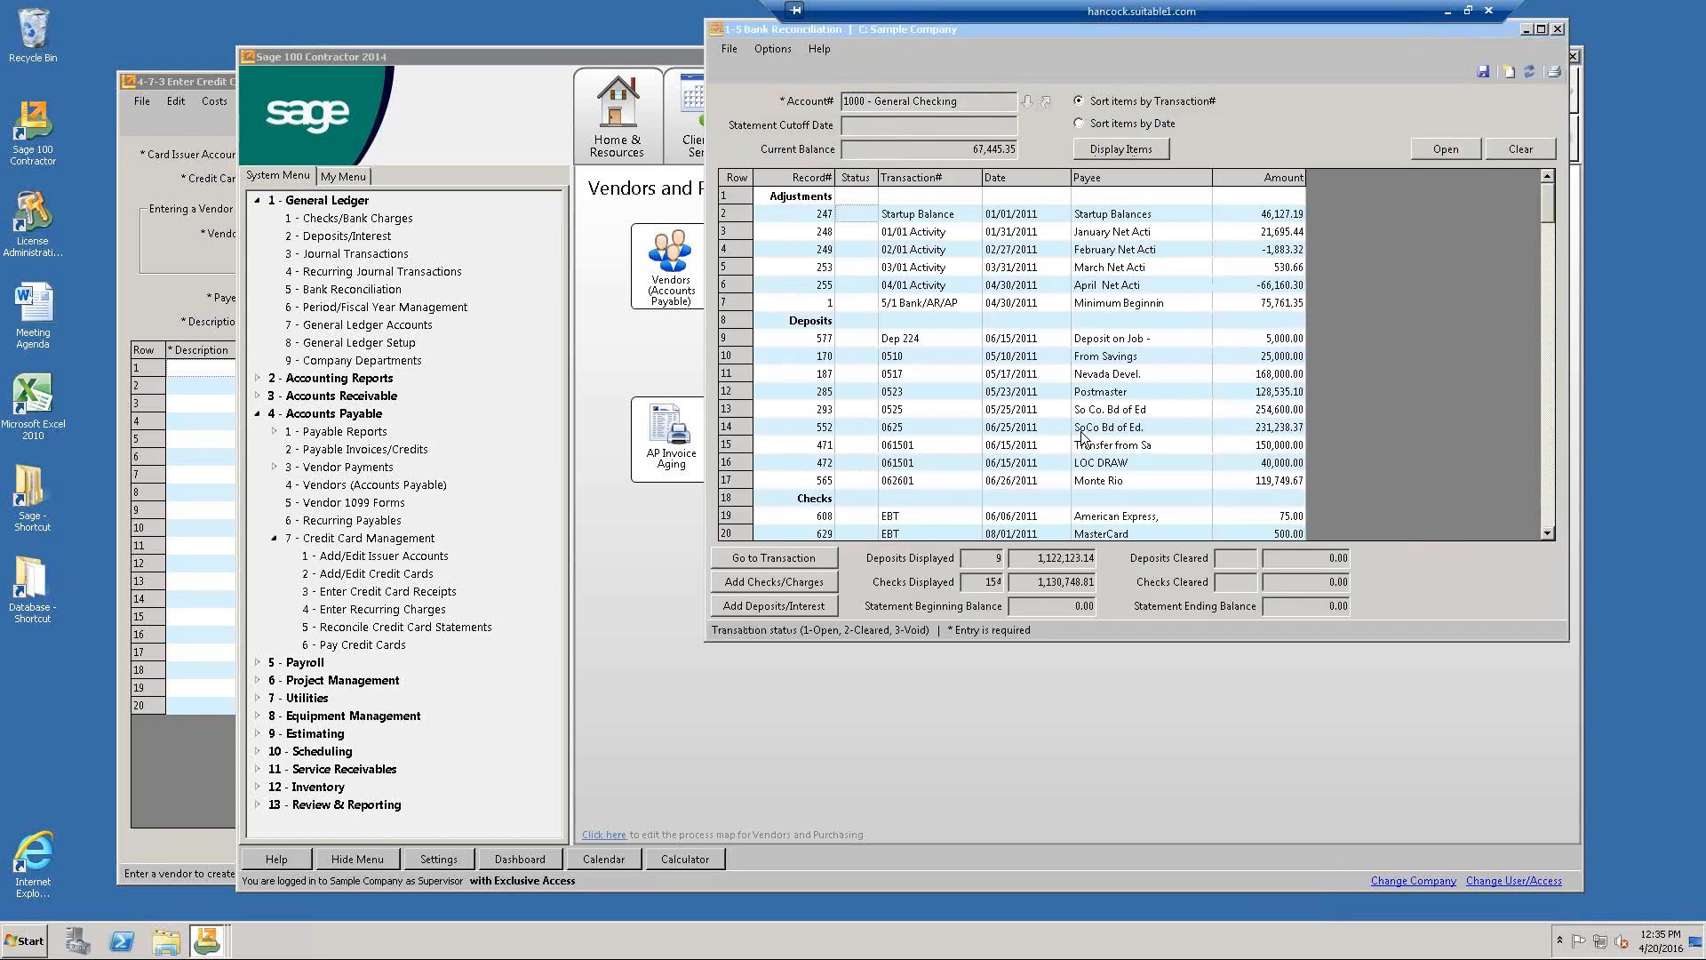
Locate the 07/01/2011 American Express payment among the checks, and close the bank reconciliation without saving.
scroll(1282, 353, down, 6)
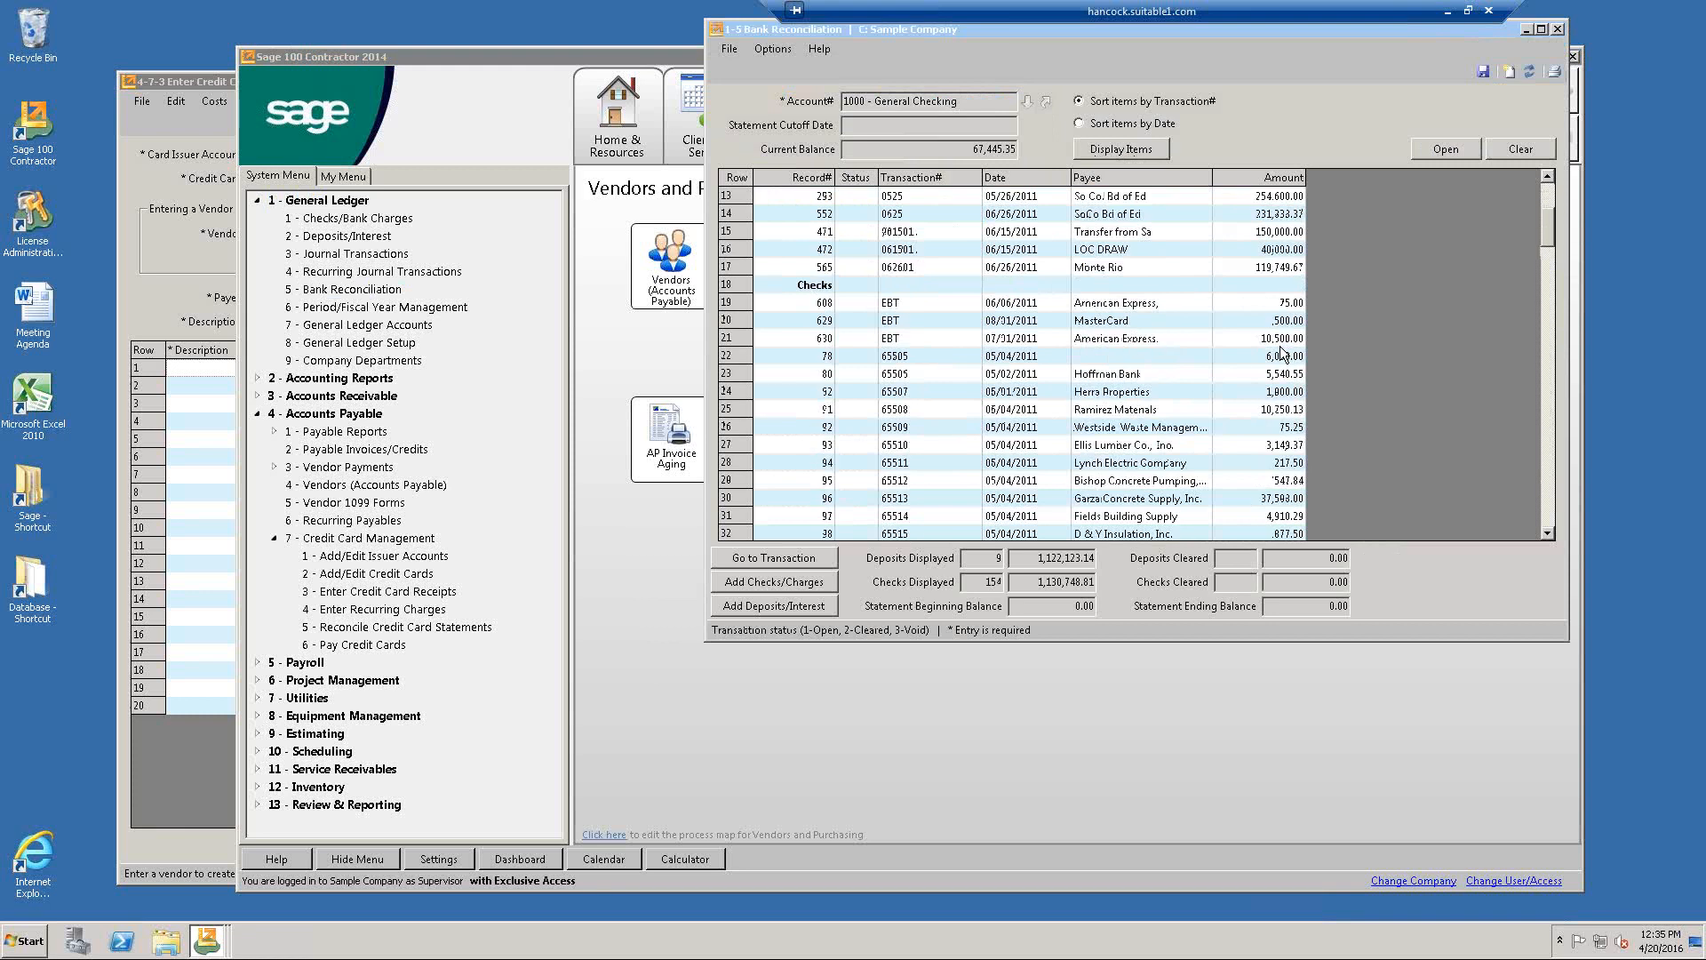
scroll(1219, 282, up, 1)
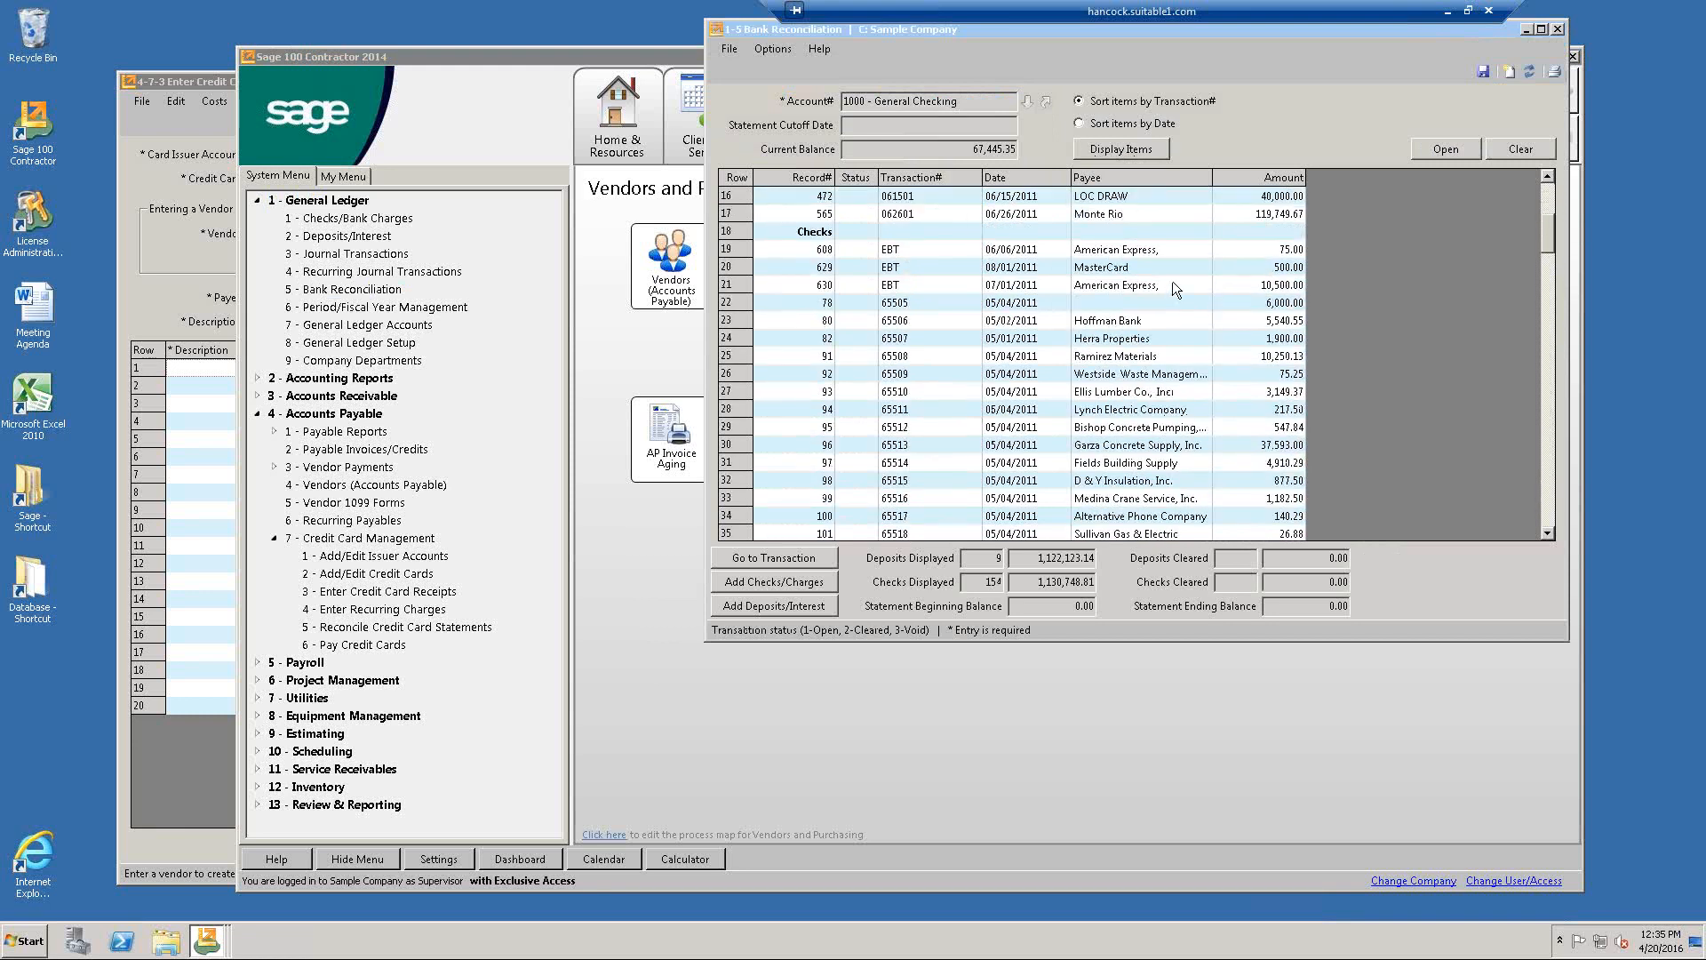
click(770, 283)
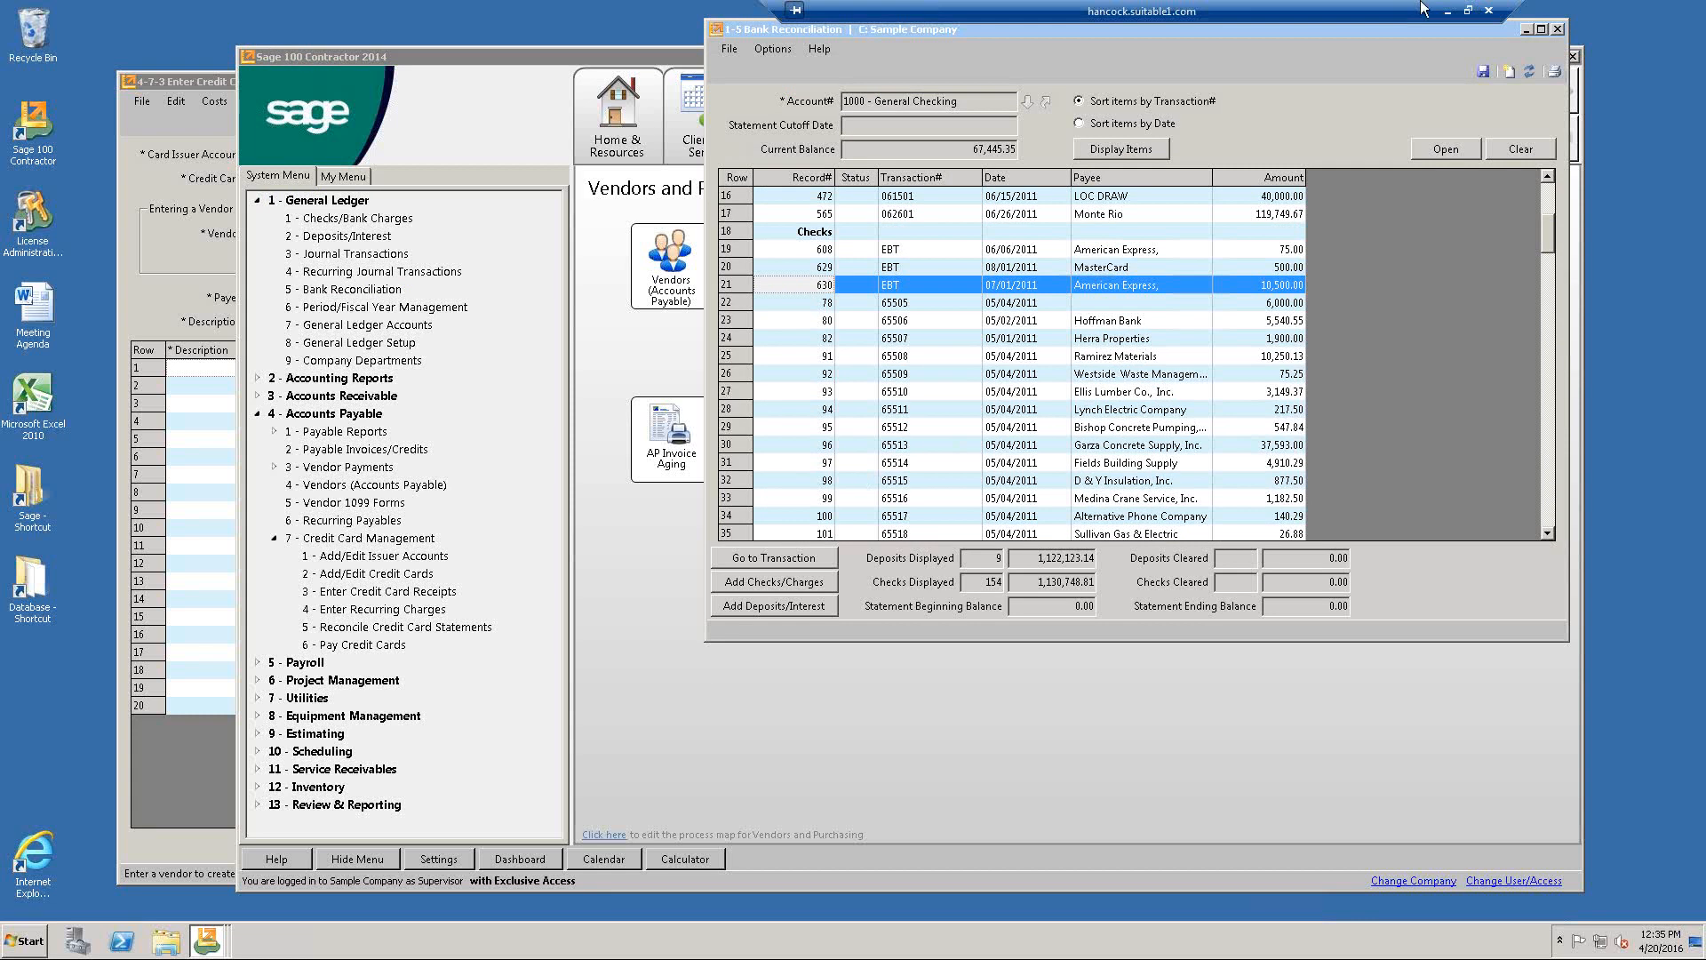
click(1558, 29)
click(870, 519)
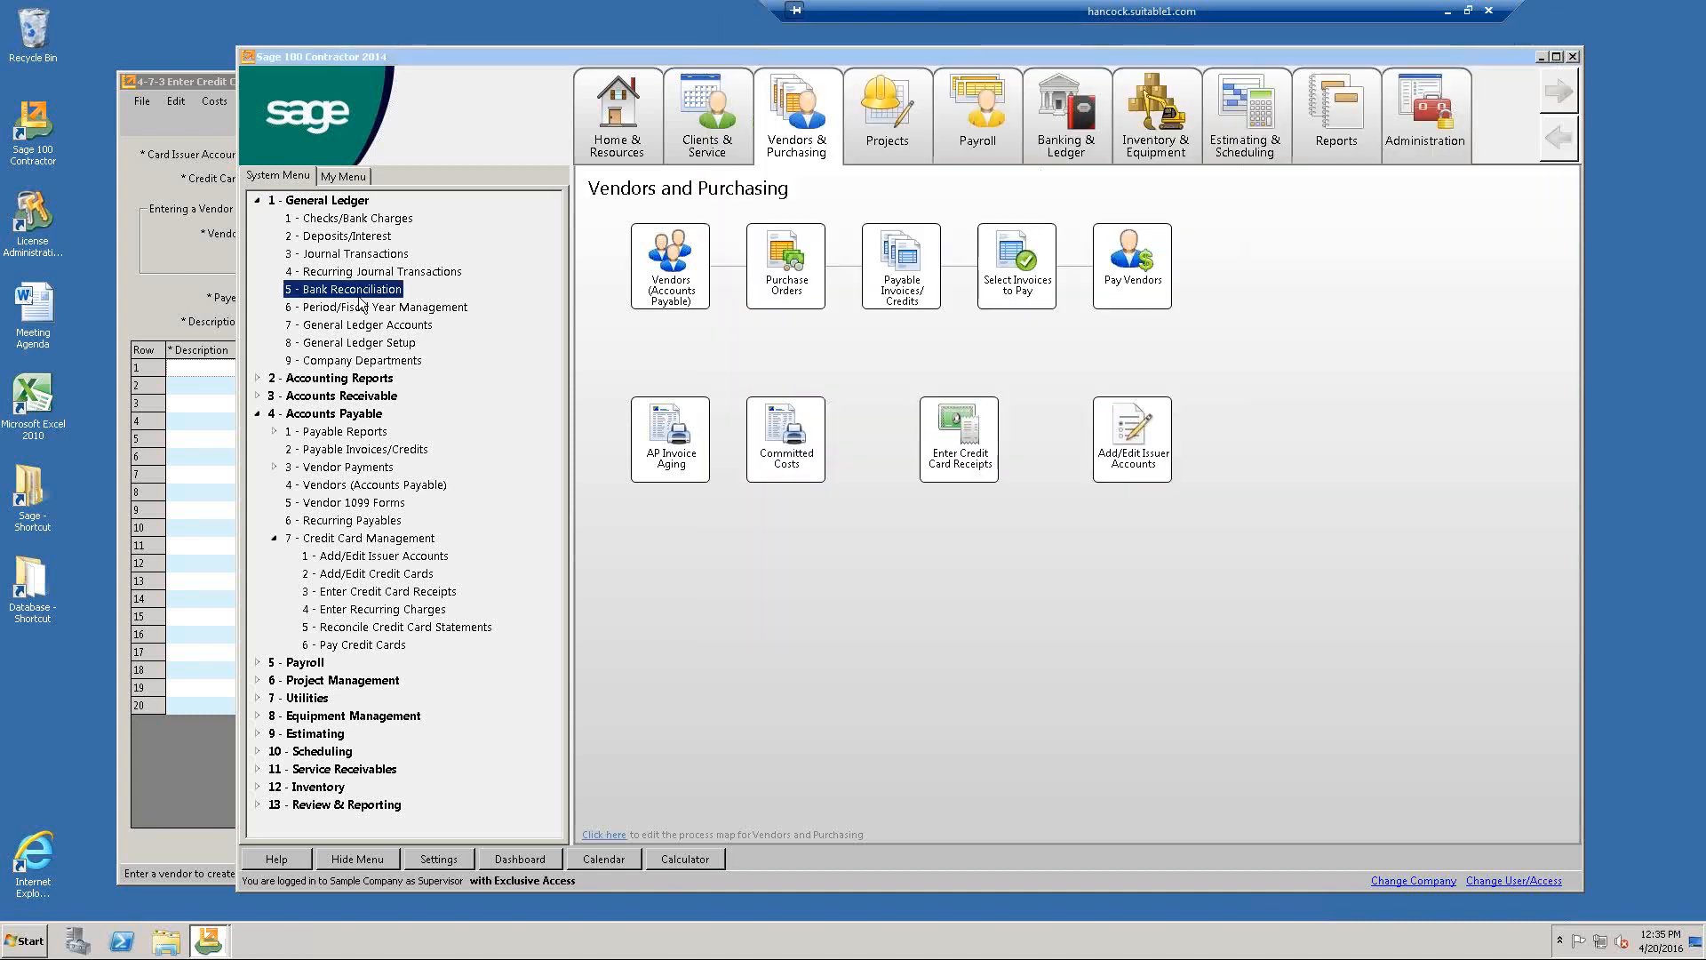
Return to the open Enter Credit Card Receipts window and close it without saving the receipt.
click(165, 265)
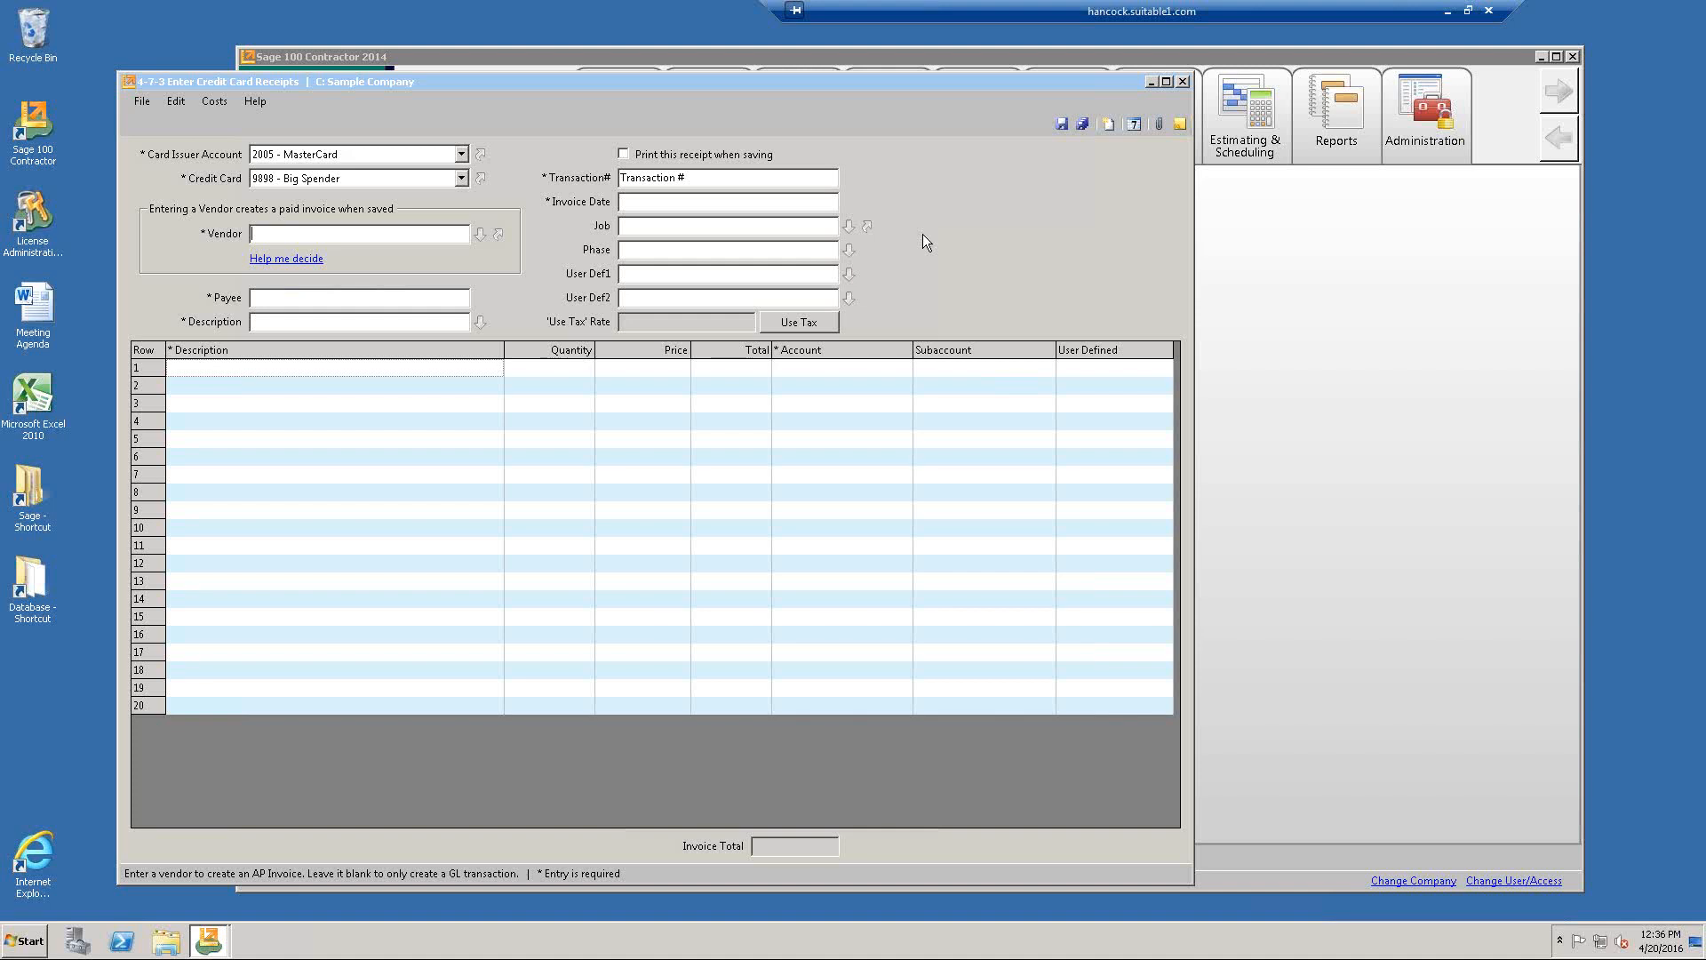
click(1184, 82)
click(871, 522)
Collapse the General Ledger list and select Payable Invoices/Credits under Accounts Payable.
click(257, 200)
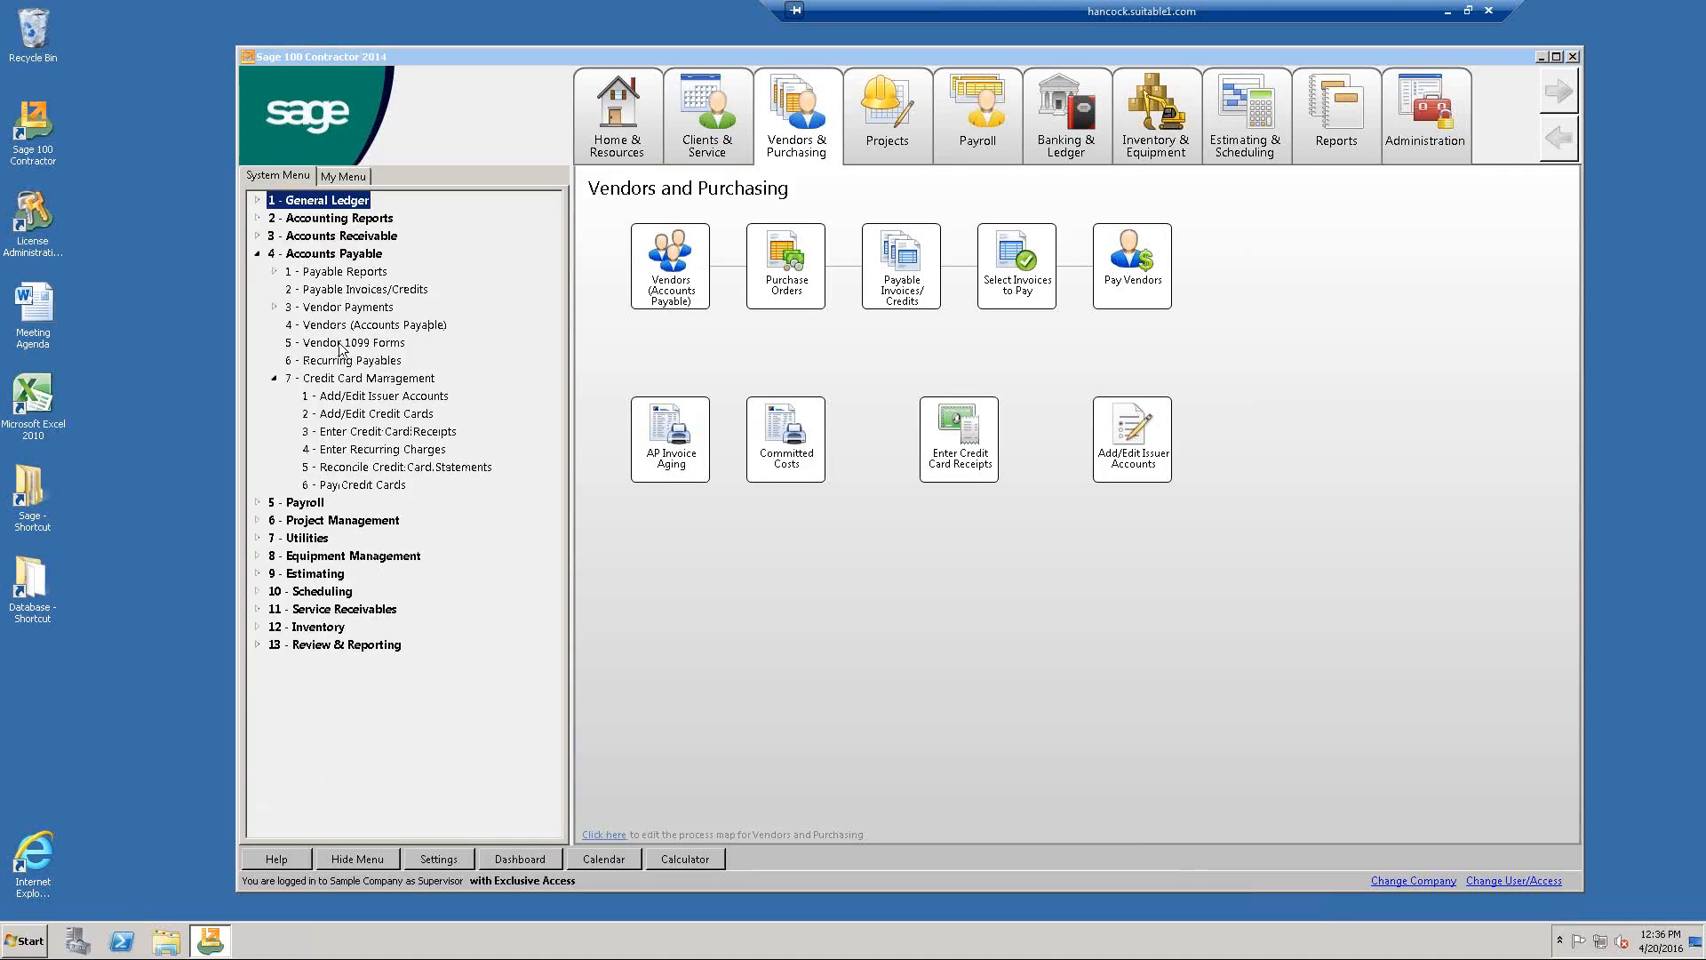
click(311, 291)
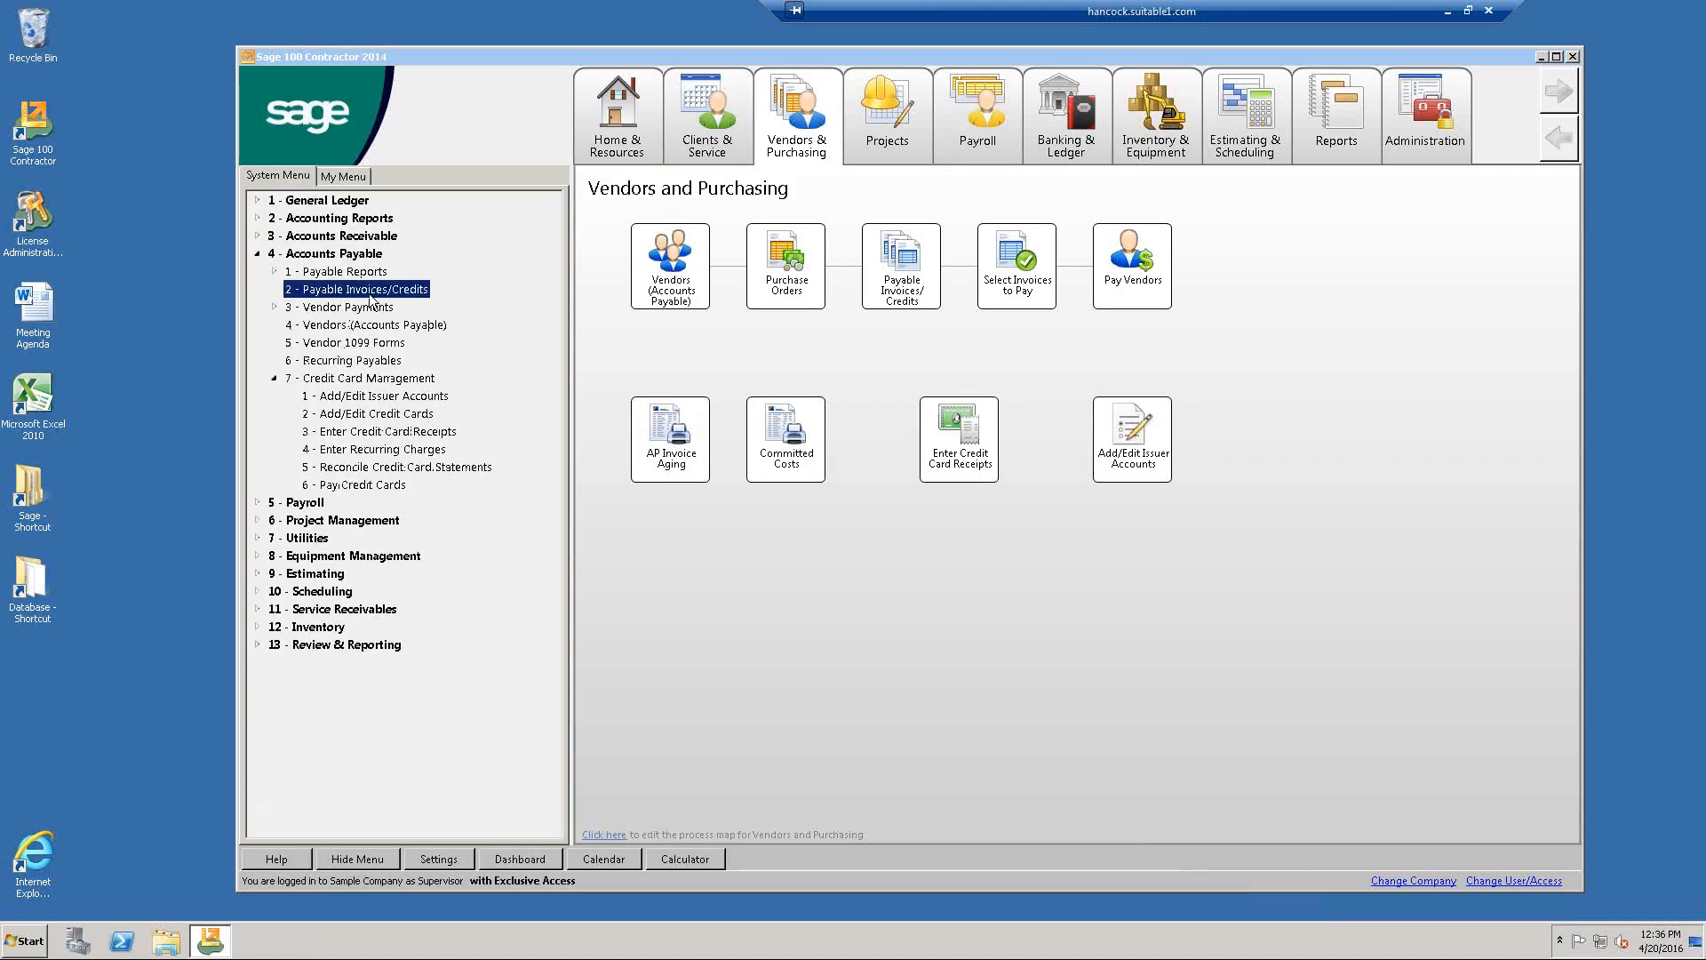